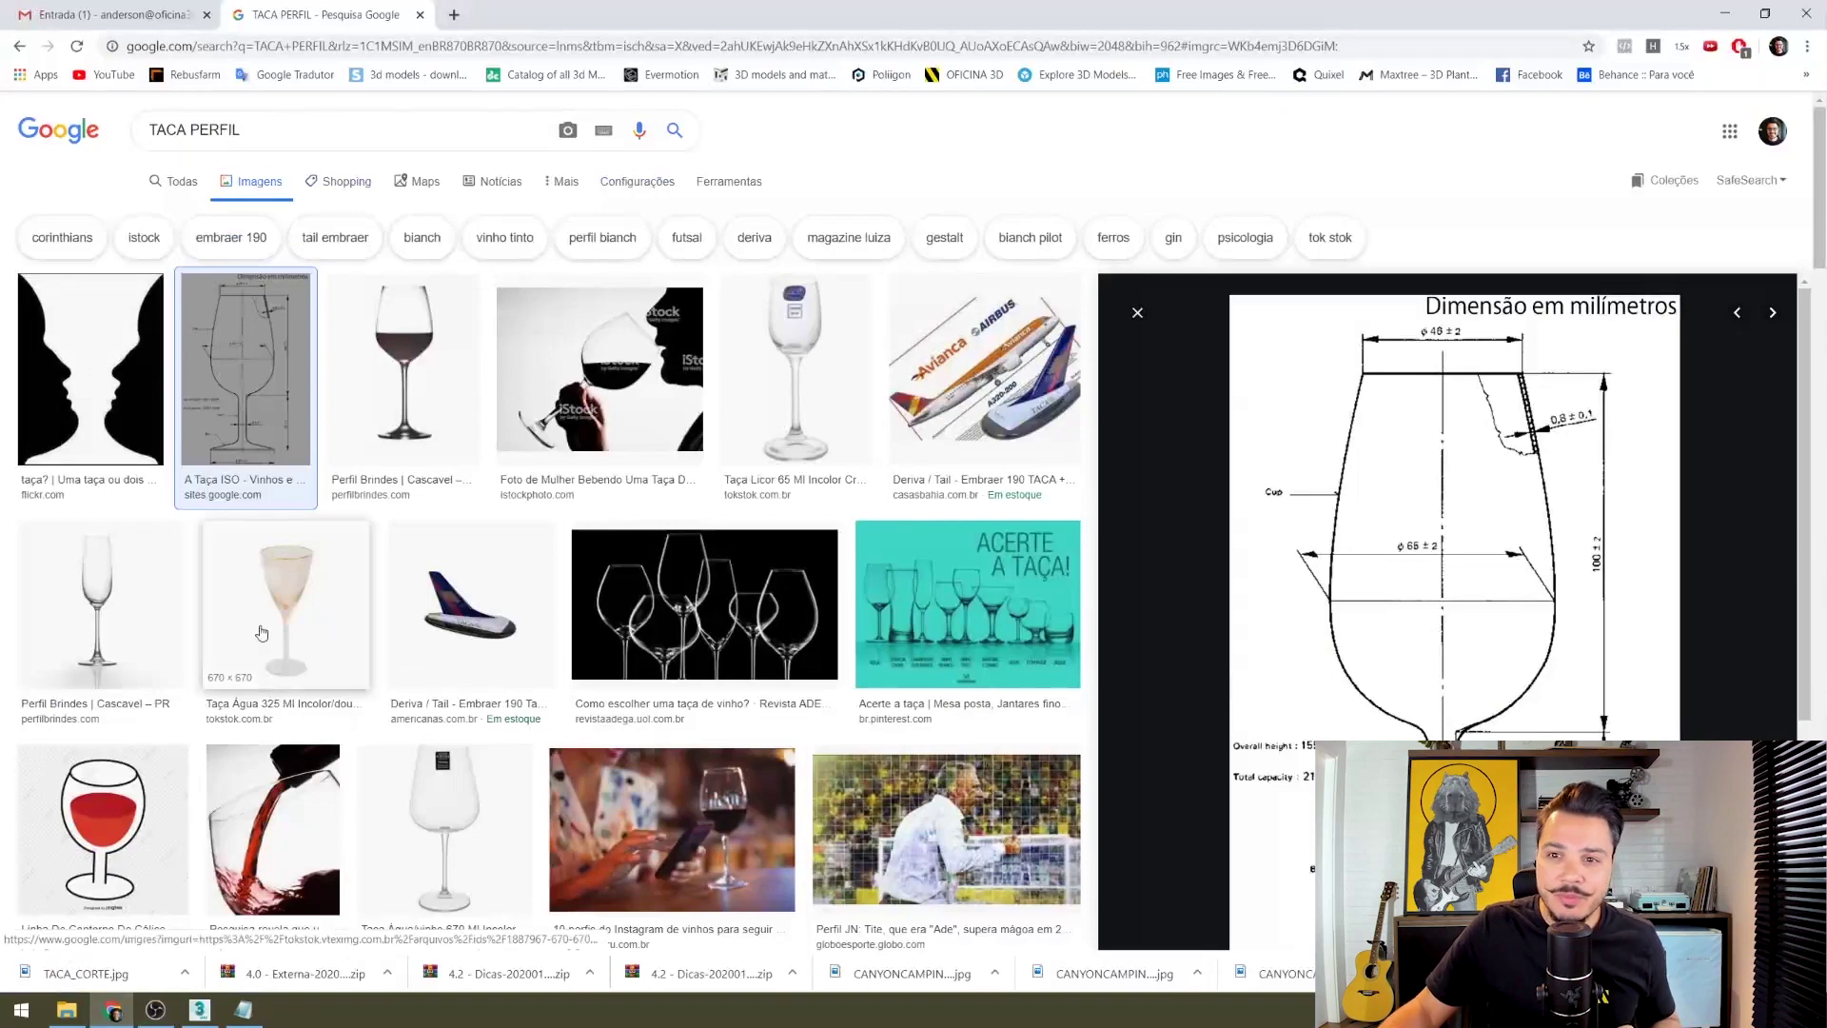
Step: Look over the TACA PERFIL image results, then minimize Chrome to reveal the empty 3ds Max scene
scroll(83, 690, down, 5)
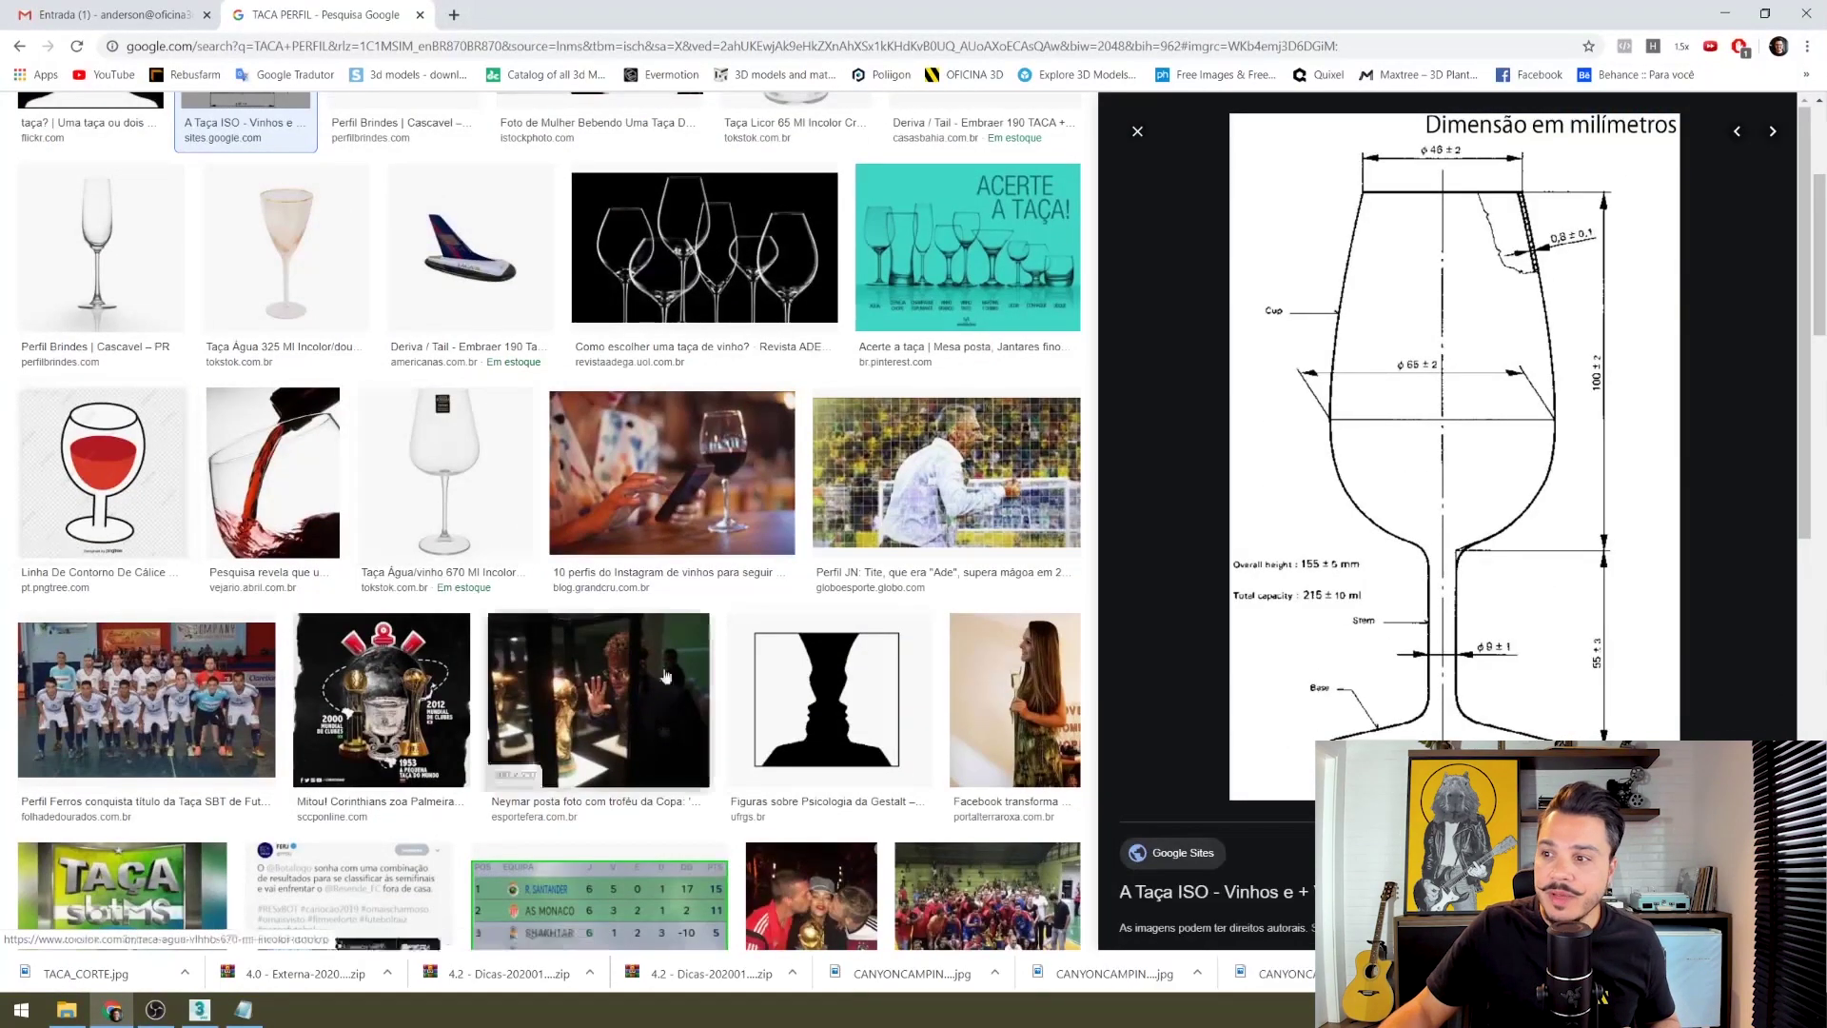
scroll(598, 643, up, 5)
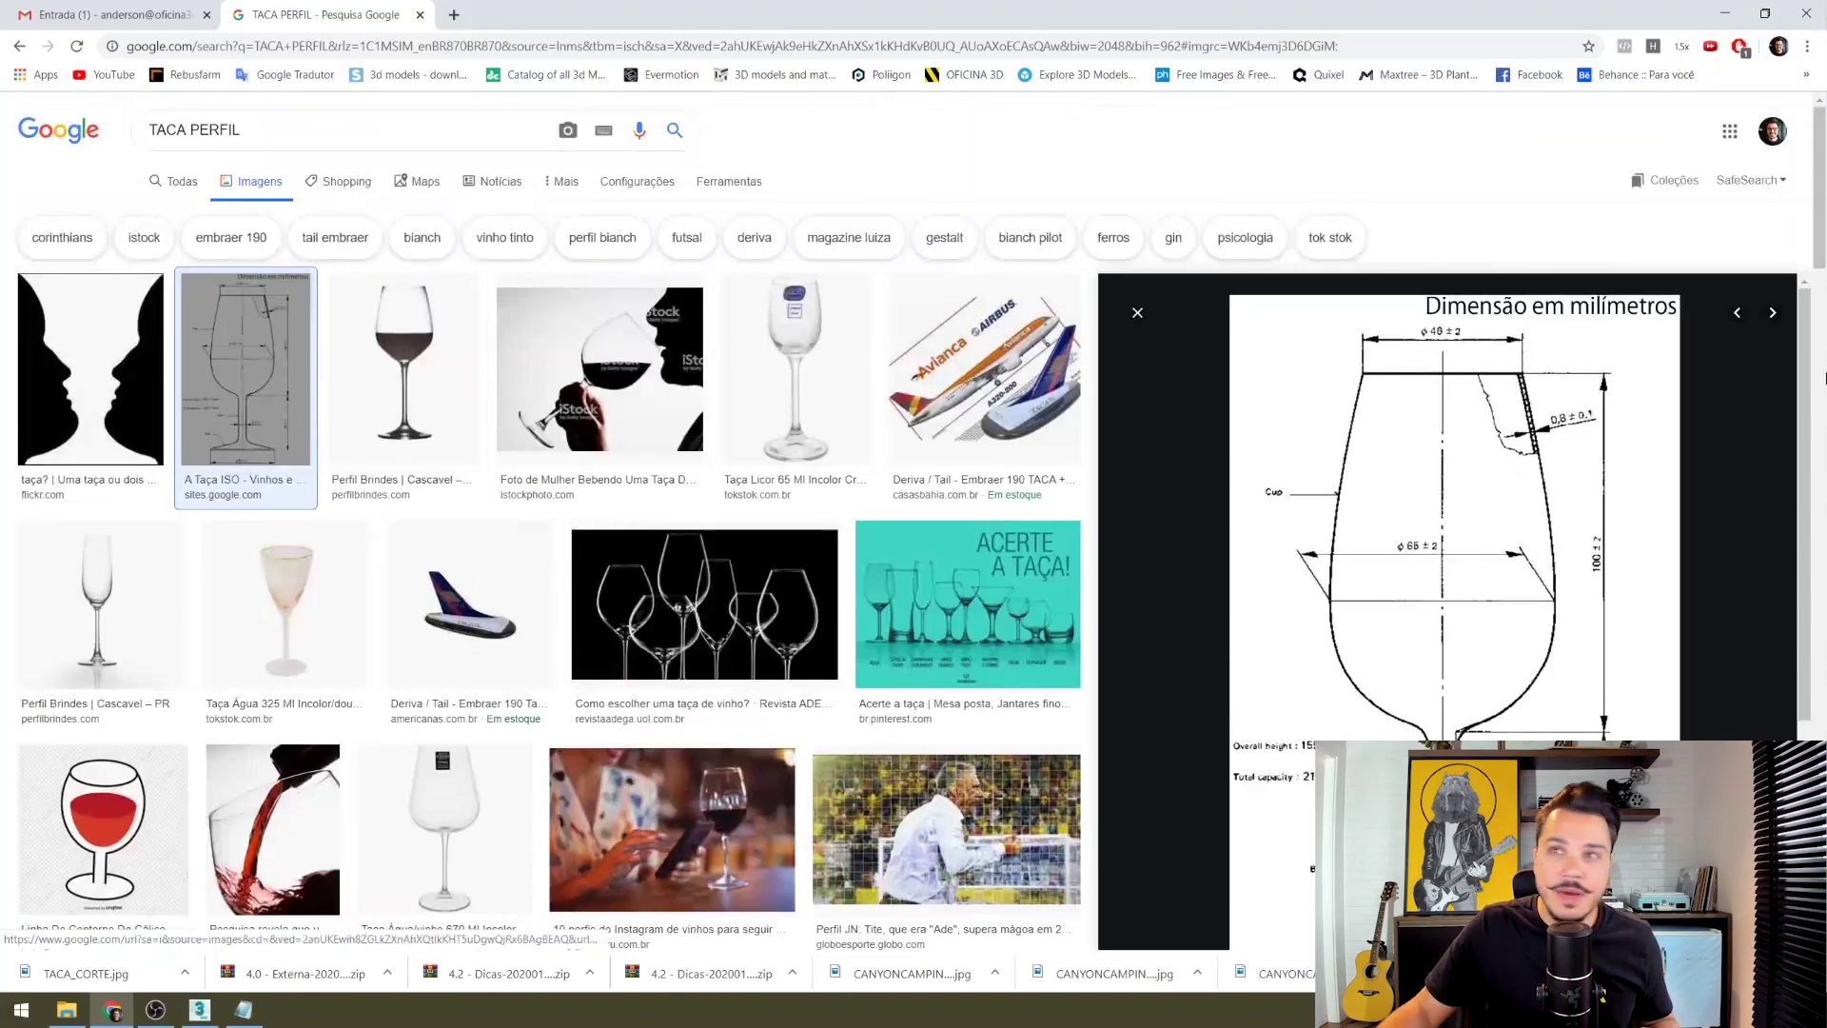
click(1725, 8)
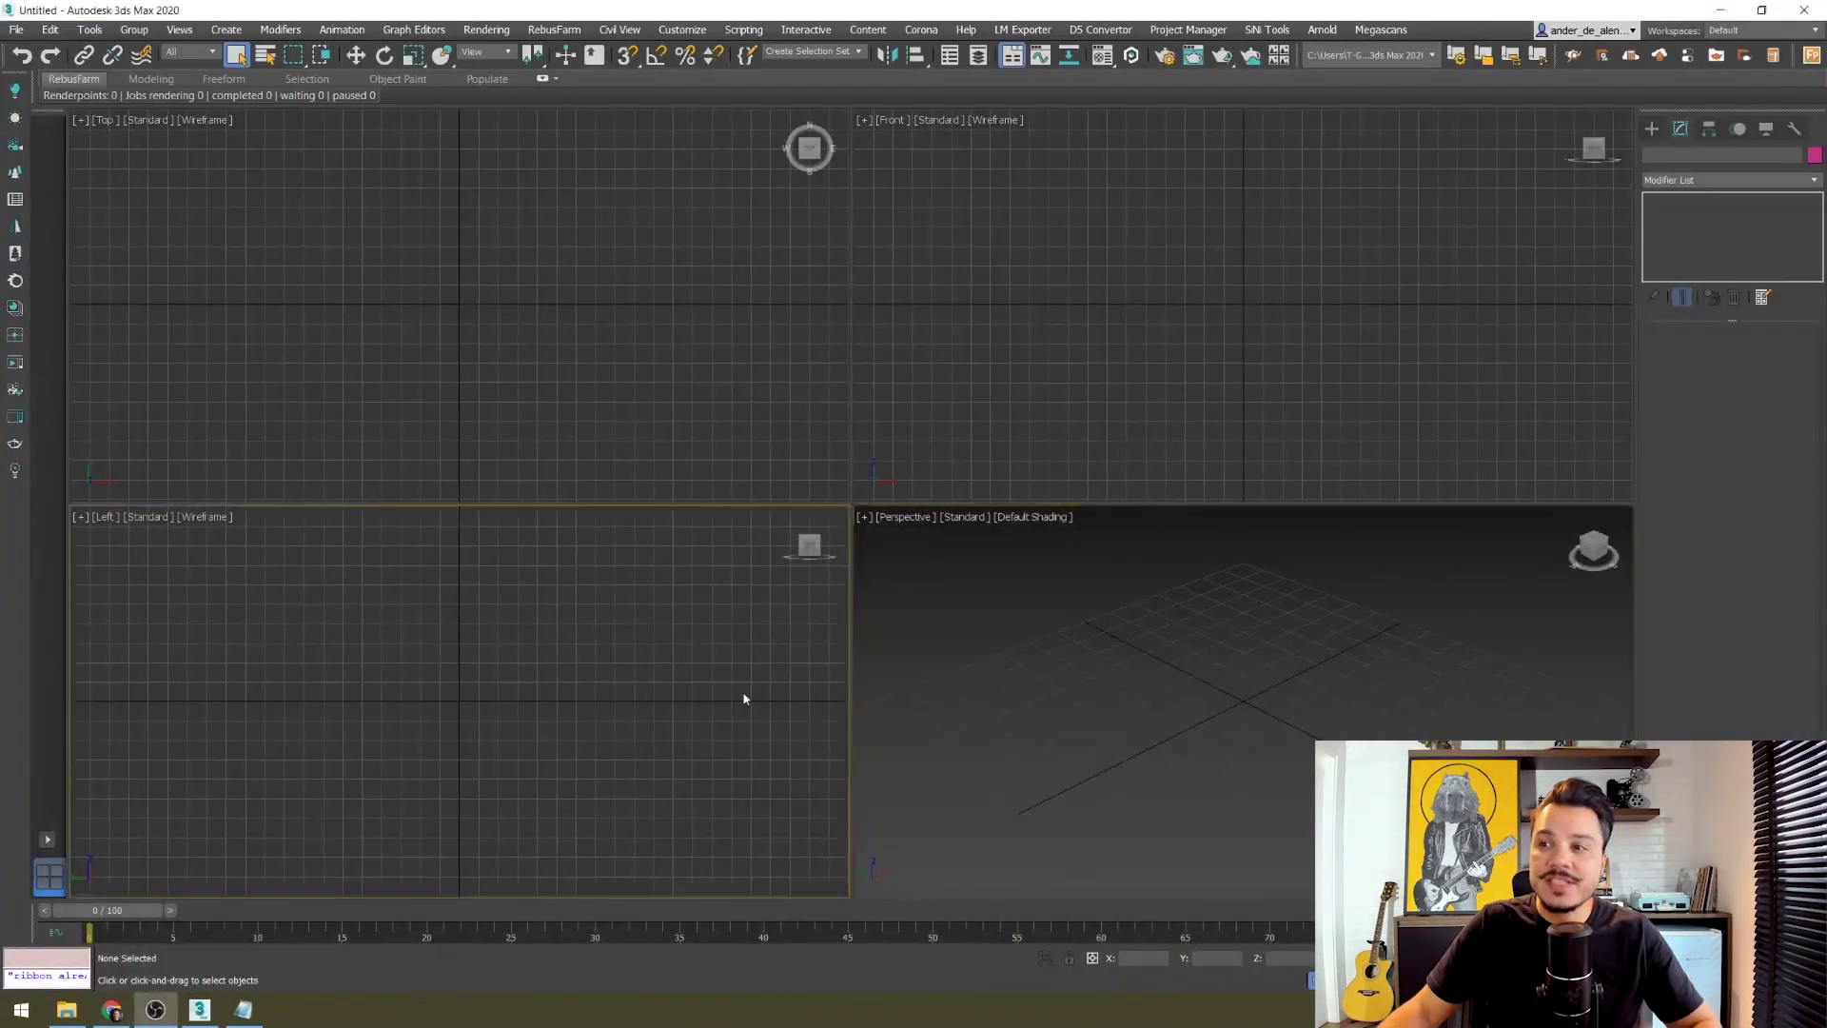
Step: Make the Front viewport active and maximize it to fill the workspace with Alt+W
click(398, 306)
click(1179, 308)
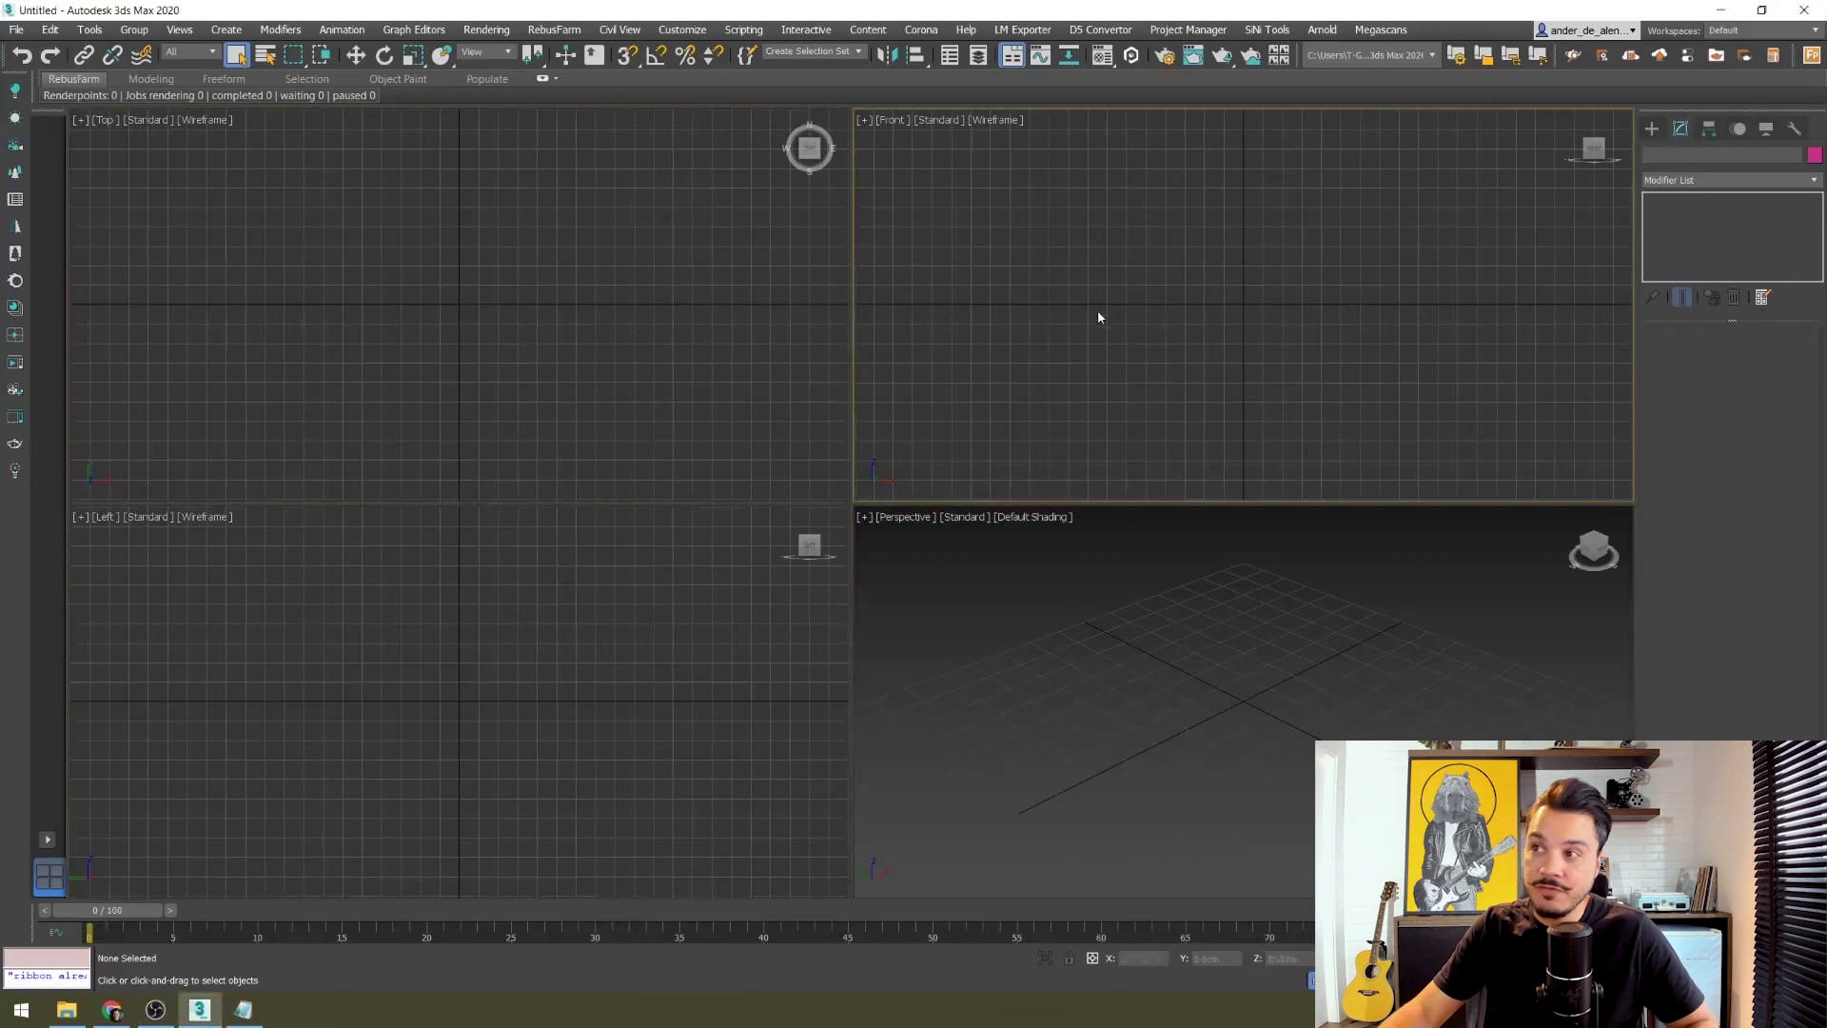
key(alt+w)
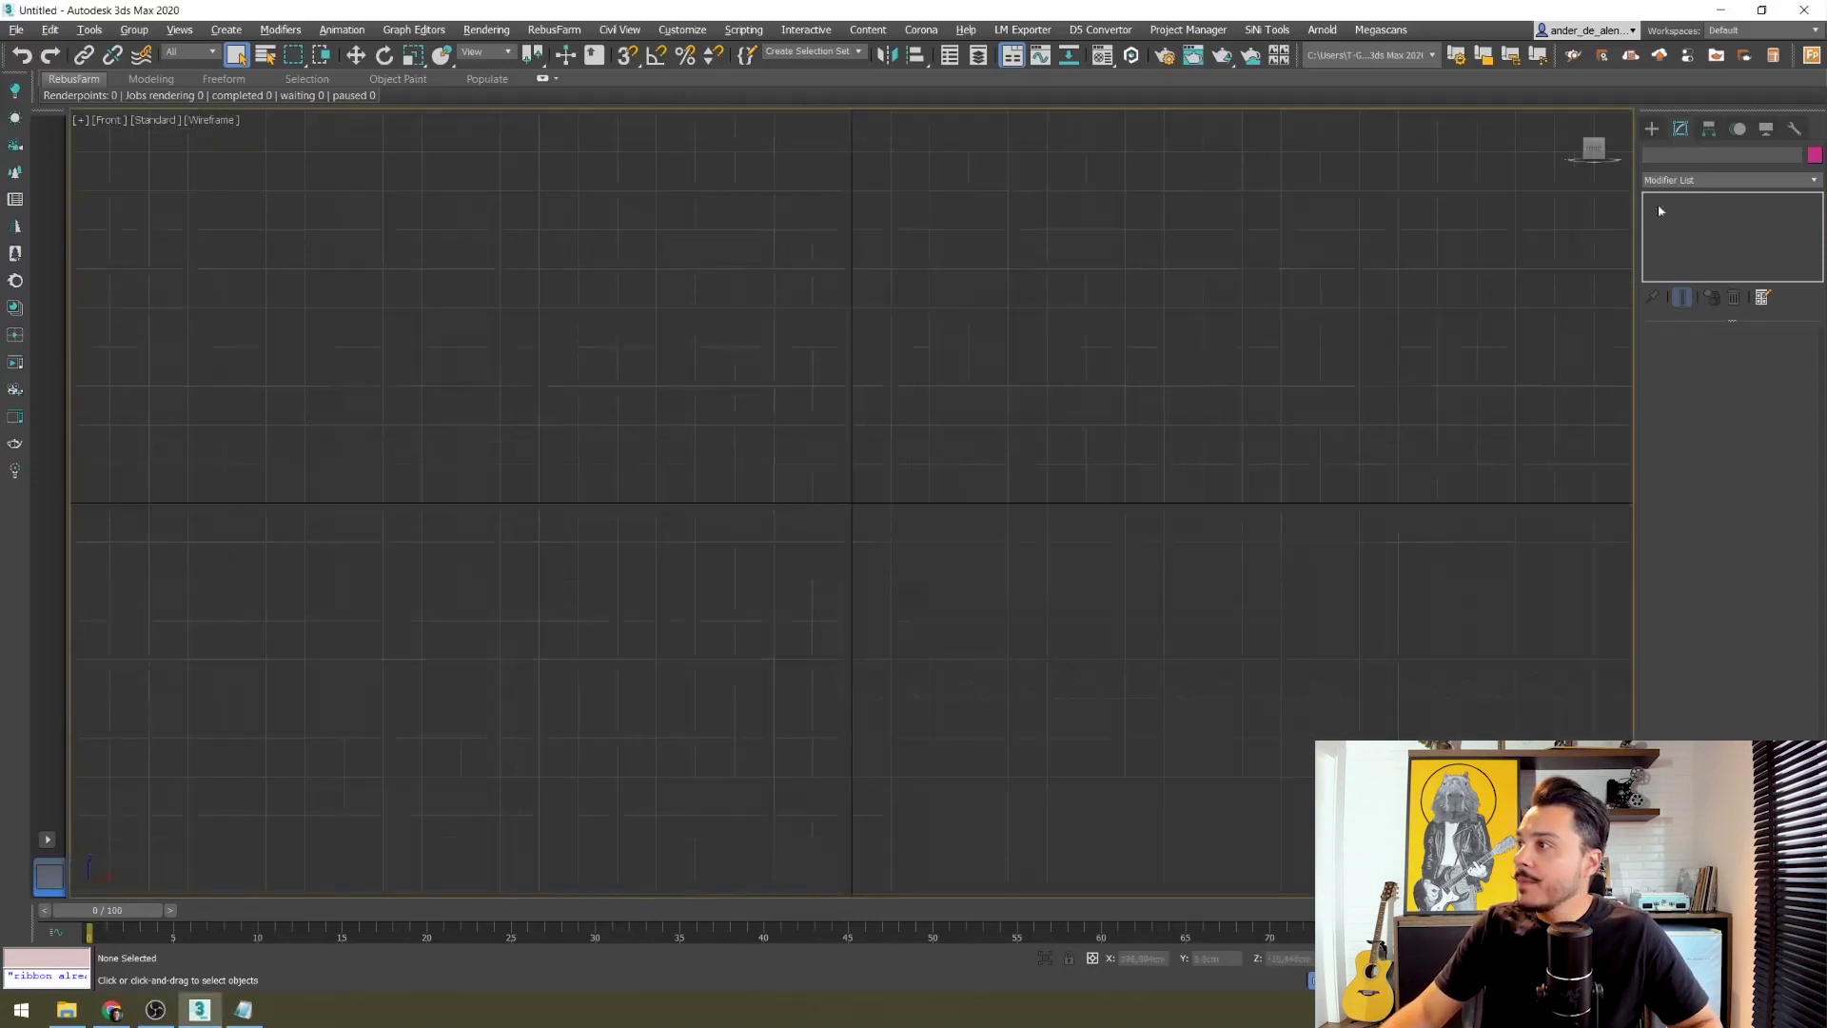
Step: Draw a Standard Primitives plane in the Front view and move its pivot to the origin
click(1651, 138)
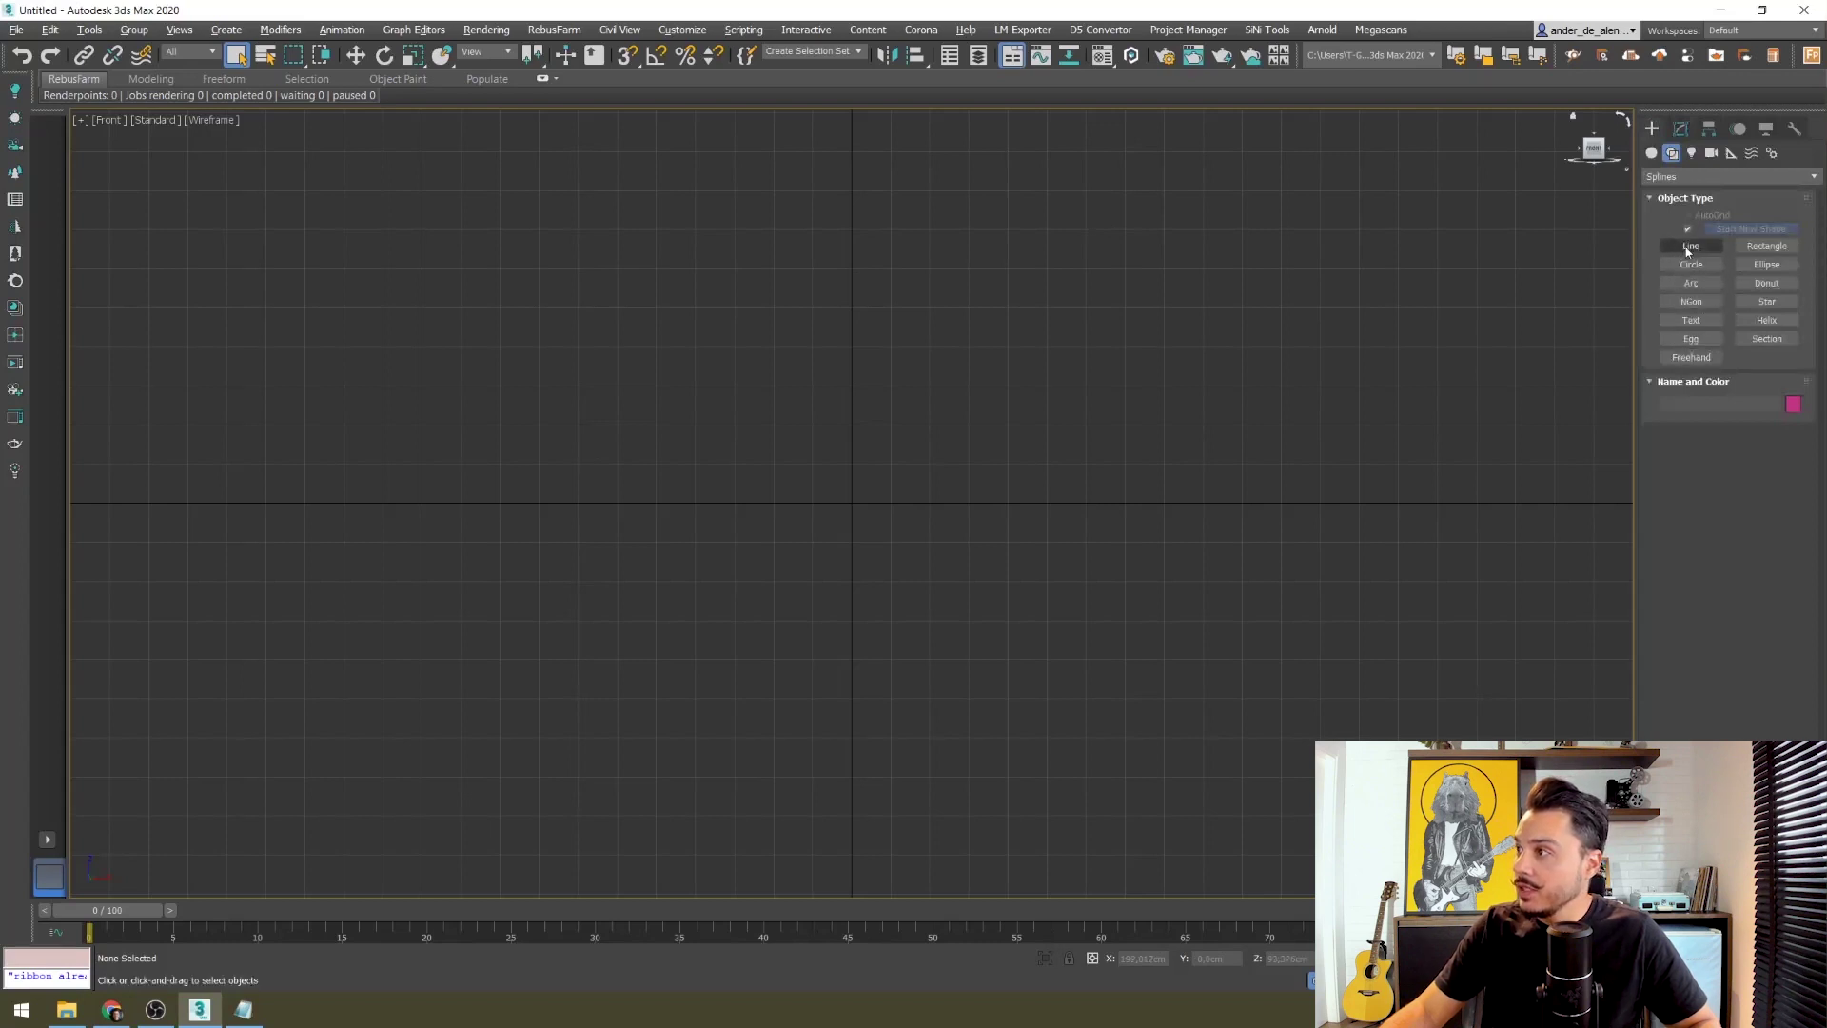
click(1654, 158)
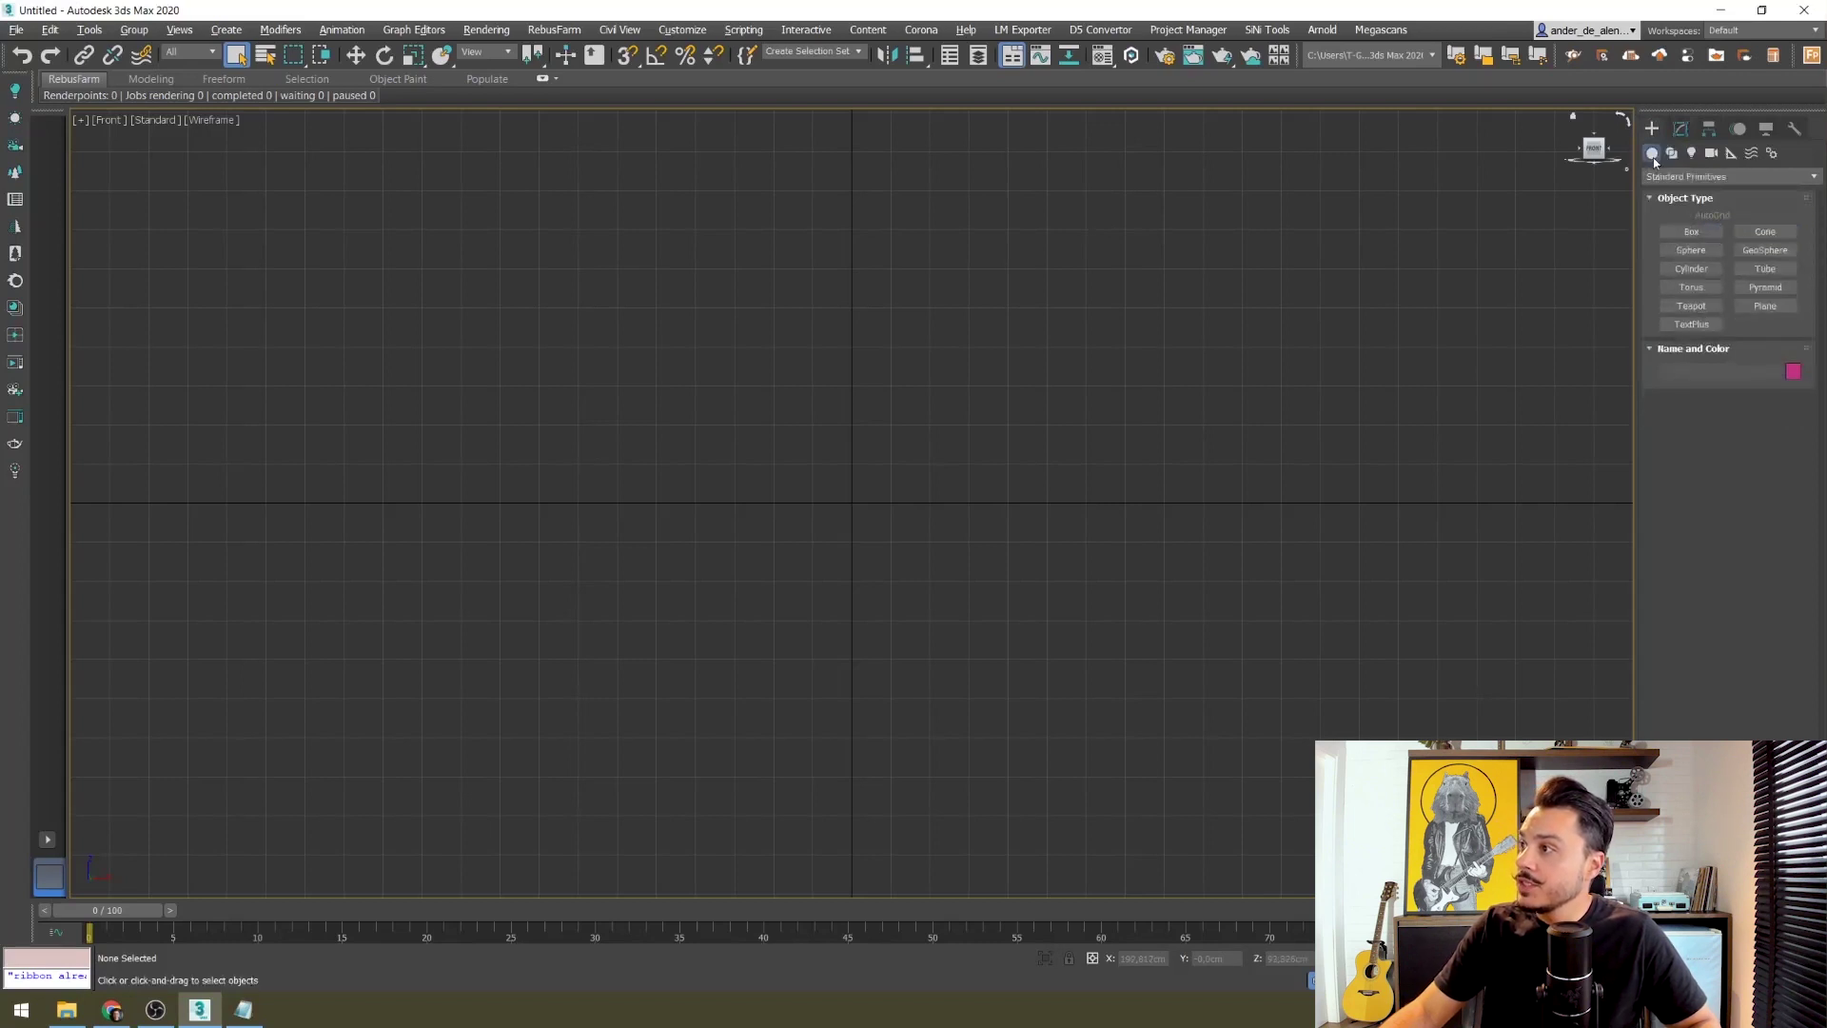
click(1766, 306)
mouse_move(720, 160)
mouse_down()
mouse_move(746, 367)
mouse_move(1081, 799)
mouse_up()
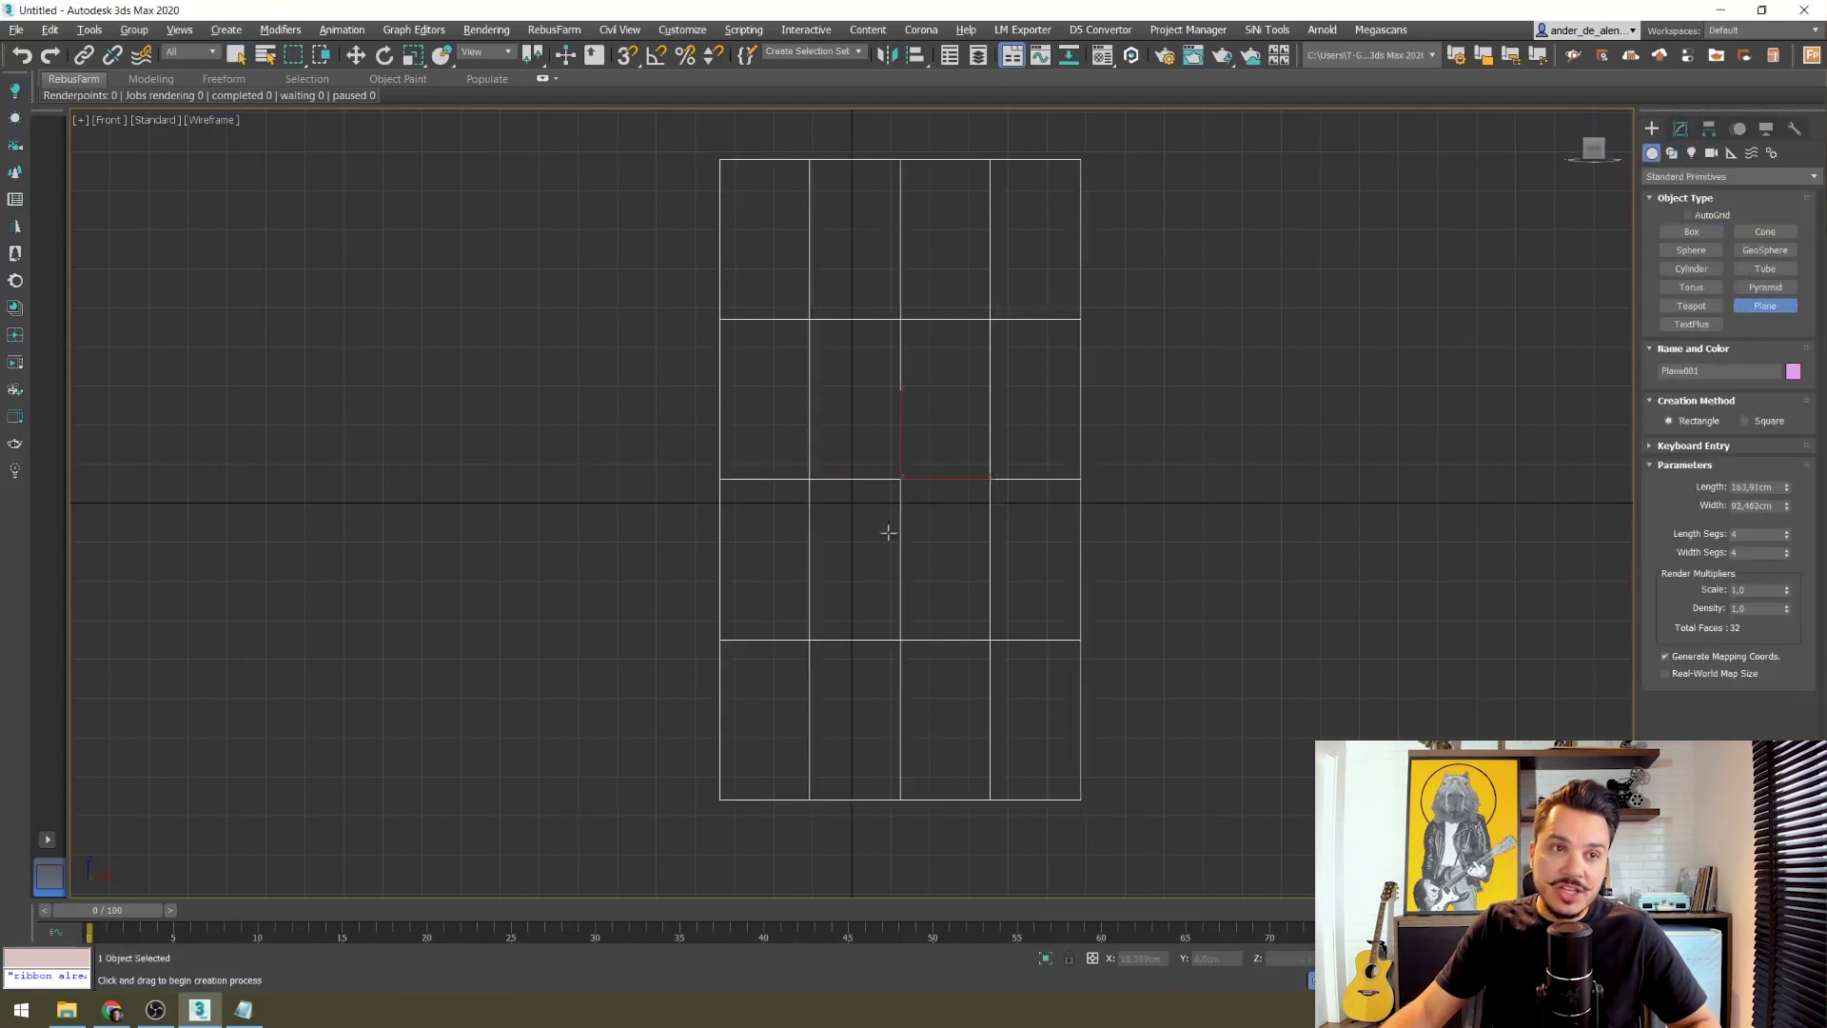
key(w)
drag(934, 464, 887, 488)
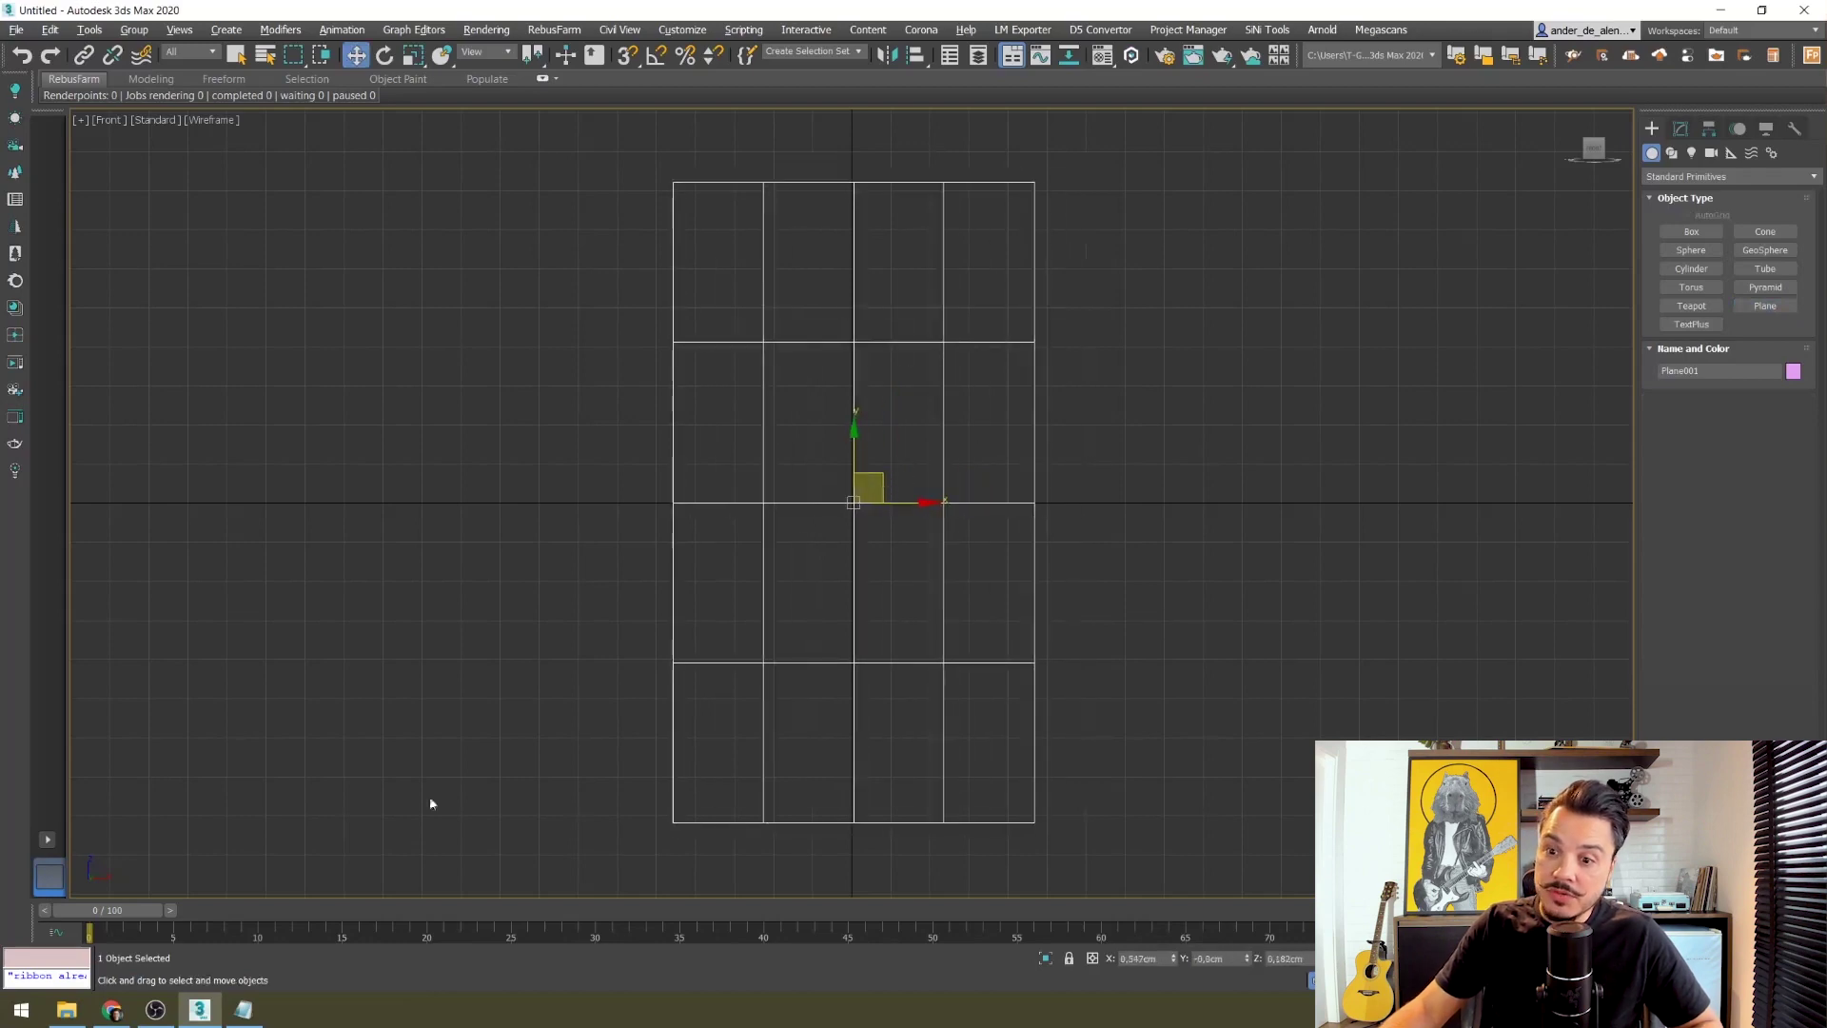
Step: Set the plane to Length 1327 and Width 870, matching TACA_CORTE's 870×1327 pixel size
click(67, 1009)
click(345, 214)
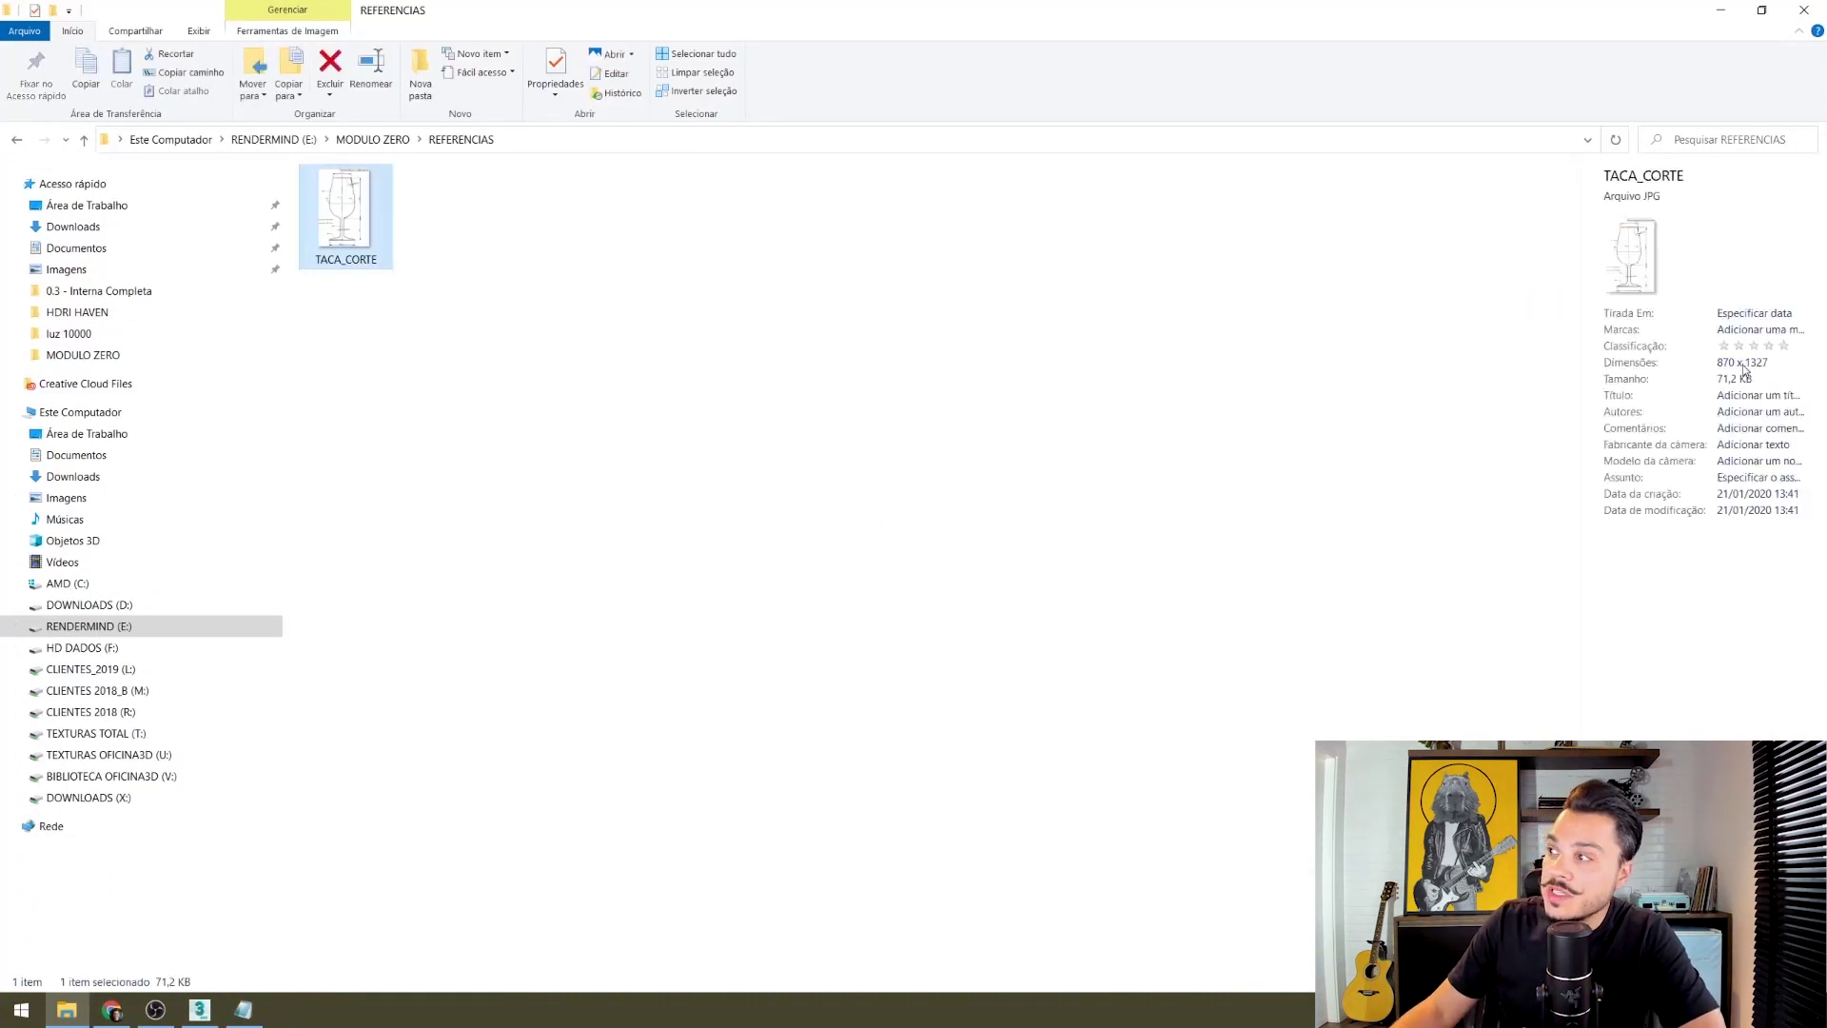
click(1723, 9)
click(1679, 127)
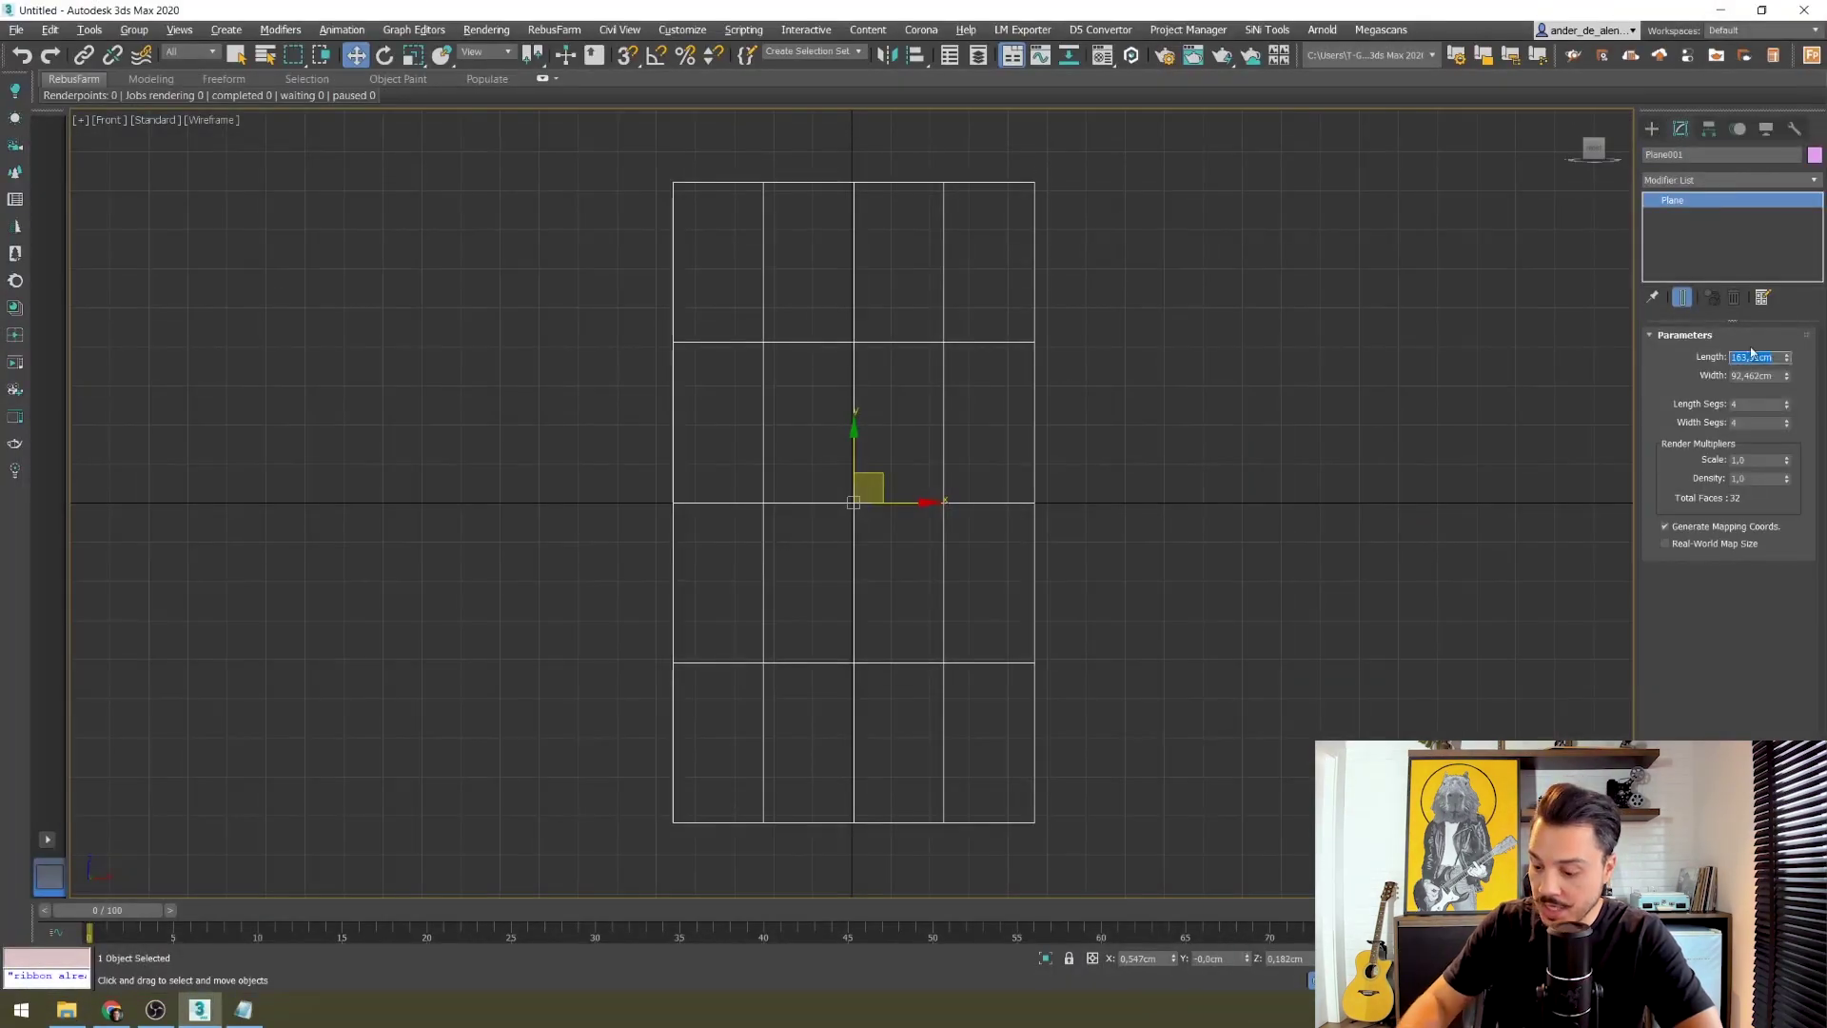
text(7)
key(Return)
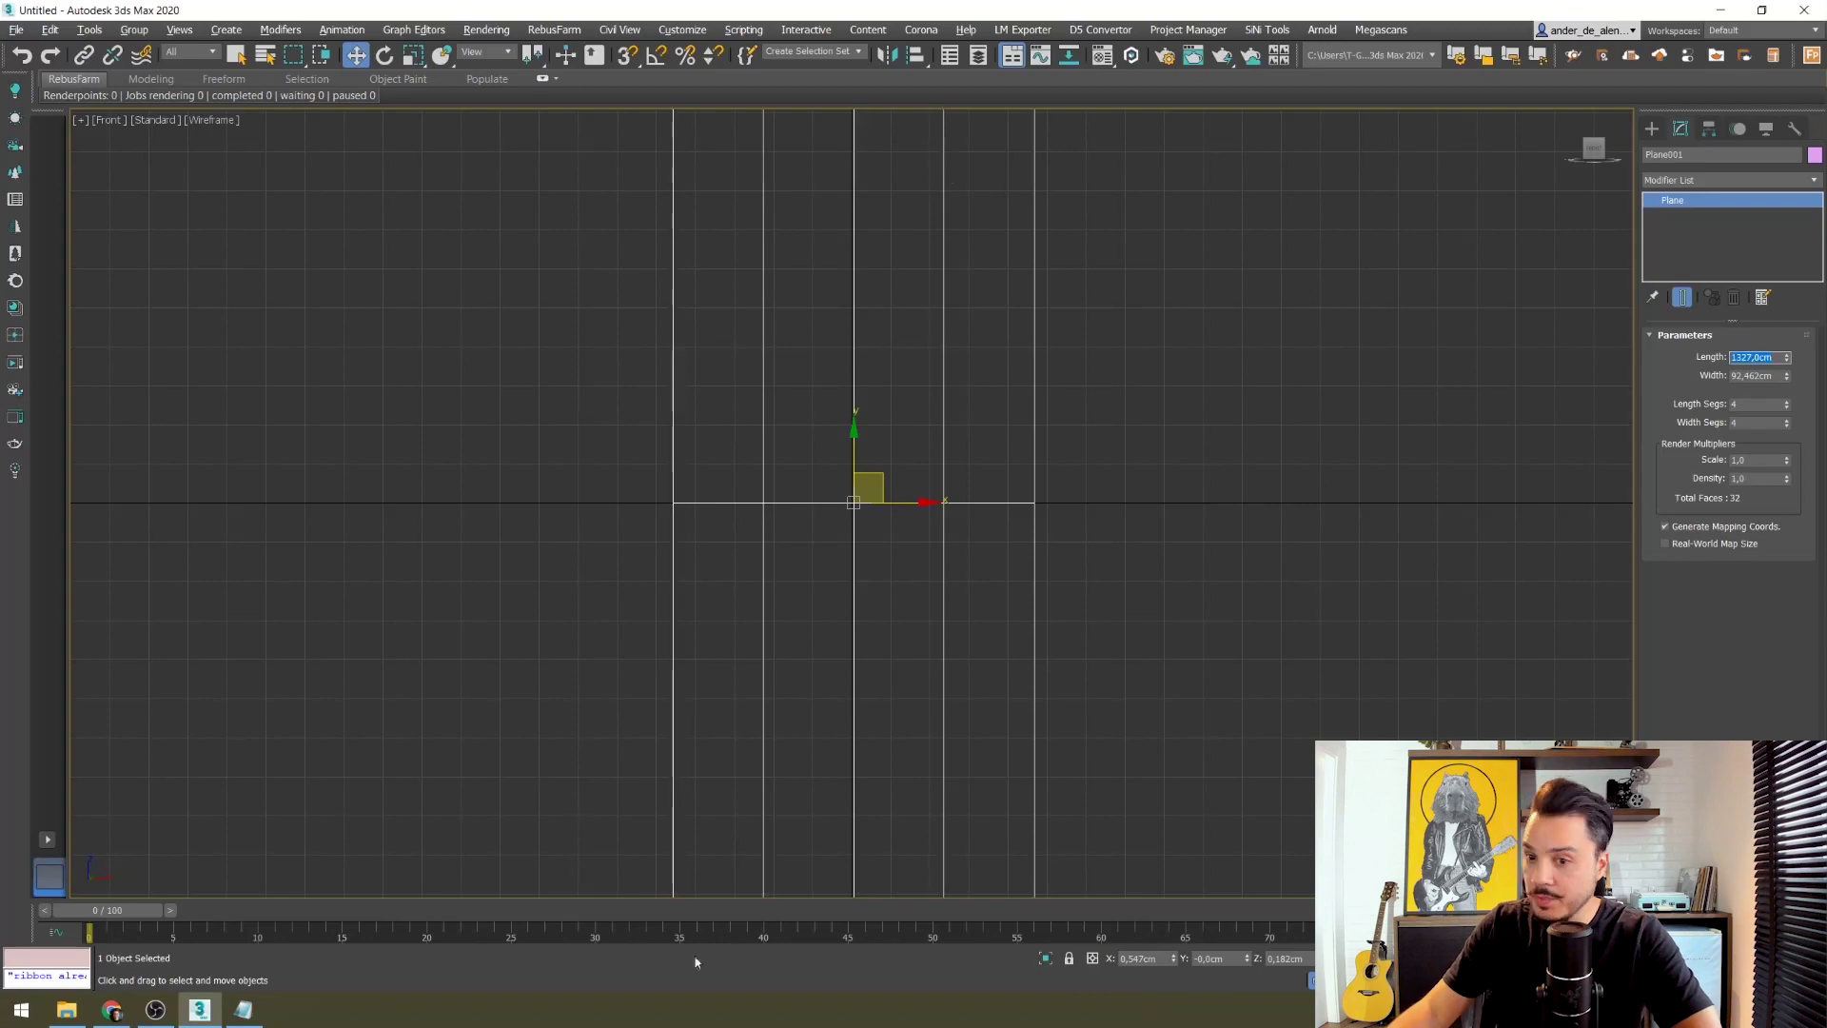
click(67, 1010)
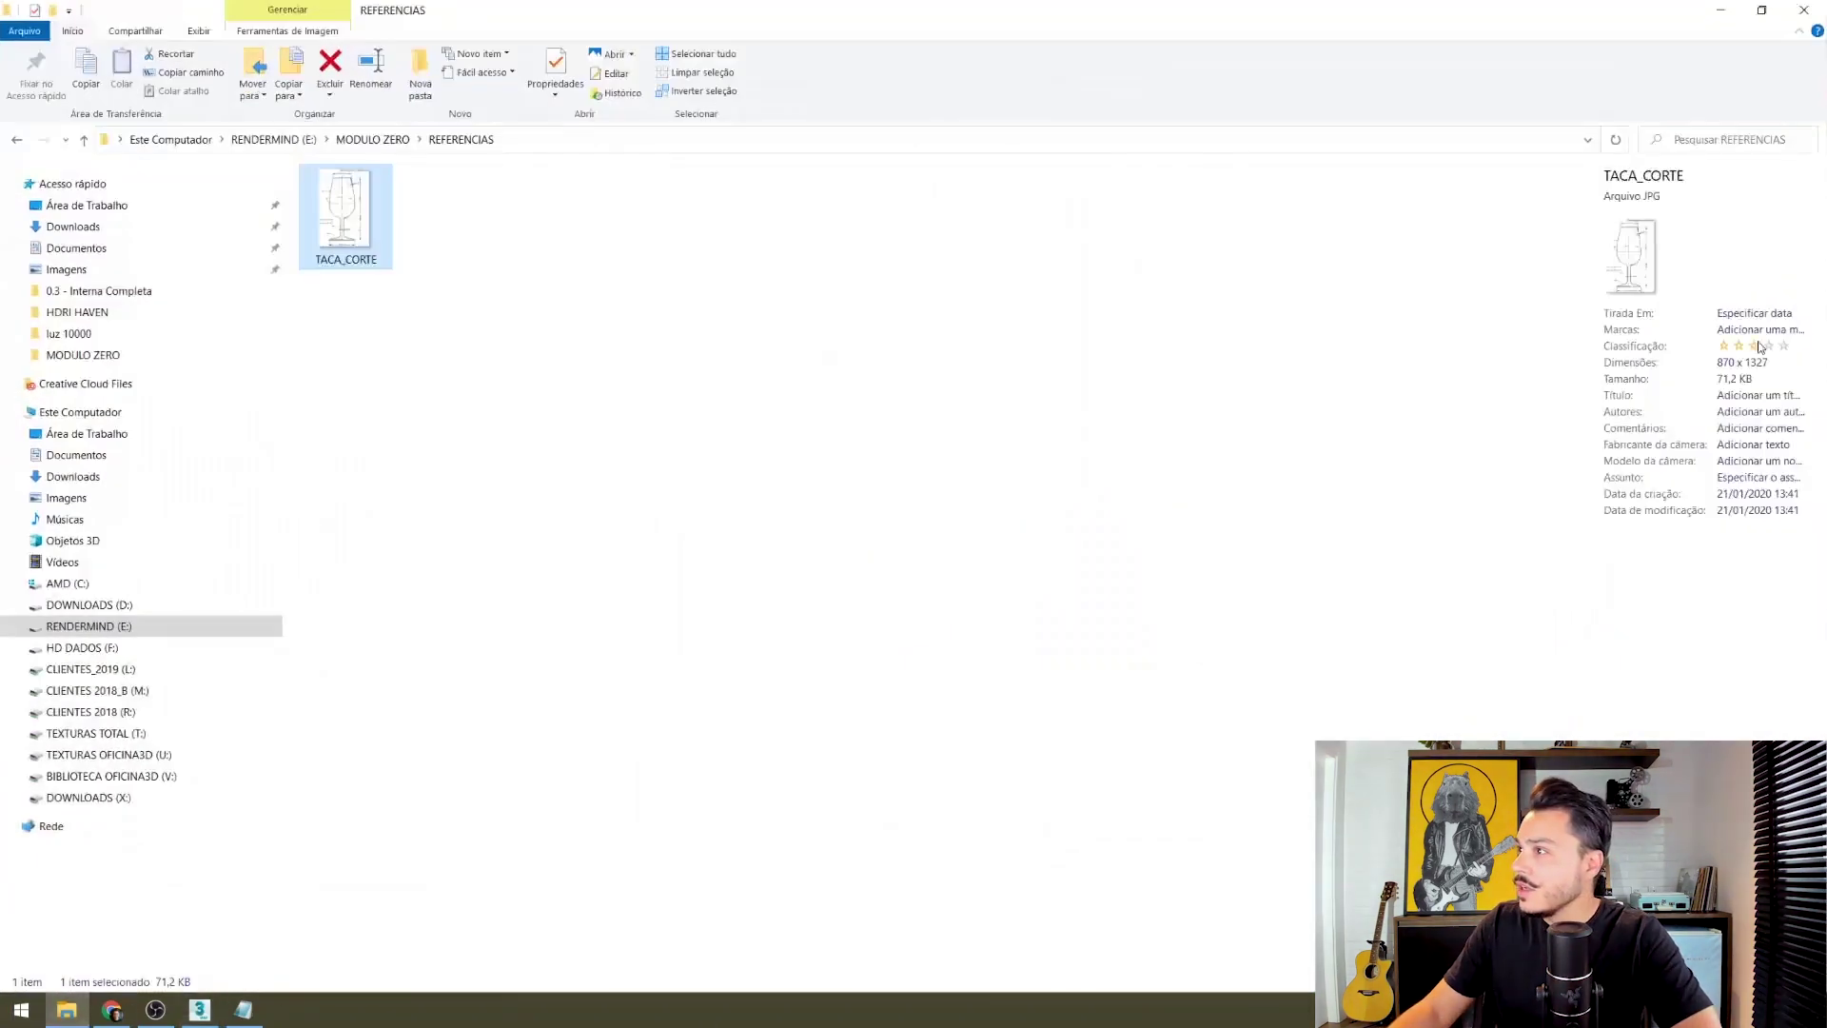
click(1721, 9)
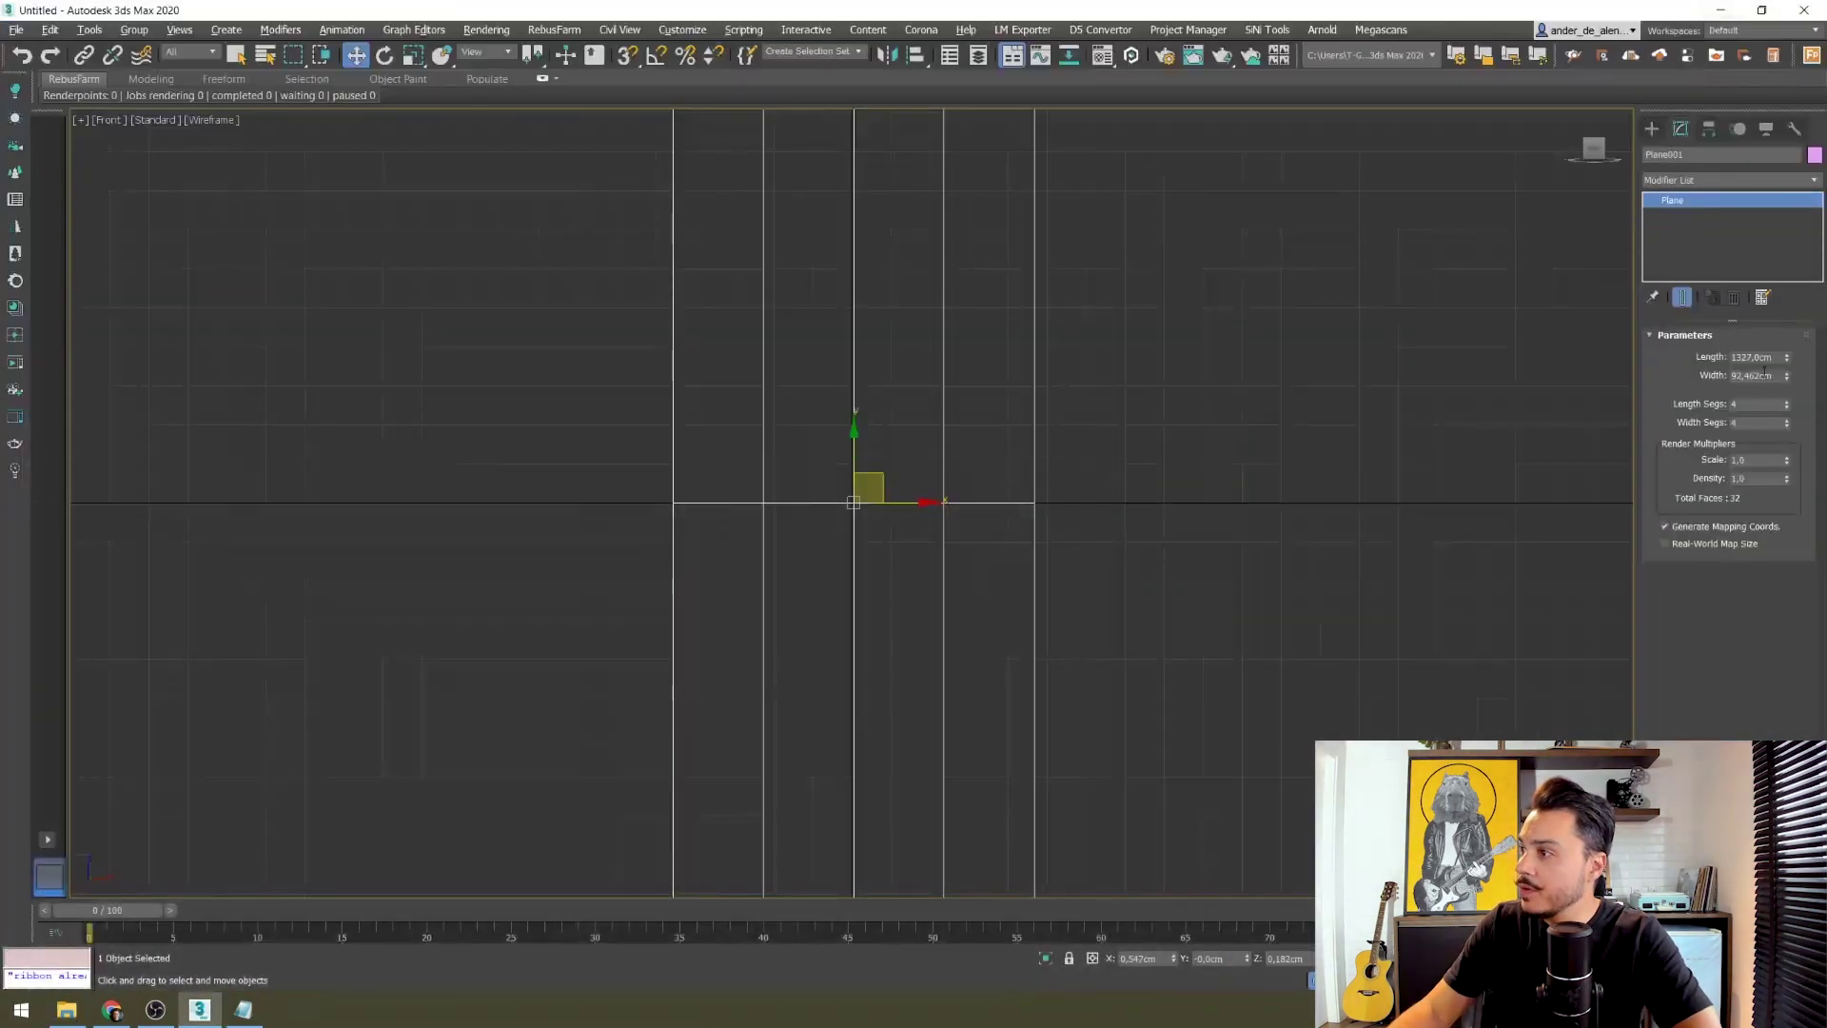
text(870)
key(Return)
Step: Frame the whole plane in the Front view and switch to shaded display with F3
scroll(672, 419, down, 5)
scroll(666, 590, down, 5)
mouse_move(673, 604)
middle_down()
mouse_move(800, 551)
mouse_move(811, 487)
middle_up()
scroll(811, 487, up, 2)
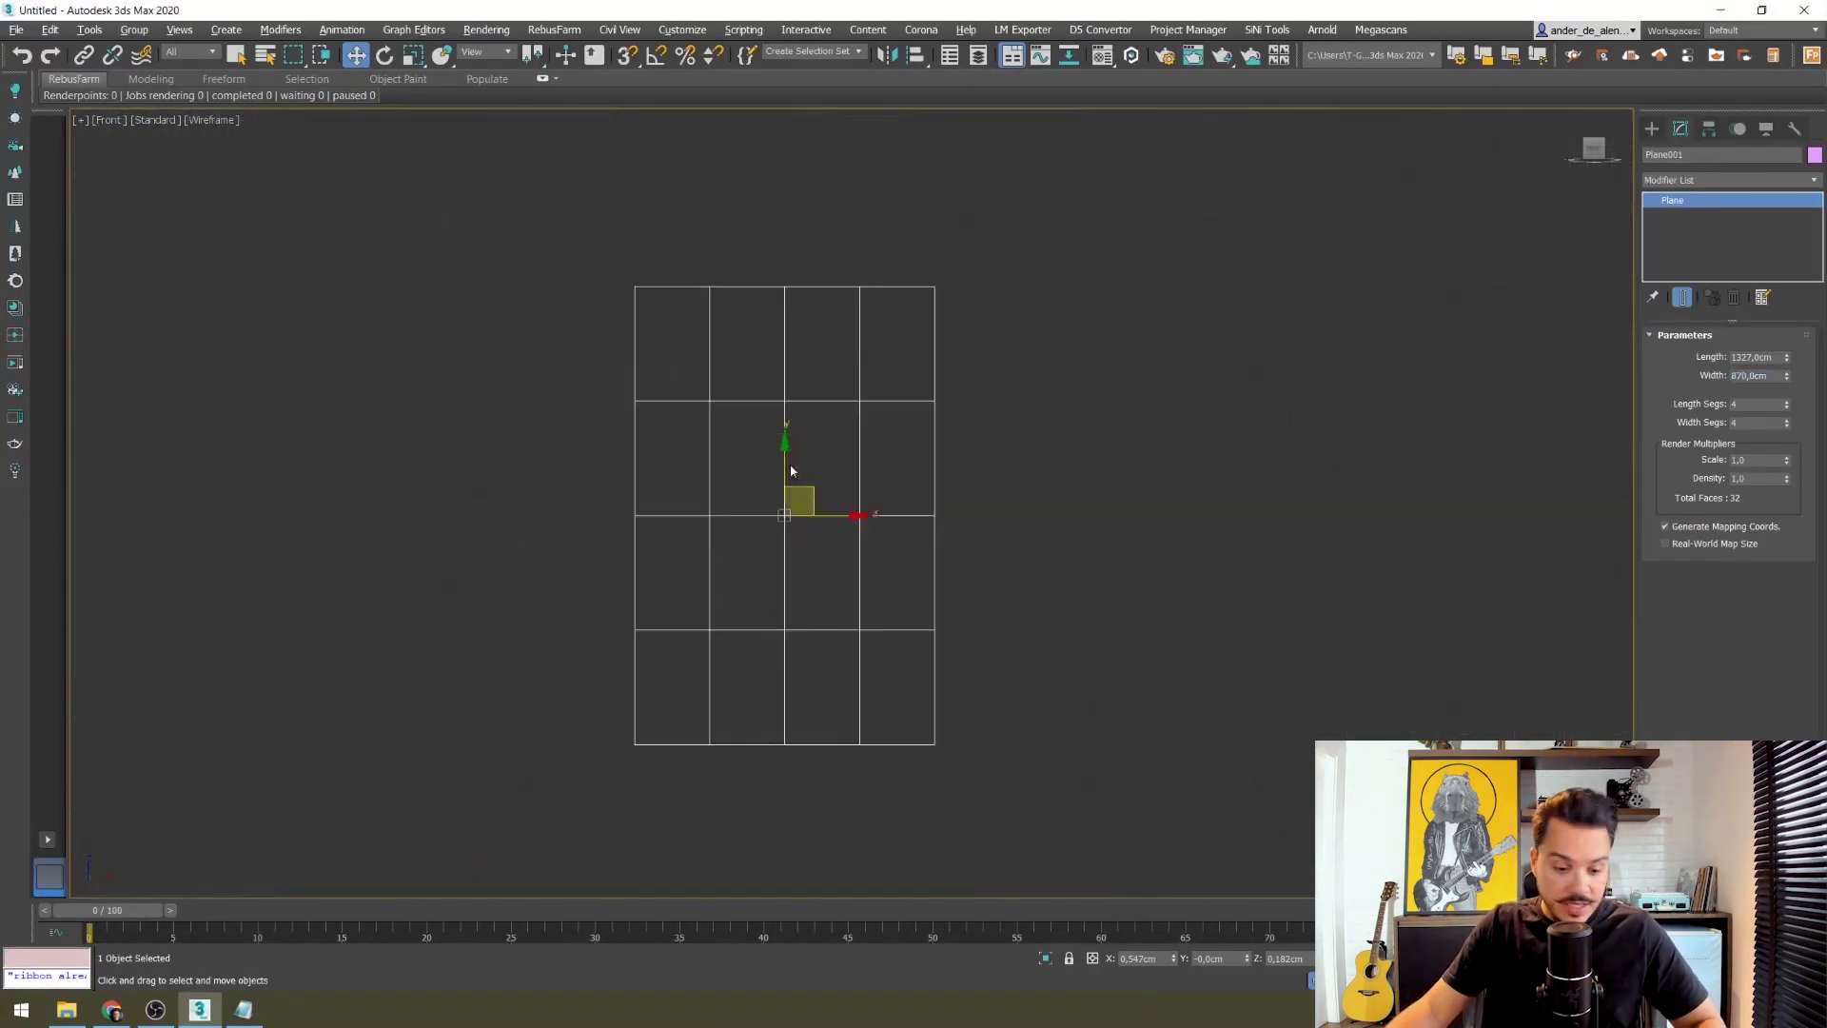
key(F3)
middle_drag(680, 316, 702, 268)
middle_drag(587, 447, 583, 488)
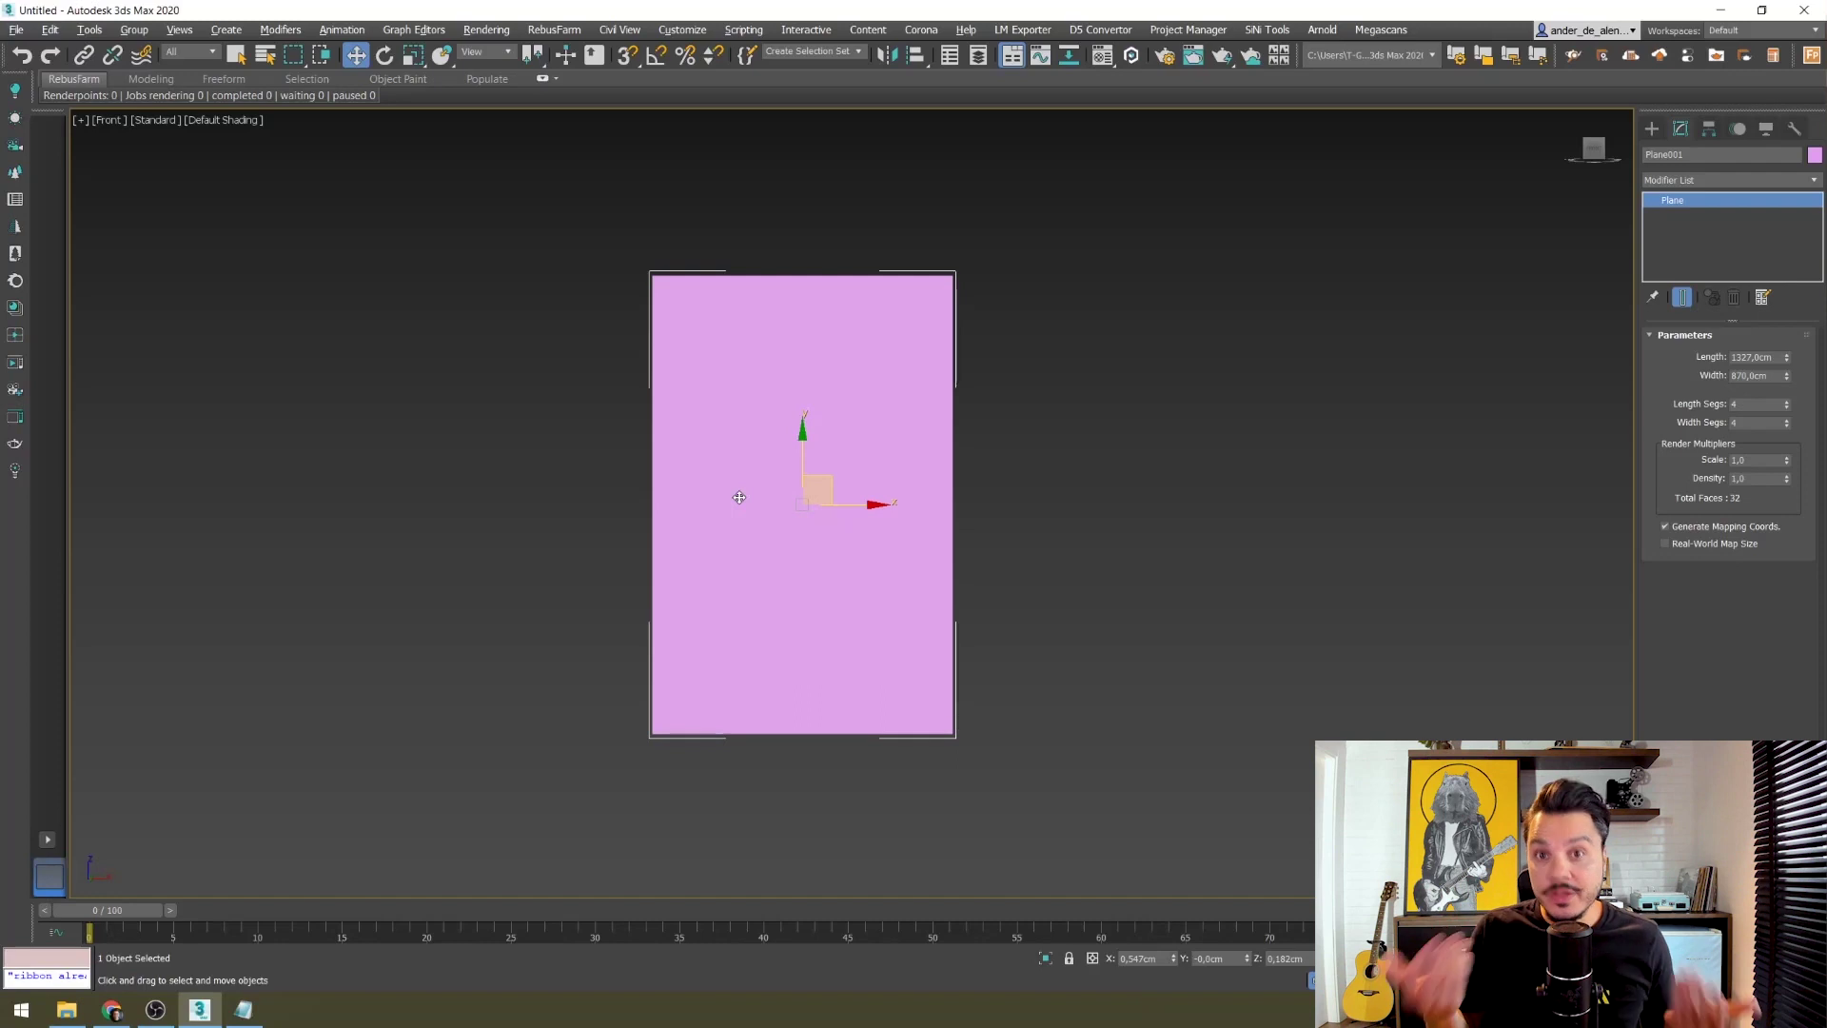
Step: Deselect the plane and open the Compact Material Editor with M
click(609, 486)
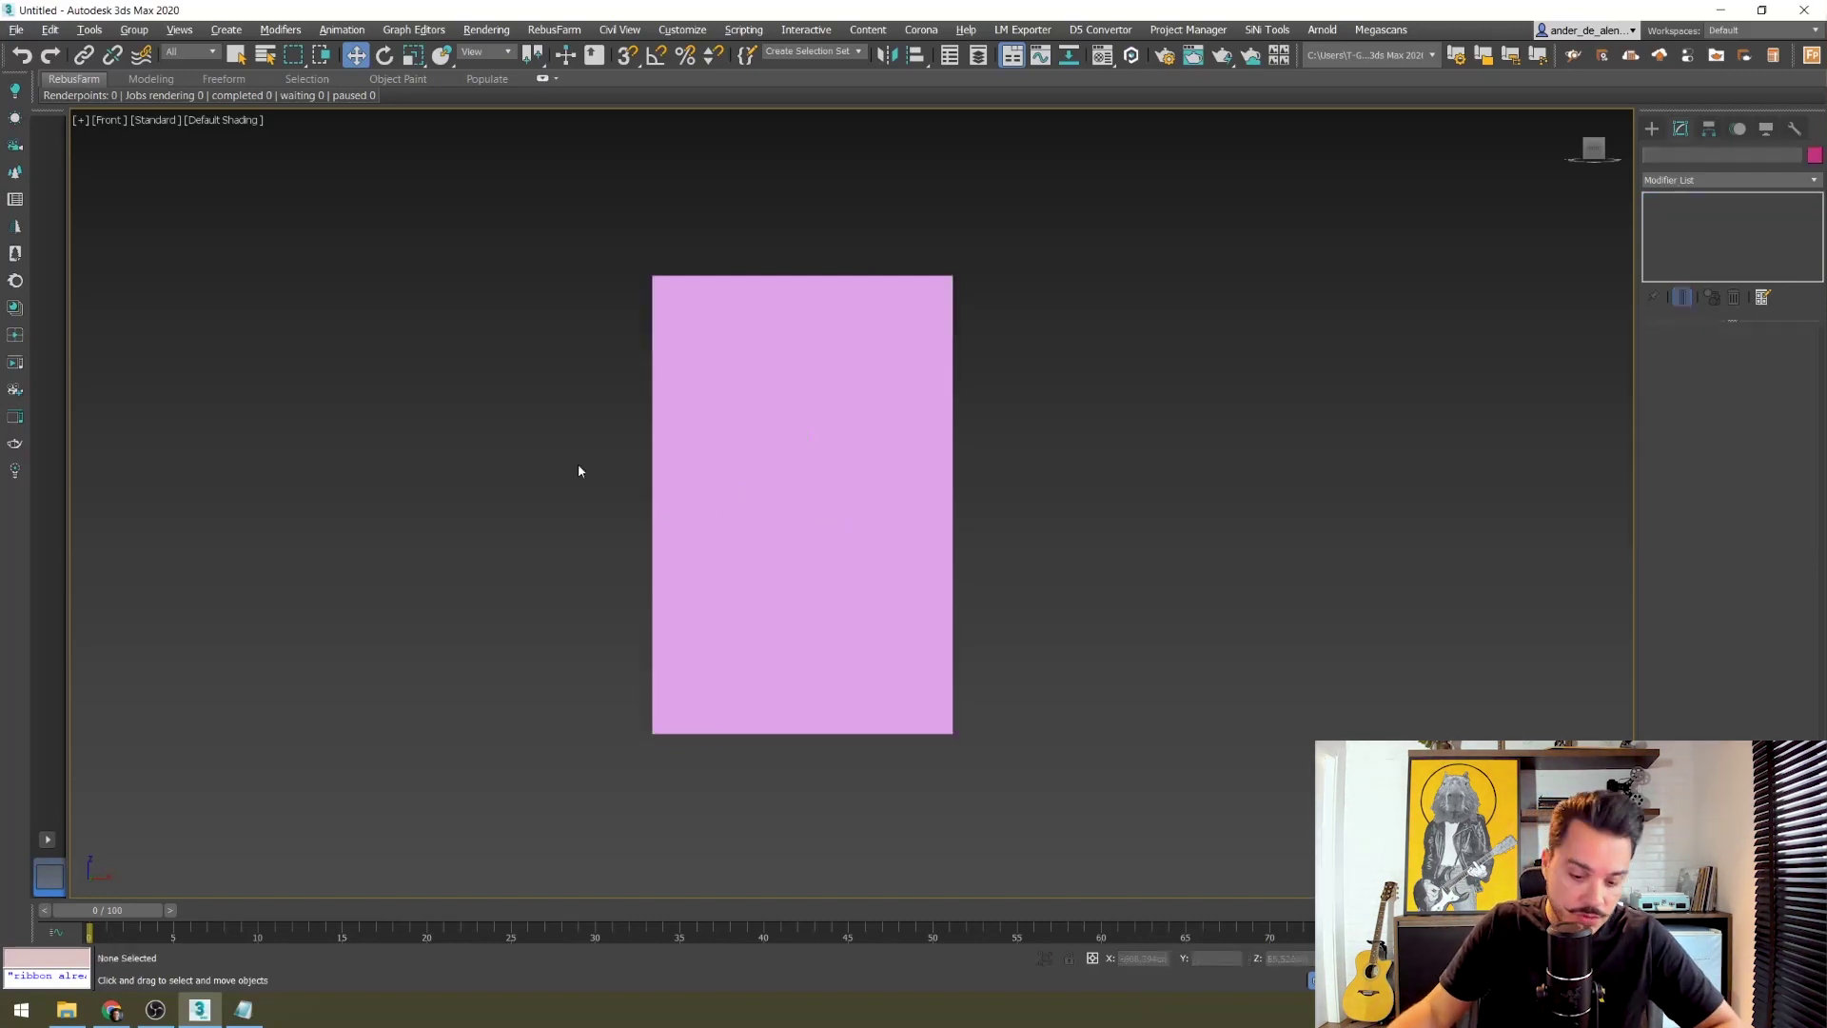
middle_drag(569, 455, 589, 464)
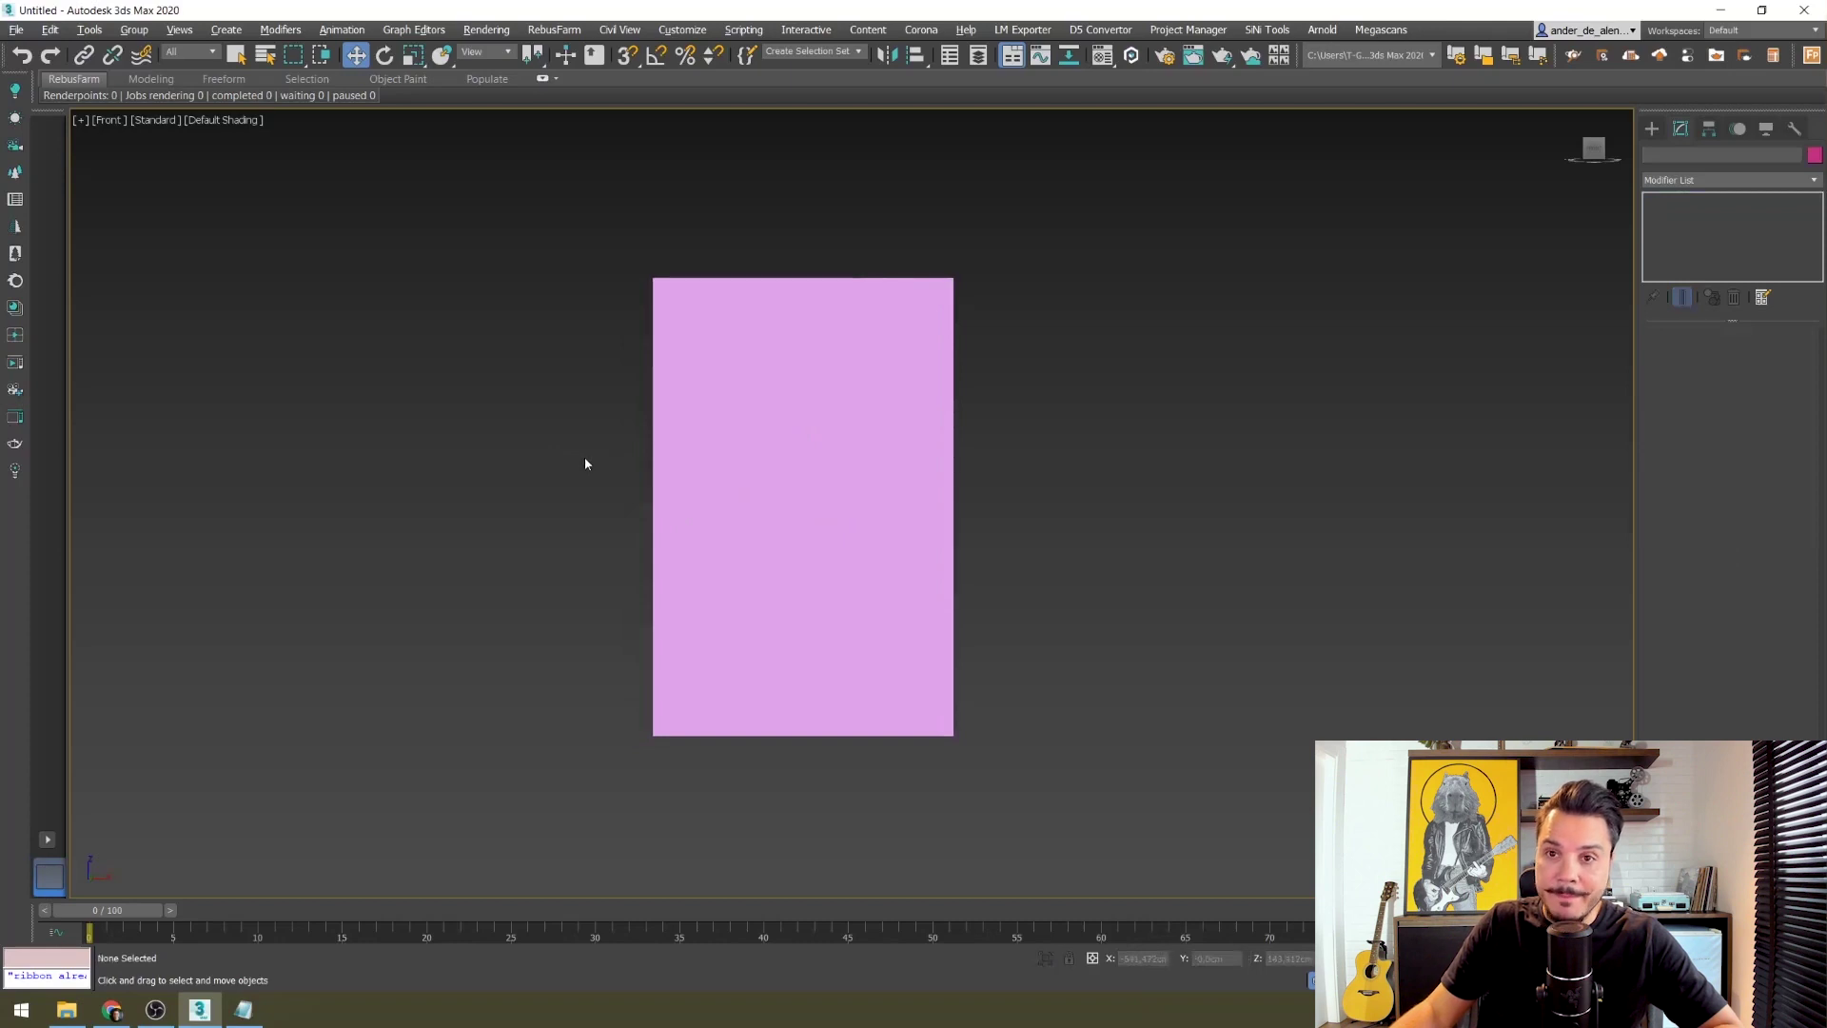
key(m)
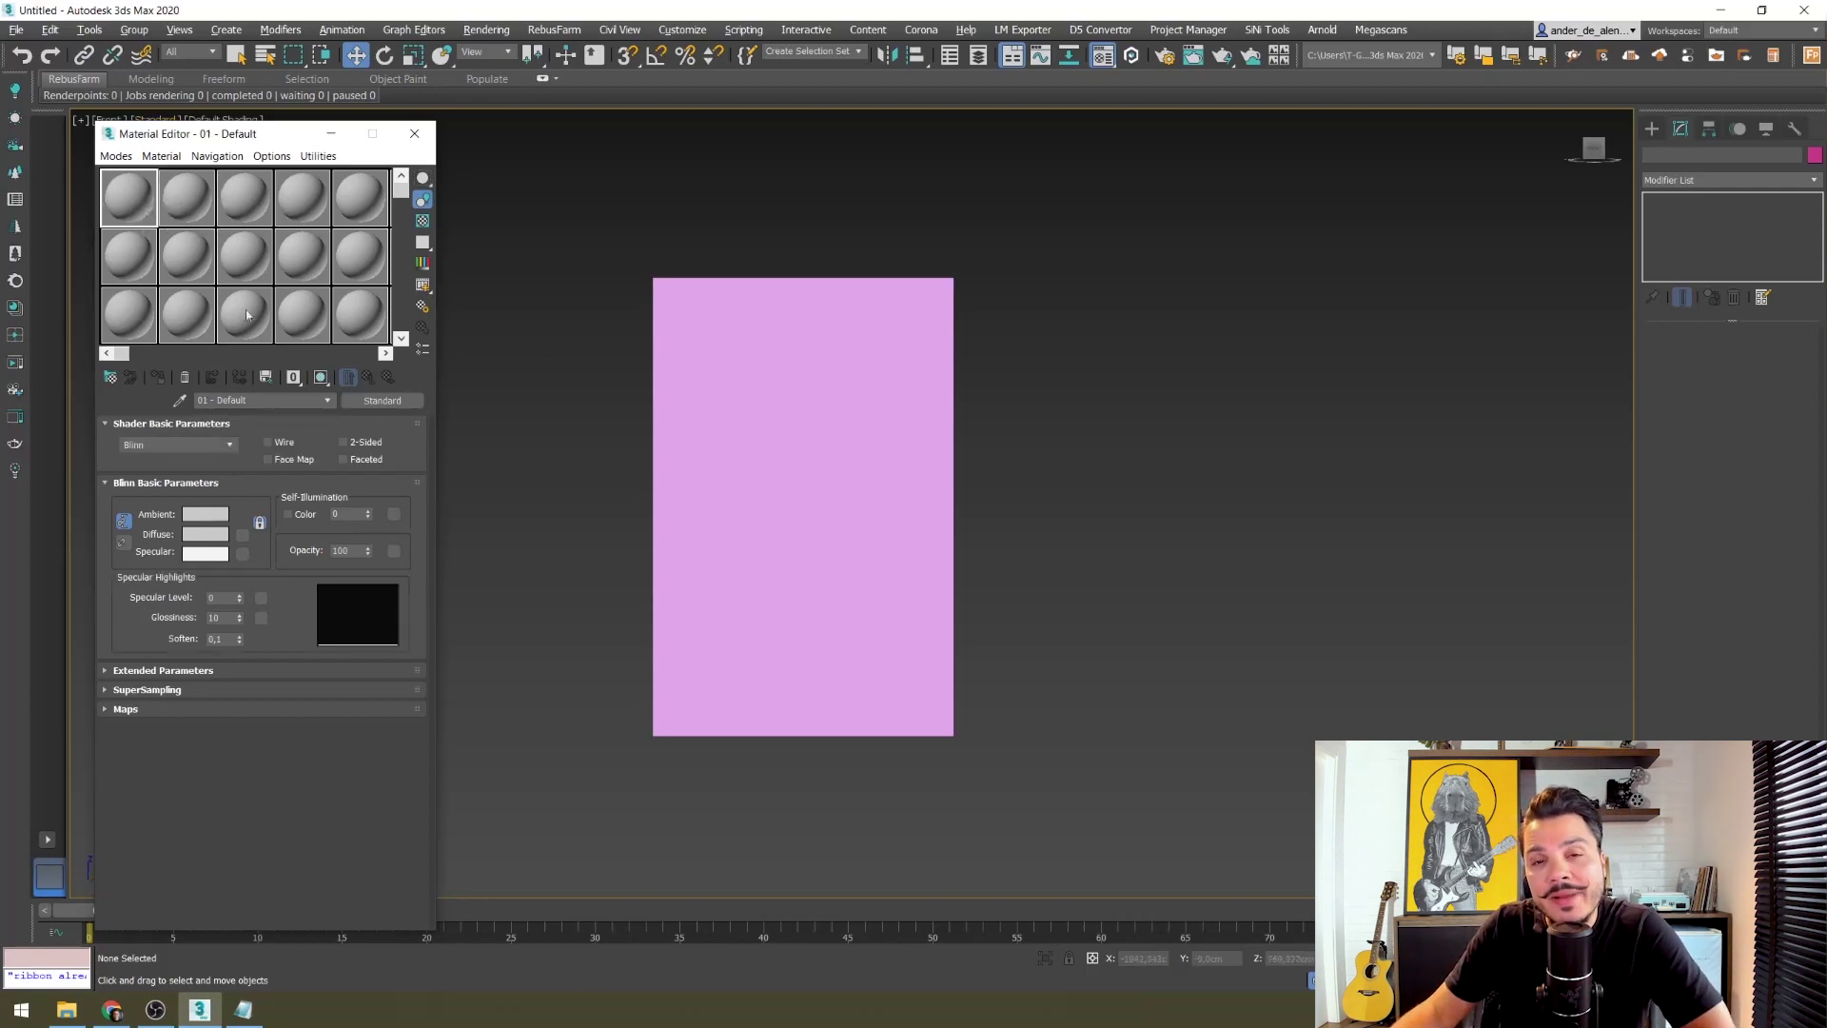
click(114, 156)
click(172, 197)
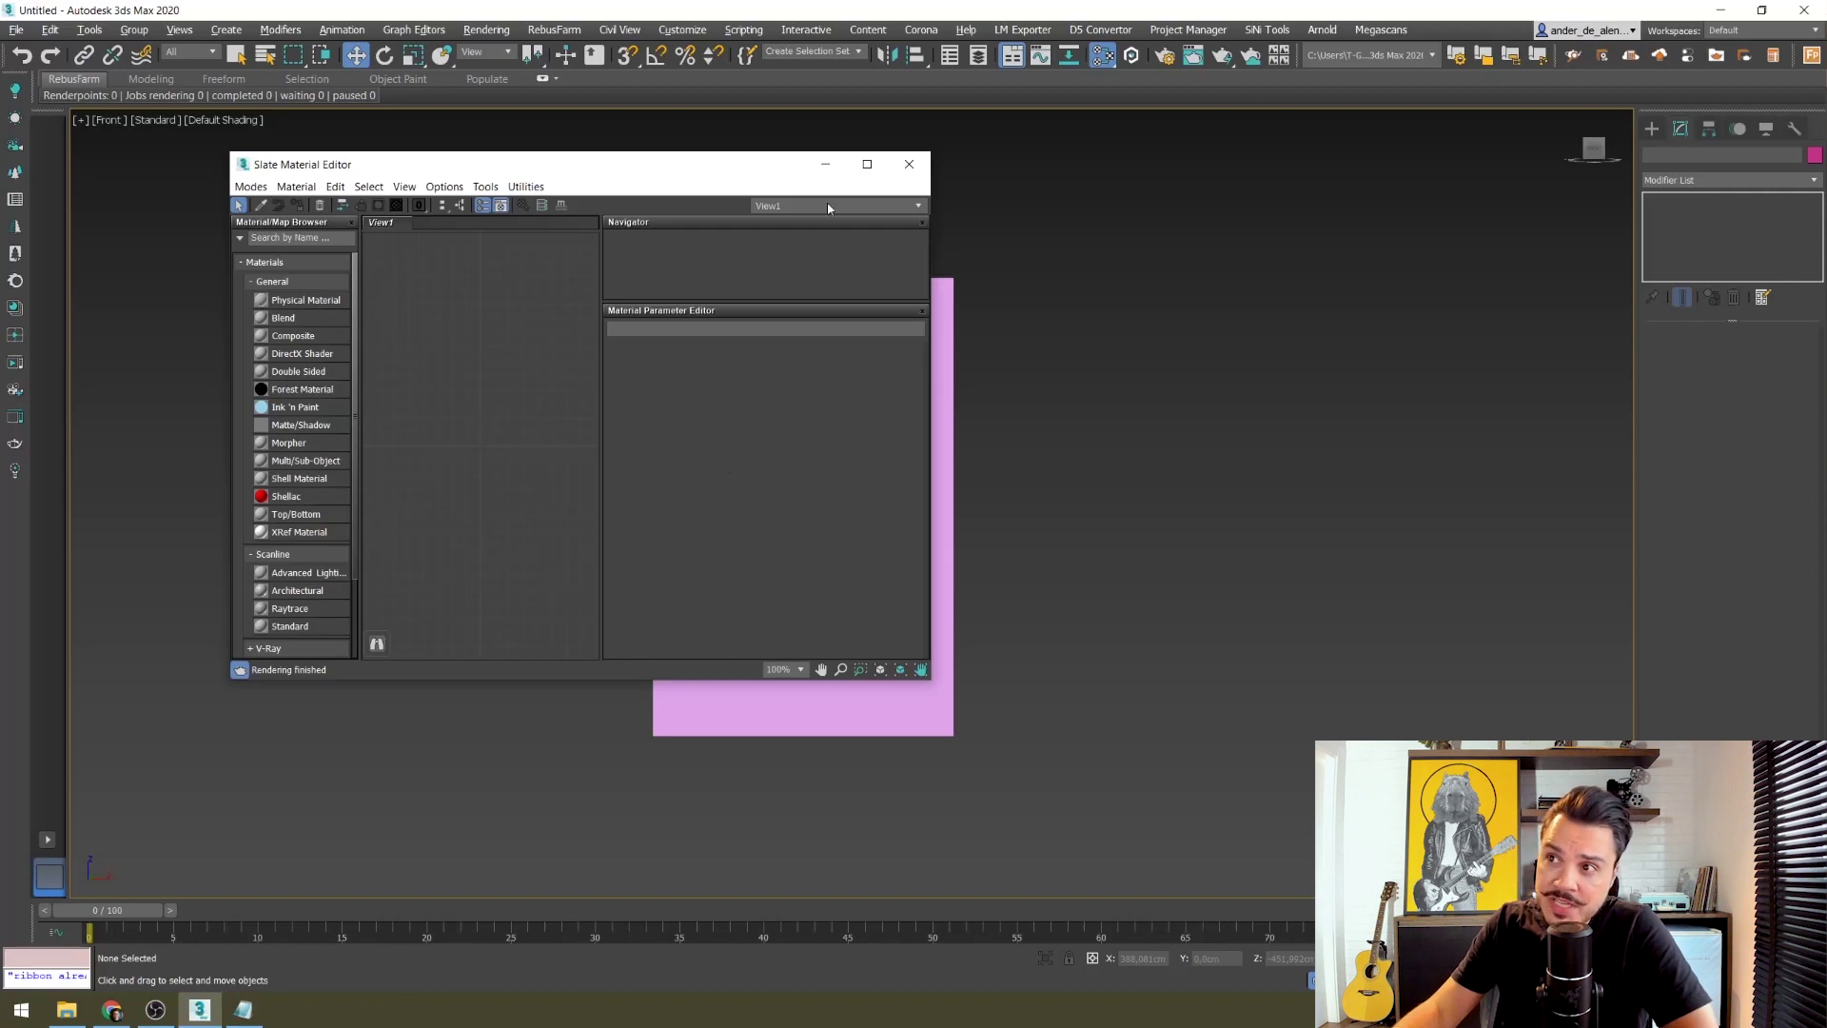
click(909, 164)
key(m)
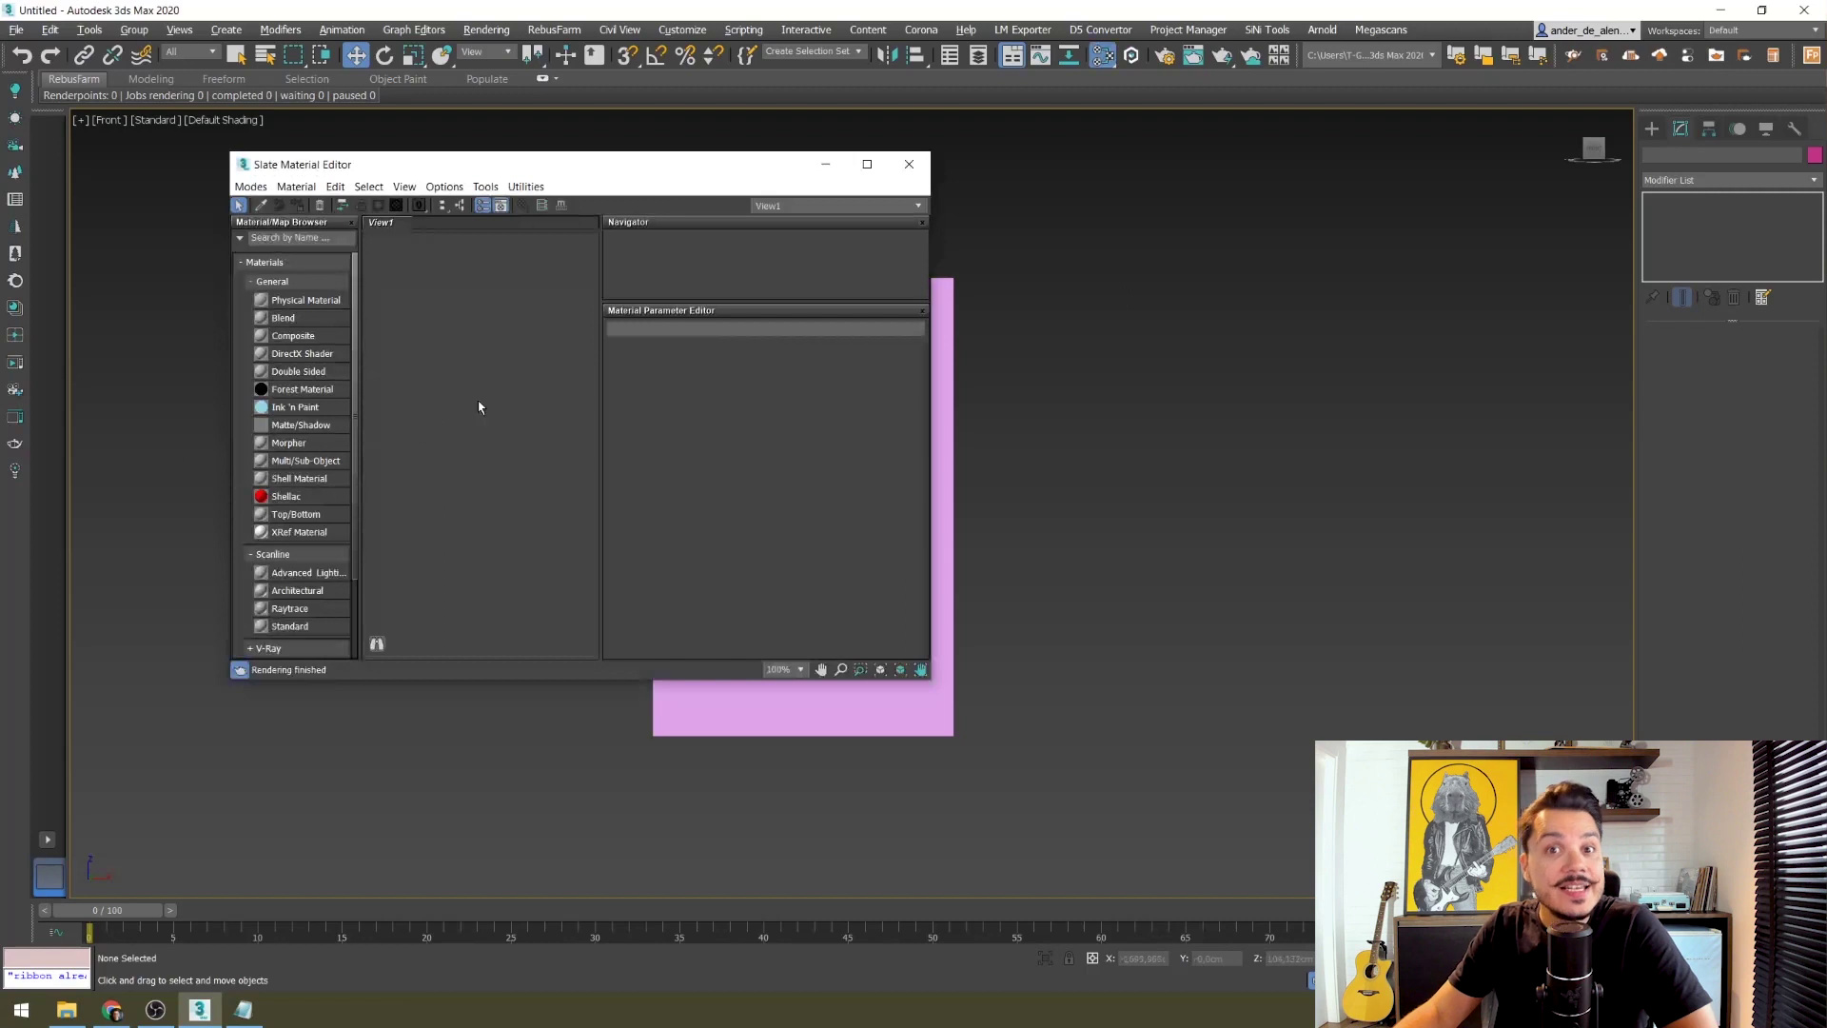
click(250, 187)
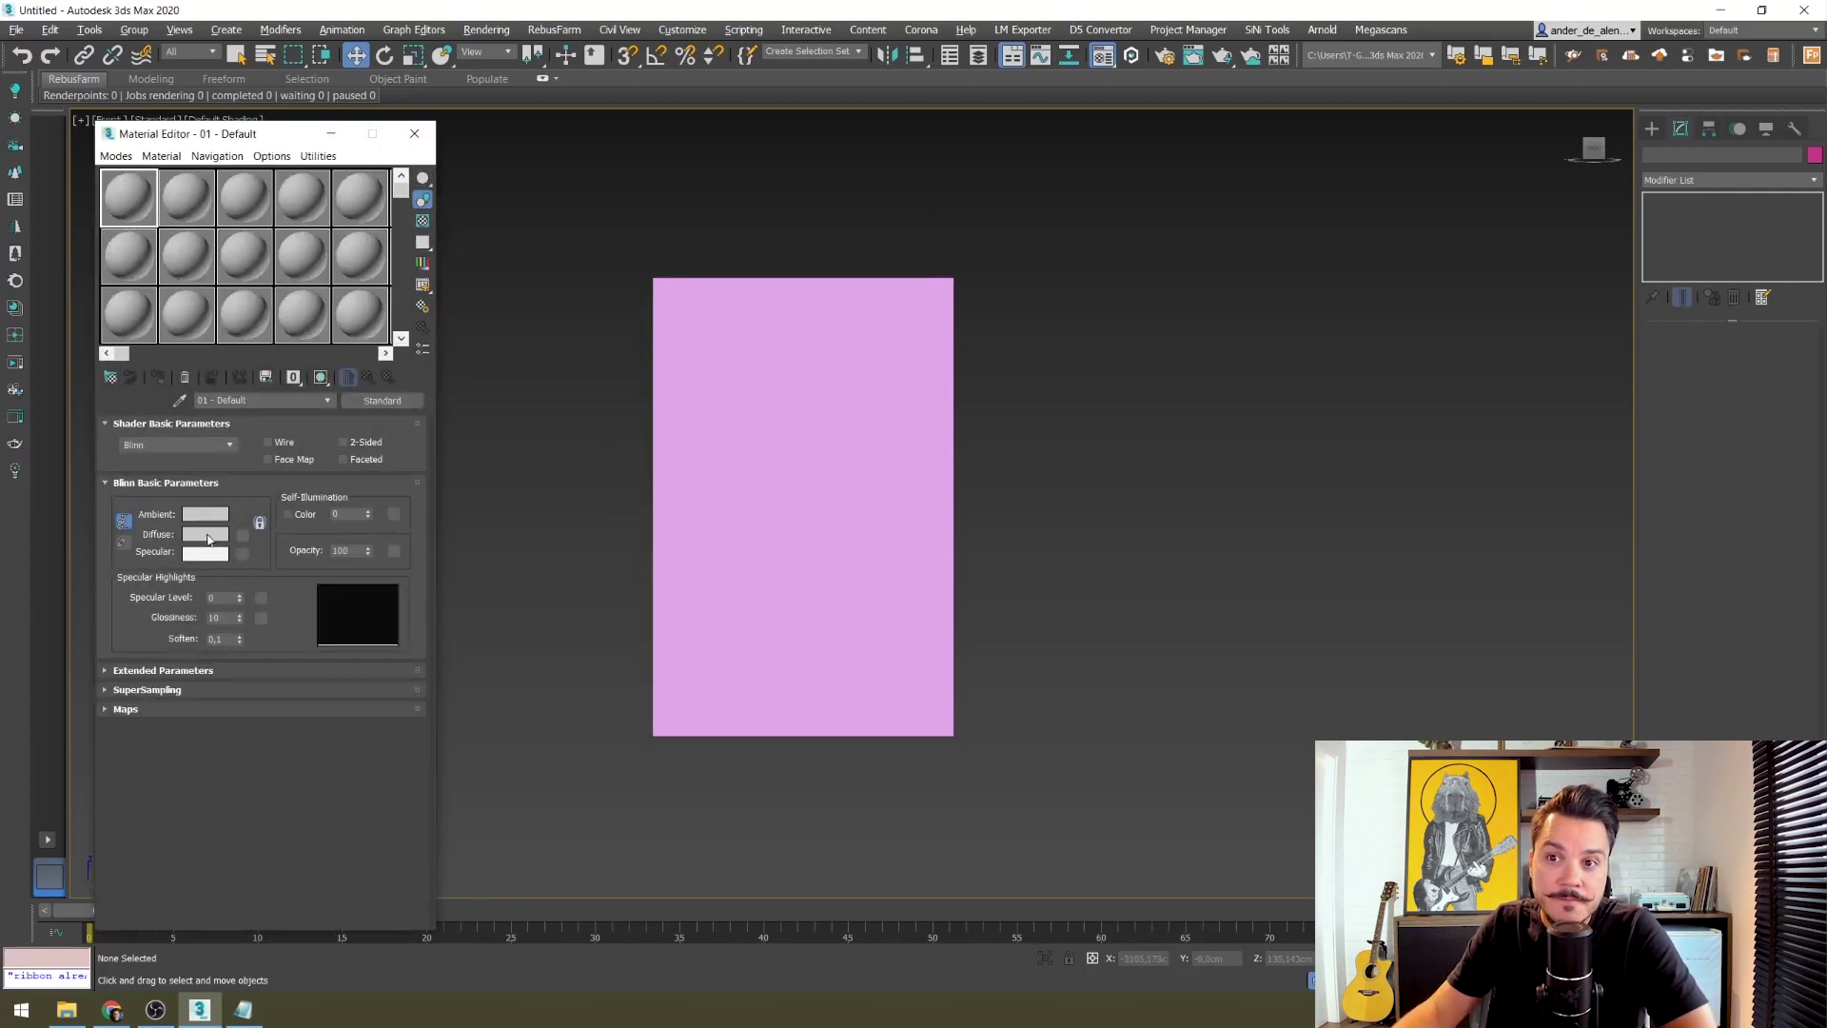
Step: Assign a Bitmap map to the 01 - Default material's diffuse colour
click(242, 539)
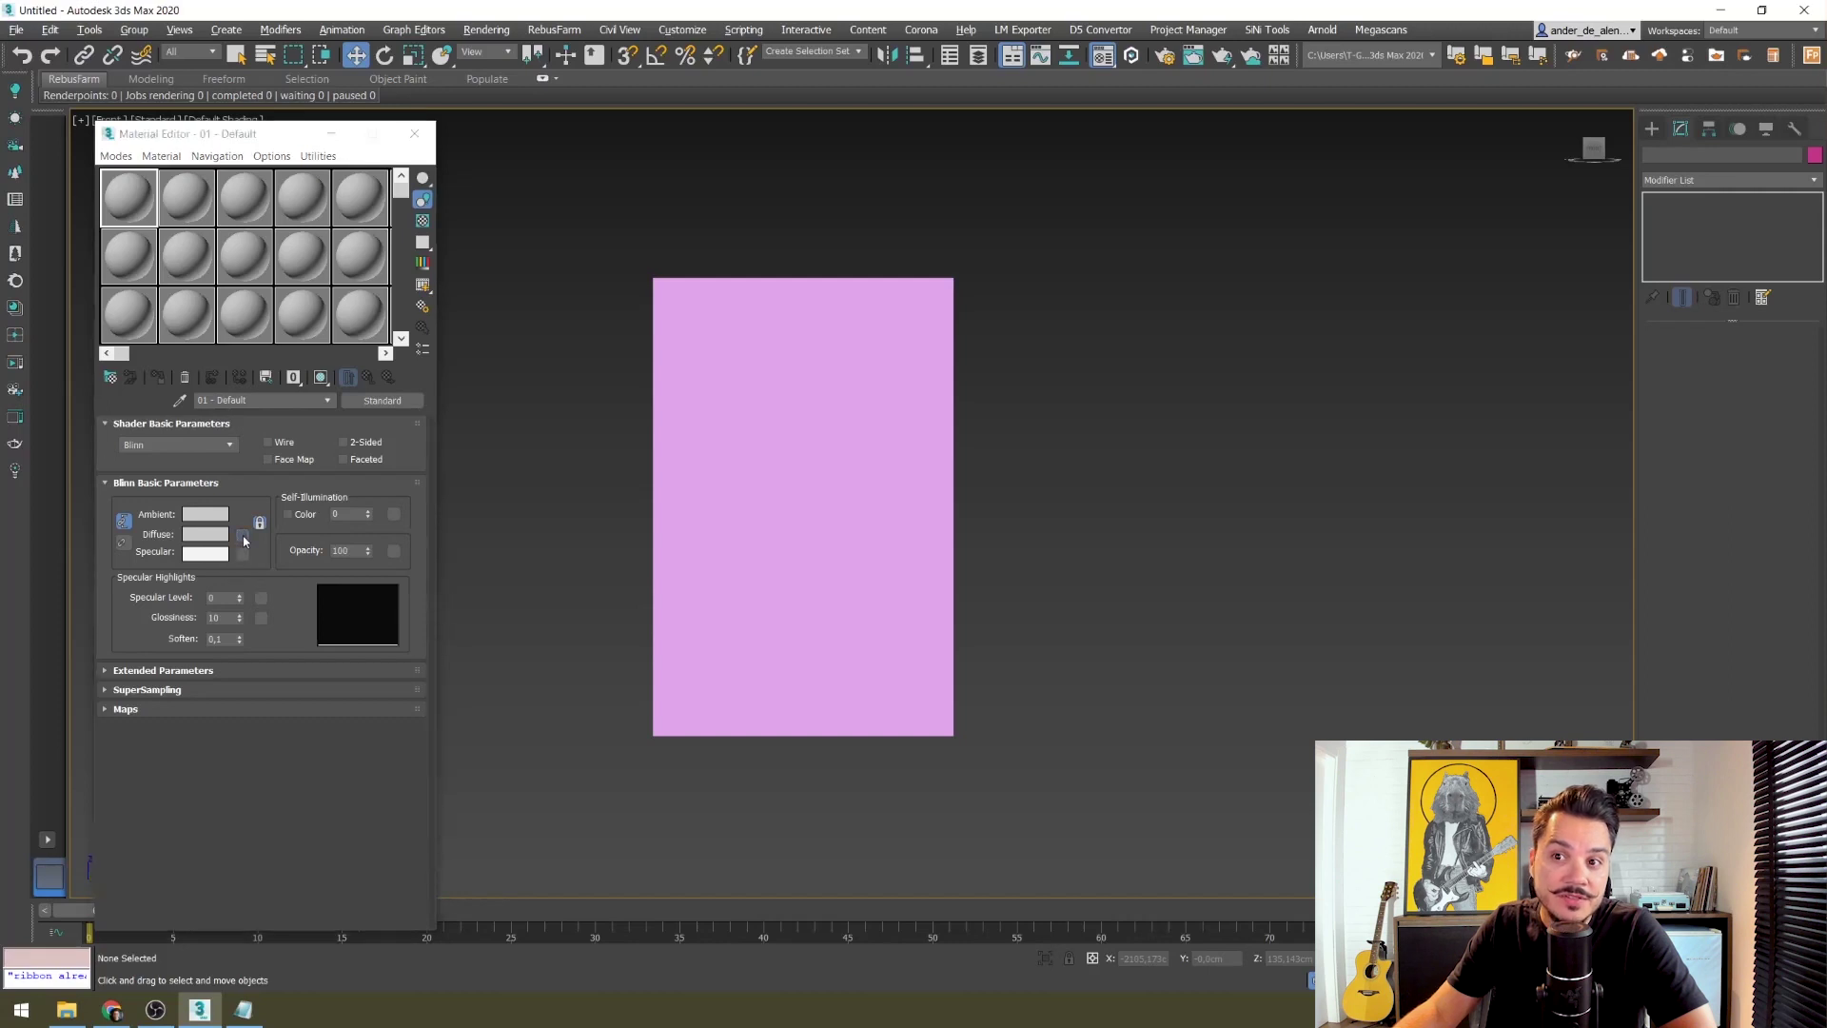
drag(620, 197, 762, 197)
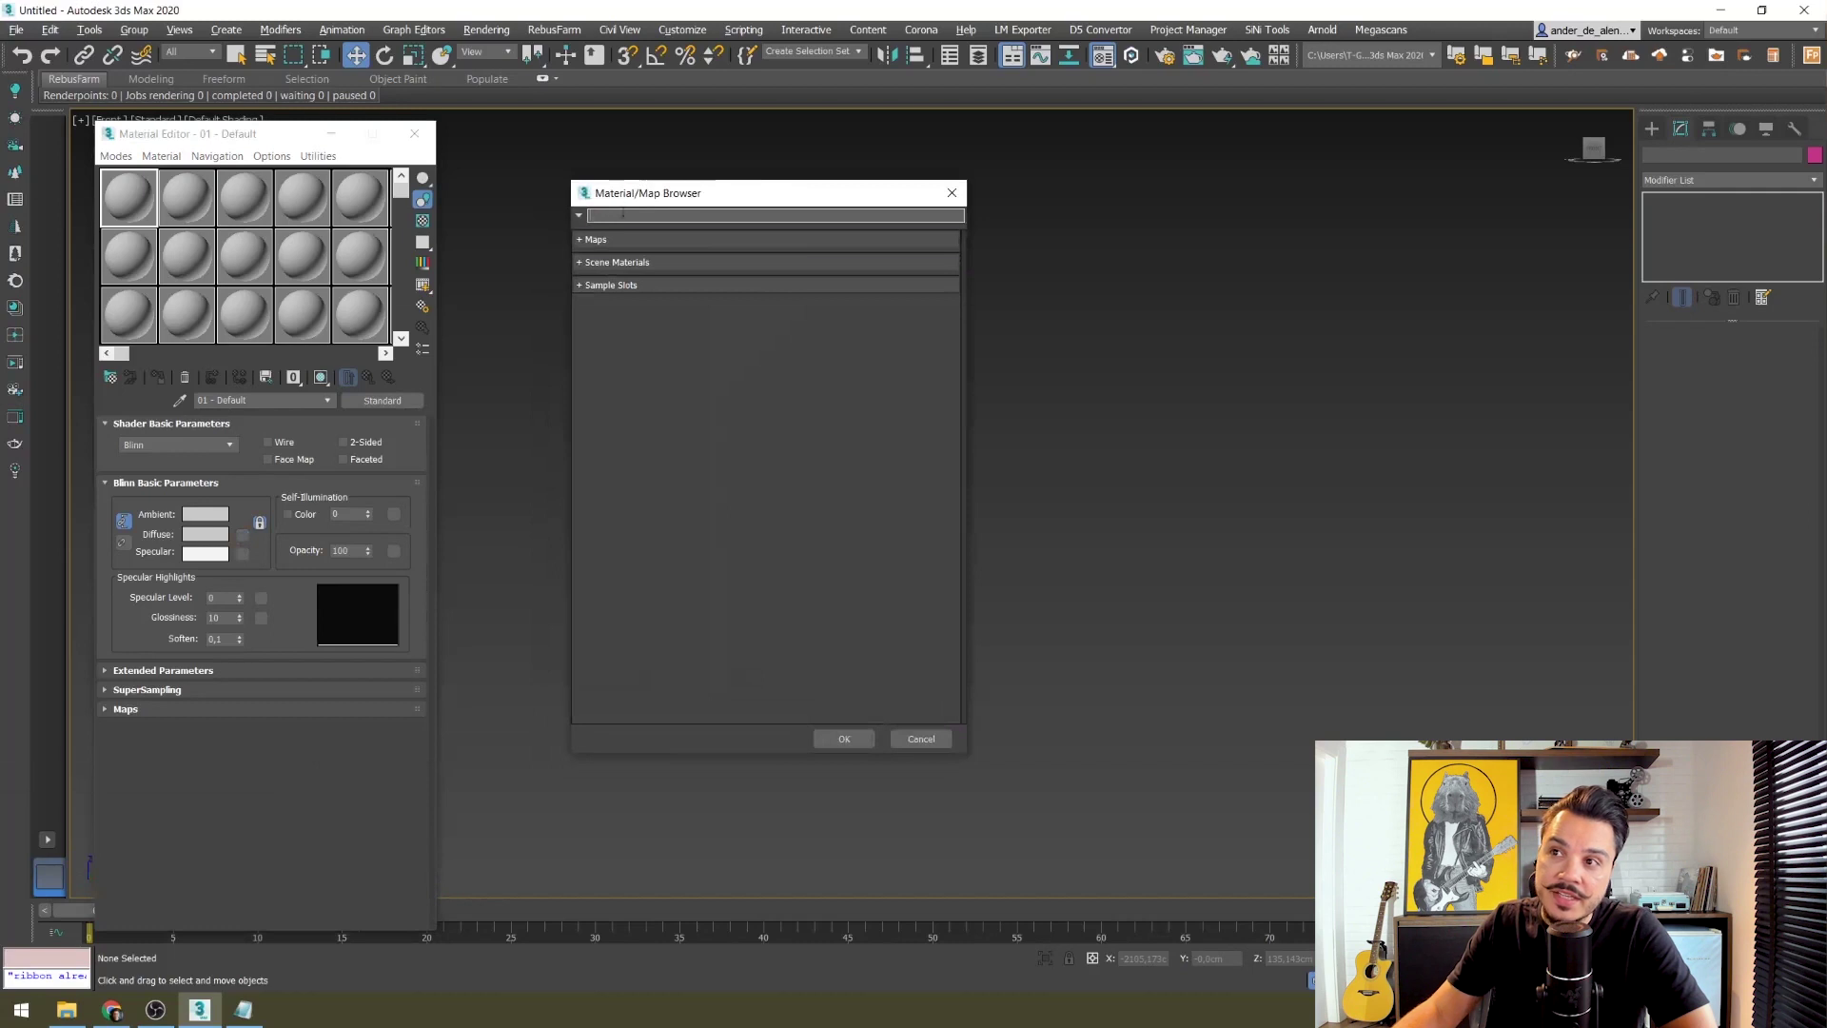
click(593, 241)
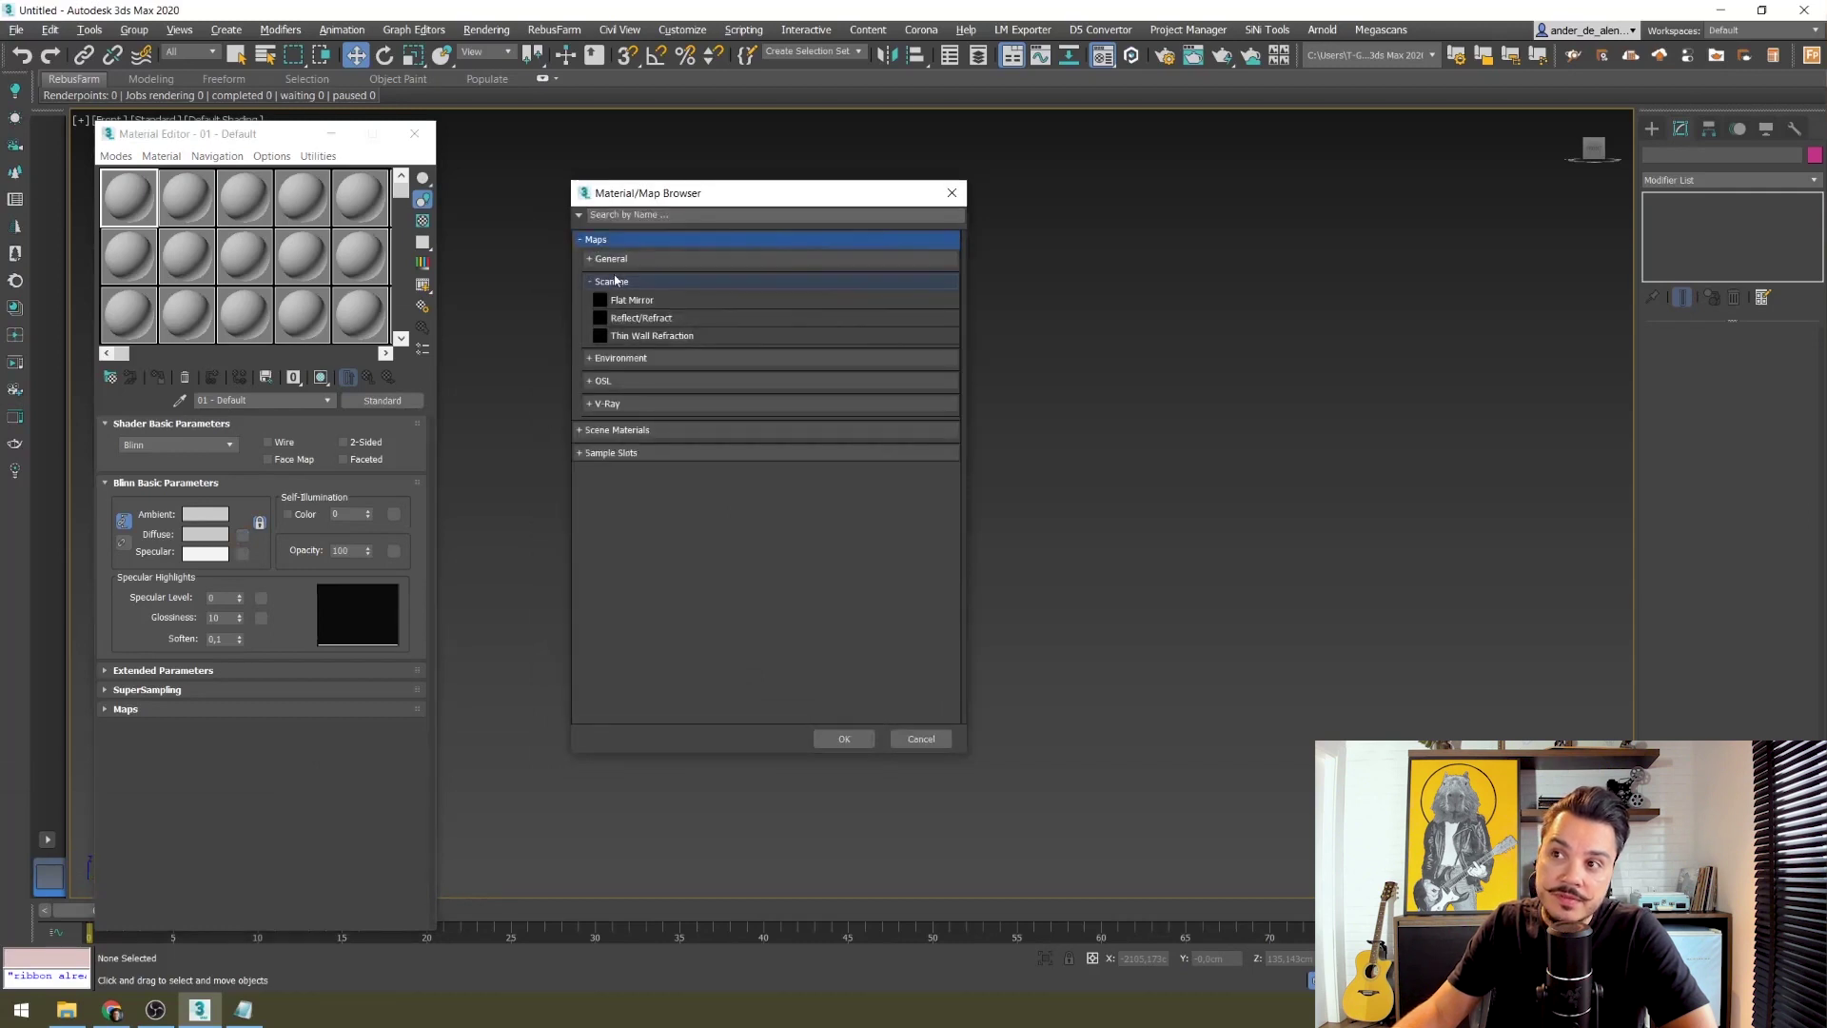
click(620, 261)
click(619, 297)
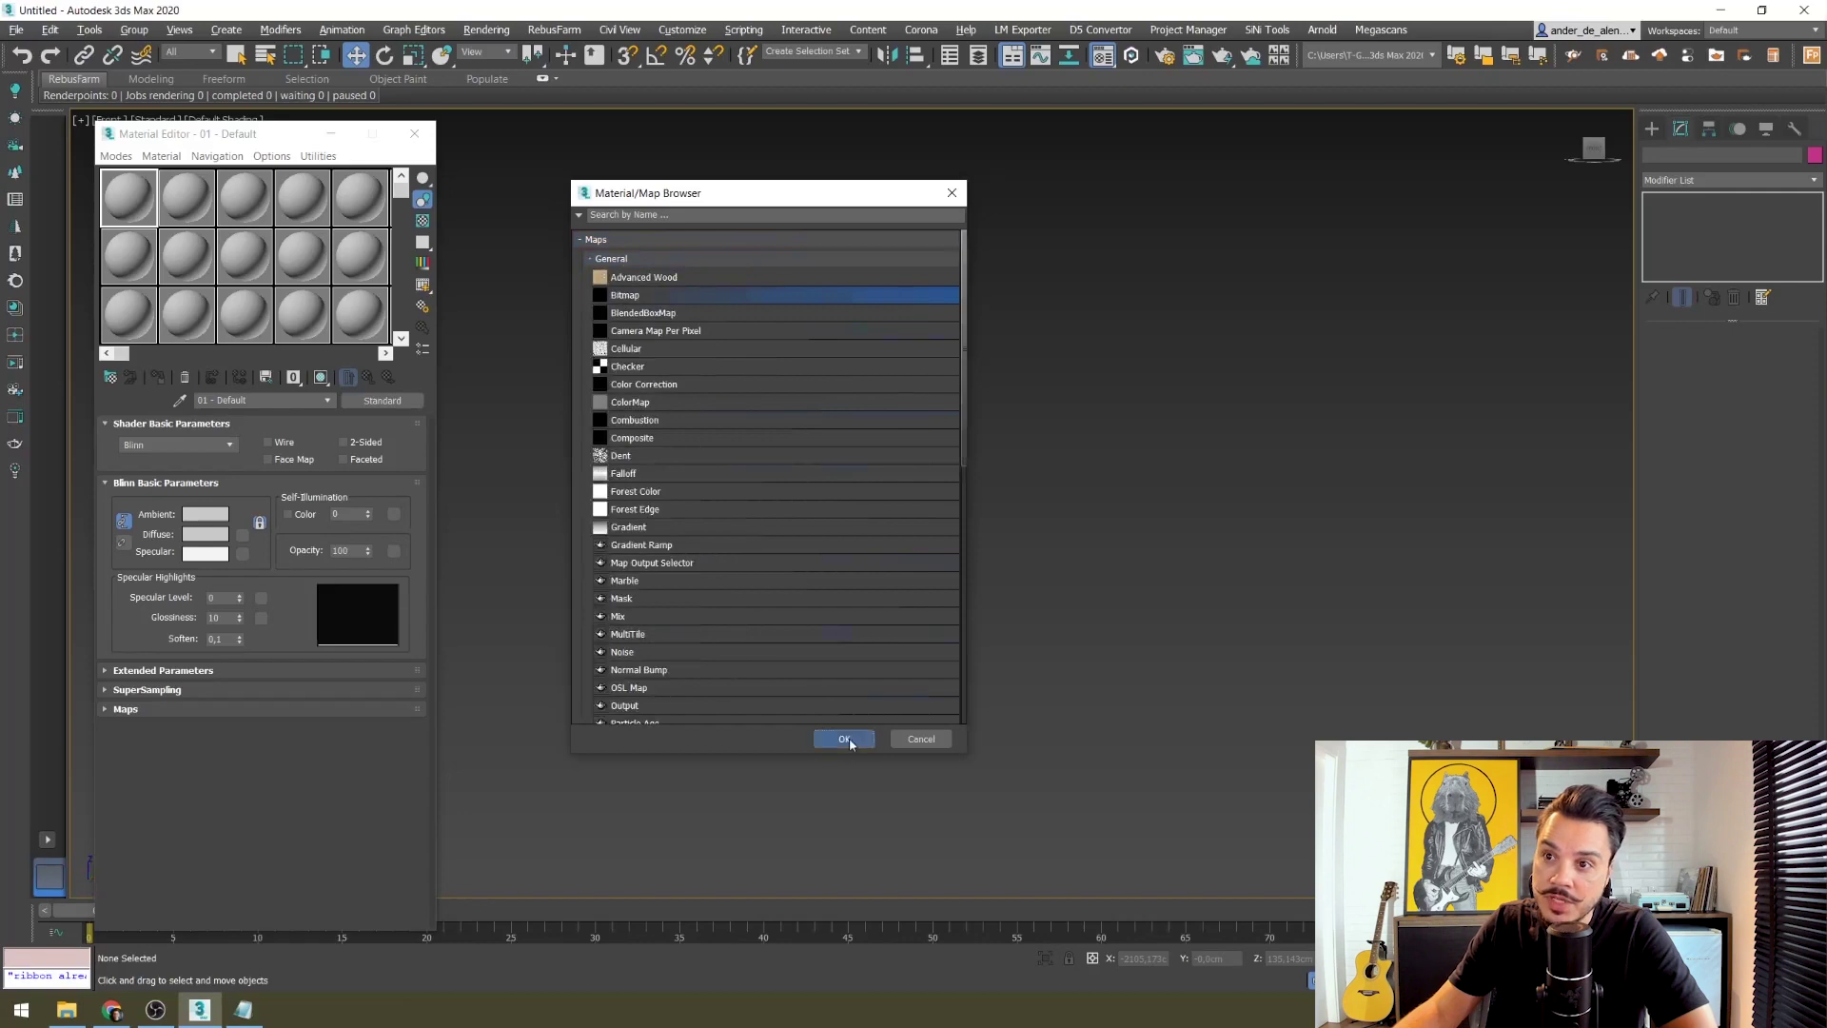
click(844, 738)
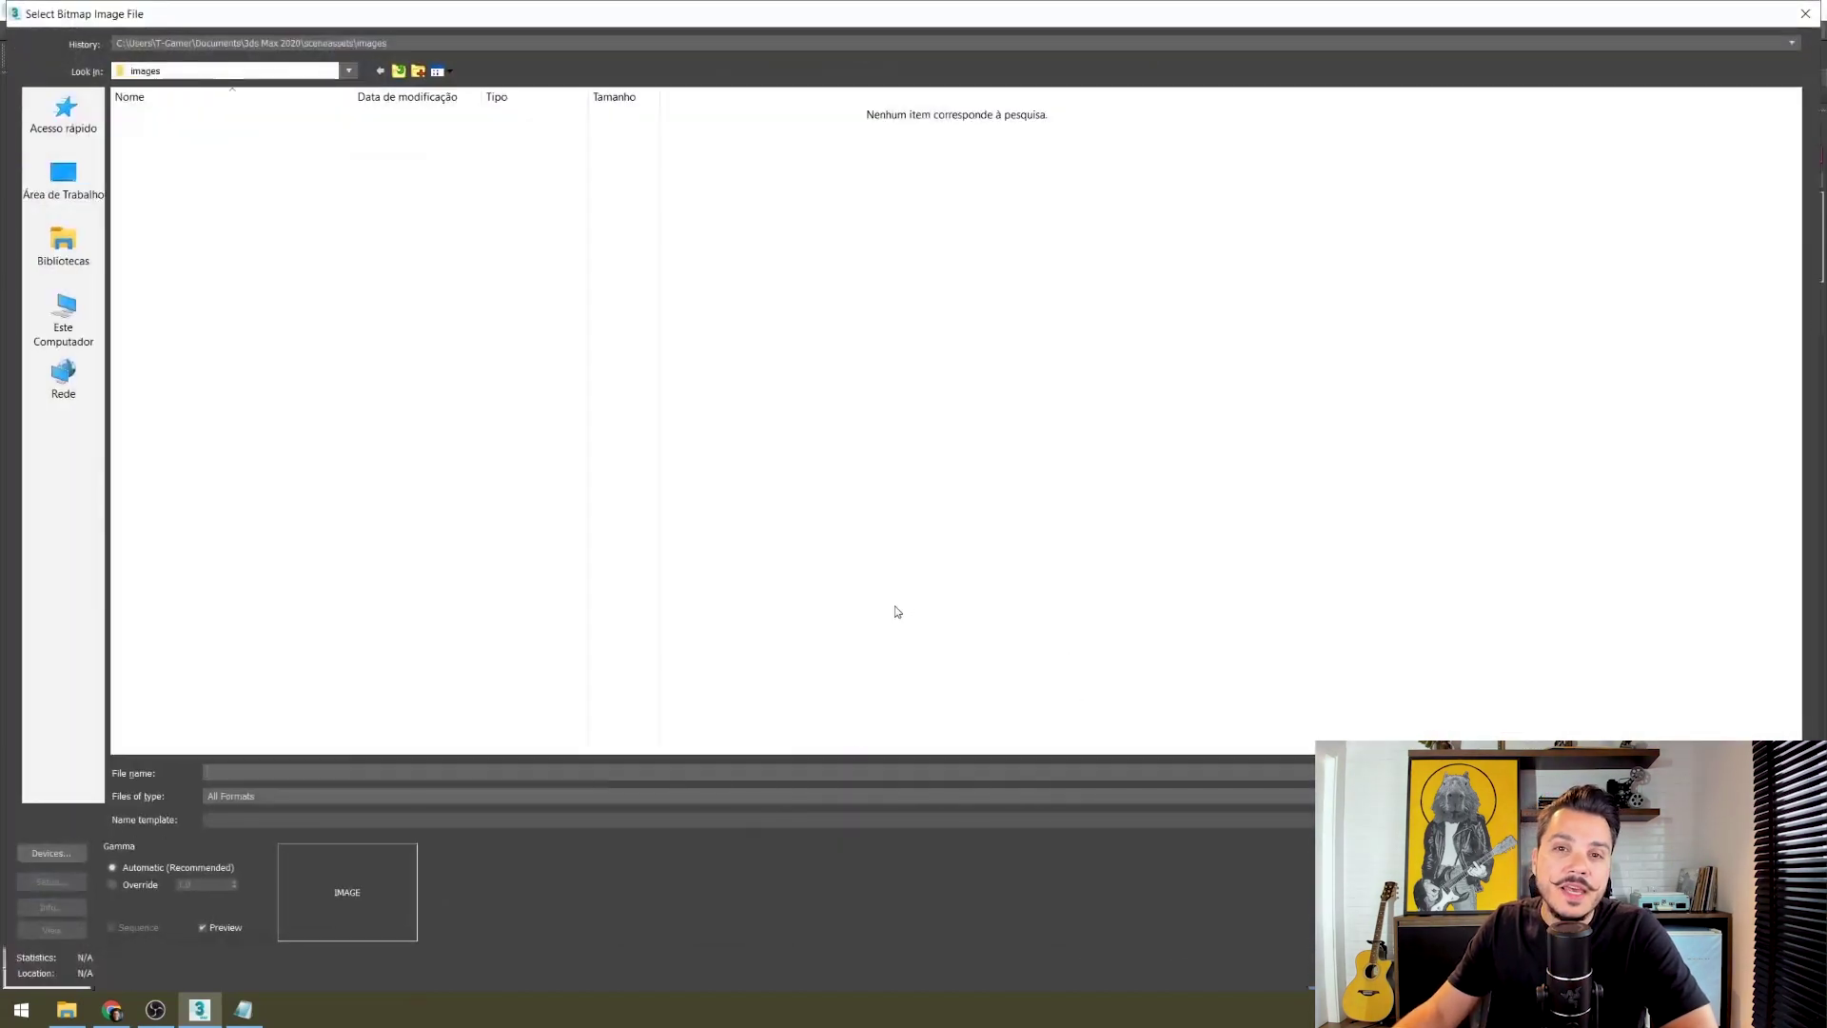
Step: Load TACA_CORTE.jpg from E:\MODULO ZERO\REFERENCIAS as the bitmap image
click(286, 75)
click(211, 269)
click(302, 69)
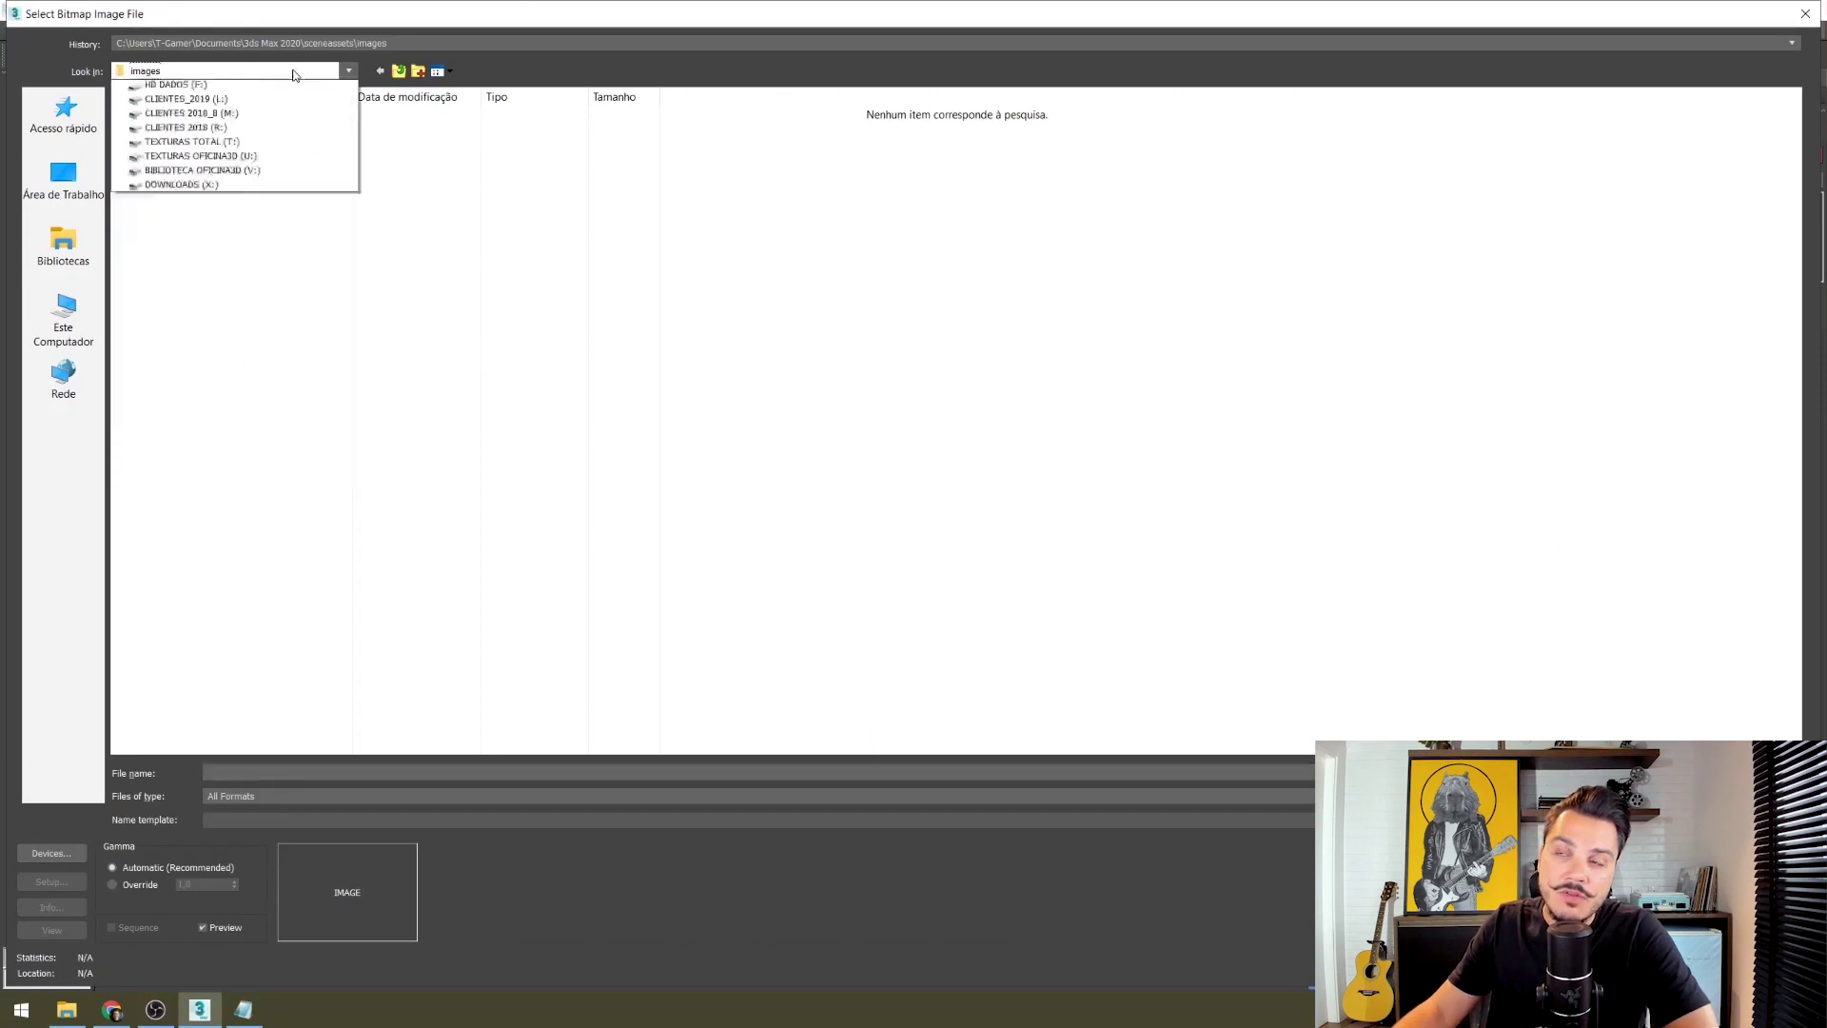
click(203, 362)
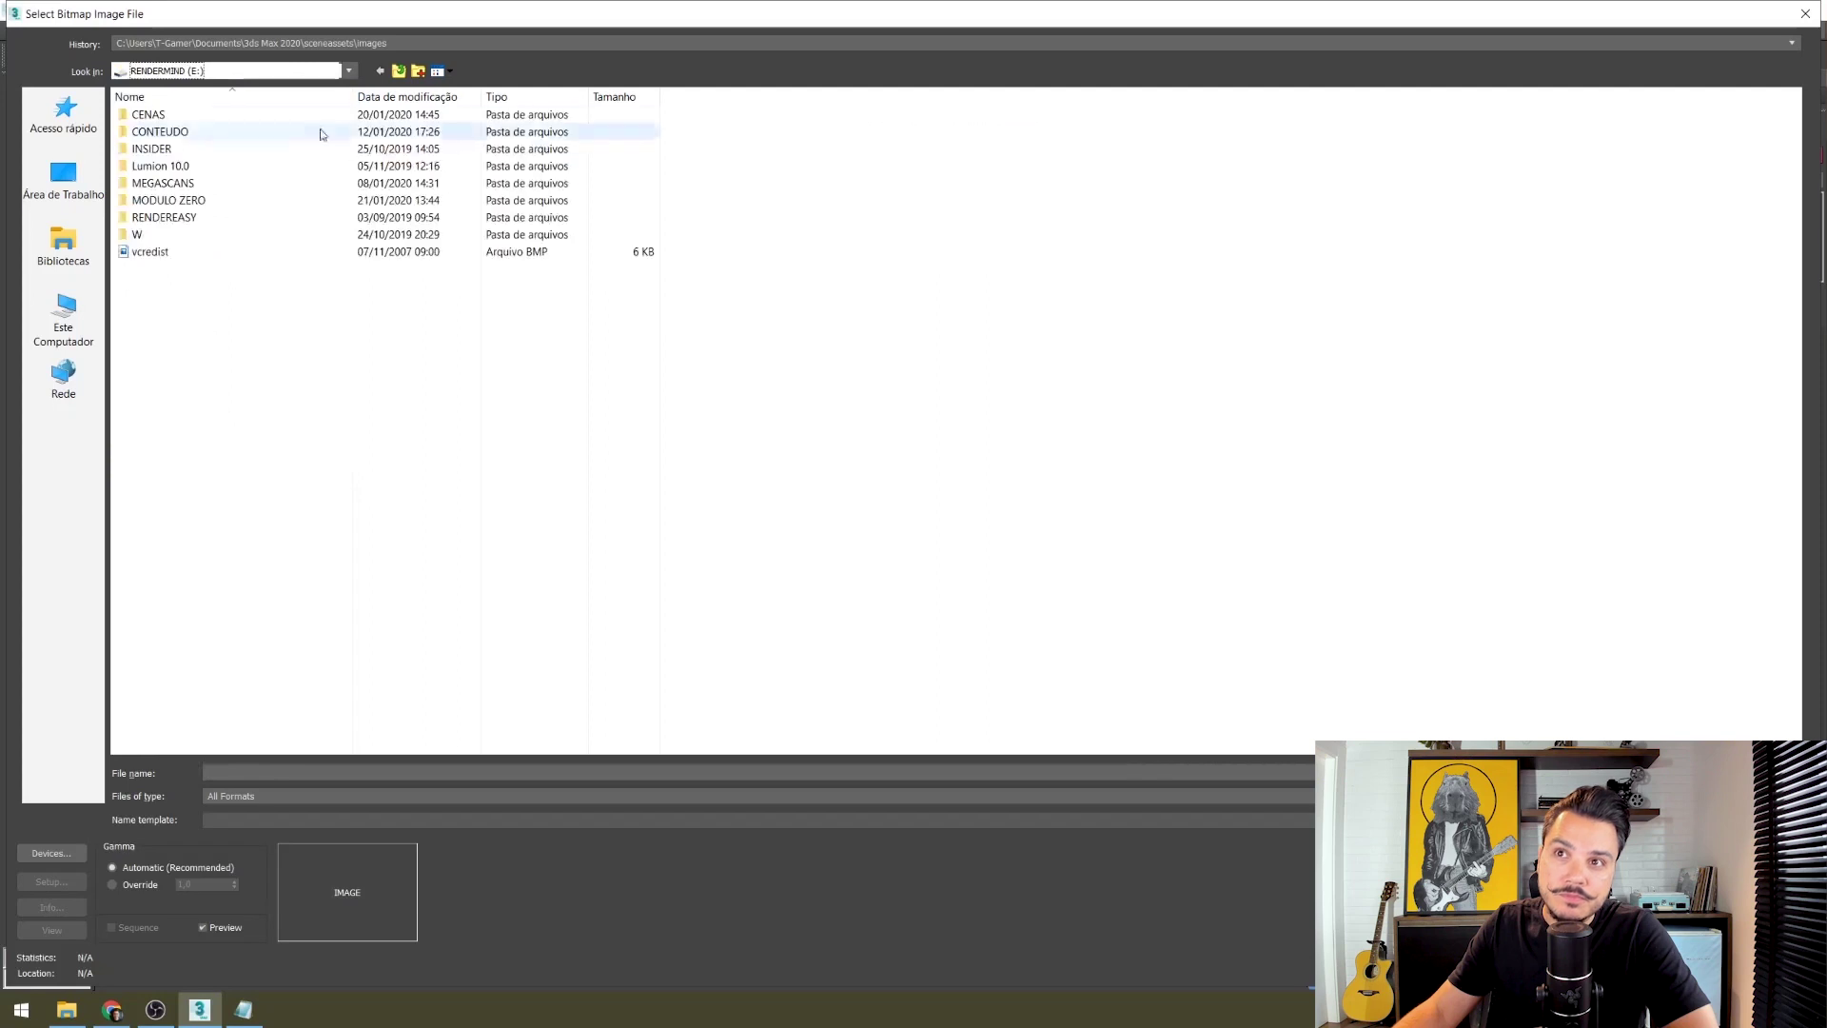
double_click(157, 201)
double_click(149, 164)
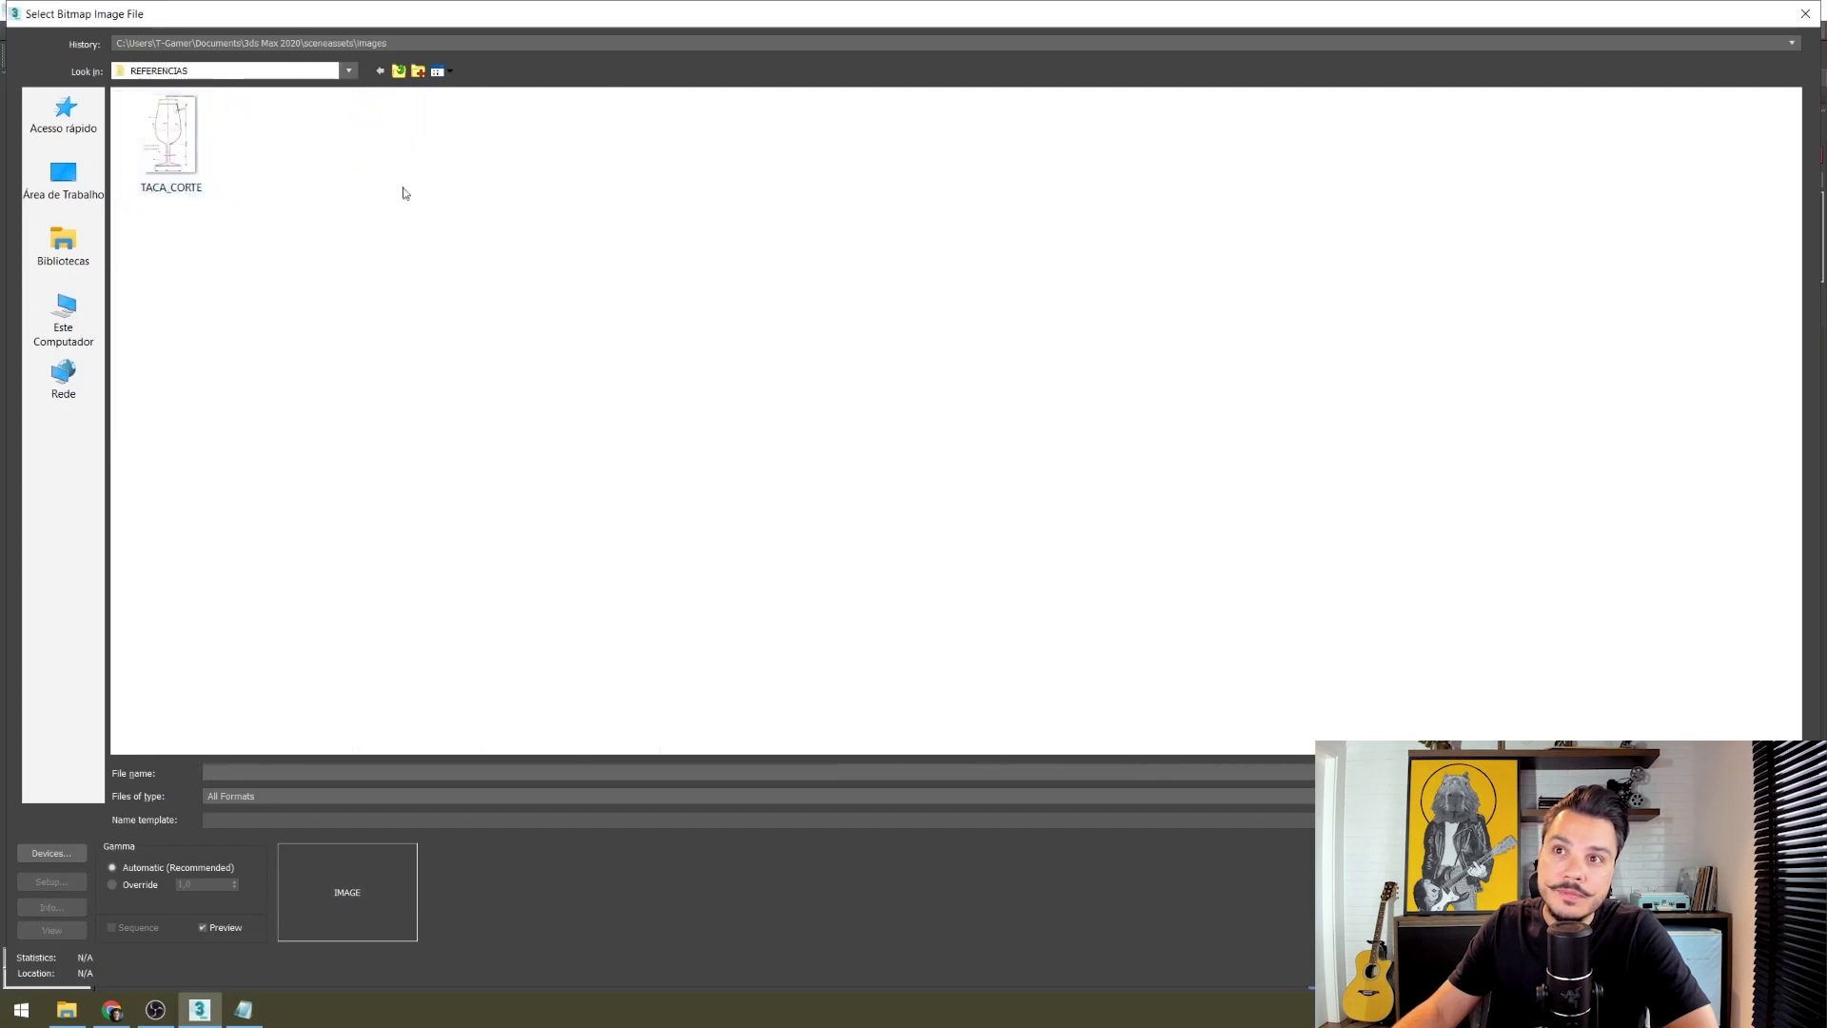
mouse_move(169, 136)
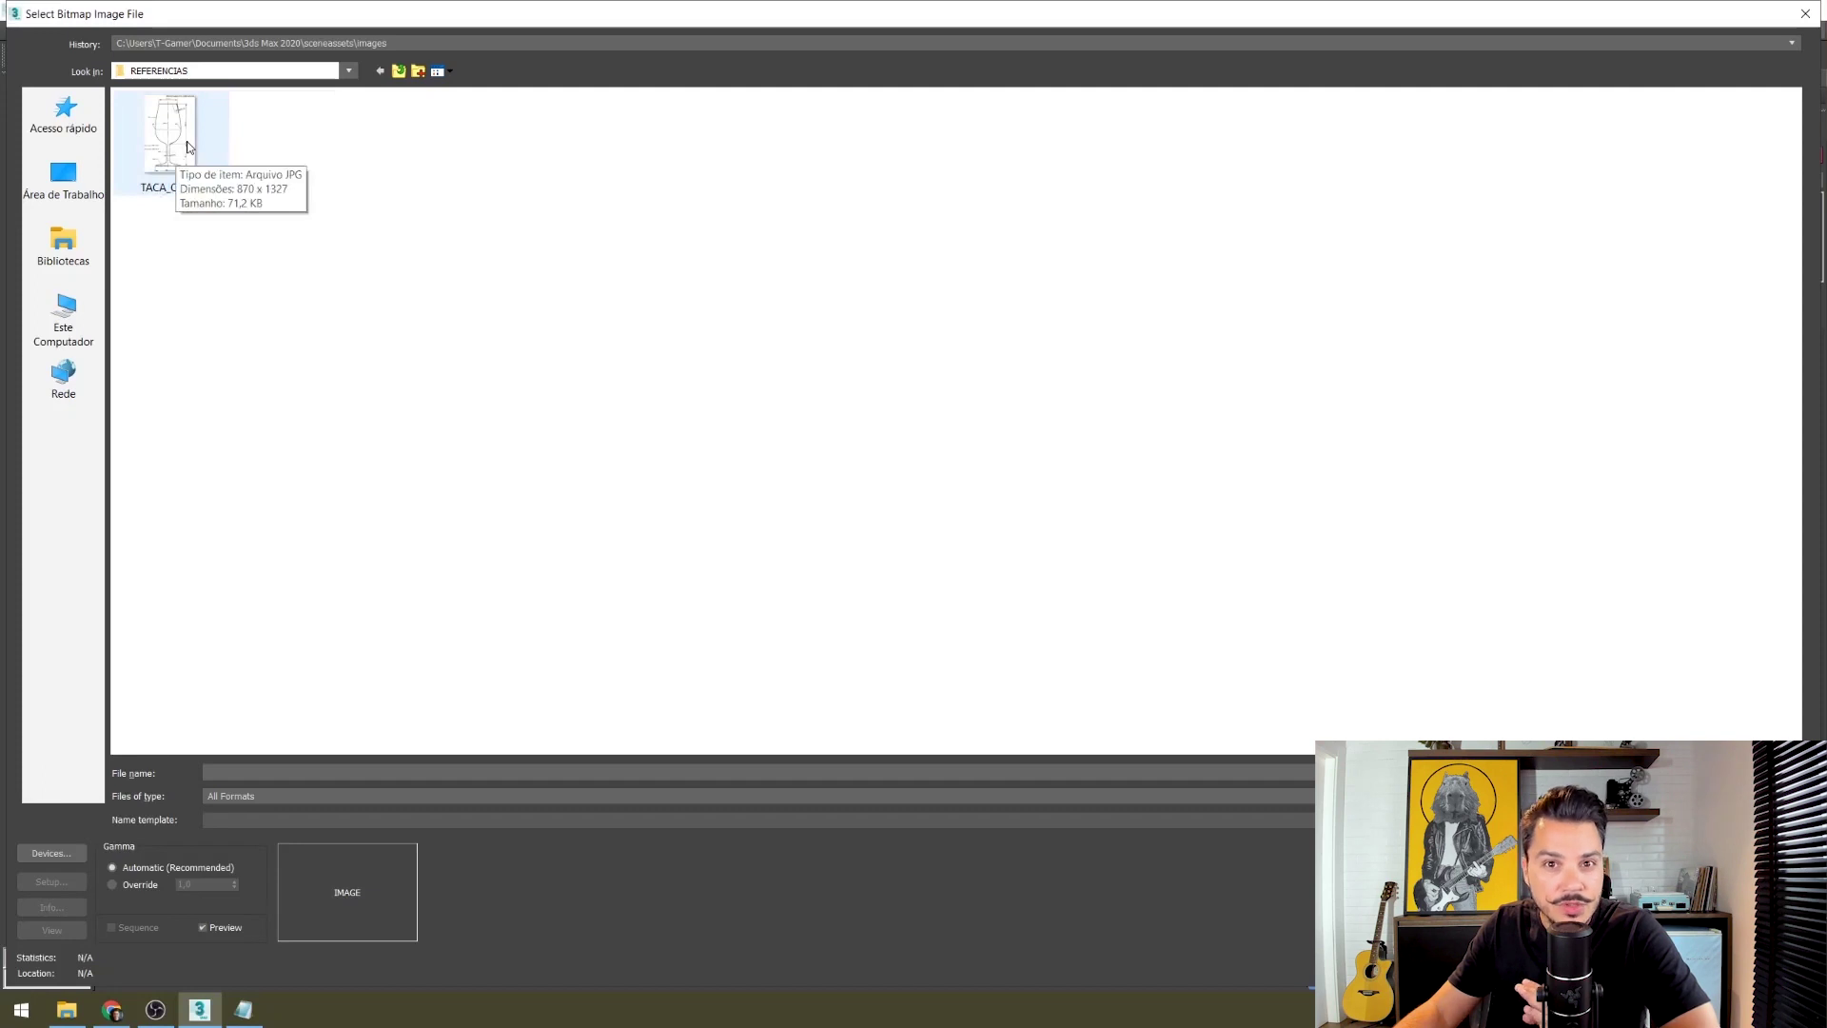
click(162, 160)
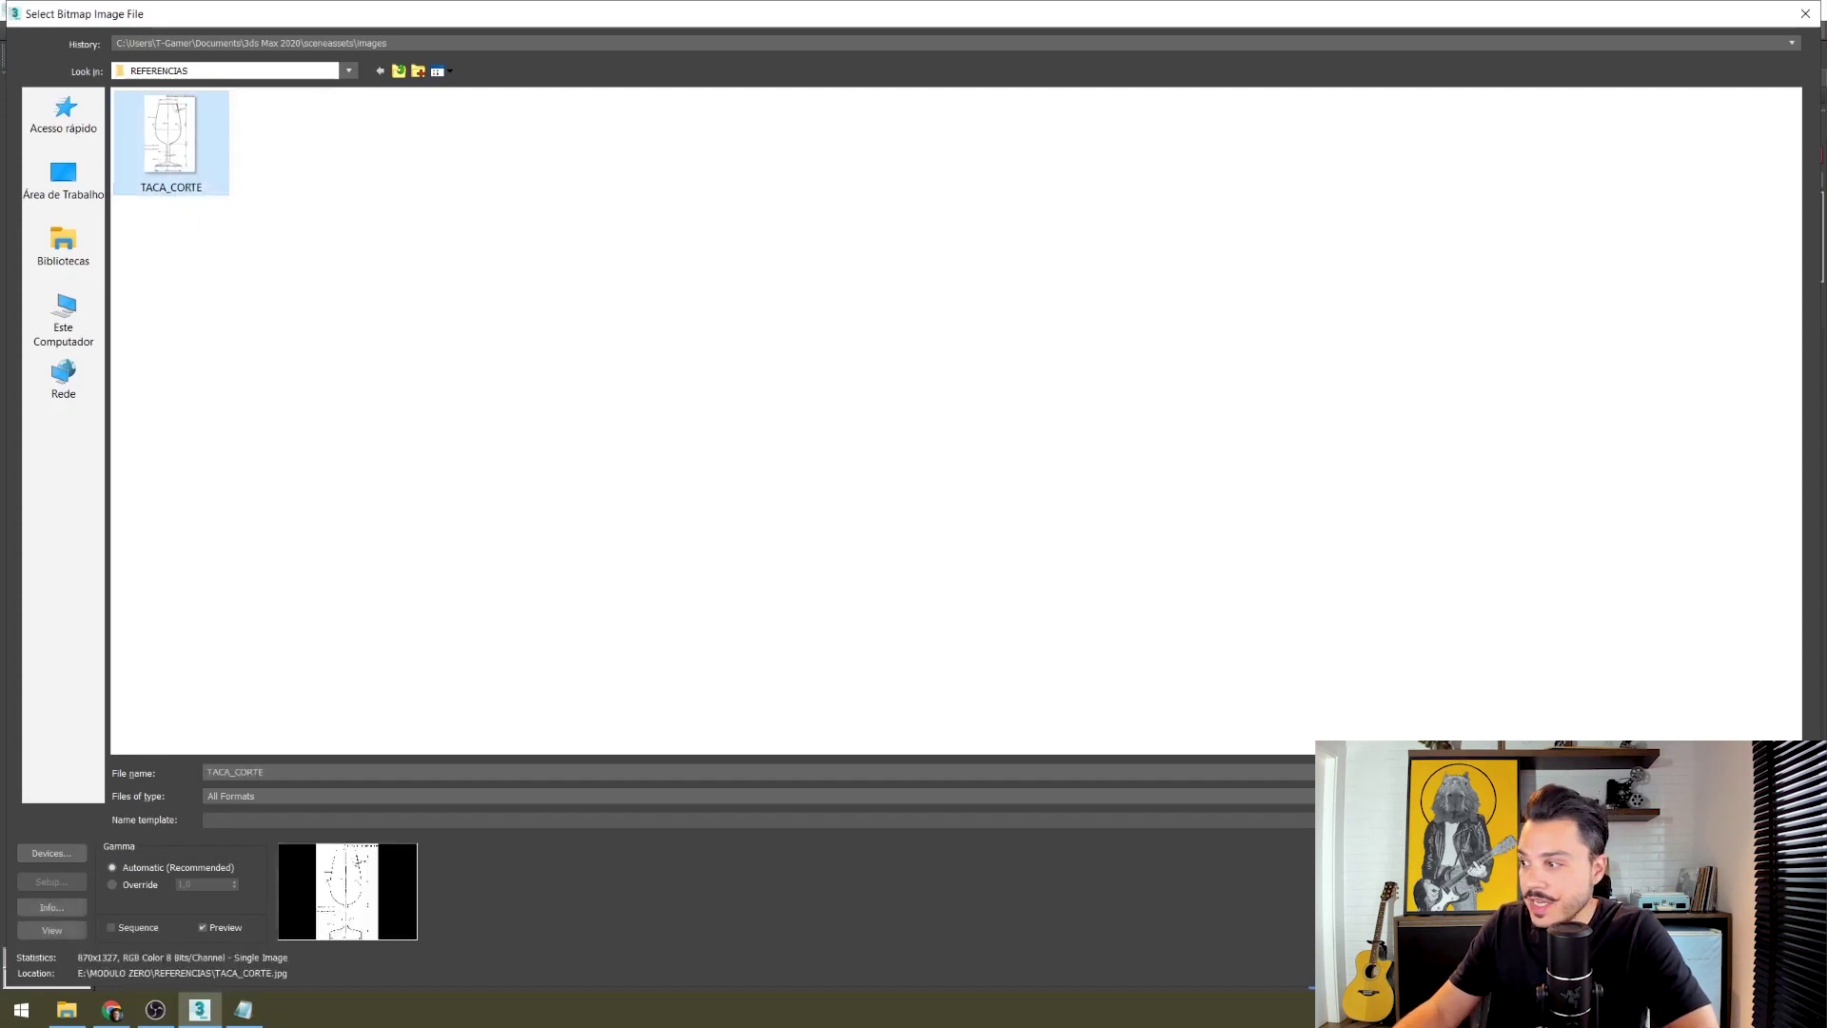
key(Return)
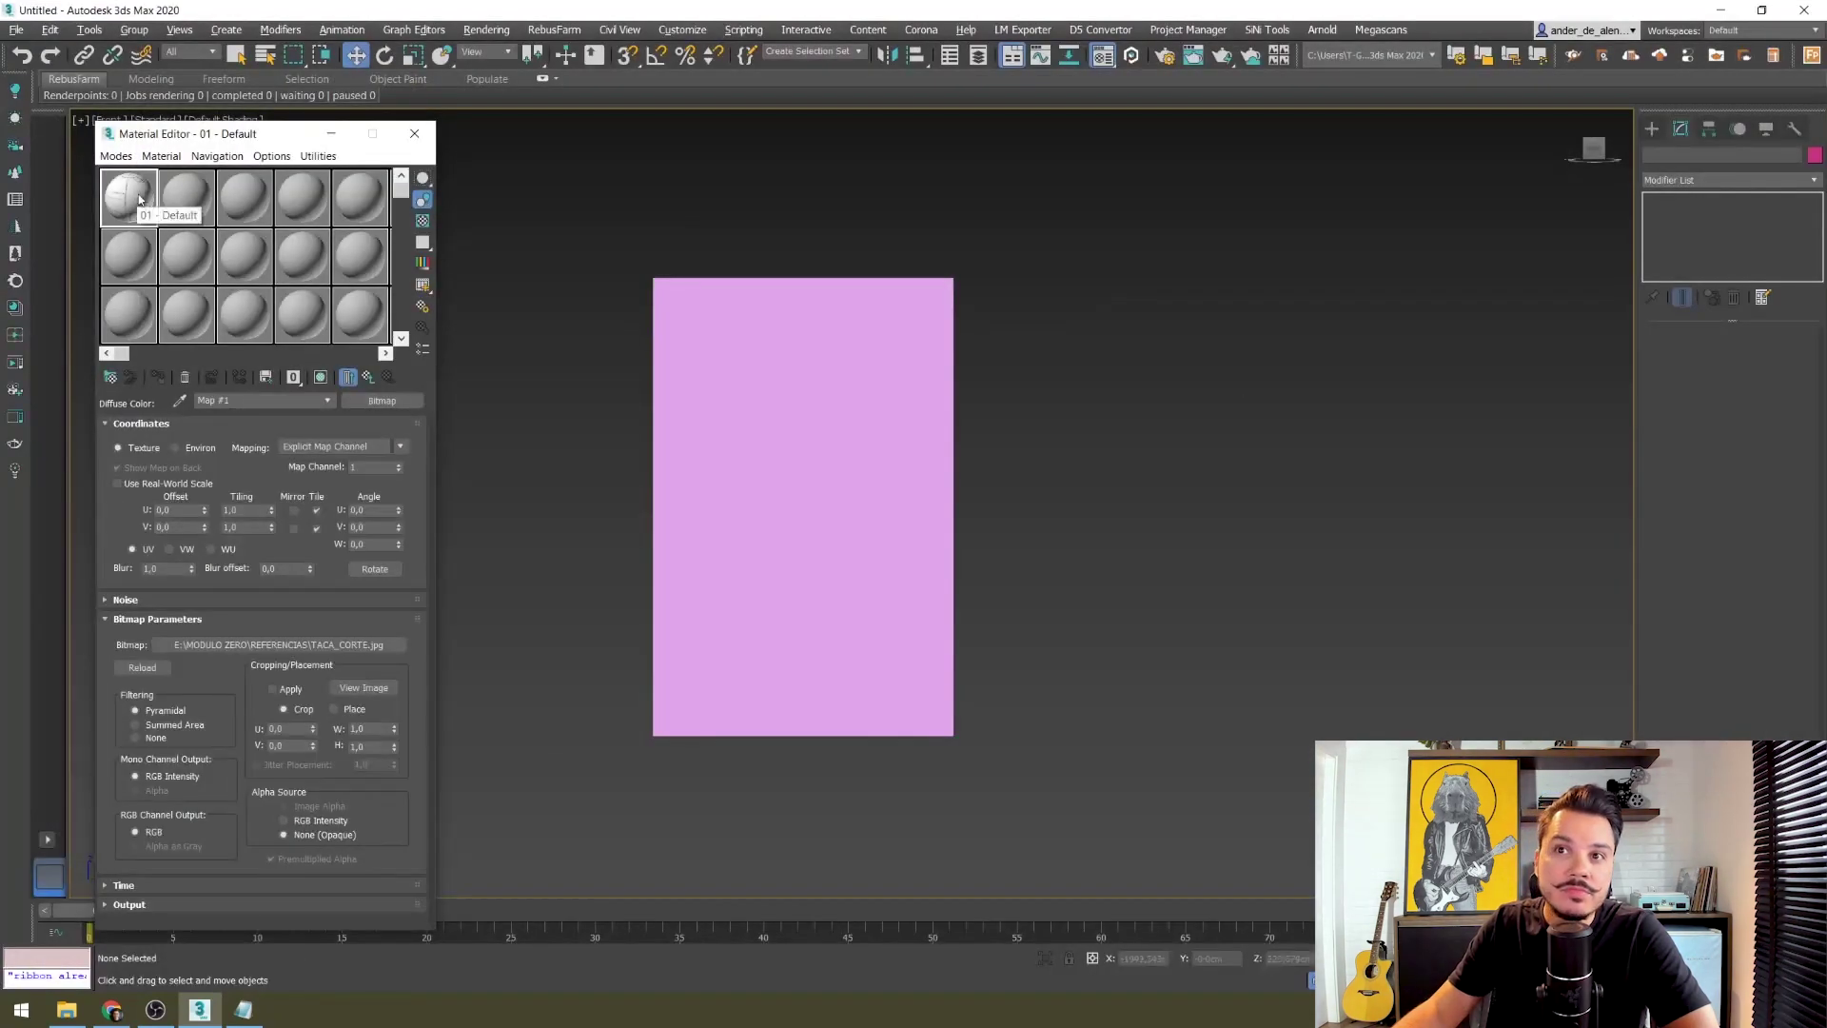
Step: Assign the TACA_CORTE material to Plane001, show it shaded in the viewport, then deselect
click(816, 495)
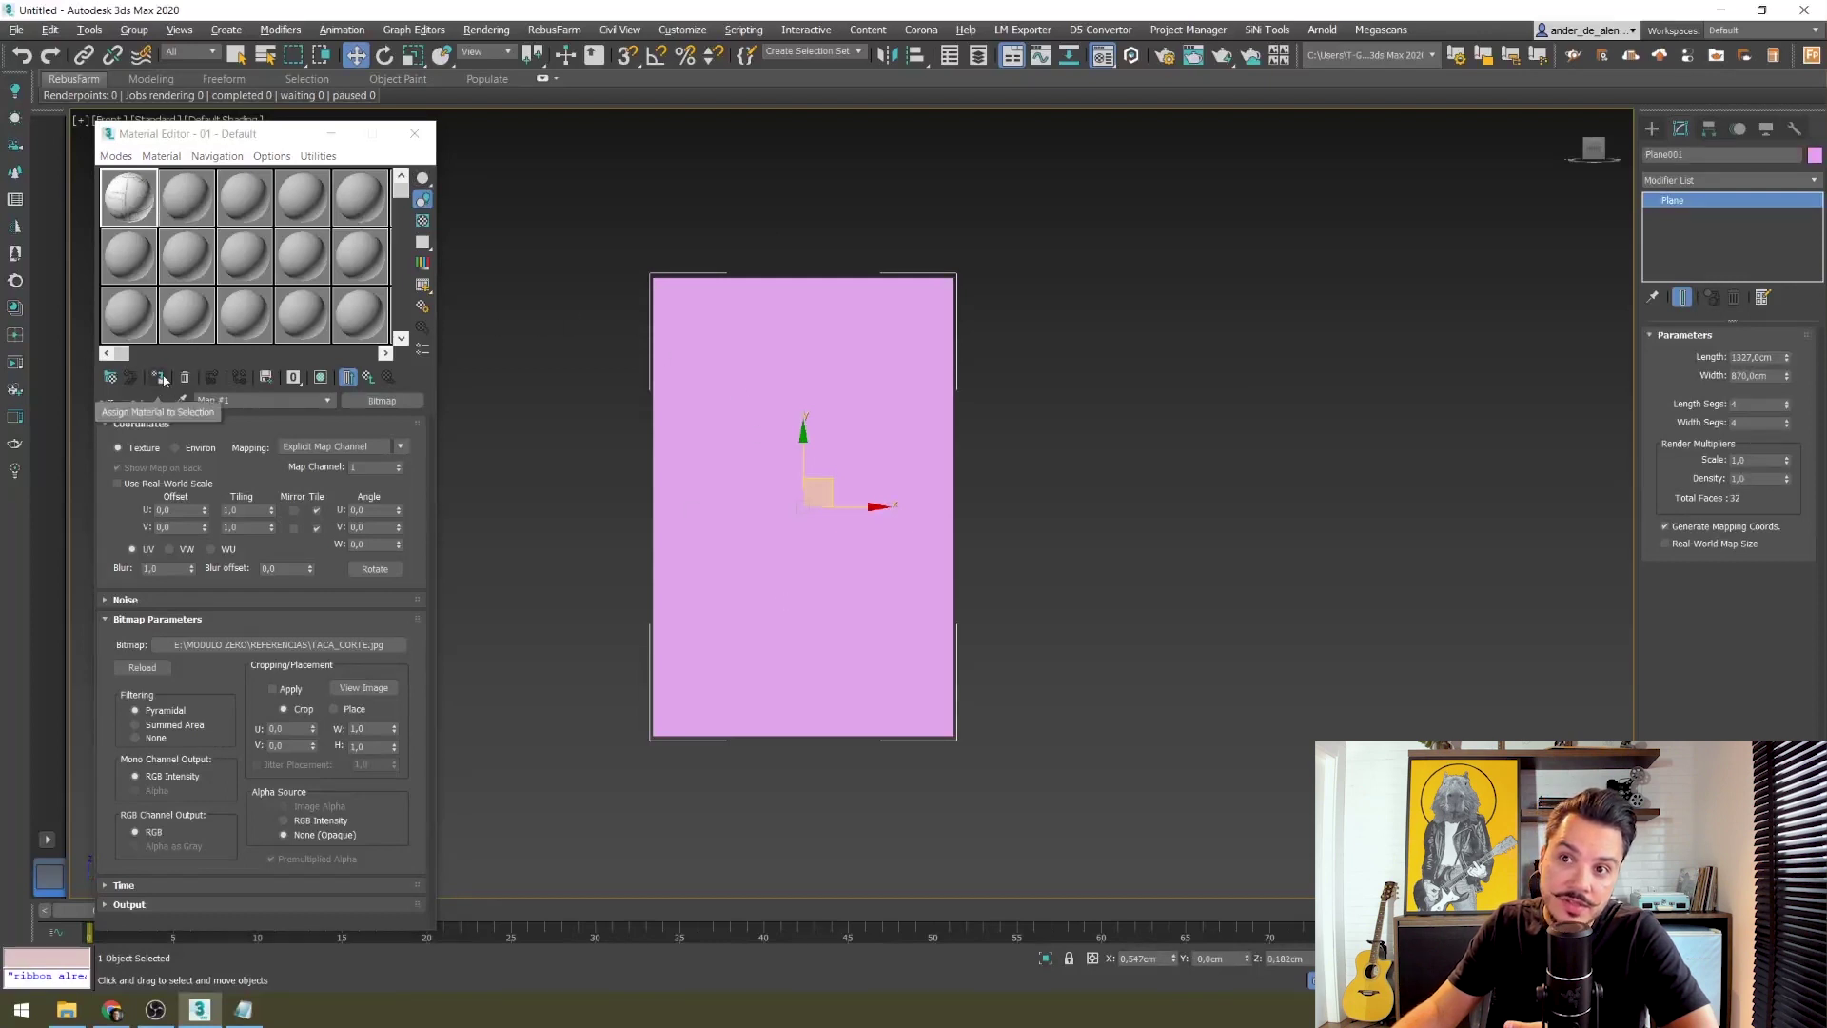
click(162, 378)
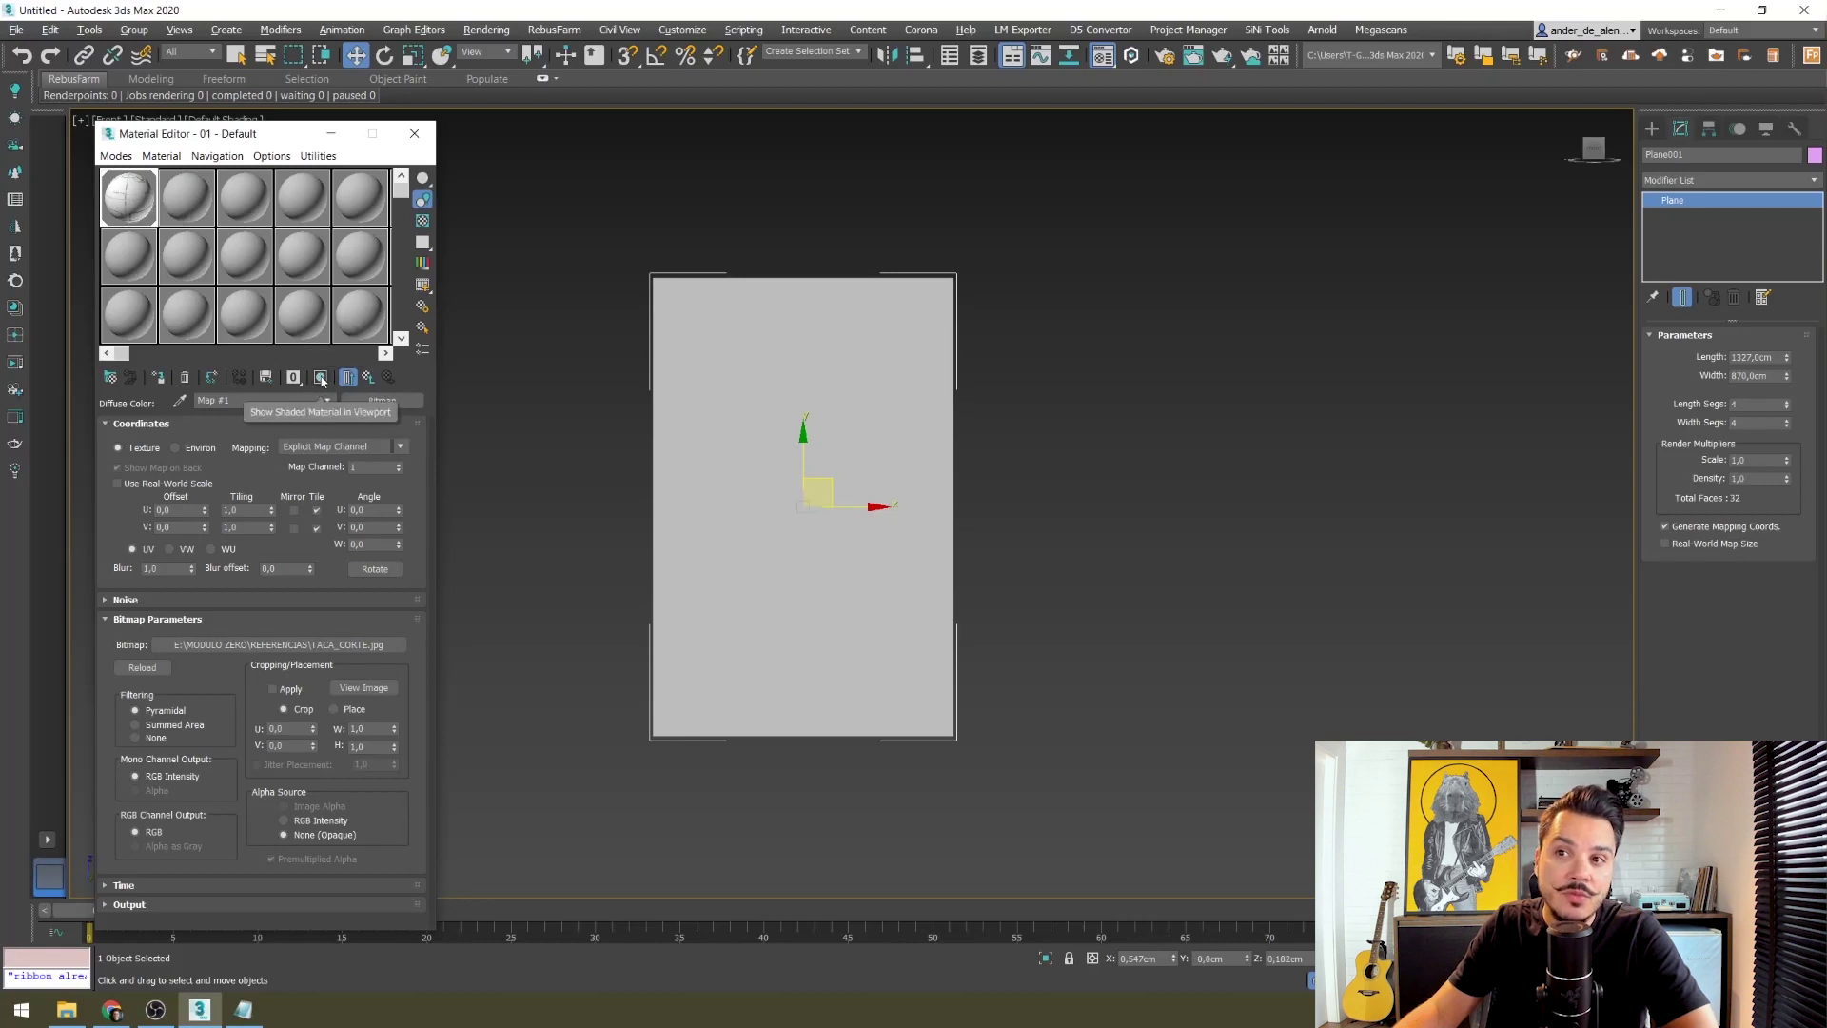
click(322, 378)
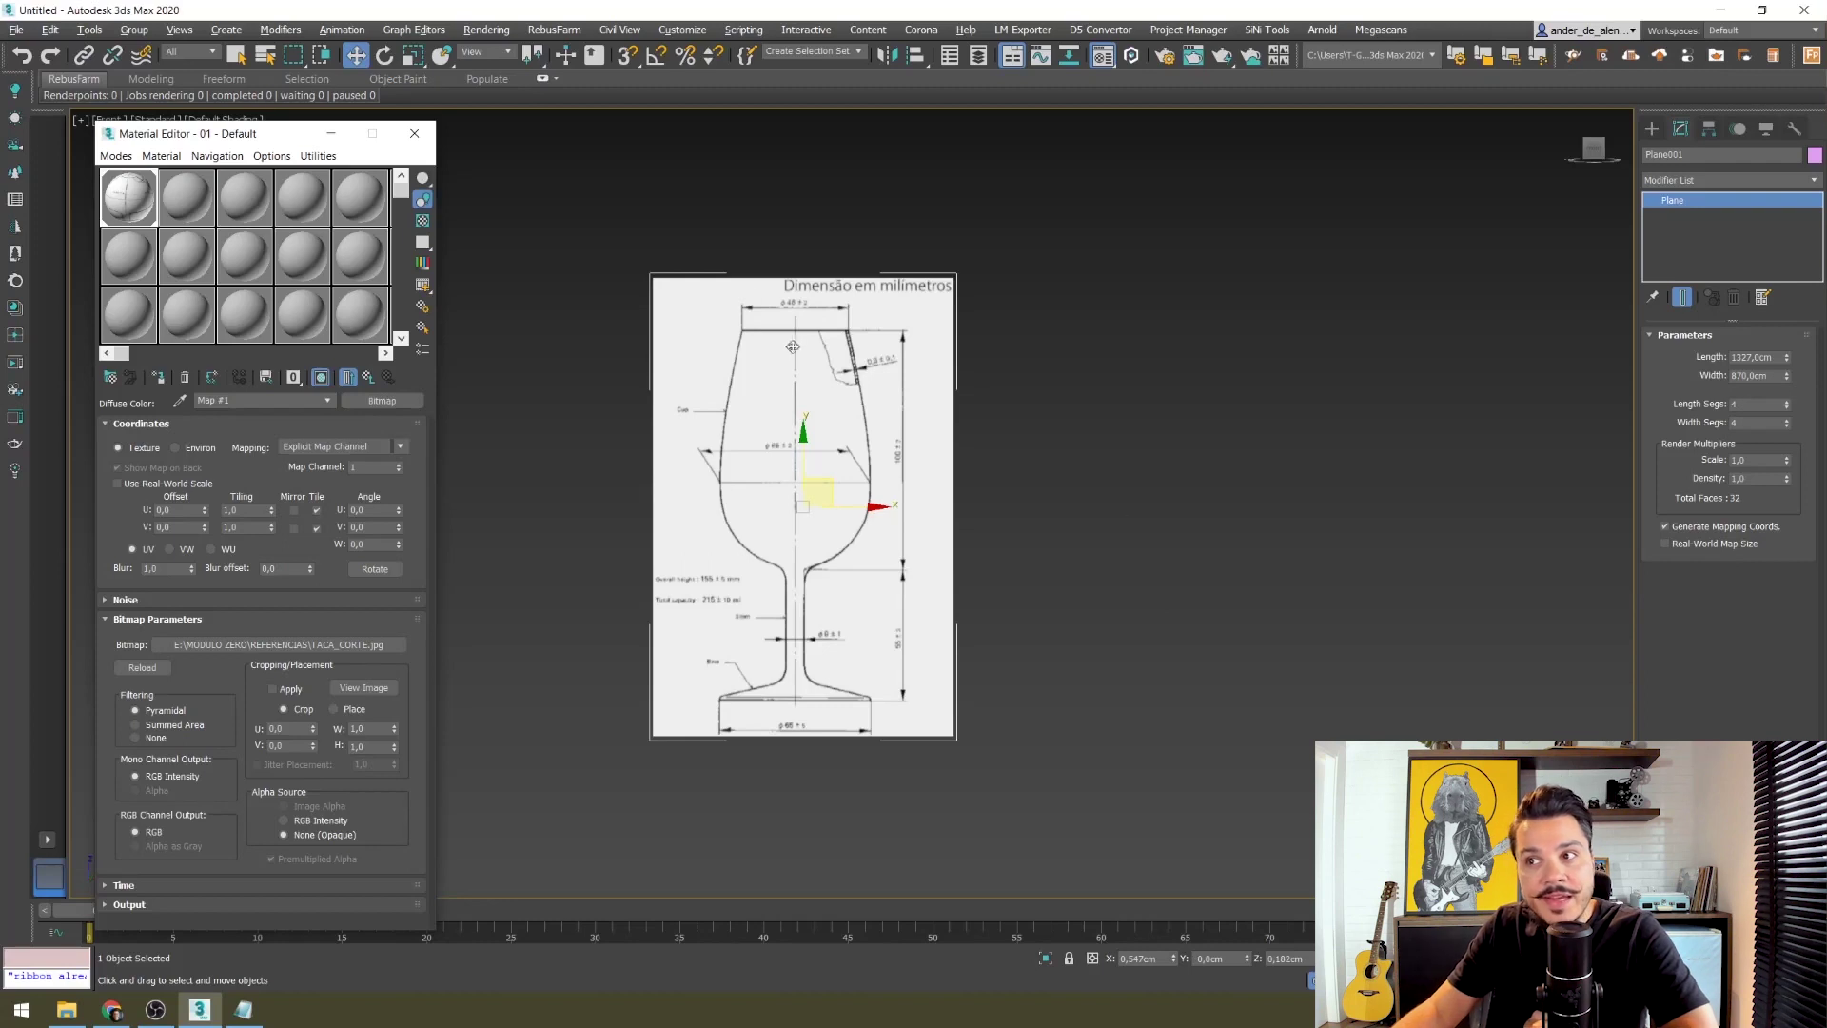
click(1144, 442)
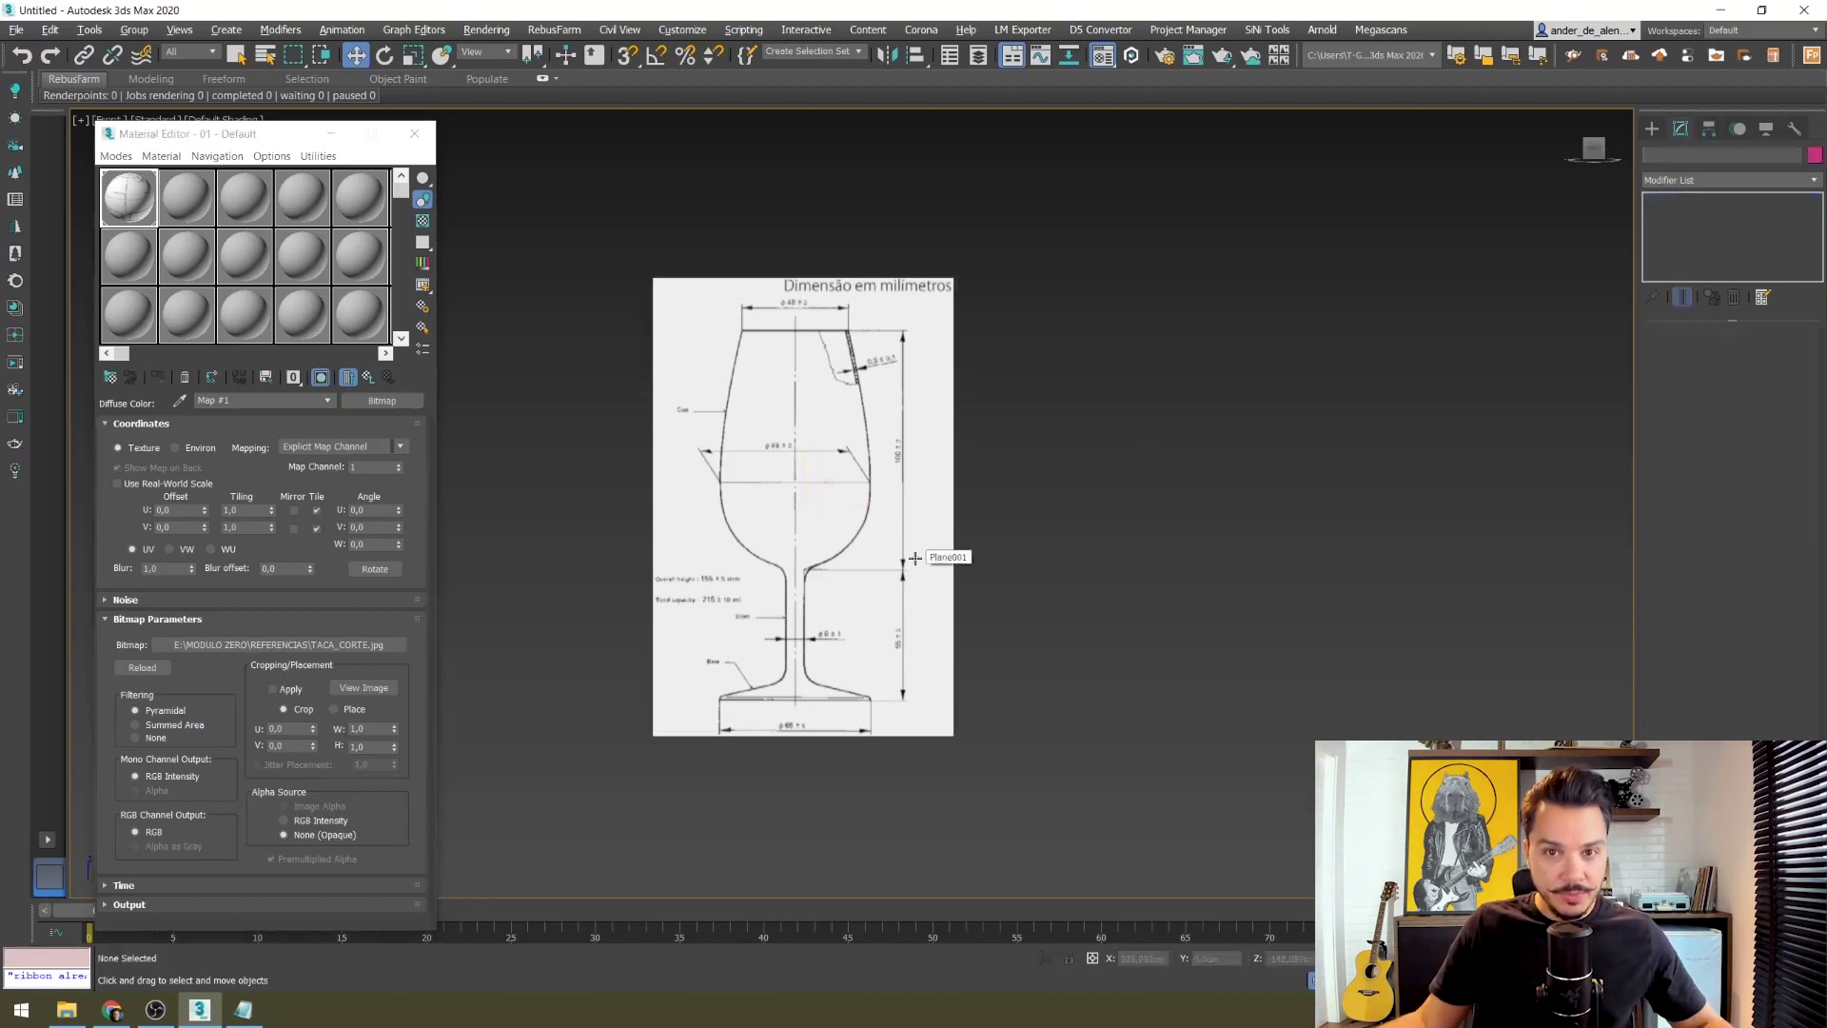
scroll(914, 559, down, 1)
alt+middle_drag(915, 559, 942, 594)
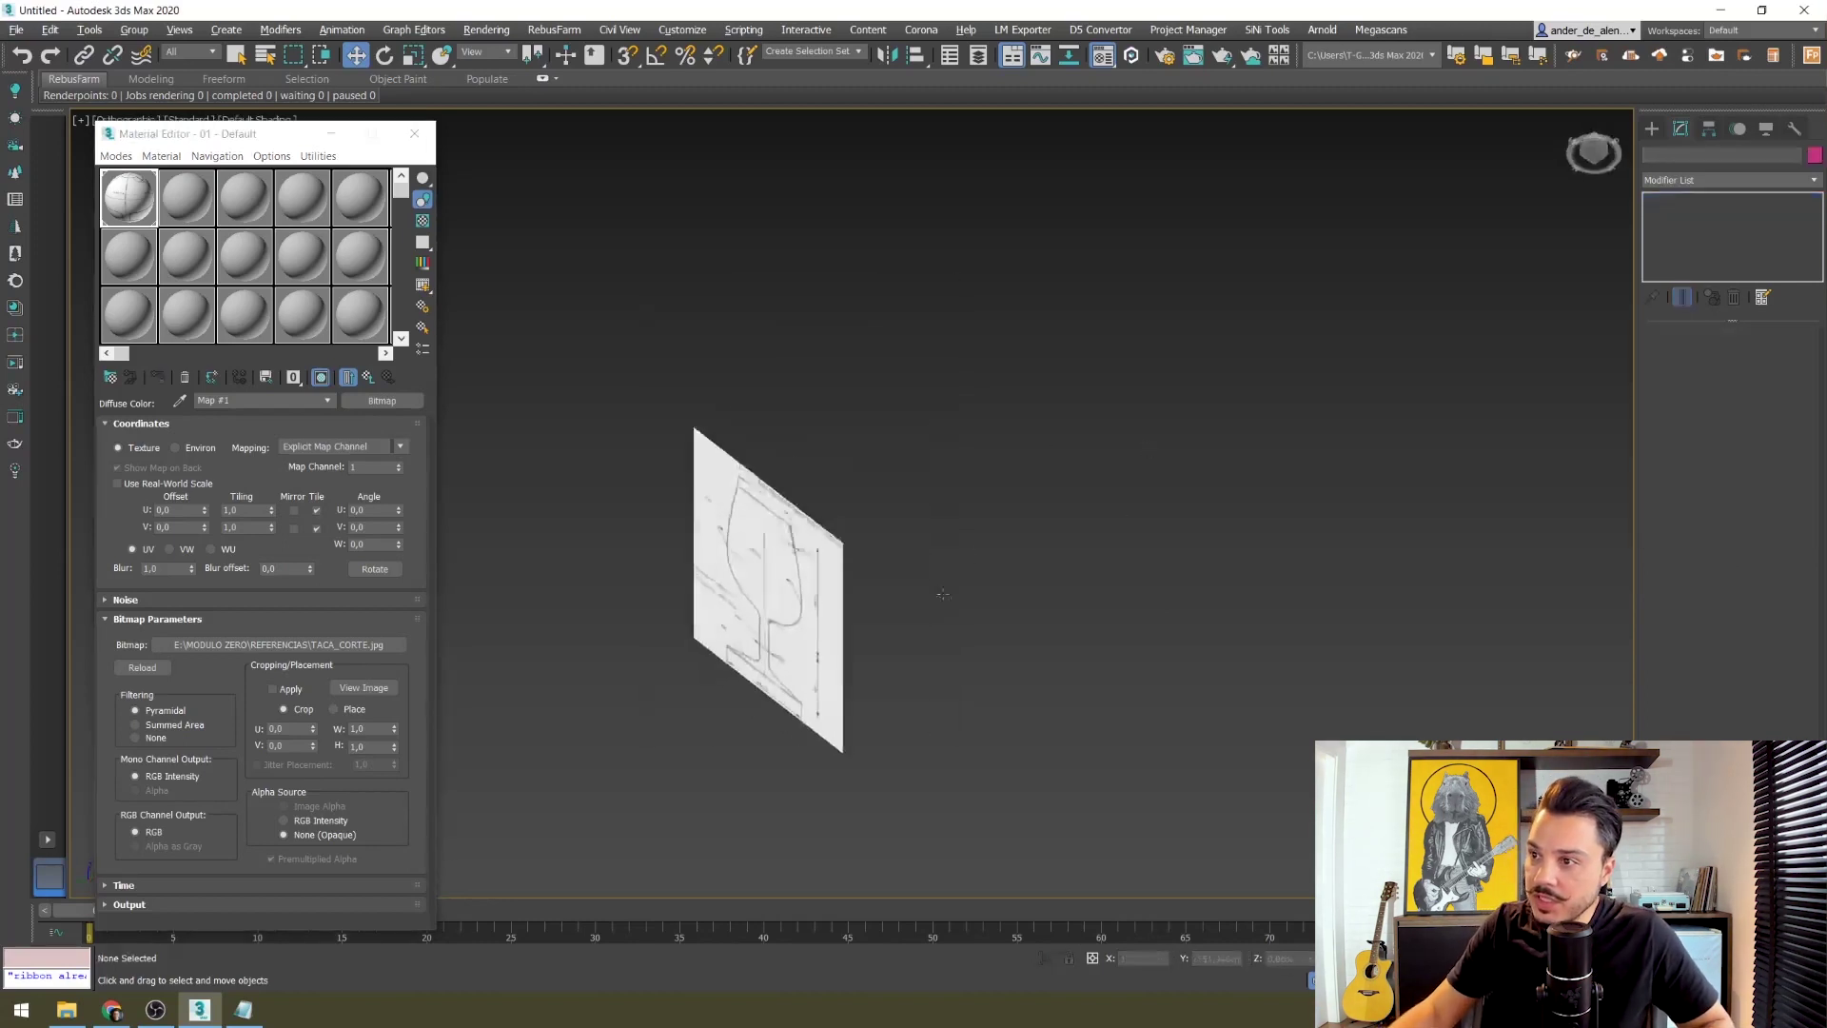
key(t)
key(f)
key(t)
scroll(929, 581, up, 2)
scroll(895, 561, up, 4)
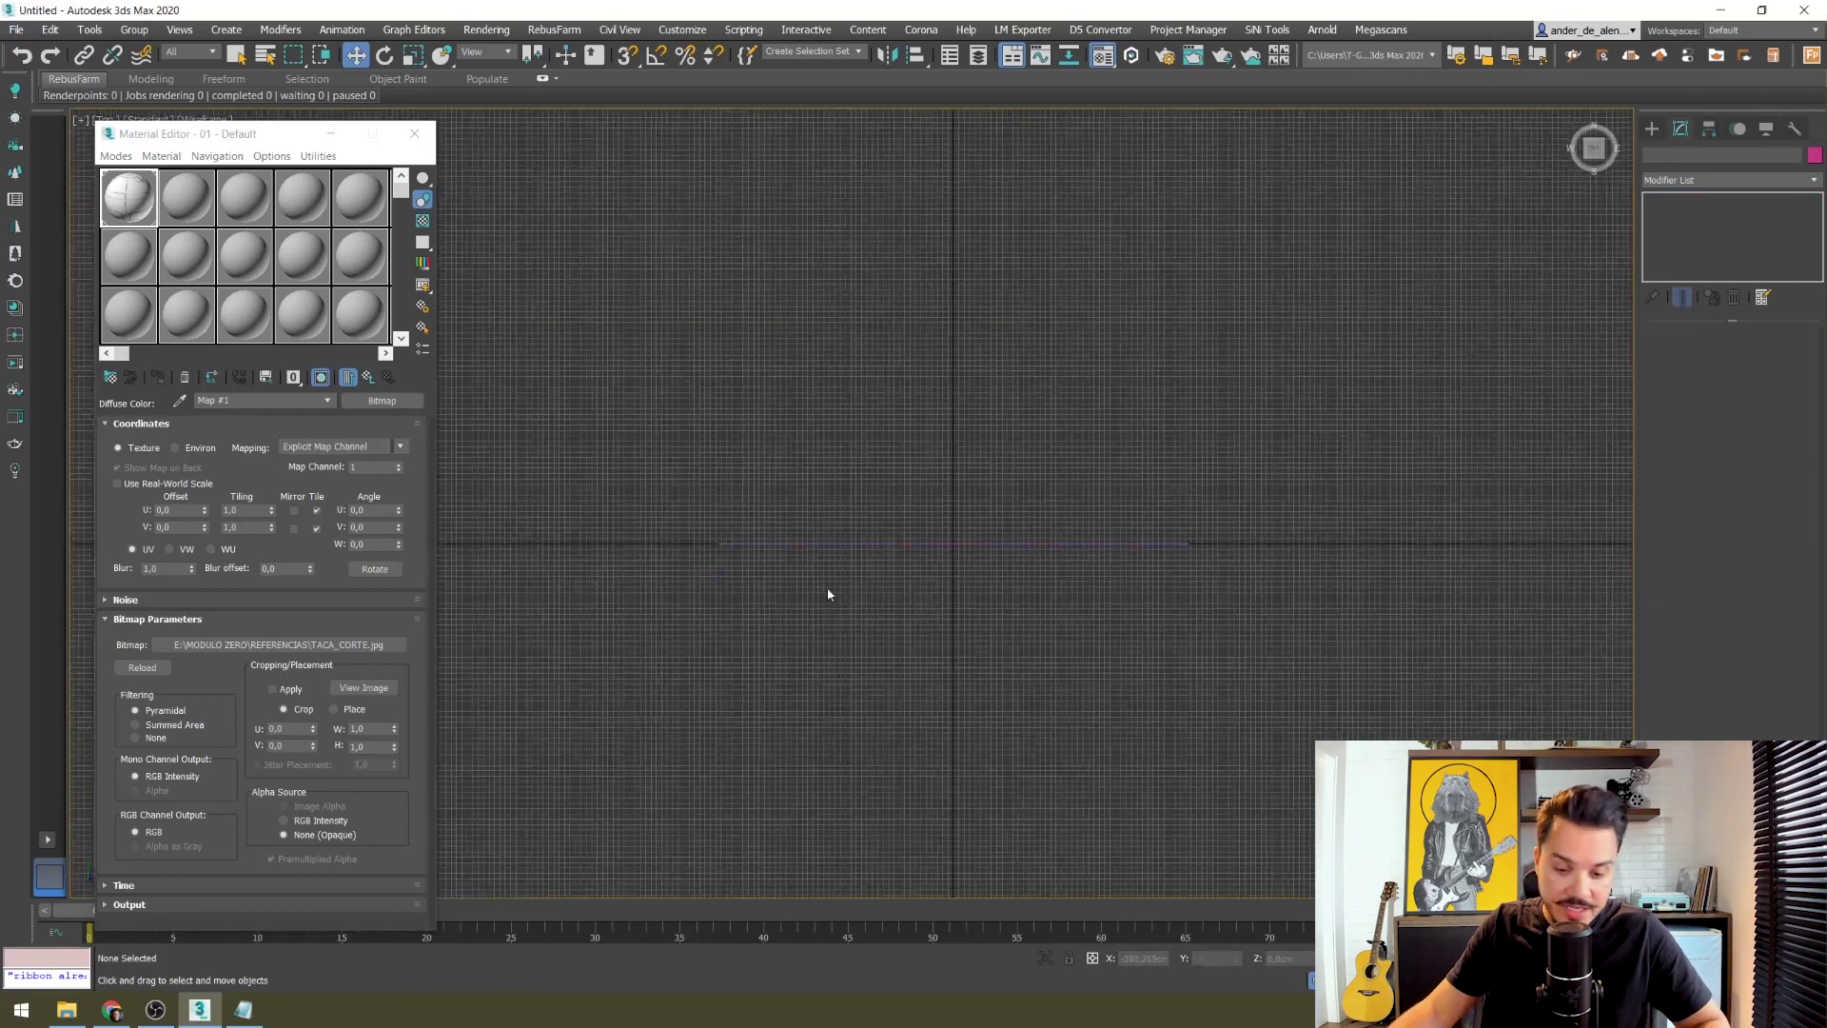
key(g)
alt+middle_drag(1108, 633, 1093, 620)
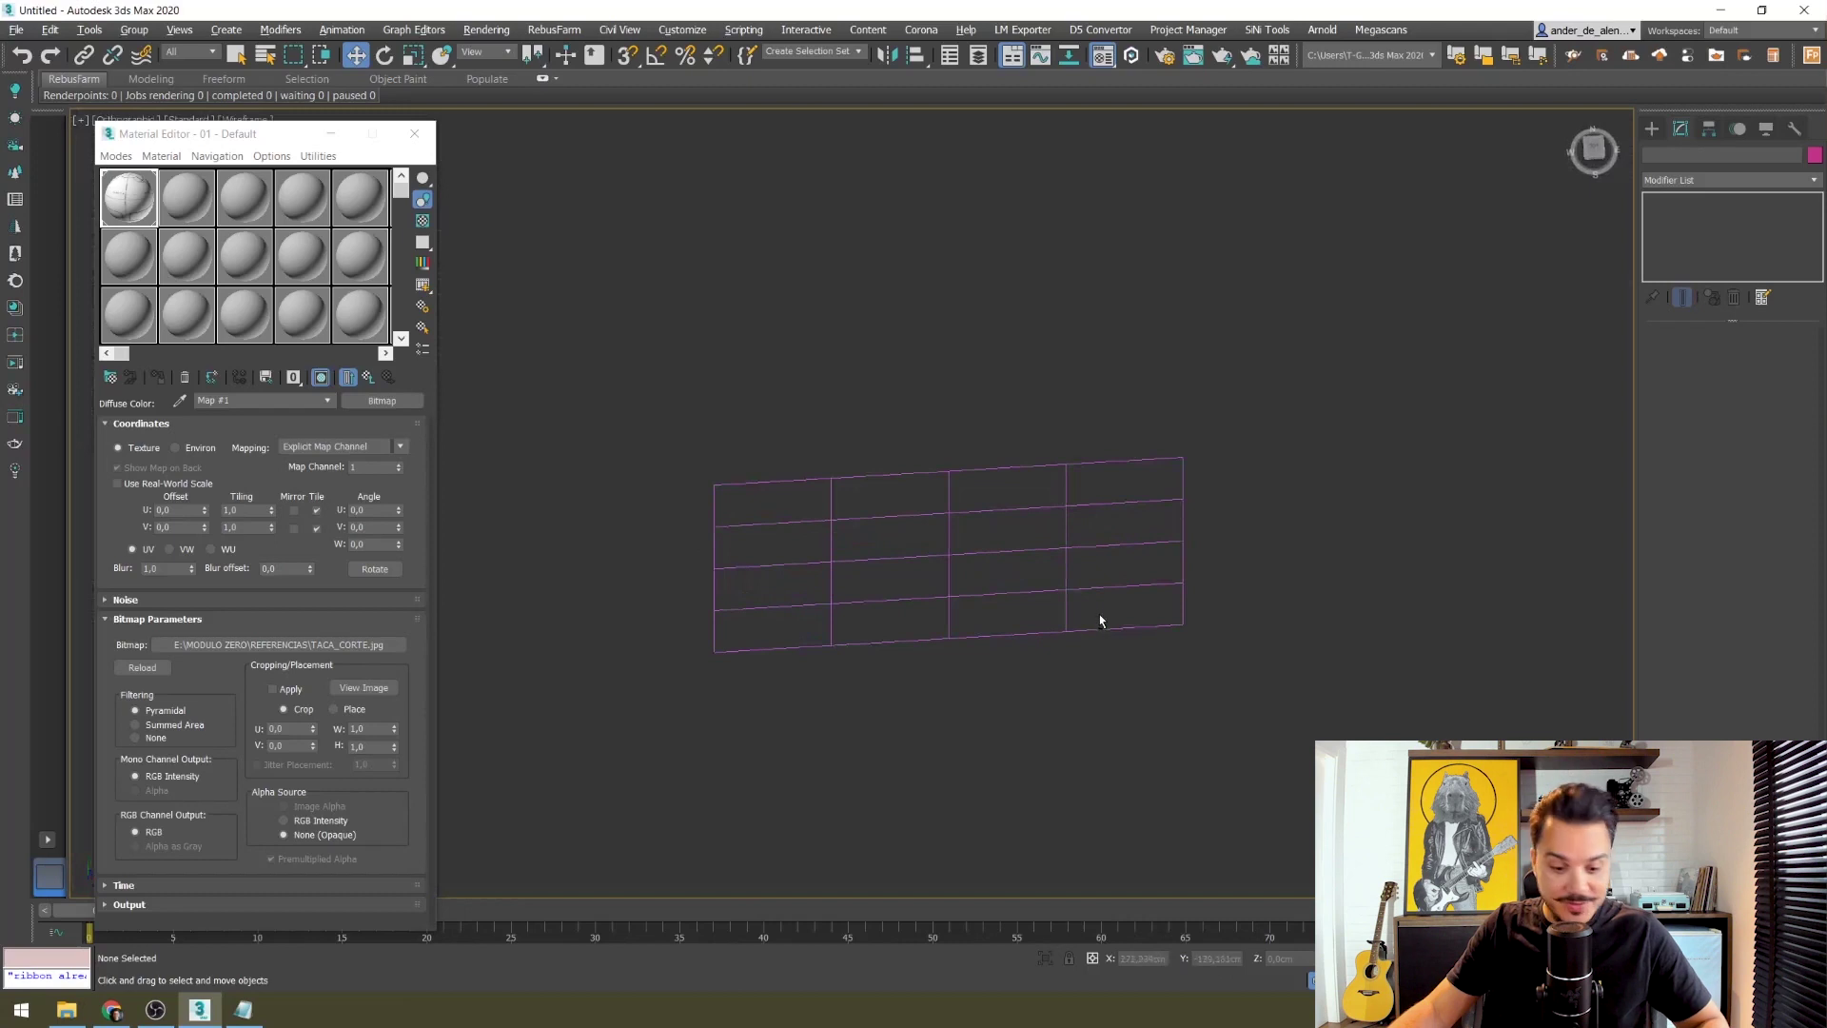
key(F3)
alt+middle_drag(1026, 604, 1028, 574)
key(f)
key(z)
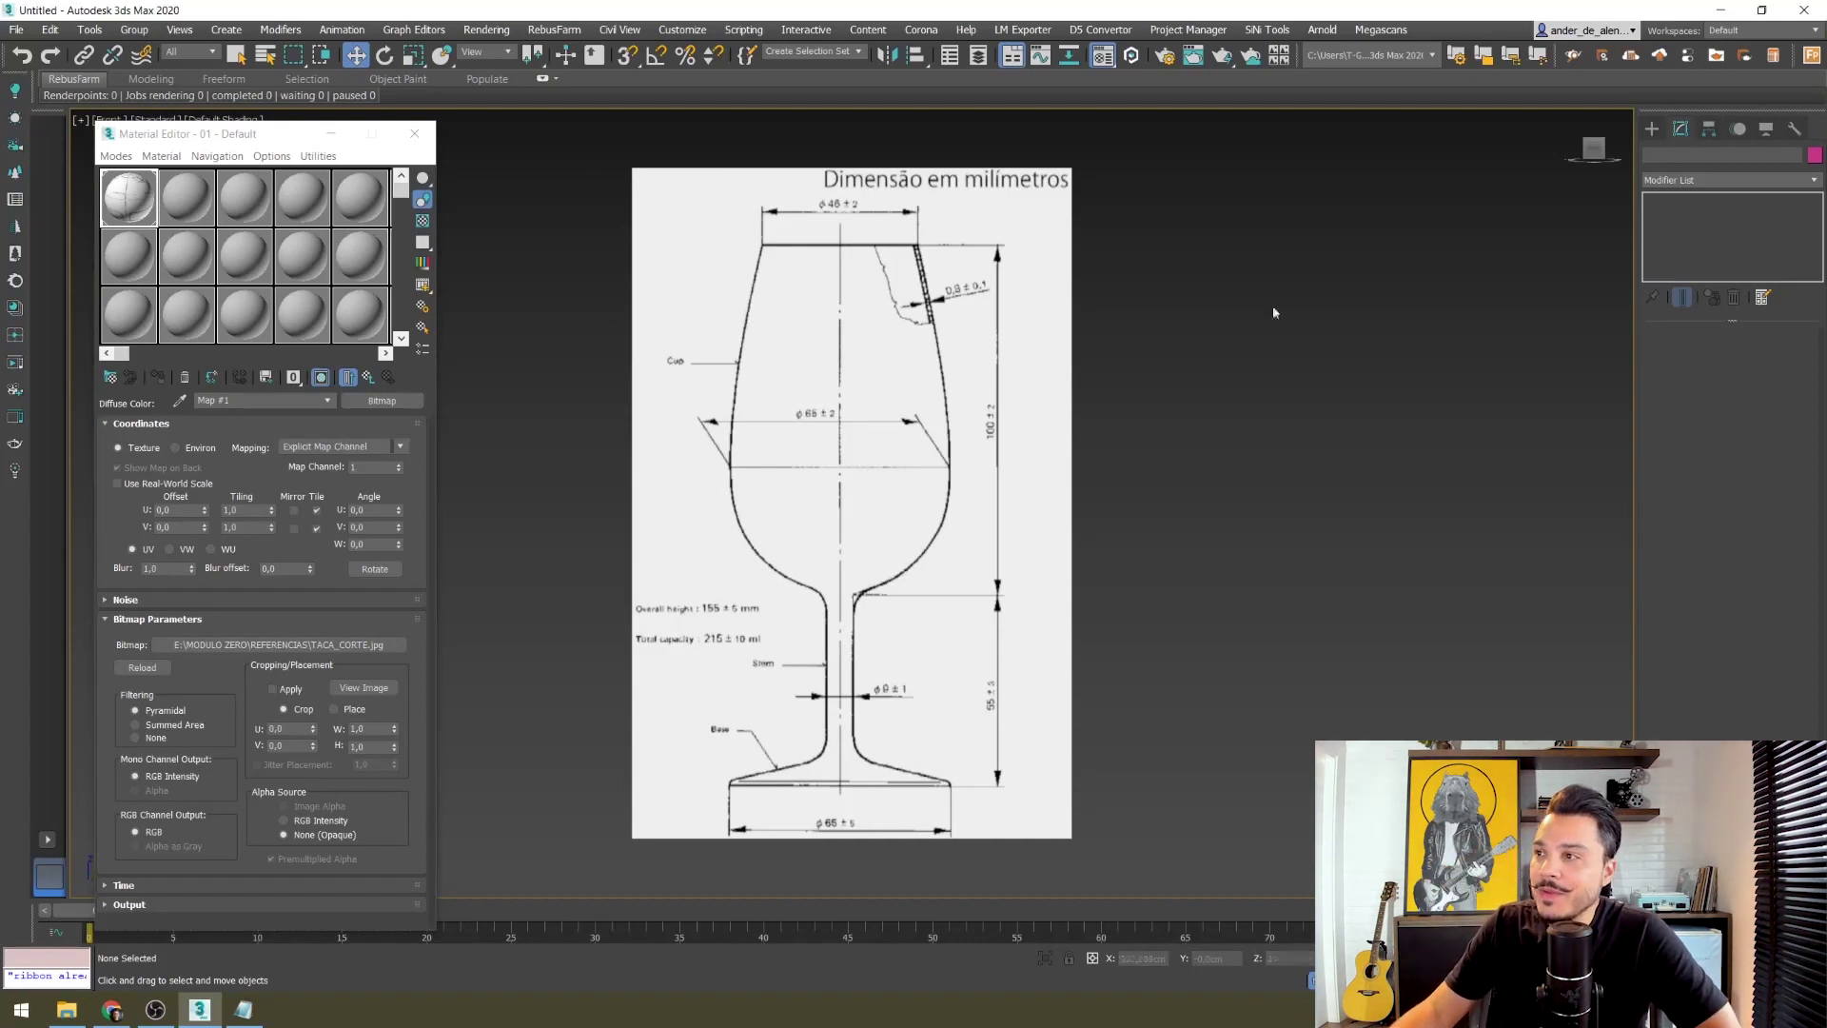
click(1652, 129)
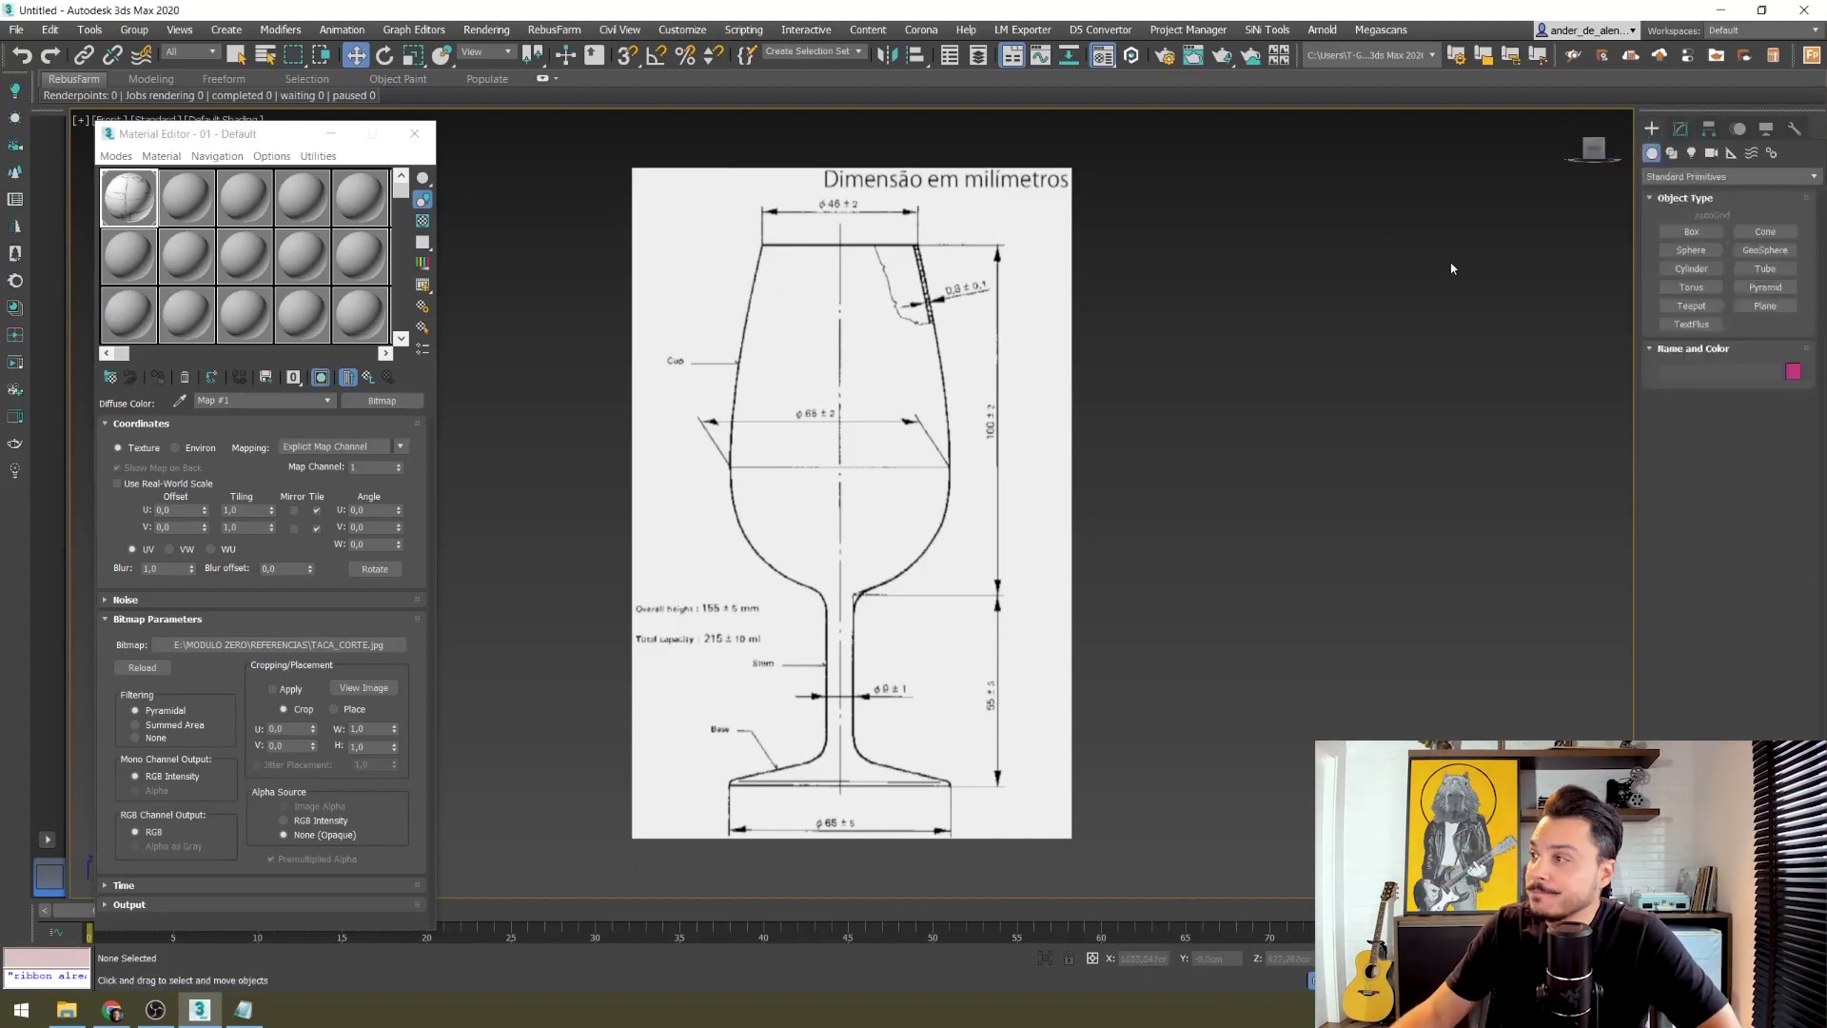
Step: Activate the spline Line tool and zoom the Front view onto the stem-to-base joint
click(1671, 153)
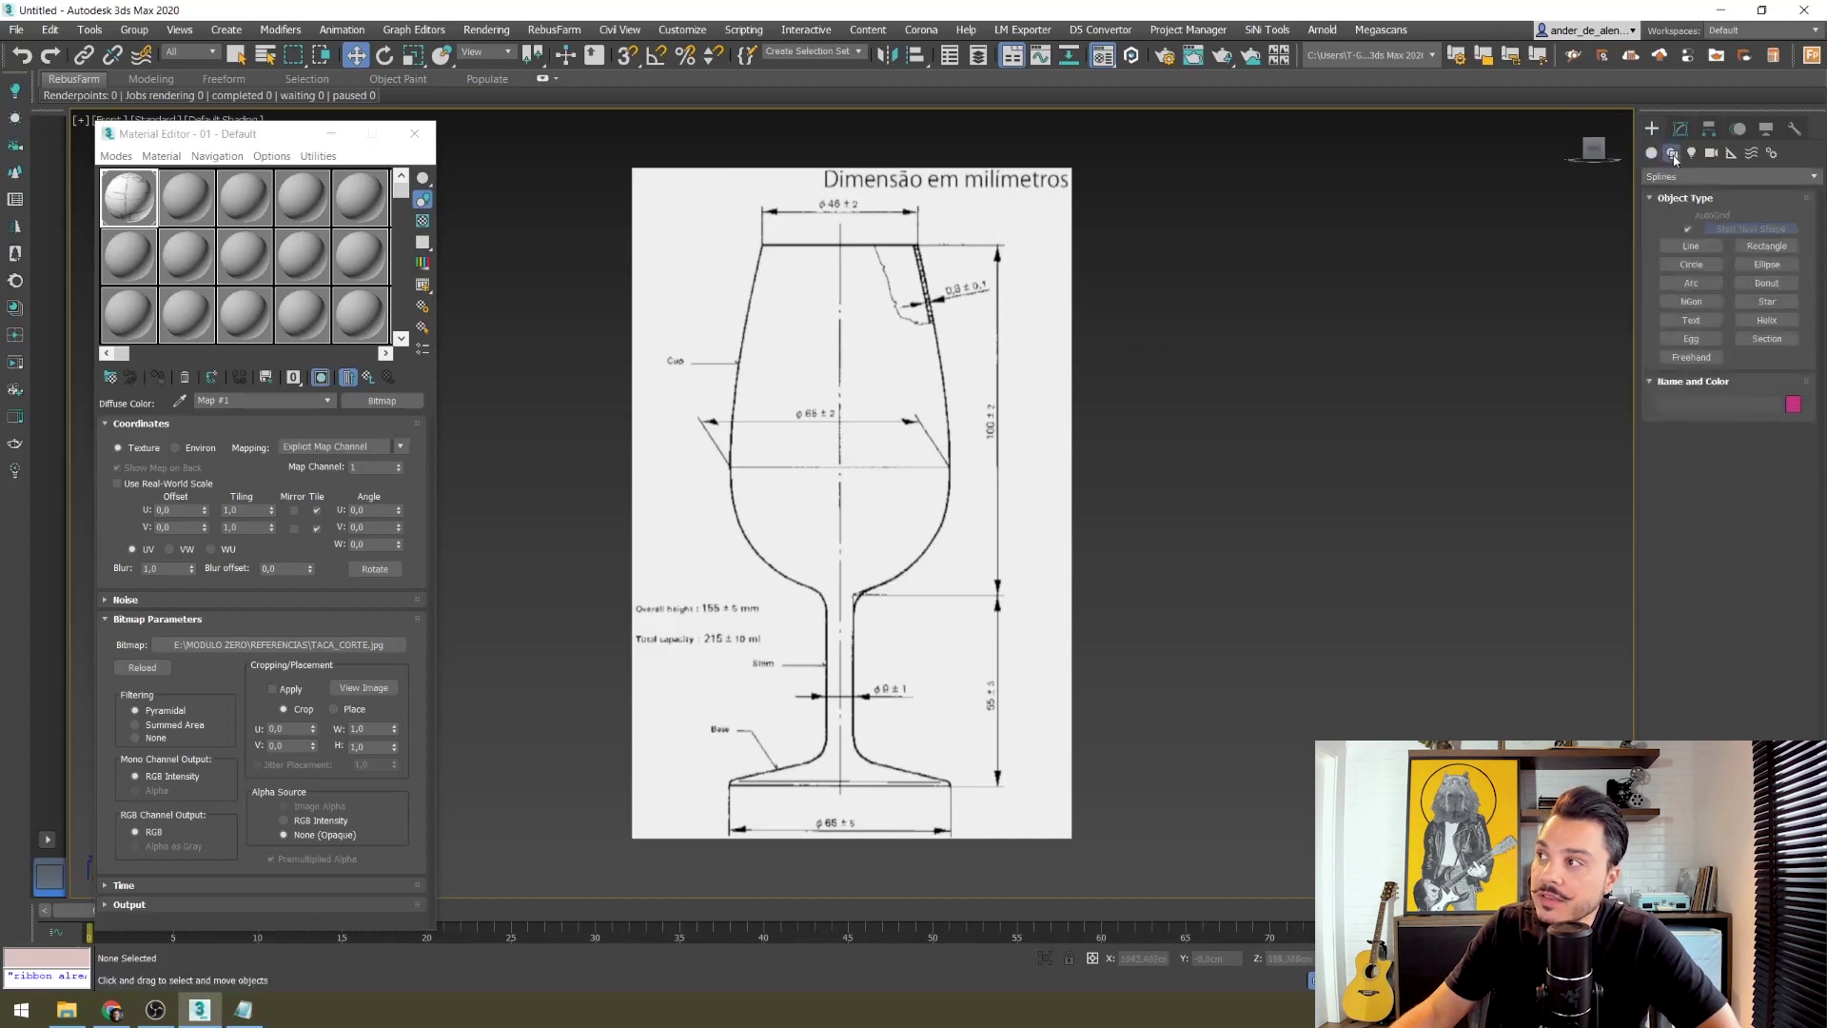
click(1691, 246)
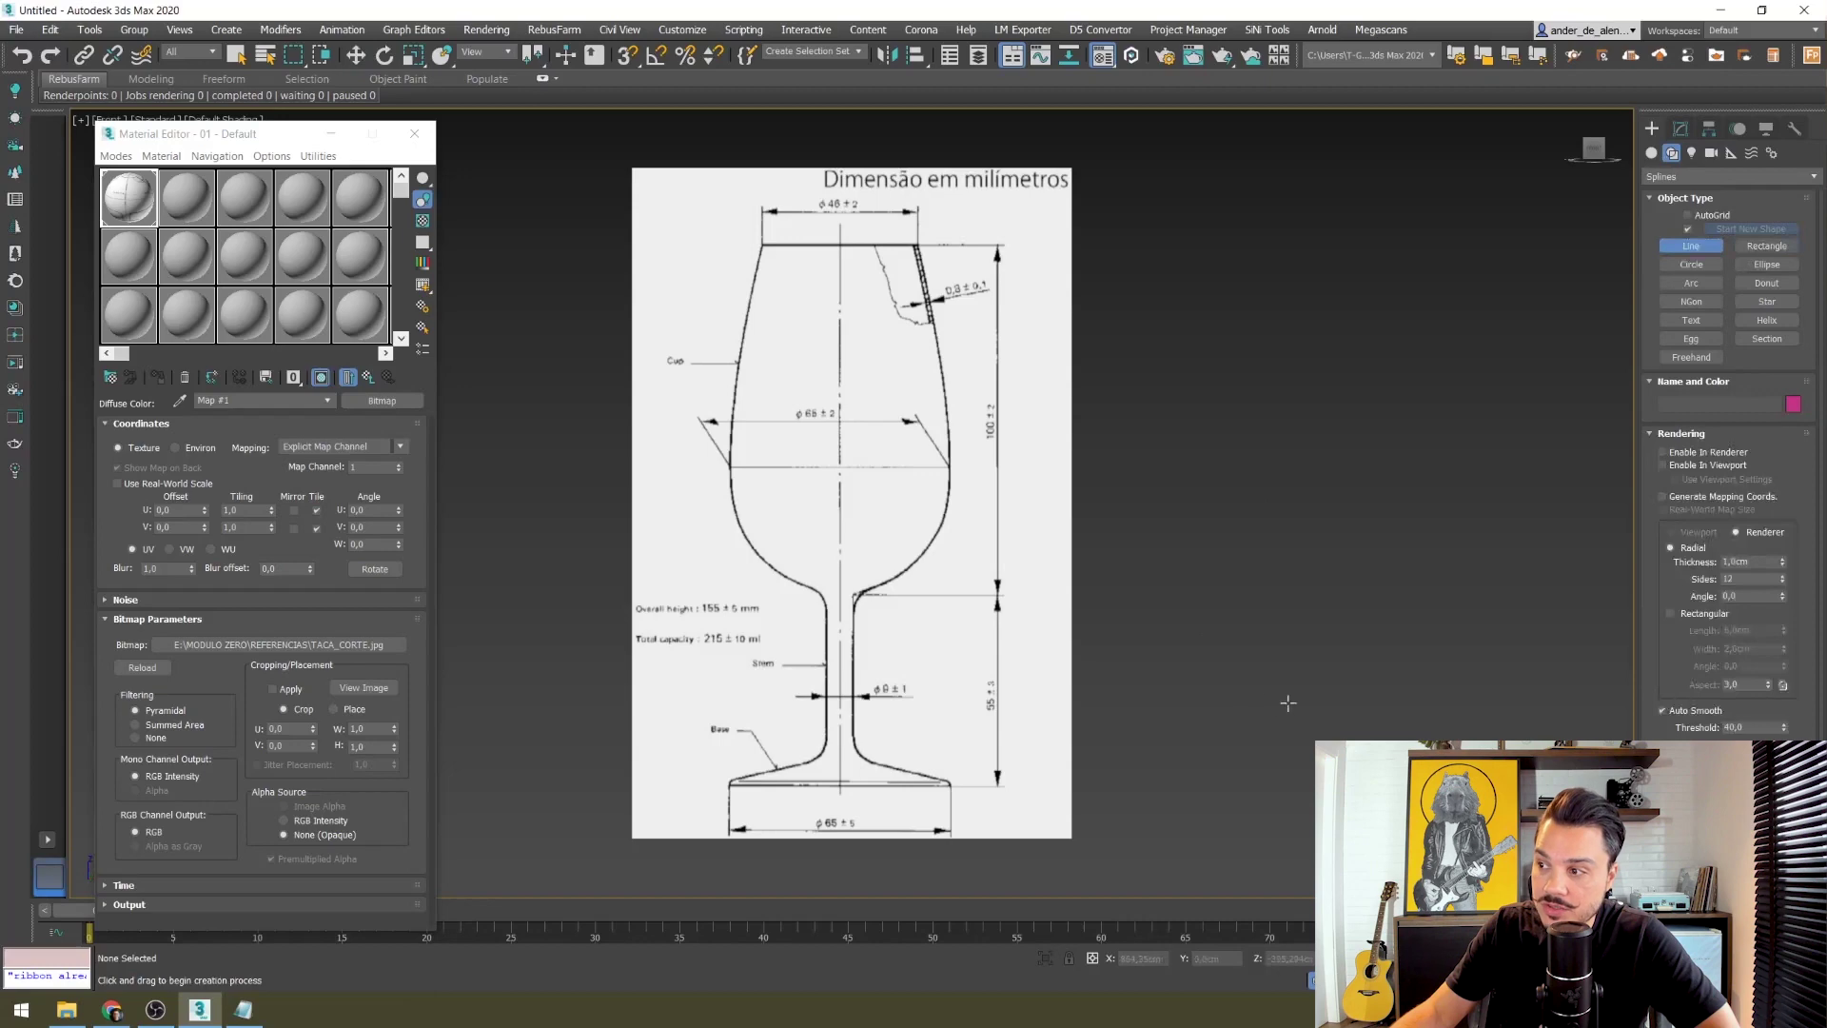
middle_drag(1183, 713, 1099, 590)
scroll(724, 669, up, 2)
scroll(724, 669, up, 2)
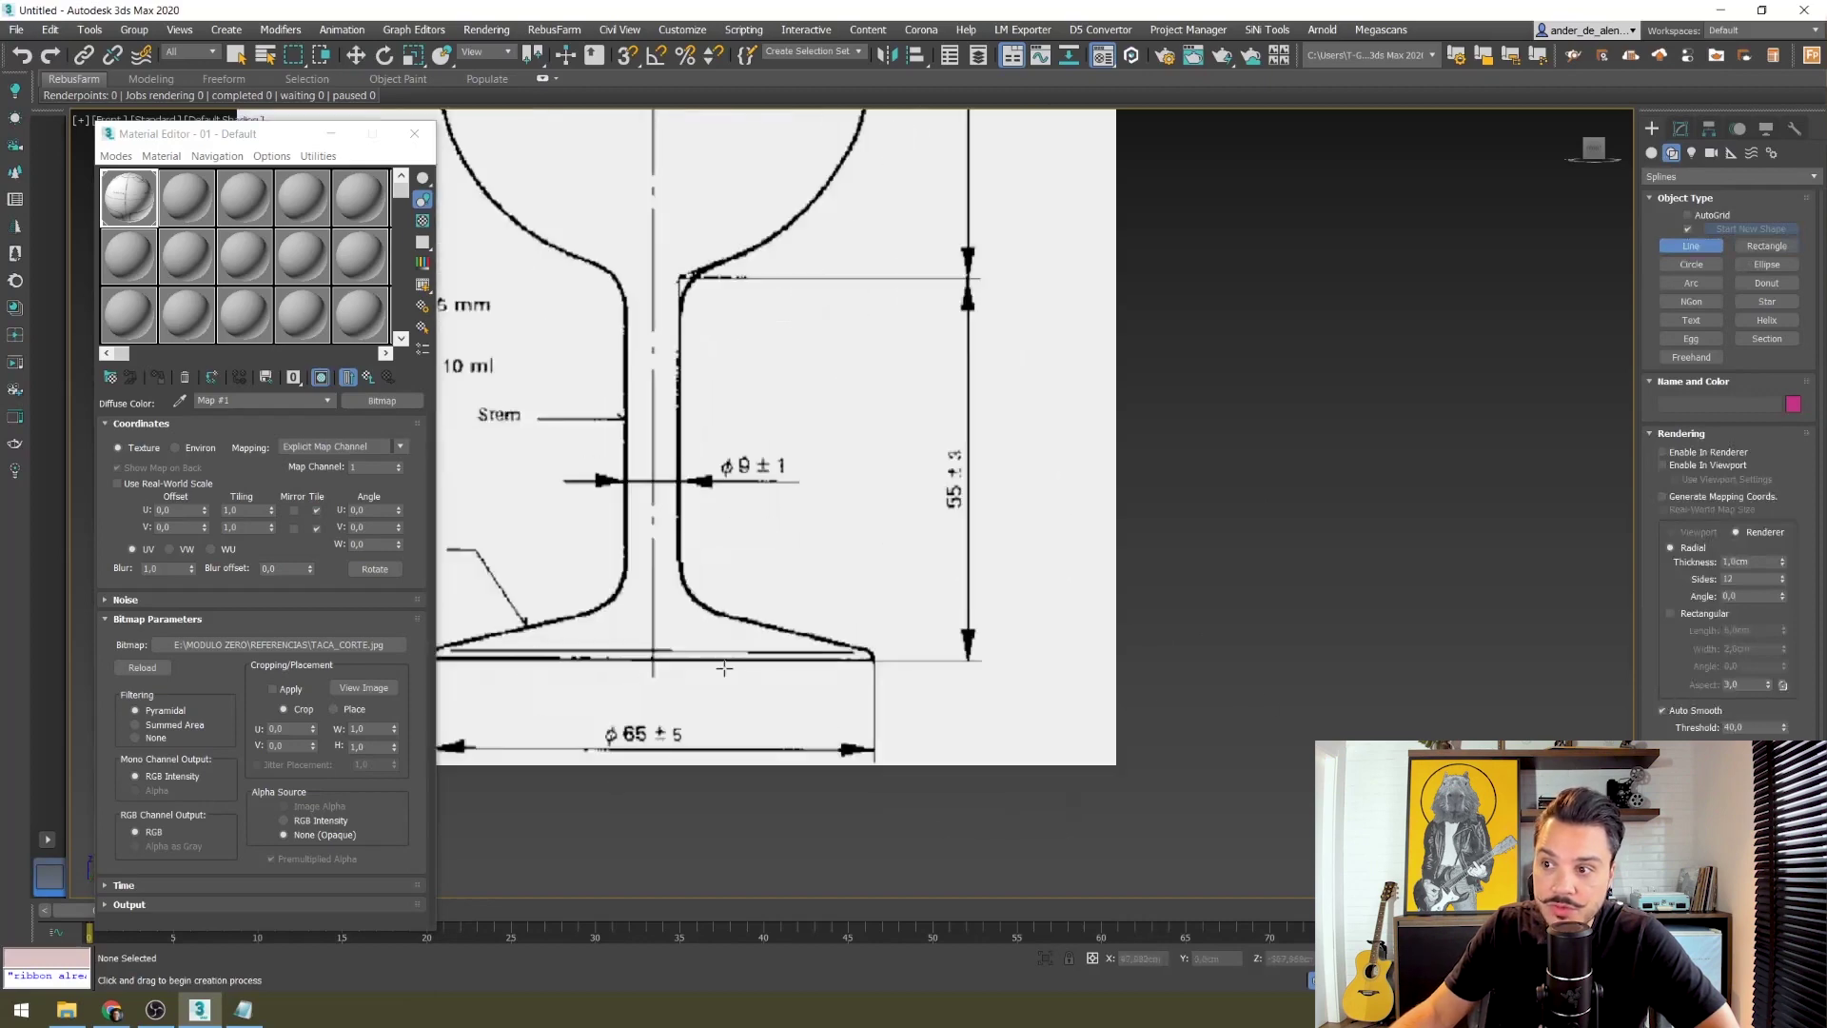
scroll(724, 669, up, 2)
middle_drag(724, 669, 786, 544)
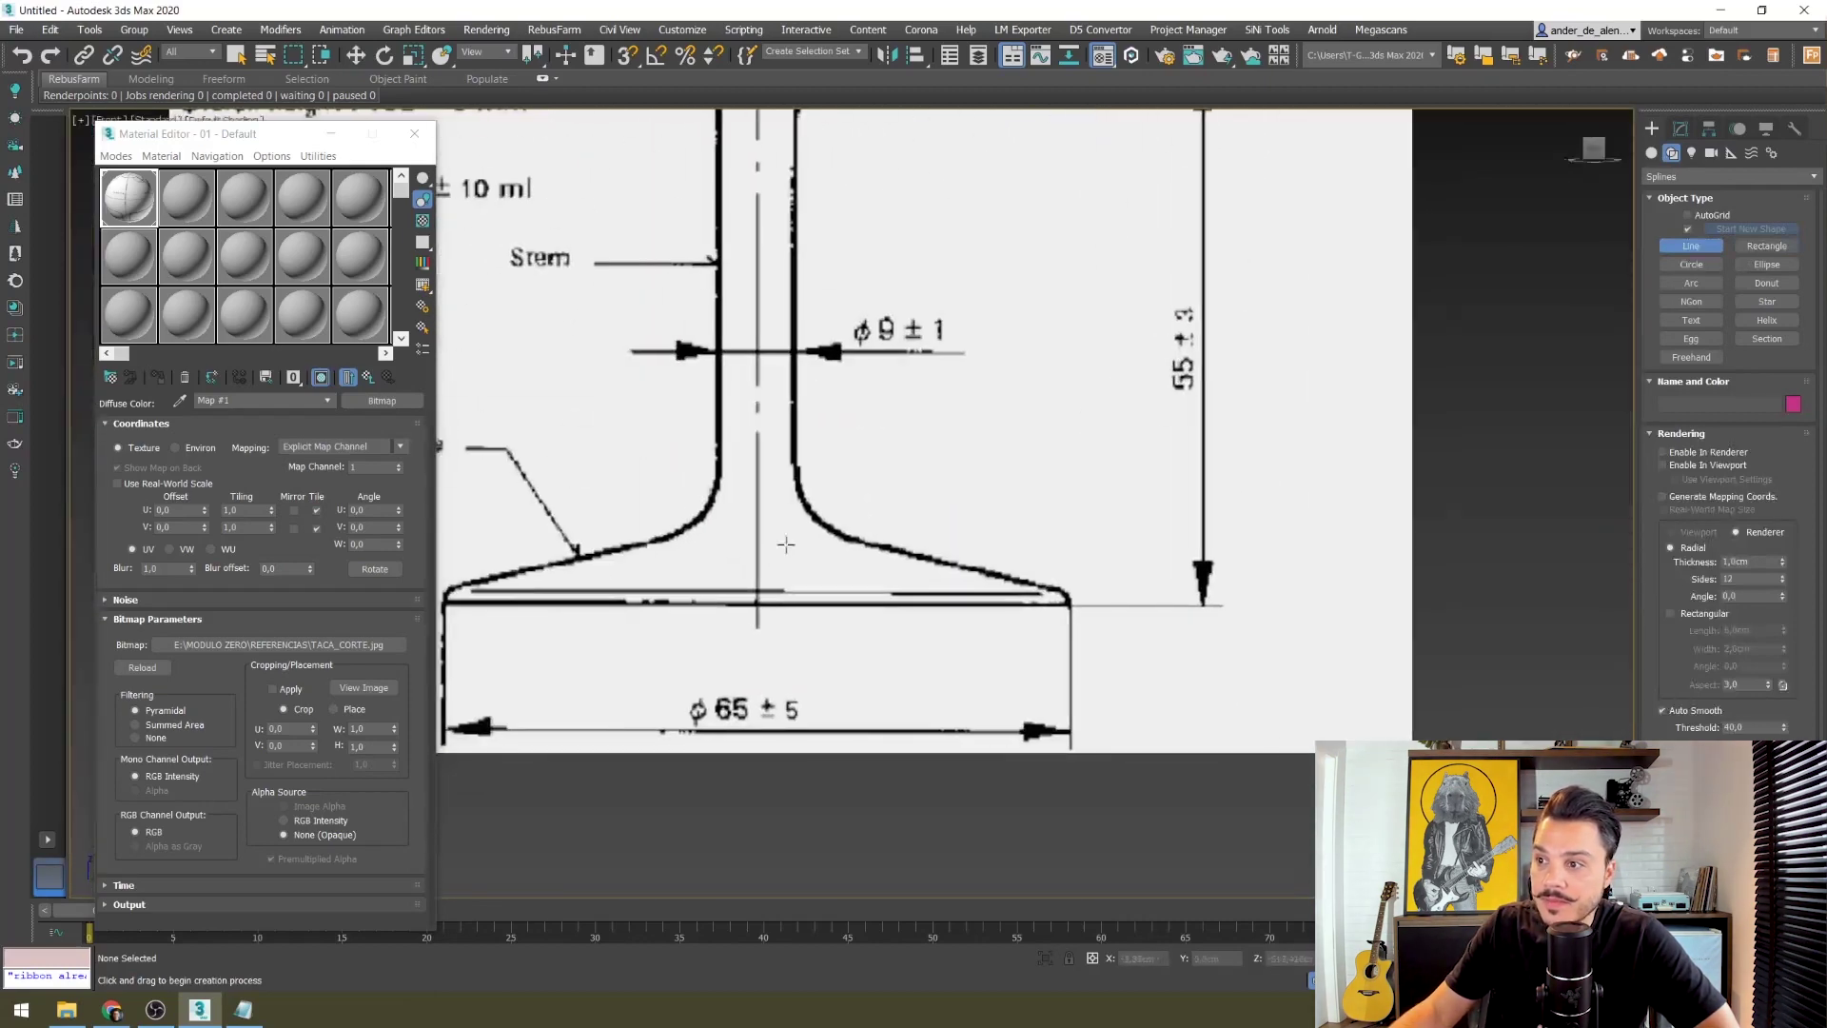
Step: Place Line vertices from the base centre out to the base edge and up its flared curve
click(757, 603)
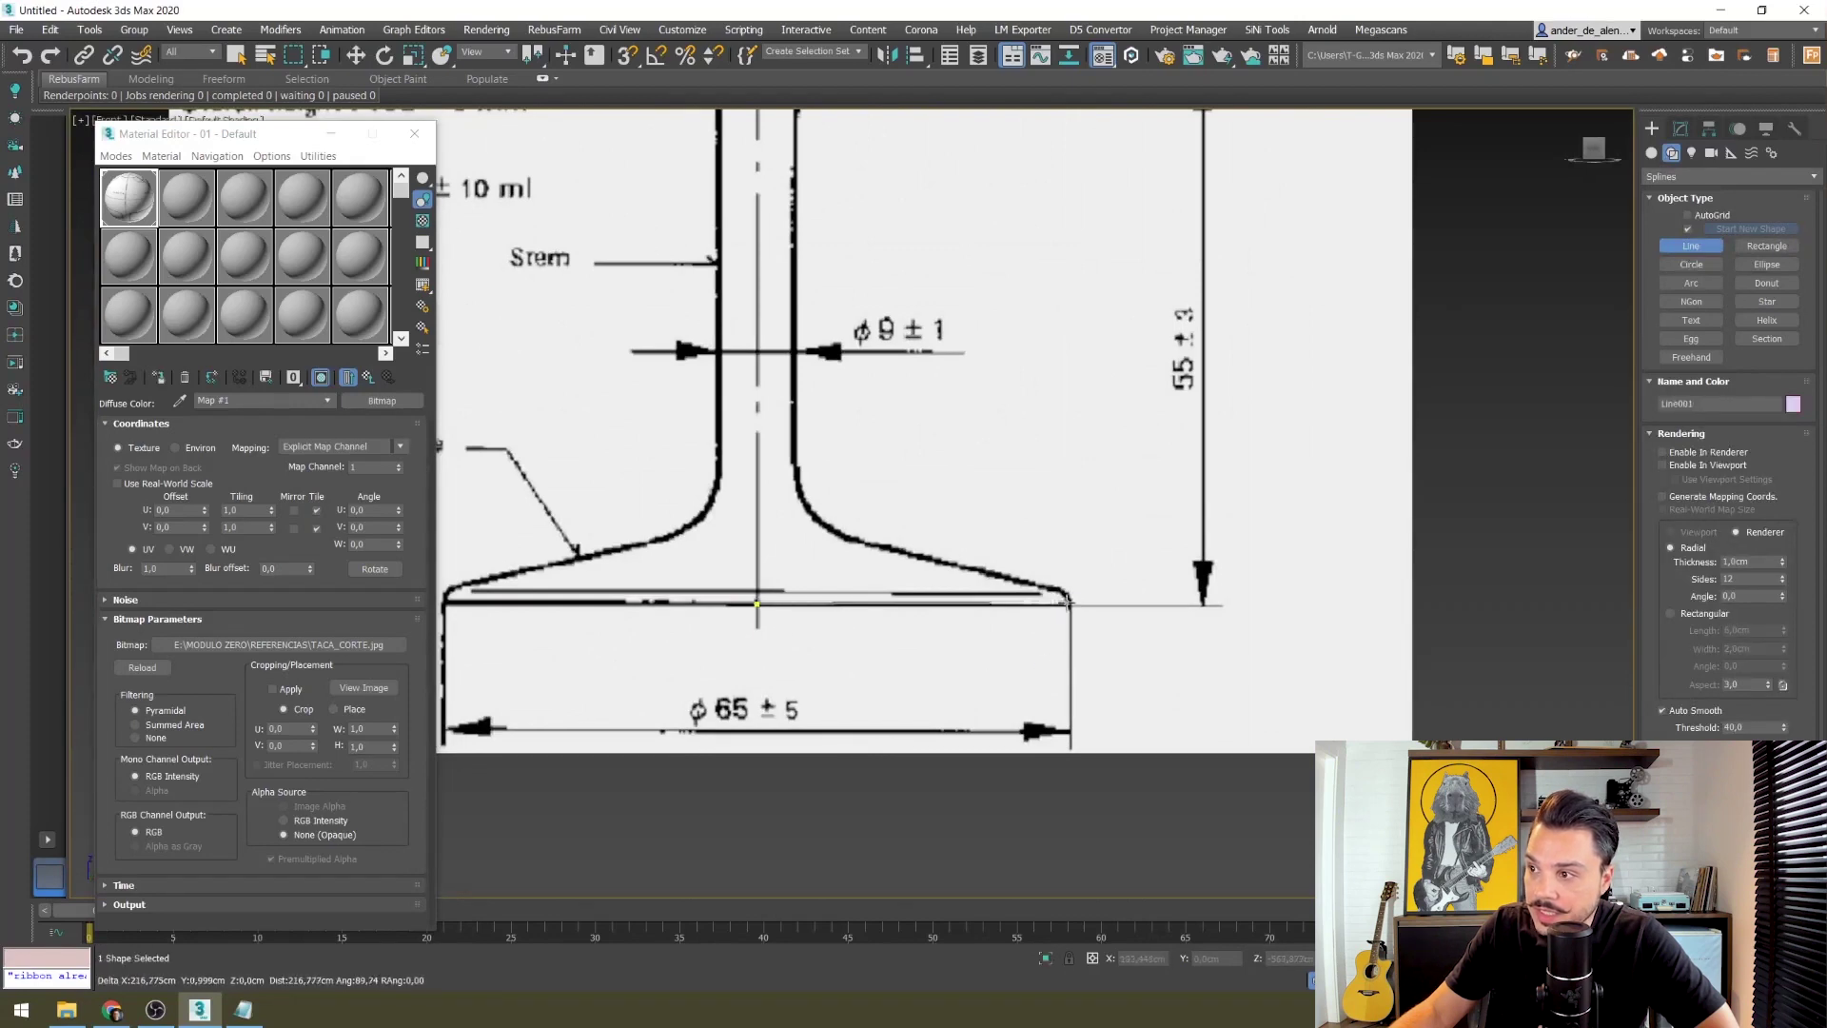
click(1066, 601)
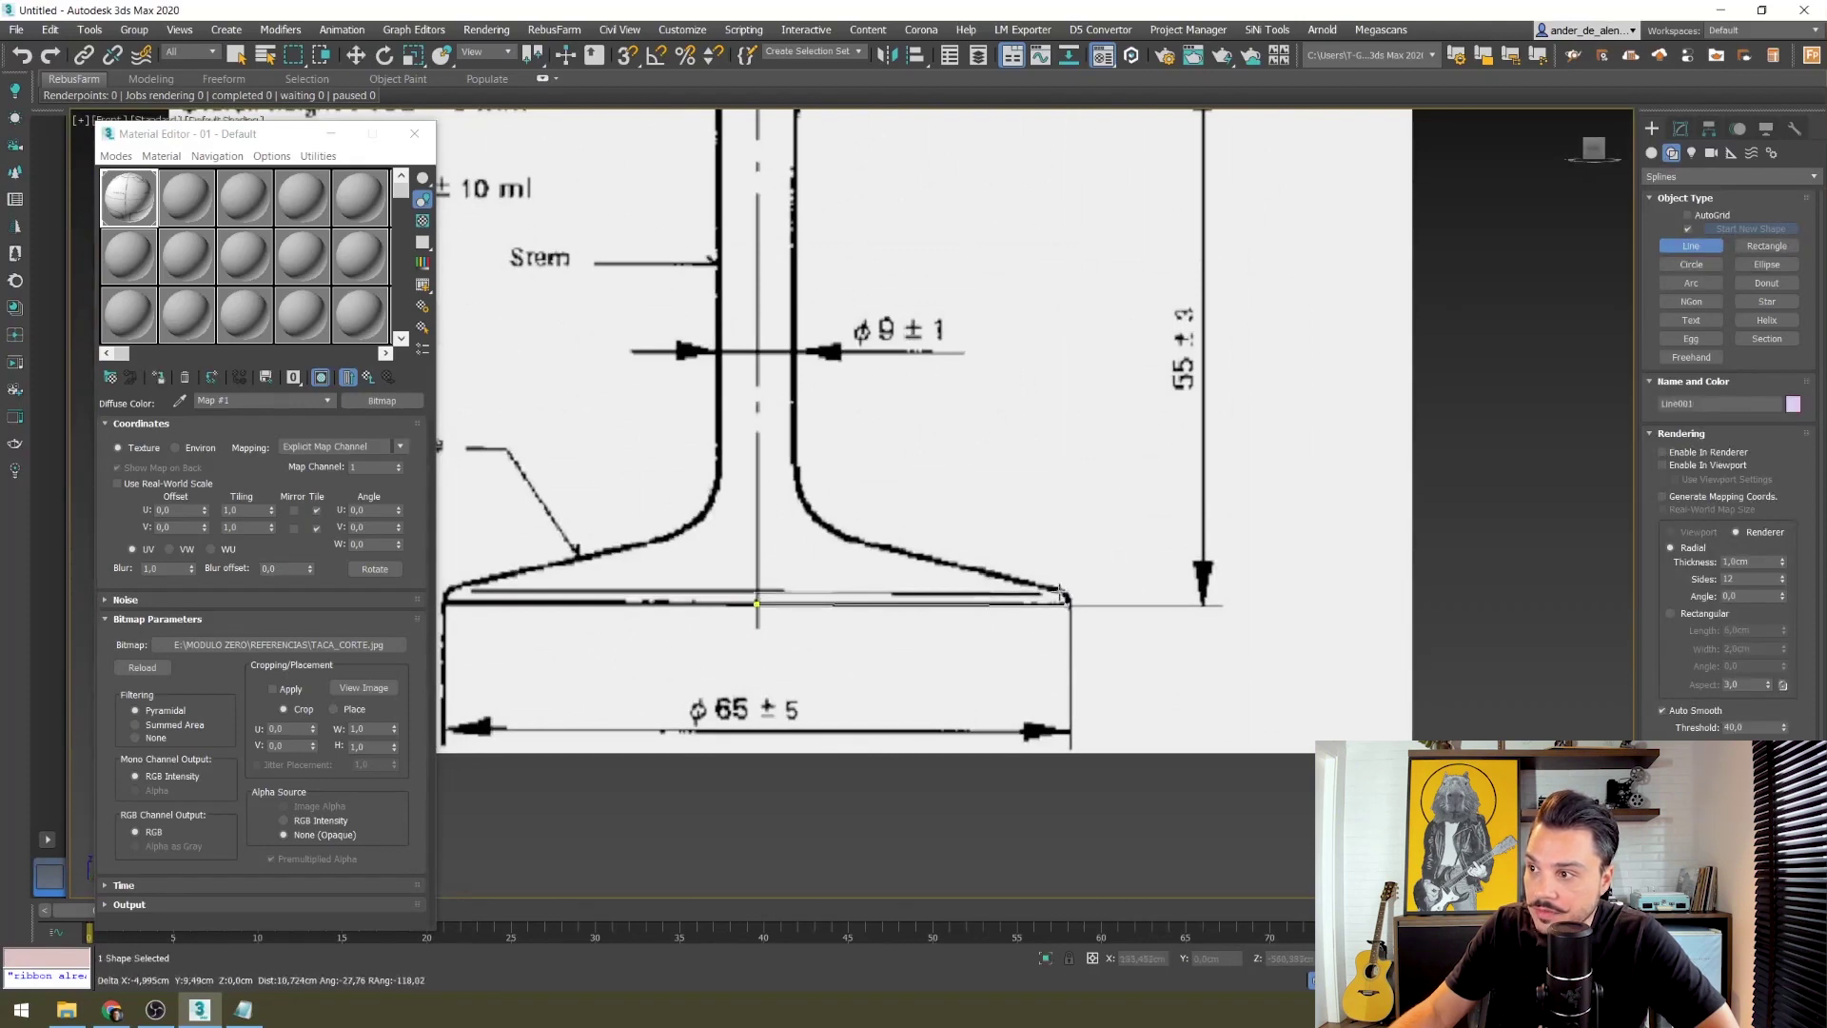
click(1043, 585)
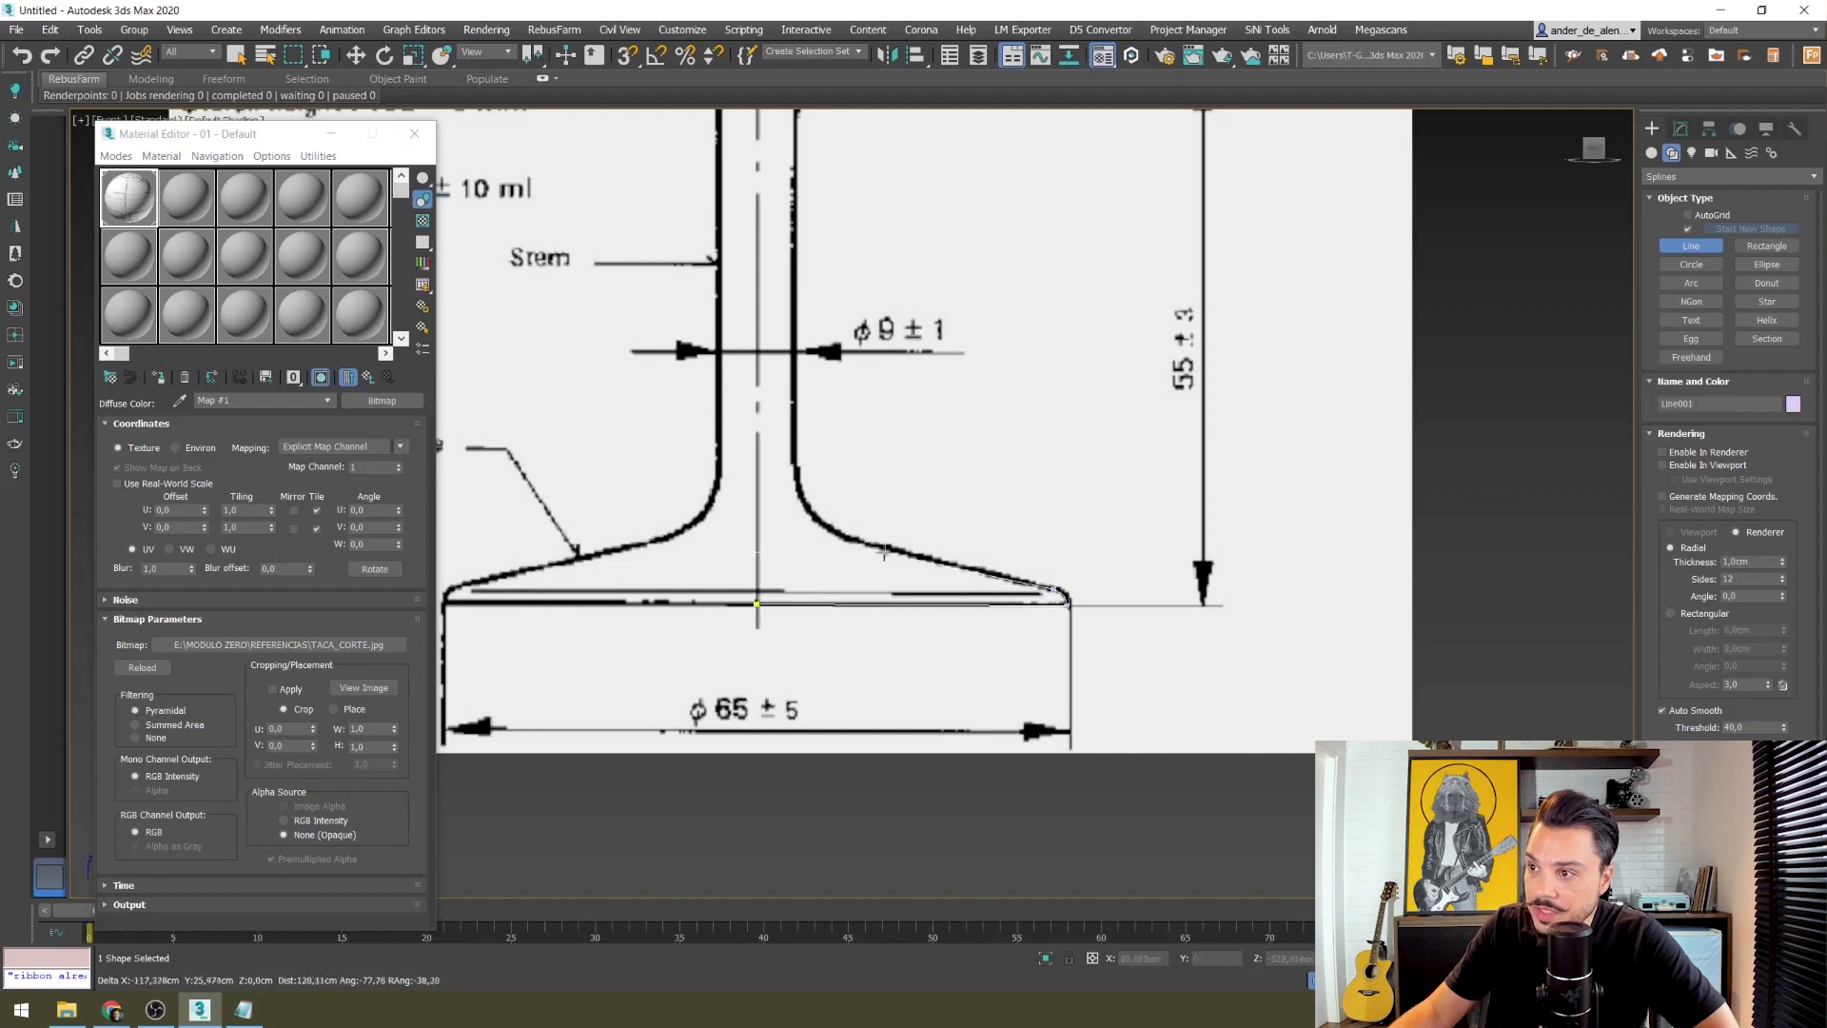
click(843, 536)
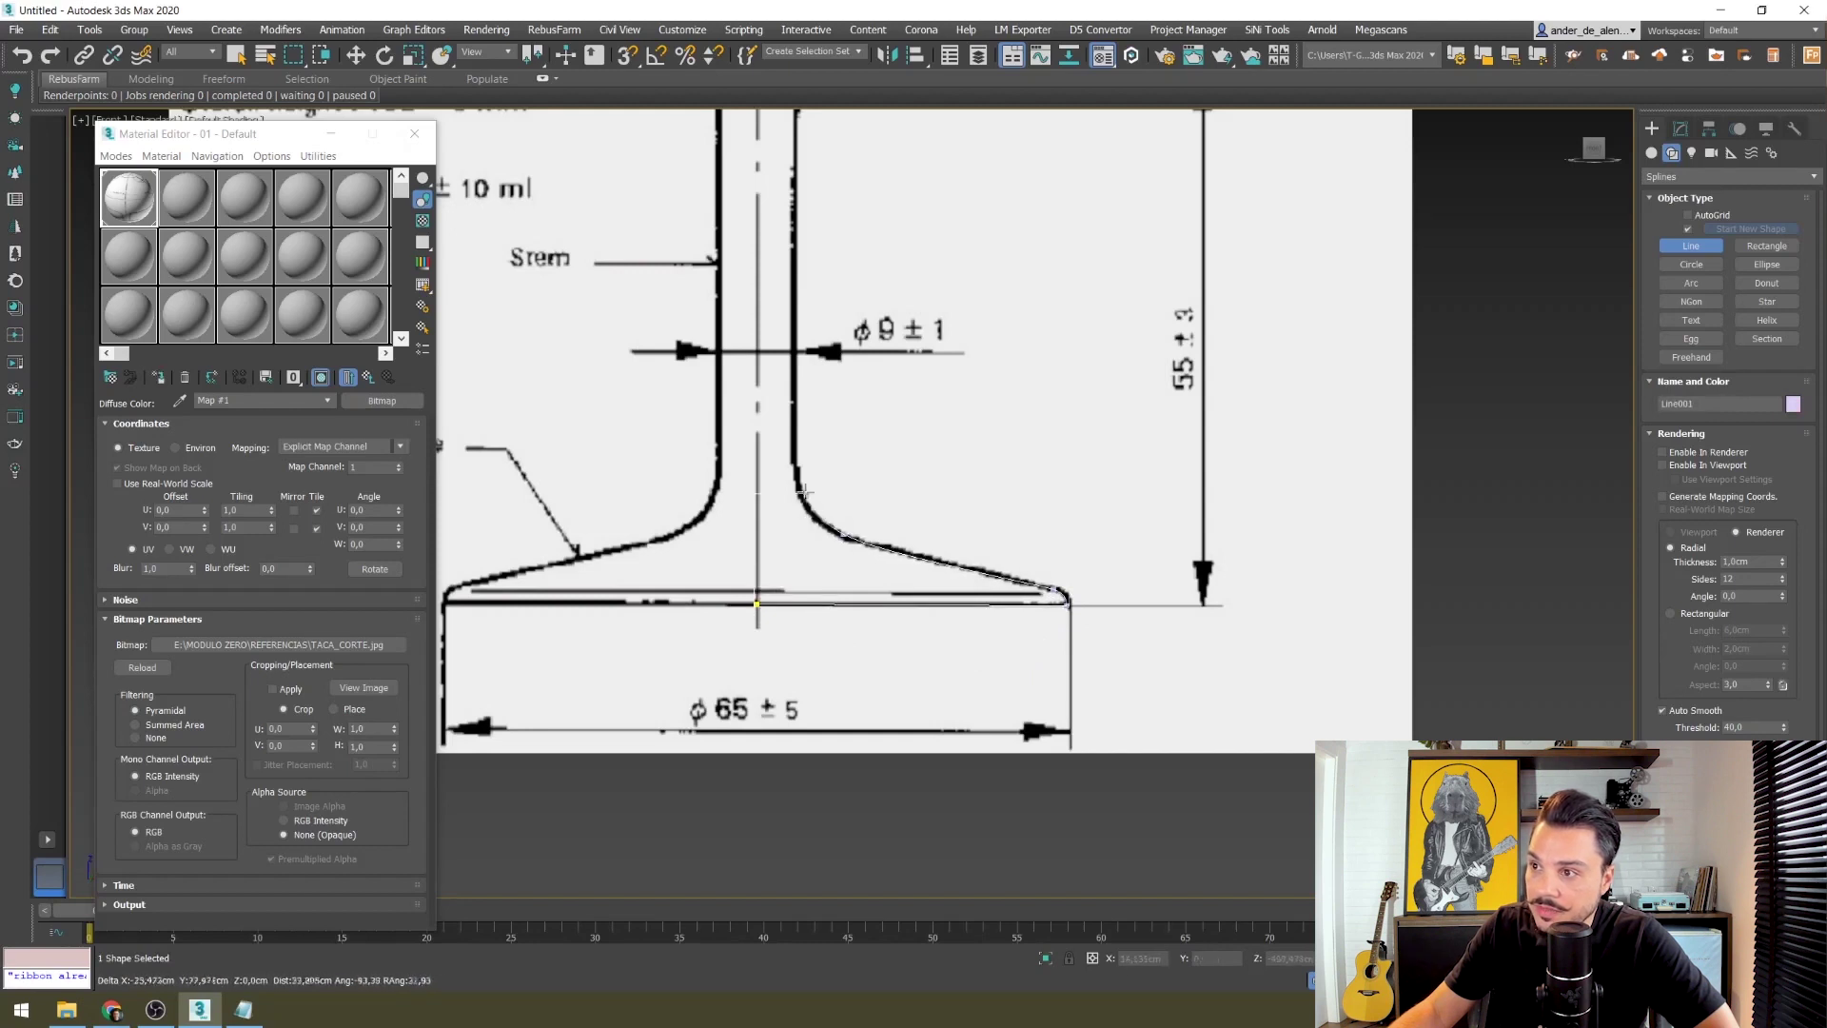
click(794, 453)
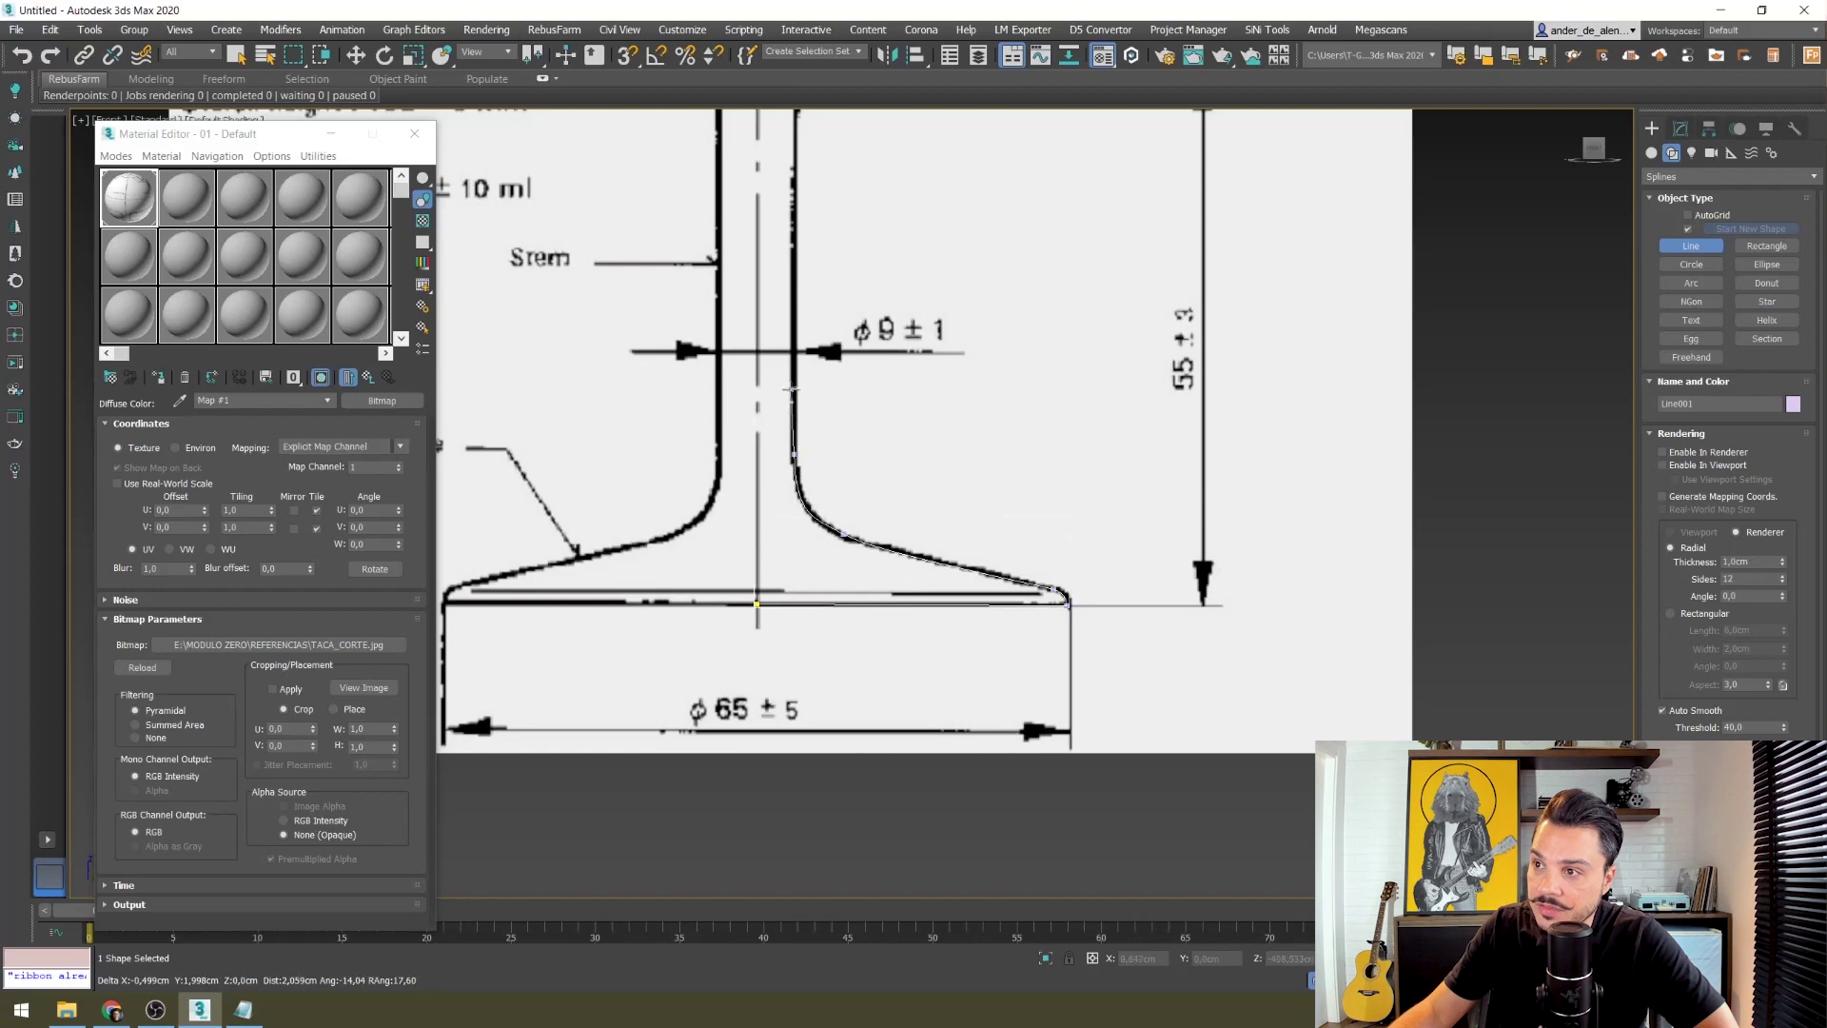
Step: Add vertices at the stem top and fillet corner, then pan up toward the bowl
scroll(796, 352, down, 5)
scroll(780, 333, down, 2)
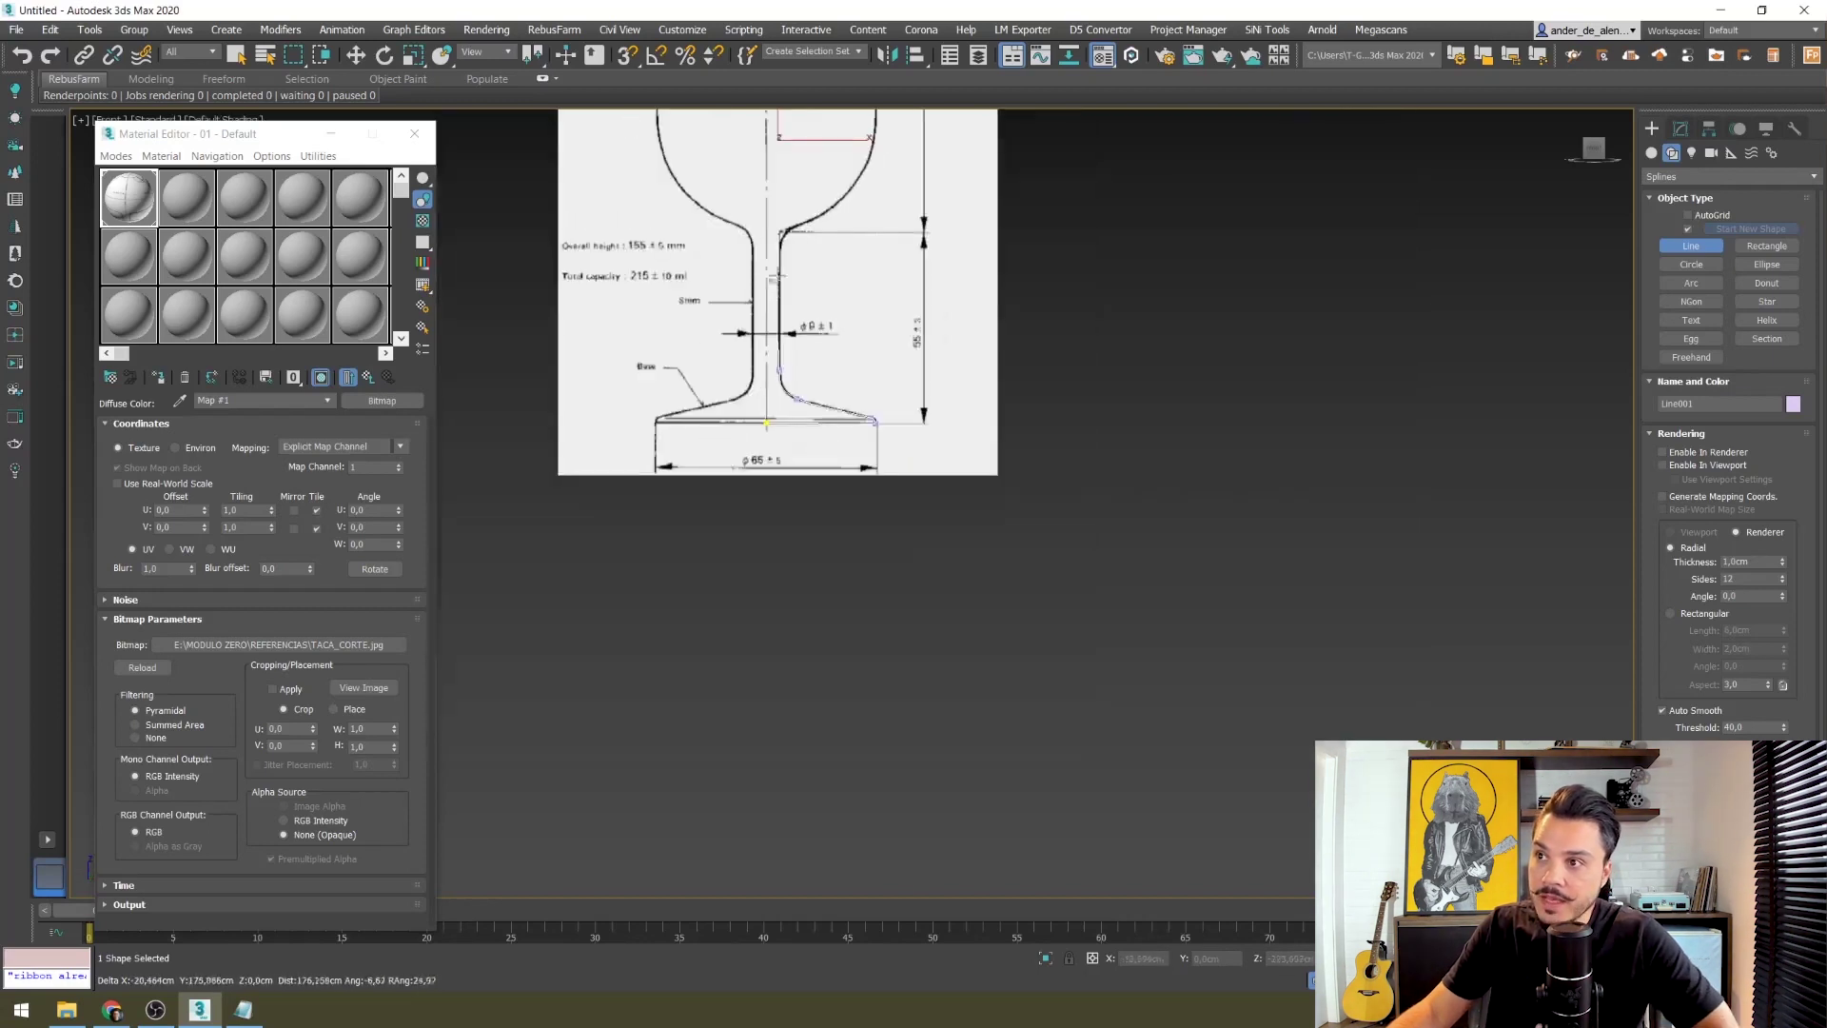
scroll(780, 286, up, 2)
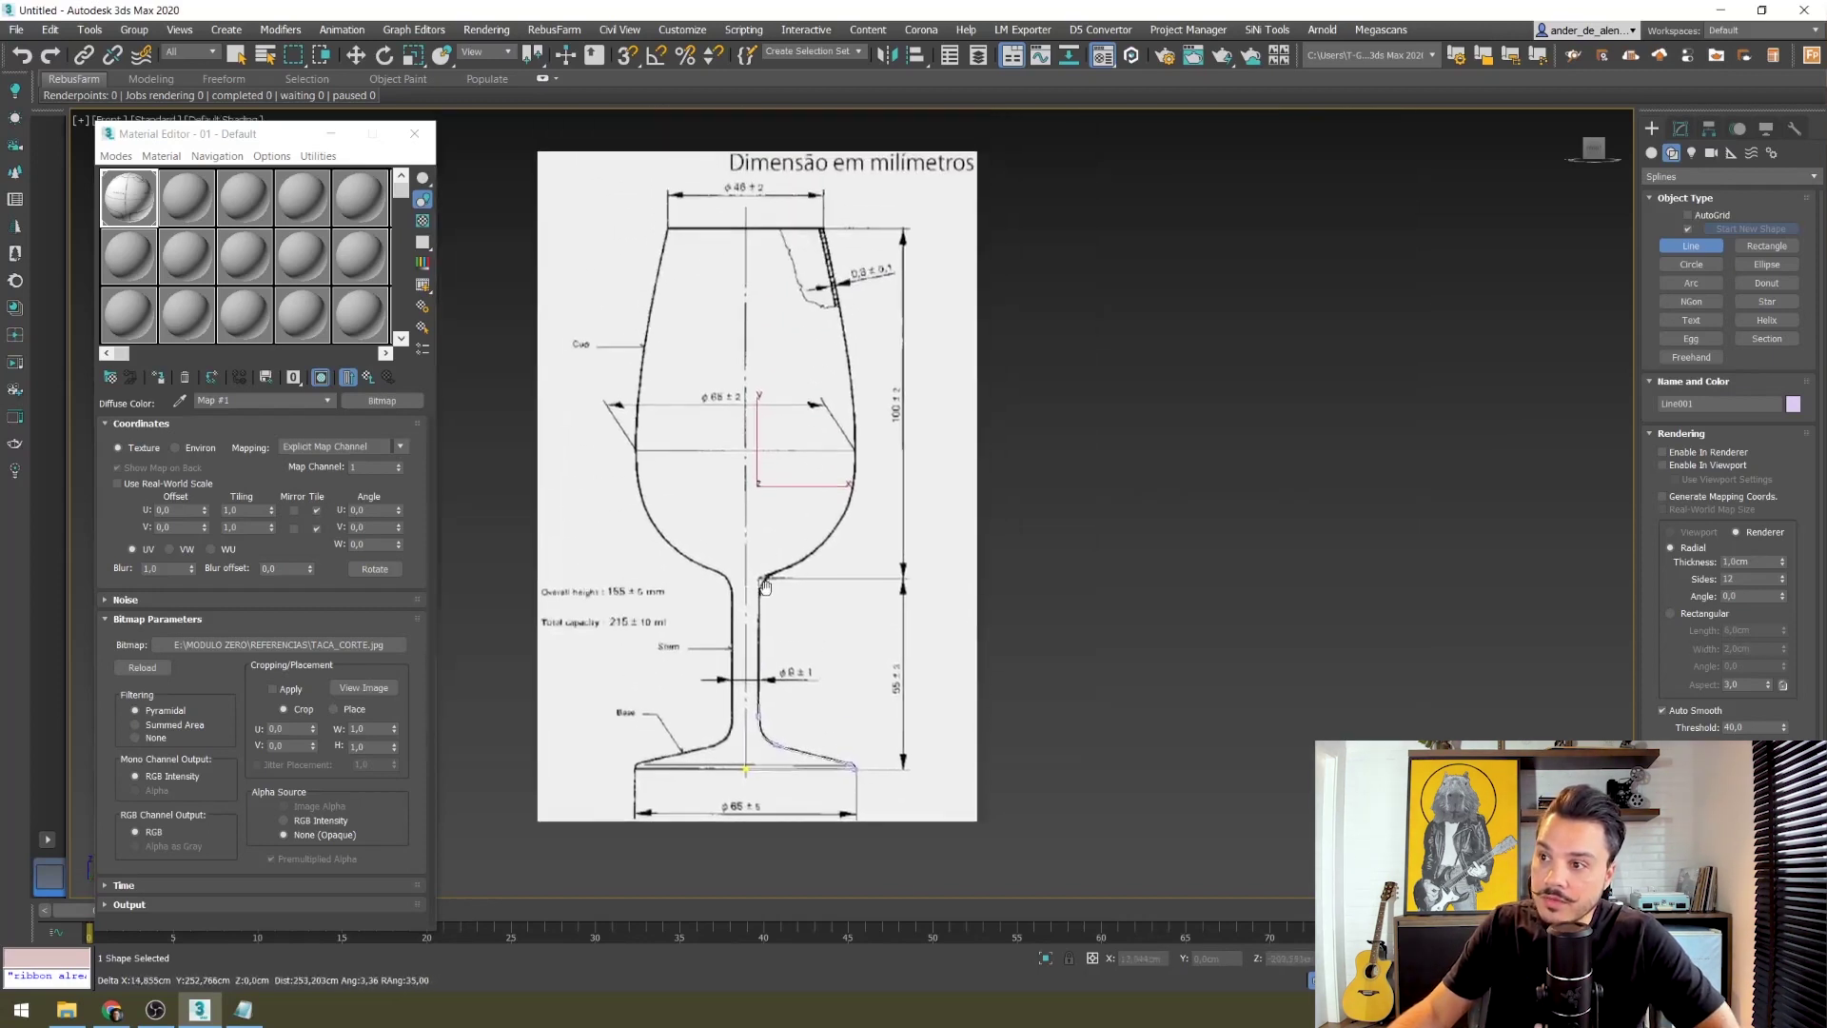
scroll(766, 476, up, 2)
scroll(761, 590, up, 3)
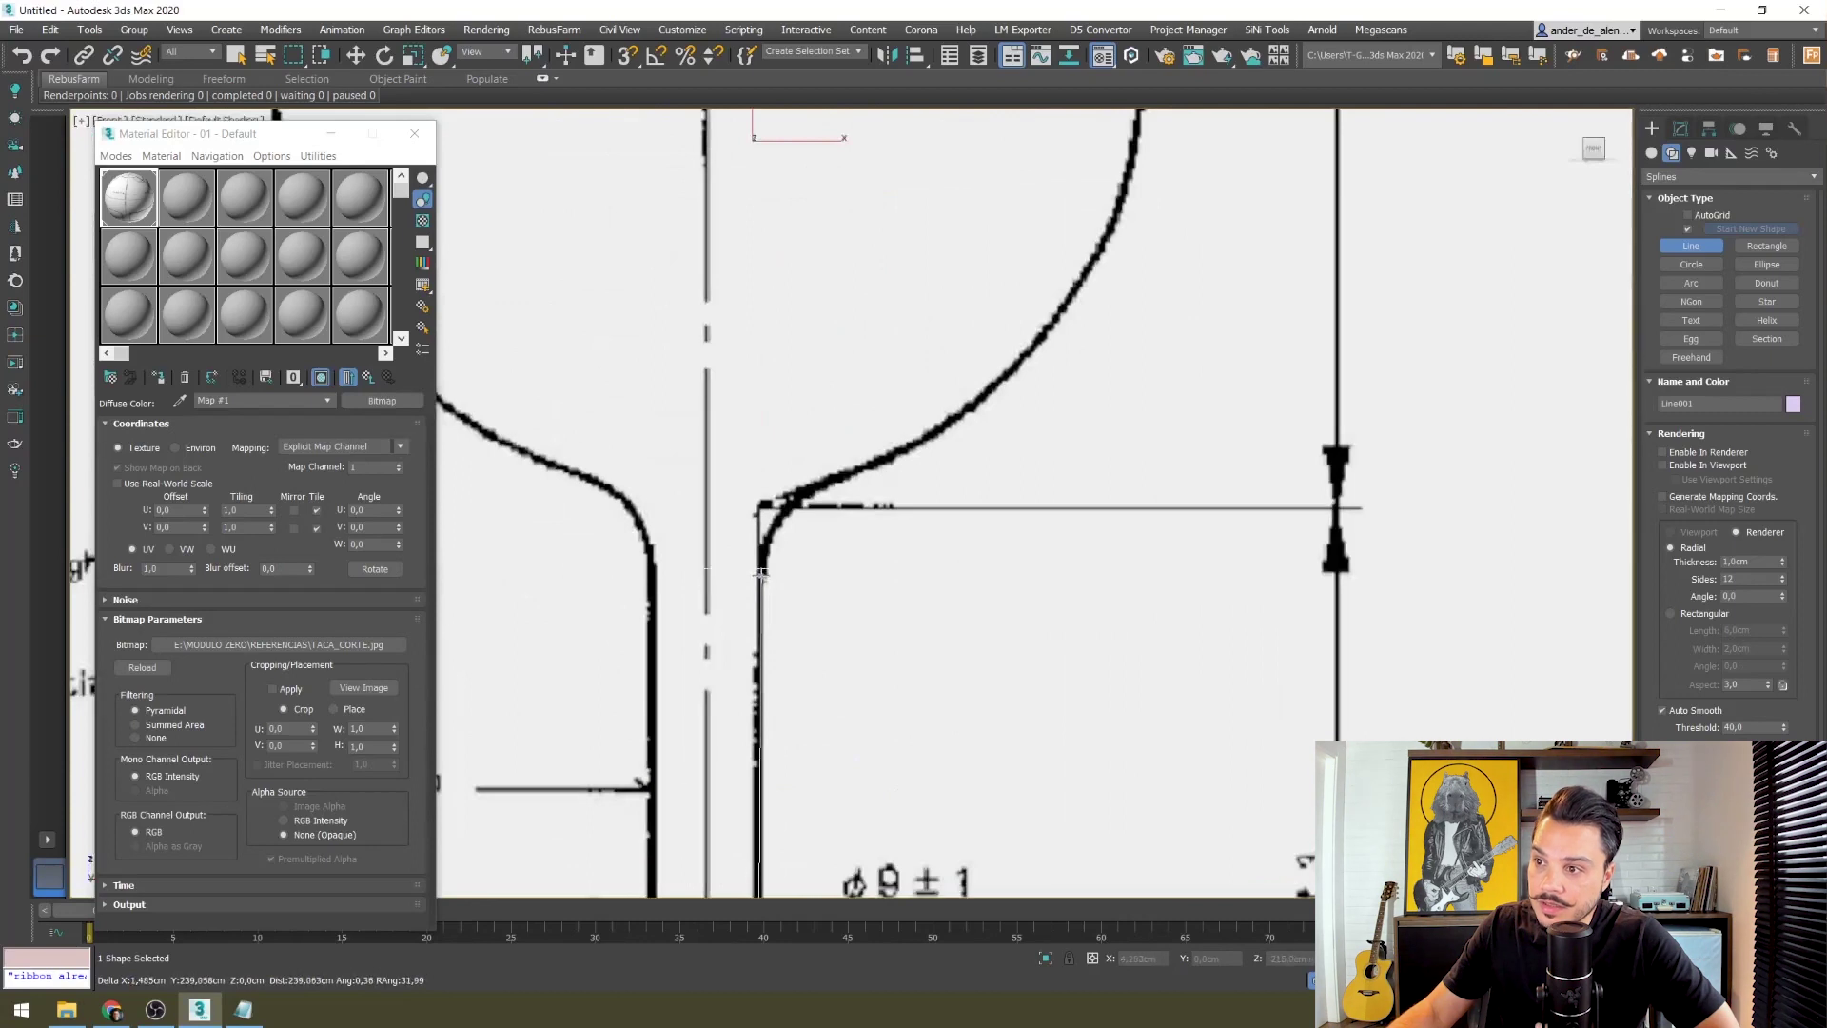
click(760, 572)
click(758, 511)
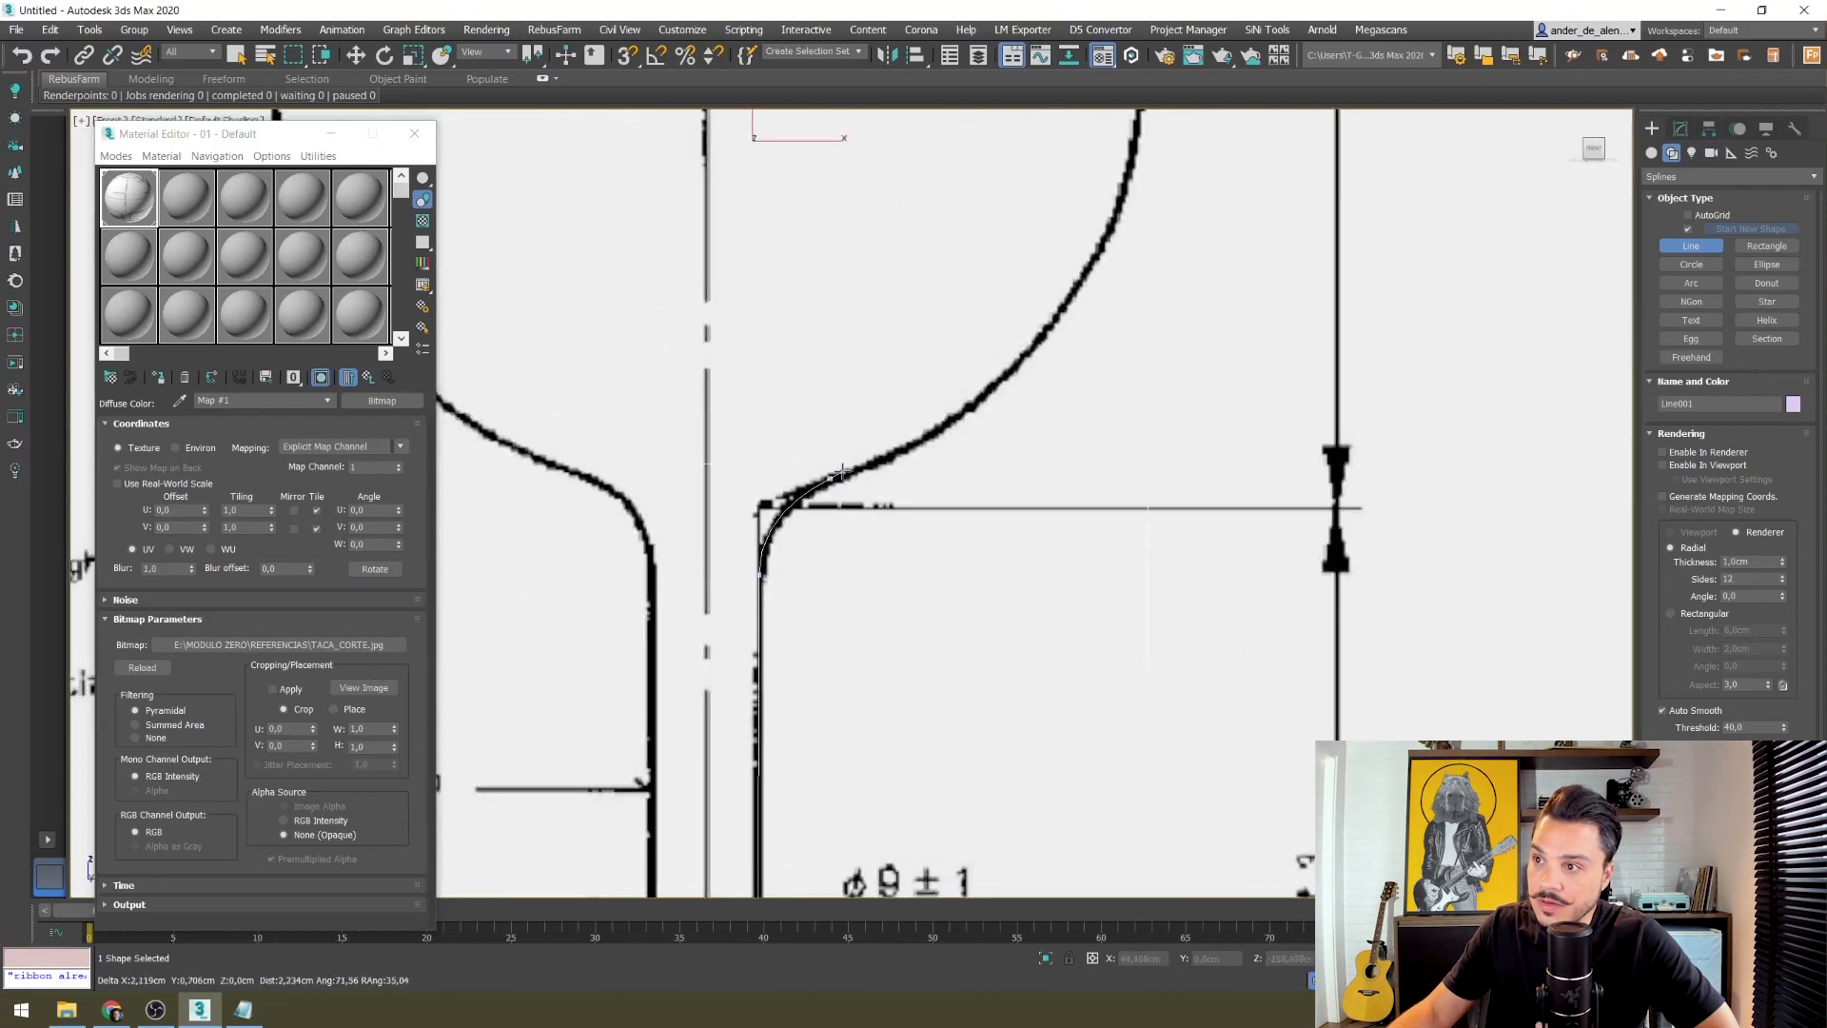
scroll(971, 399, down, 3)
middle_drag(1036, 375, 835, 651)
middle_drag(880, 407, 661, 857)
mouse_move(881, 575)
middle_down()
mouse_move(672, 778)
mouse_move(1032, 395)
mouse_move(897, 367)
mouse_move(903, 345)
mouse_move(847, 514)
middle_up()
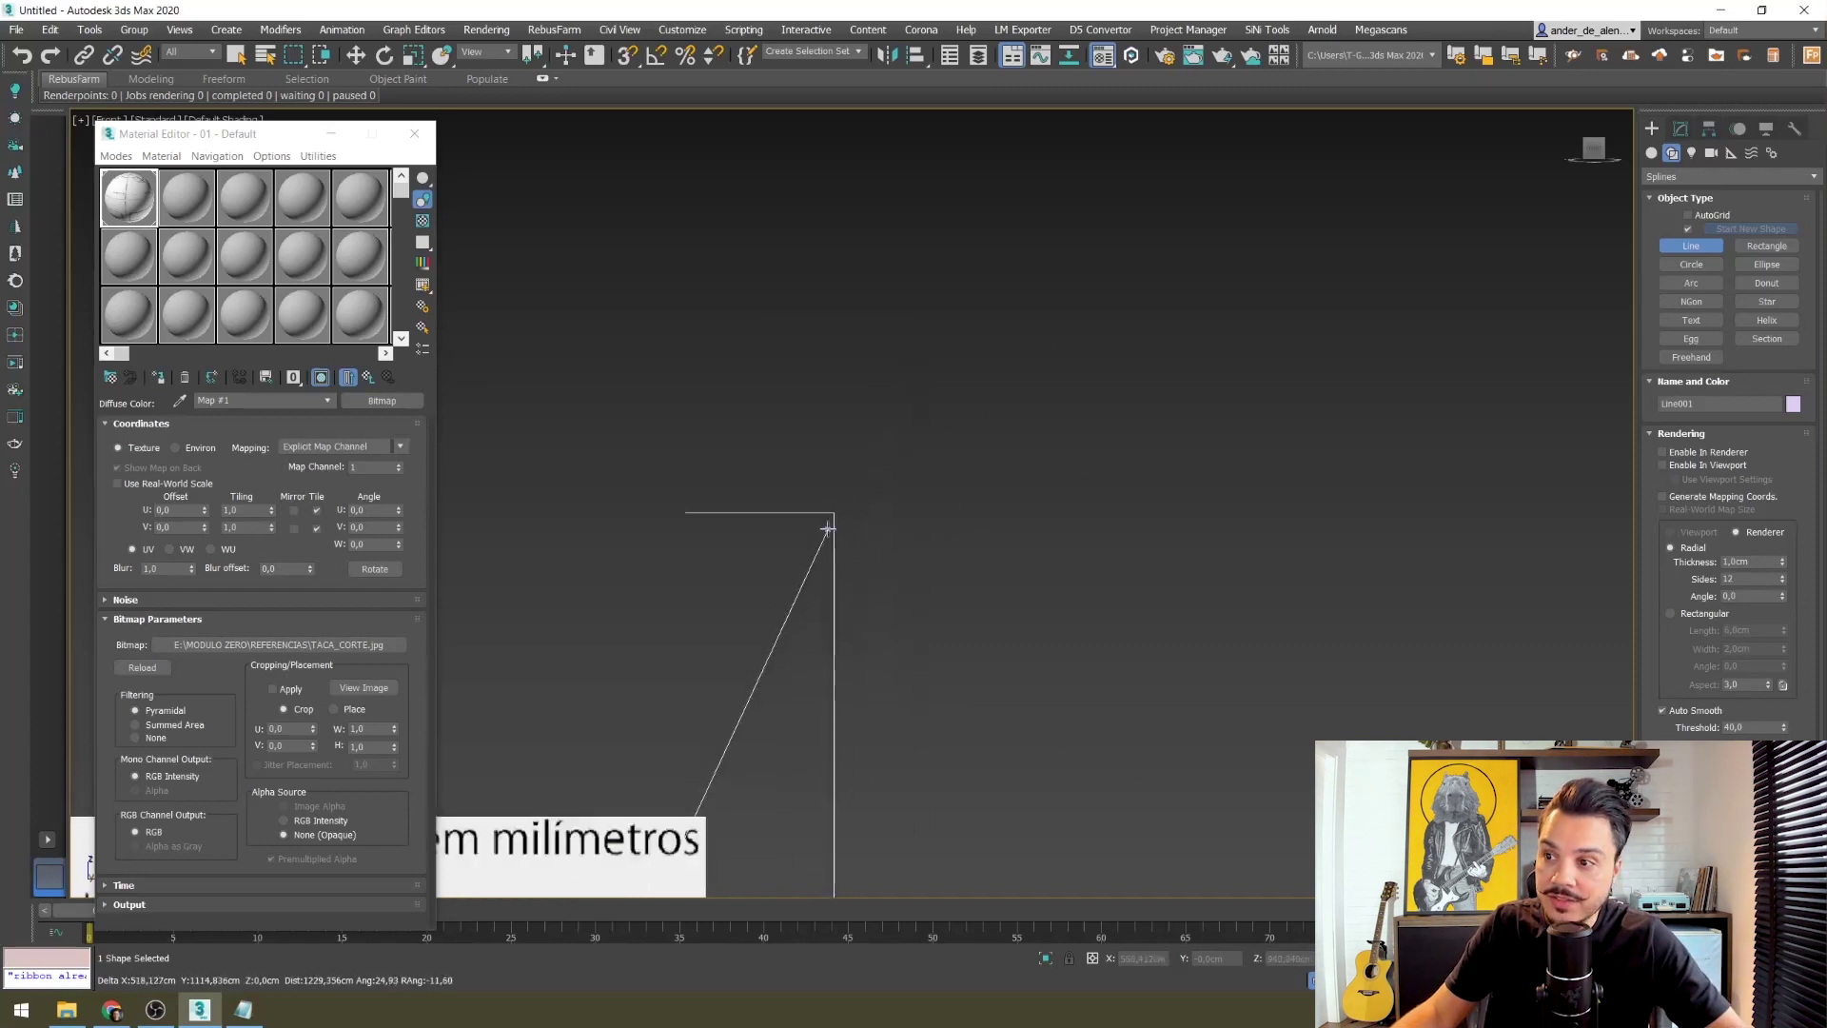
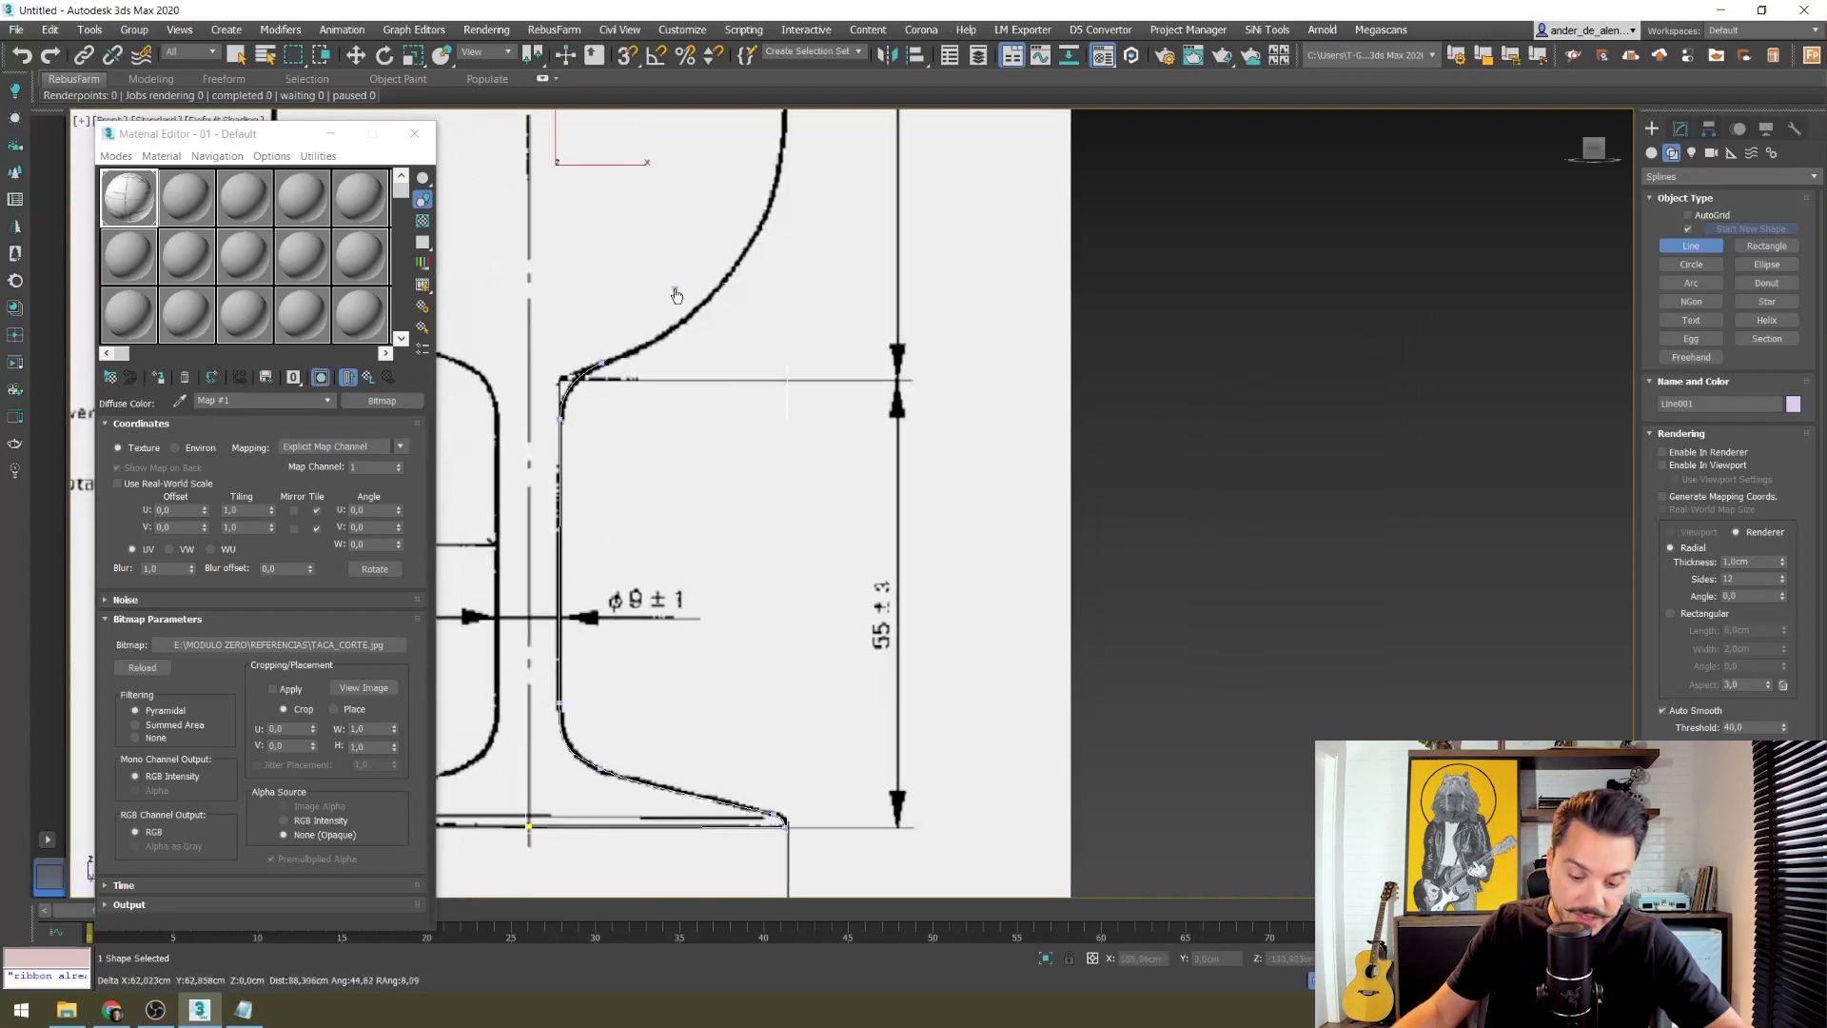
Step: Extend the Line profile with two more vertices up the bowl curve
middle_drag(672, 294, 830, 527)
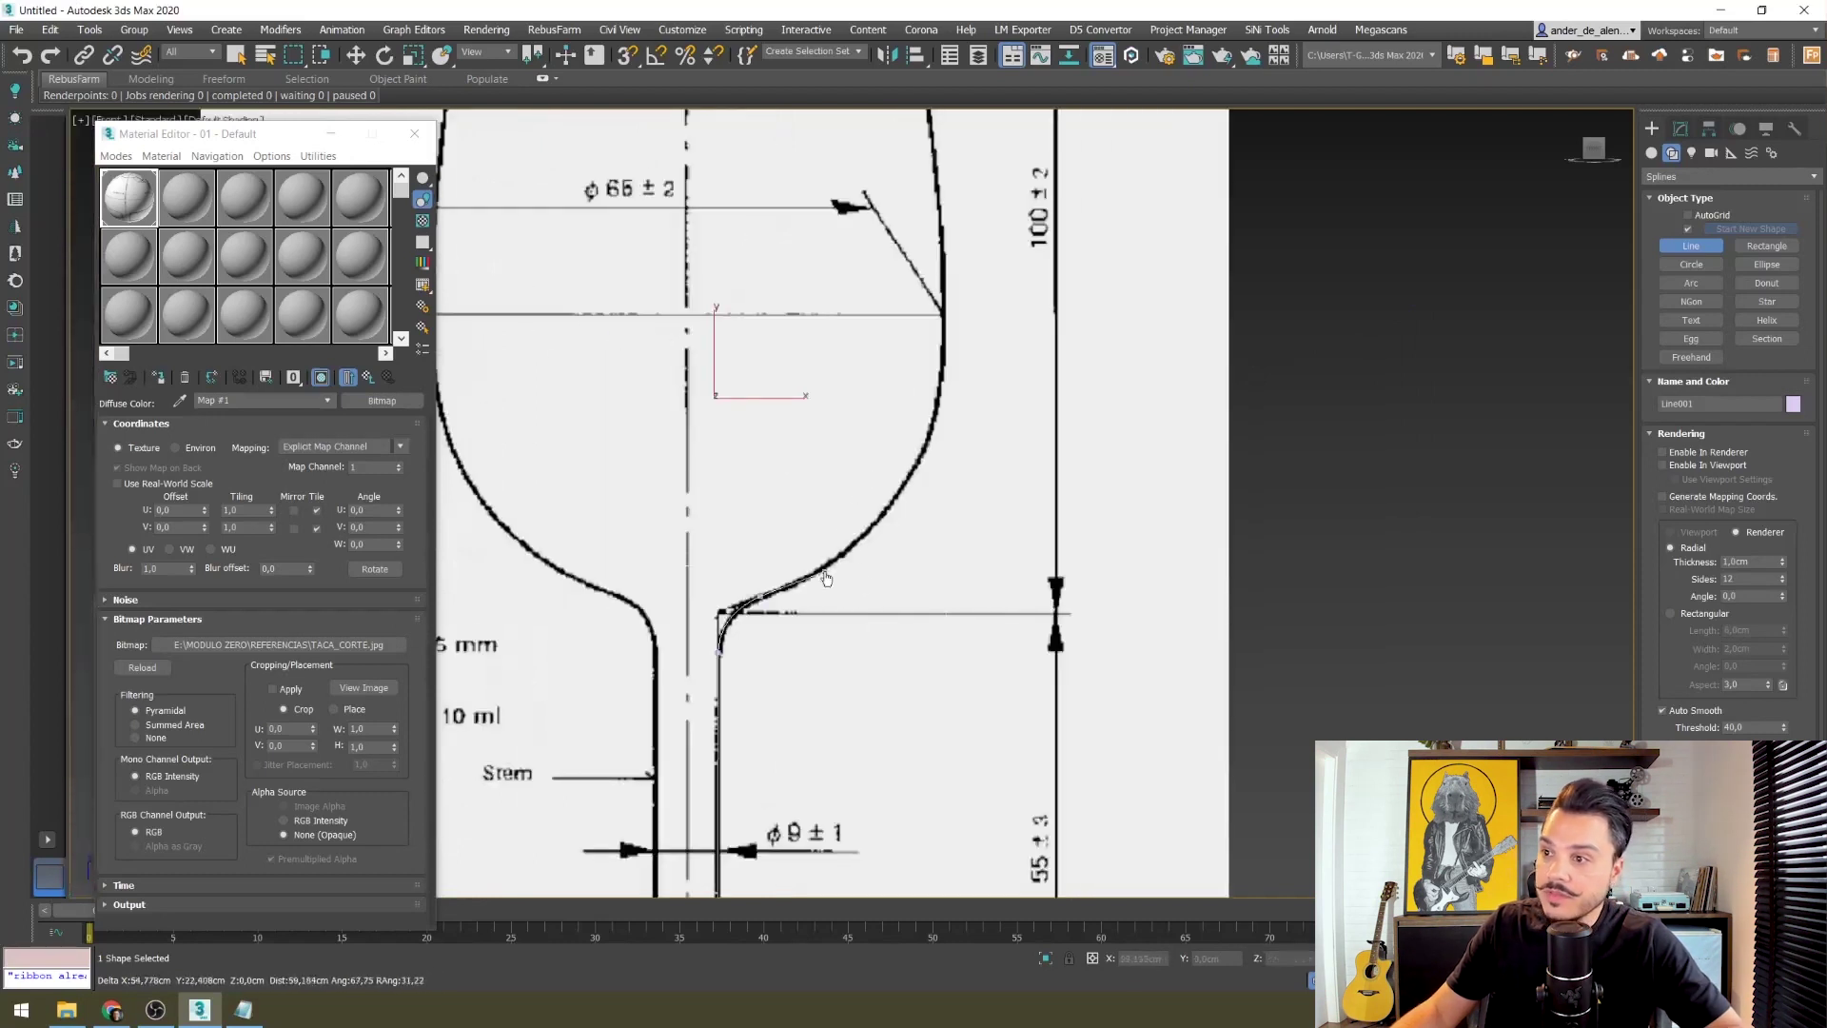
click(904, 481)
click(940, 408)
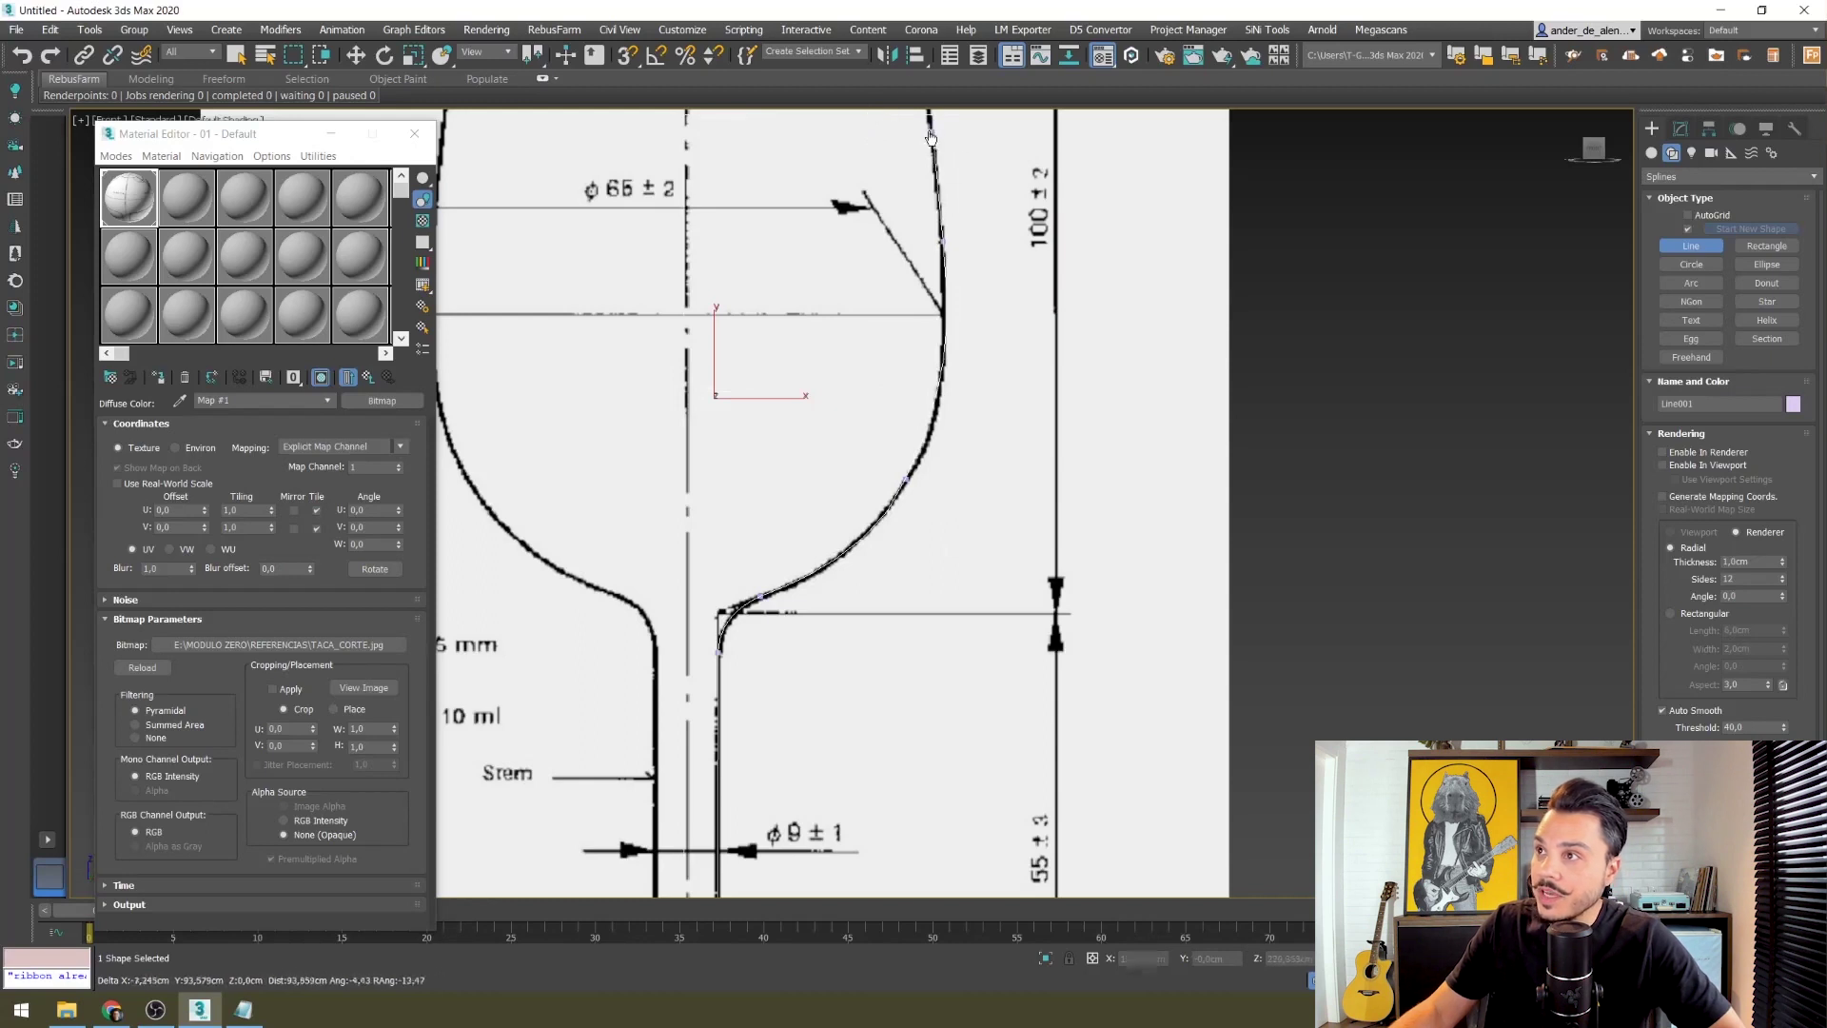
middle_drag(929, 127, 852, 521)
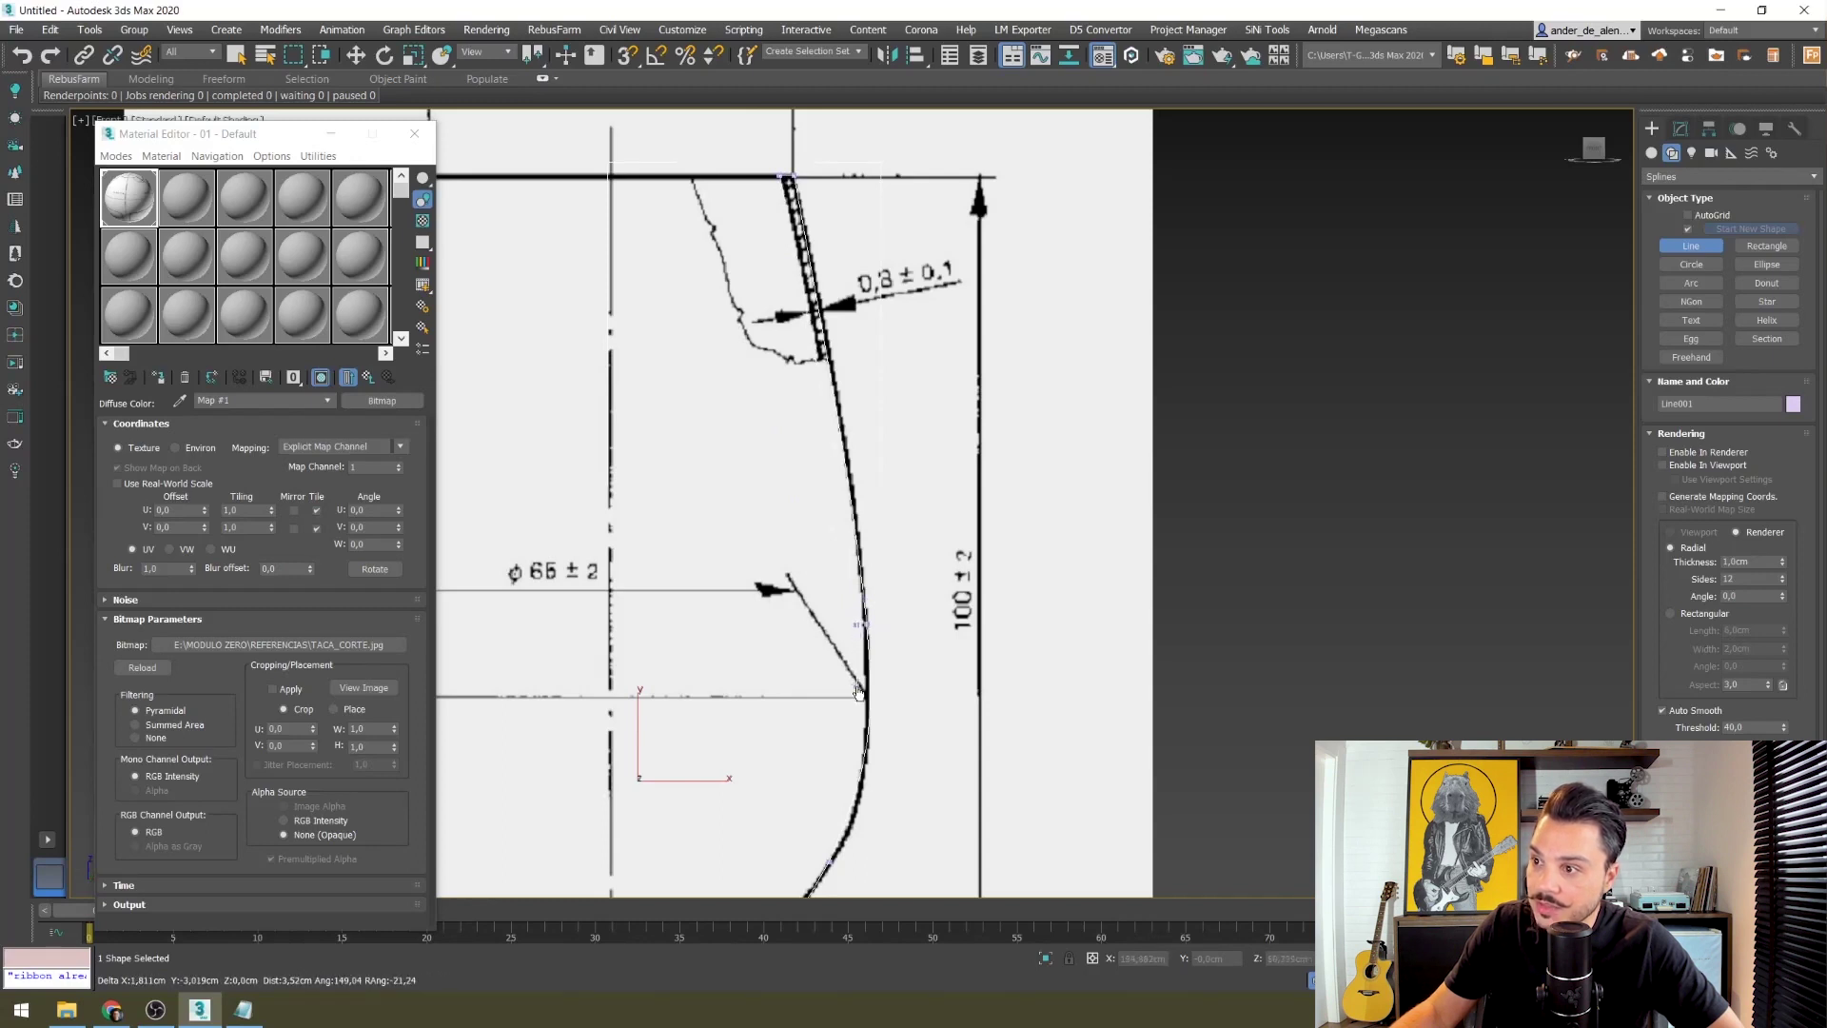
key(i)
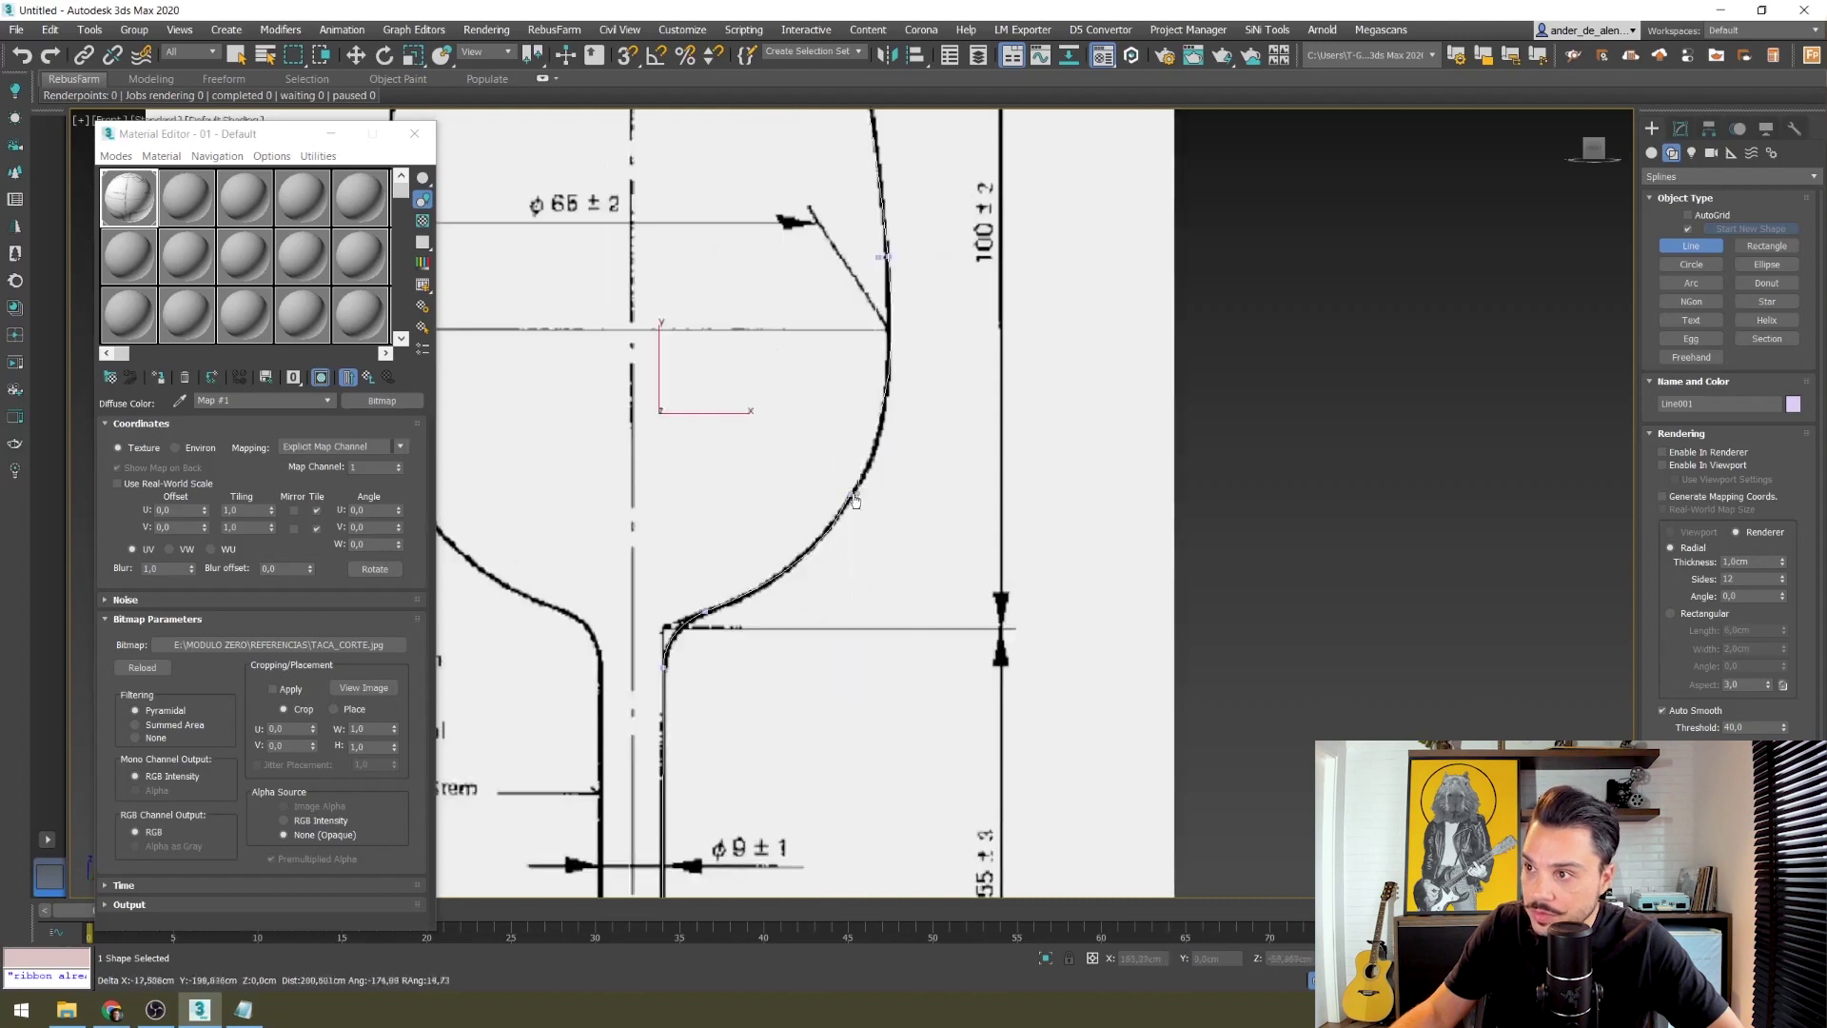
Step: Place the final two bowl vertices and end the Line001 profile with a right-click
click(846, 493)
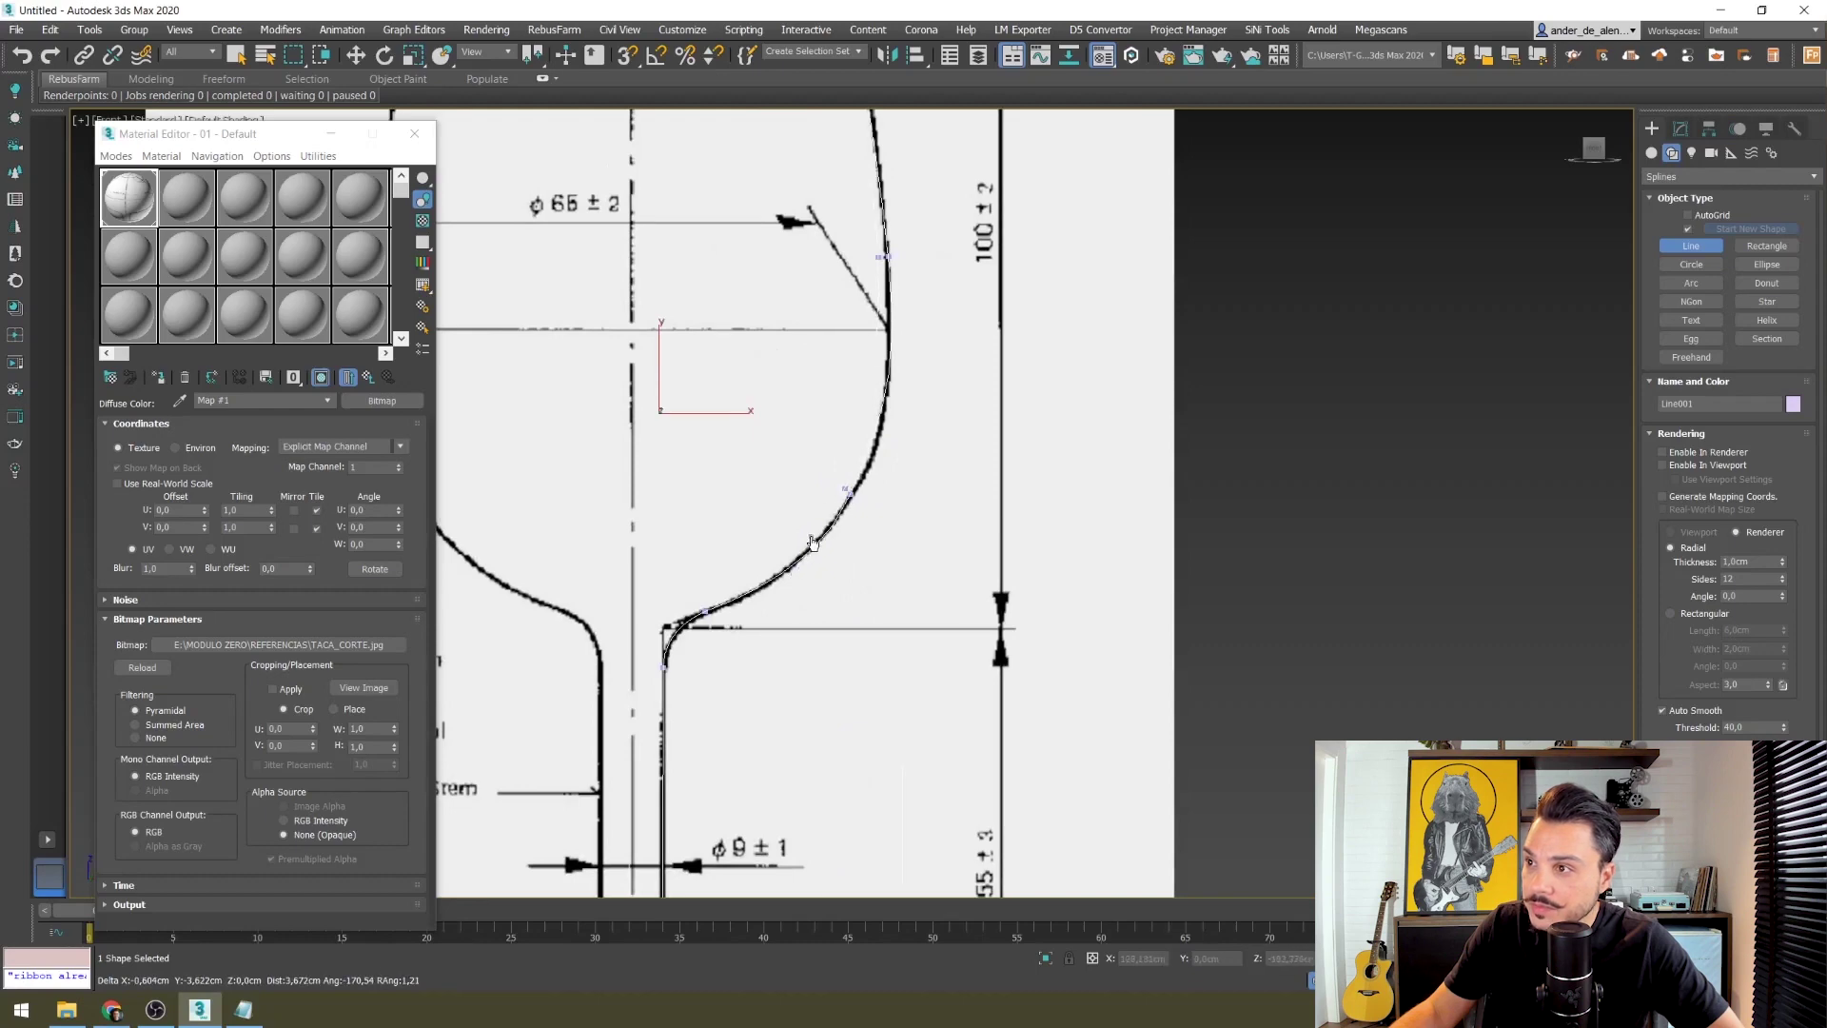
click(706, 602)
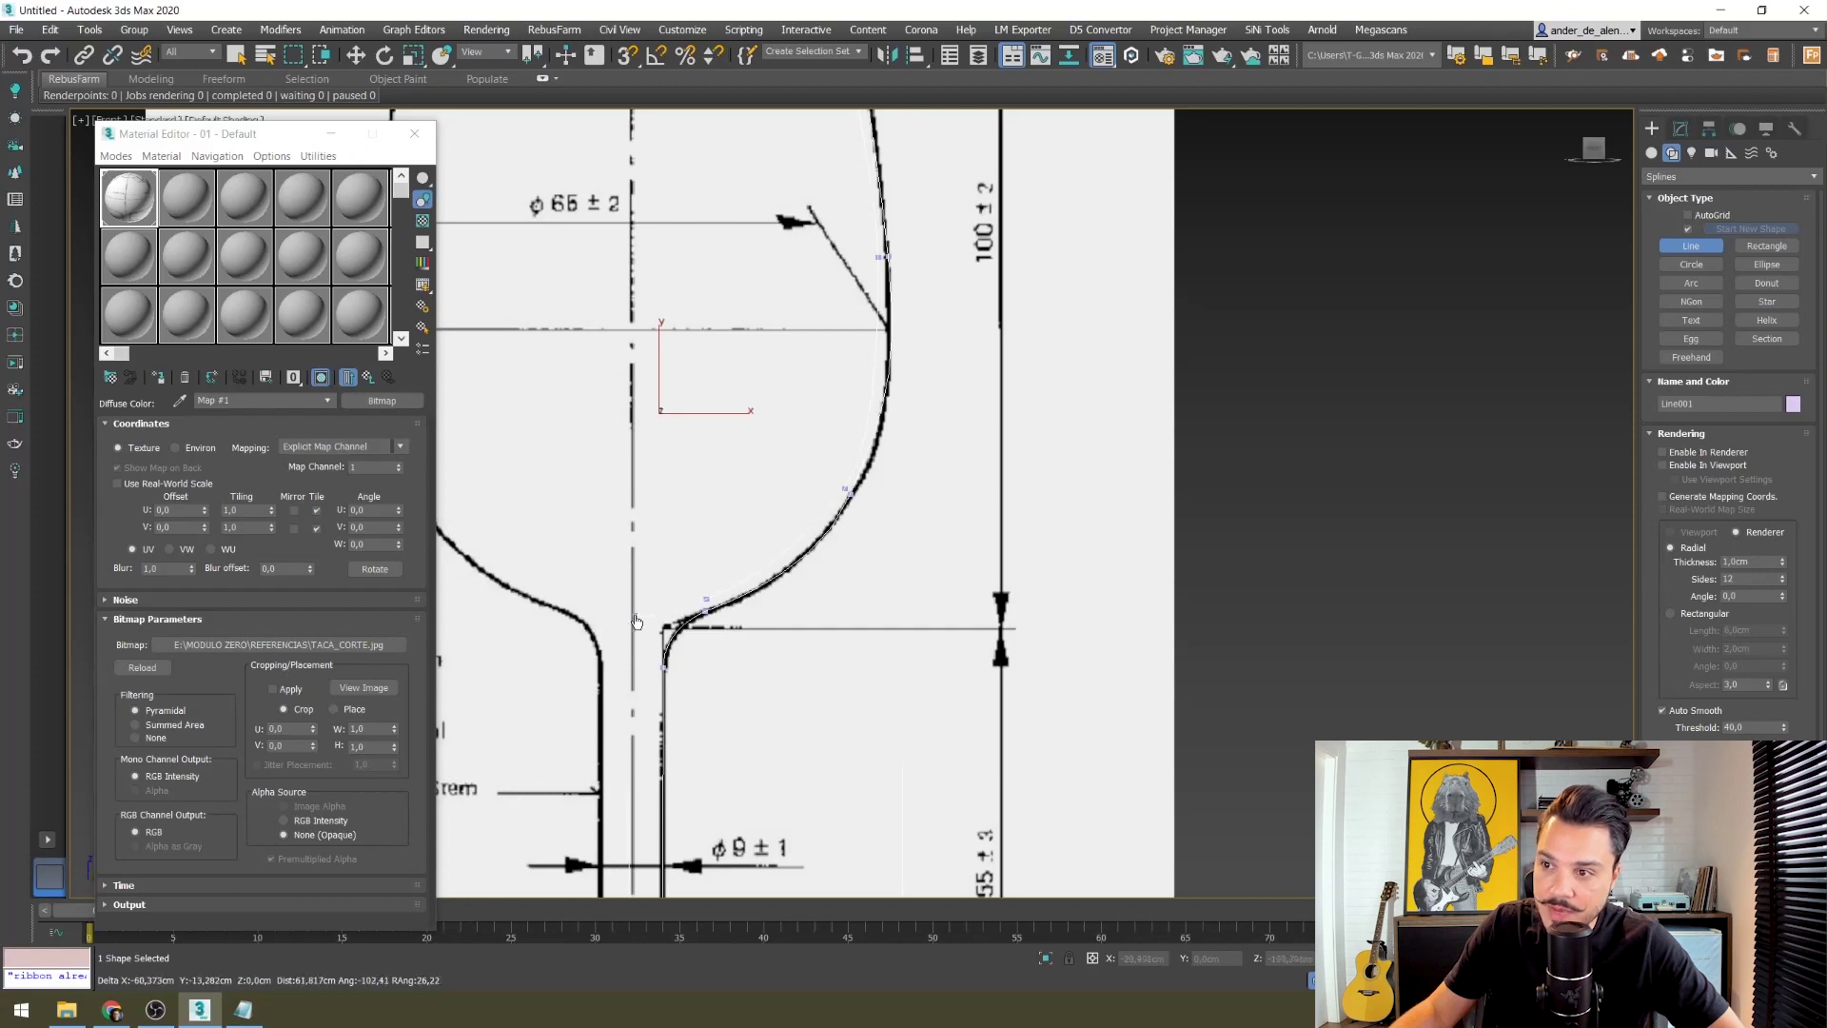
right_click(634, 625)
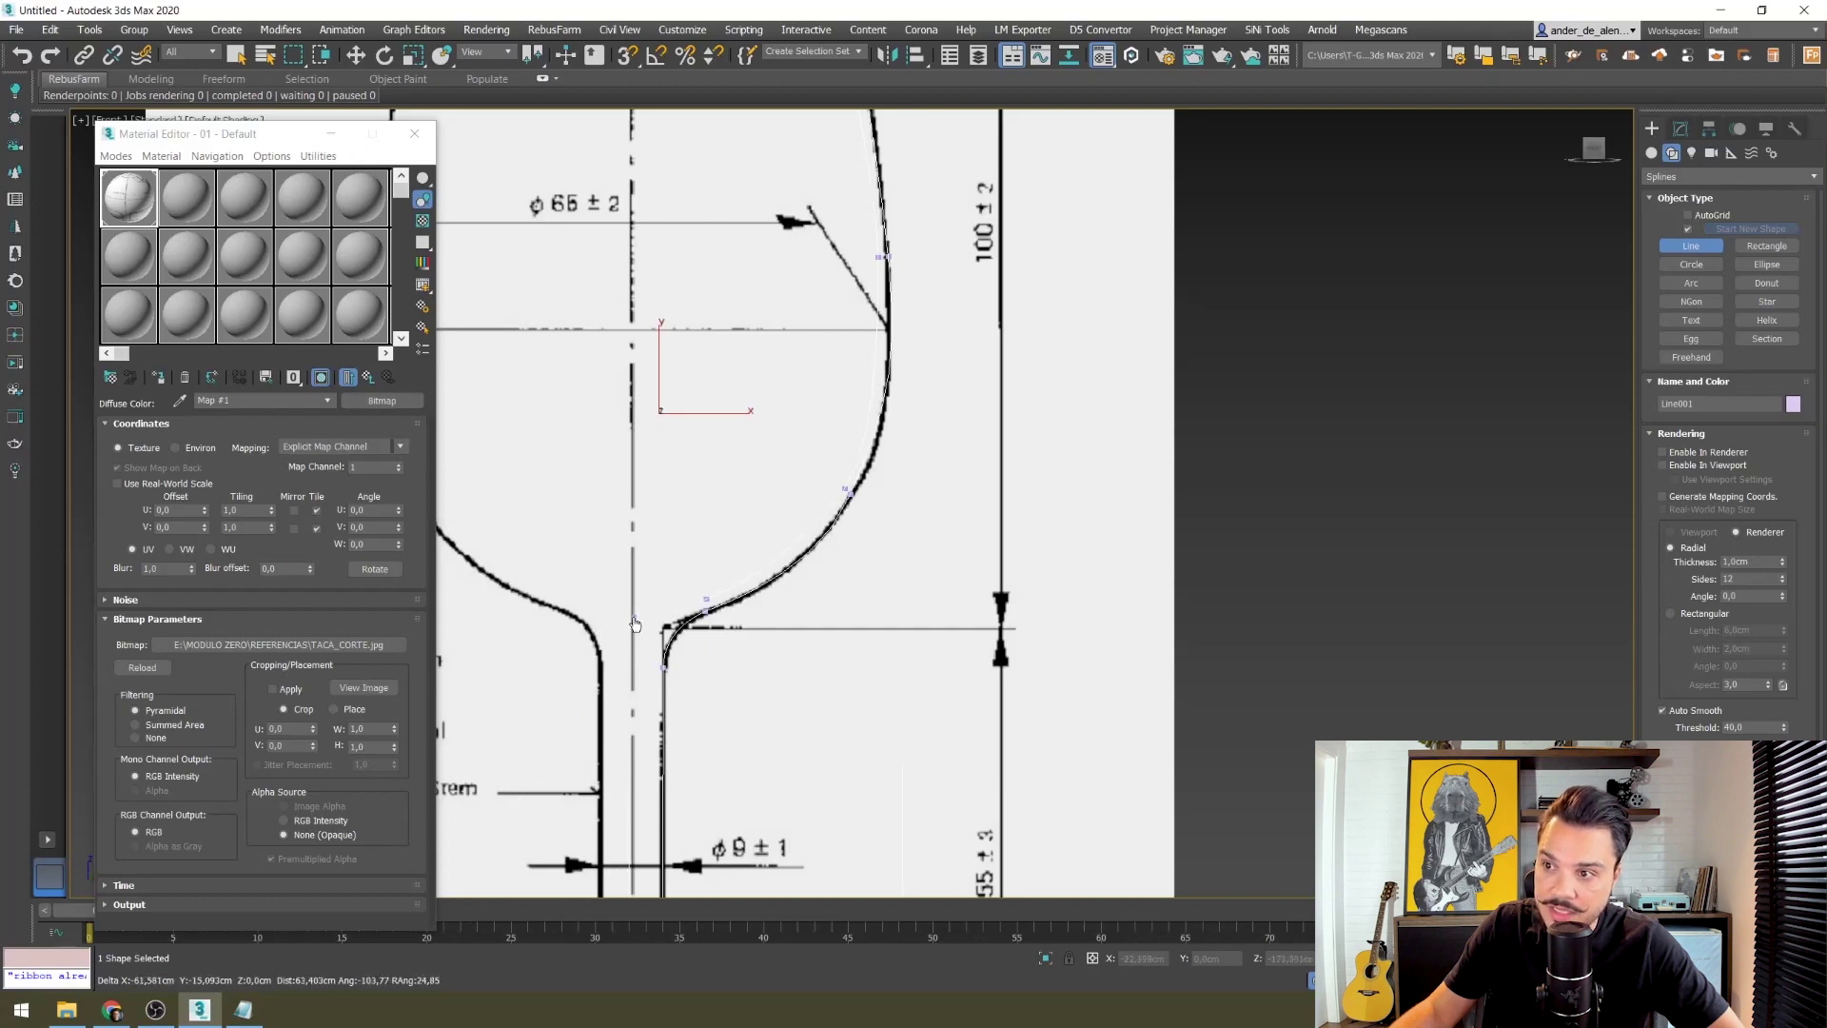
middle_drag(967, 301, 934, 468)
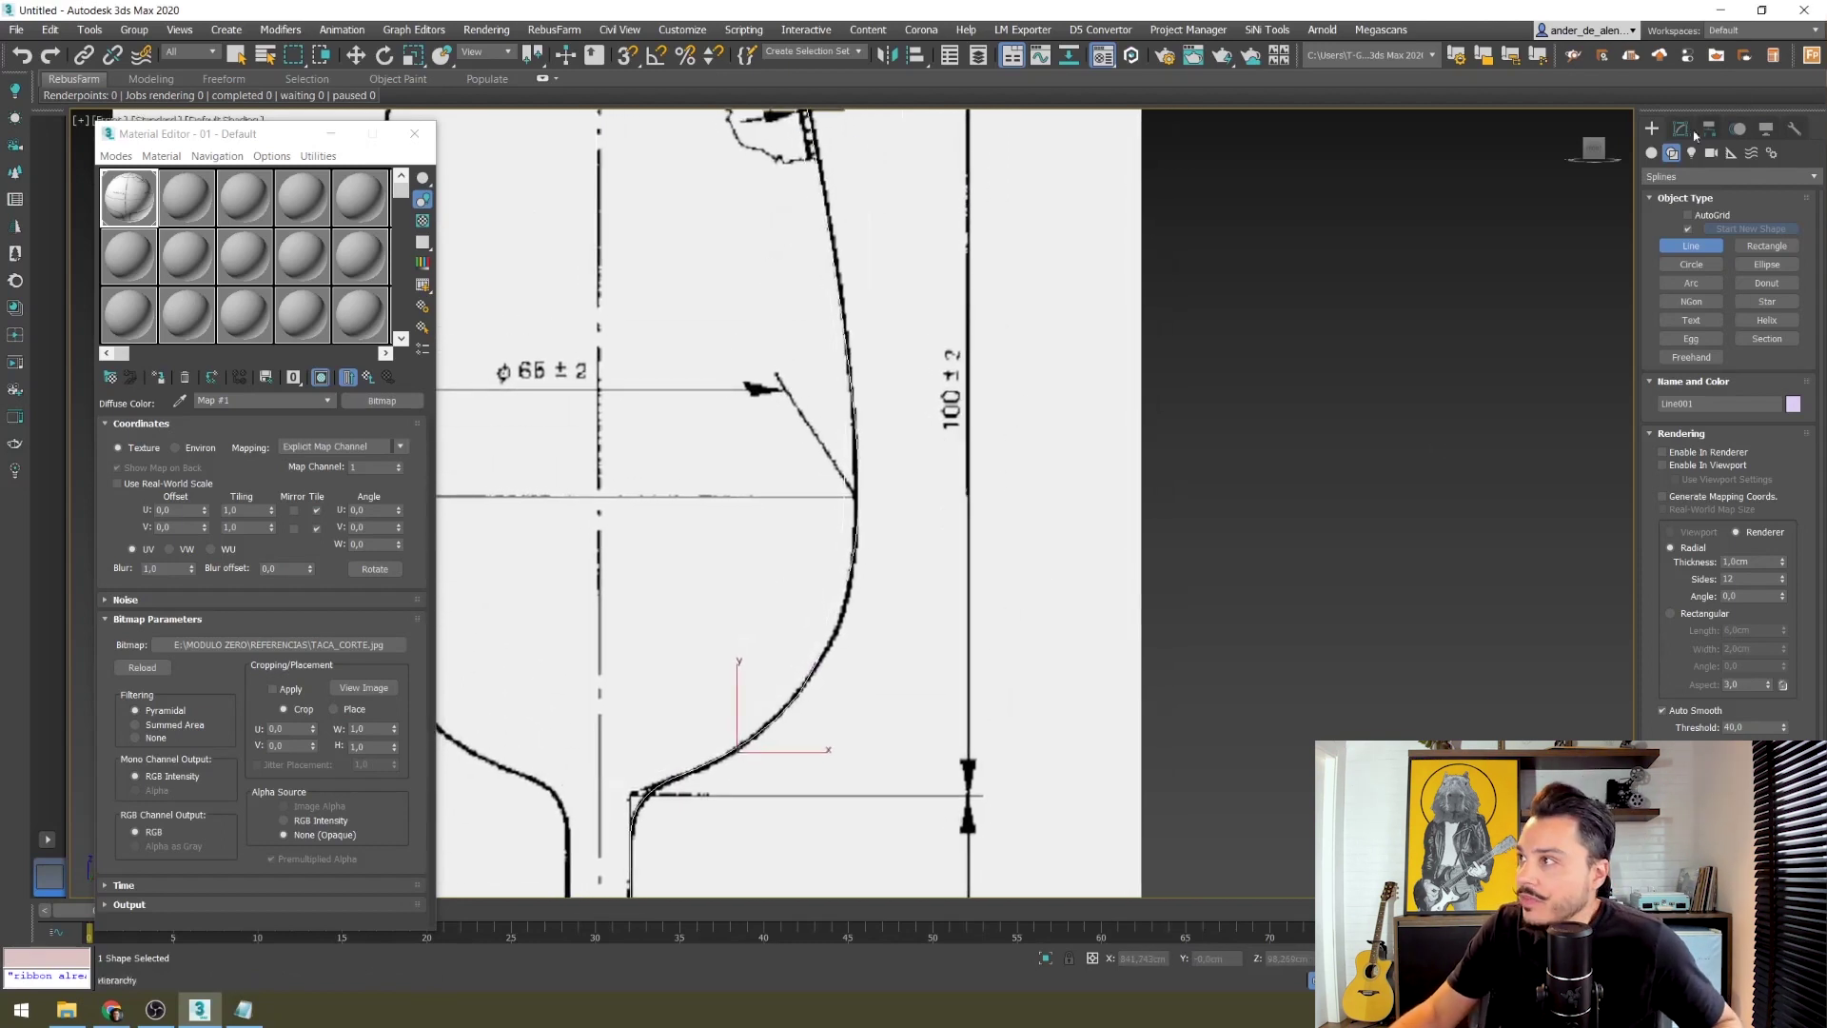
click(1681, 136)
Step: In Vertex mode, adjust the lower bowl vertex's Bezier handles to follow the drawn curve
click(1651, 201)
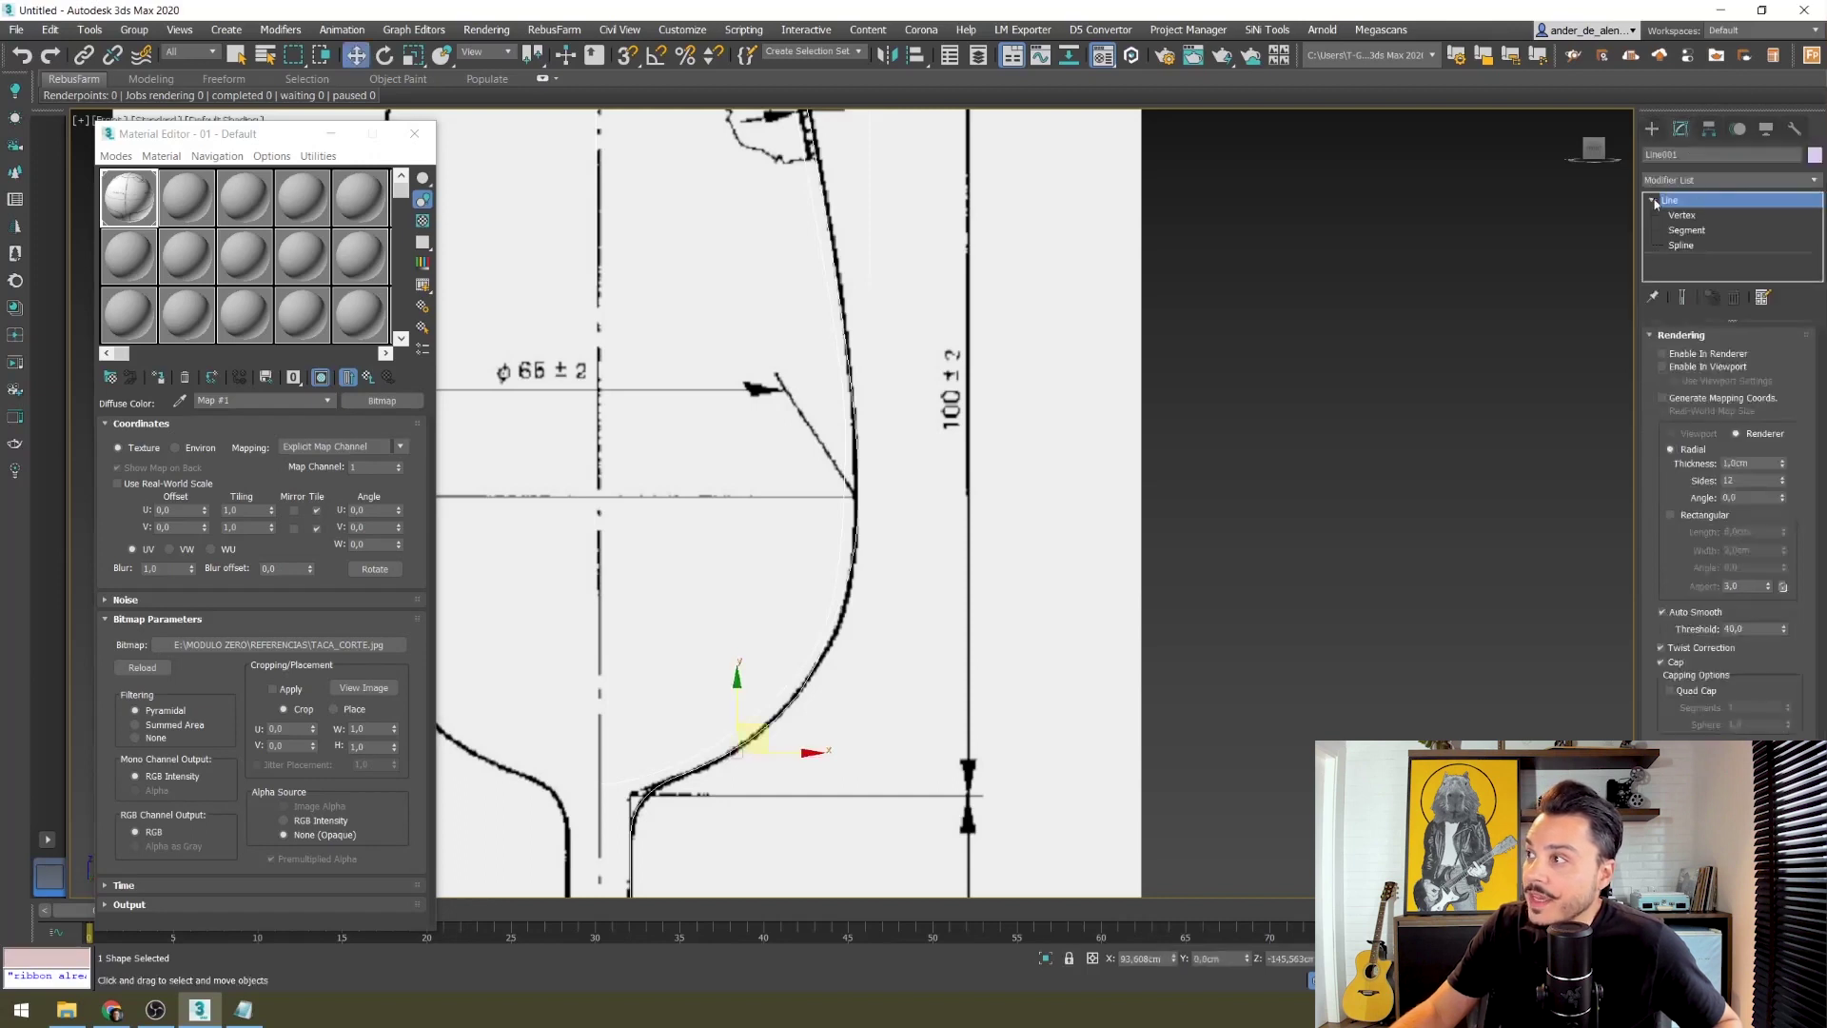
click(824, 668)
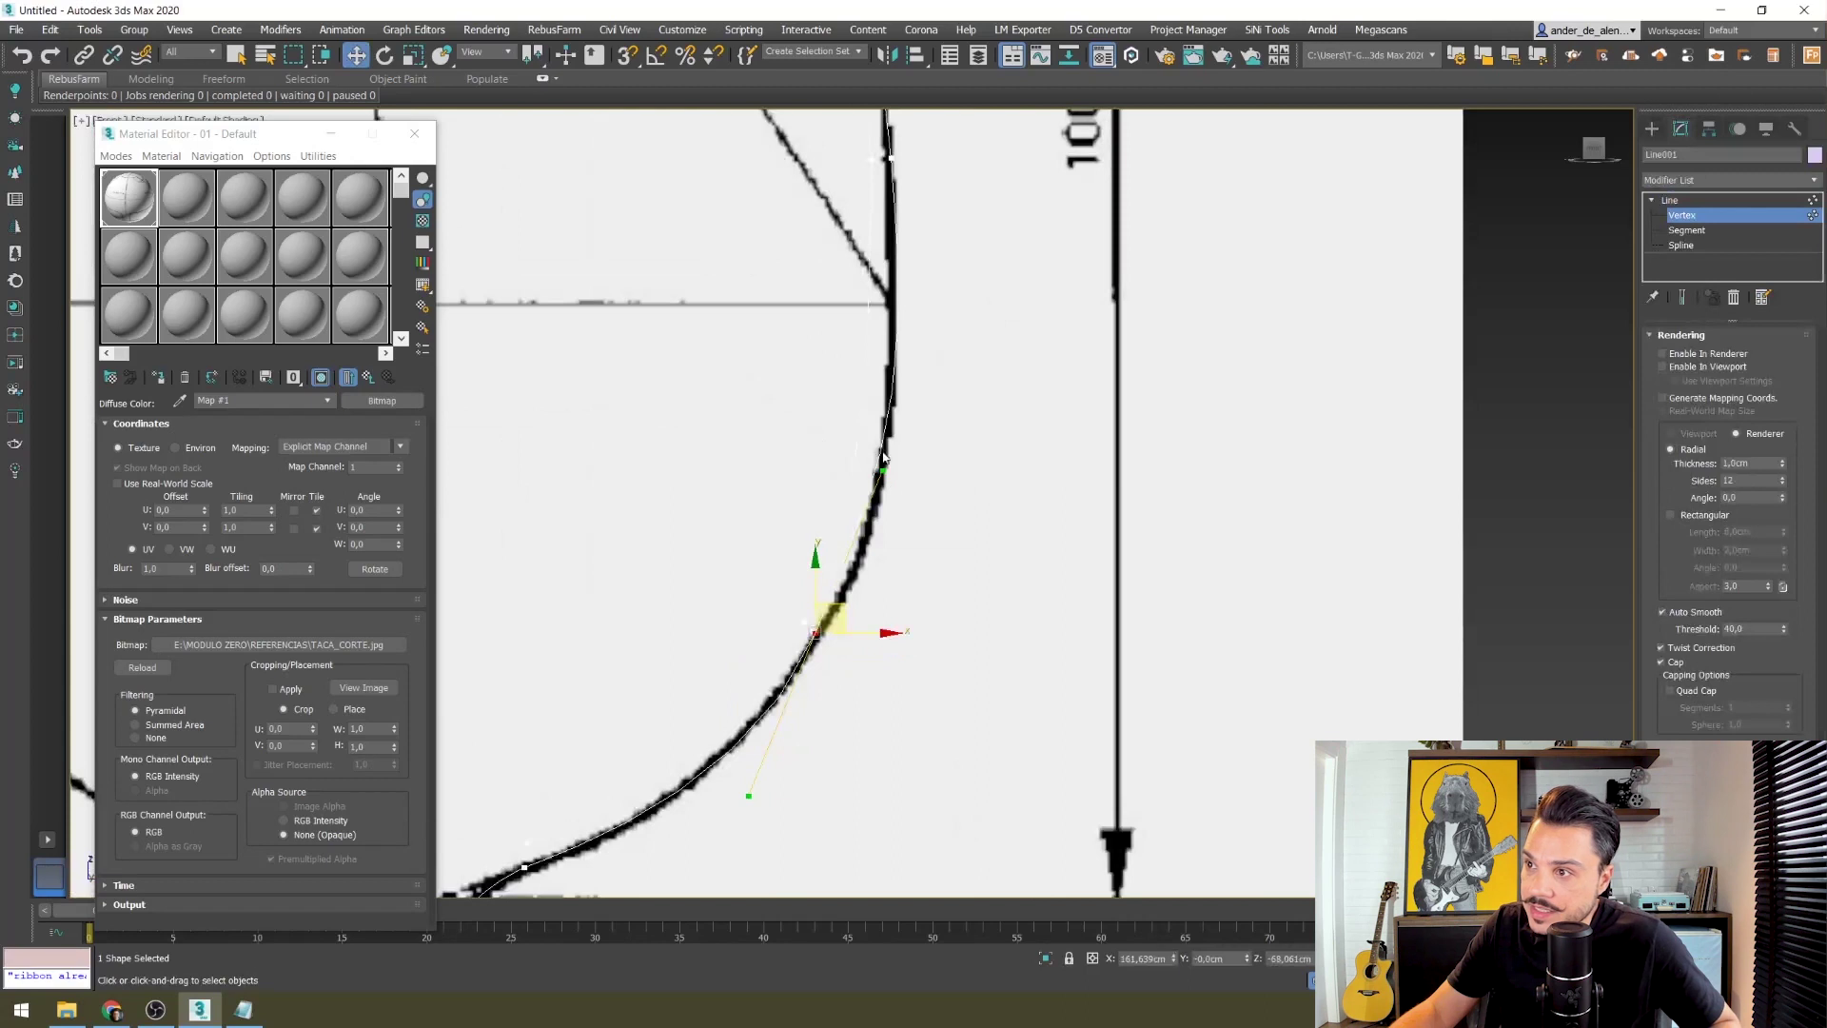
drag(883, 471, 900, 490)
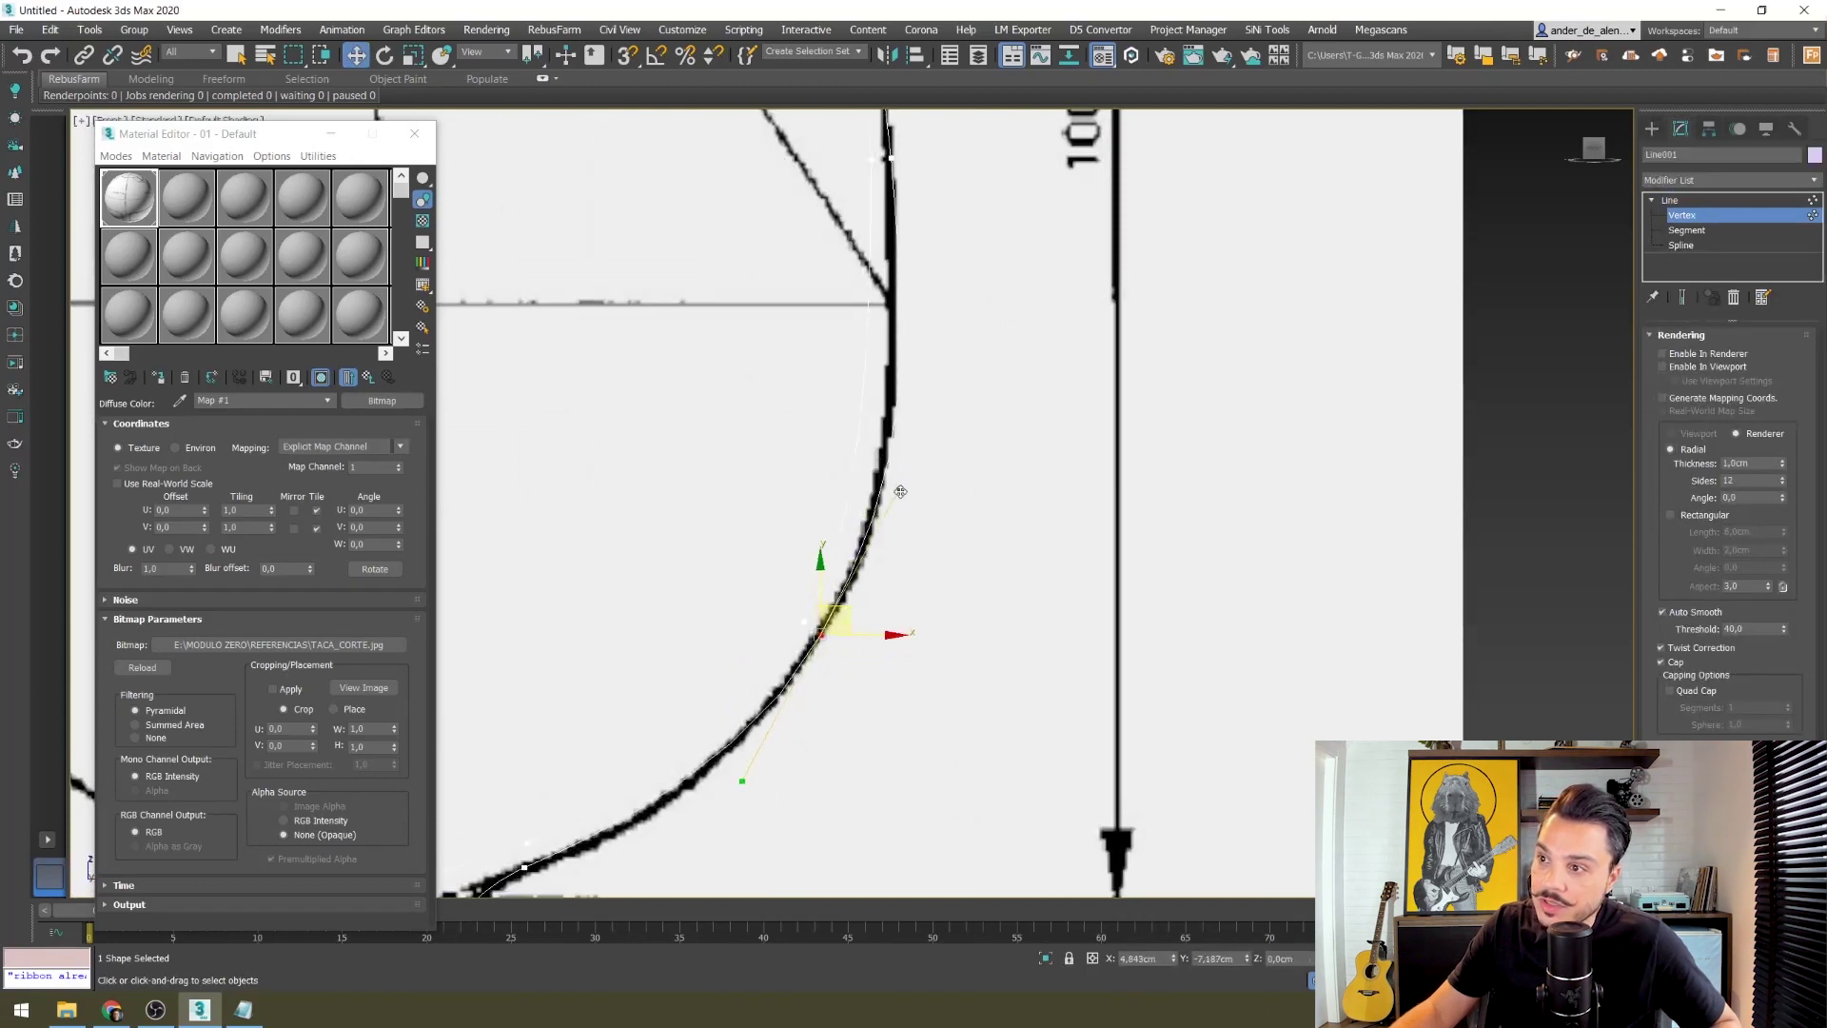
drag(830, 588, 862, 545)
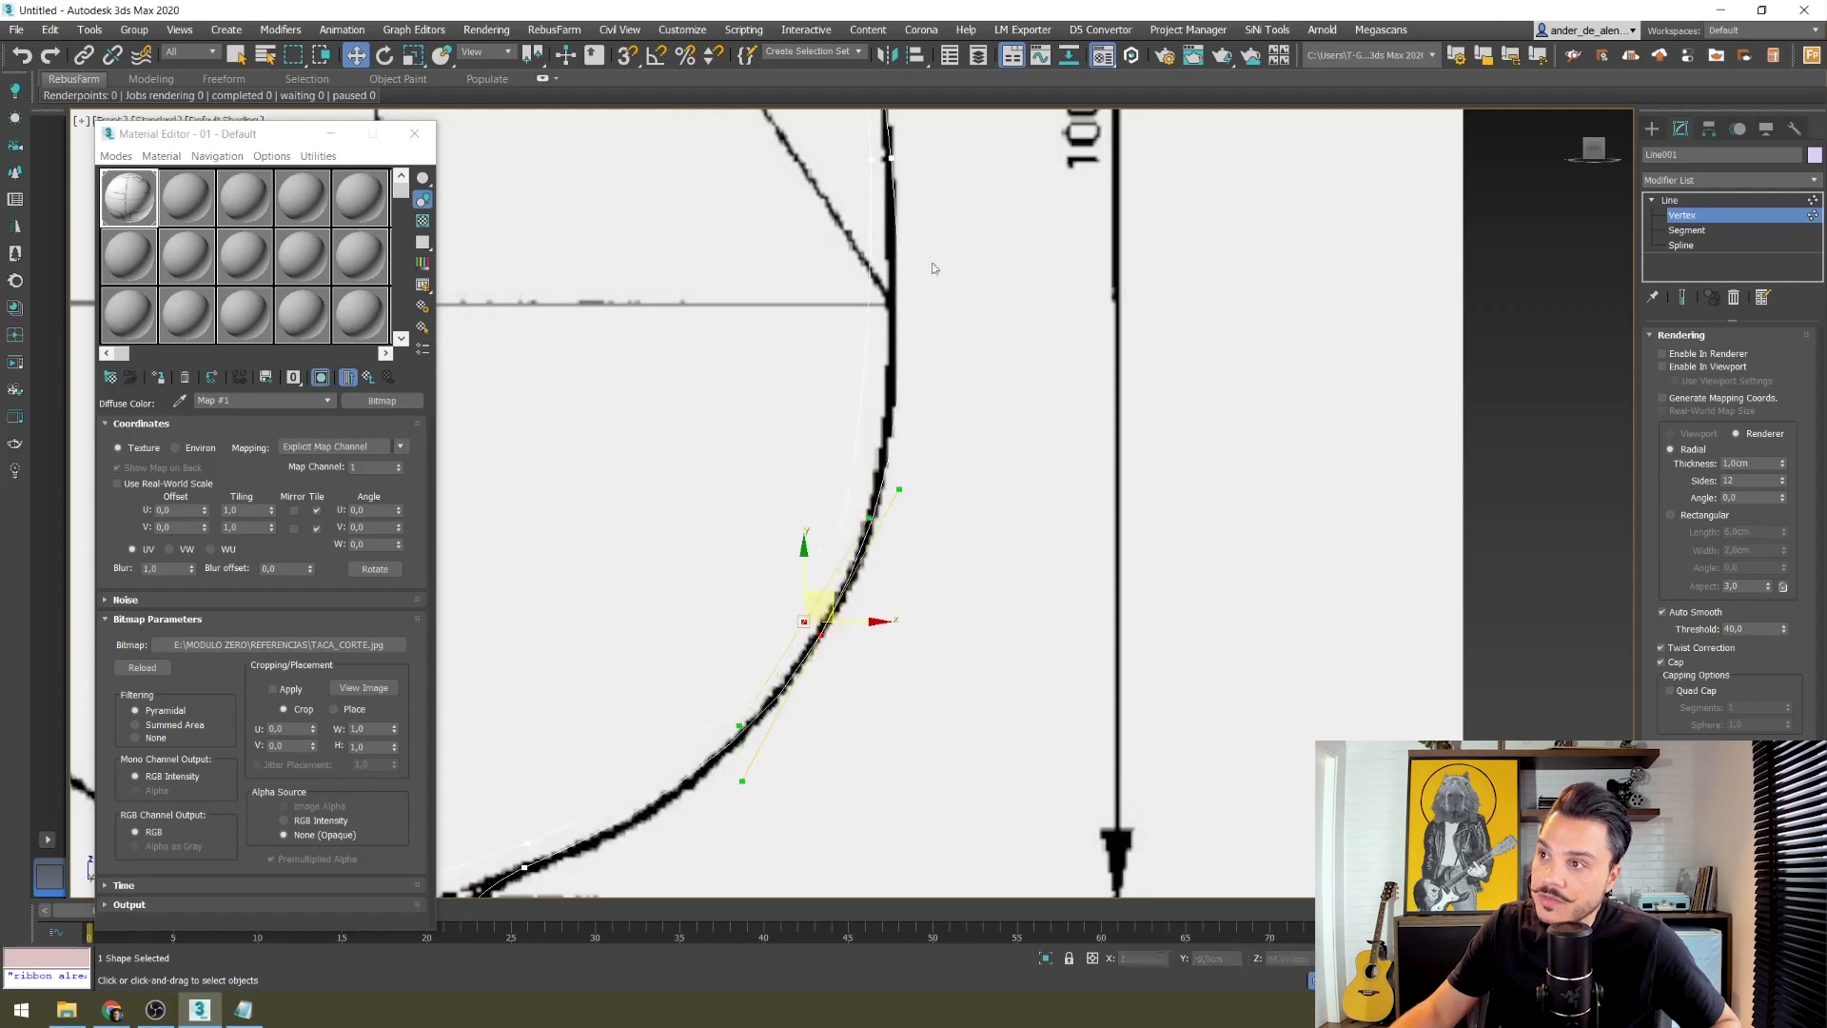
Step: Select the next vertex up the bowl and nudge it onto the drawn outline
middle_drag(910, 347, 893, 487)
click(850, 409)
drag(844, 543, 855, 547)
drag(848, 425, 873, 439)
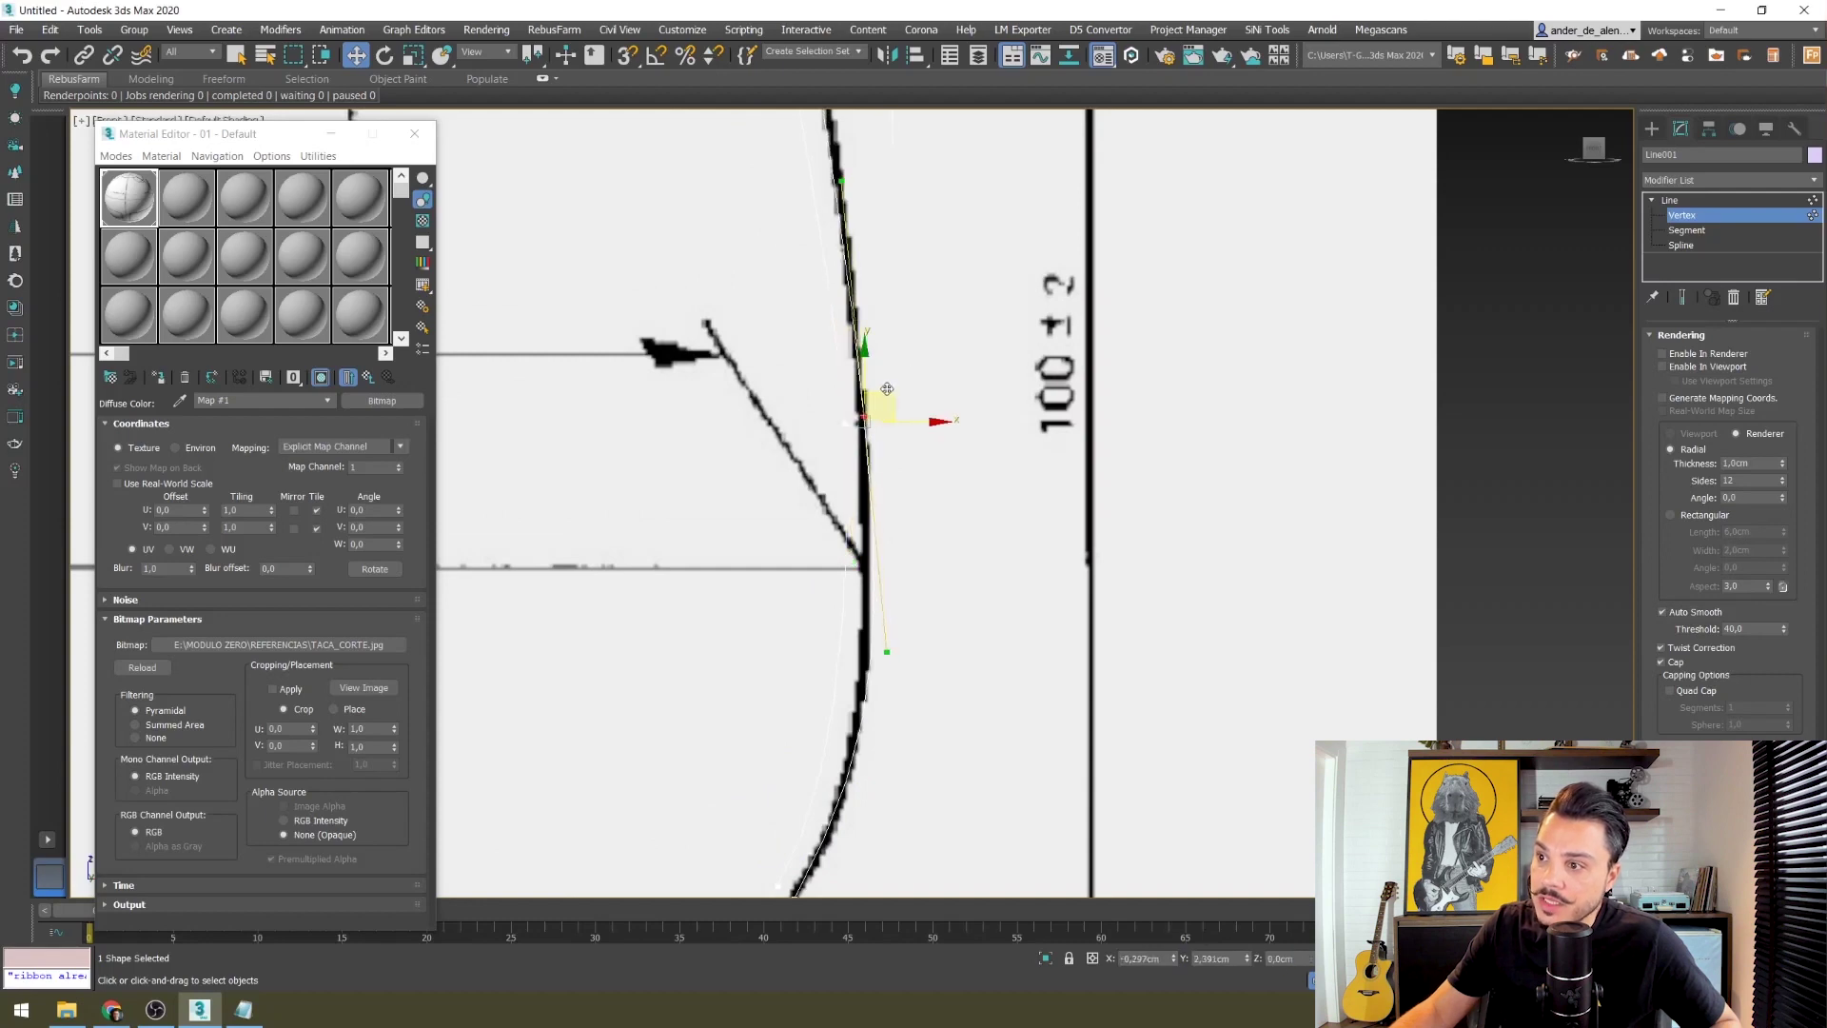
Step: Zoom and pan around the upper bowl to review the reshaped profile against the drawing
middle_drag(900, 337, 915, 523)
mouse_move(865, 111)
middle_down()
mouse_move(917, 281)
mouse_move(919, 643)
mouse_move(942, 172)
middle_up()
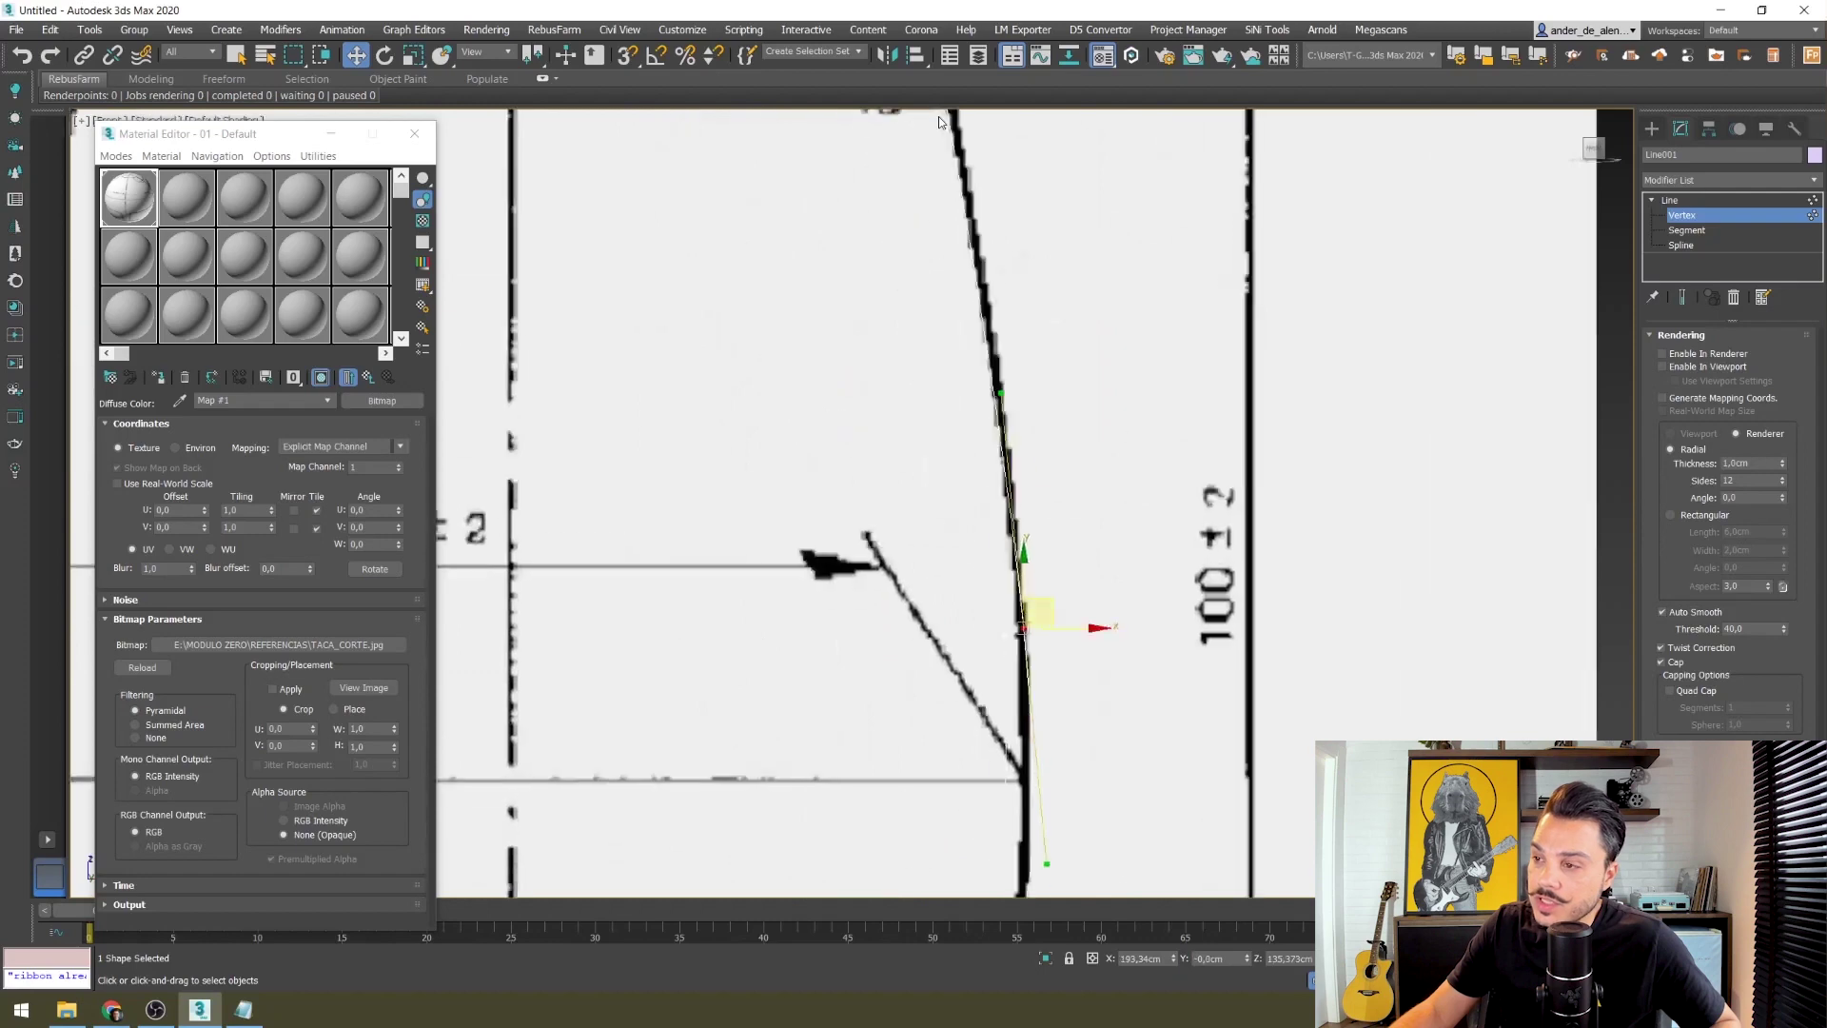
scroll(951, 746, down, 3)
scroll(998, 554, up, 3)
scroll(998, 554, down, 3)
scroll(952, 542, down, 2)
scroll(837, 523, up, 5)
scroll(798, 521, up, 3)
drag(798, 521, 692, 637)
scroll(810, 533, down, 2)
scroll(856, 619, down, 3)
scroll(936, 723, up, 2)
scroll(936, 675, up, 3)
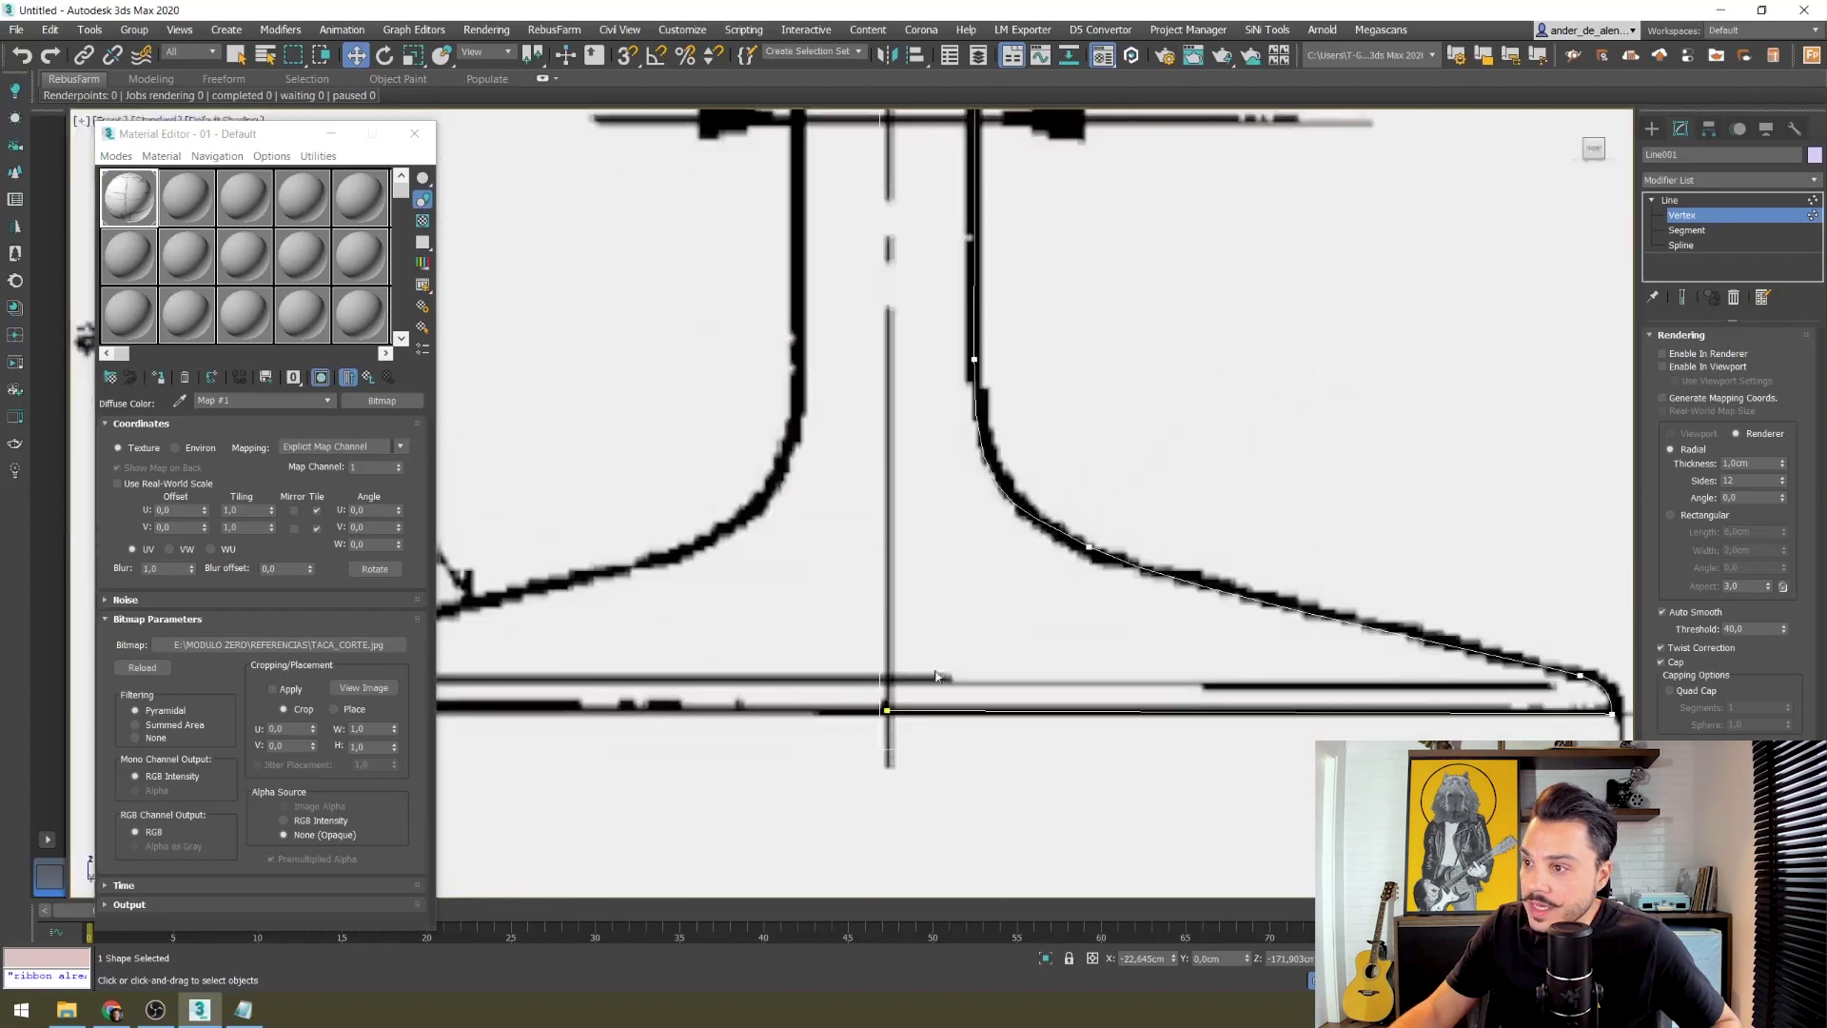
scroll(932, 695, up, 2)
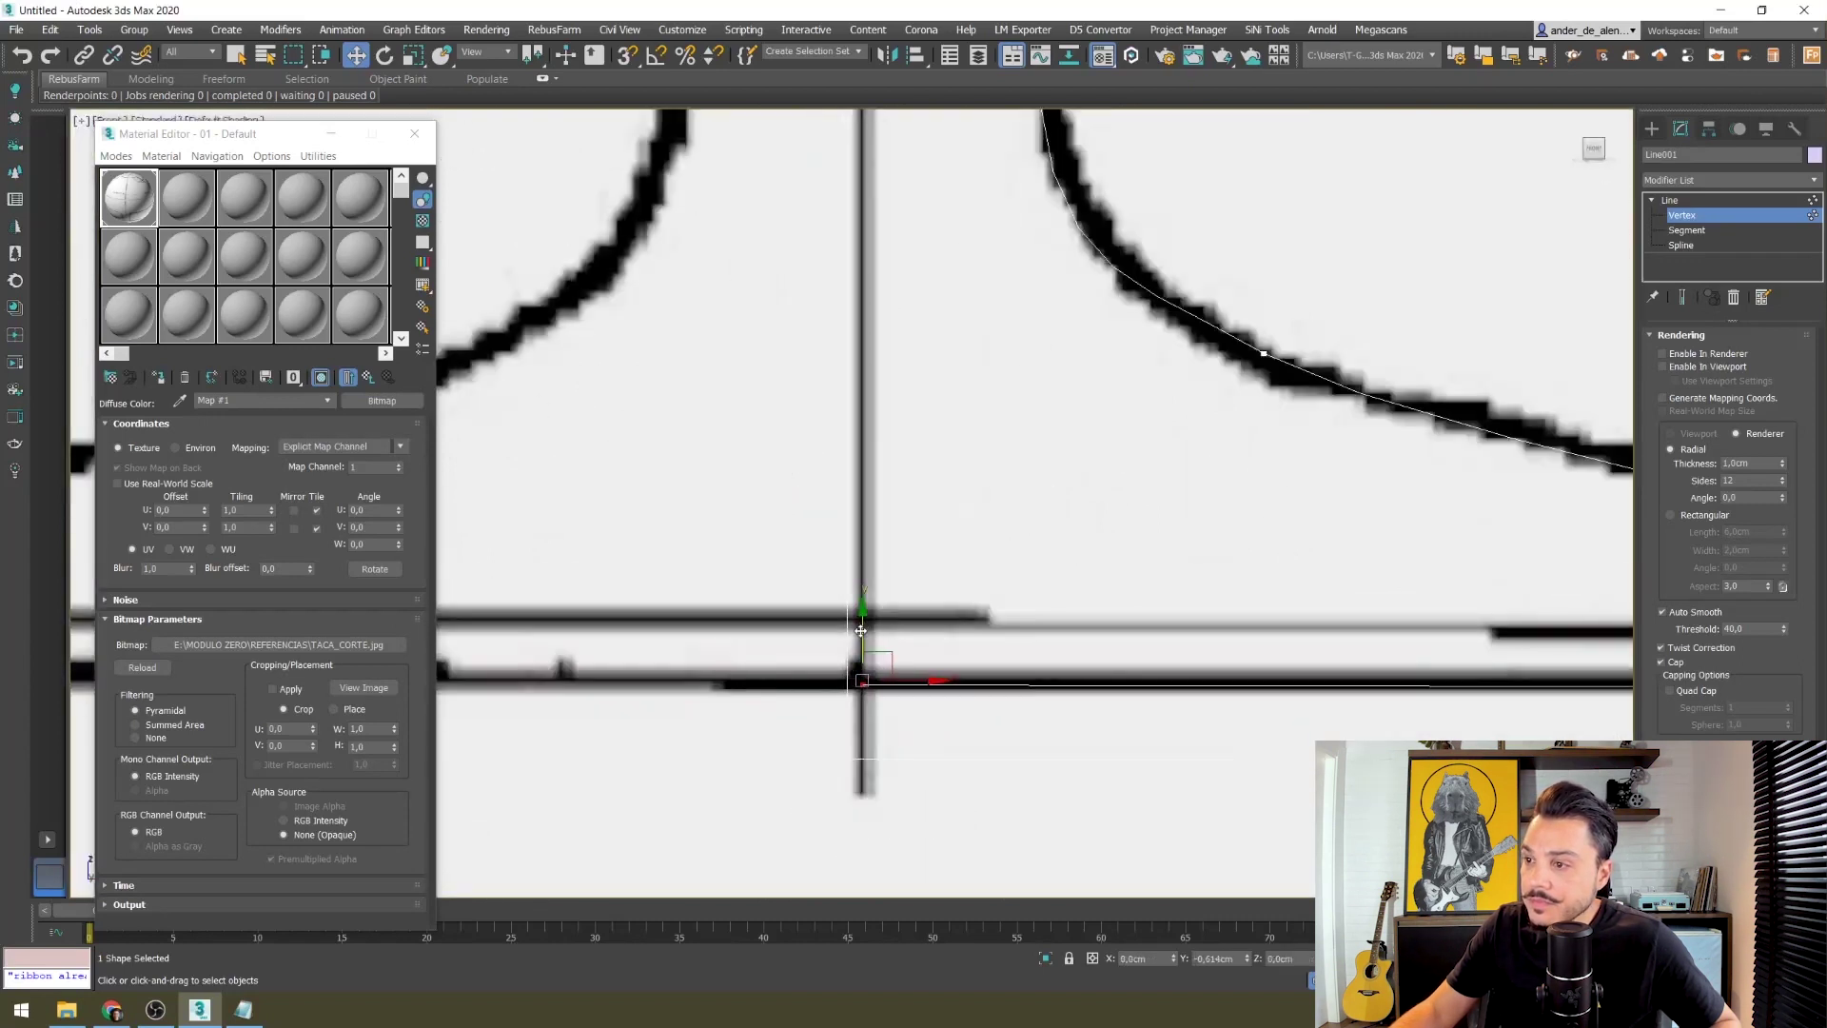
scroll(952, 571, down, 3)
scroll(989, 552, down, 3)
mouse_move(1284, 239)
middle_down()
mouse_move(1163, 727)
mouse_move(1160, 625)
middle_up()
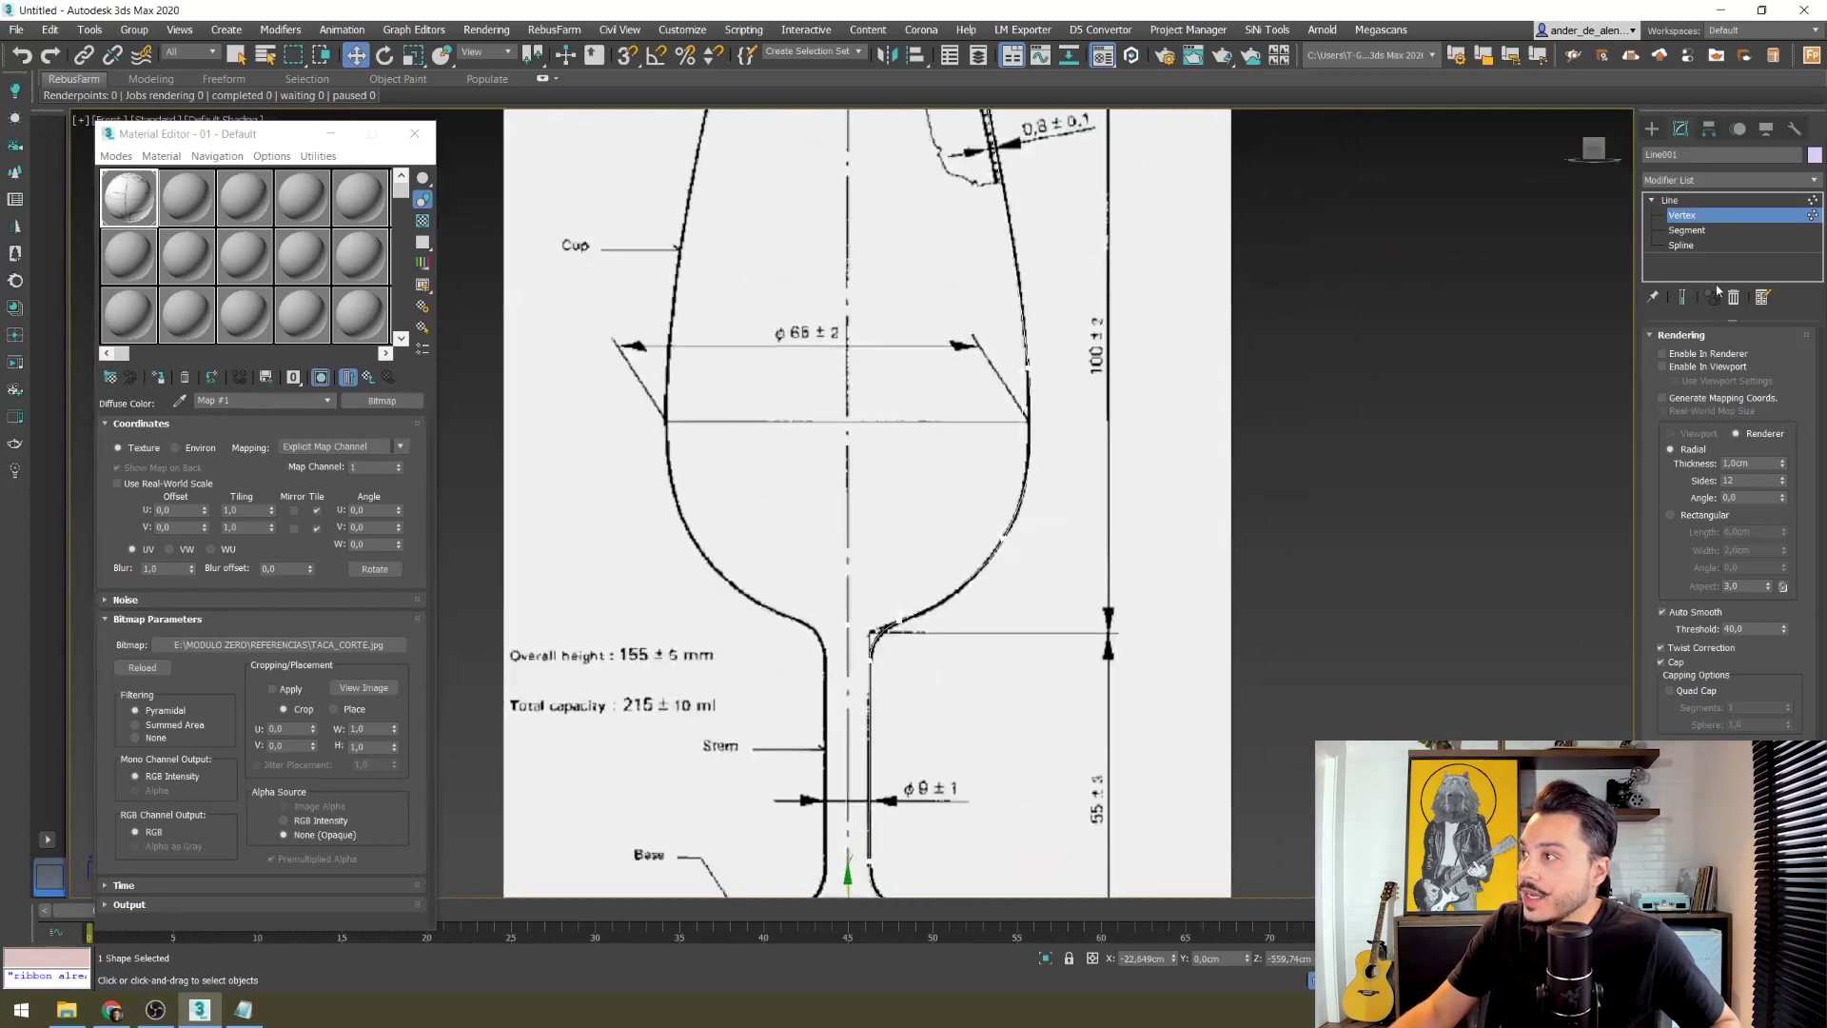
Step: Exit vertex editing, deselect the profile and select the reference drawing plane
click(1723, 223)
click(1326, 561)
scroll(1323, 556, down, 5)
middle_drag(1314, 517, 1283, 521)
click(1237, 514)
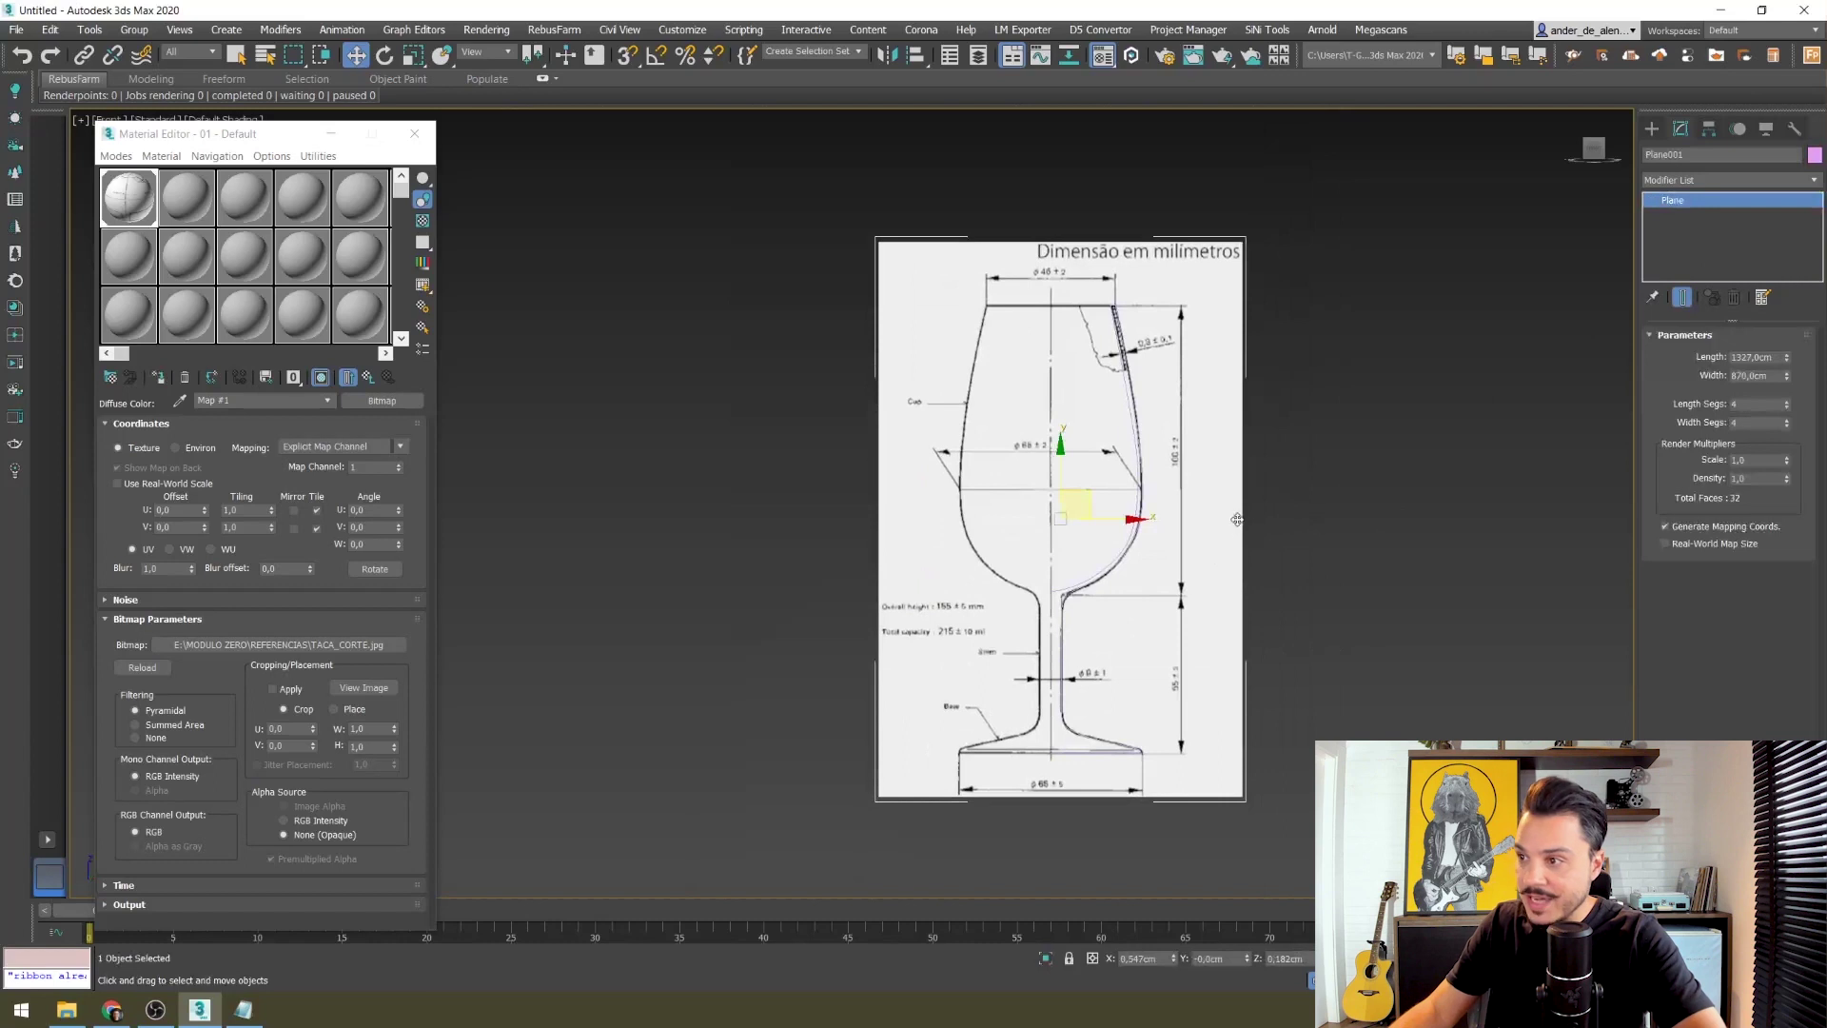
Step: Delete the reference drawing plane and select the Line001 profile
key(Delete)
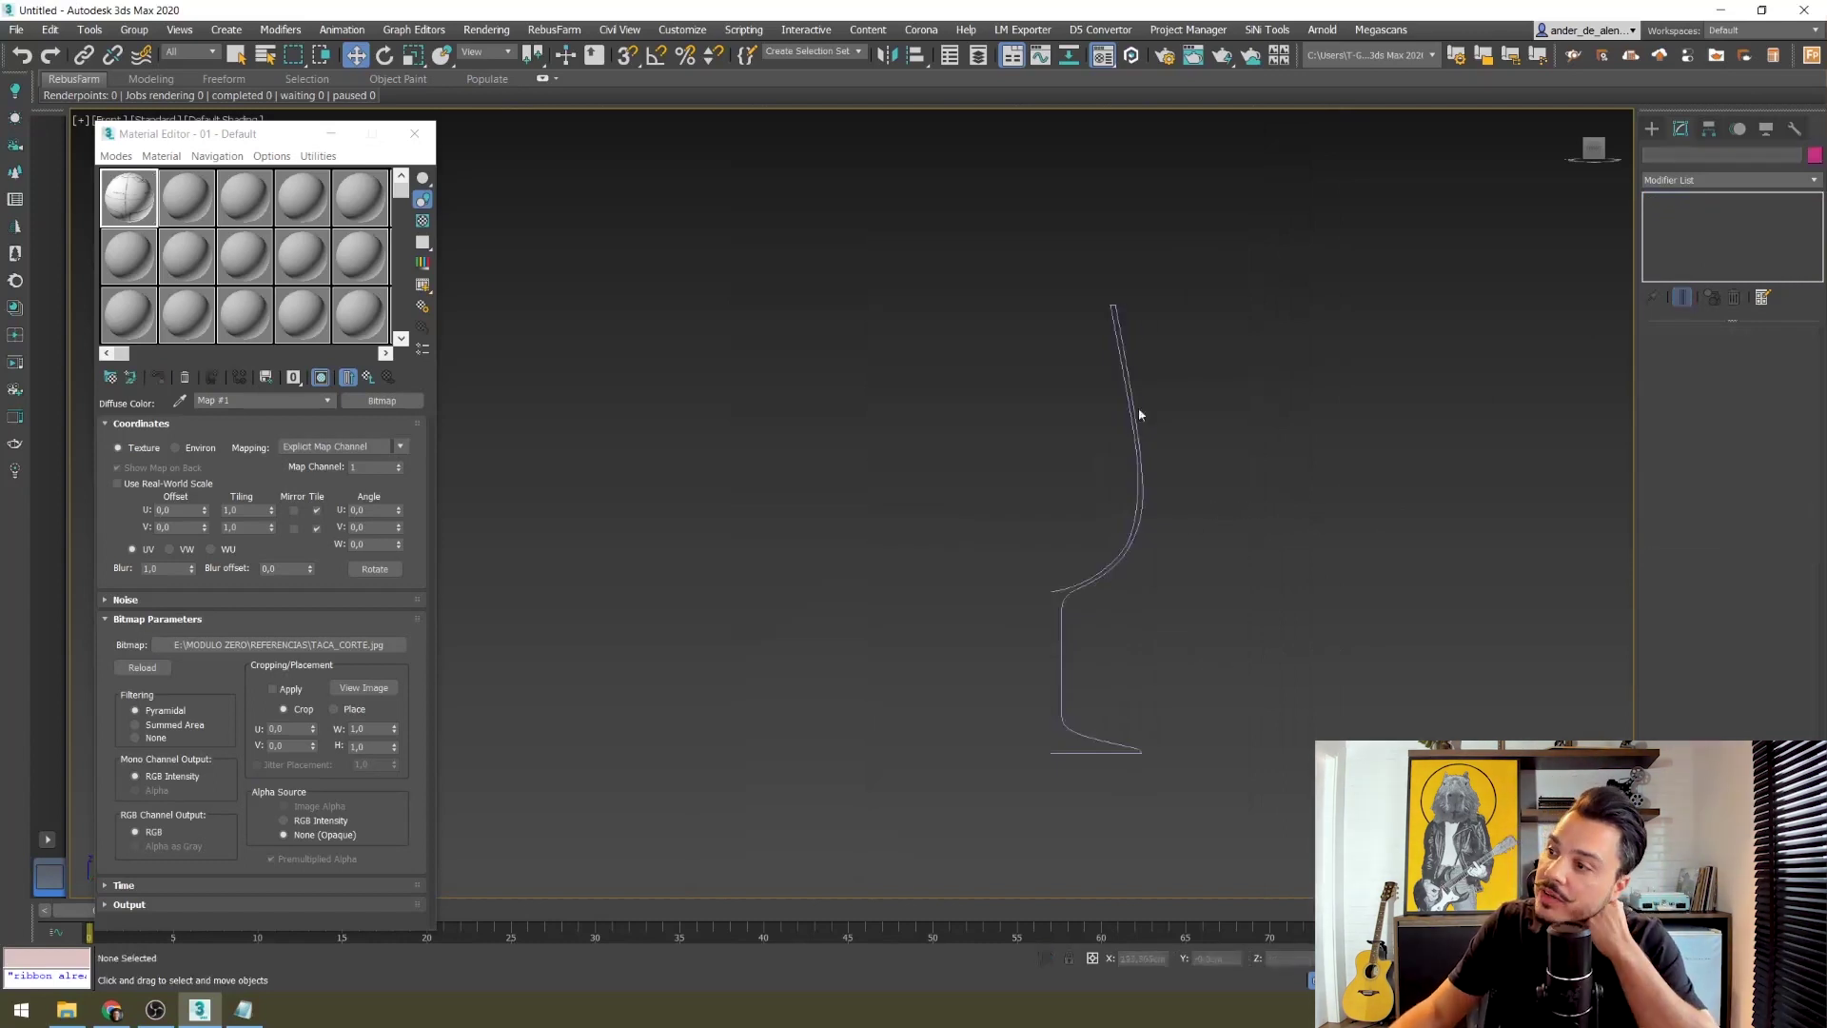
middle_drag(1203, 644, 1174, 653)
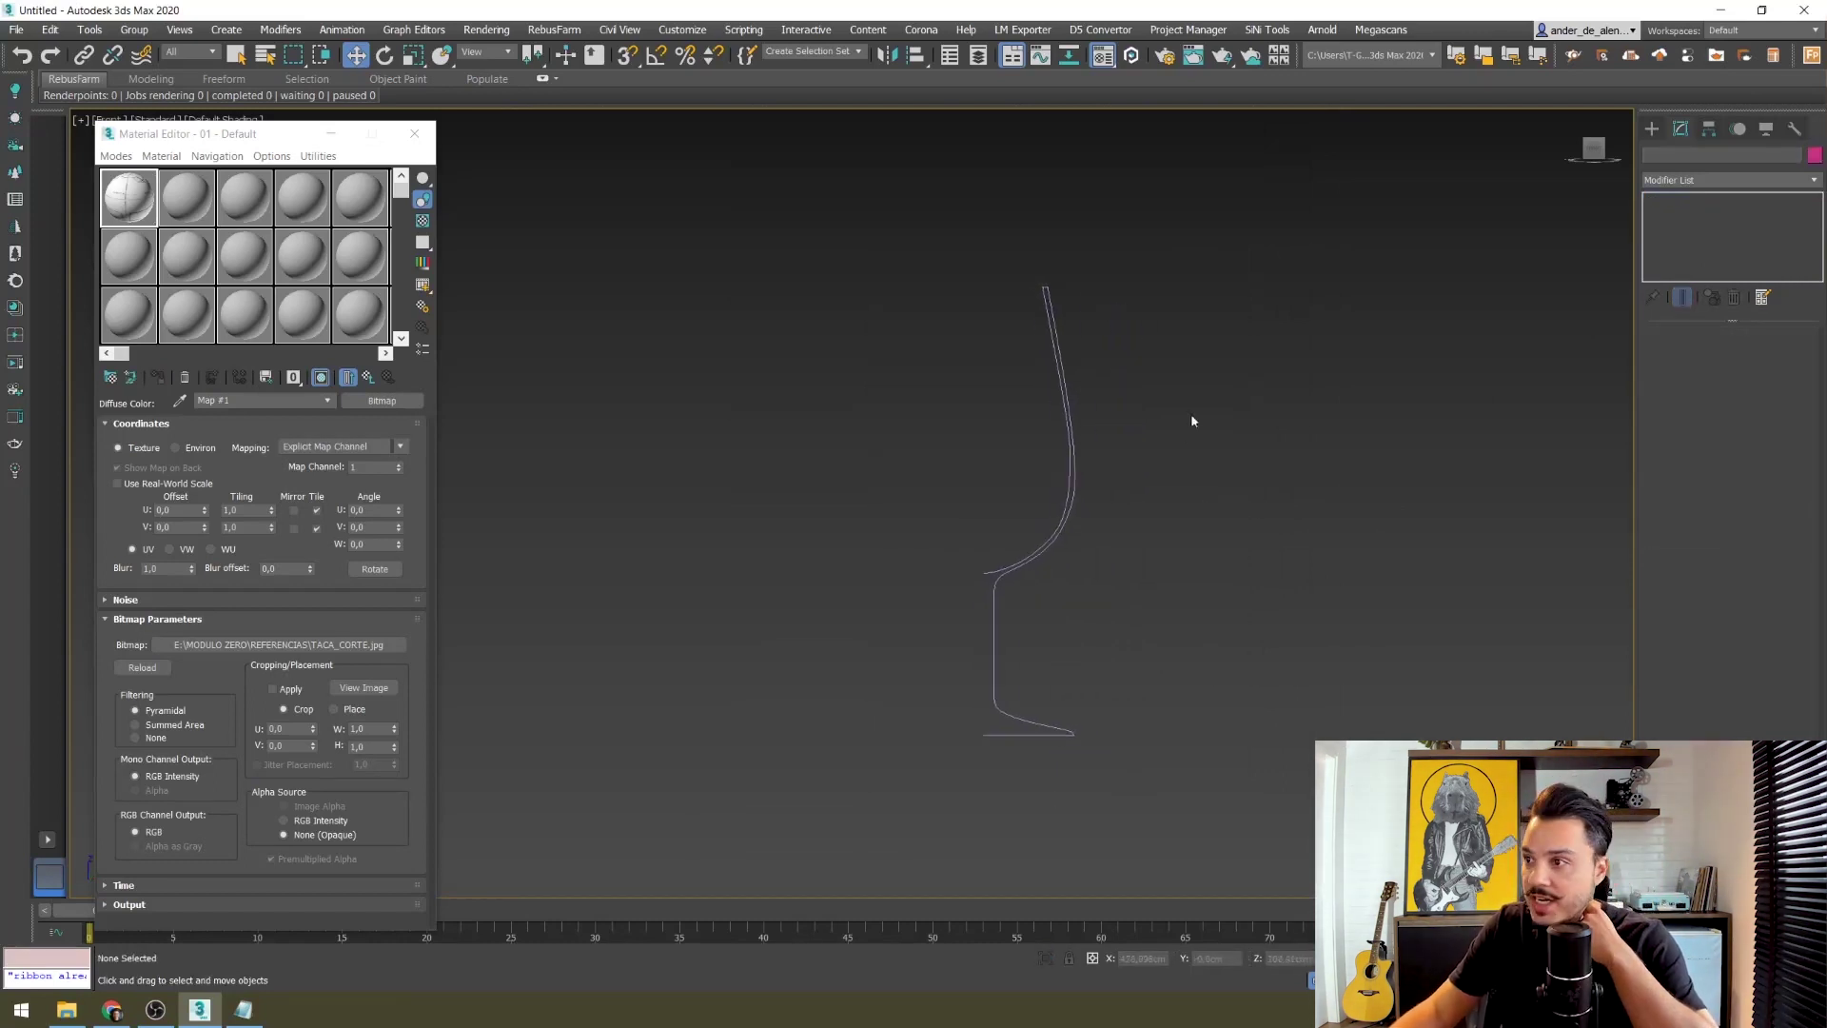
key(ctrl+a)
scroll(1140, 505, up, 4)
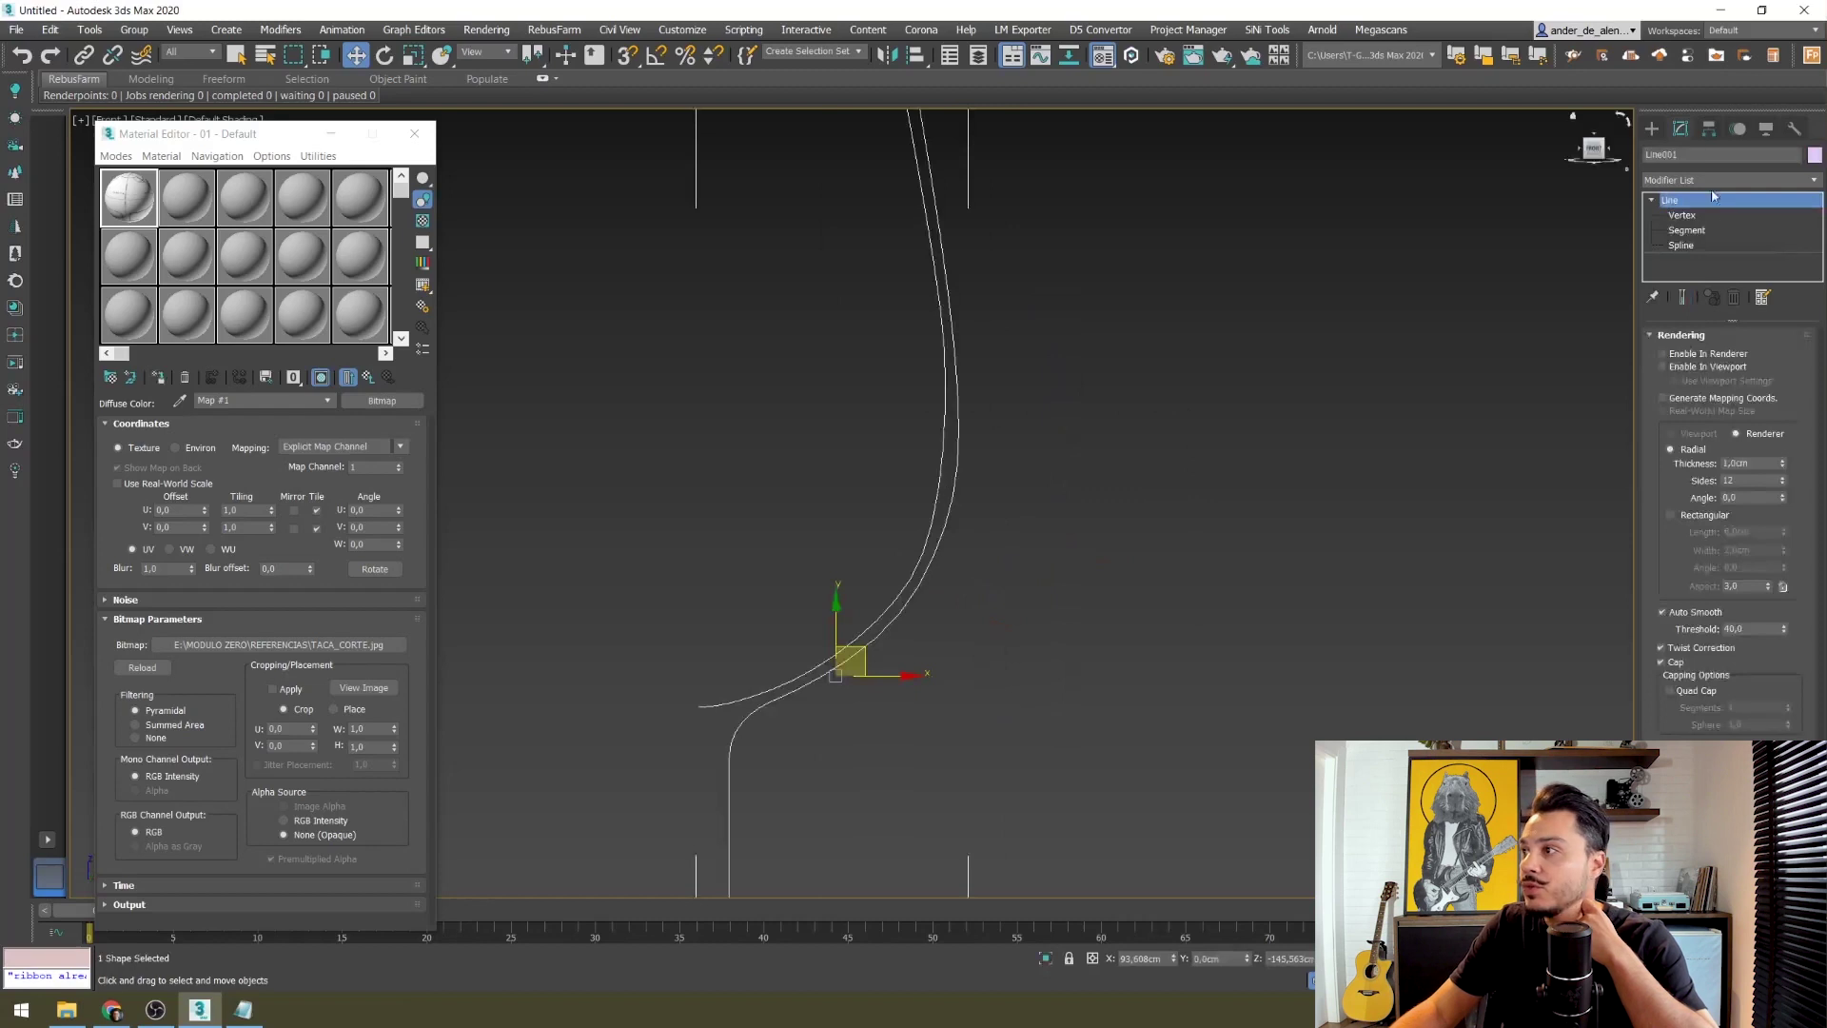
Step: In Vertex mode, nudge the upper bowl vertex up-right and reshape its curve
click(1682, 215)
scroll(933, 307, up, 2)
click(925, 296)
drag(952, 275, 955, 273)
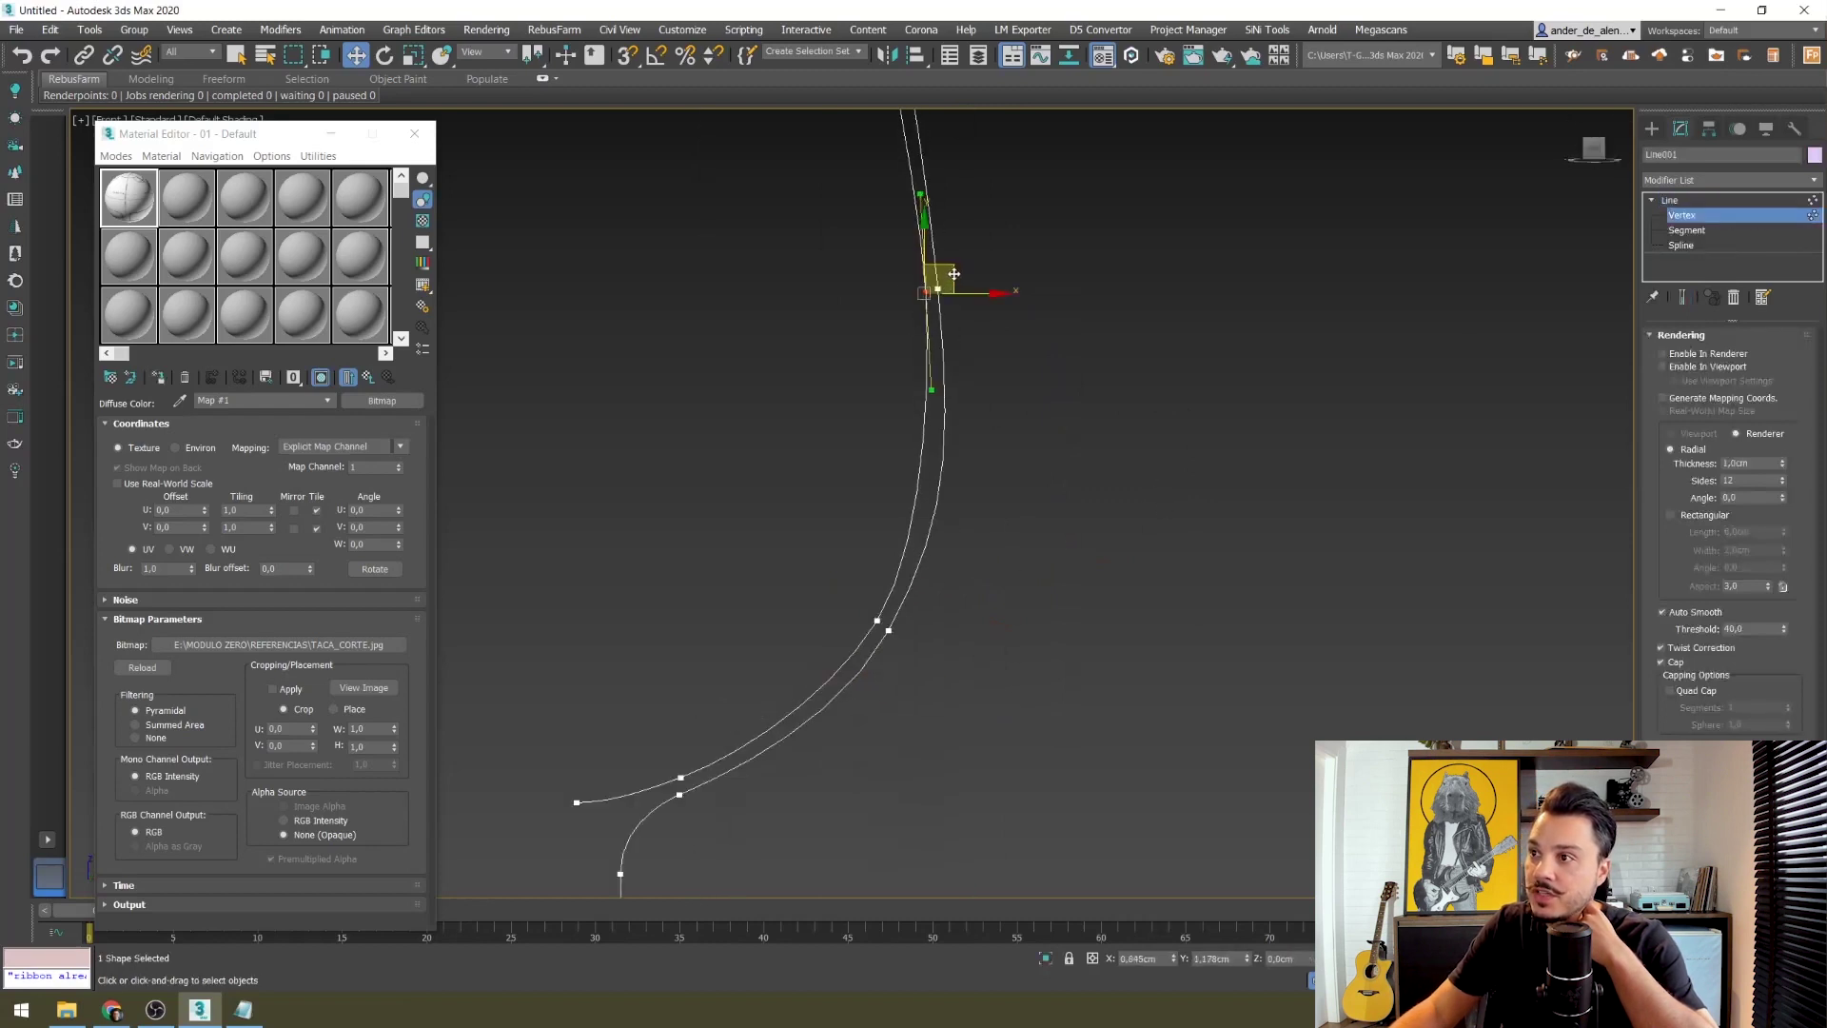
drag(931, 394, 941, 410)
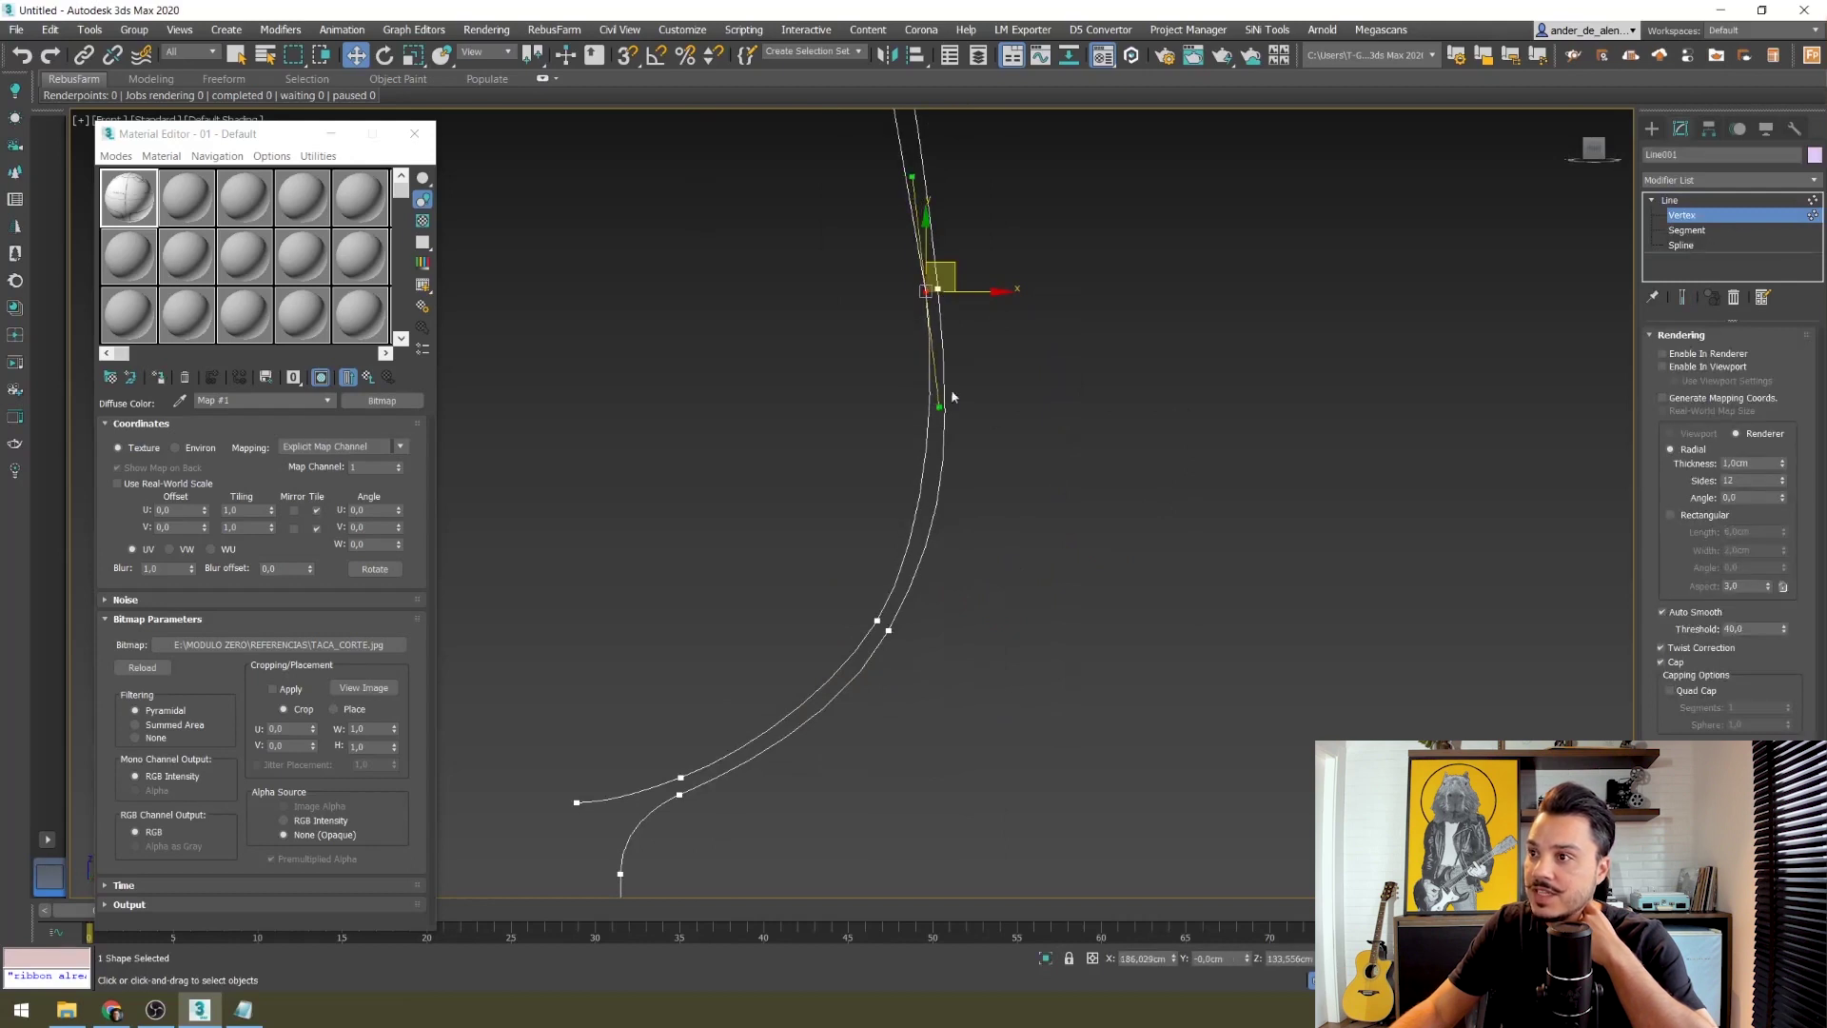
scroll(1032, 398, down, 2)
scroll(1032, 398, down, 2)
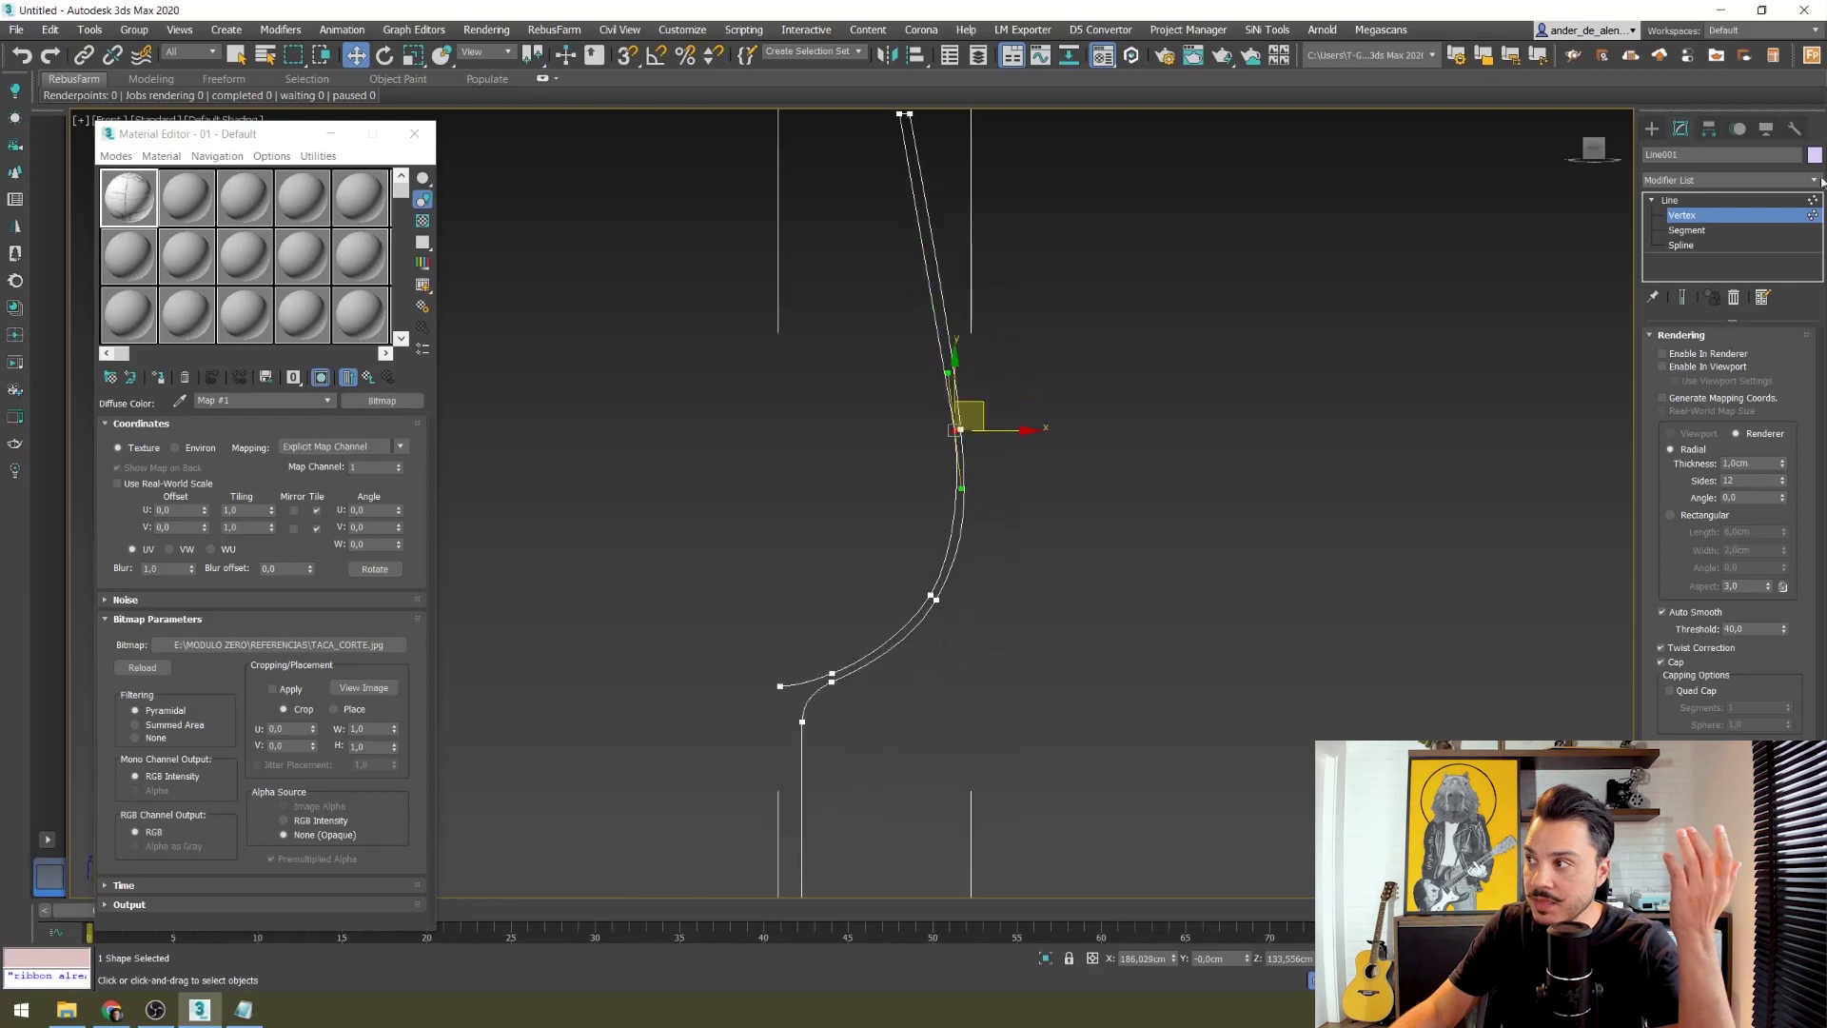
Step: Exit vertex editing, reselect Line001 as a whole and frame it in the view
click(1737, 219)
click(1100, 556)
scroll(1140, 460, down, 2)
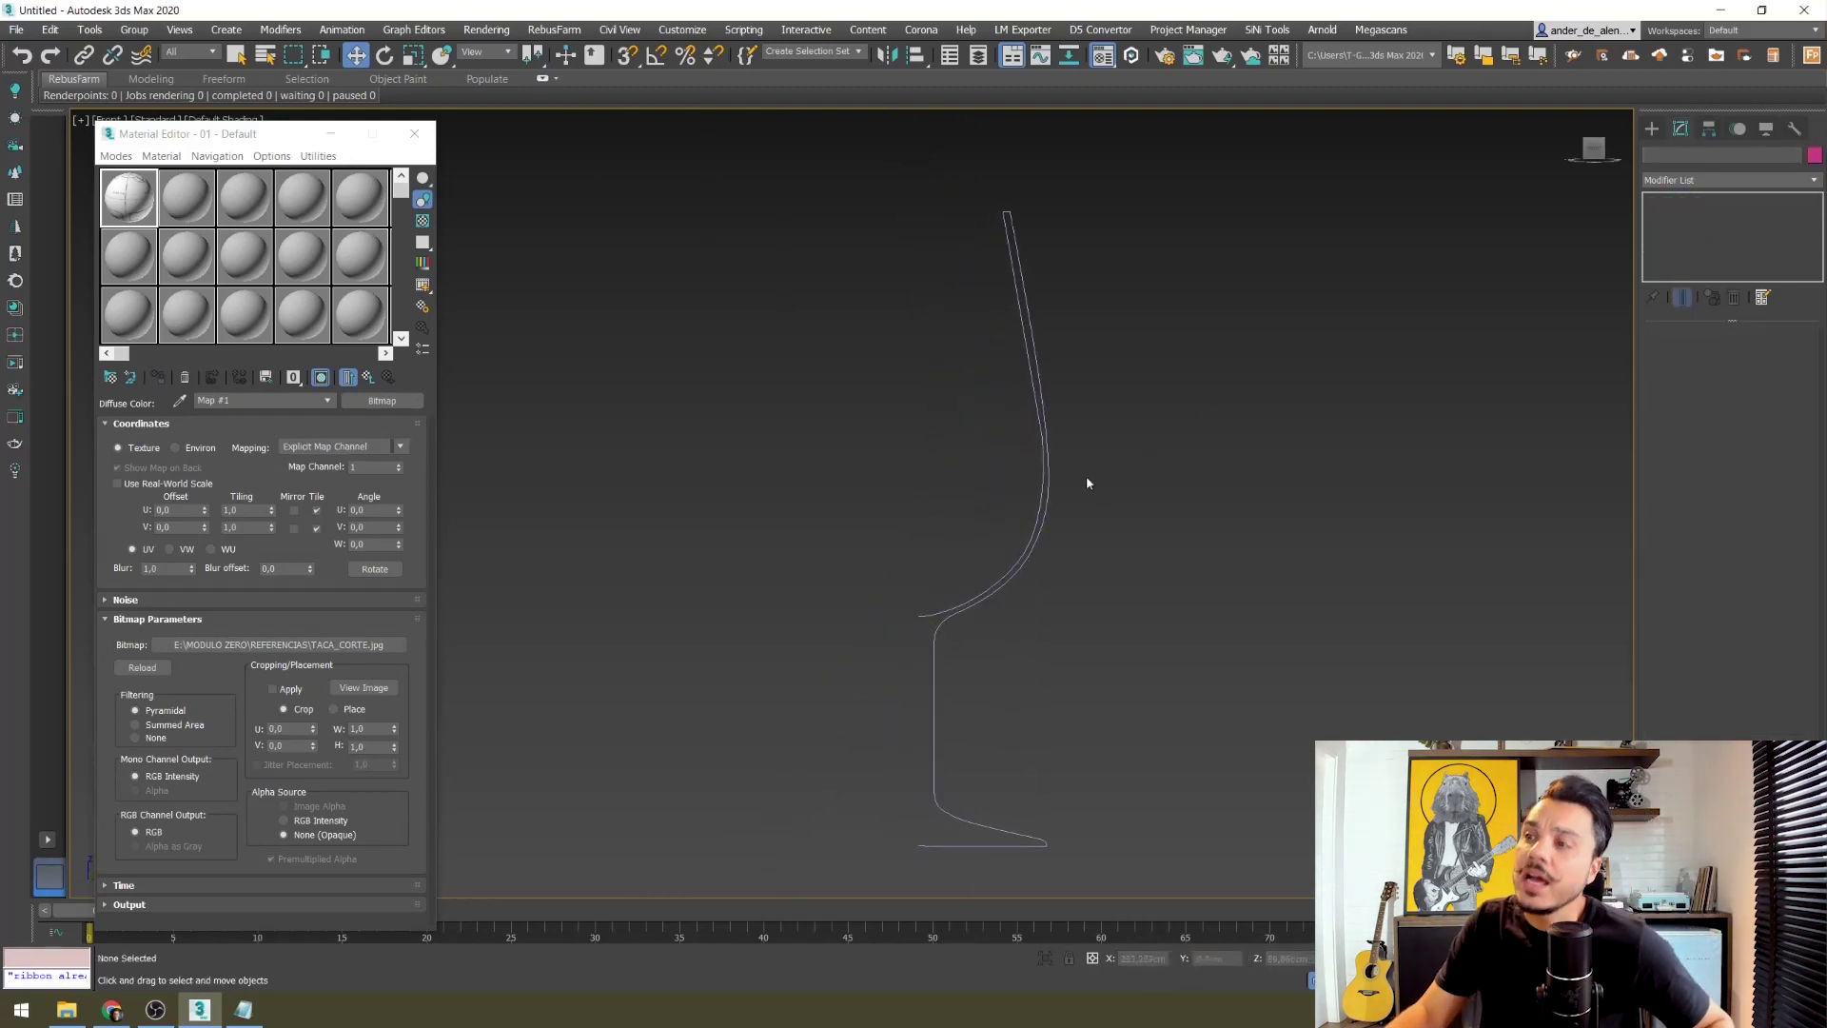
click(1030, 557)
middle_drag(1052, 599, 1045, 501)
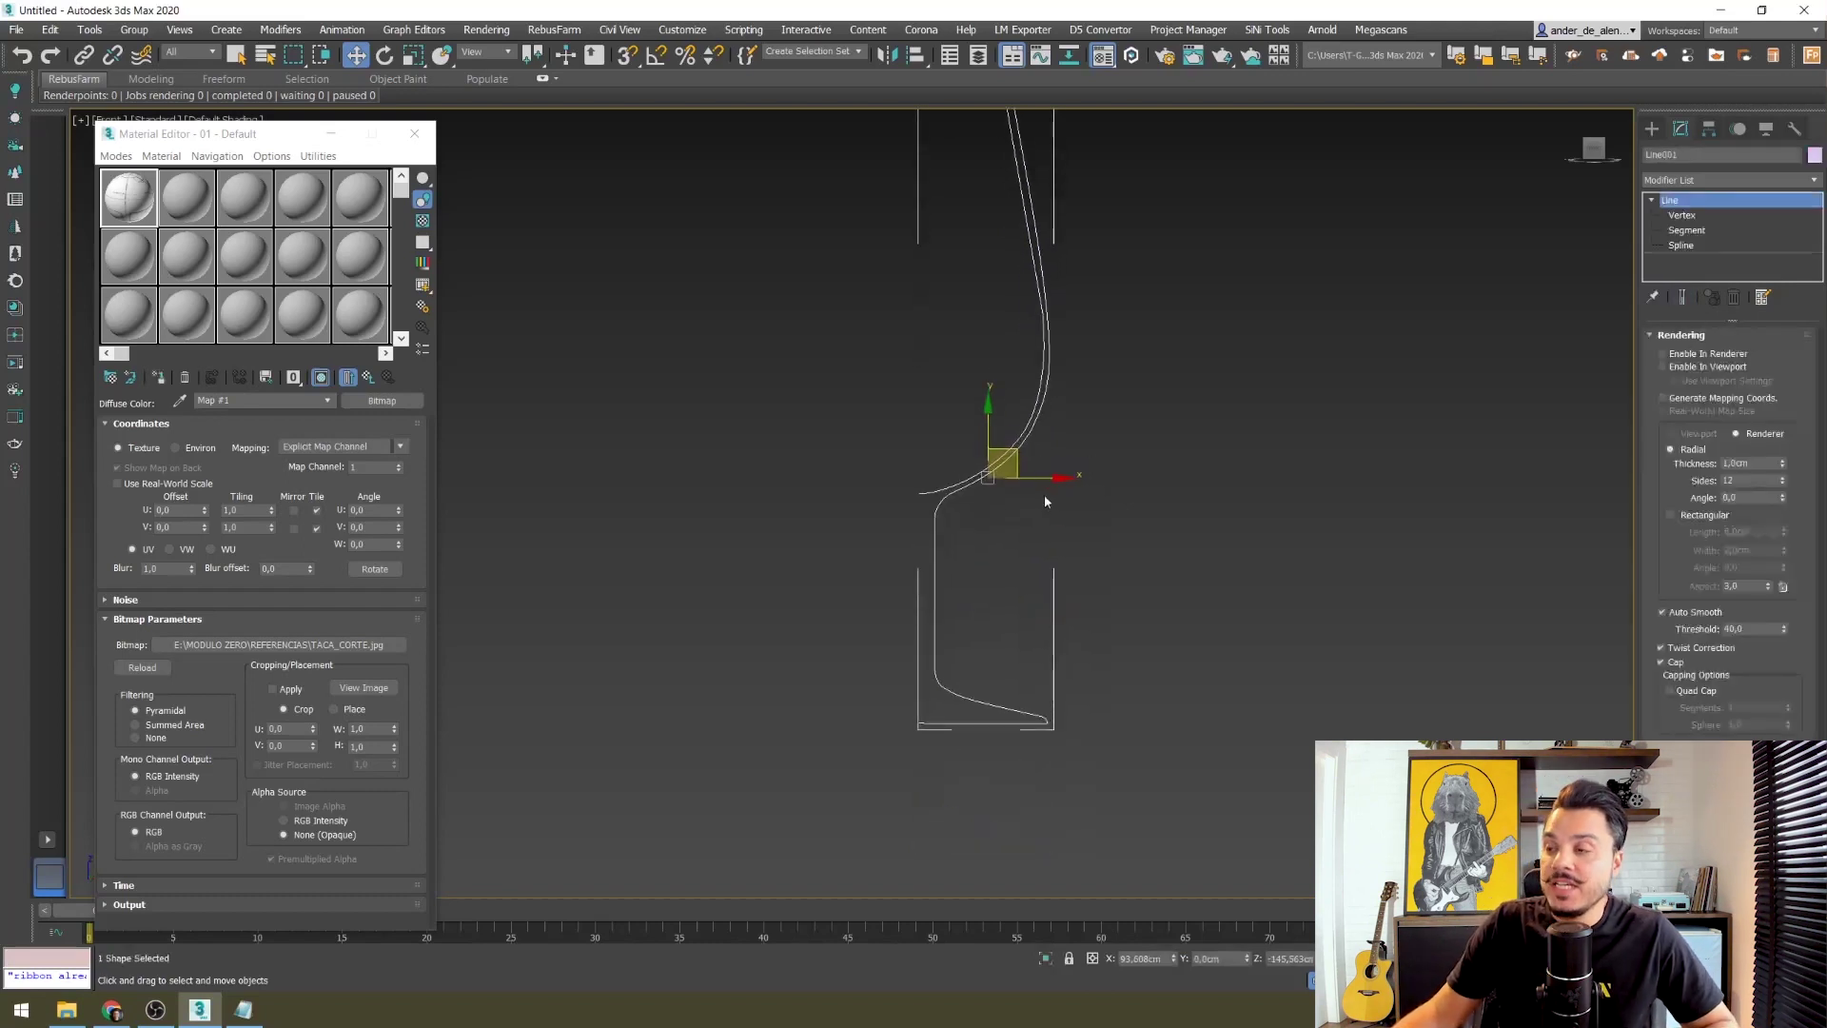
scroll(971, 494, up, 3)
scroll(971, 495, down, 3)
middle_drag(1068, 462, 1078, 544)
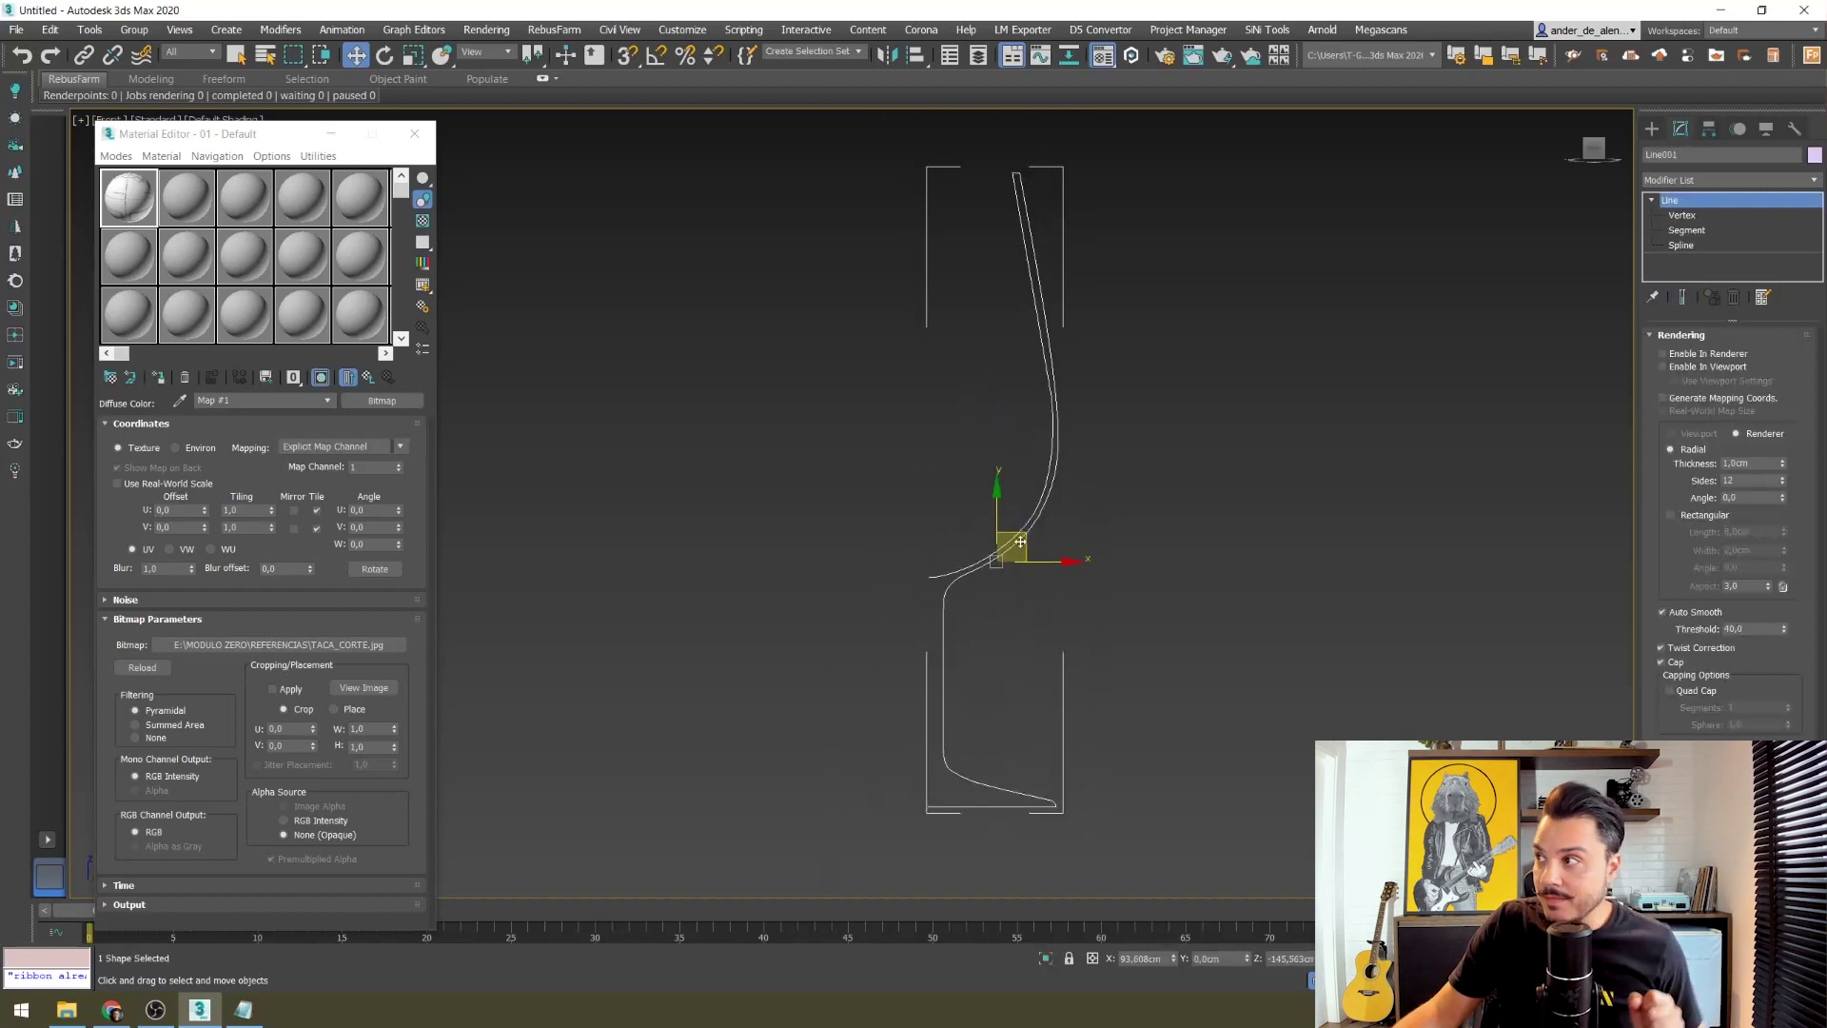
click(1738, 129)
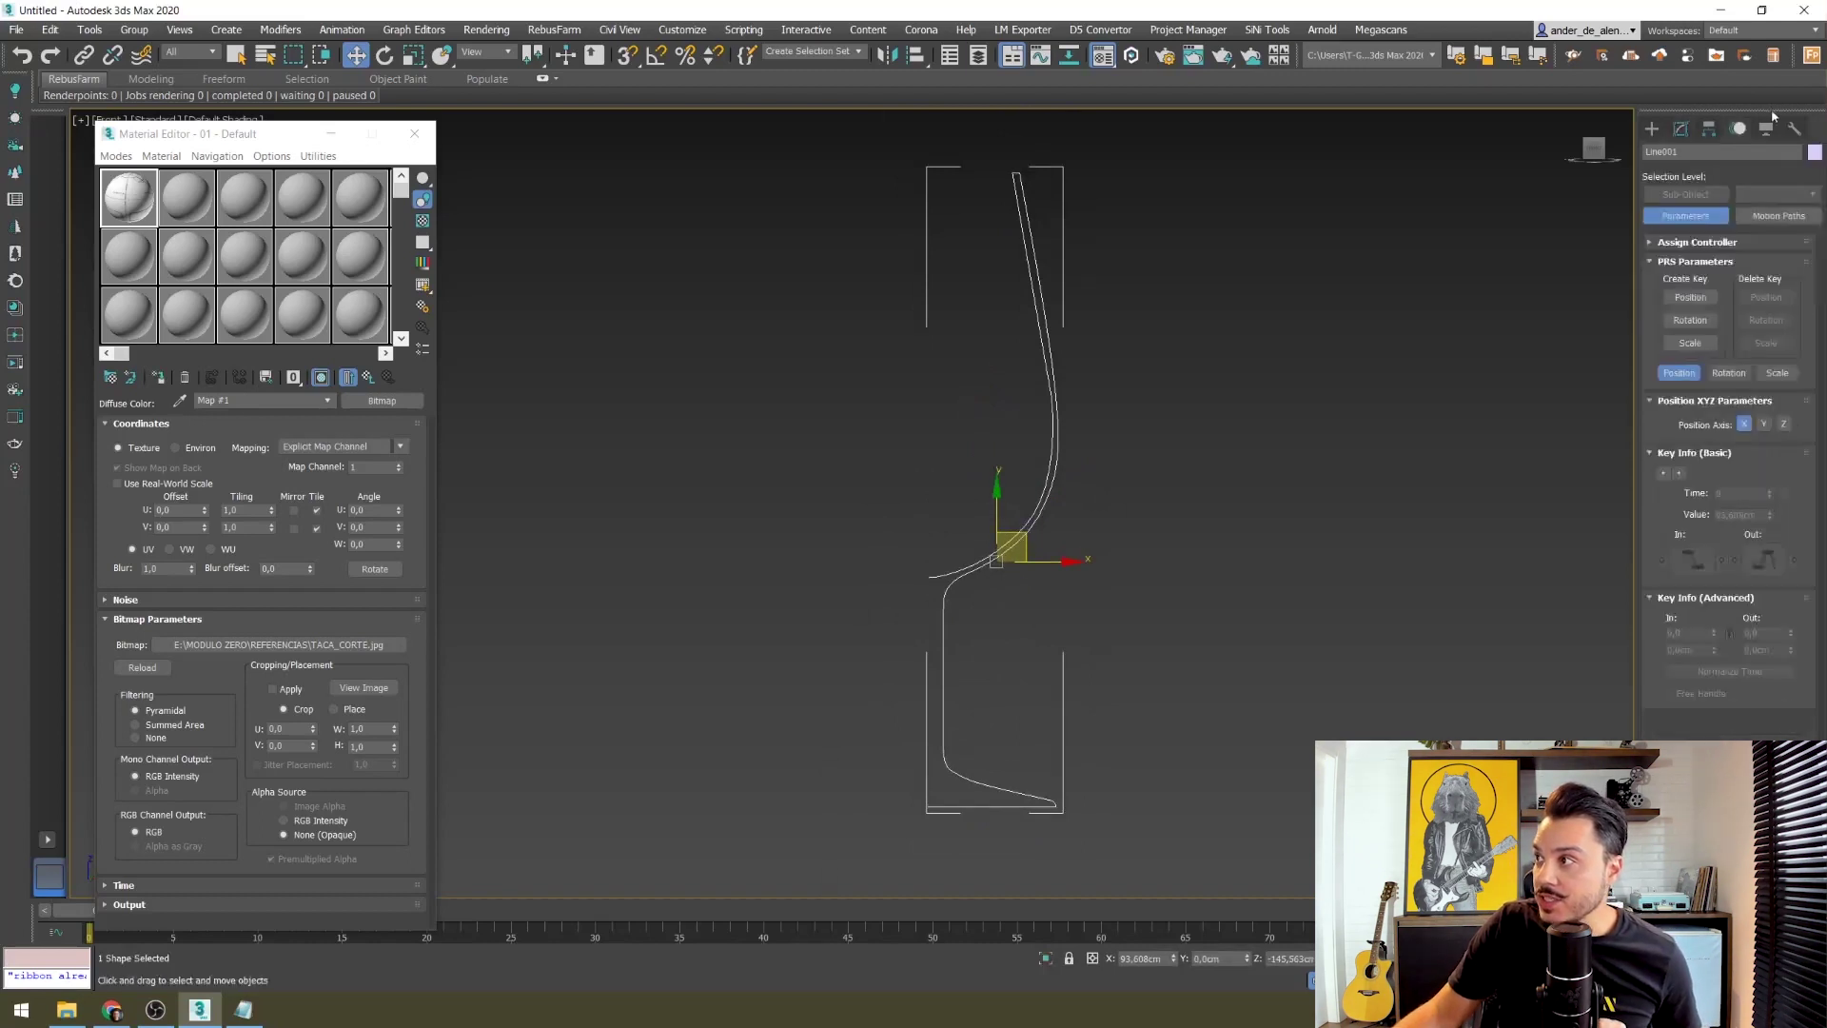
Step: Show the Hierarchy Pivot settings and zoom in around the profile's pivot
click(1706, 130)
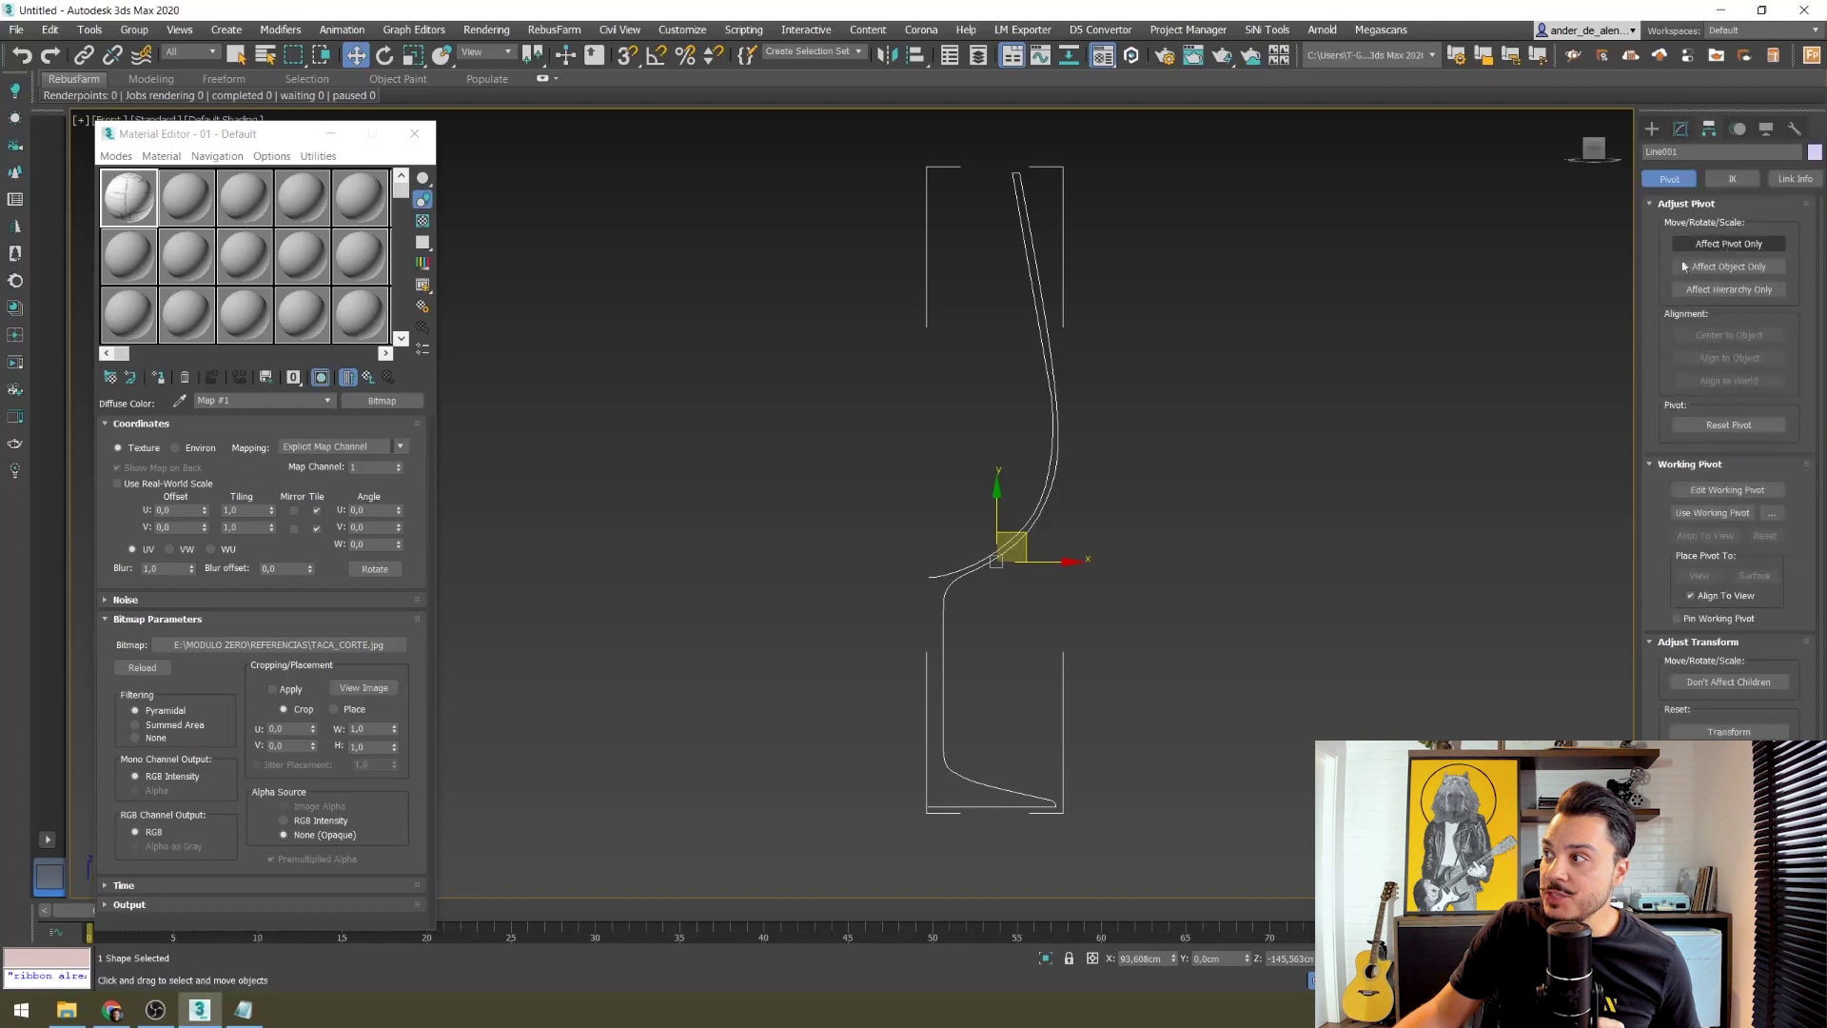
alt+middle_drag(1024, 536, 1002, 535)
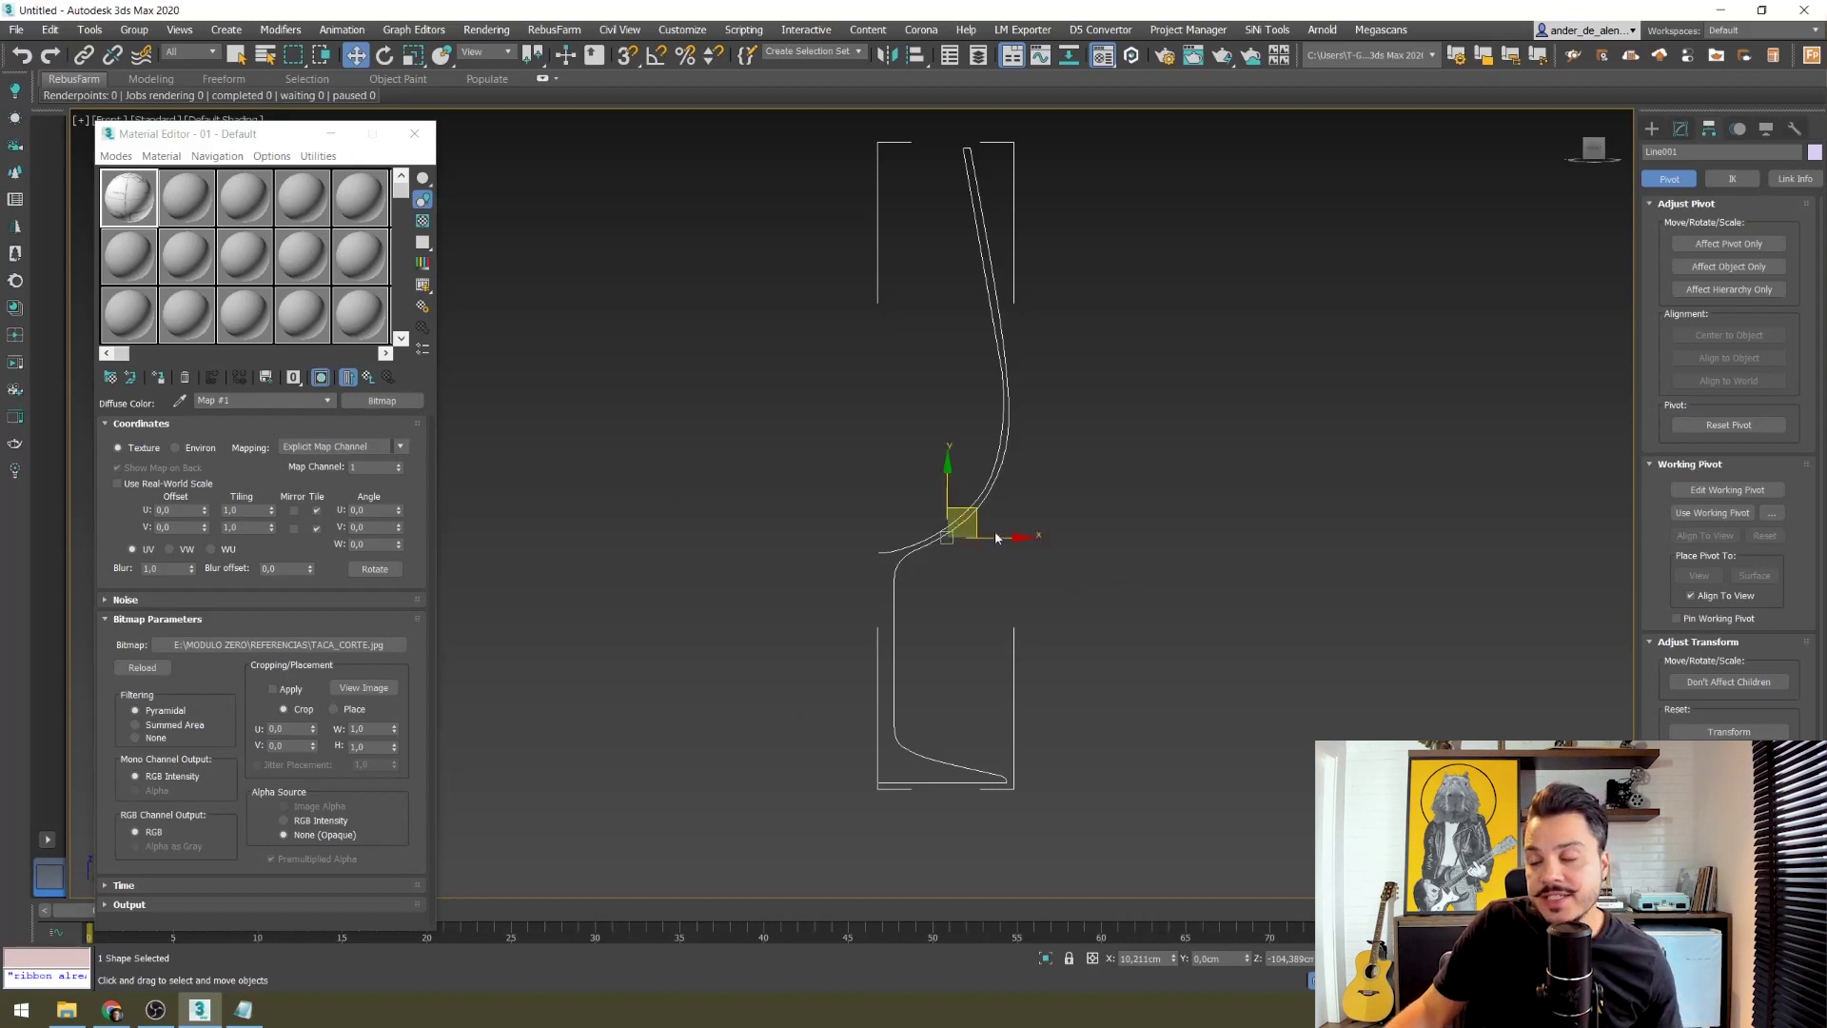
mouse_move(1000, 538)
middle_down()
mouse_move(1078, 537)
mouse_move(1014, 126)
middle_up()
scroll(1006, 560, up, 4)
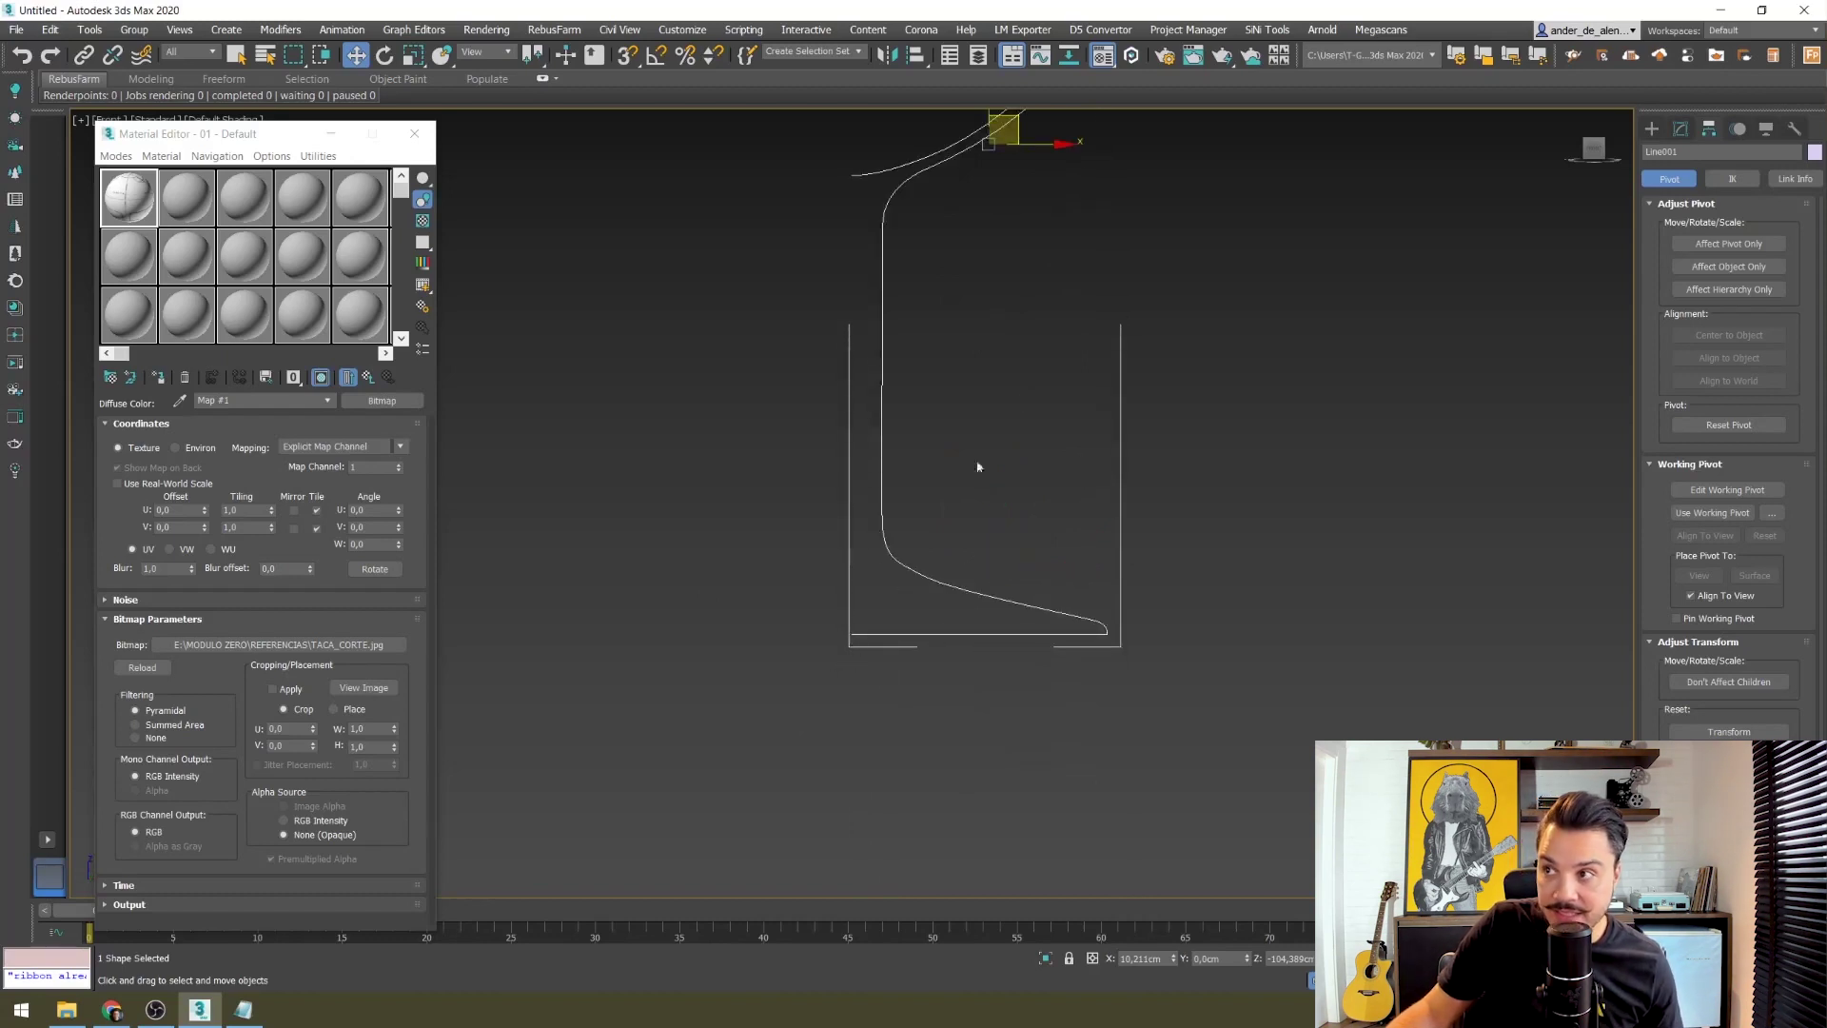
middle_drag(940, 531, 956, 723)
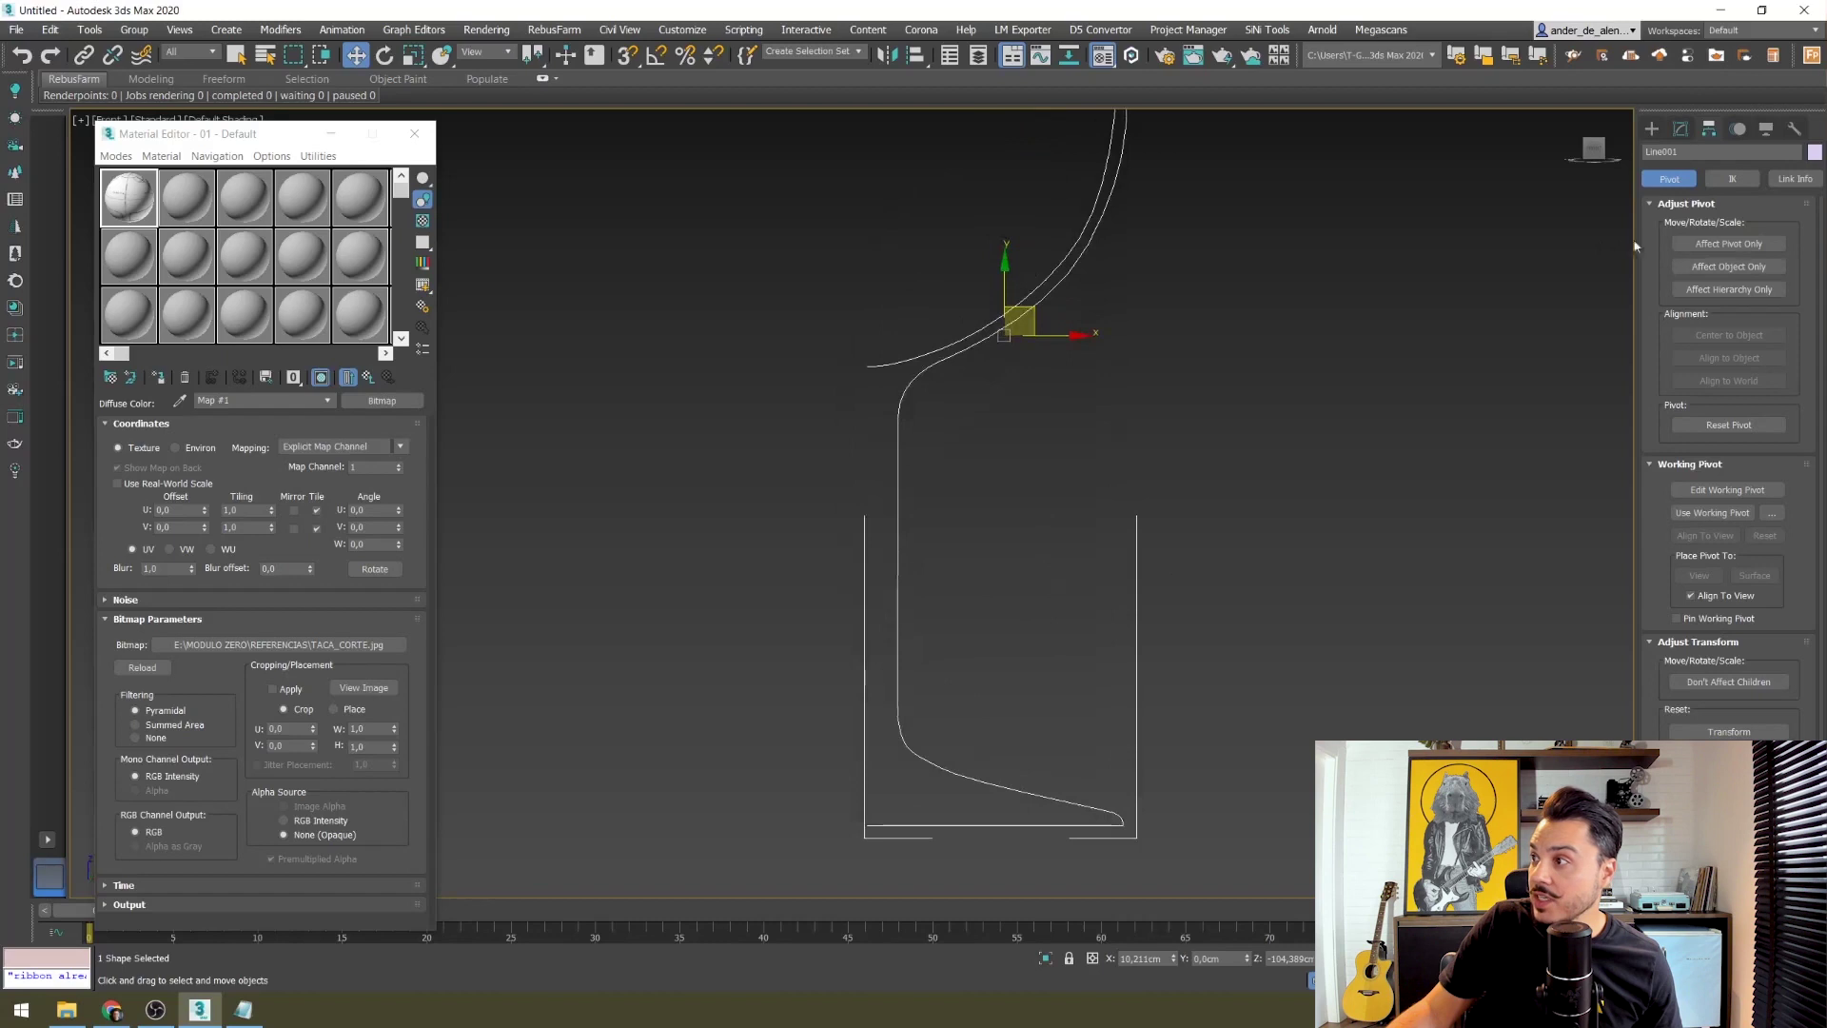
Step: Test-move the pivot with Affect Pivot Only, return it to the bowl curve, then deselect
click(1730, 244)
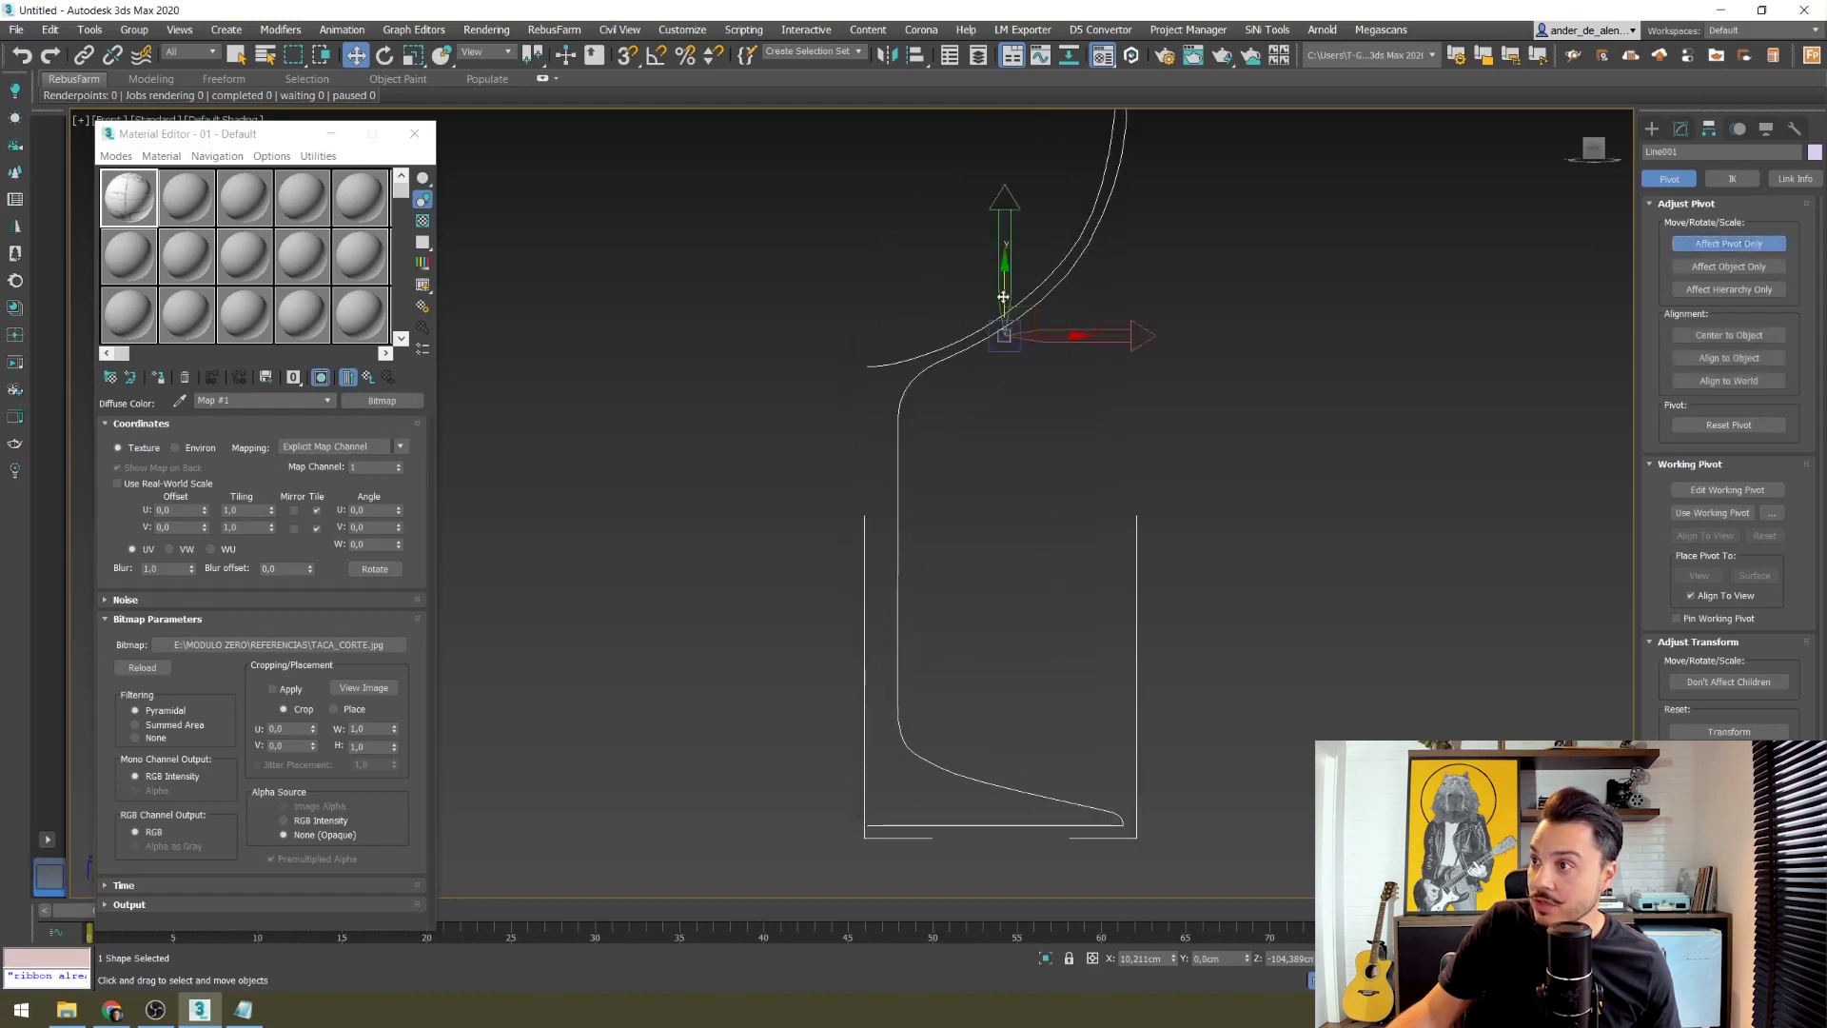
drag(1014, 317, 892, 838)
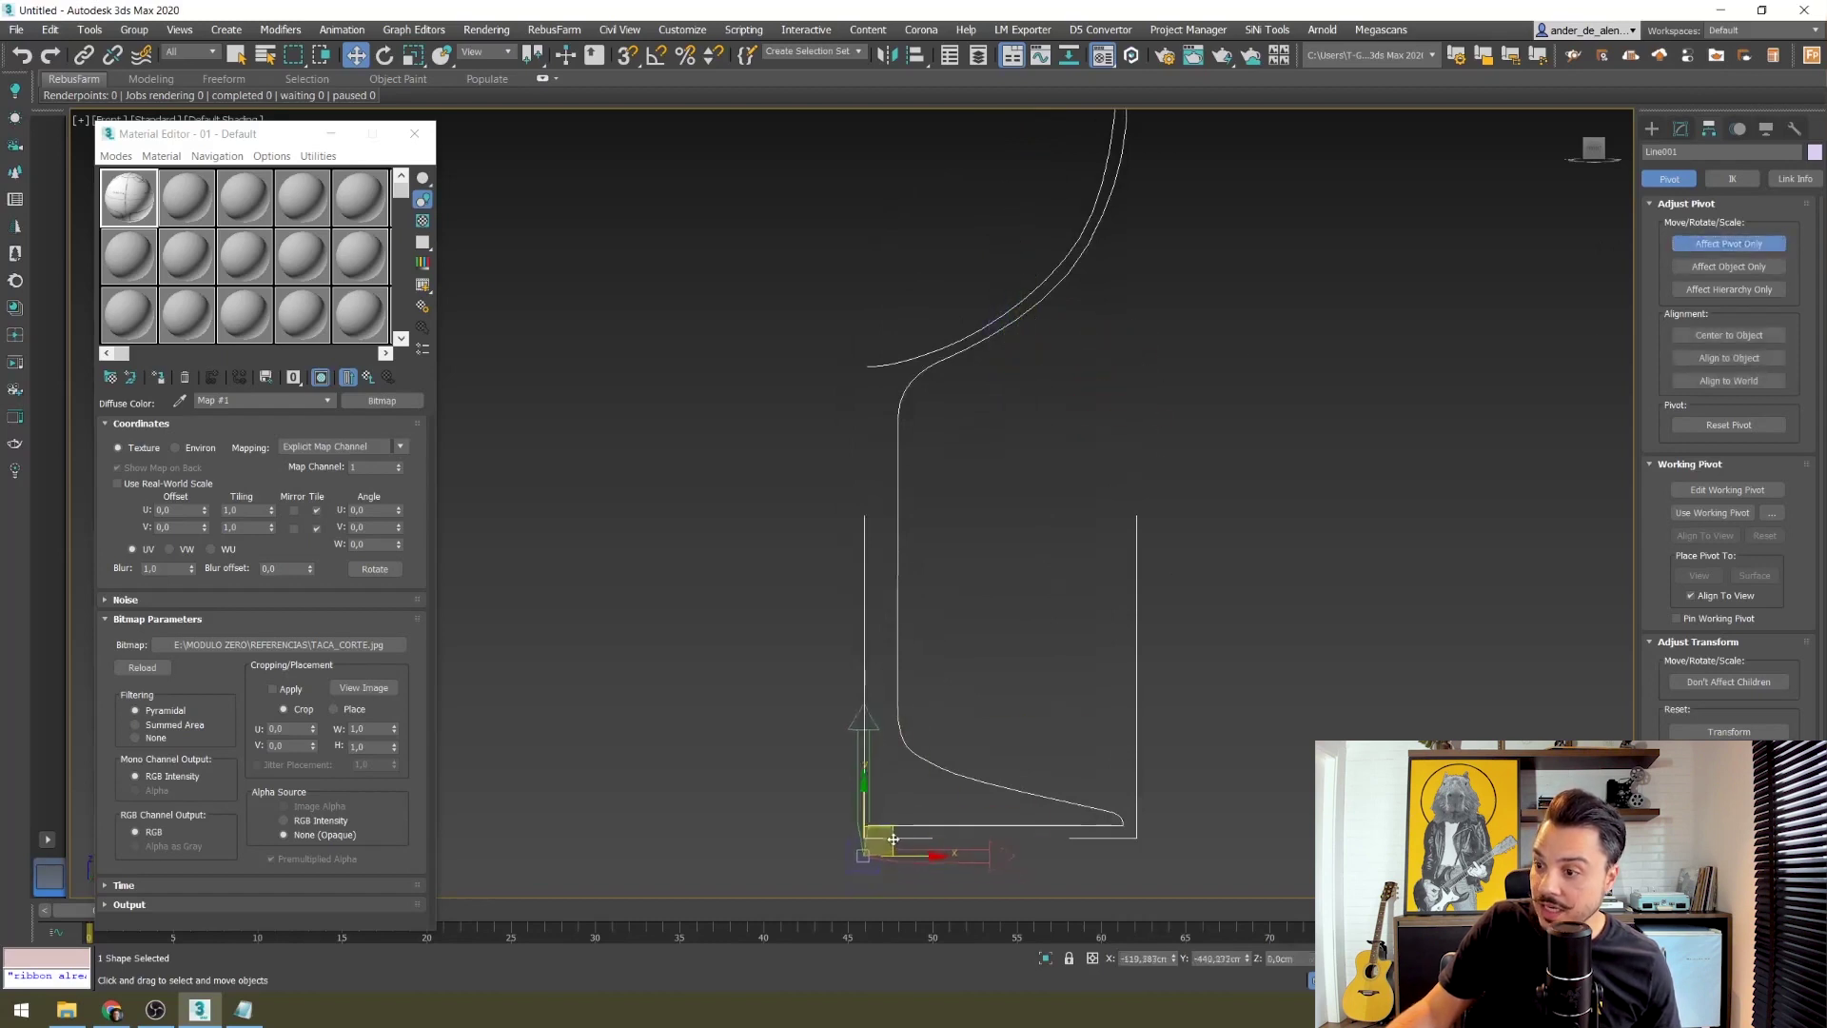
mouse_move(893, 838)
mouse_down()
mouse_move(1131, 277)
mouse_move(1011, 337)
mouse_up()
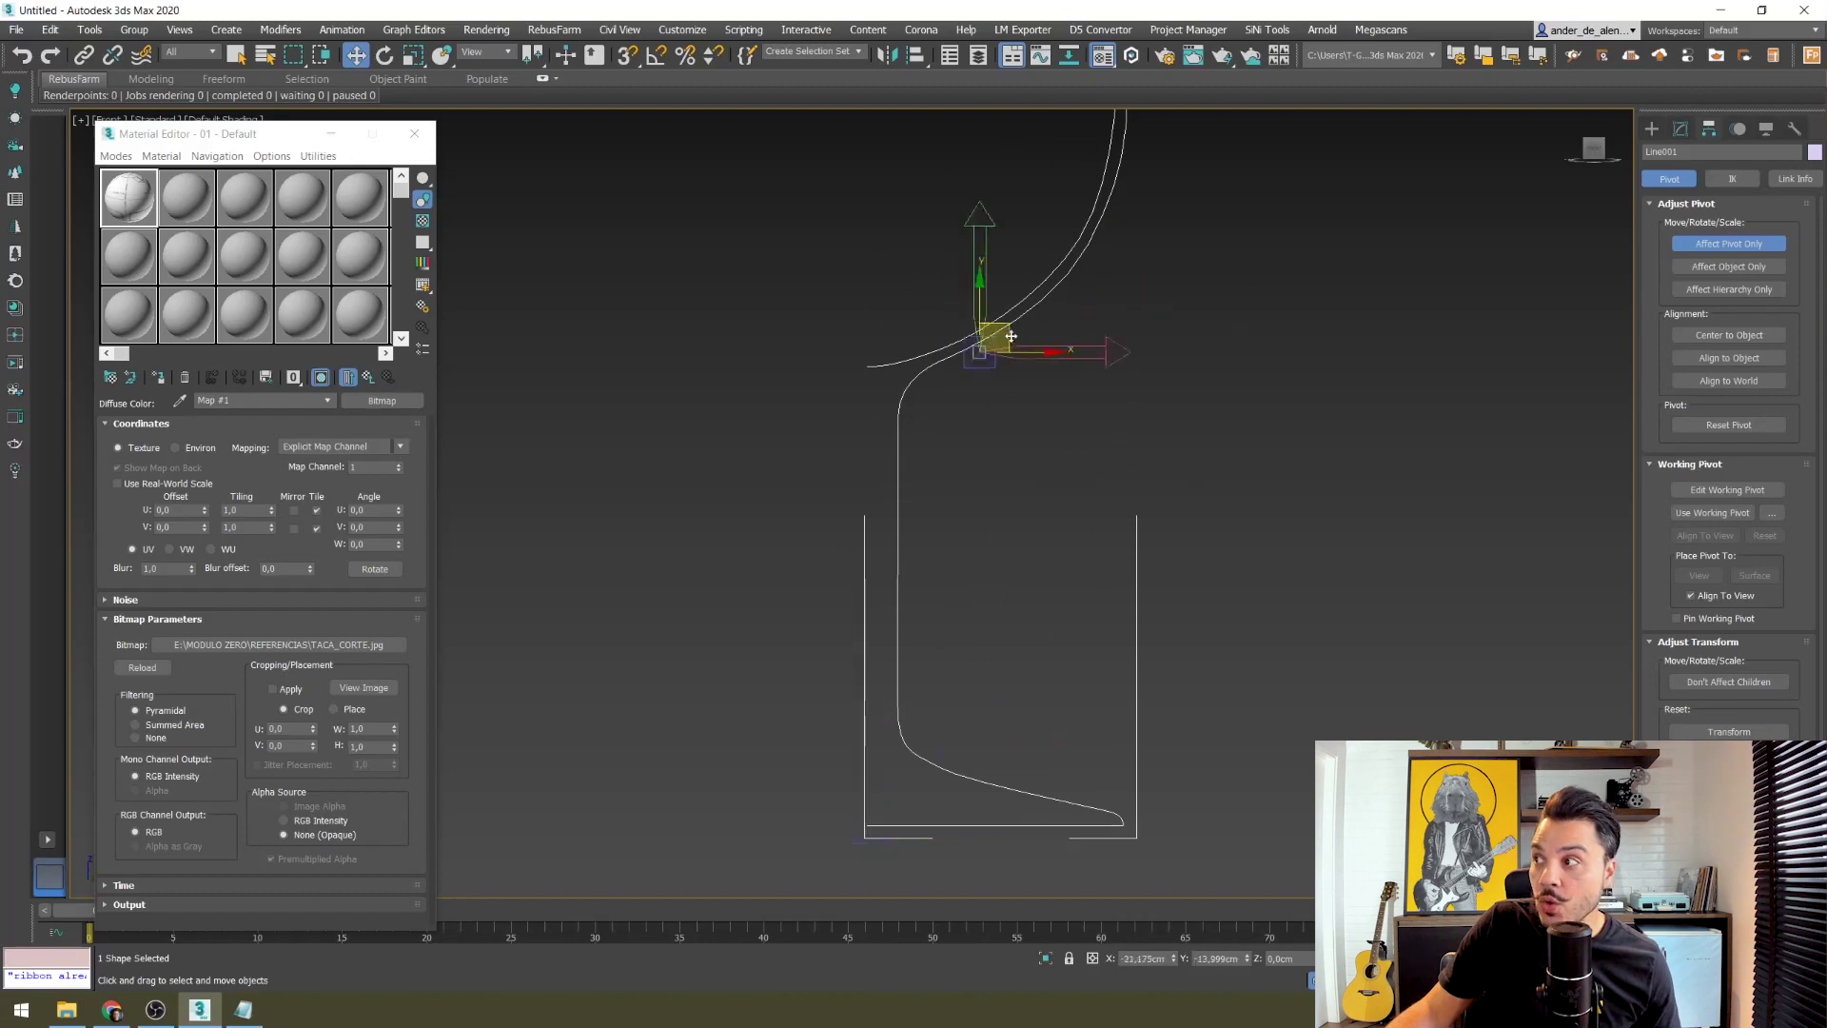
click(1722, 244)
click(1403, 344)
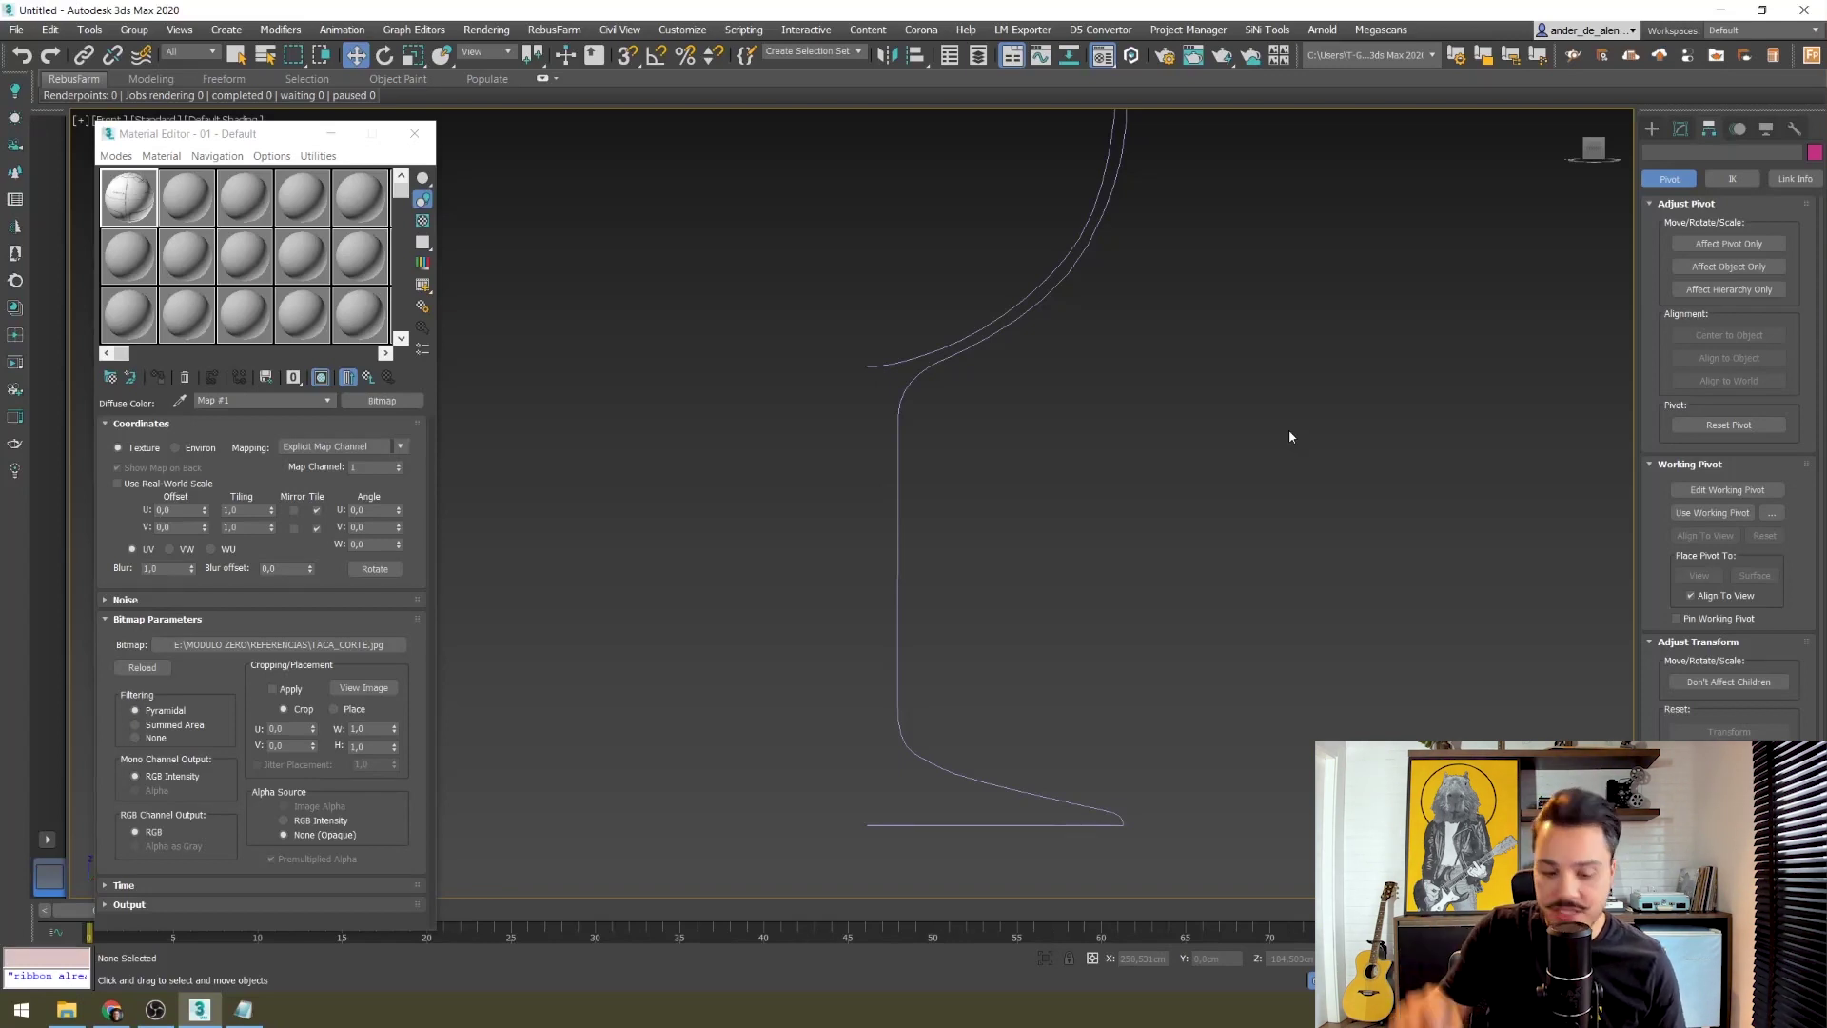
key(g)
key(g)
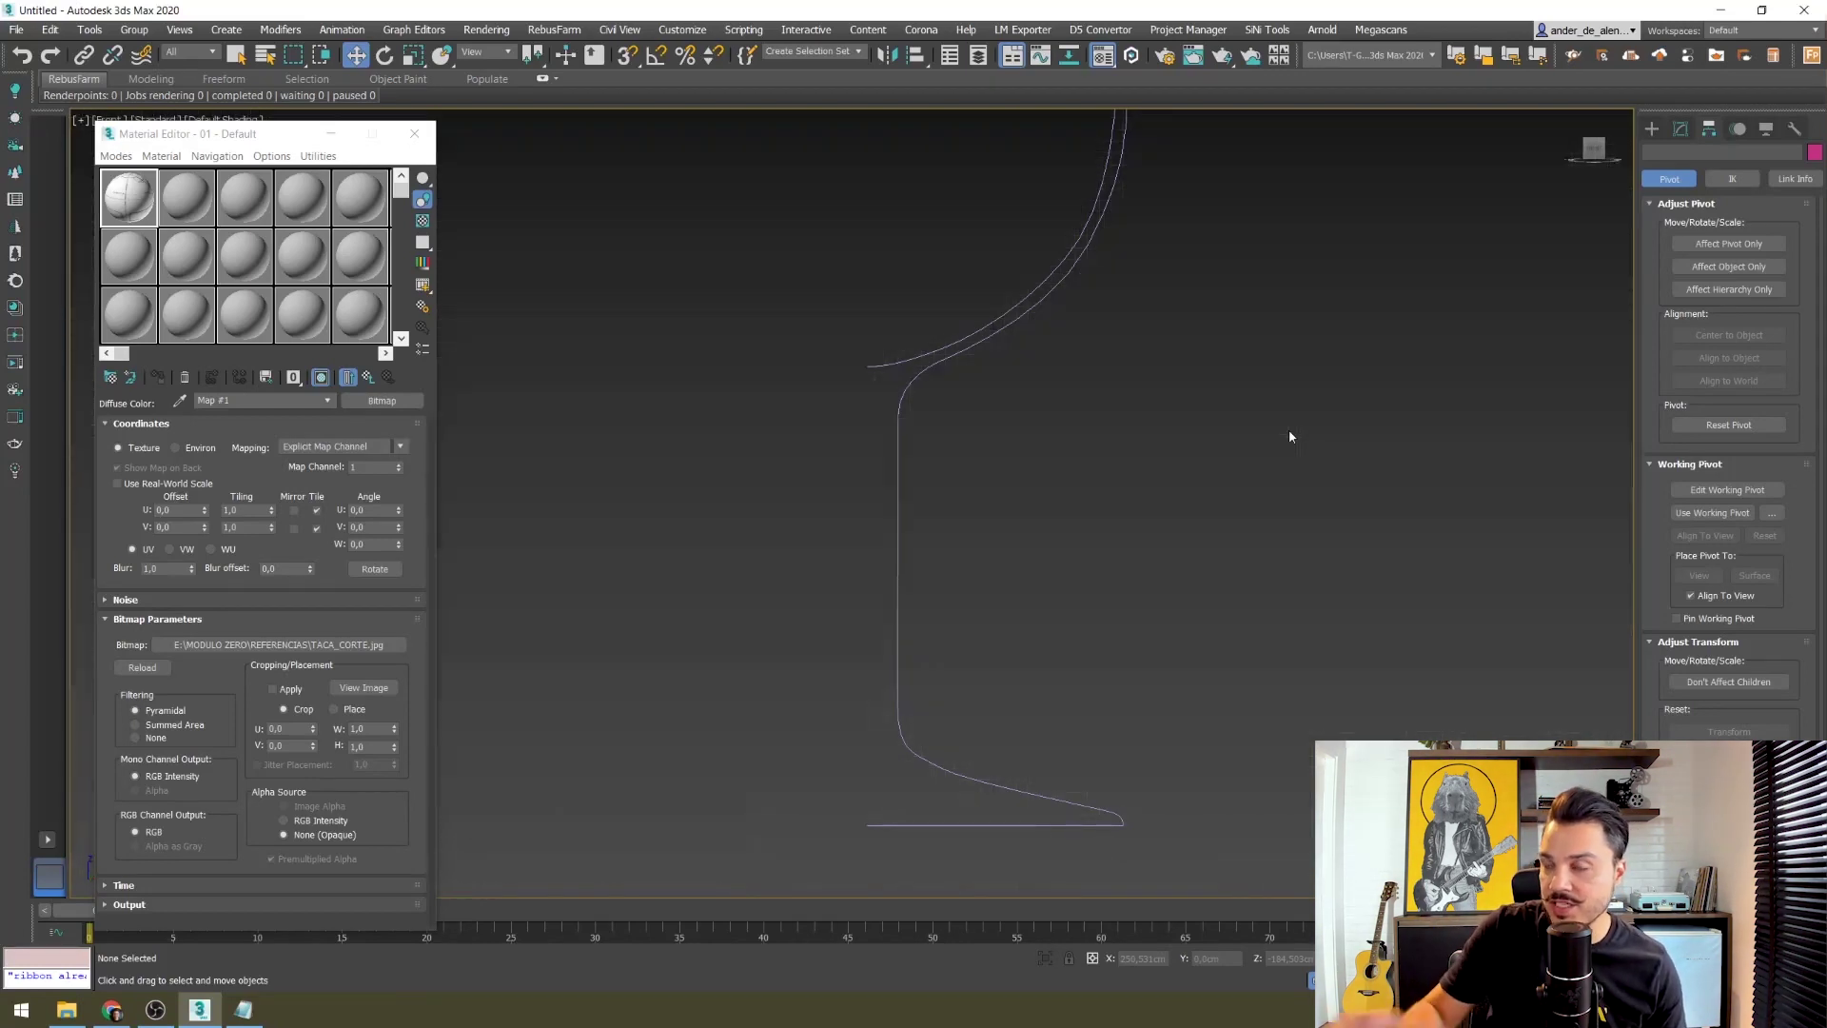
Step: Turn on Snaps Toggle and enable Vertex in Grid and Snap Settings
click(624, 56)
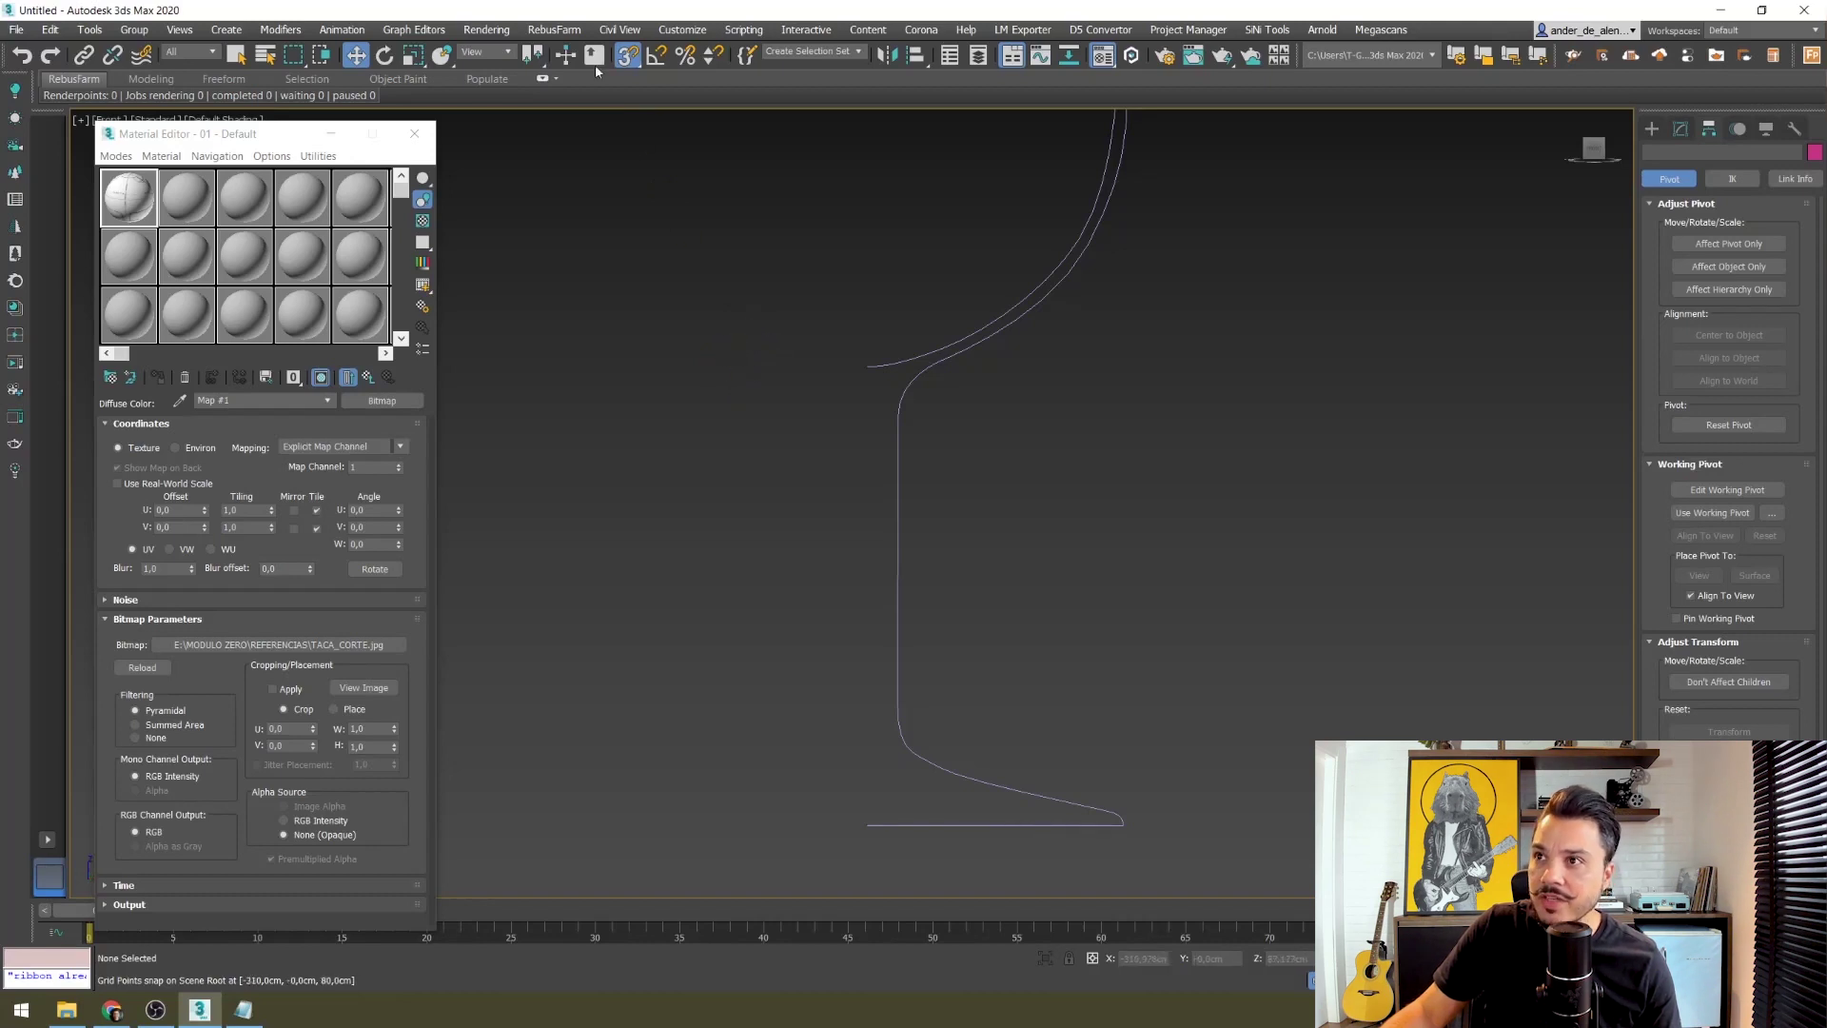
right_click(628, 55)
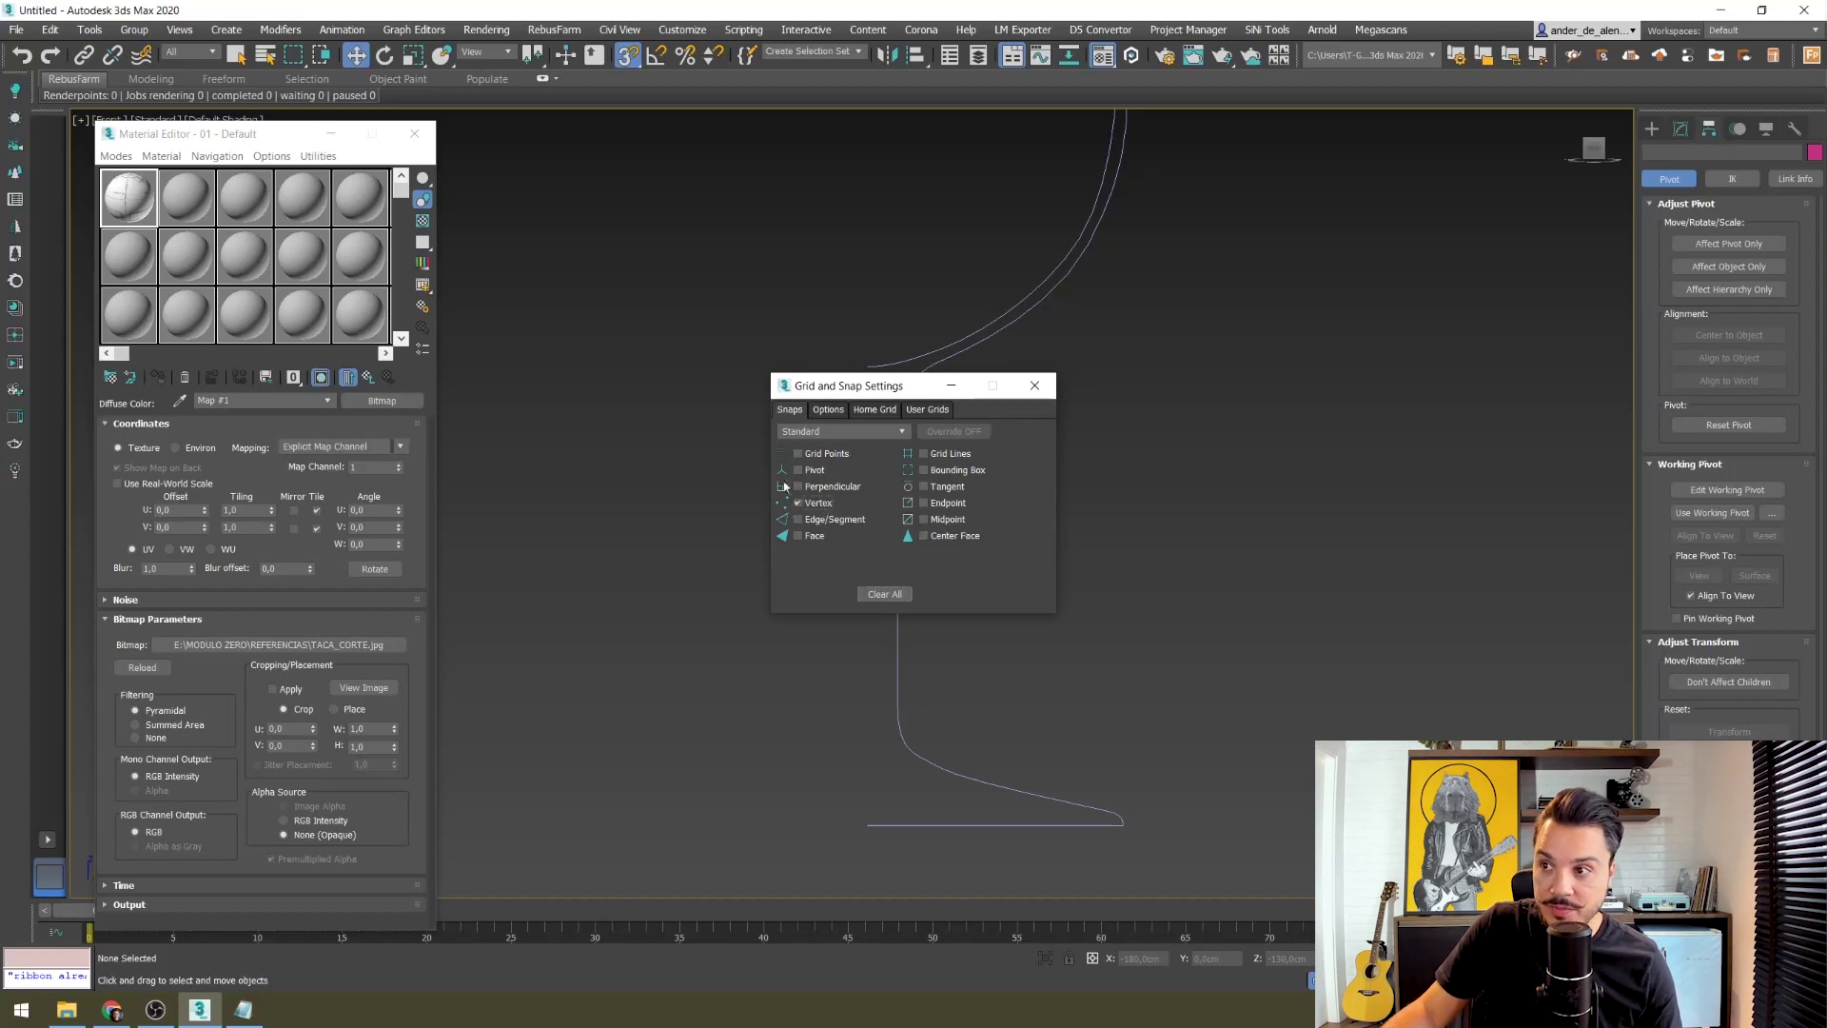
click(1045, 388)
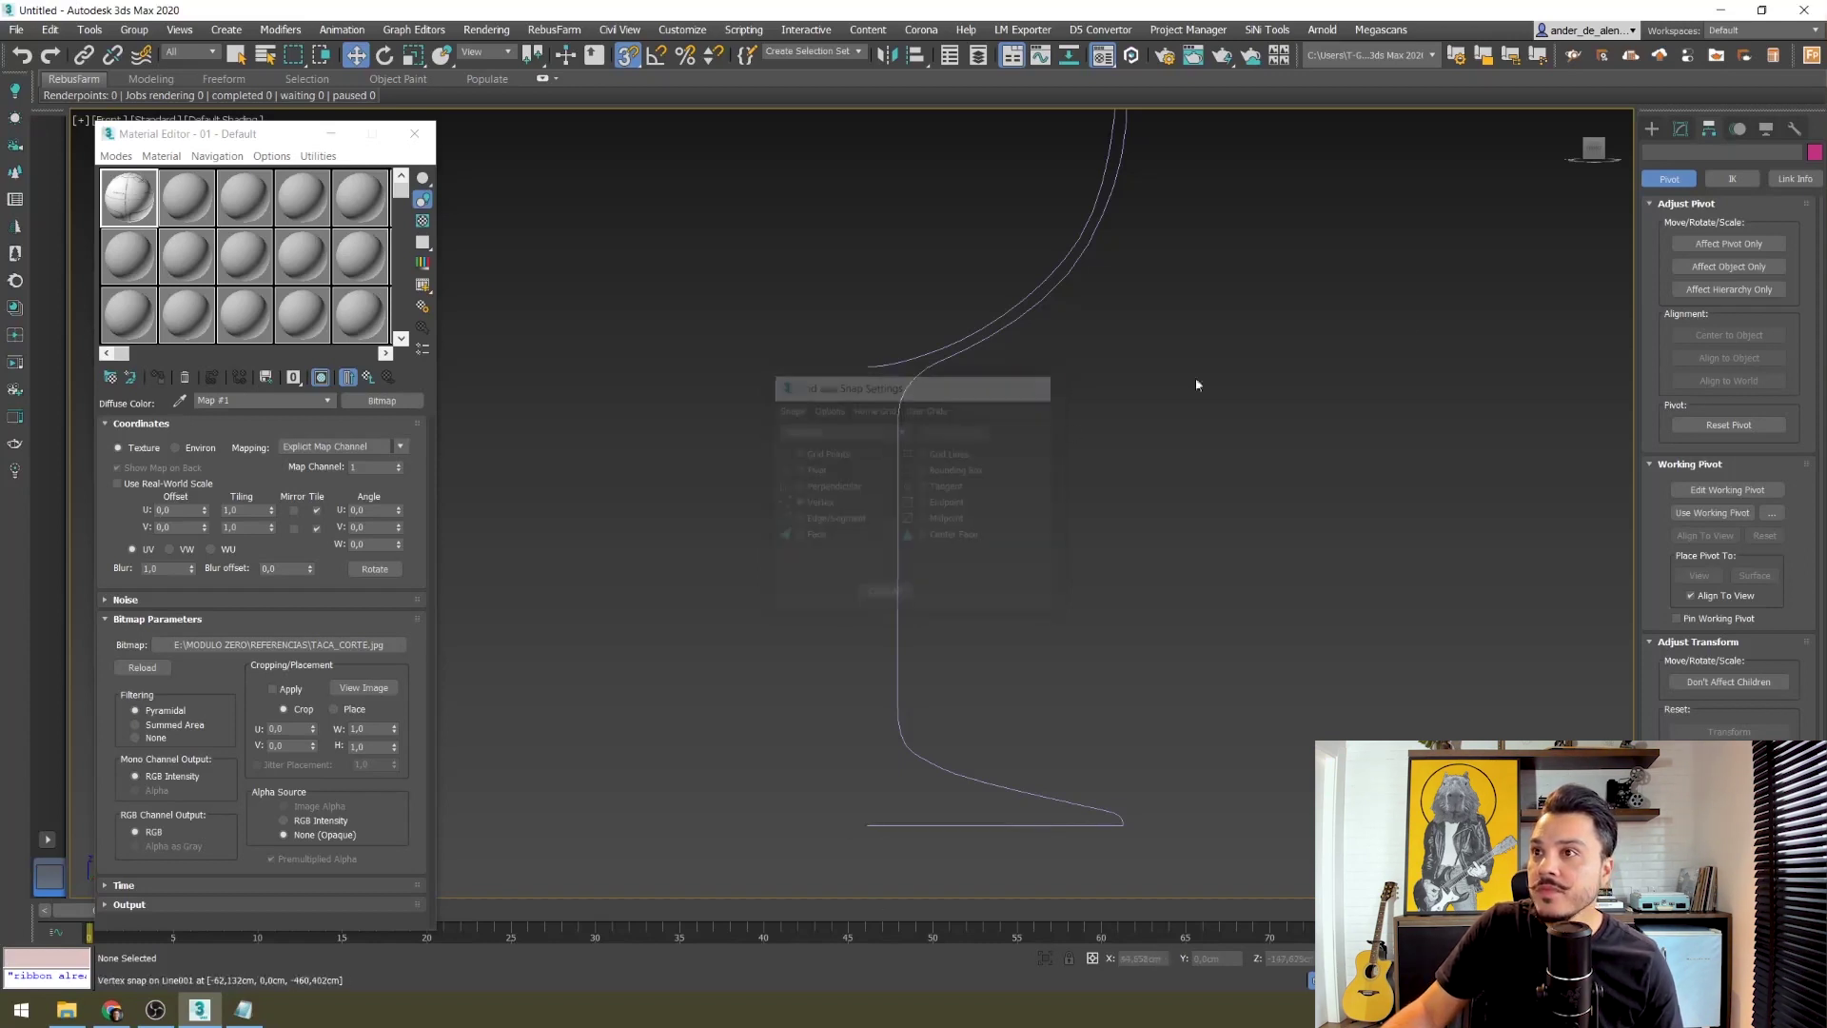
scroll(726, 190, down, 2)
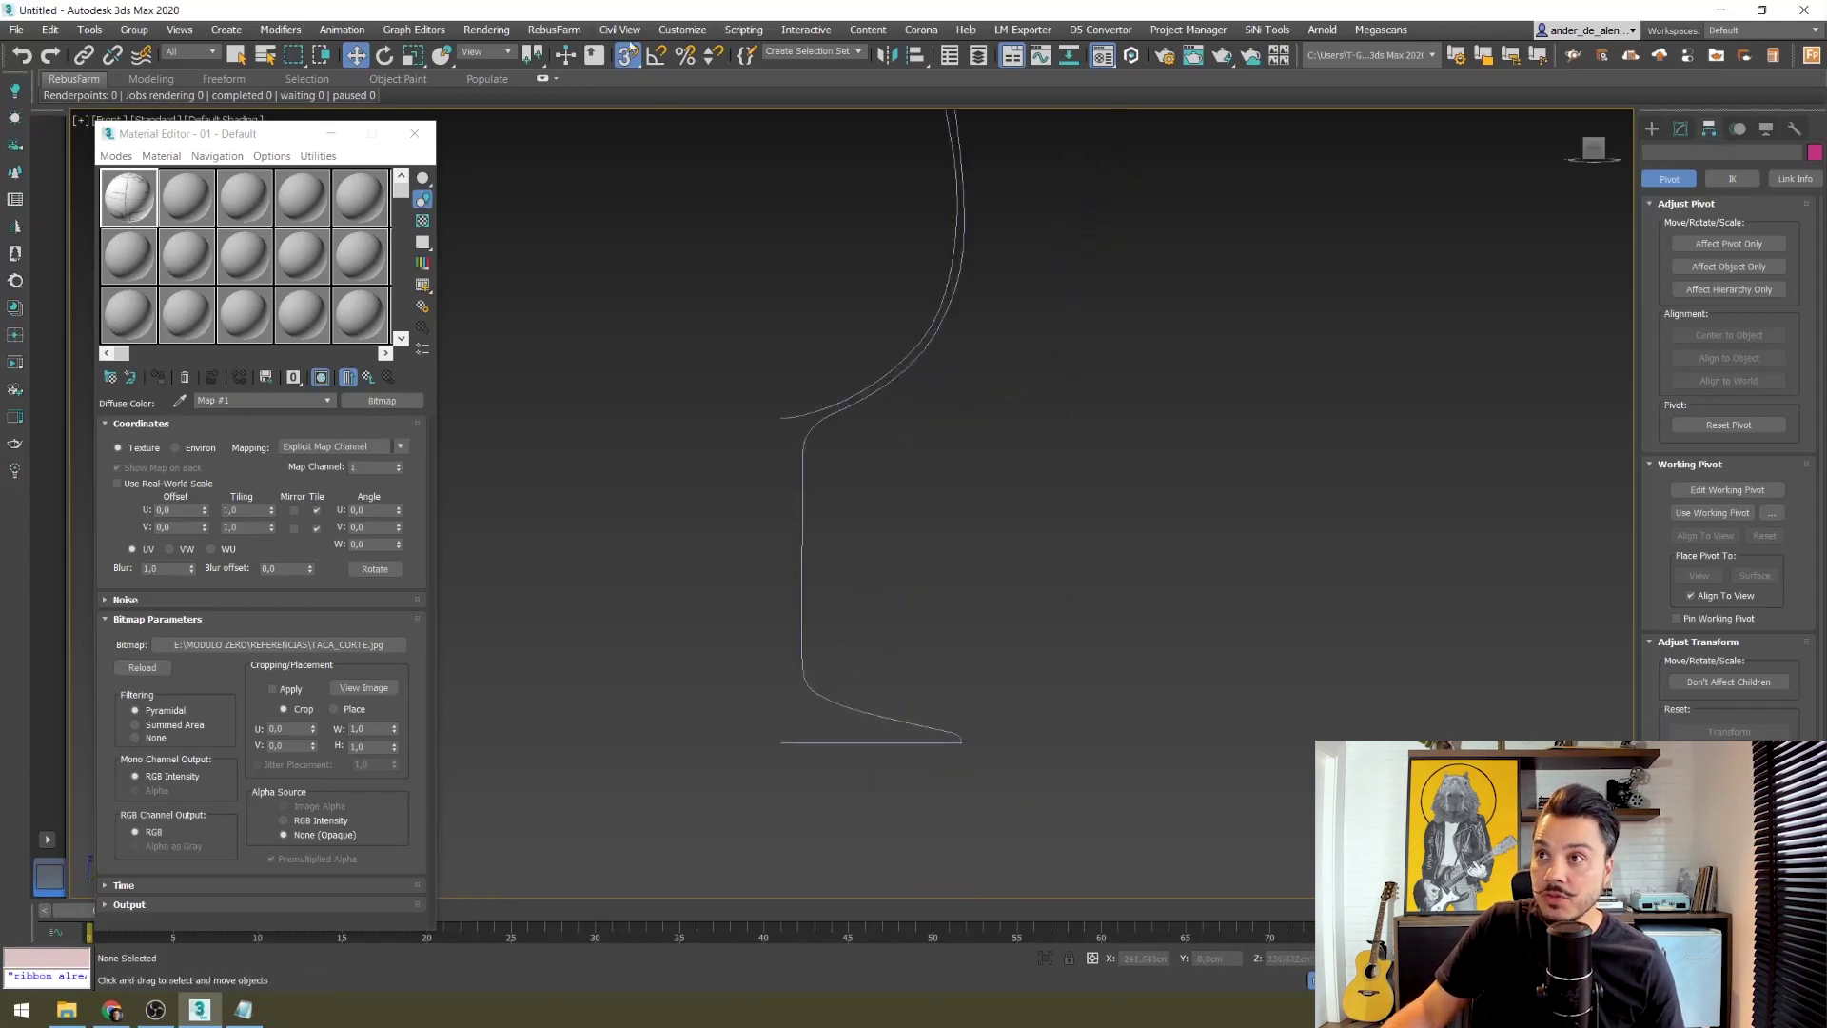
scroll(697, 384, down, 1)
scroll(701, 441, down, 1)
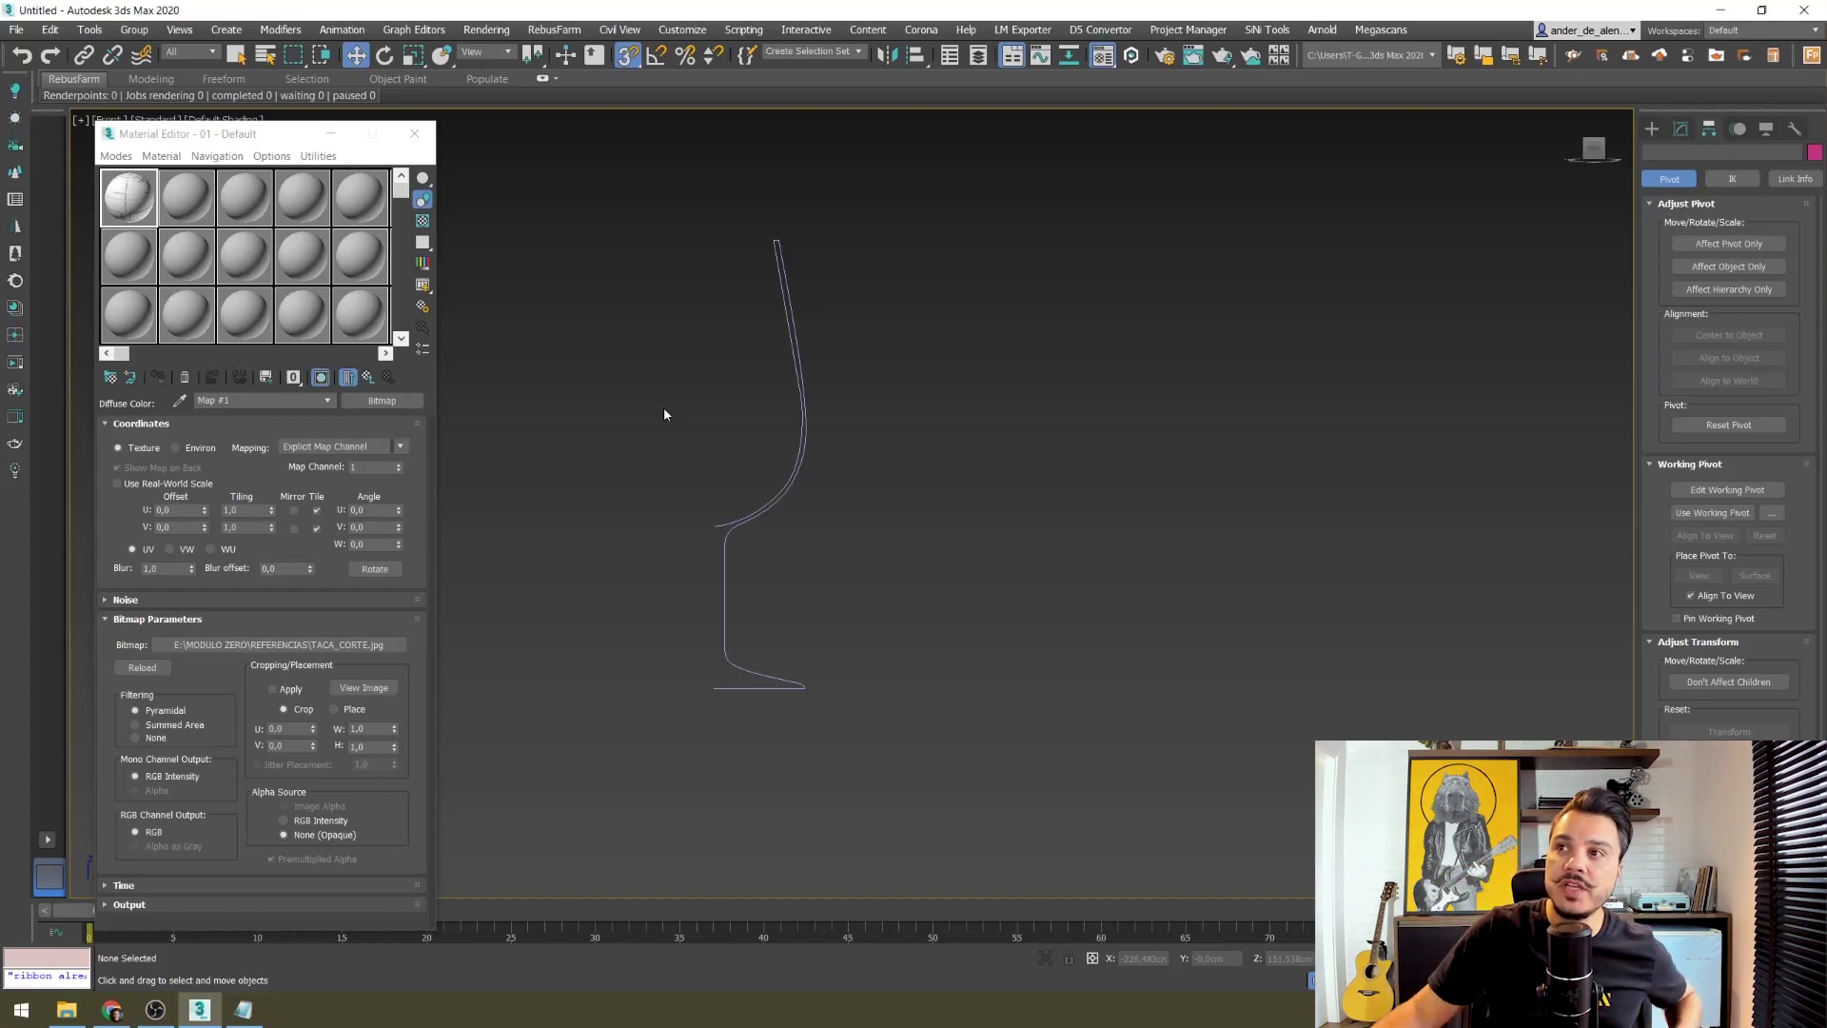
Step: Recheck the snap settings and switch the snap mode to 2.5D
right_click(627, 57)
click(1035, 386)
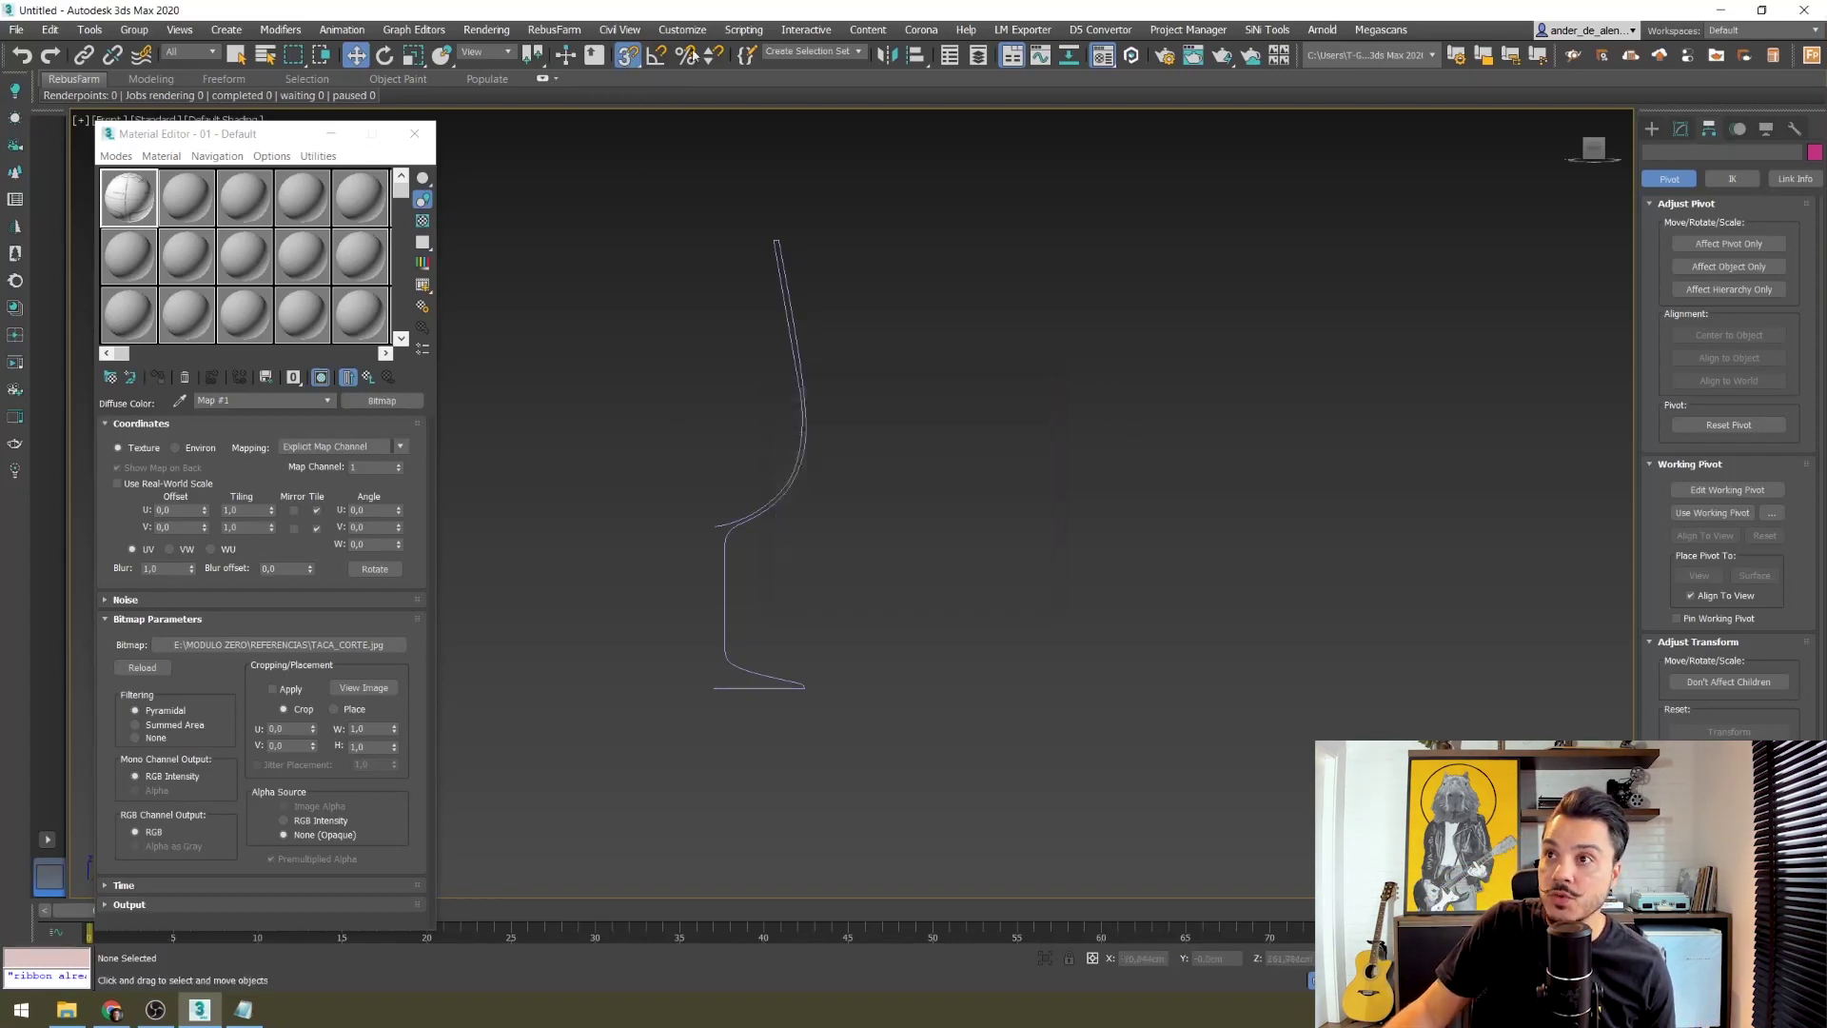
click(630, 59)
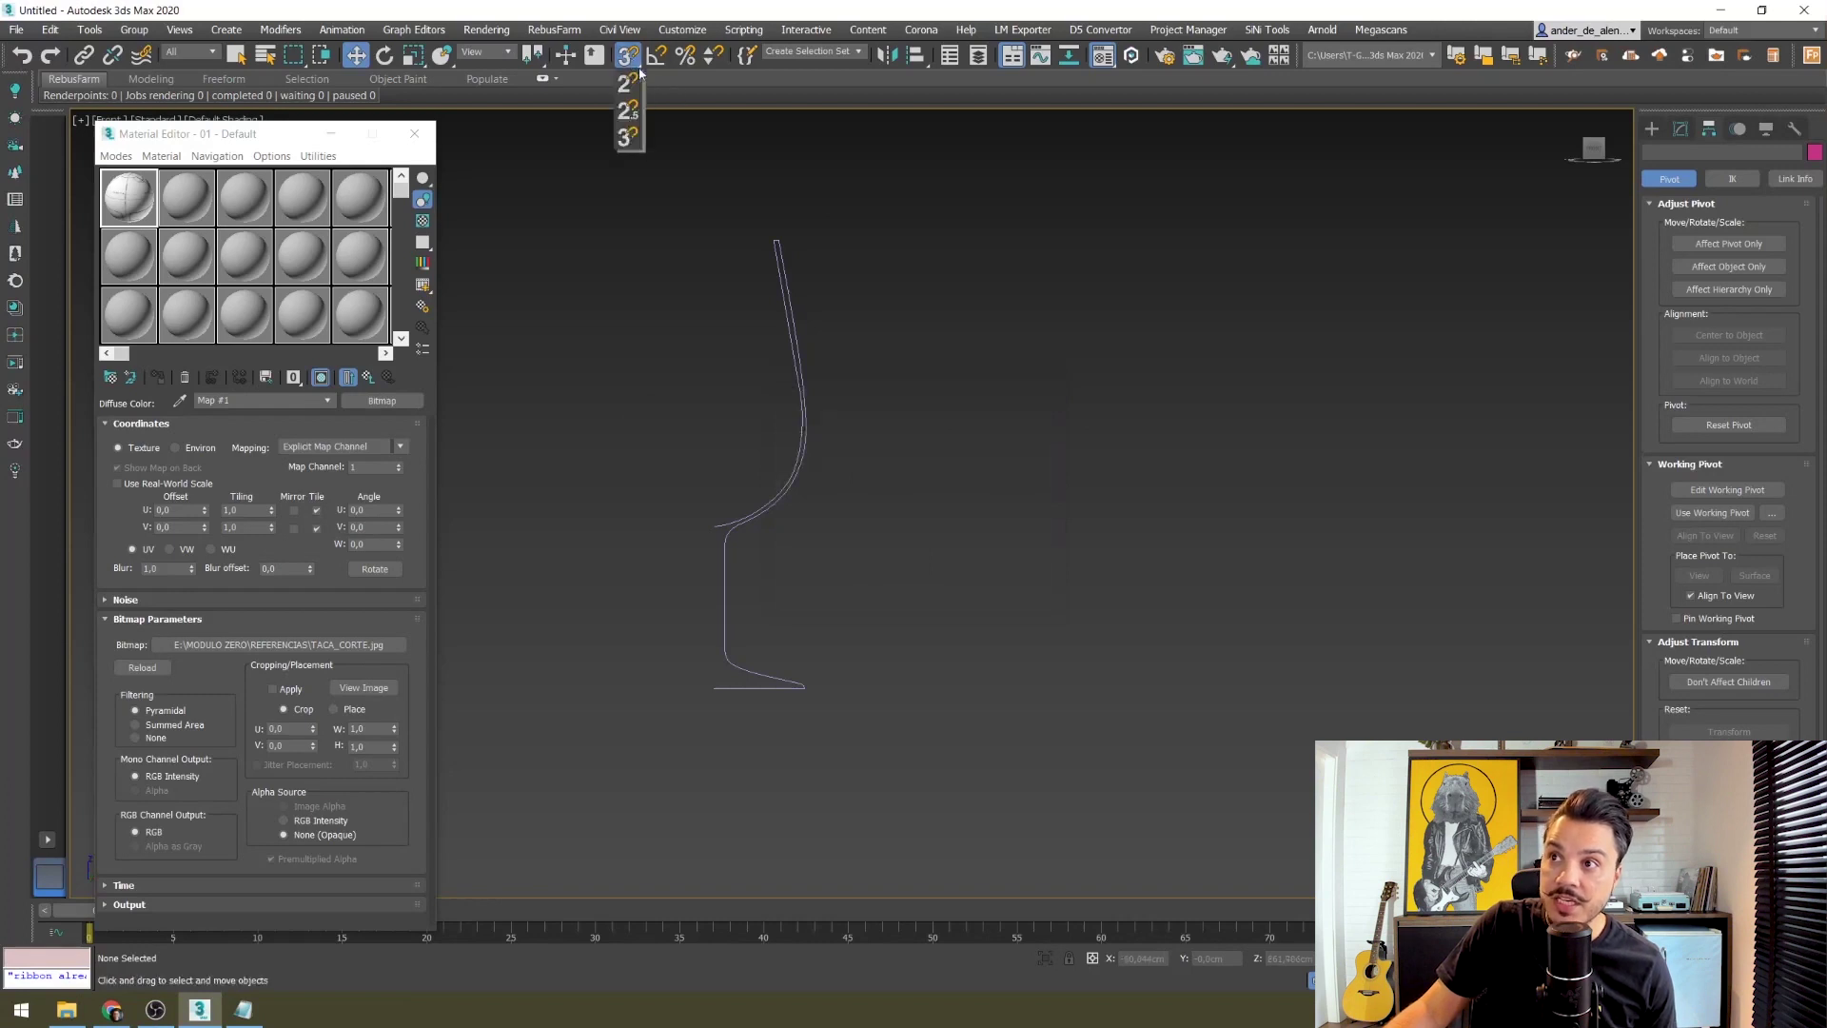
click(633, 114)
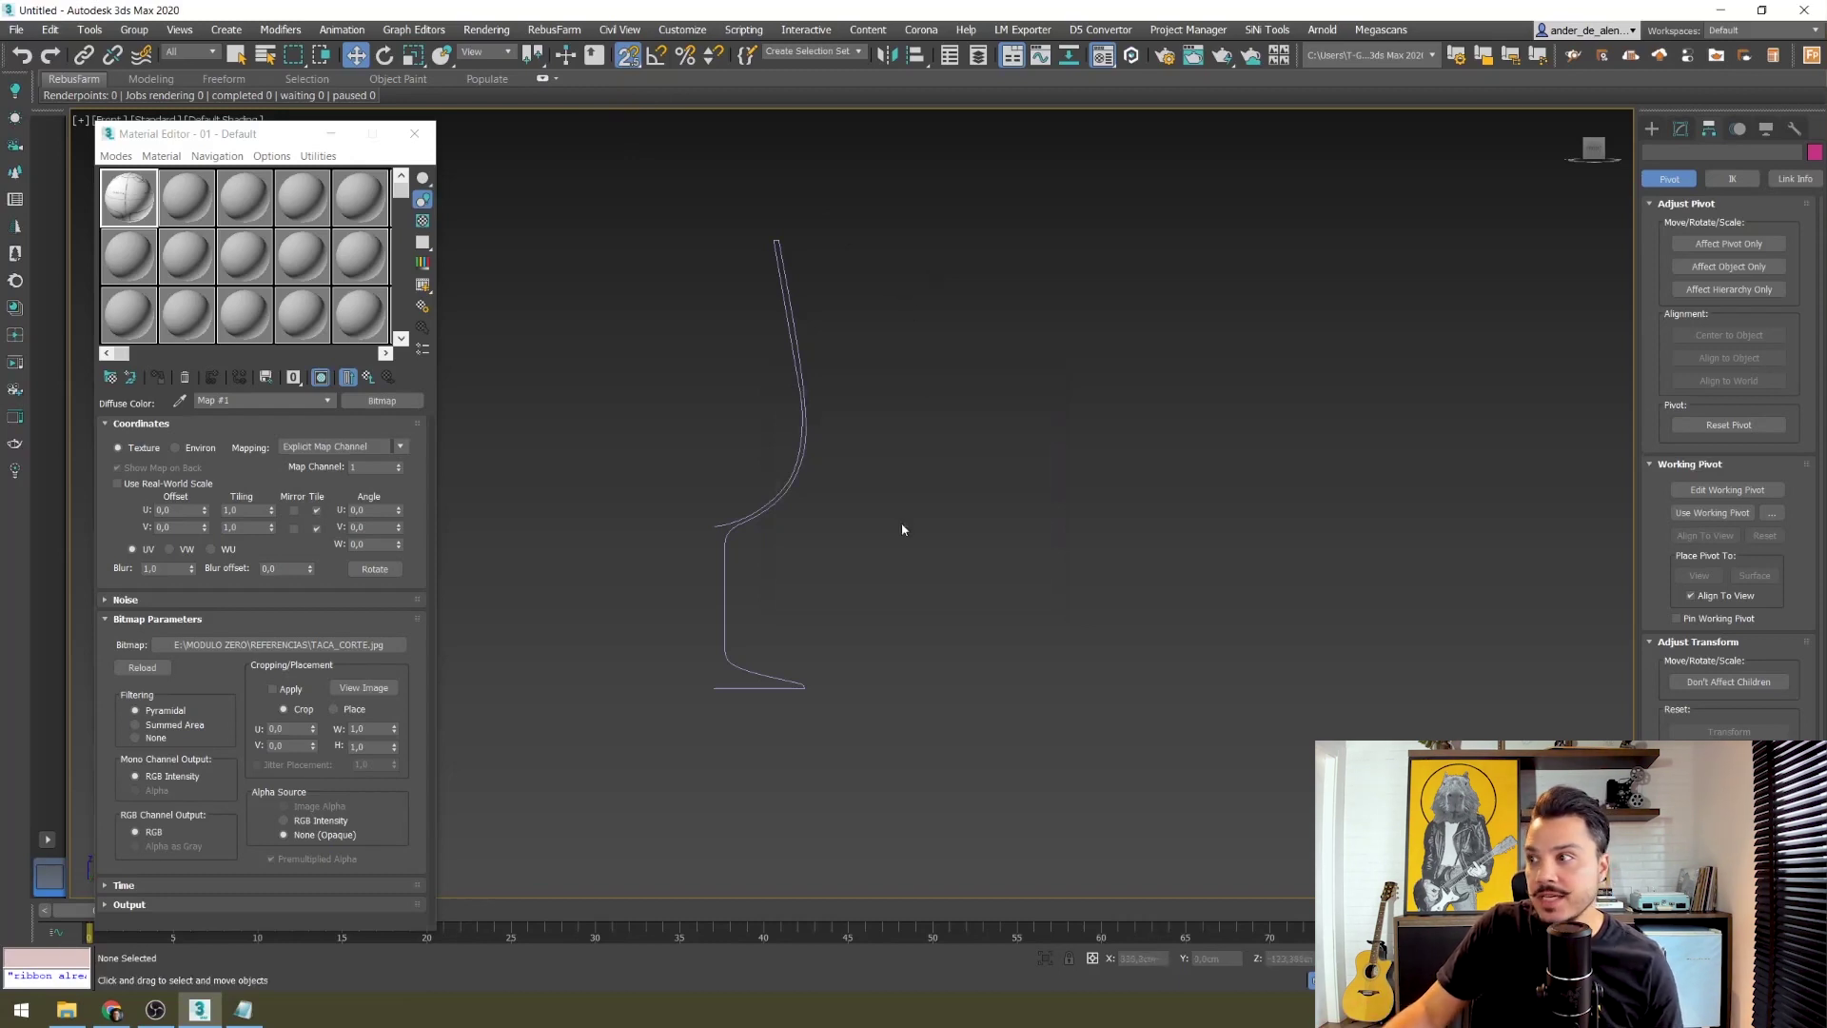
middle_drag(836, 592, 860, 582)
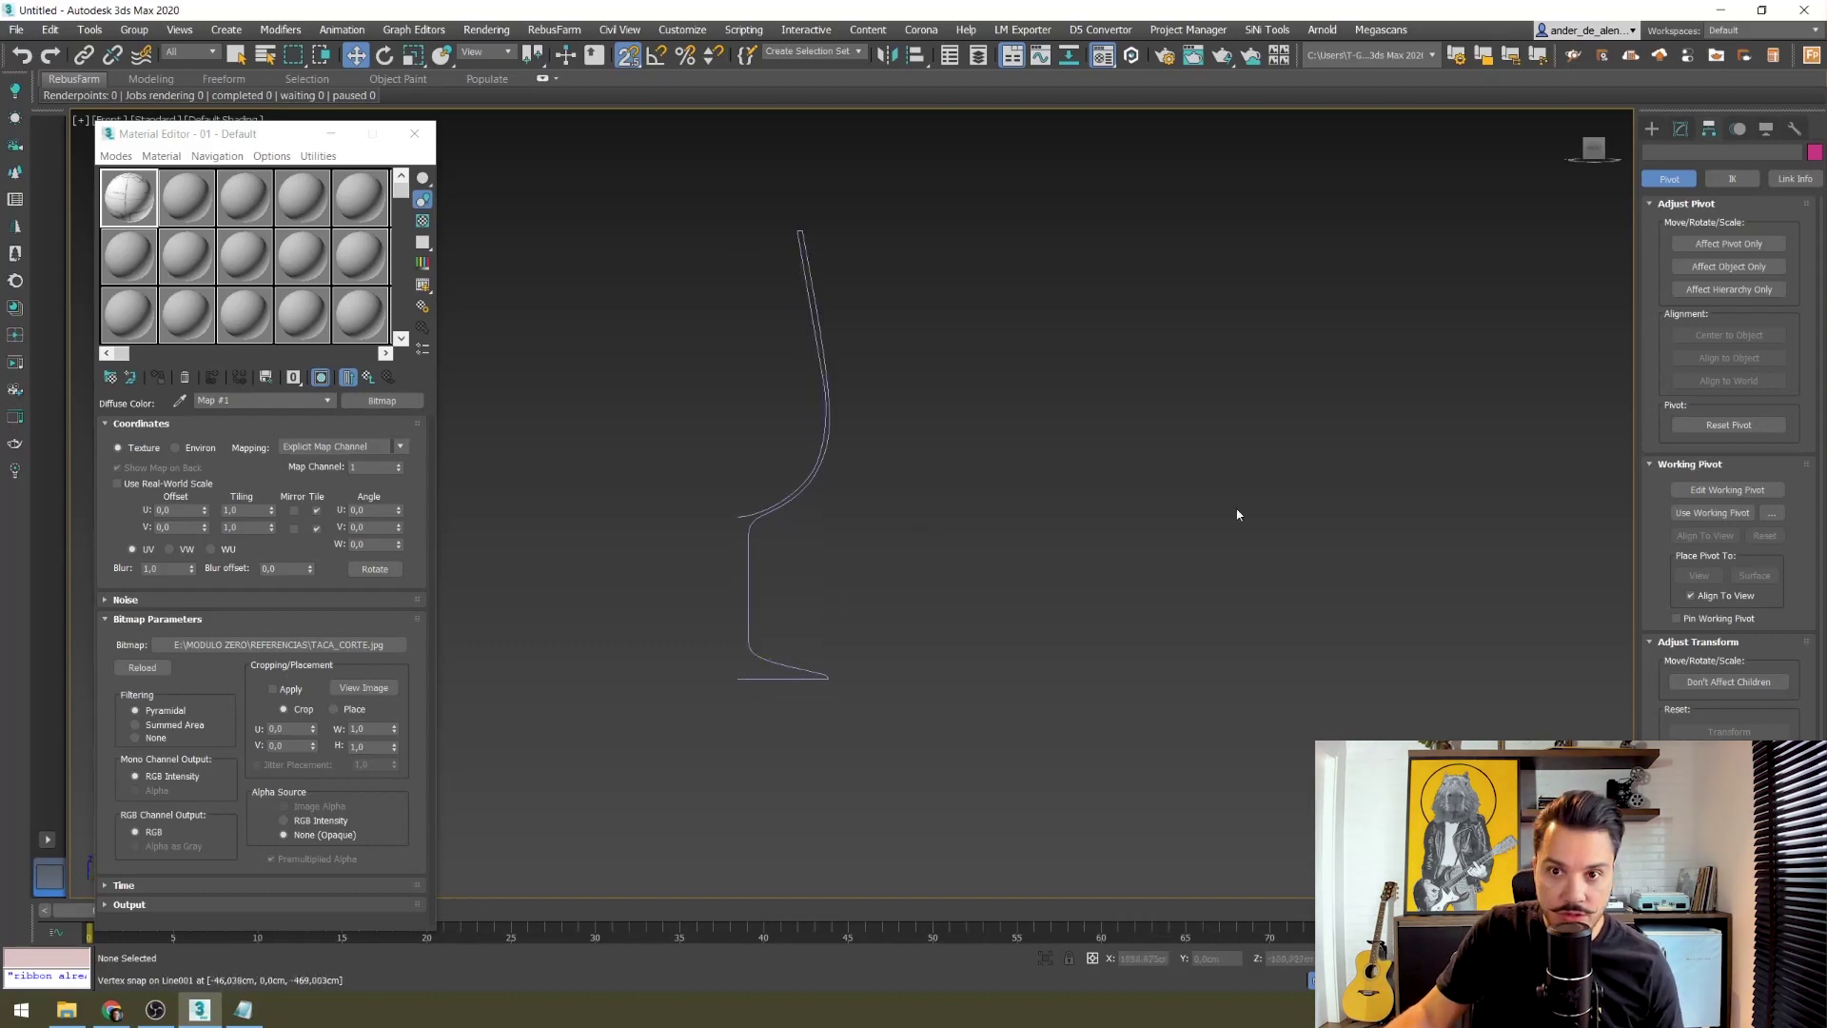
click(1681, 129)
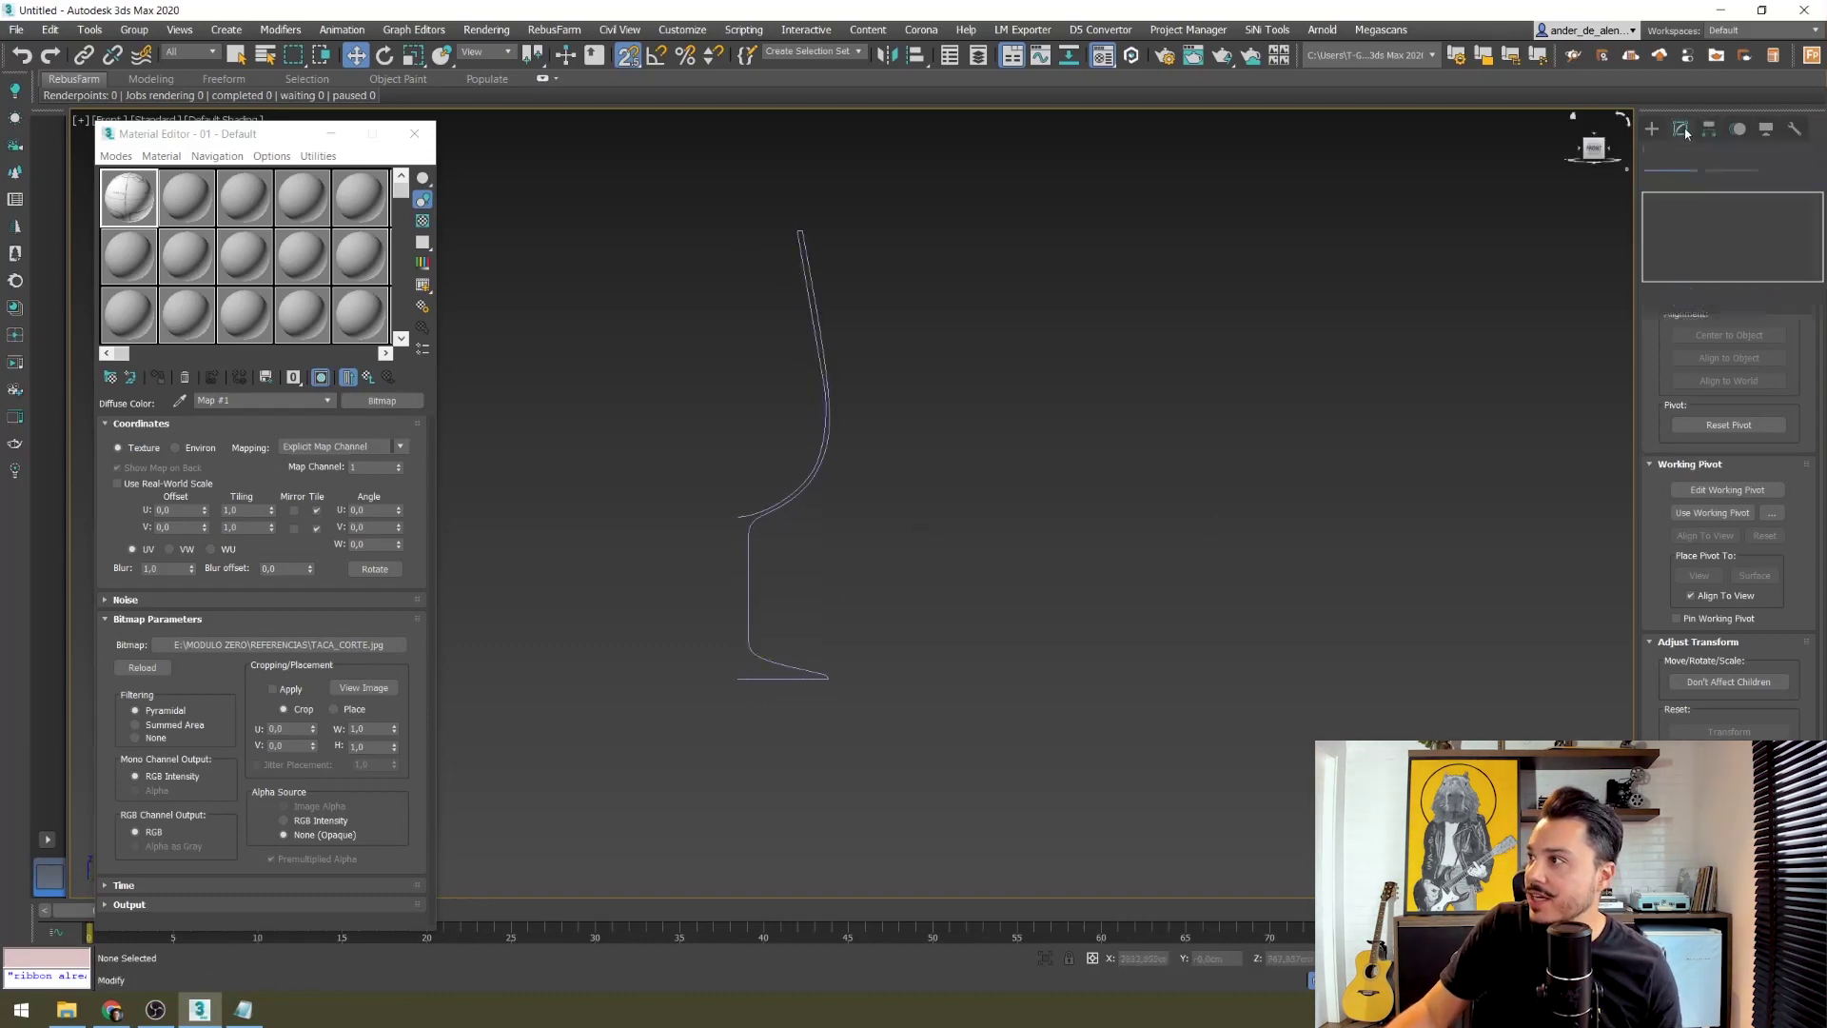
Step: Select Line001 and enable Affect Pivot Only in the Hierarchy Pivot panel
key(s)
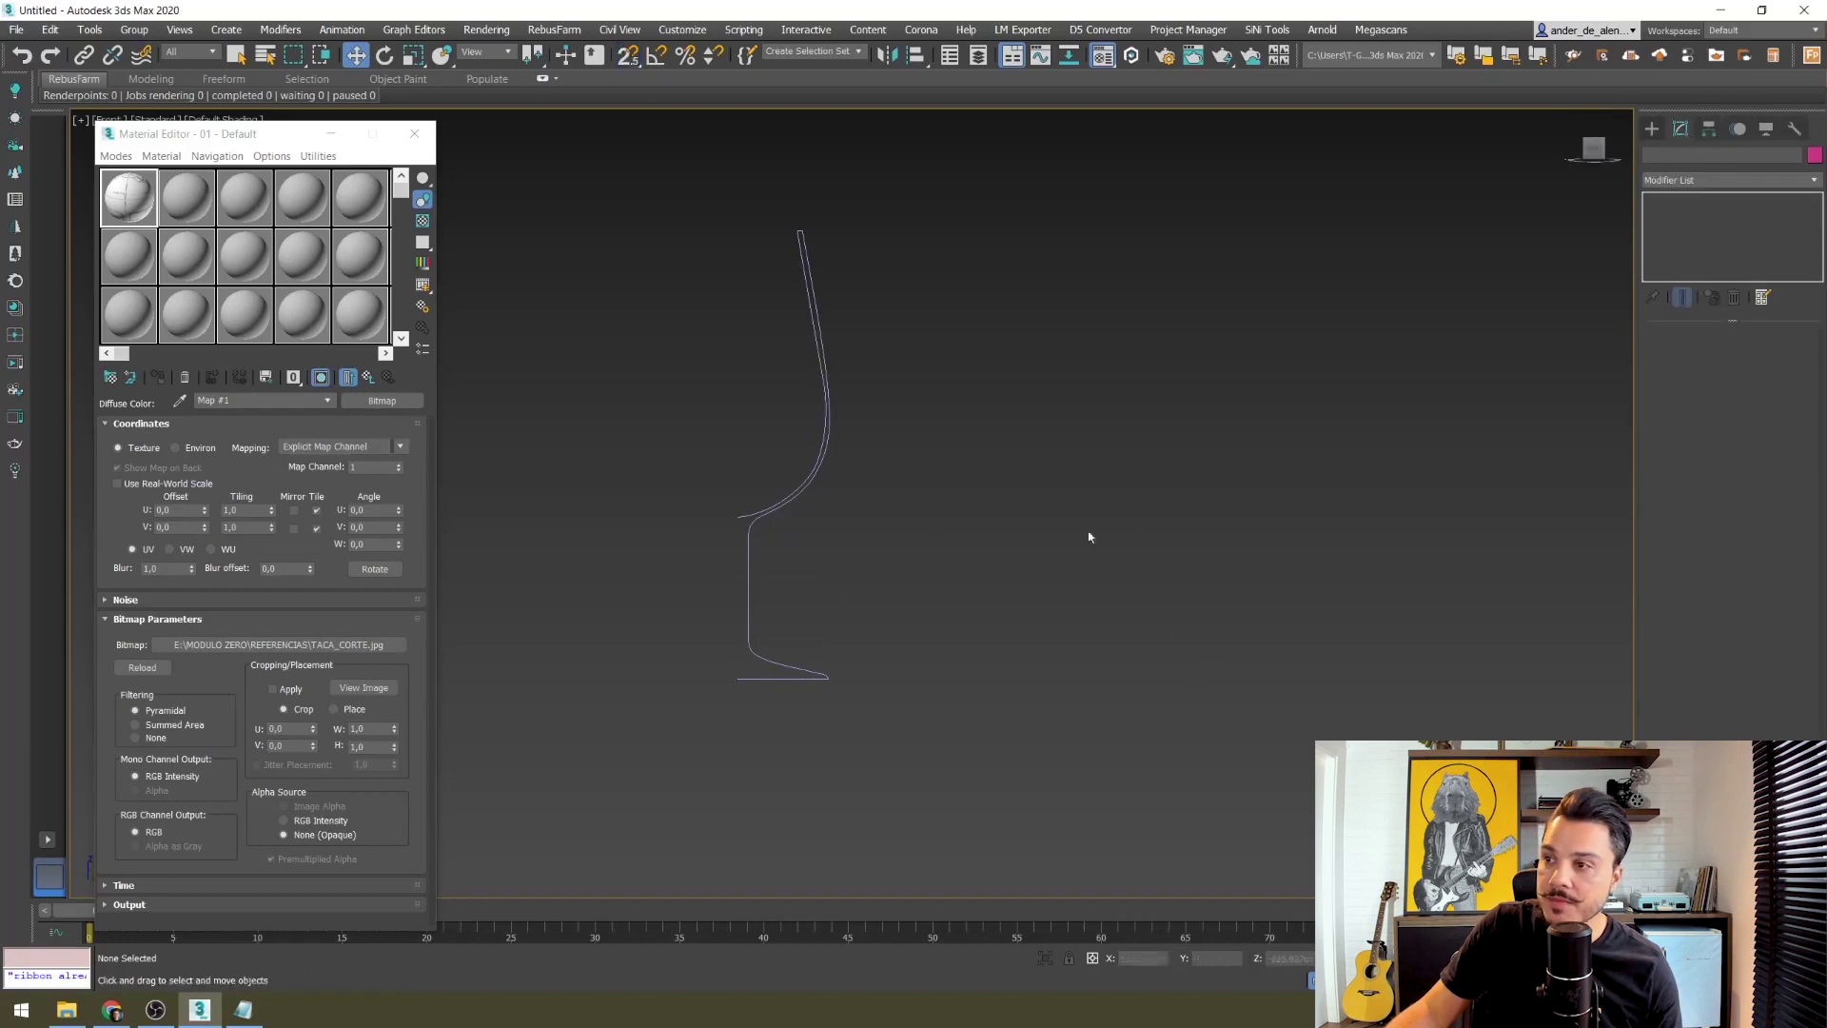
click(826, 419)
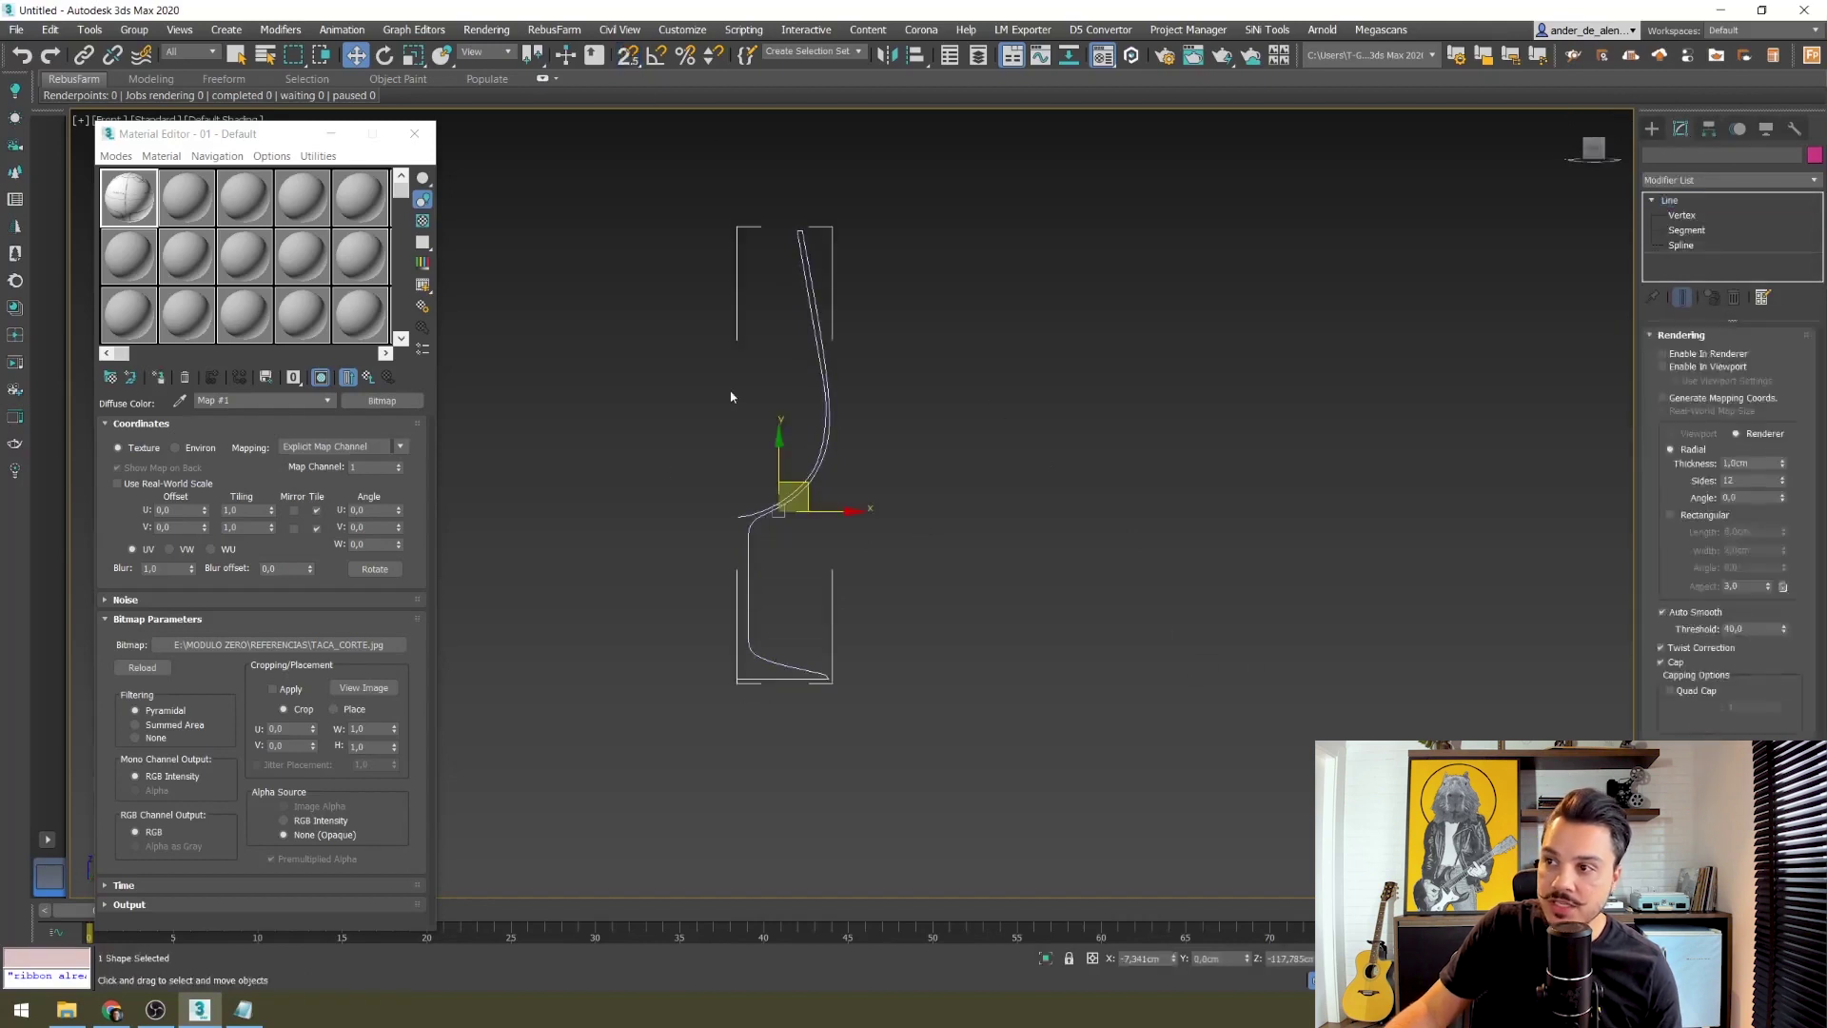
click(1706, 131)
click(1713, 243)
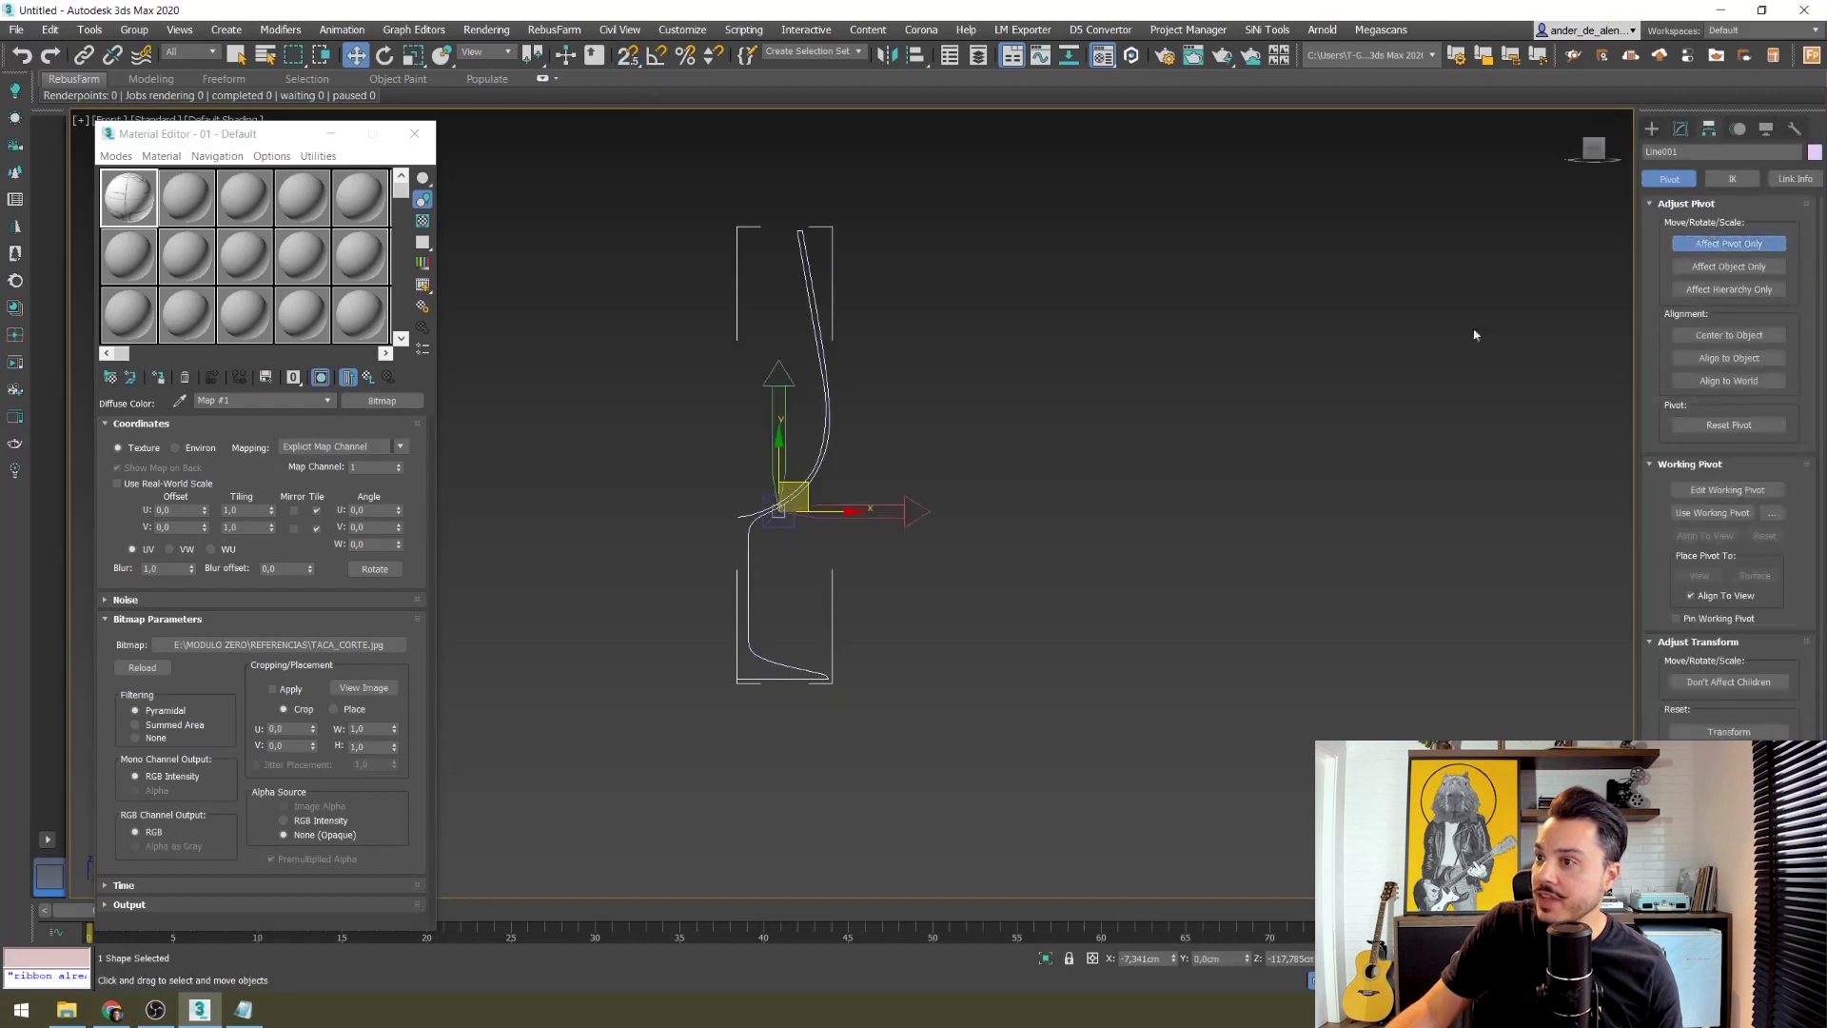
scroll(1048, 448, up, 2)
scroll(910, 431, up, 1)
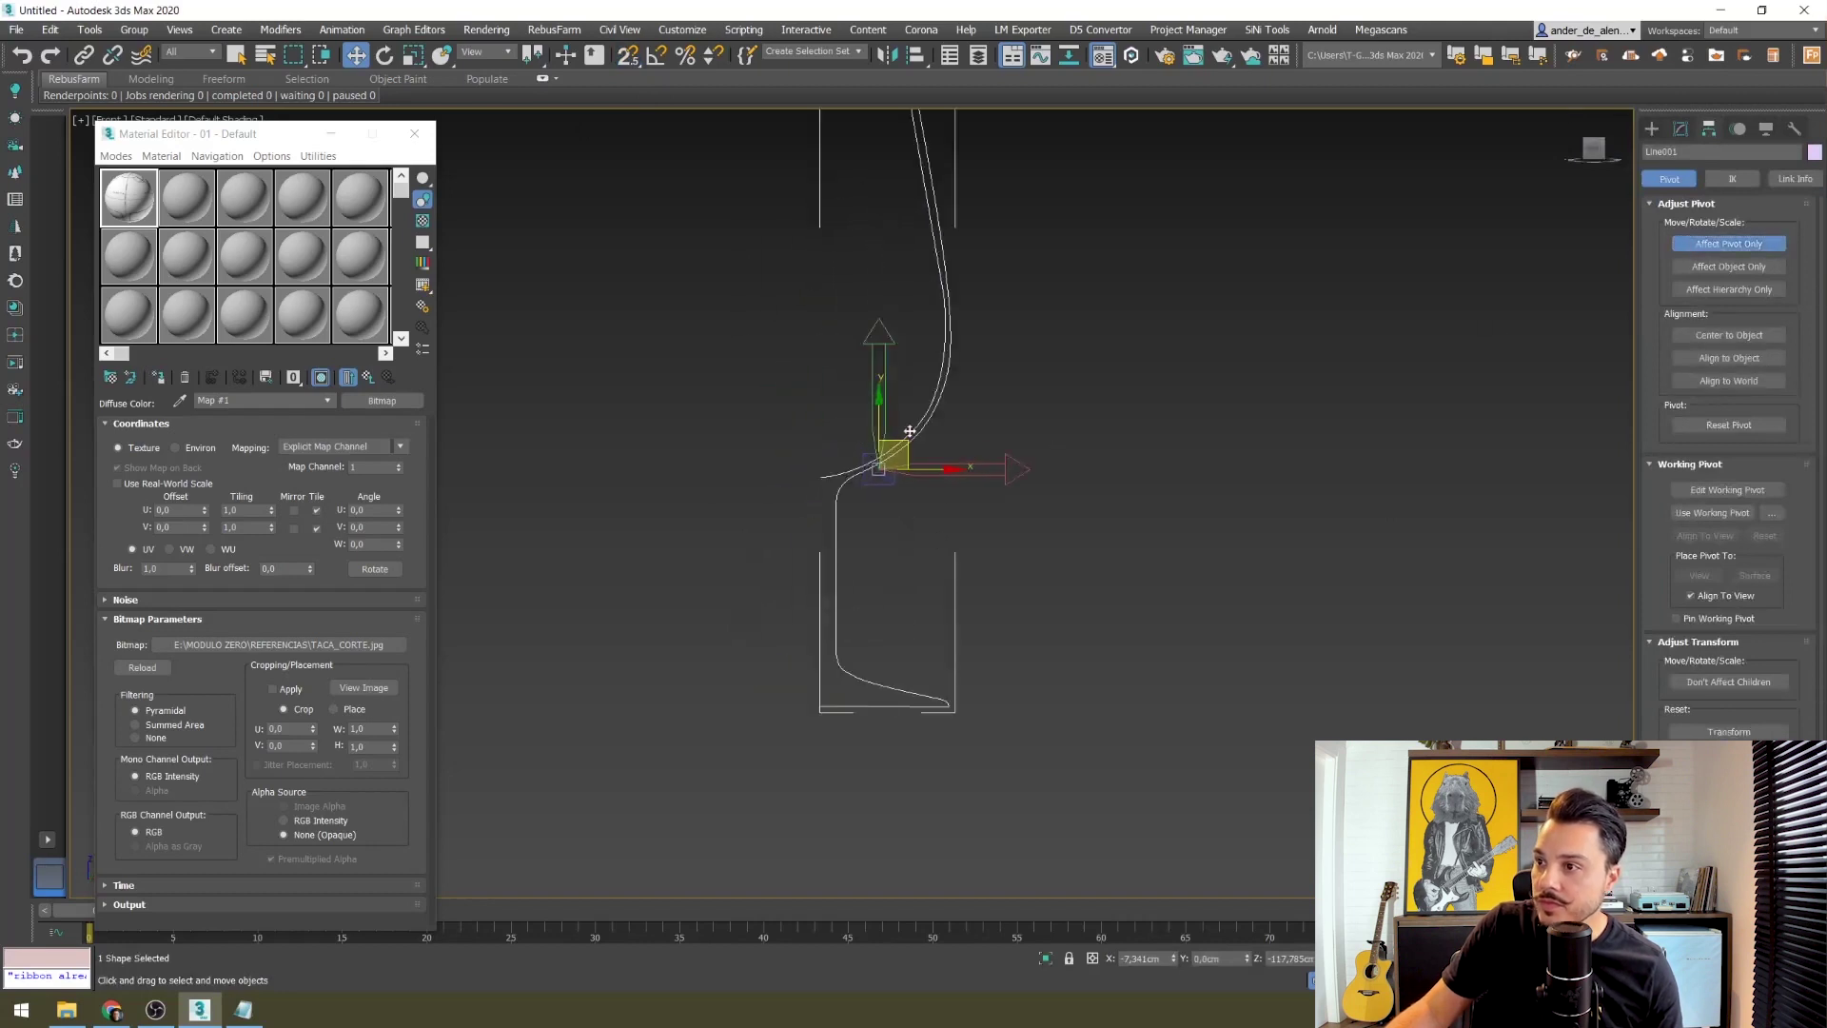
Step: Snap the pivot to the profile's bottom-left vertex, then turn off Affect Pivot Only
click(628, 56)
mouse_move(909, 456)
mouse_down()
mouse_move(843, 723)
mouse_move(826, 706)
mouse_up()
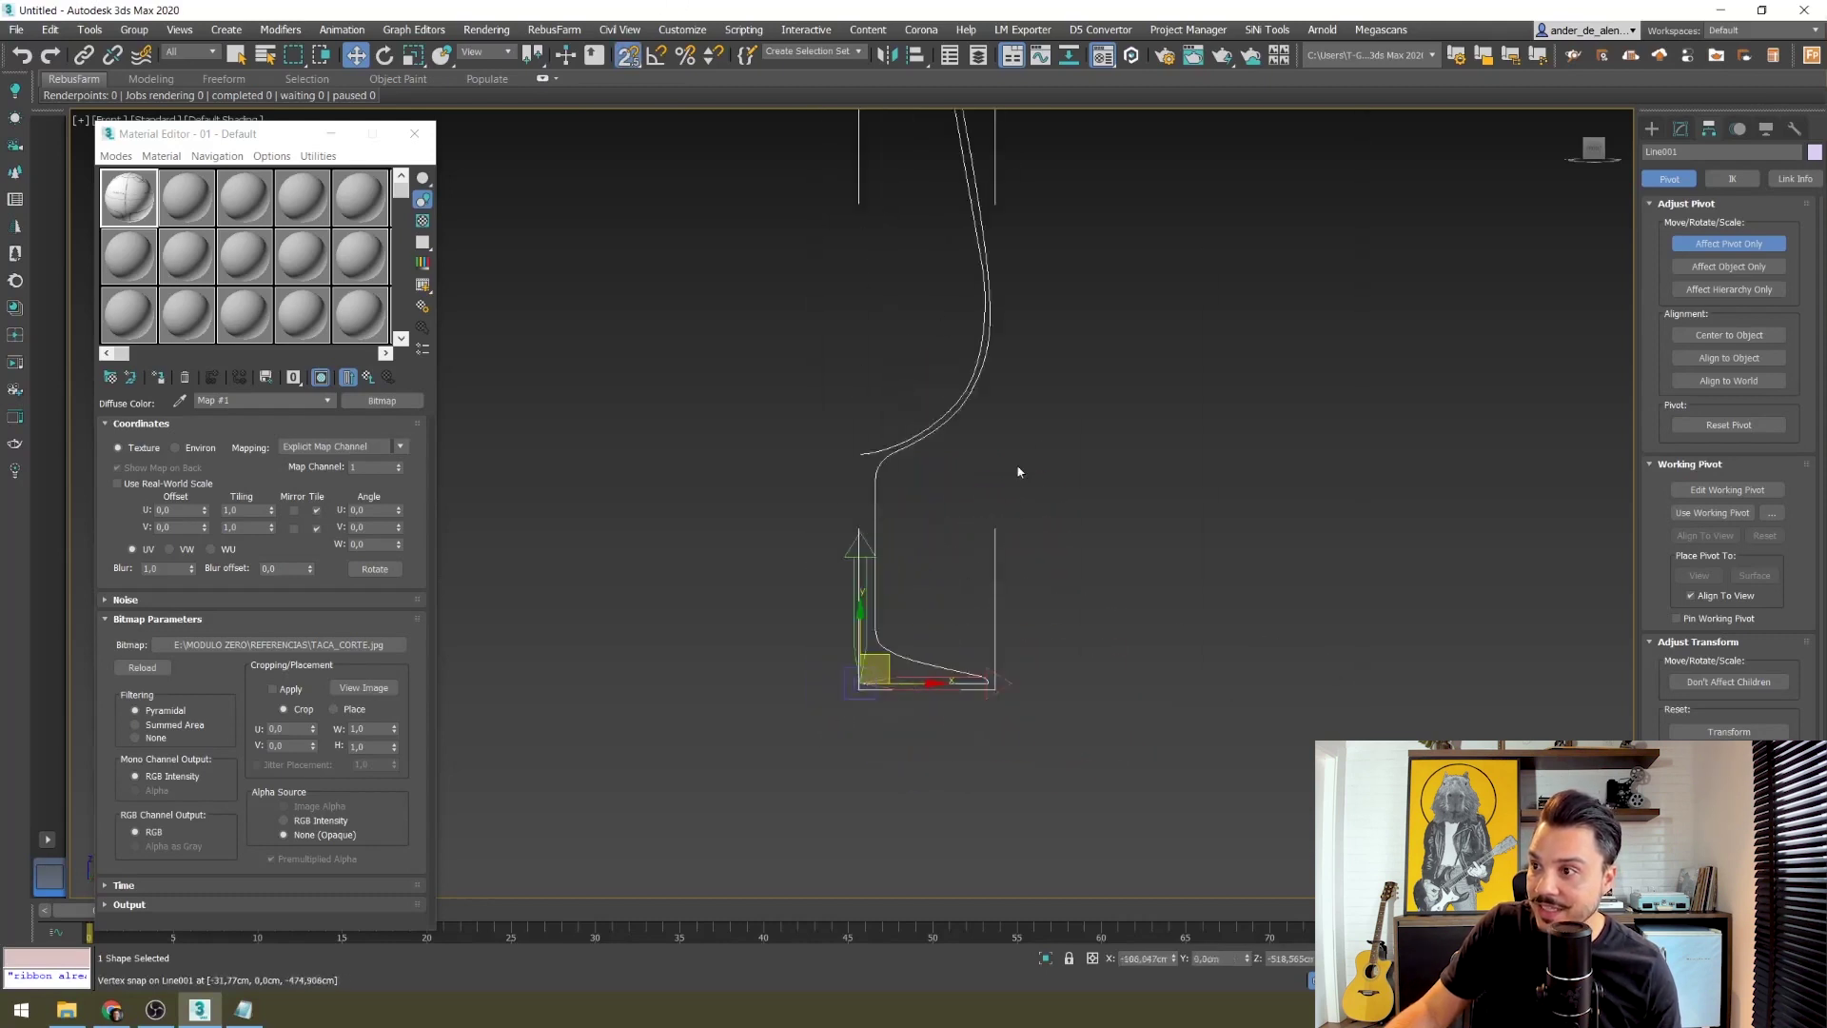
middle_drag(1019, 449, 1002, 567)
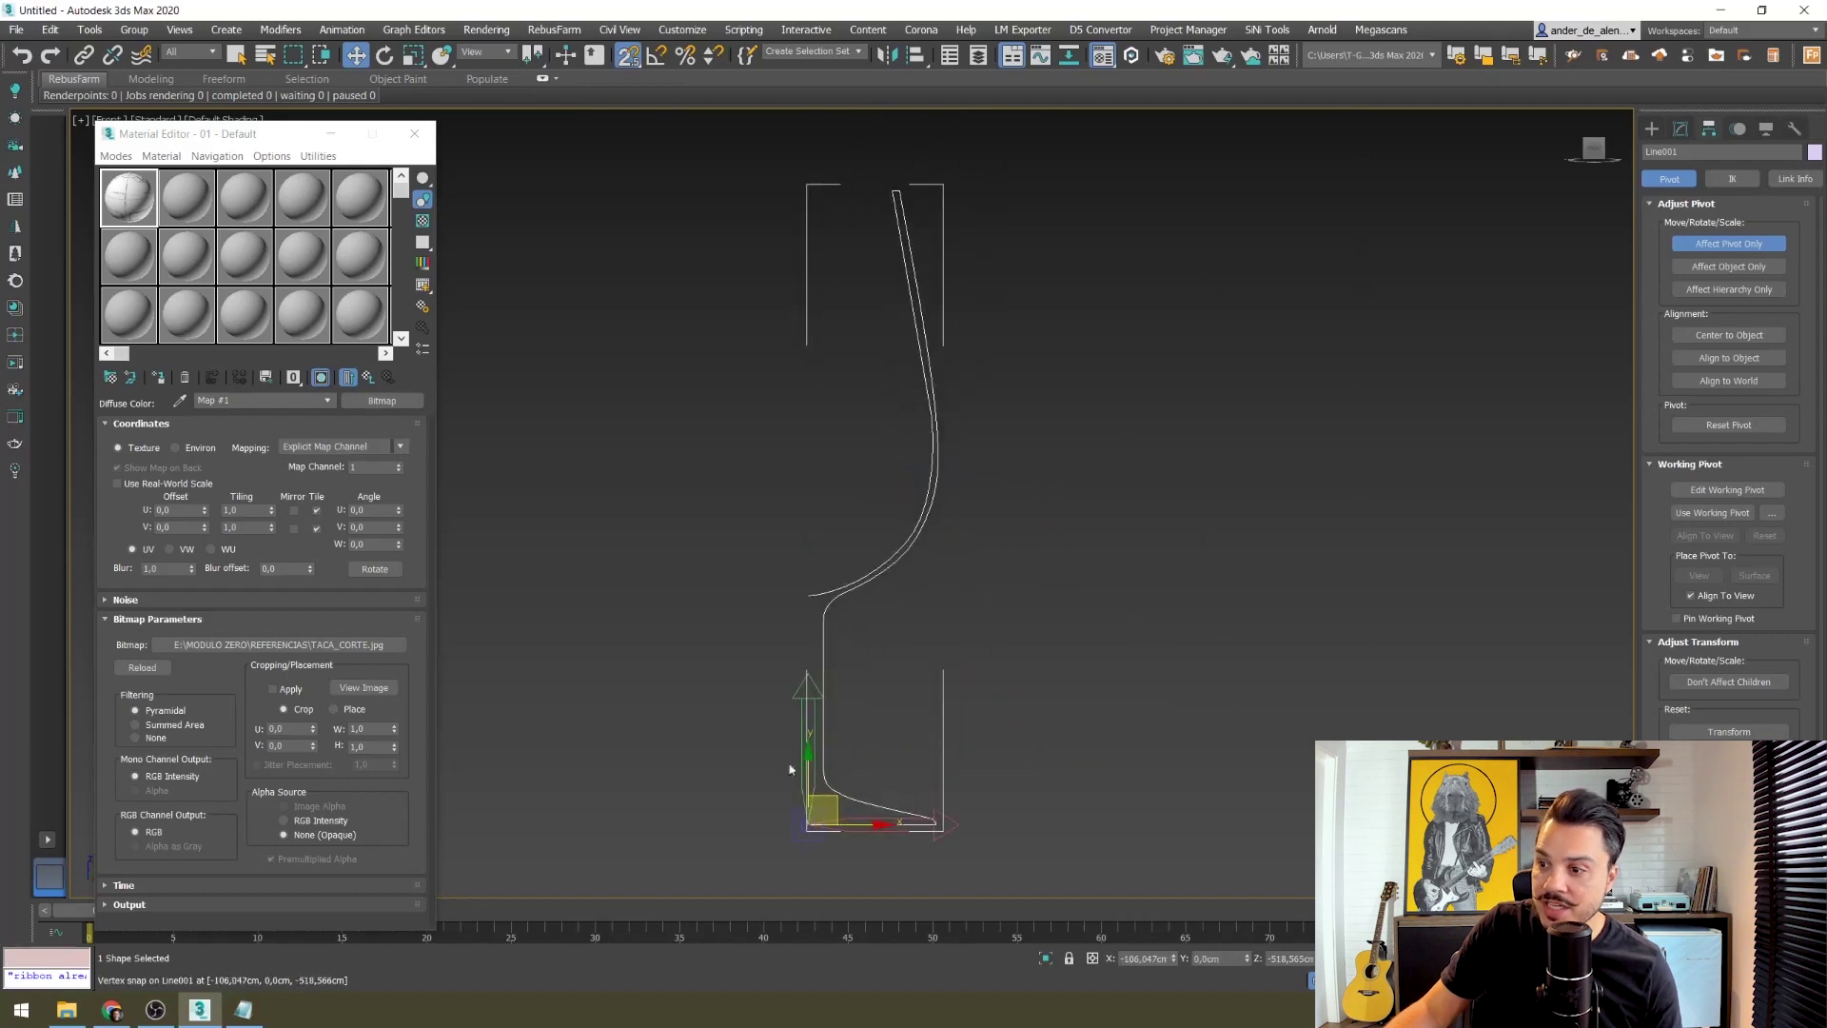
click(632, 57)
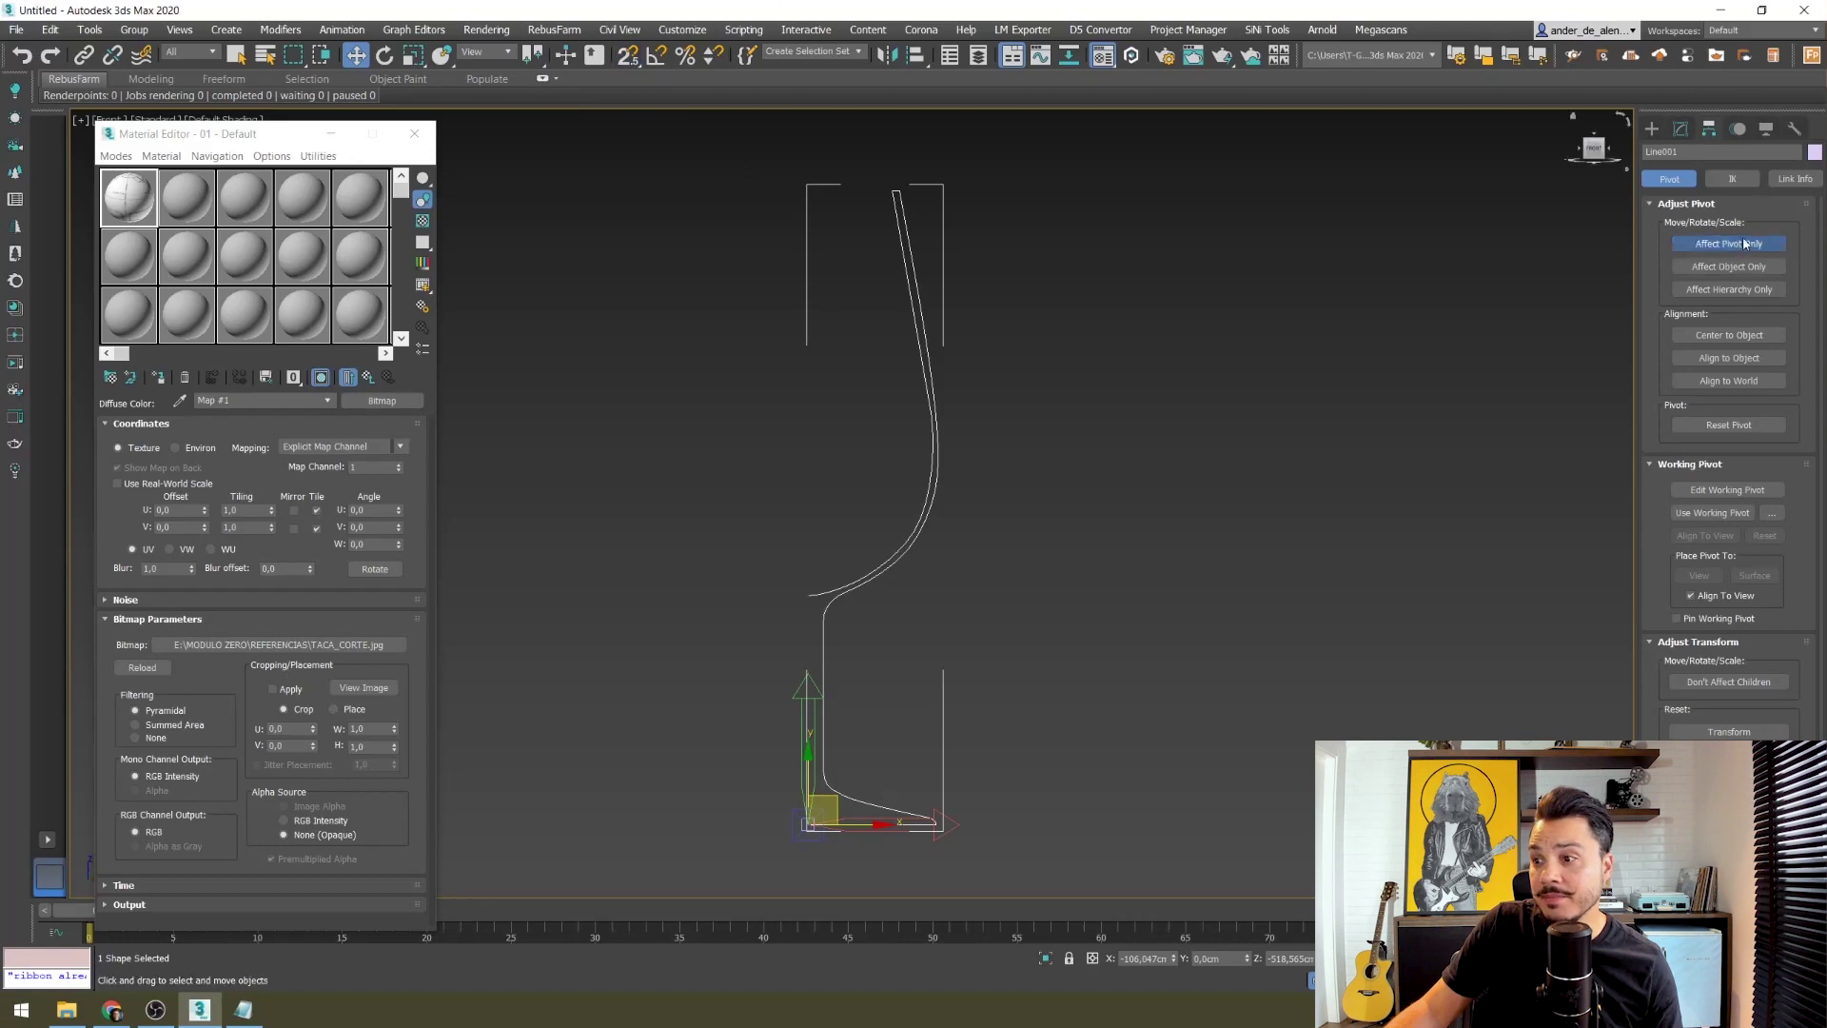
drag(848, 797, 1004, 705)
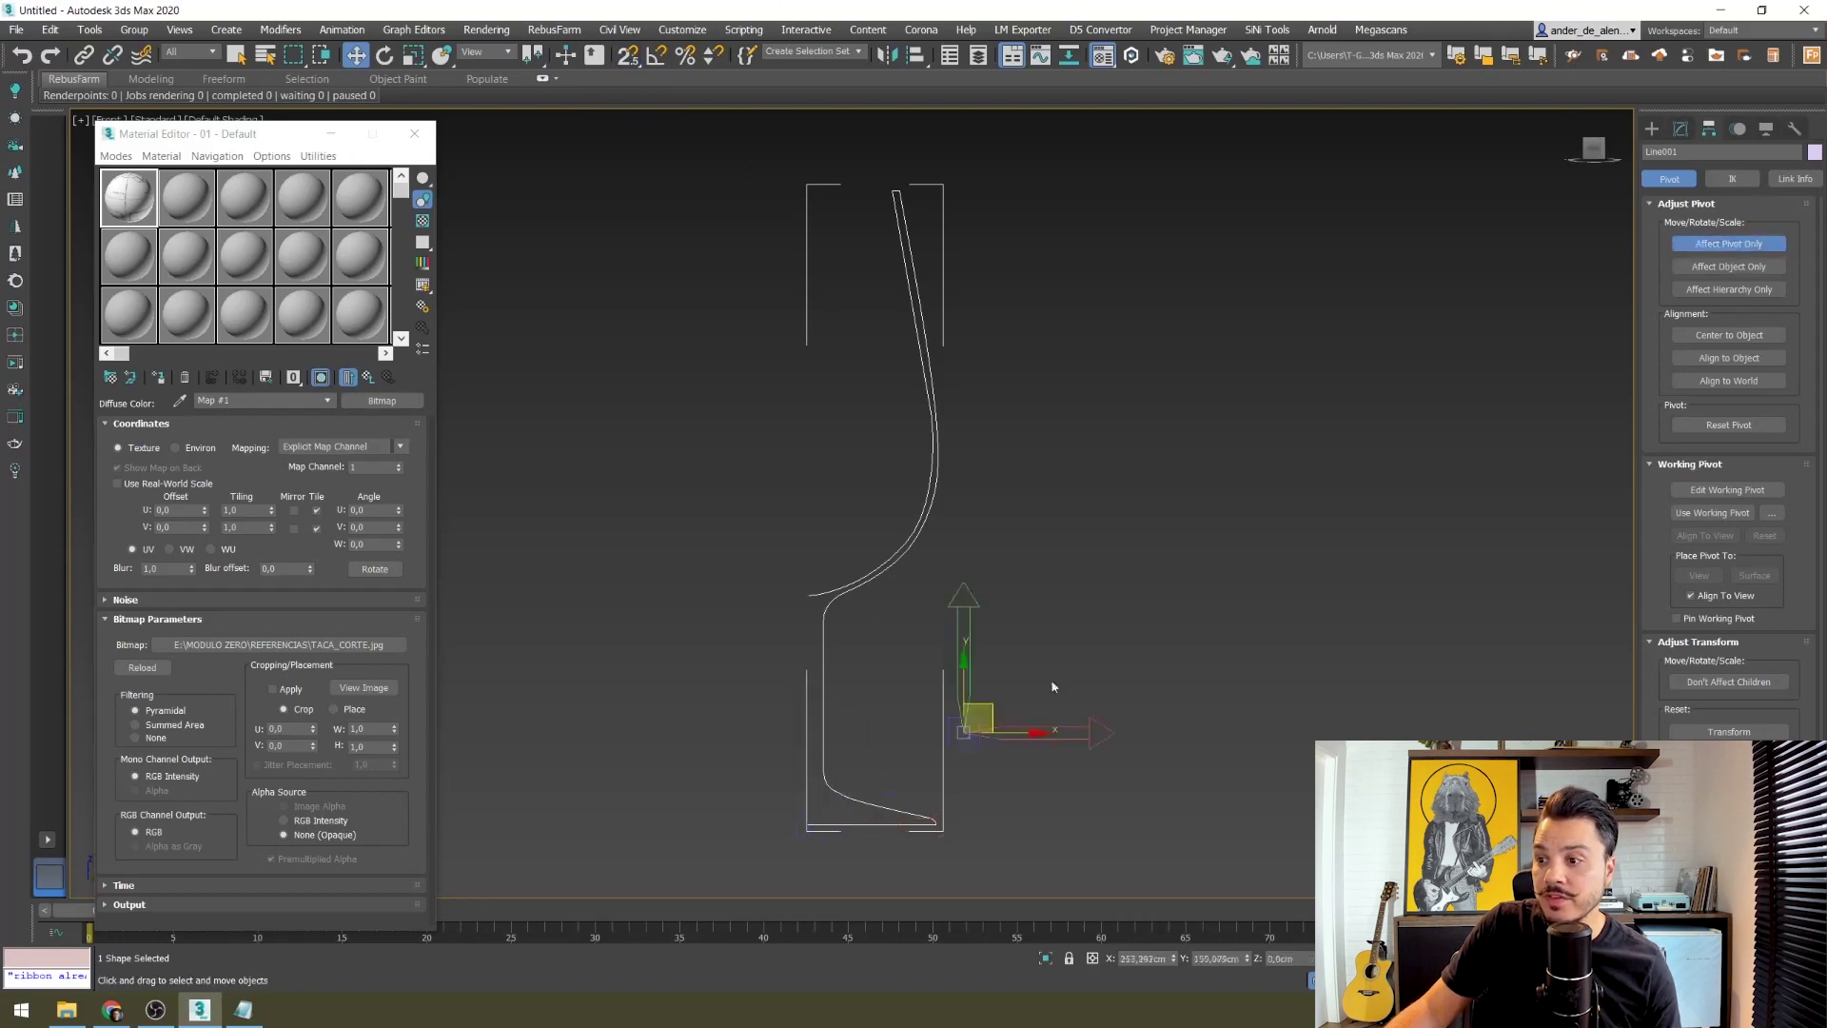
key(ctrl+z)
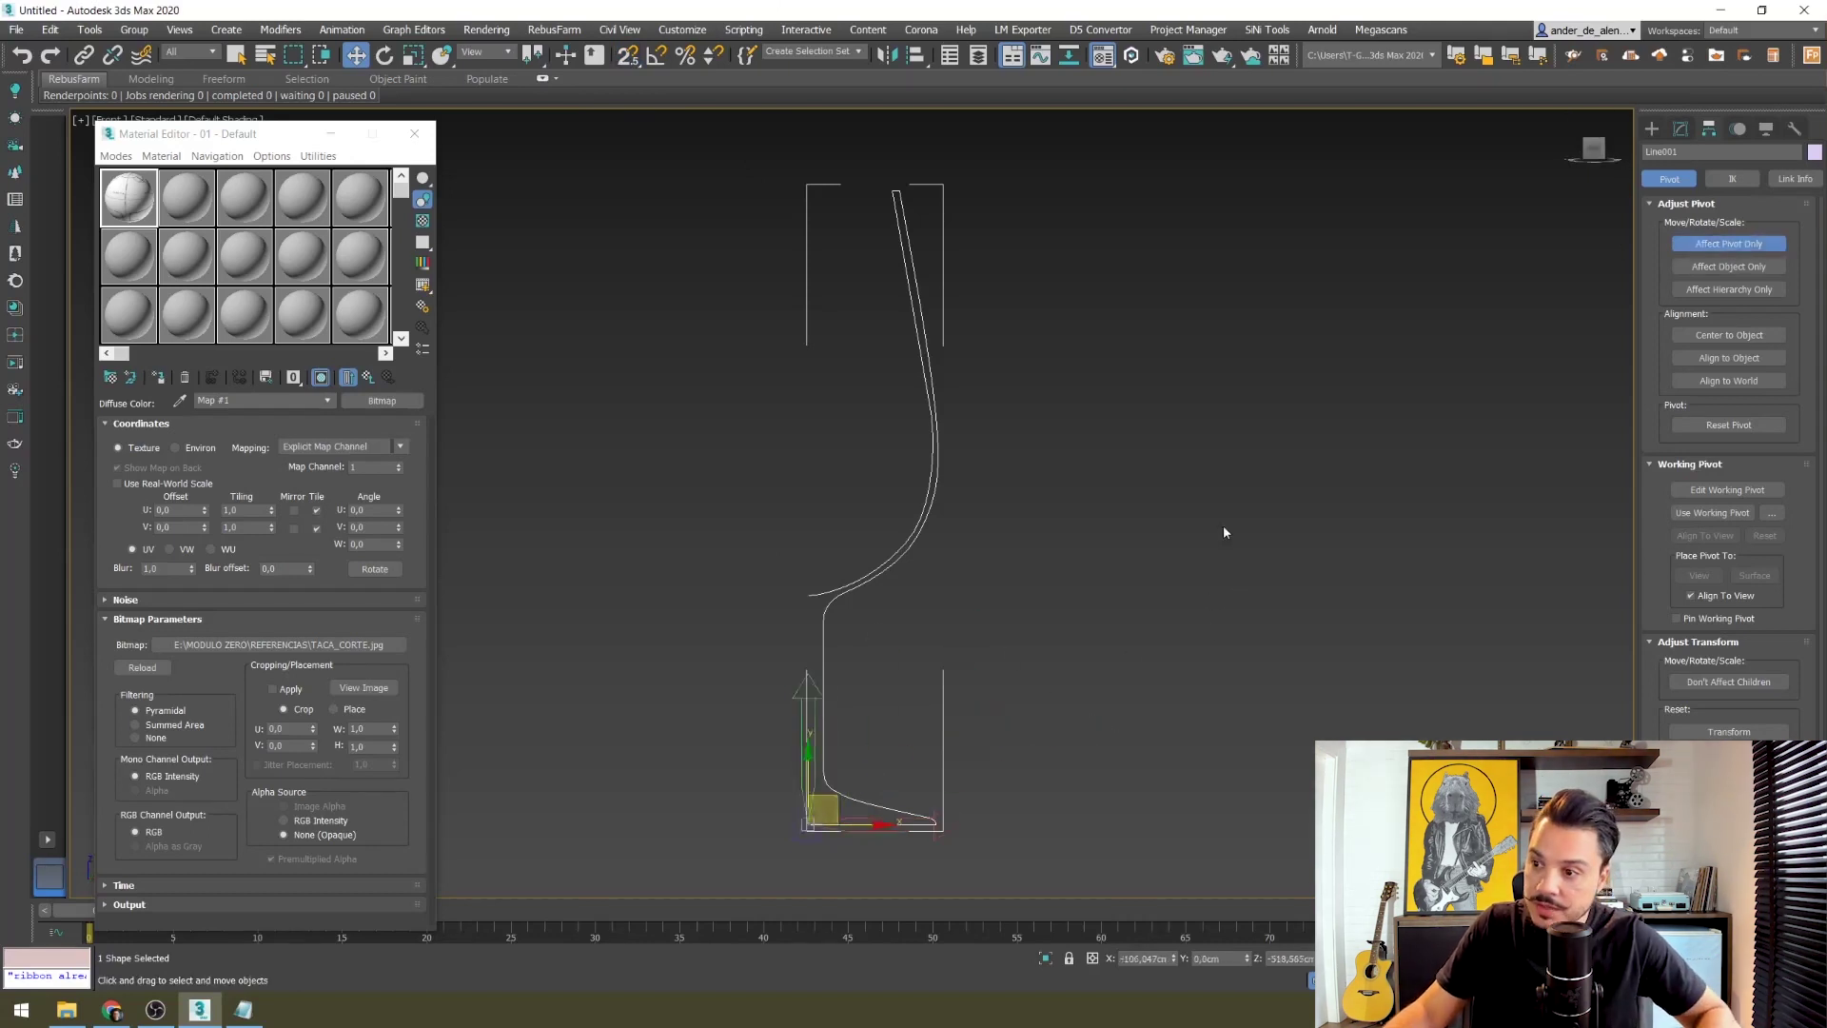
click(1729, 244)
click(1652, 128)
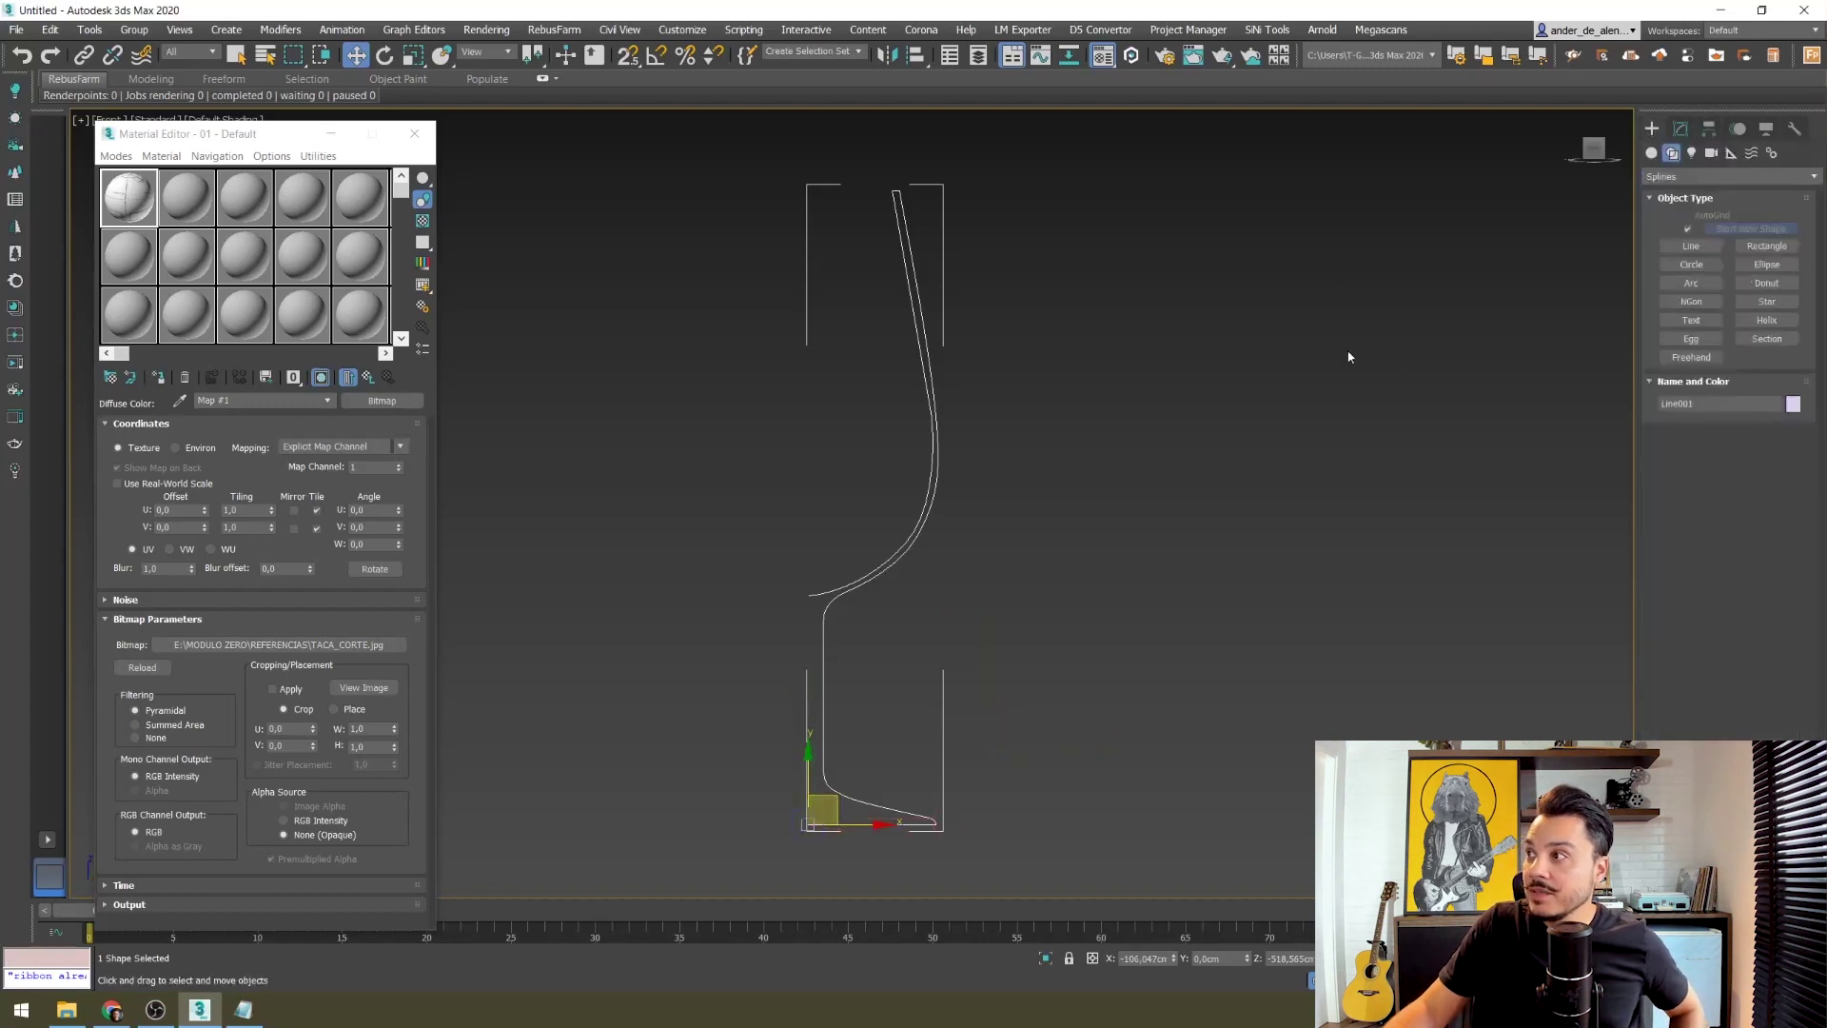
Step: Select Line001, orbit to an angled 3D view of it, and open the Modify panel
click(1346, 370)
drag(1067, 504, 751, 812)
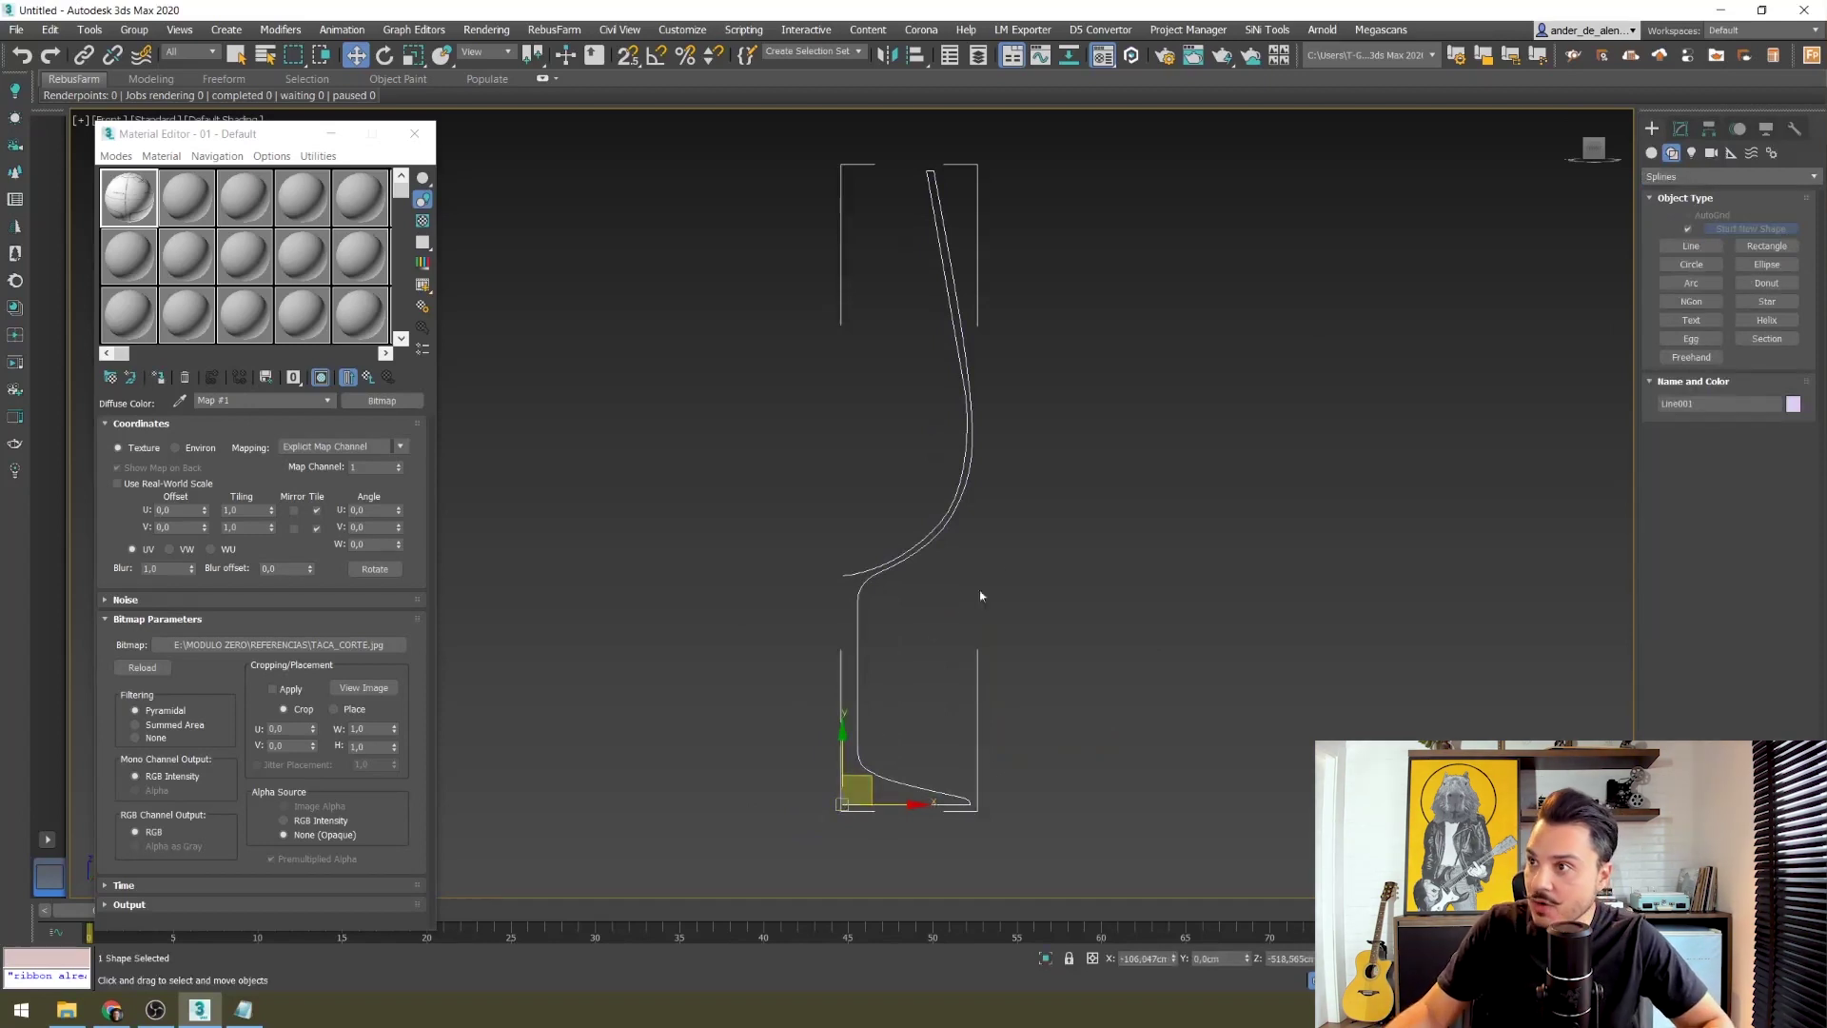
alt+middle_drag(914, 681, 982, 750)
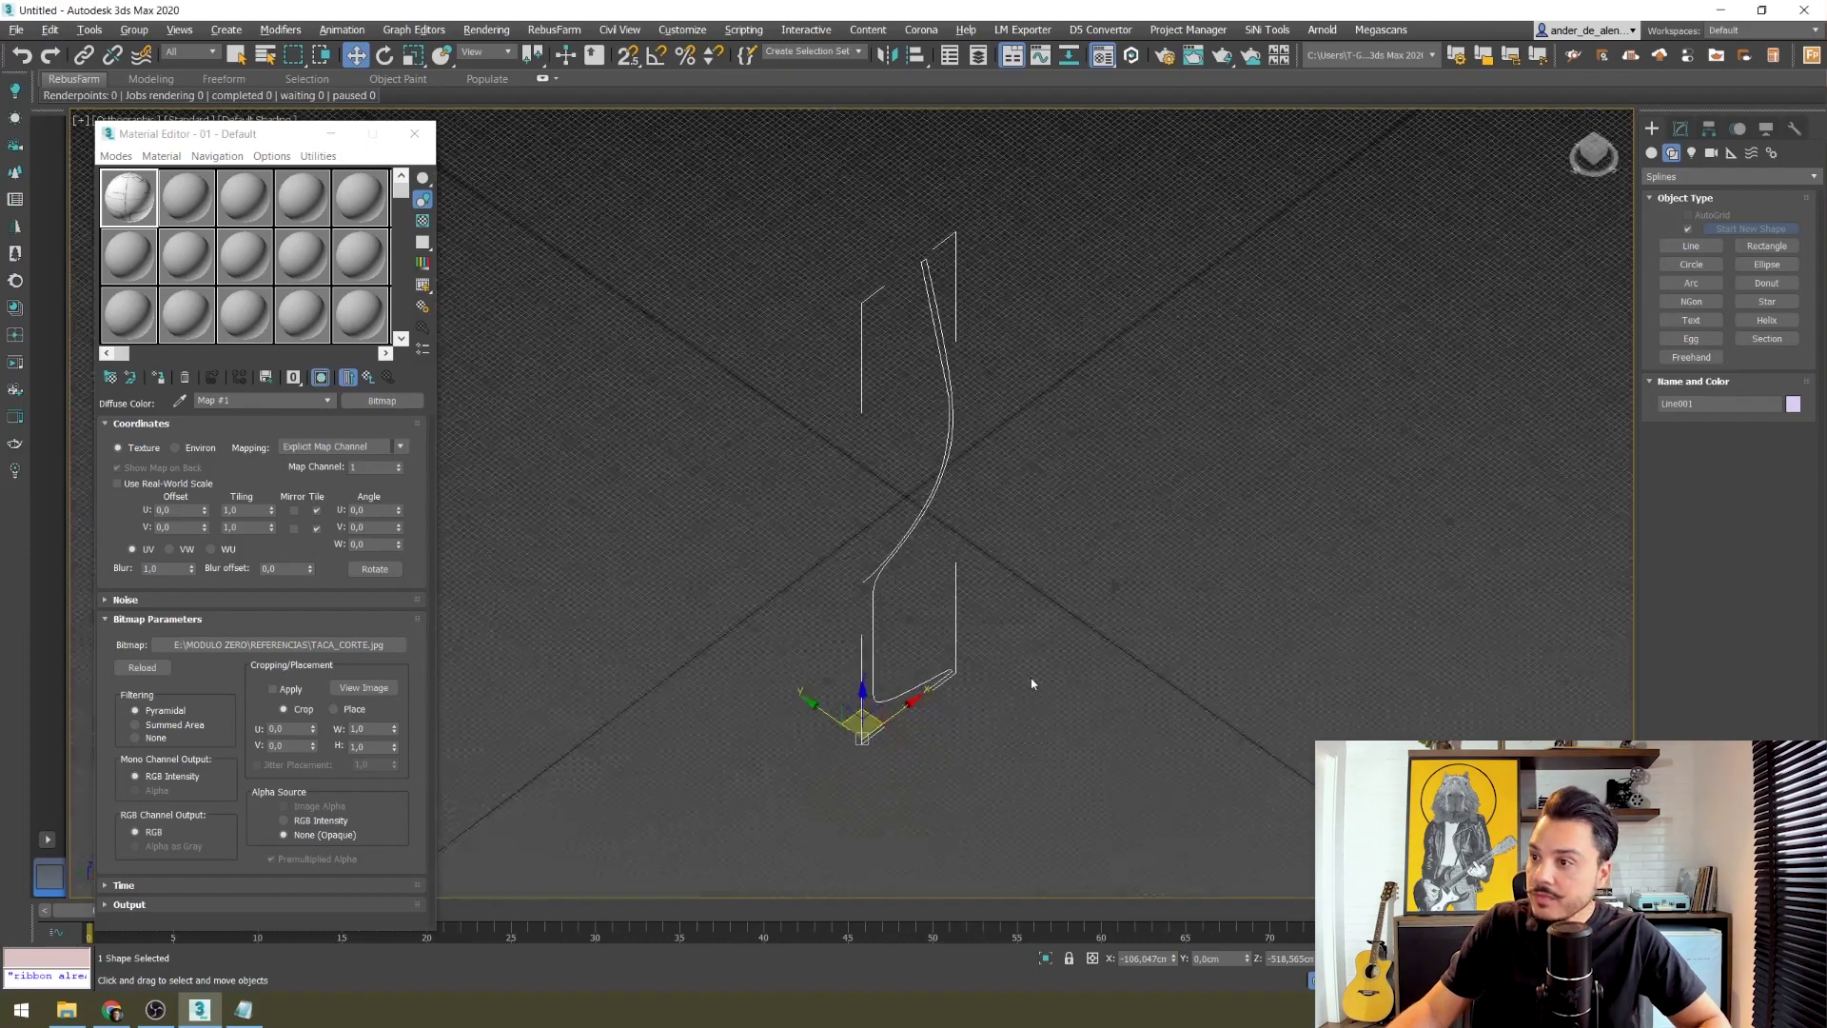
alt+middle_drag(1032, 683, 1104, 653)
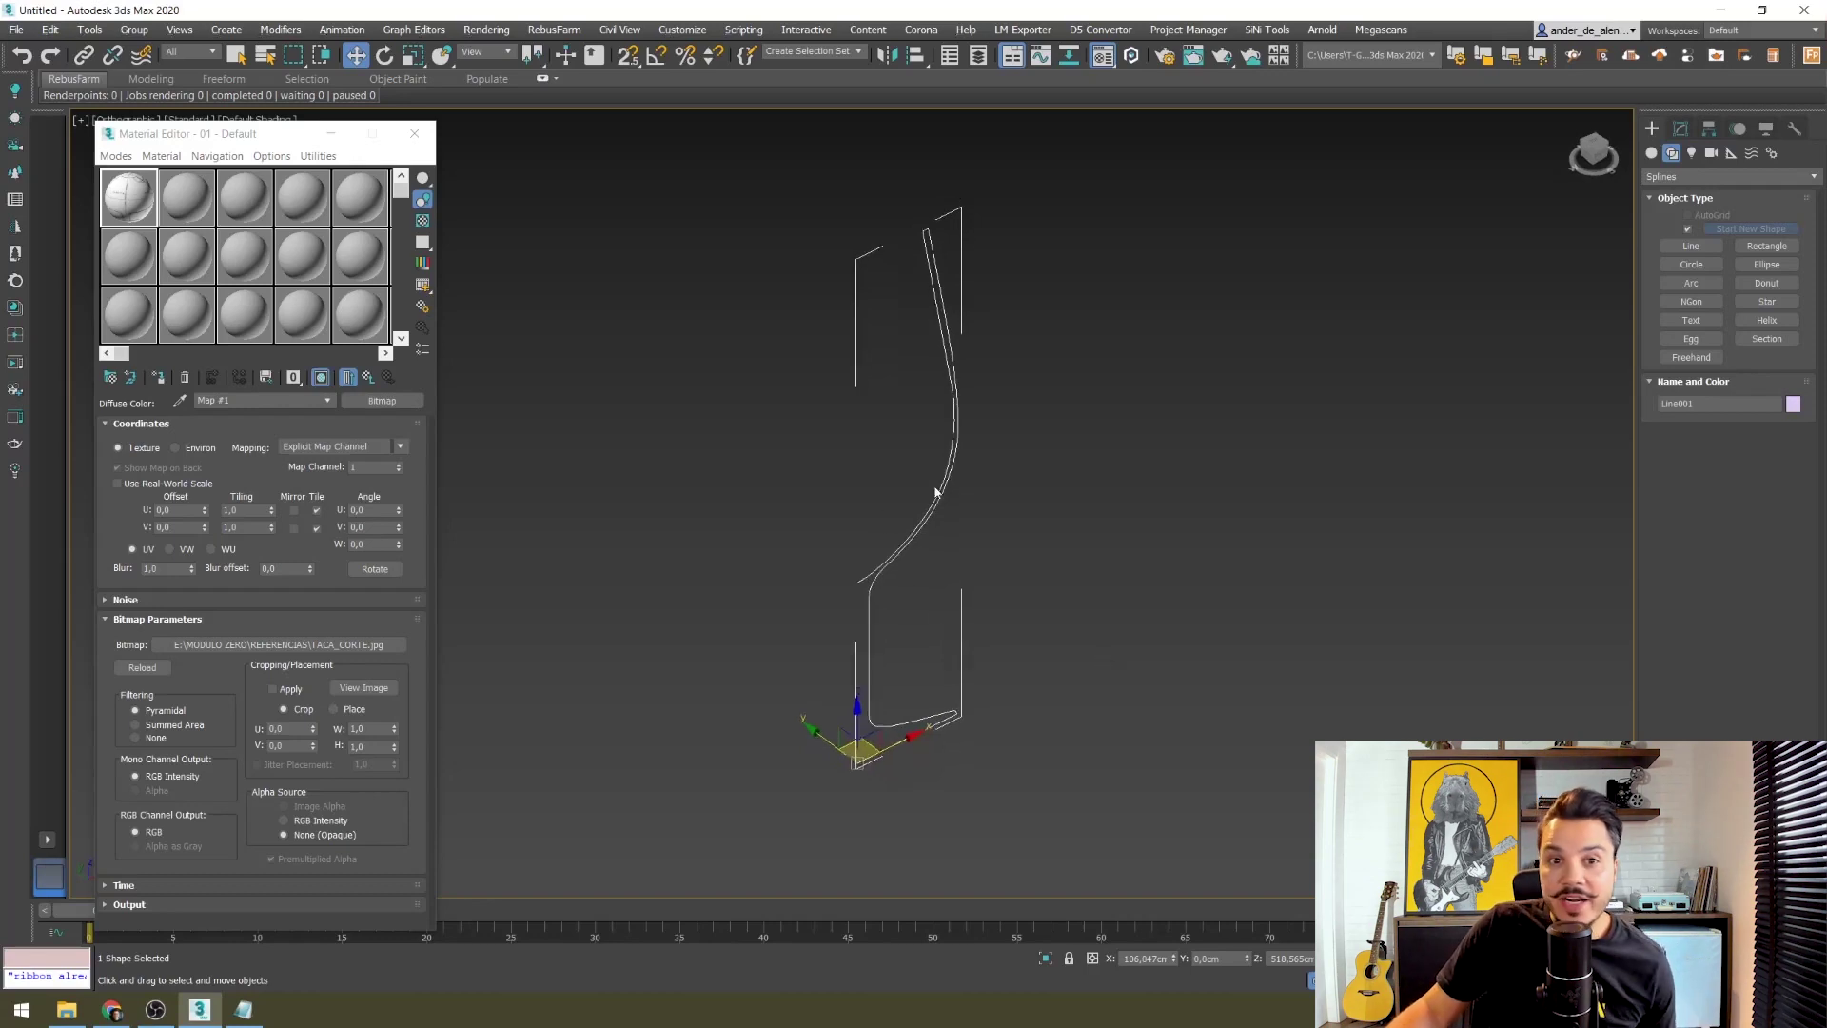
scroll(931, 535, down, 2)
middle_drag(997, 539, 1034, 506)
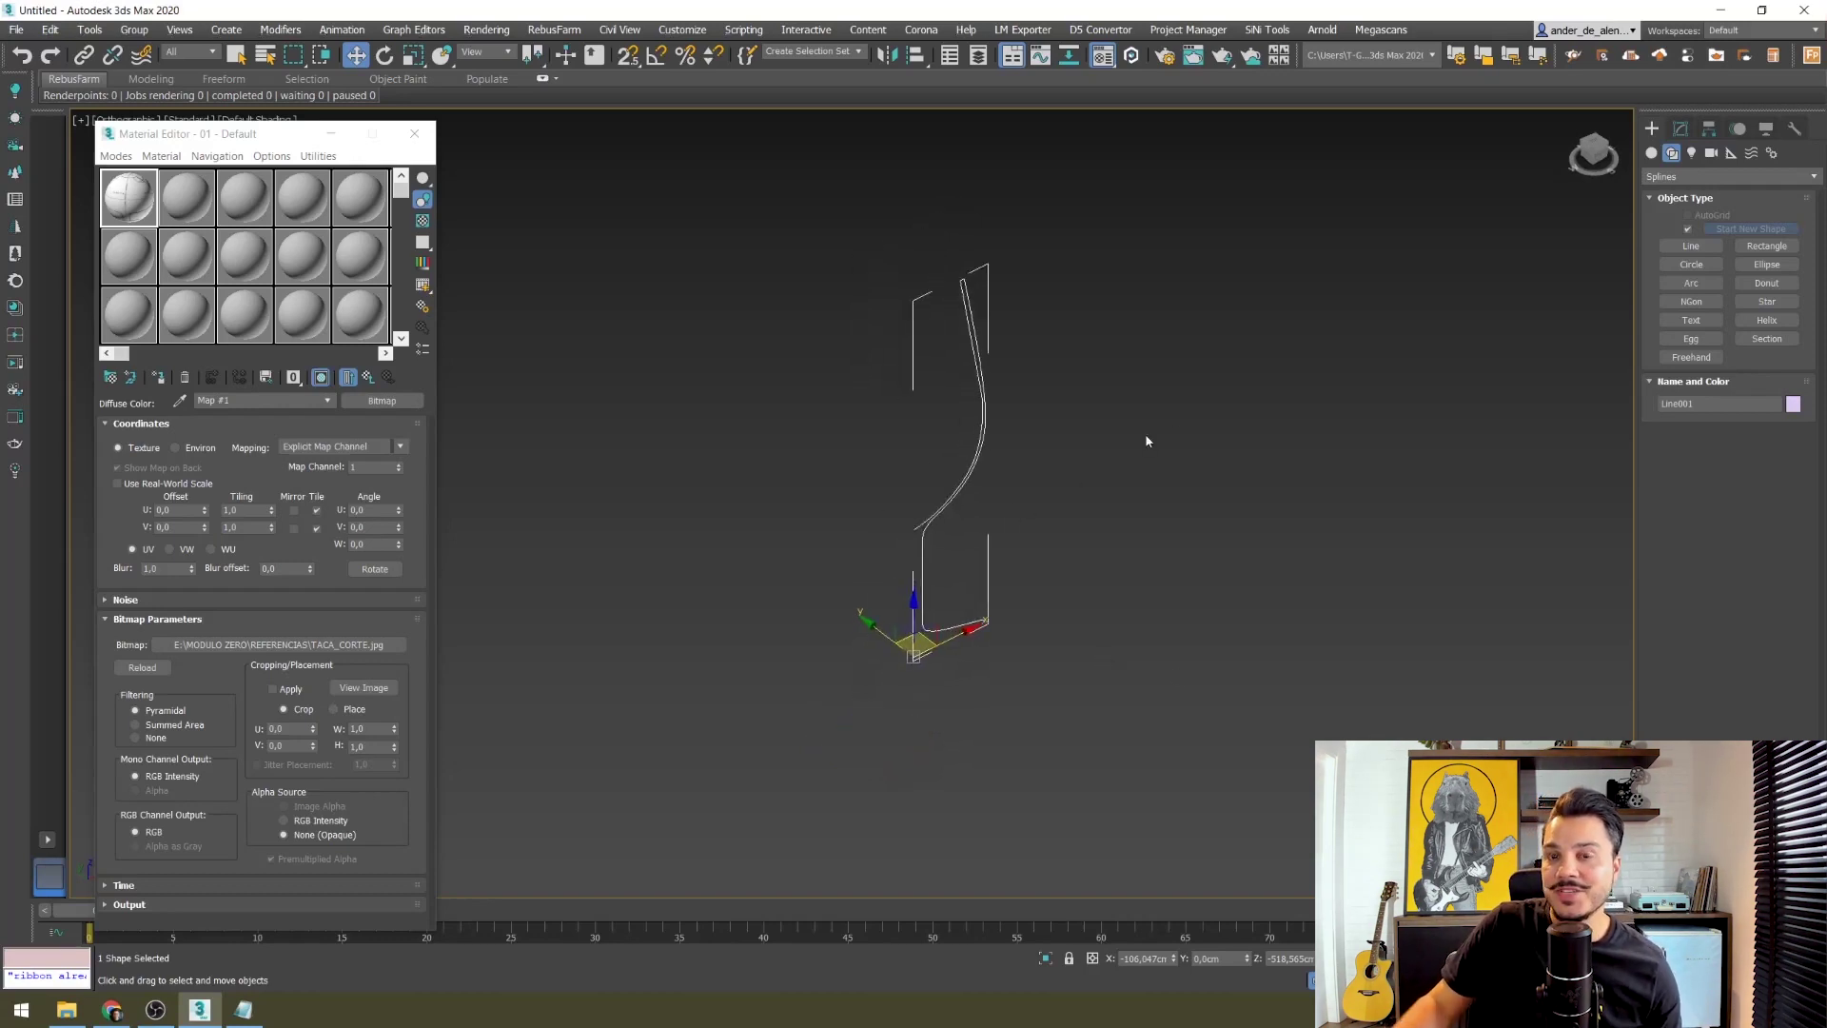
click(1680, 129)
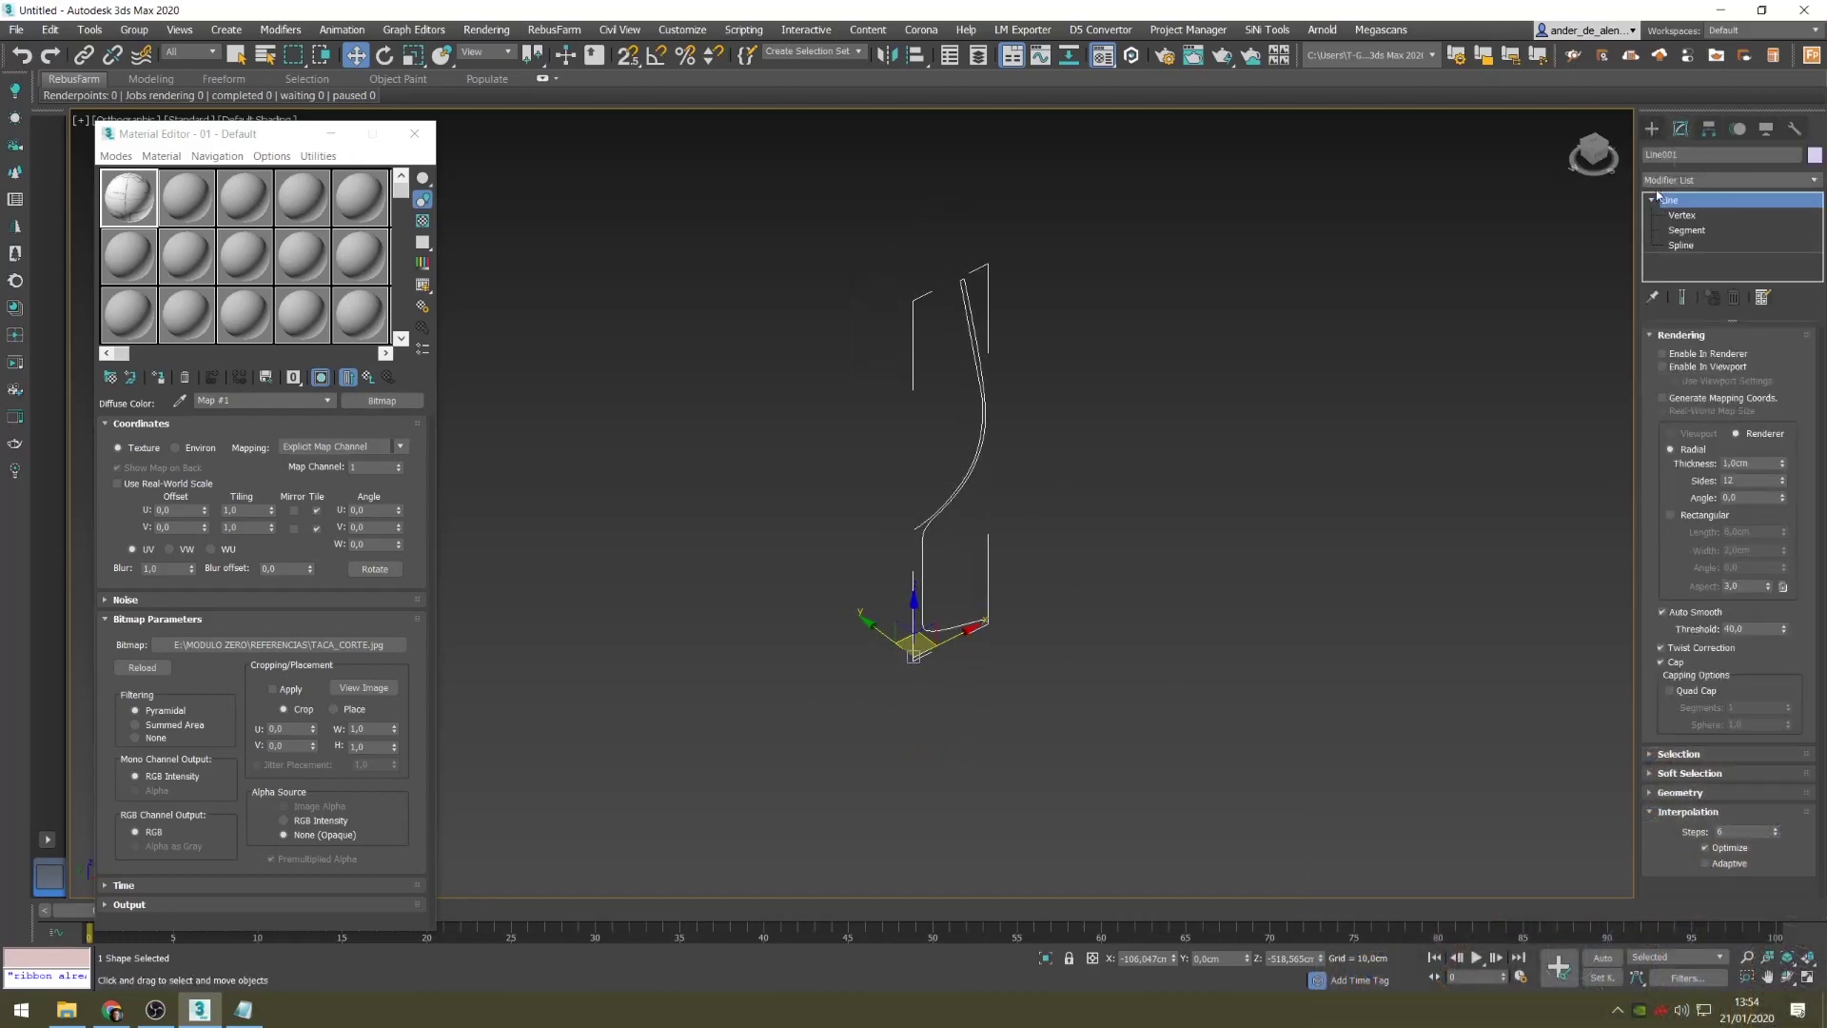
Step: Apply a Lathe modifier from the Modifier List to revolve Line001 into a glass
click(1682, 179)
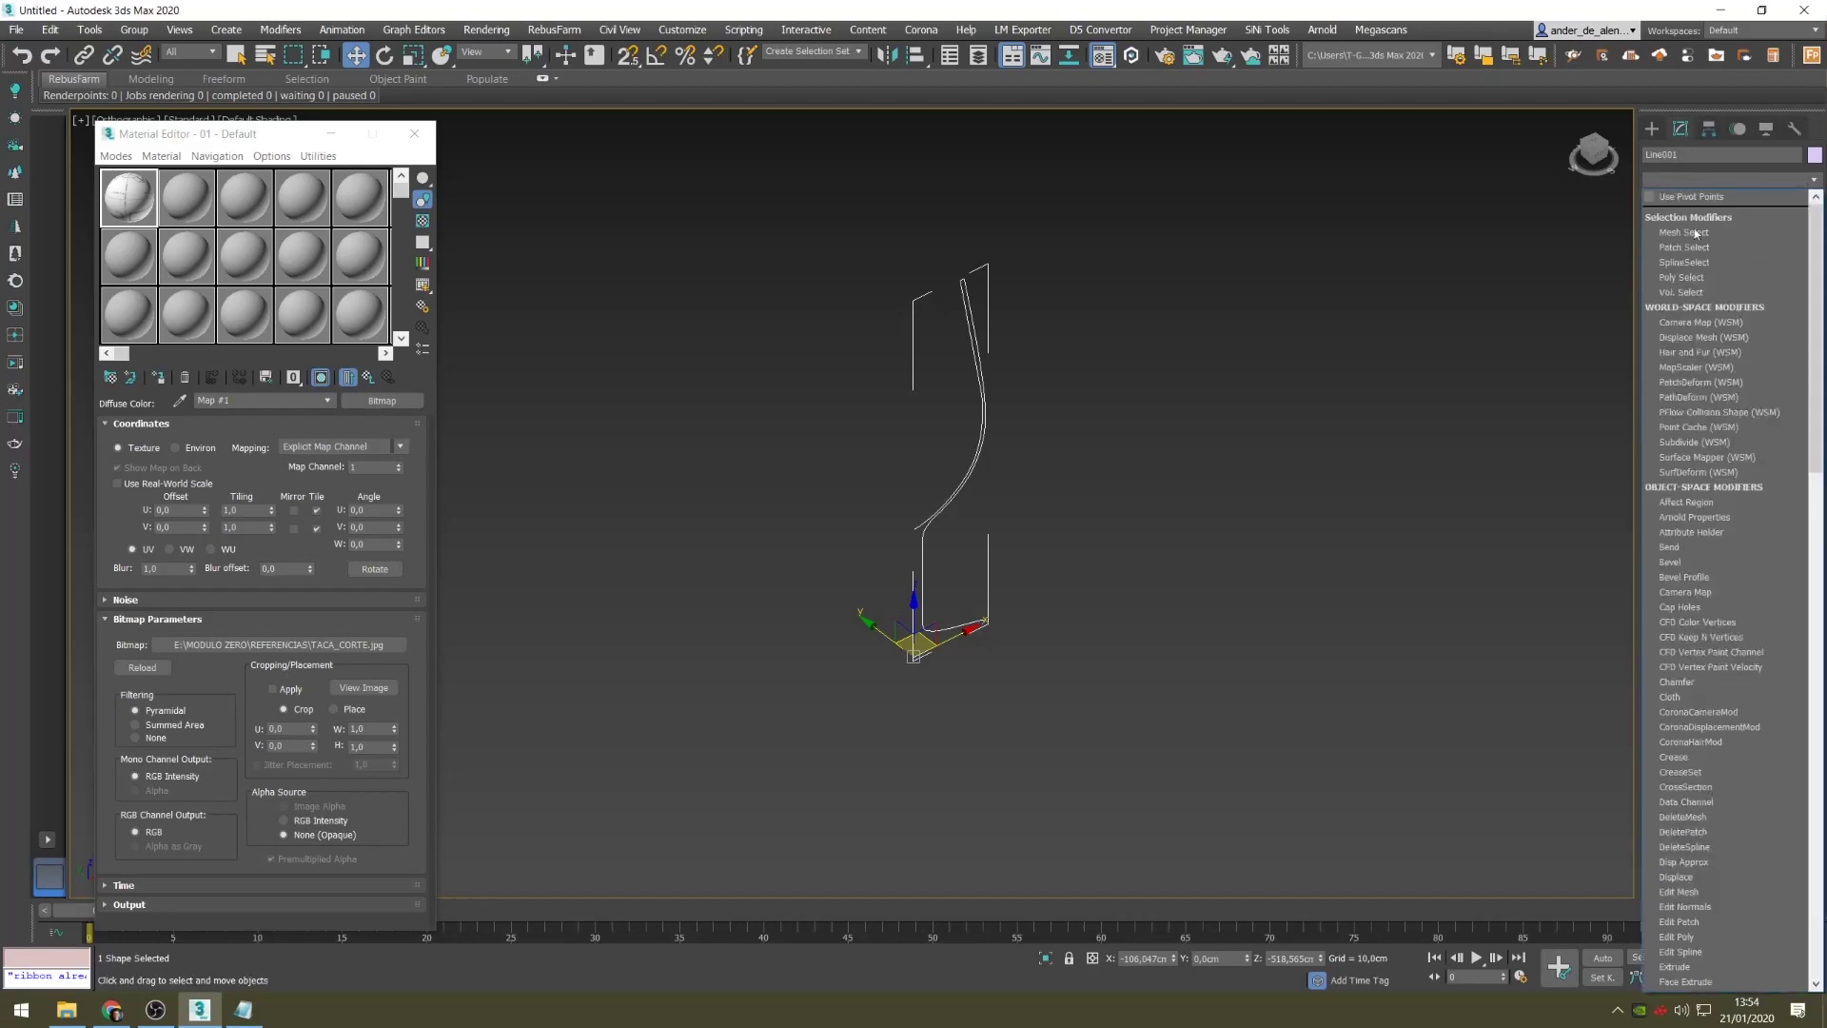
scroll(1774, 540, down, 5)
scroll(1770, 564, down, 4)
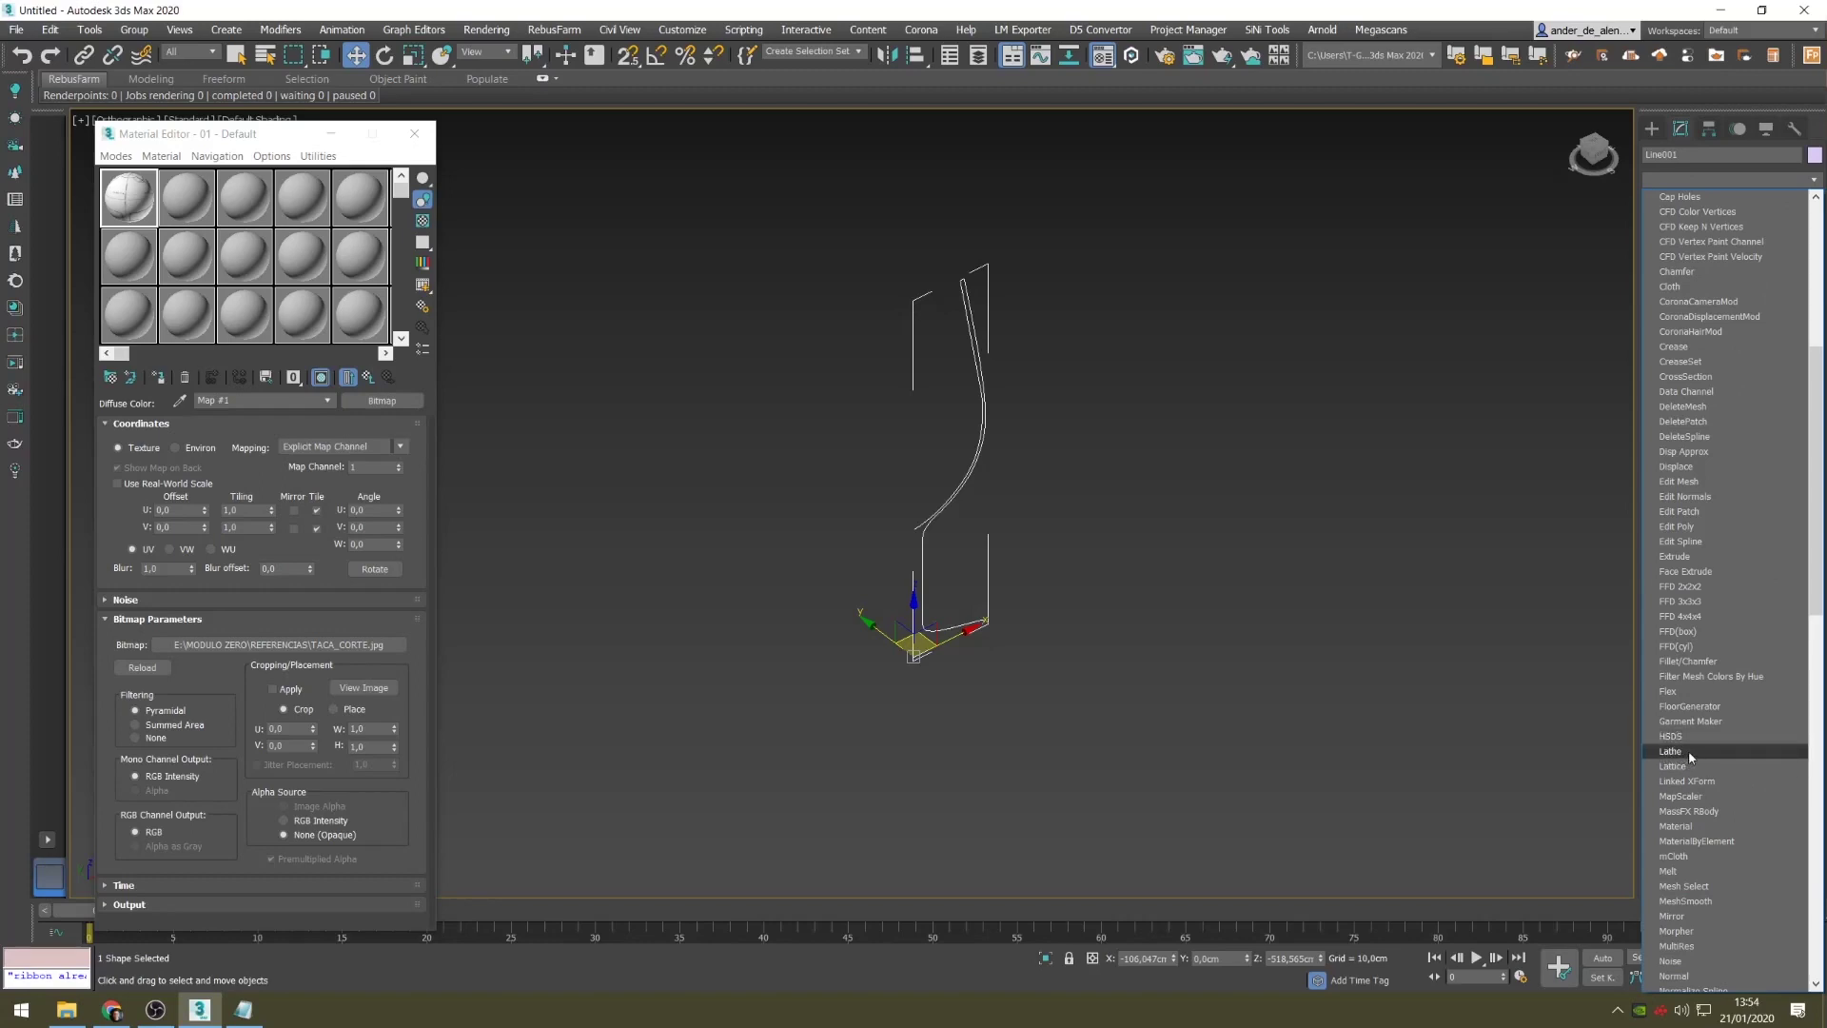
click(1688, 749)
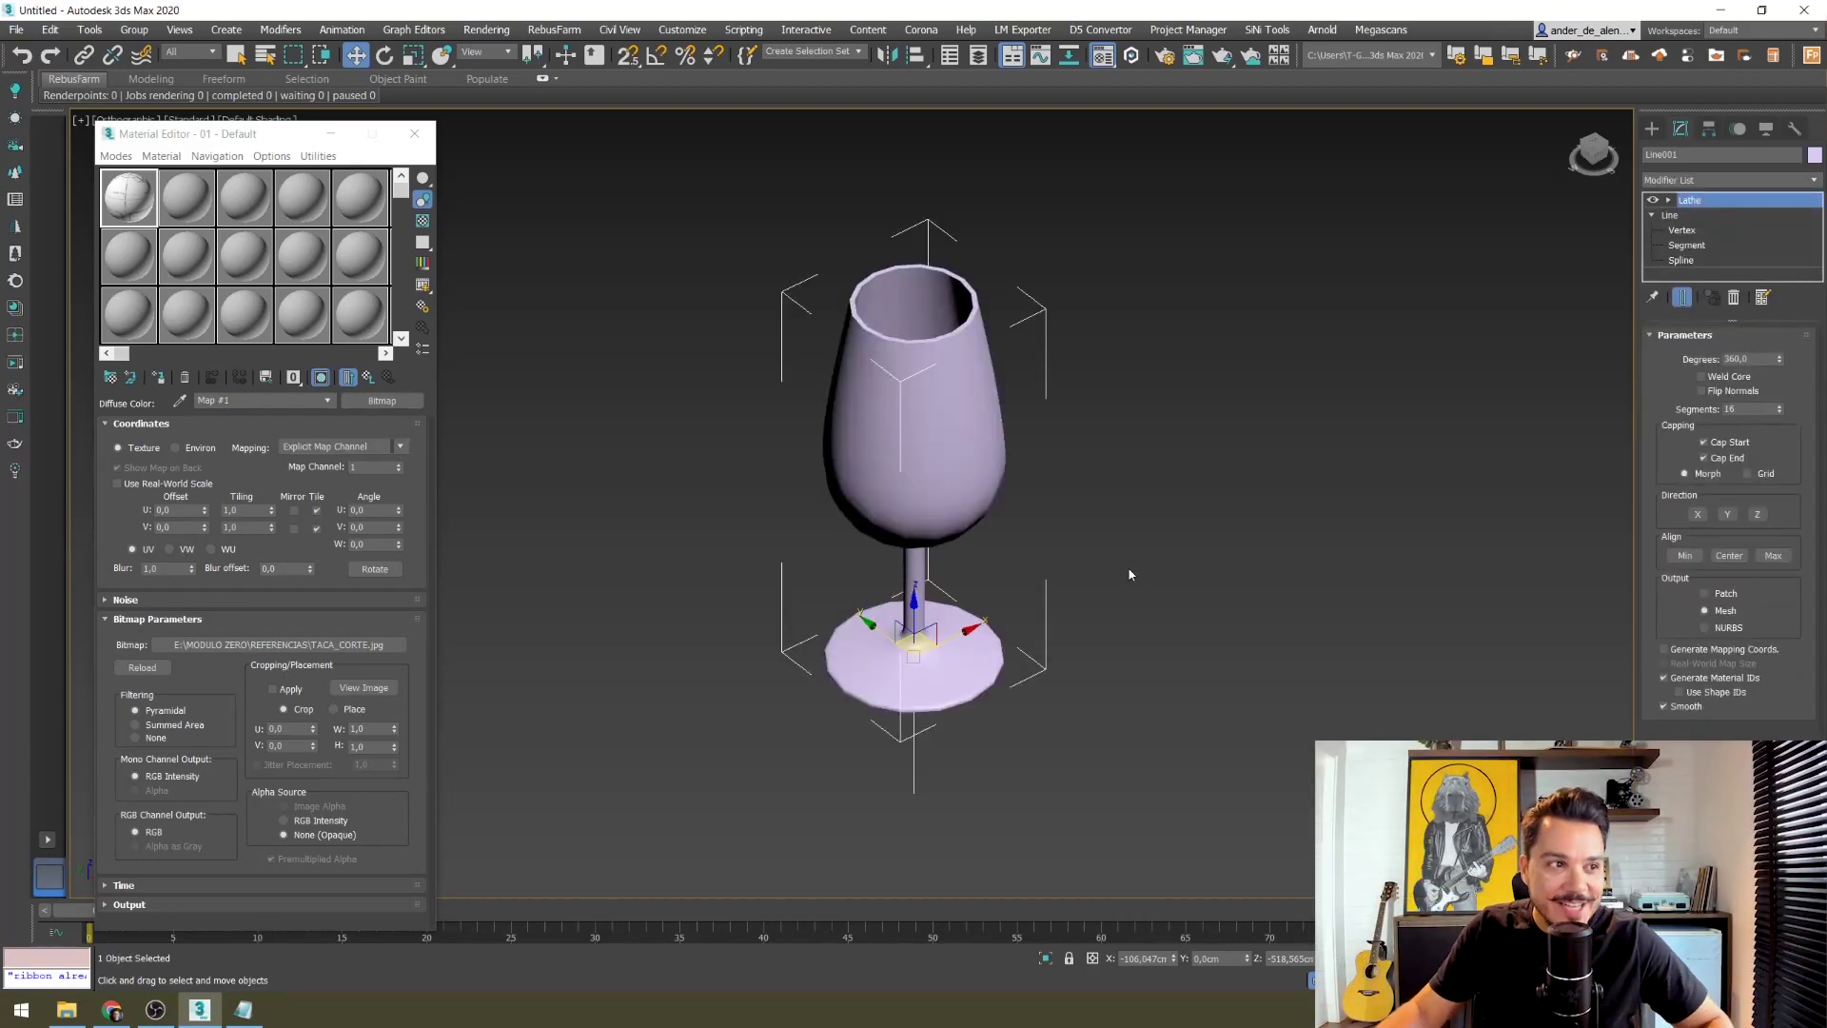
Step: Turn on Edged Faces with F4 and orbit to inspect the glass's stem and base
alt+middle_drag(1092, 596, 978, 582)
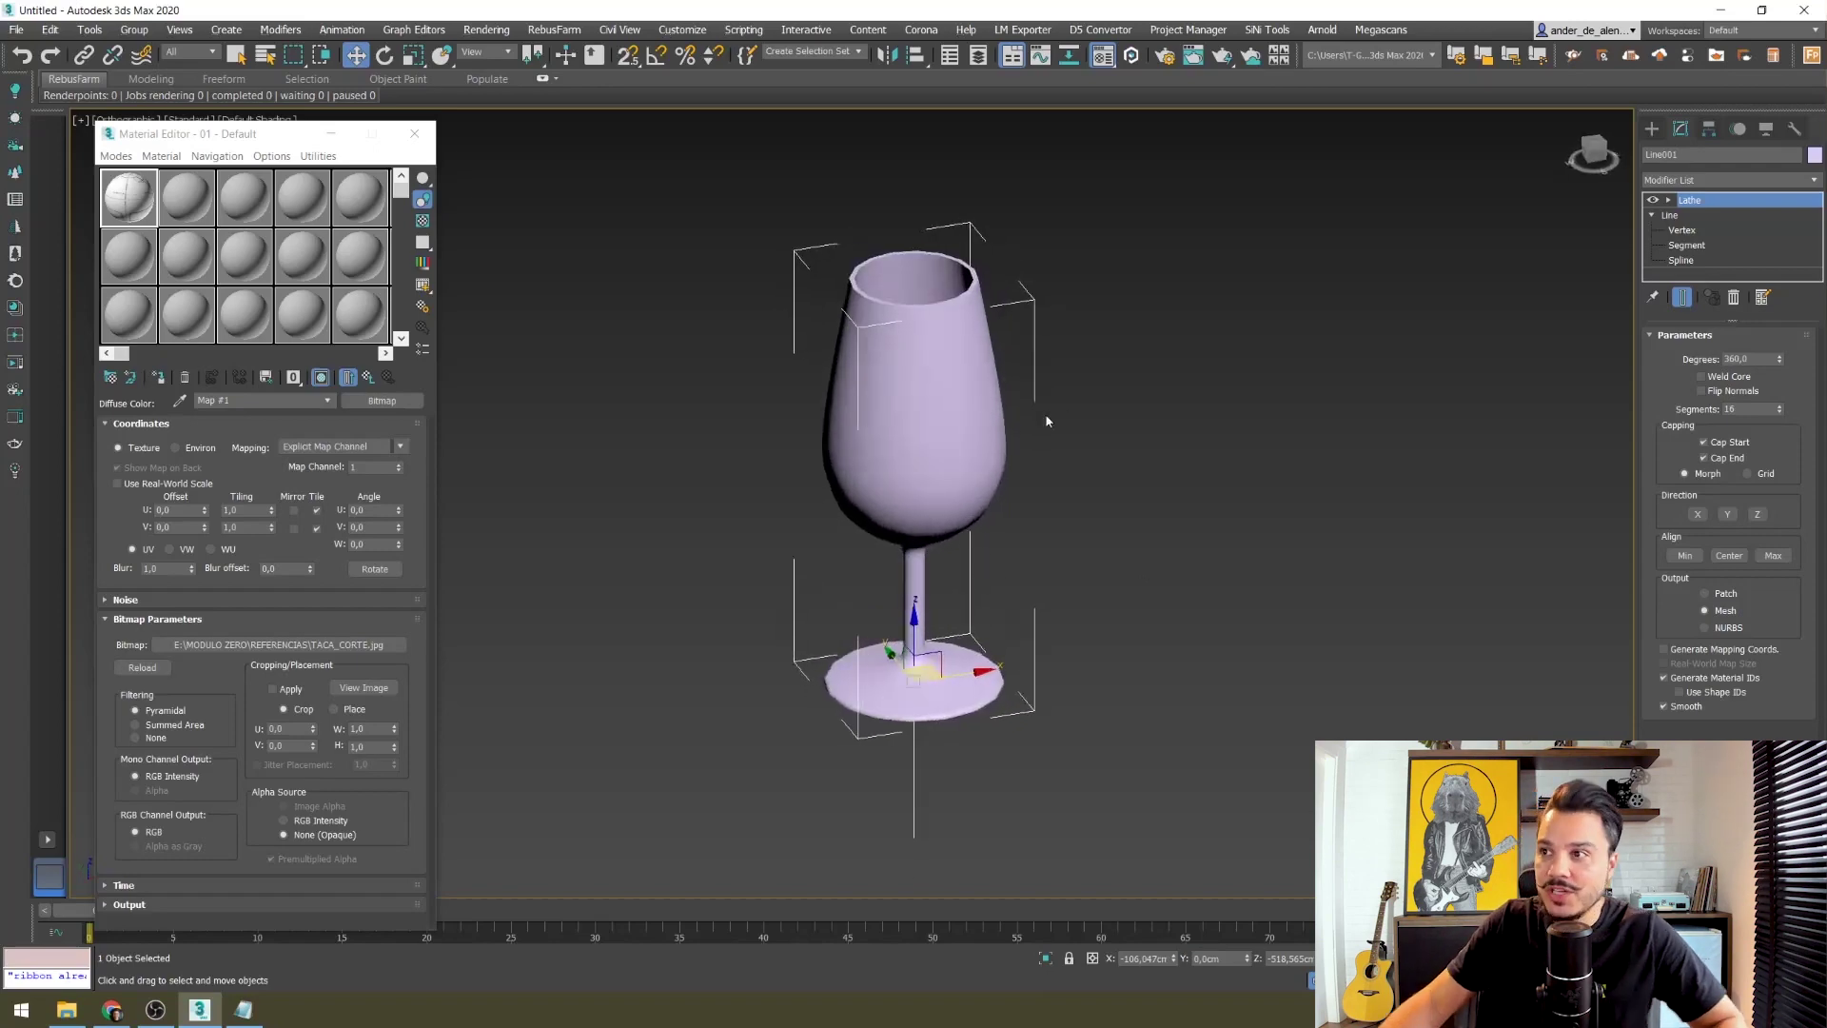
key(F4)
scroll(952, 381, up, 1)
scroll(932, 305, up, 4)
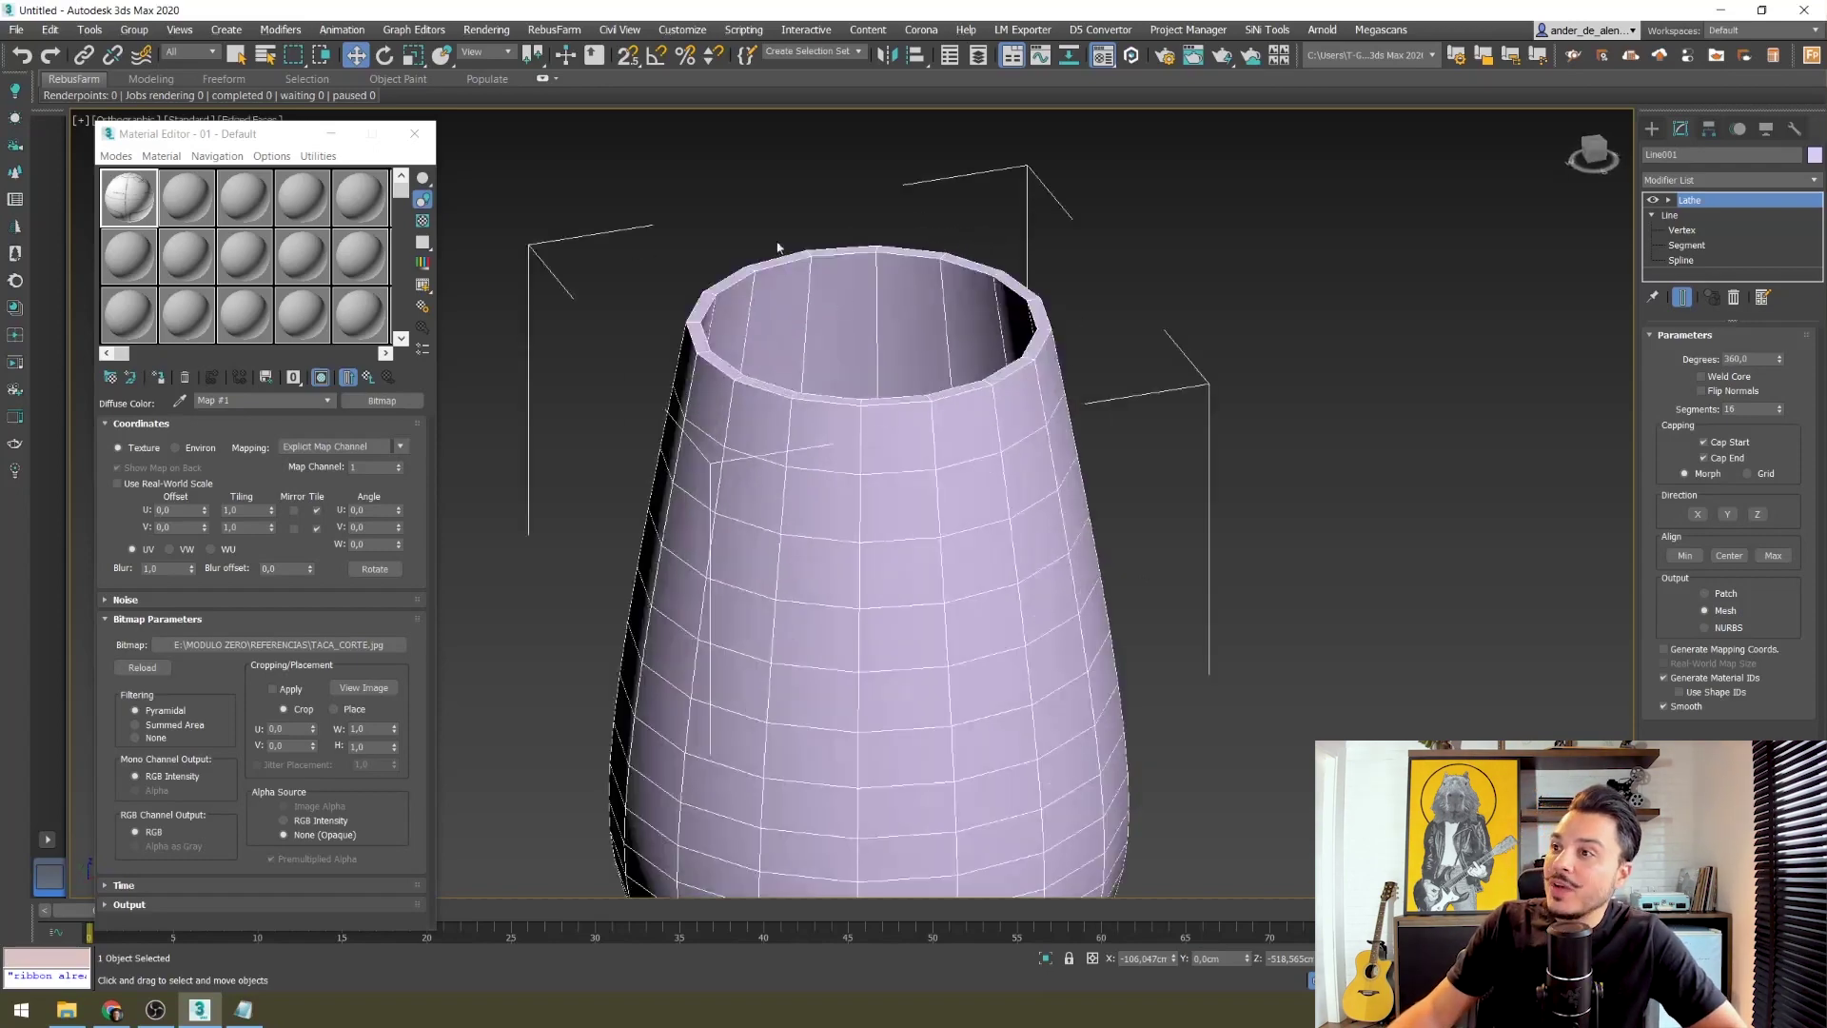
scroll(820, 437, down, 2)
scroll(819, 436, down, 2)
alt+middle_drag(819, 437, 1035, 514)
scroll(980, 530, up, 3)
scroll(981, 530, down, 3)
scroll(1019, 518, down, 1)
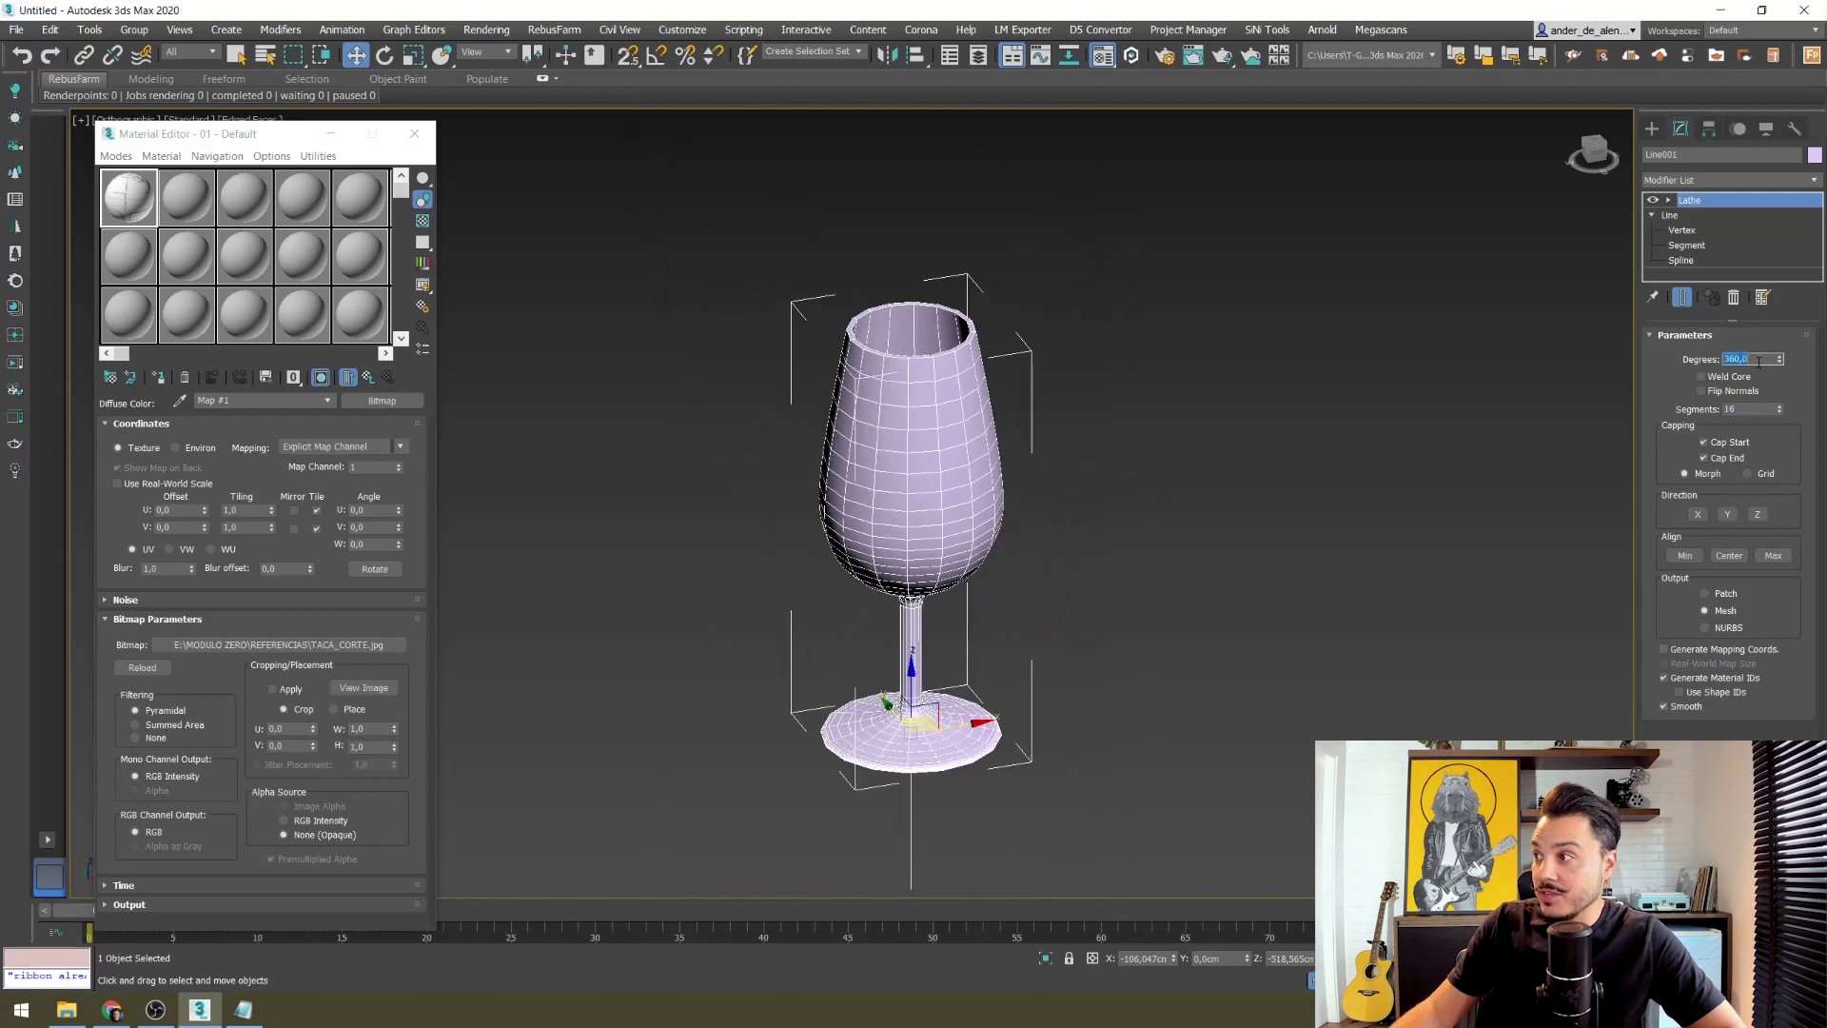
Step: Preview the Lathe at 180 degrees and then at 90 degrees
text(0)
key(Return)
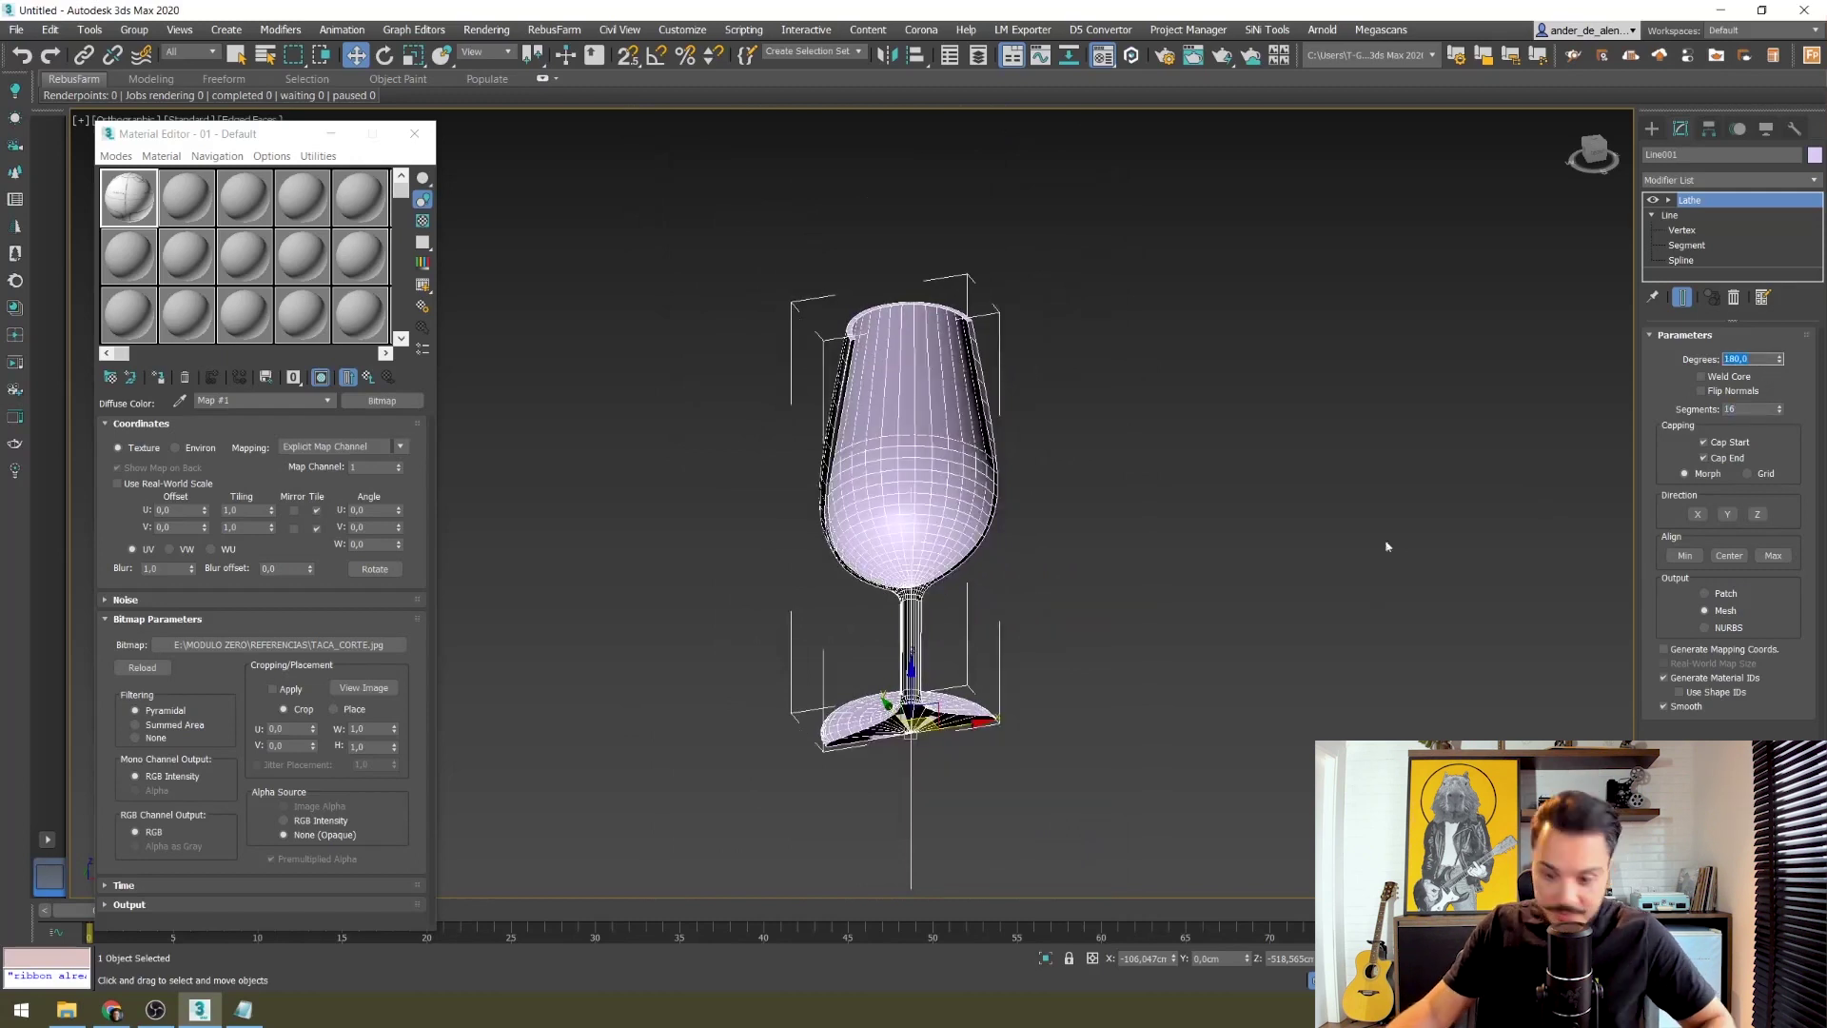
mouse_move(1092, 749)
alt+middle_down()
mouse_move(1150, 742)
mouse_move(1133, 628)
alt+middle_up()
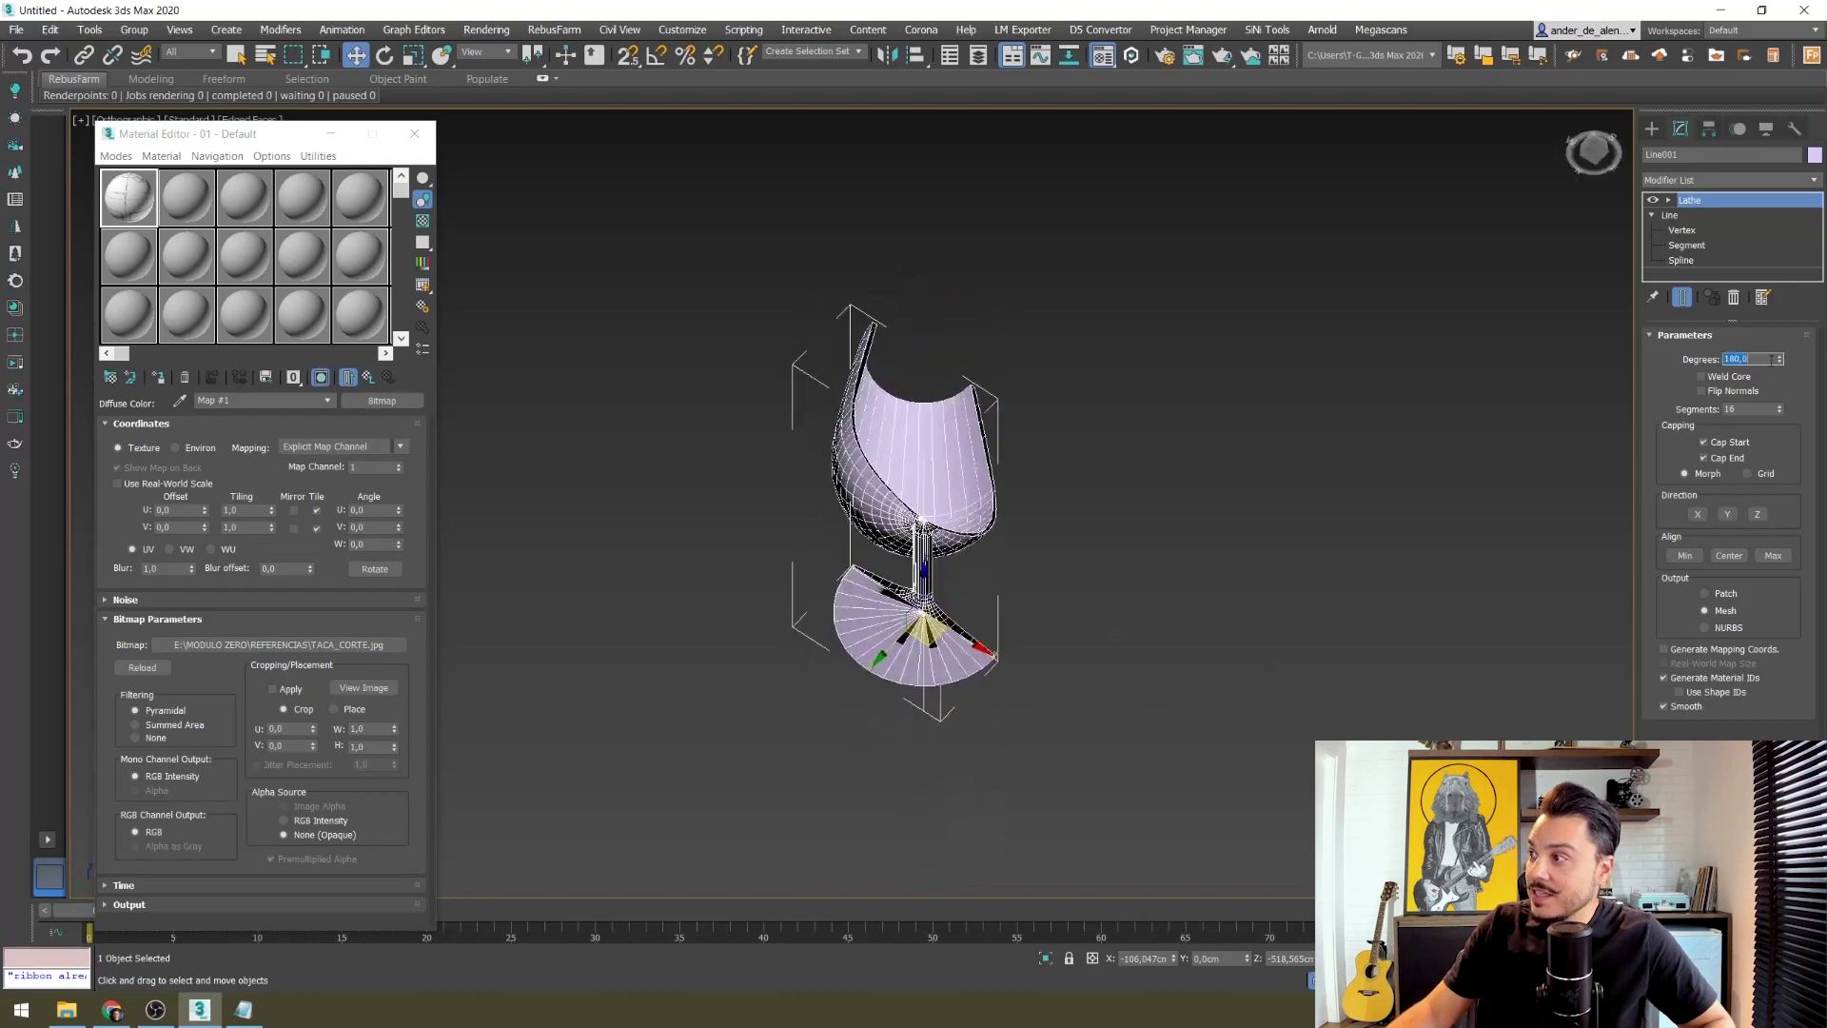
text(90)
key(Return)
mouse_move(1079, 453)
alt+middle_down()
mouse_move(1051, 500)
mouse_move(1043, 633)
mouse_move(1068, 603)
alt+middle_up()
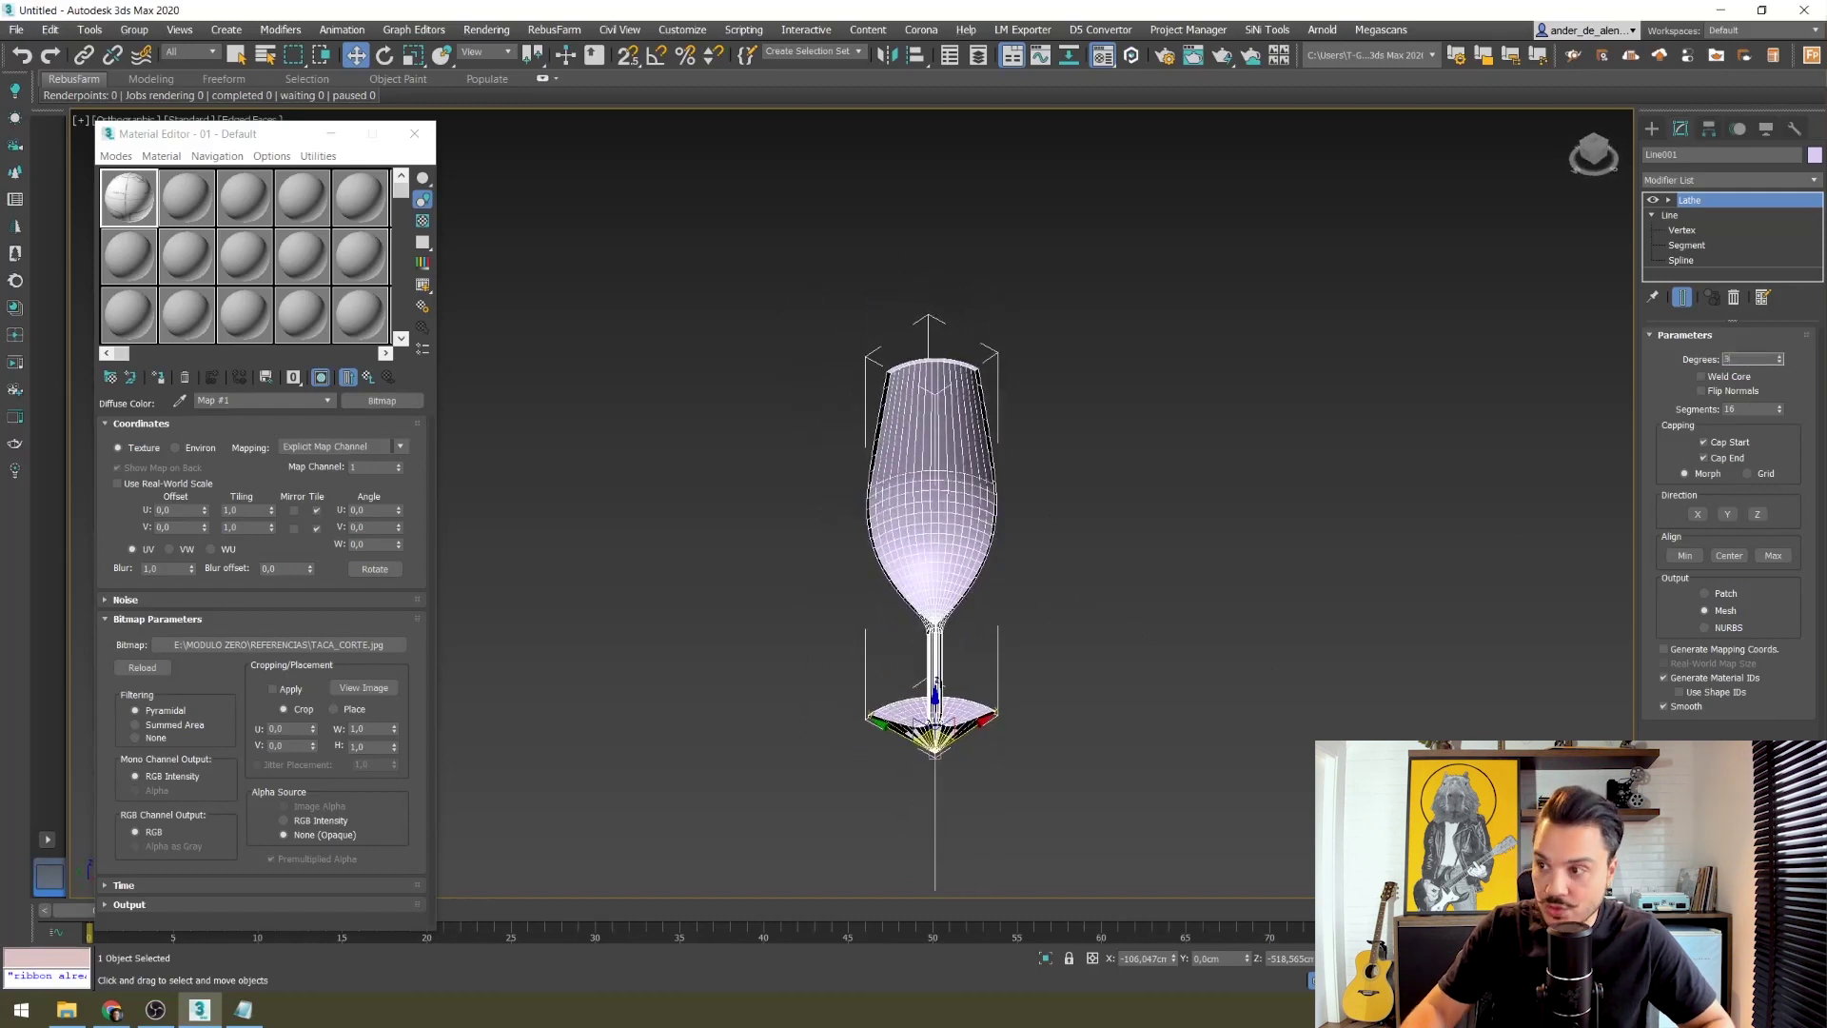
Step: Restore 360 degrees, set 36 segments, and return to Default Shading
text(60)
key(Return)
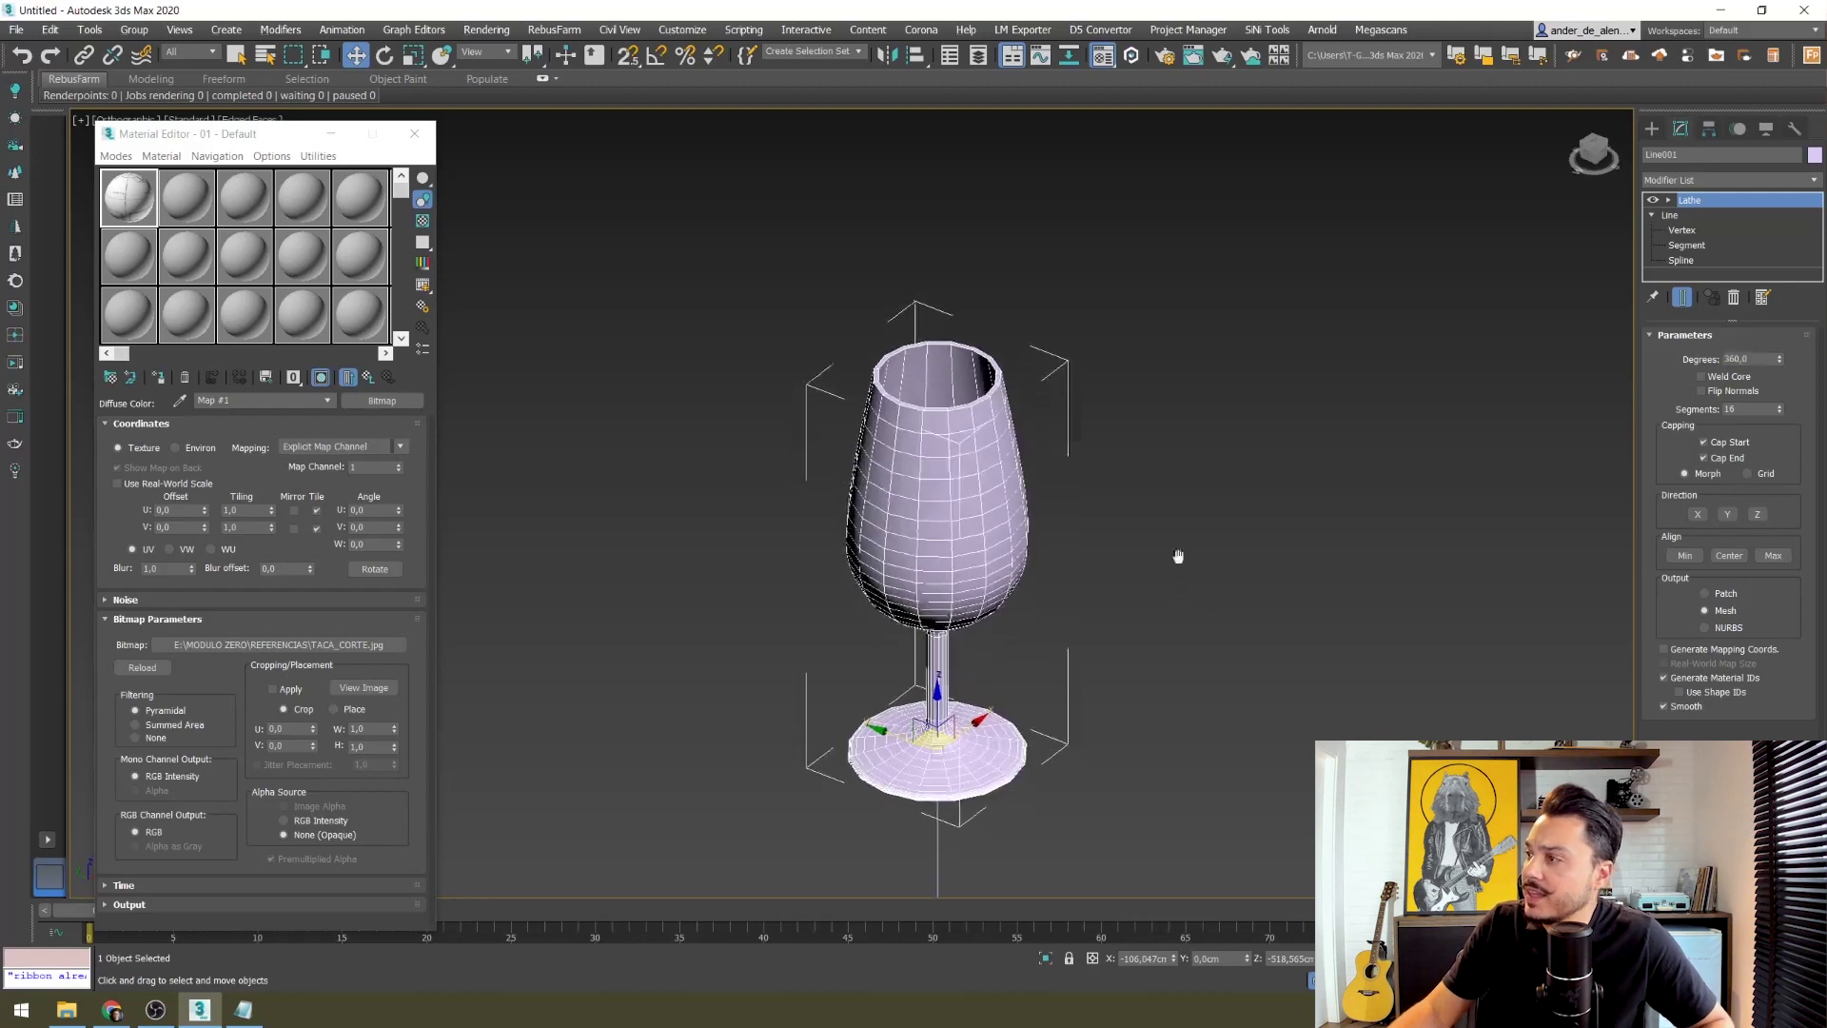
alt+middle_drag(1166, 601, 1071, 328)
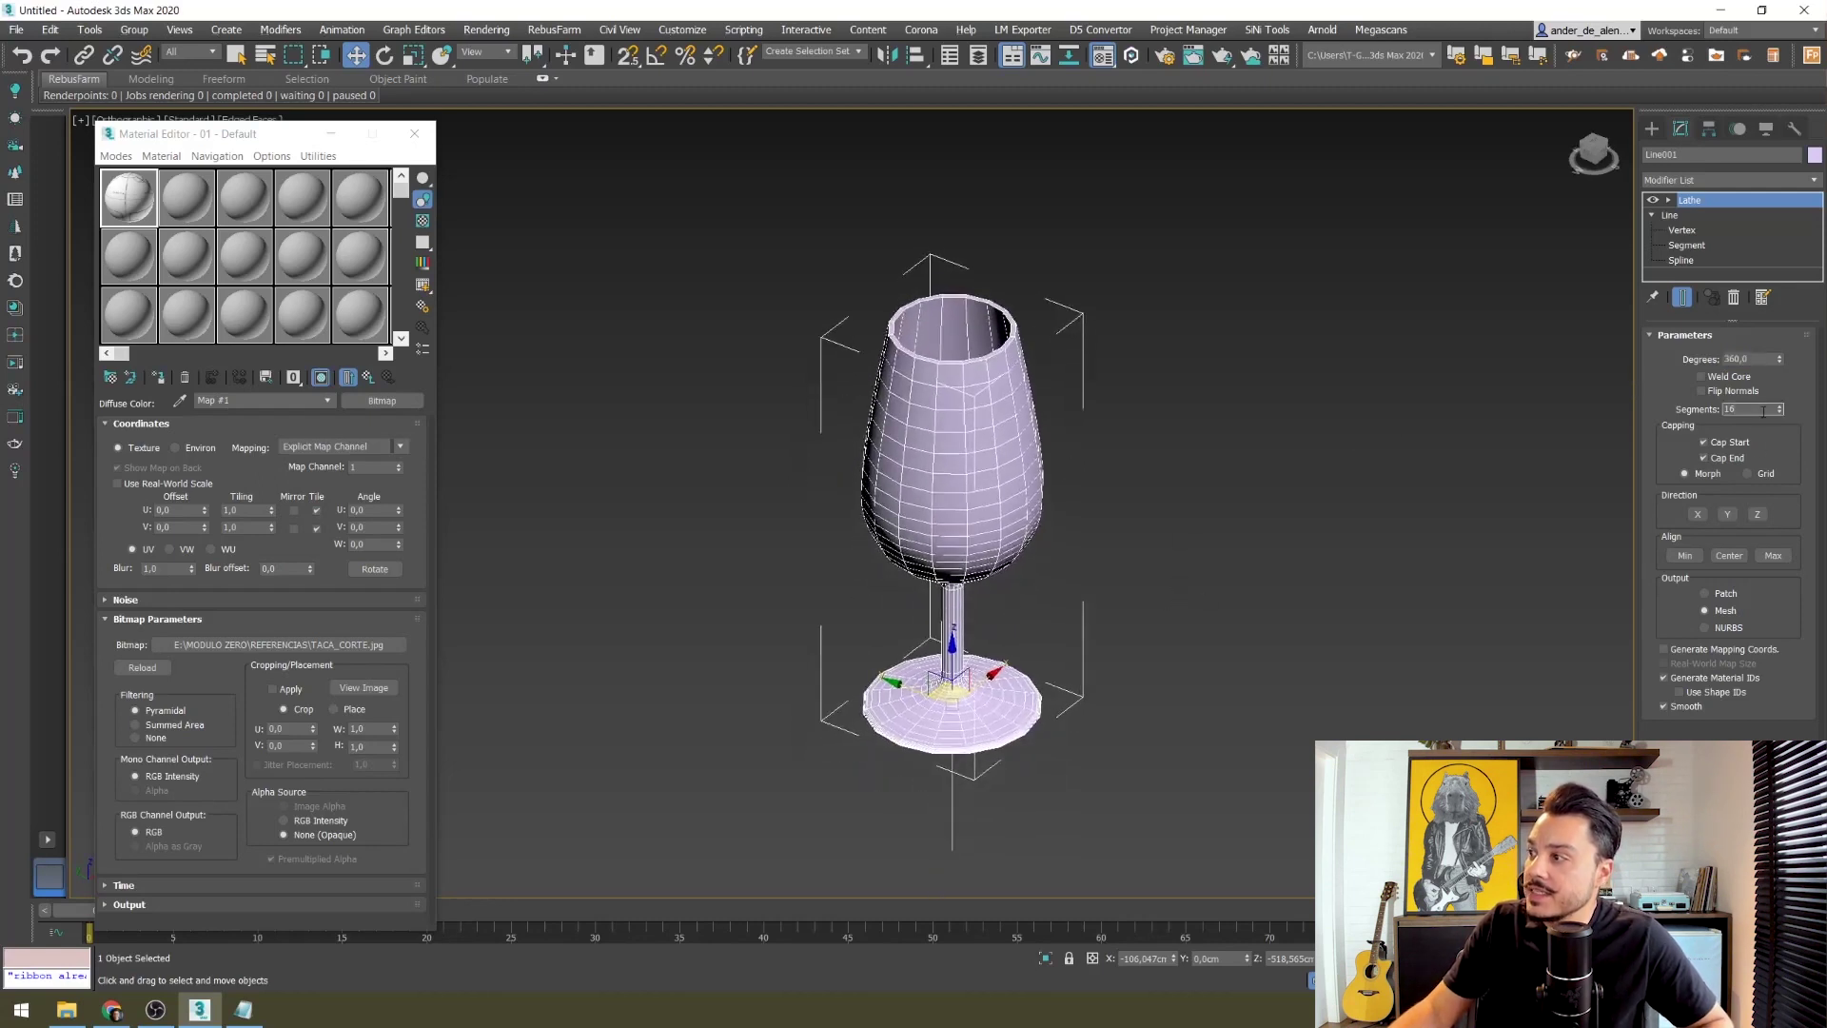
text(36)
key(Return)
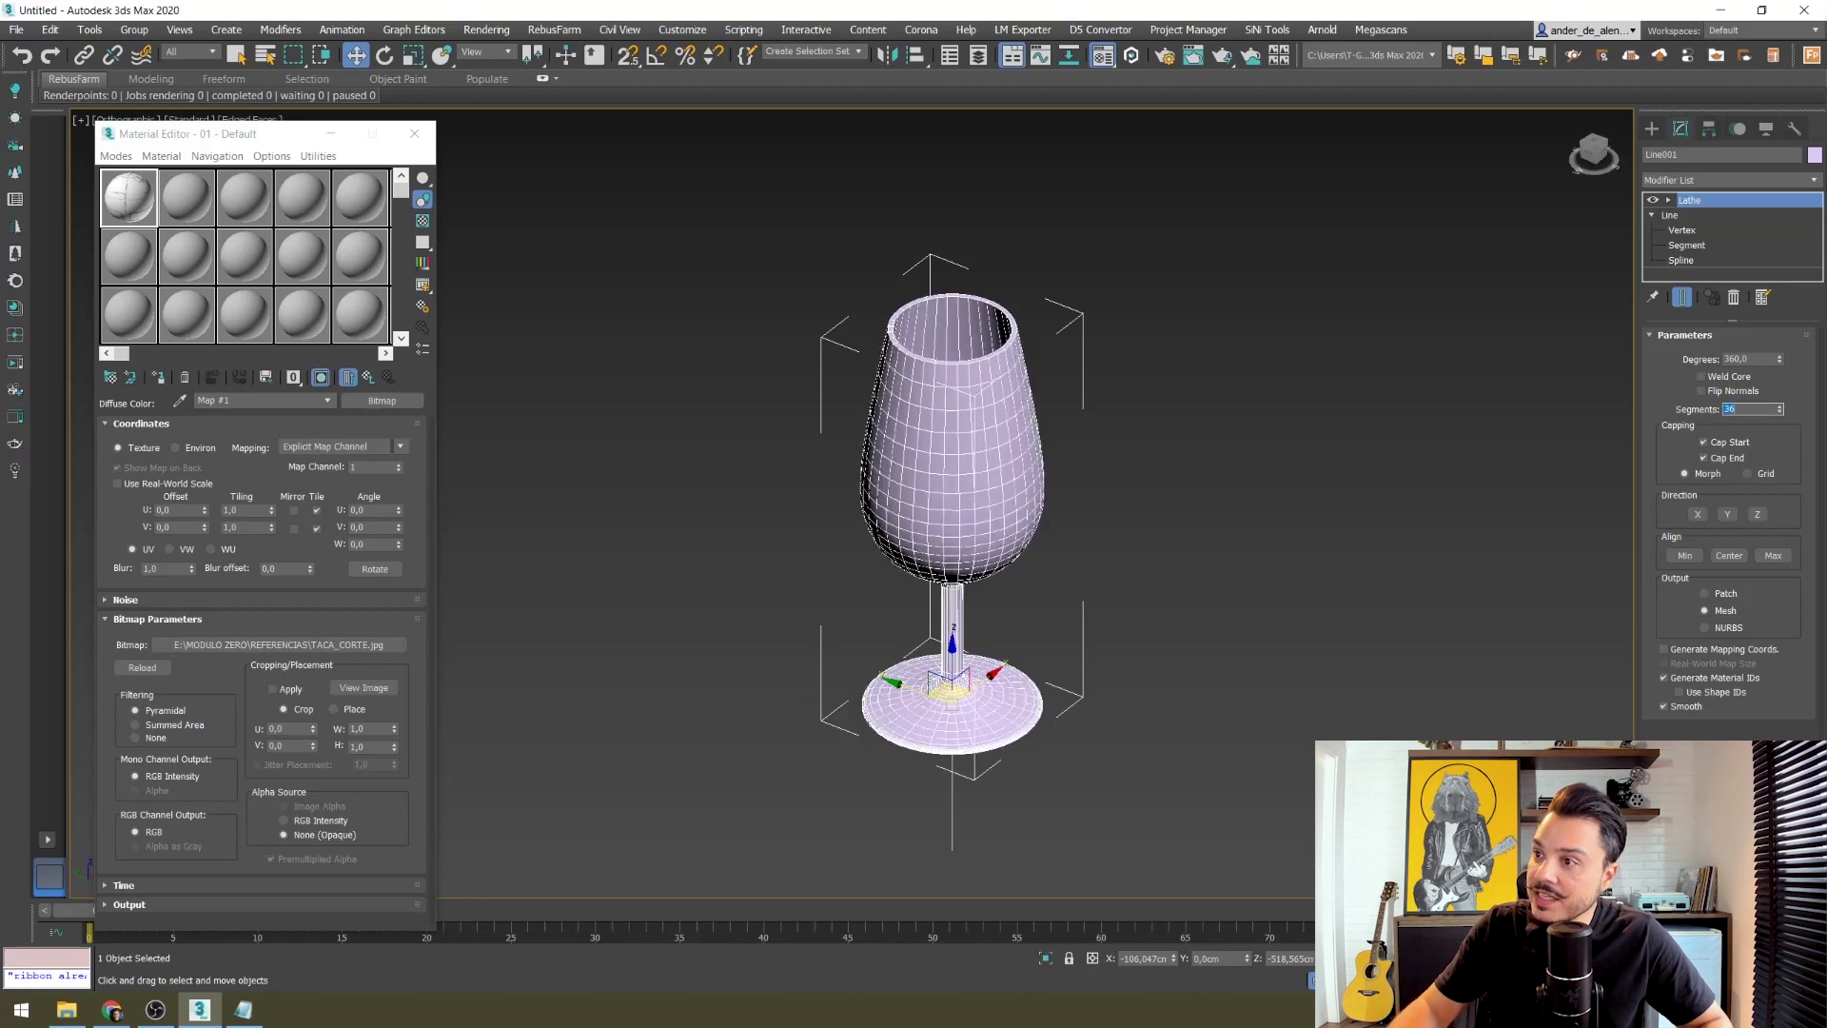
key(F3)
key(F3)
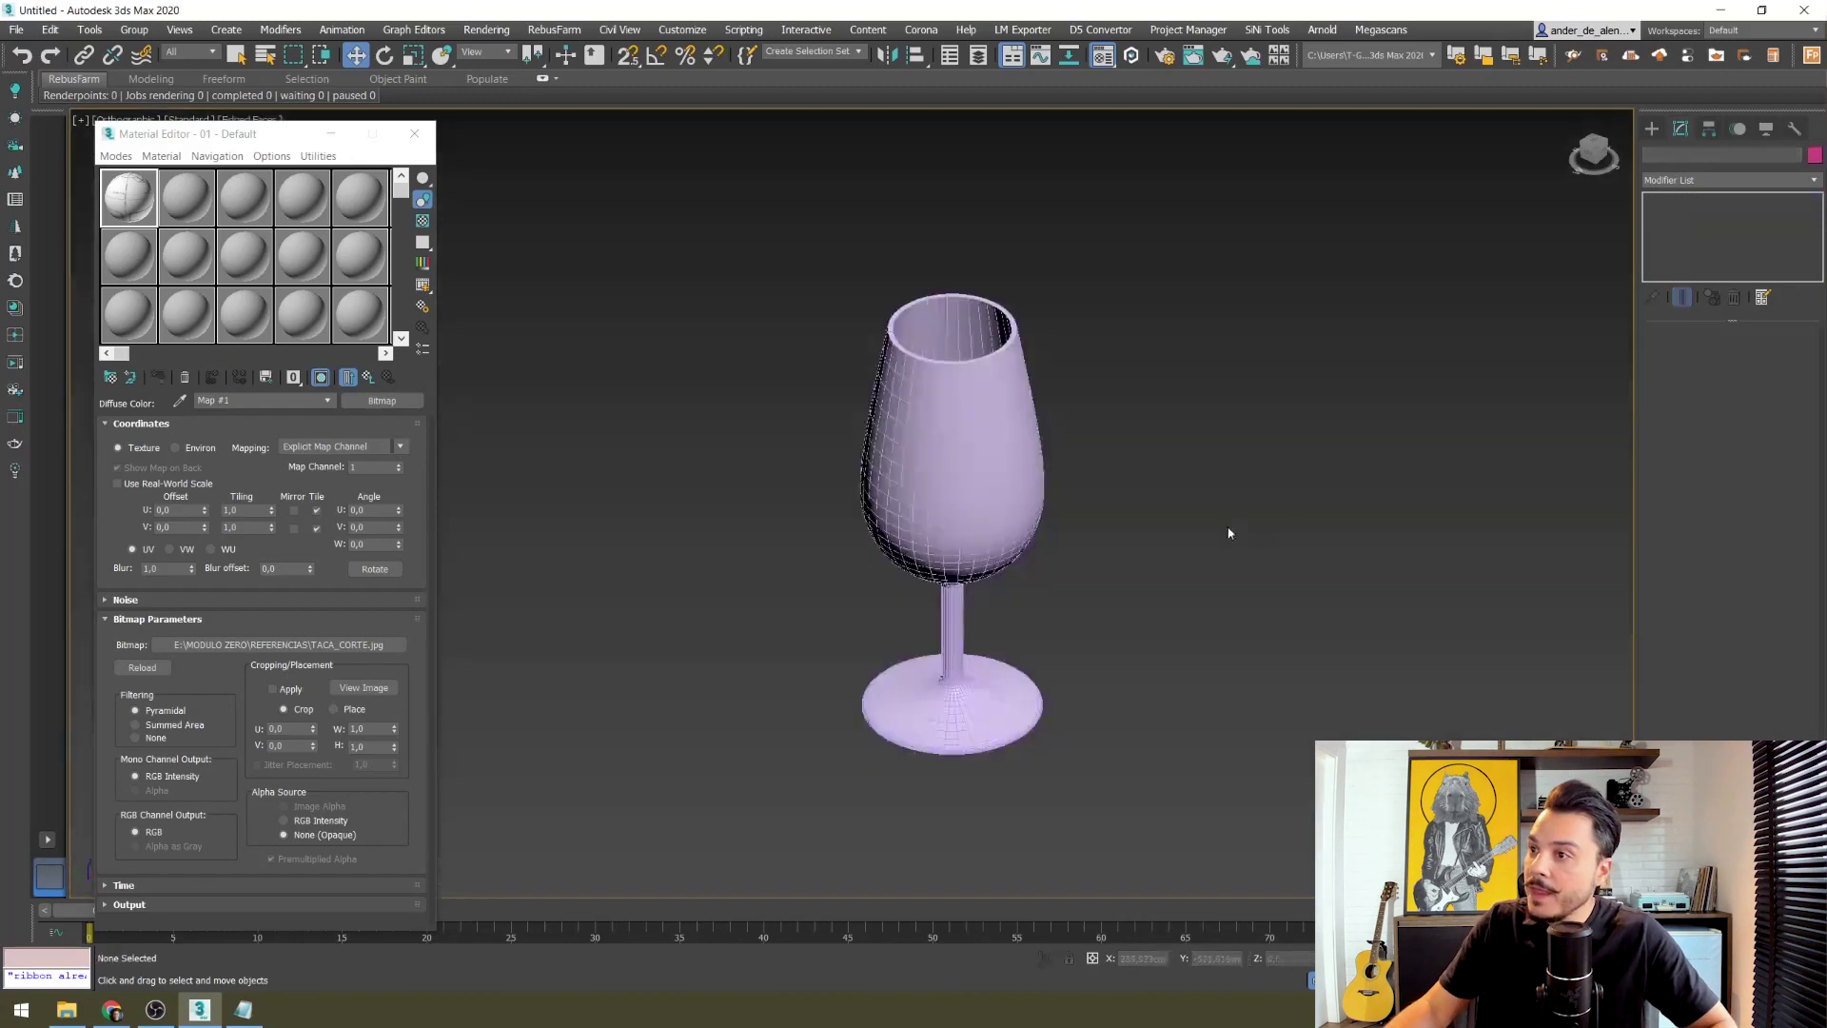
scroll(1227, 529, down, 2)
Step: Orbit in on the glass base and enable Weld Core to clear the fan artifacts
key(z)
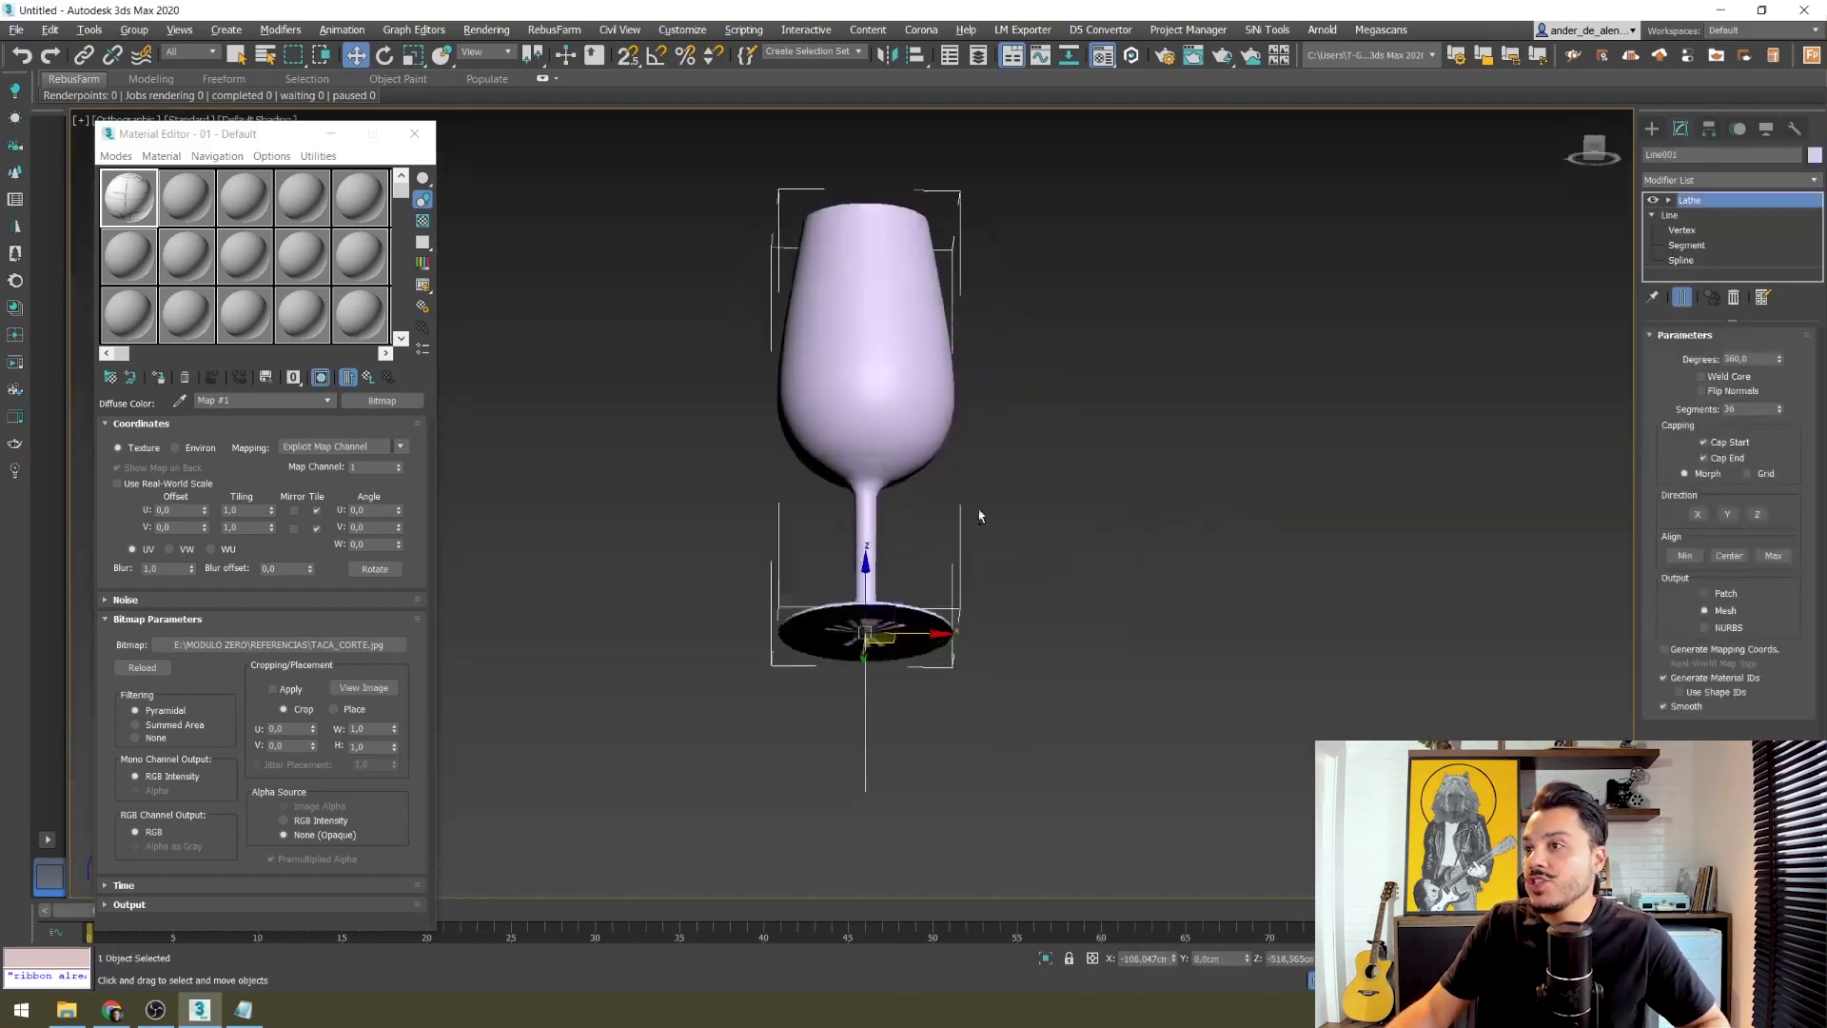
mouse_move(1131, 612)
alt+middle_down()
mouse_move(983, 581)
mouse_move(1024, 494)
mouse_move(1031, 590)
mouse_move(984, 597)
alt+middle_up()
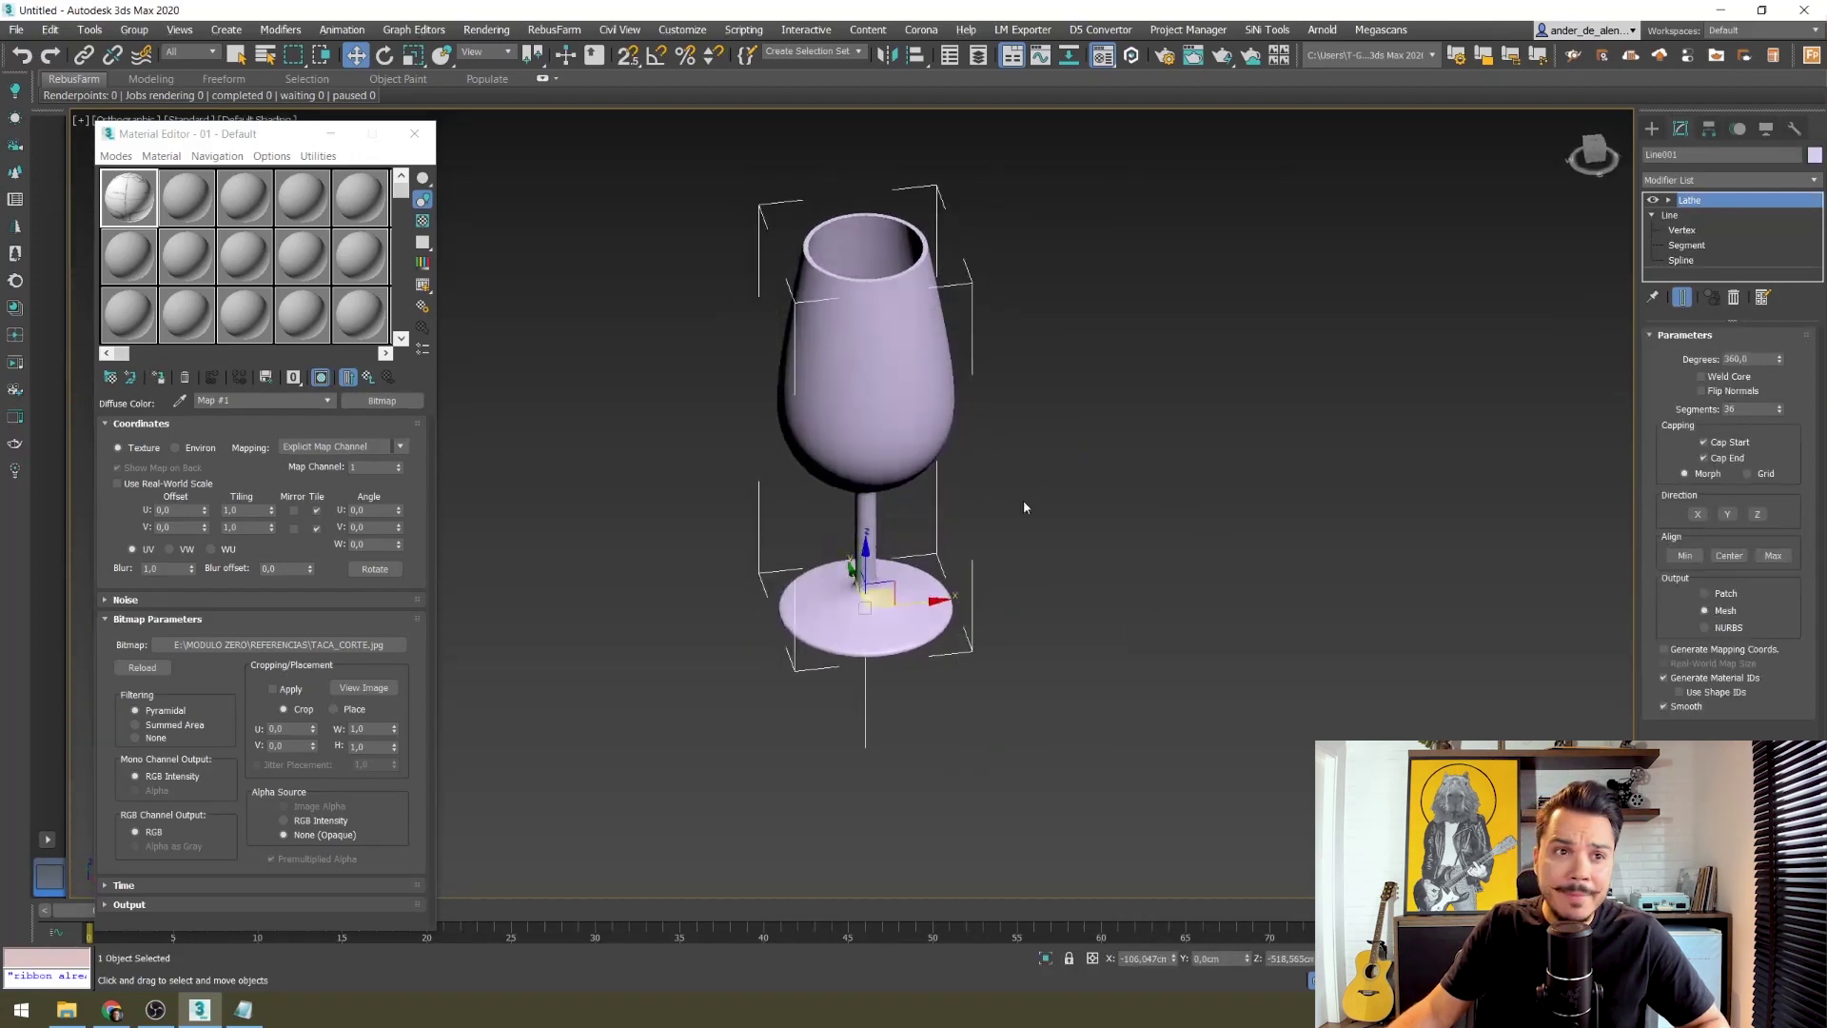
mouse_move(1026, 462)
alt+middle_down()
mouse_move(1008, 458)
mouse_move(955, 617)
mouse_move(1014, 537)
mouse_move(1028, 591)
mouse_move(1069, 604)
mouse_move(1122, 505)
mouse_move(1105, 486)
mouse_move(1076, 502)
alt+middle_up()
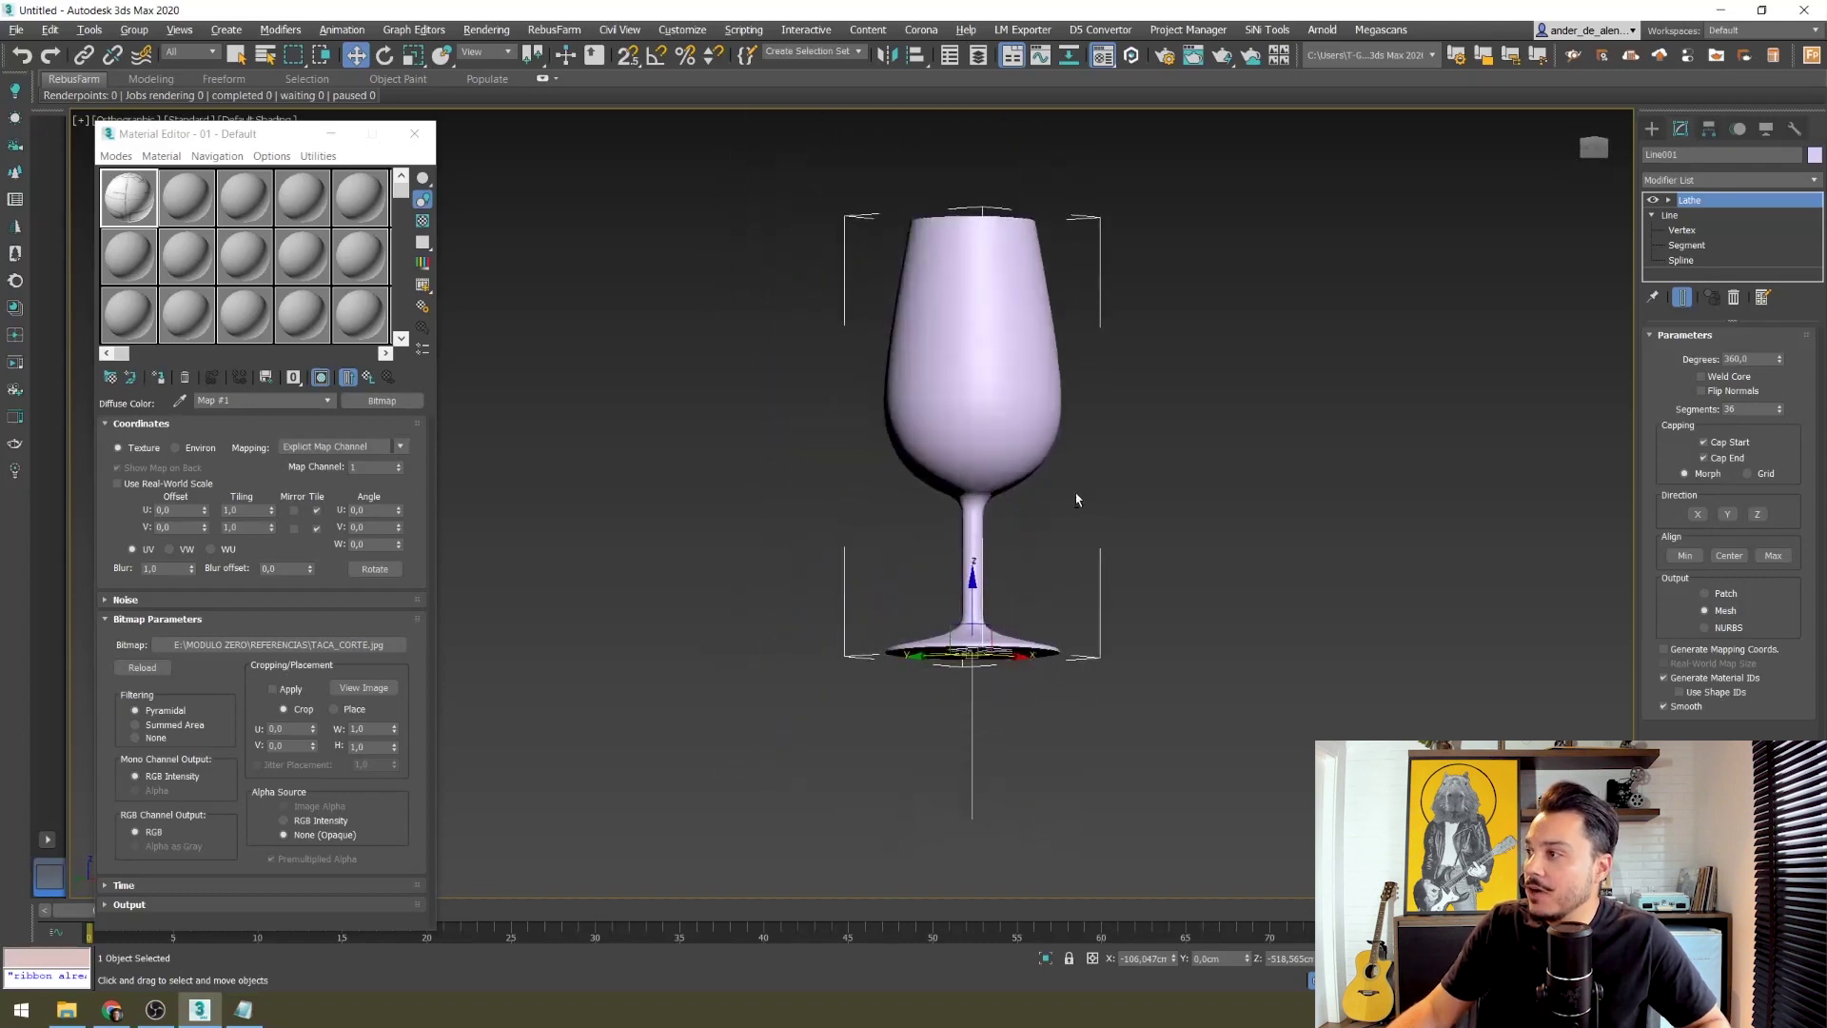
mouse_move(1072, 433)
alt+middle_down()
mouse_move(1072, 574)
mouse_move(1066, 428)
mouse_move(1084, 456)
alt+middle_up()
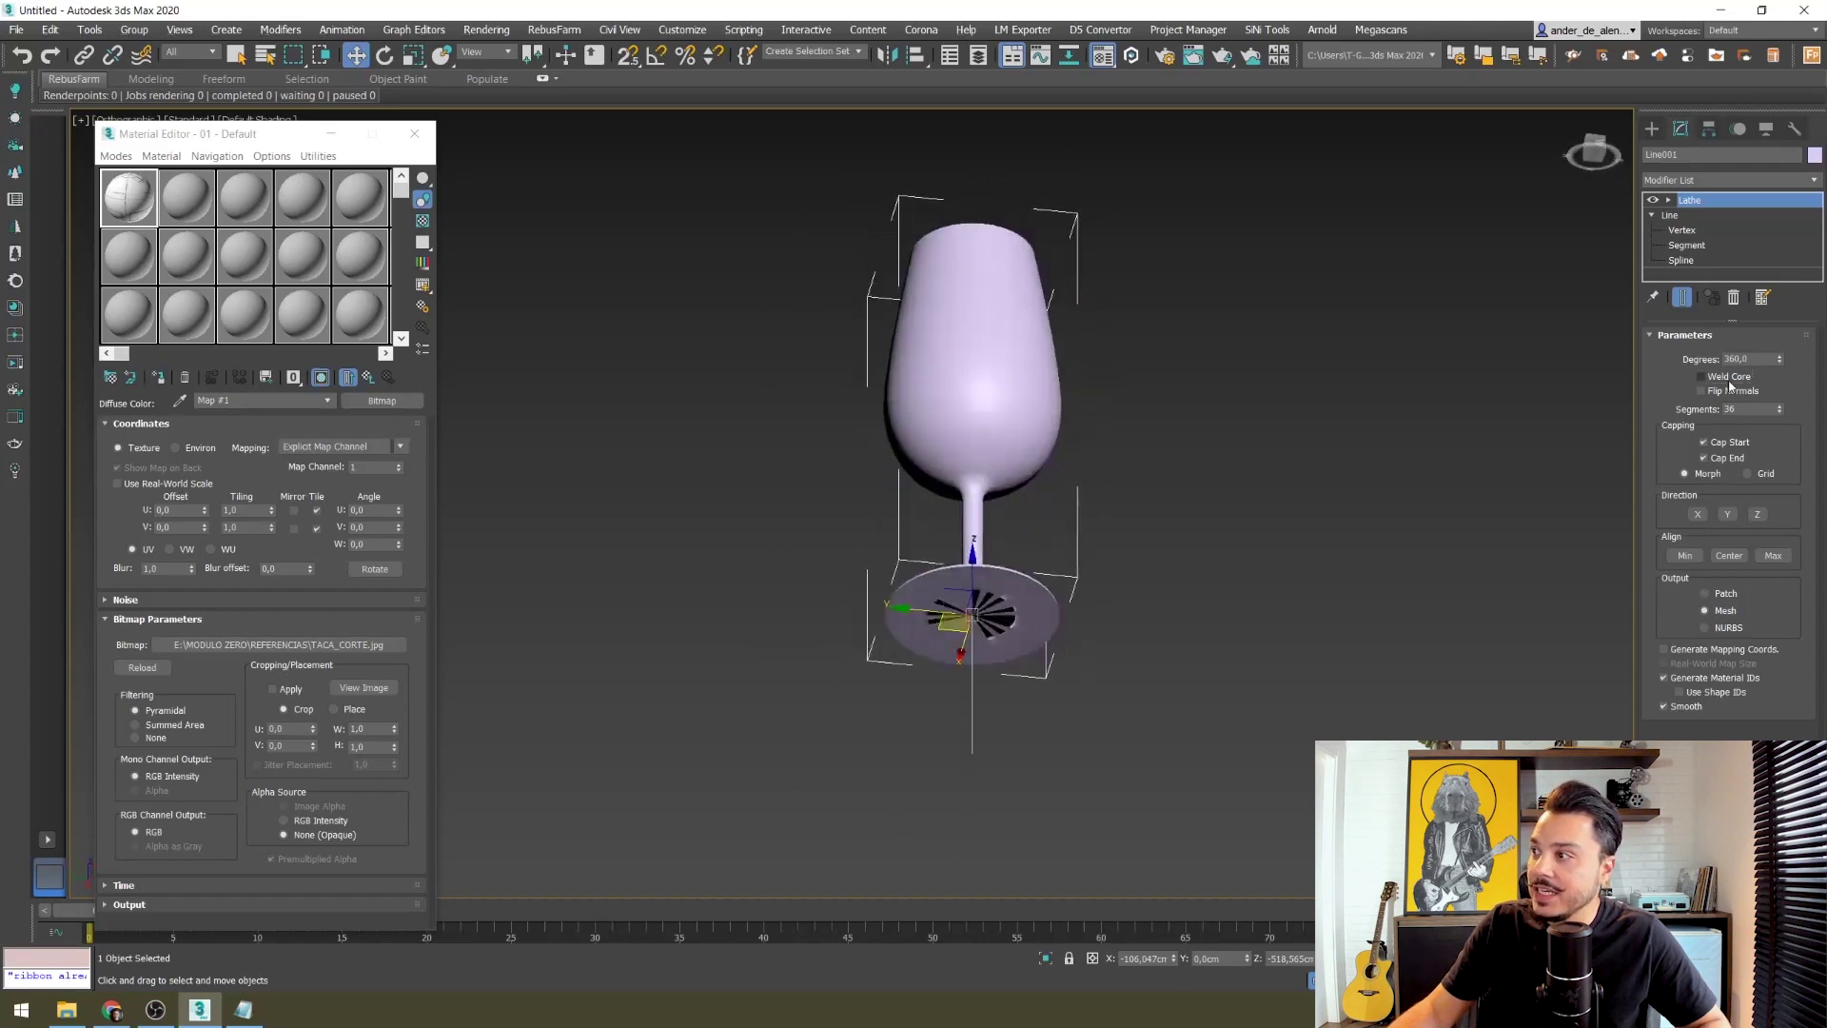
scroll(967, 517, up, 5)
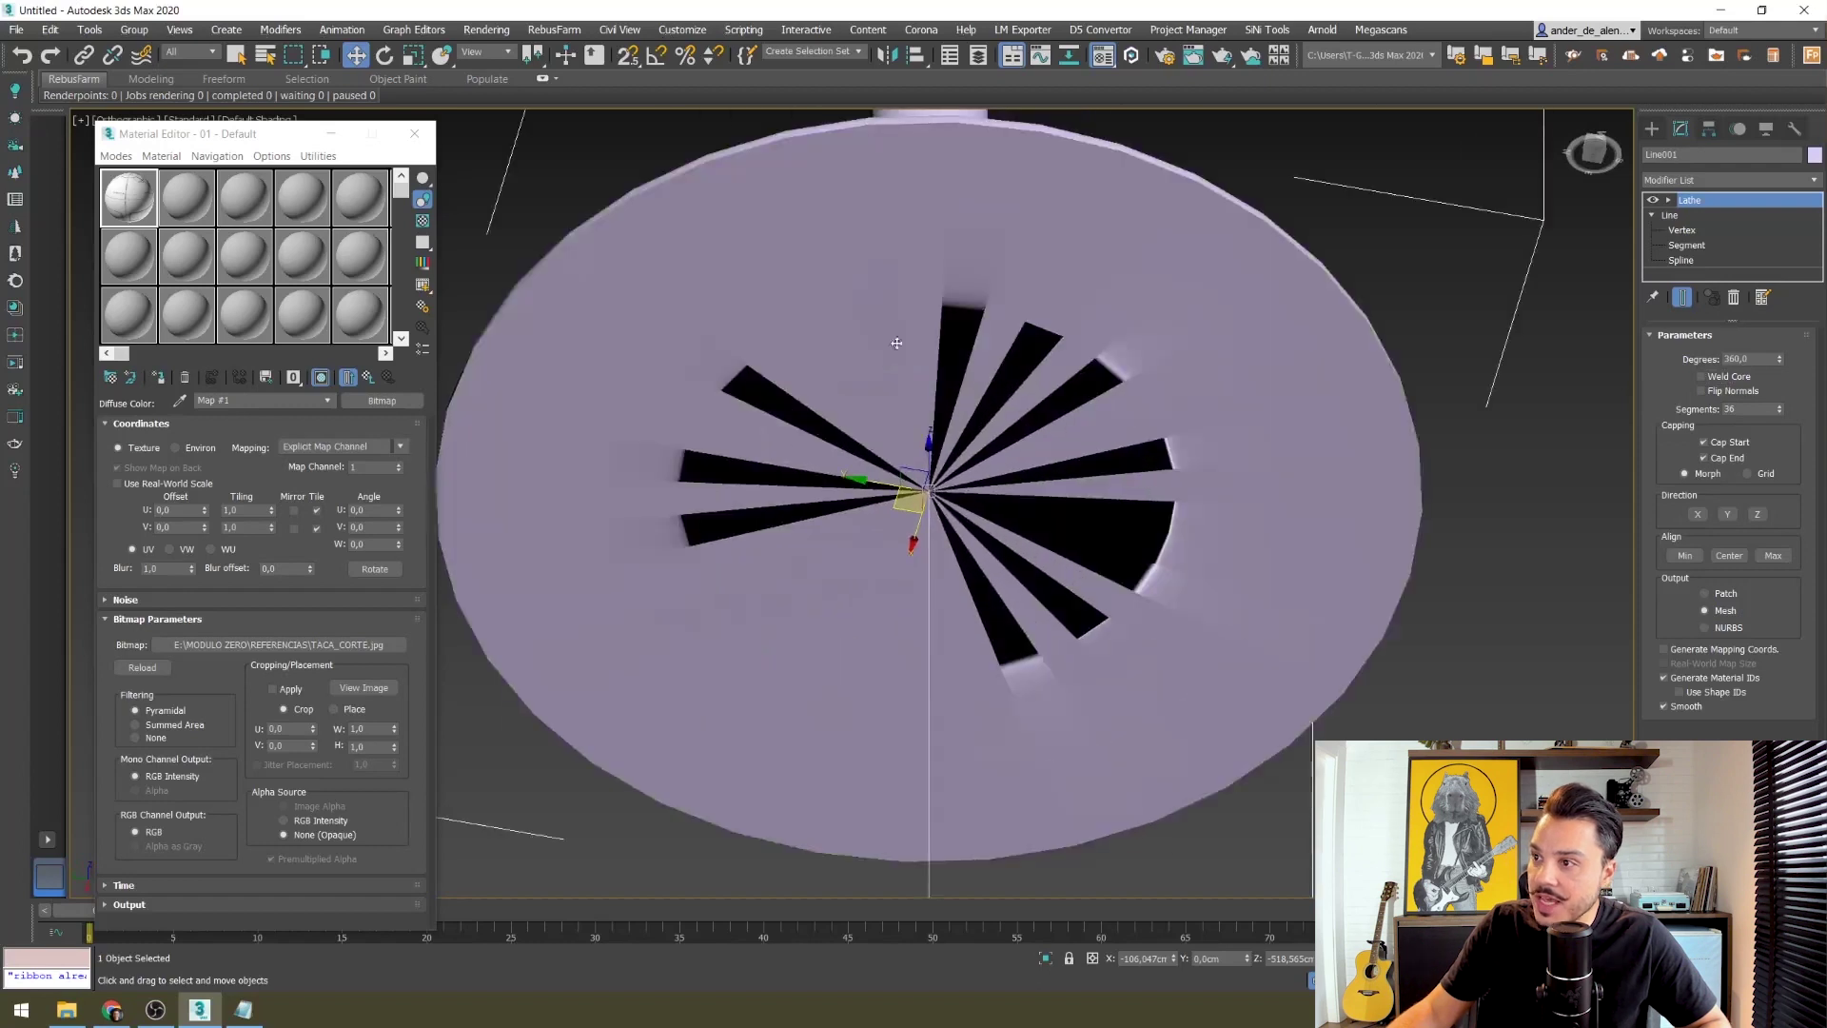
click(1728, 377)
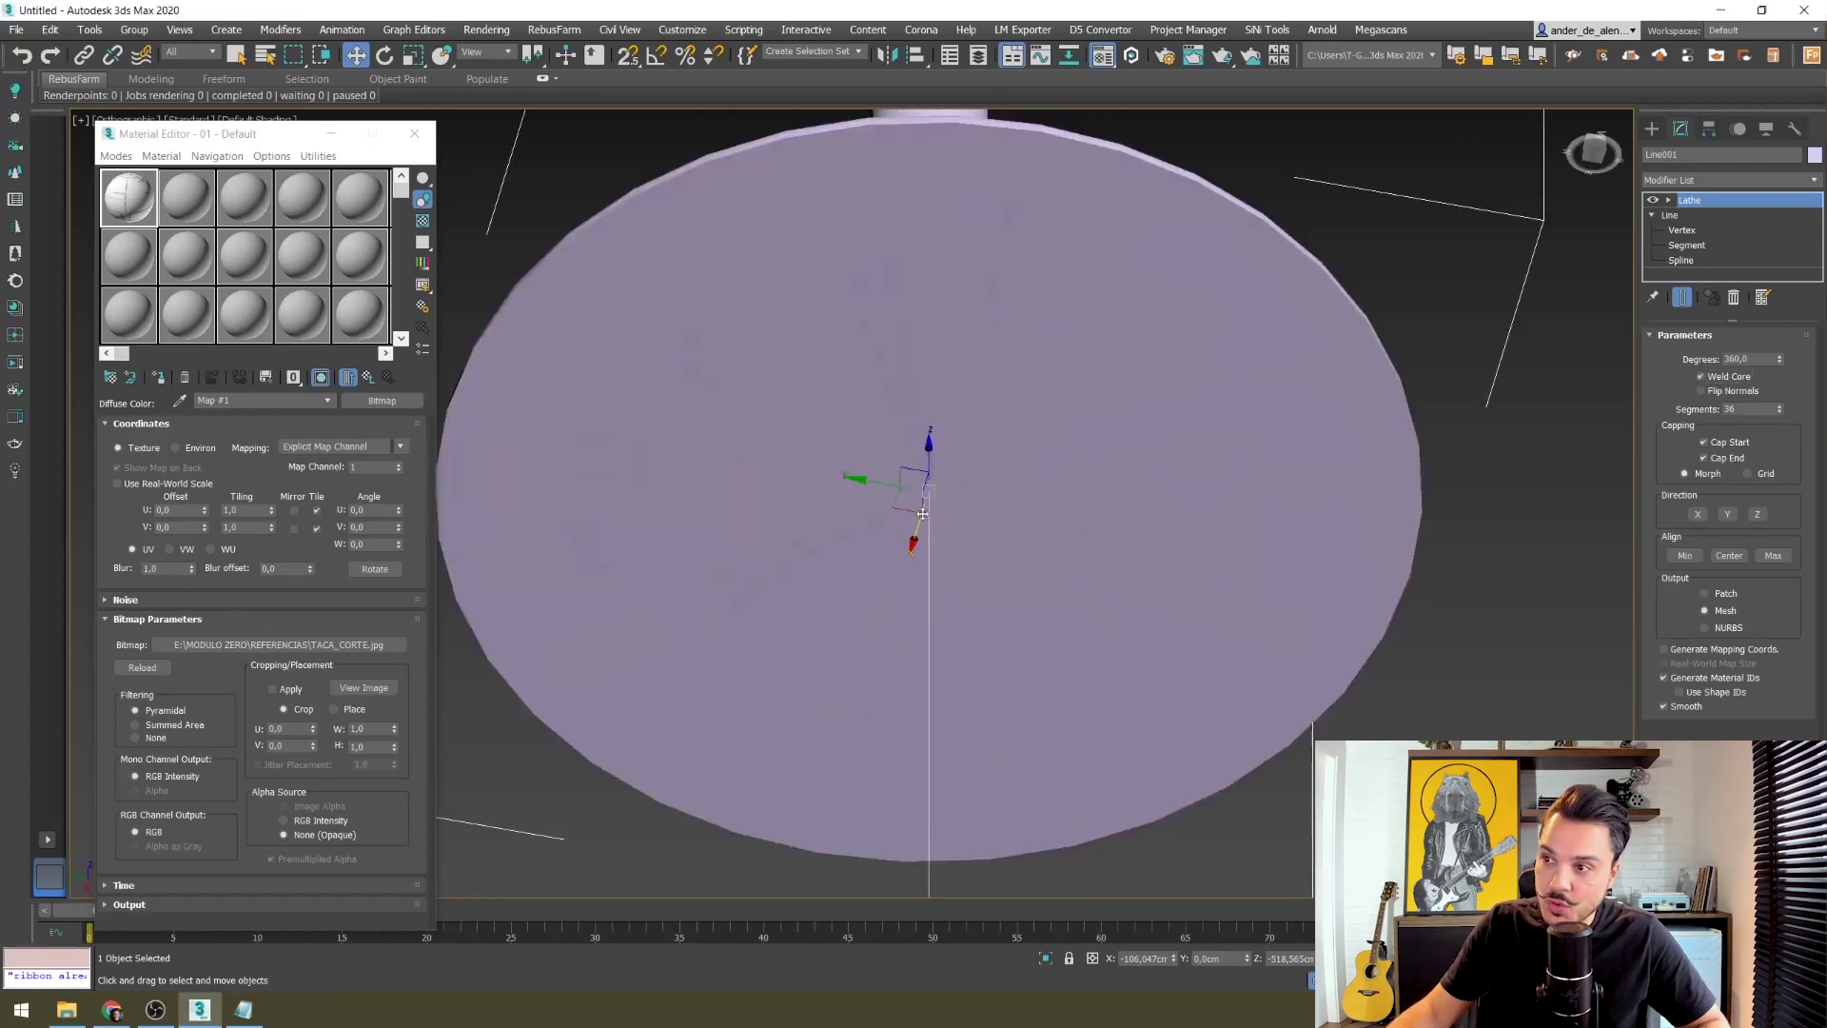
Step: Pan and orbit back to a side view of the whole glass and deselect it
scroll(1041, 479, down, 5)
scroll(1033, 533, down, 4)
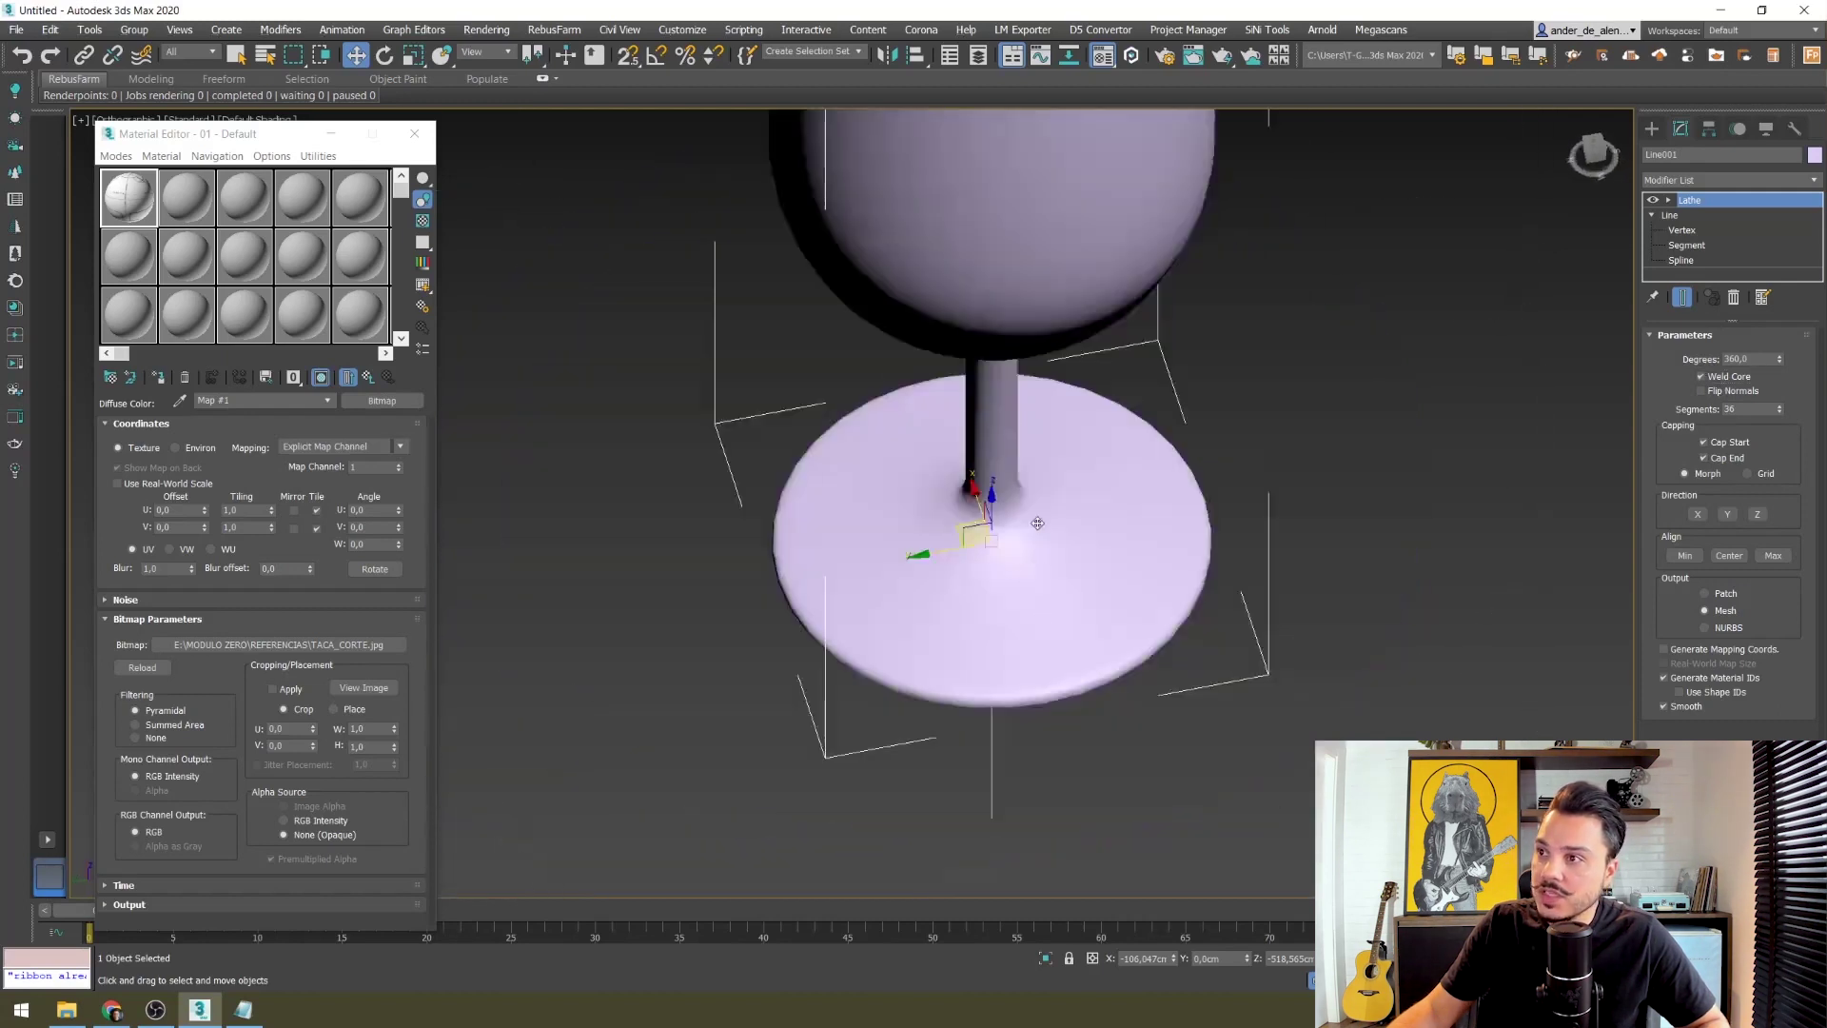
middle_drag(1009, 400, 996, 548)
scroll(1013, 610, down, 5)
mouse_move(1013, 610)
alt+middle_down()
mouse_move(990, 536)
mouse_move(1116, 538)
alt+middle_up()
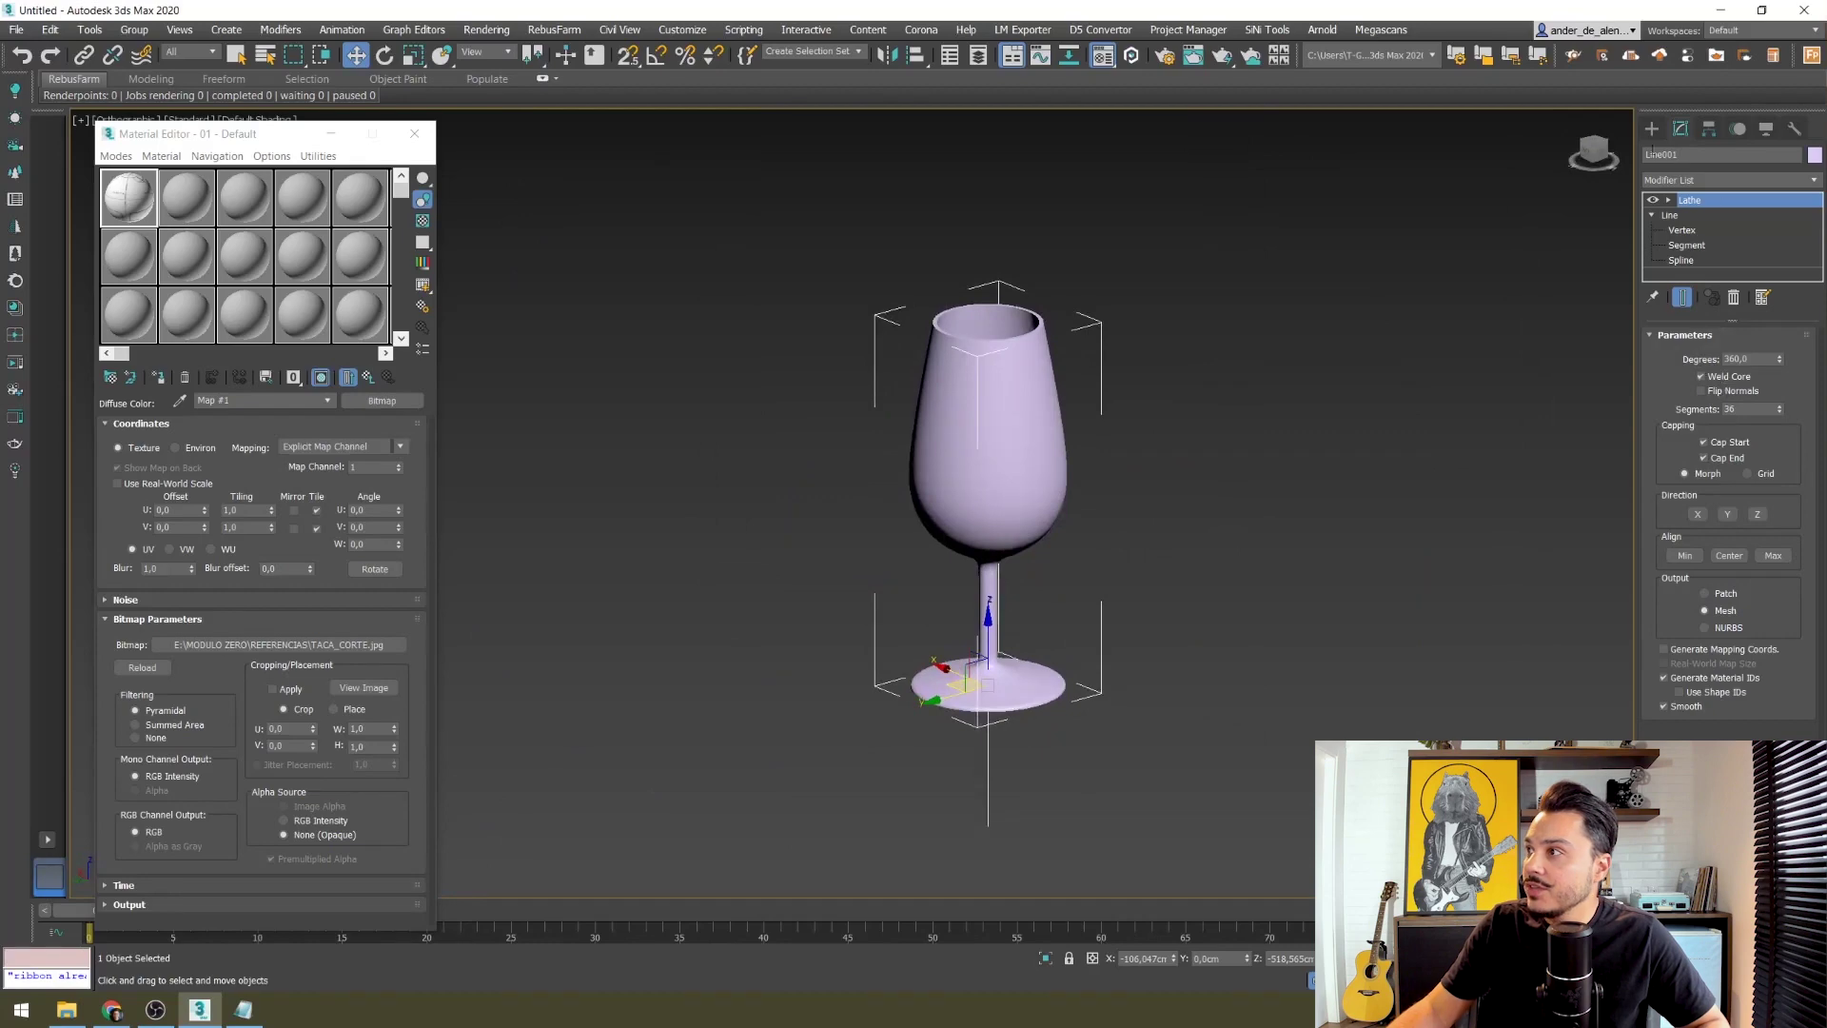
click(1652, 130)
click(1225, 466)
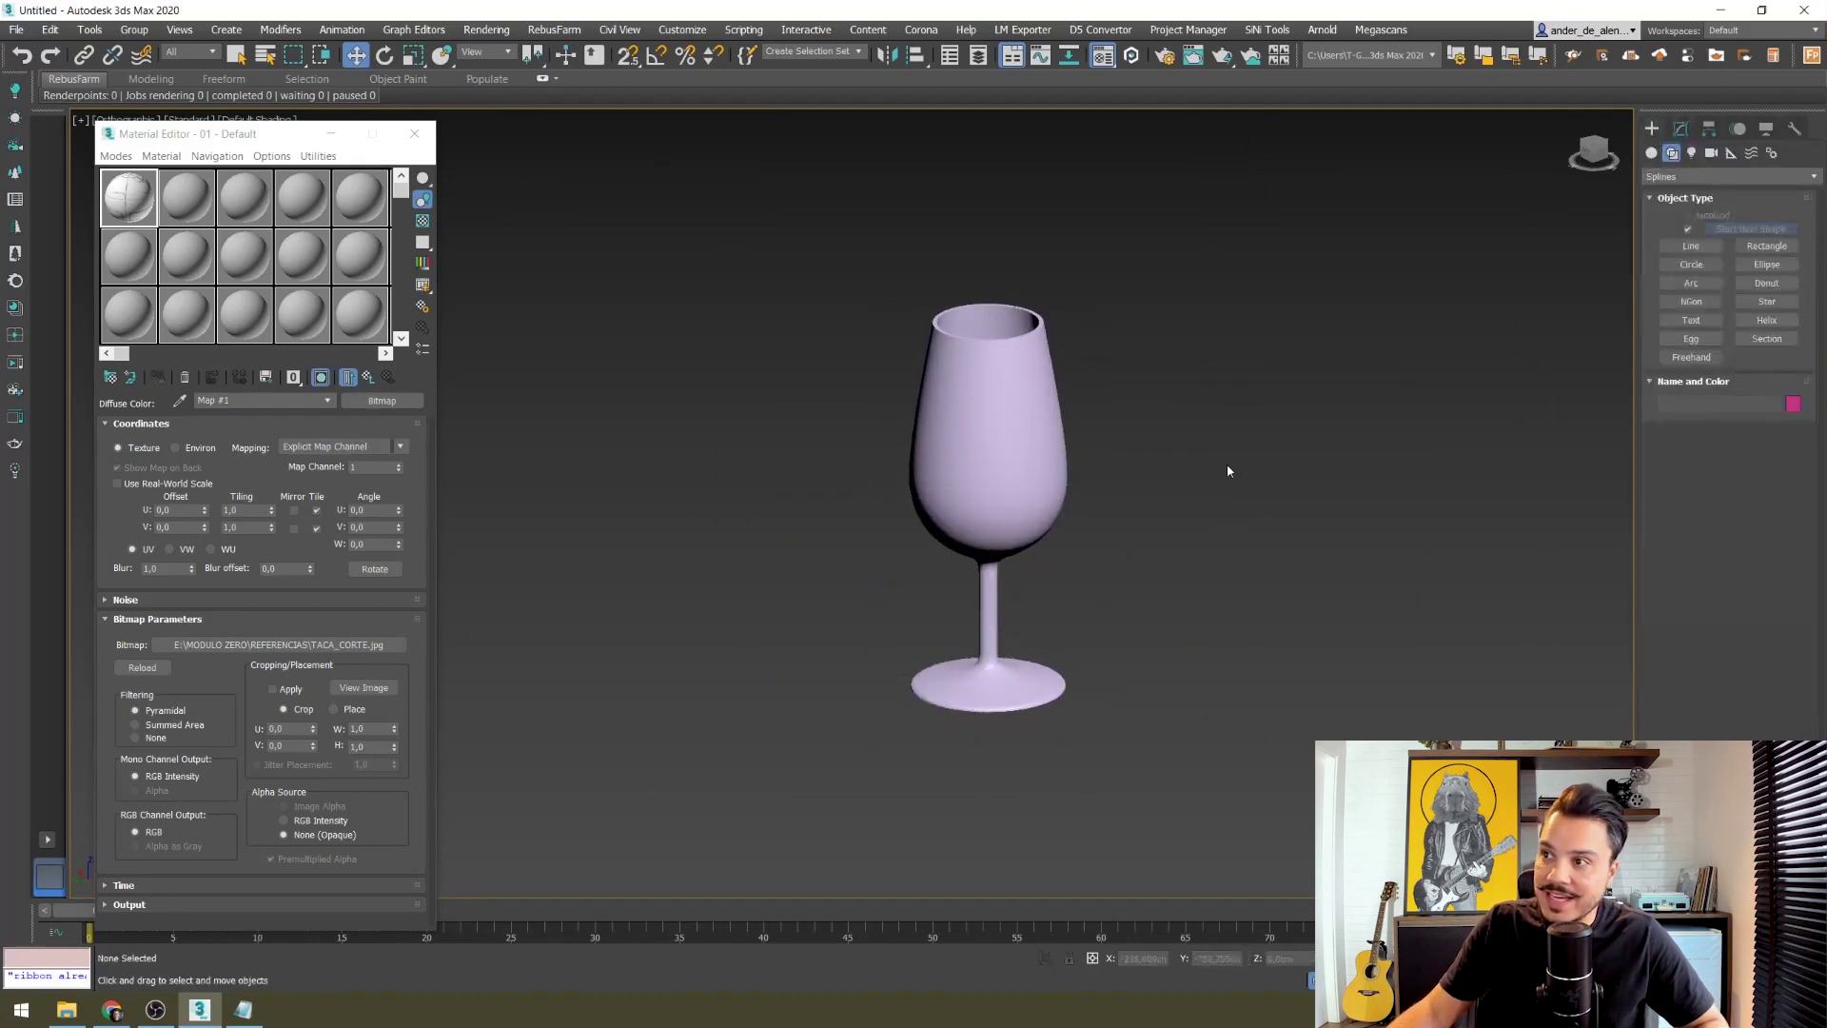
Step: Show the ground grid and set the glass's Z position to 0
key(g)
alt+middle_drag(1072, 656, 1004, 553)
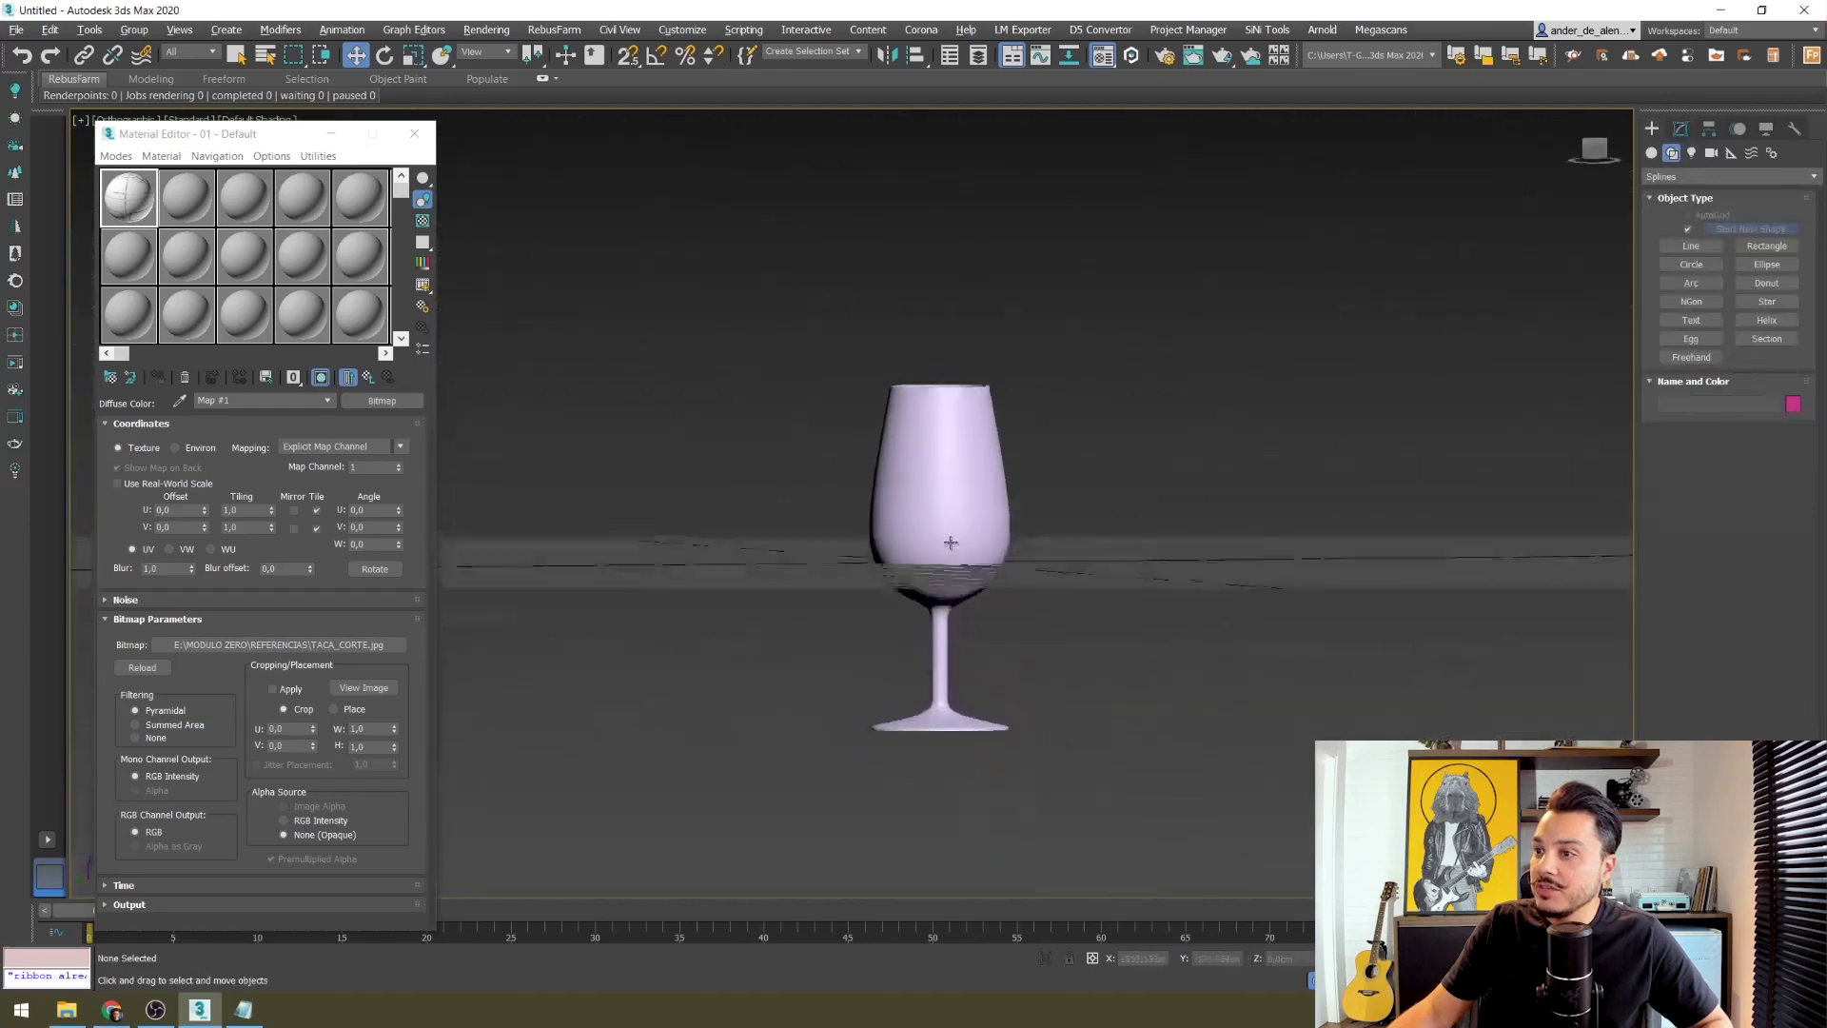
click(1004, 553)
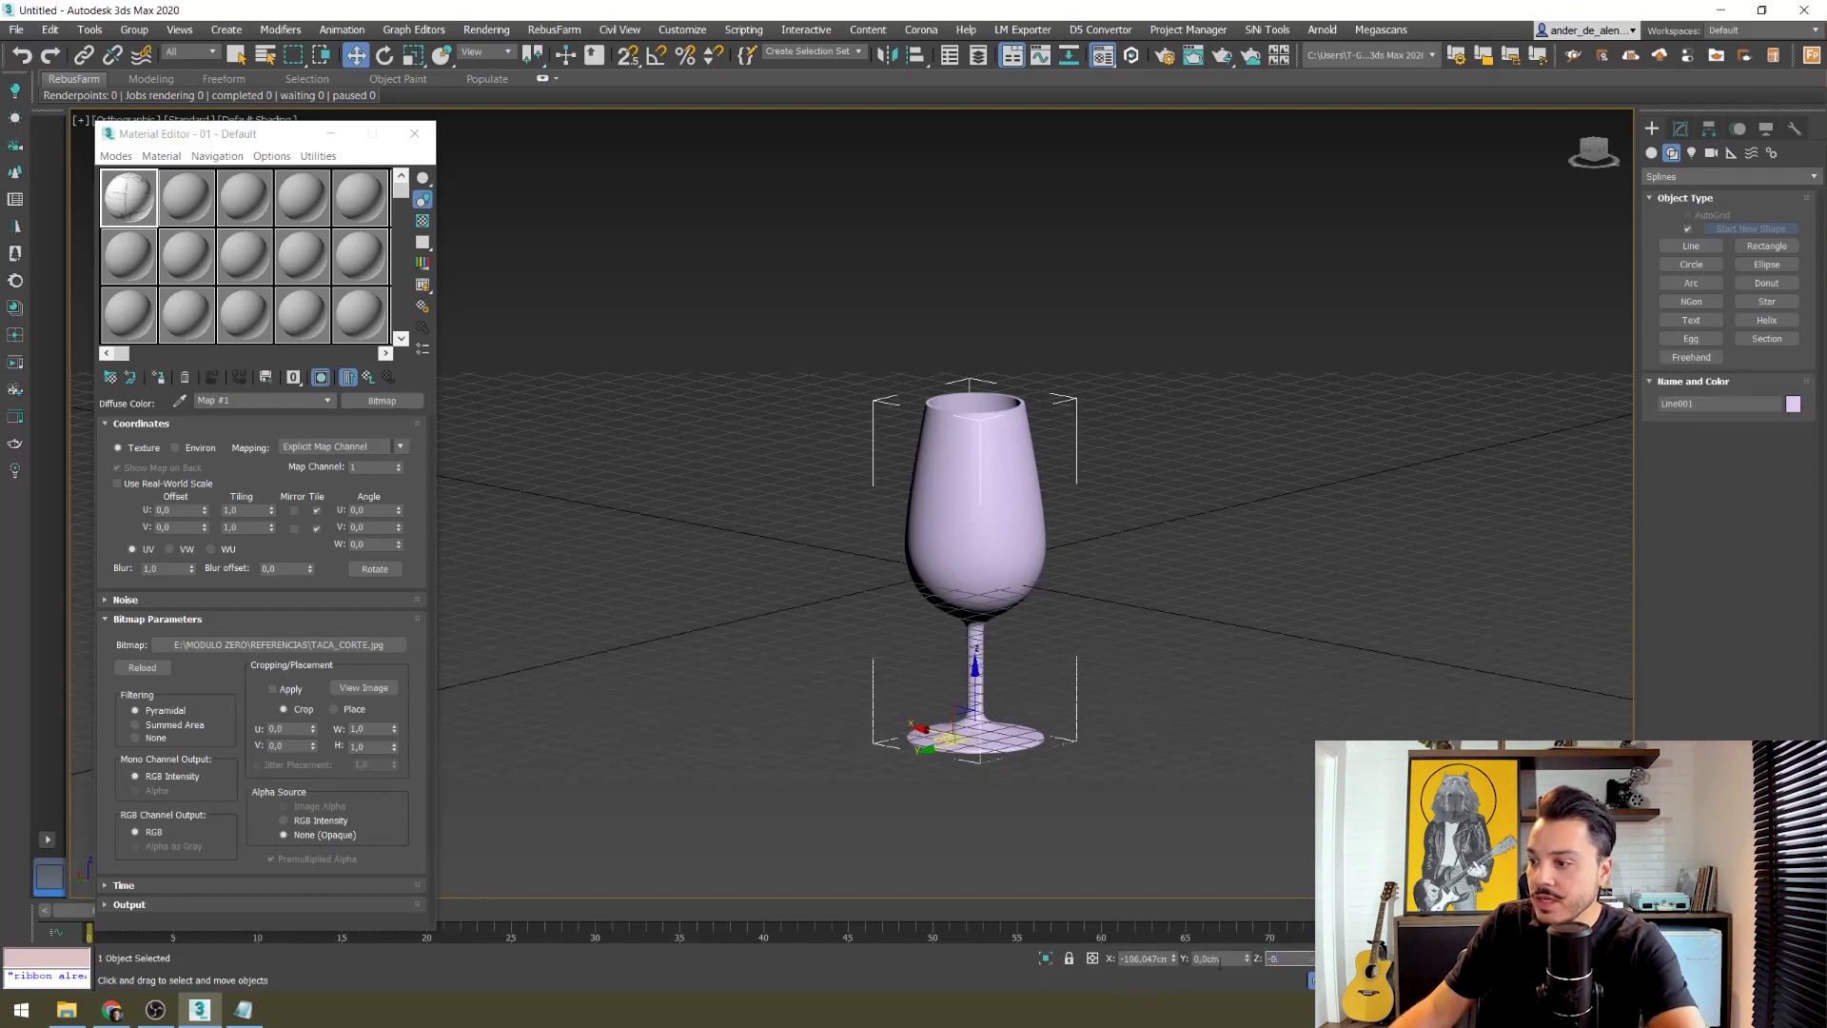
key(Return)
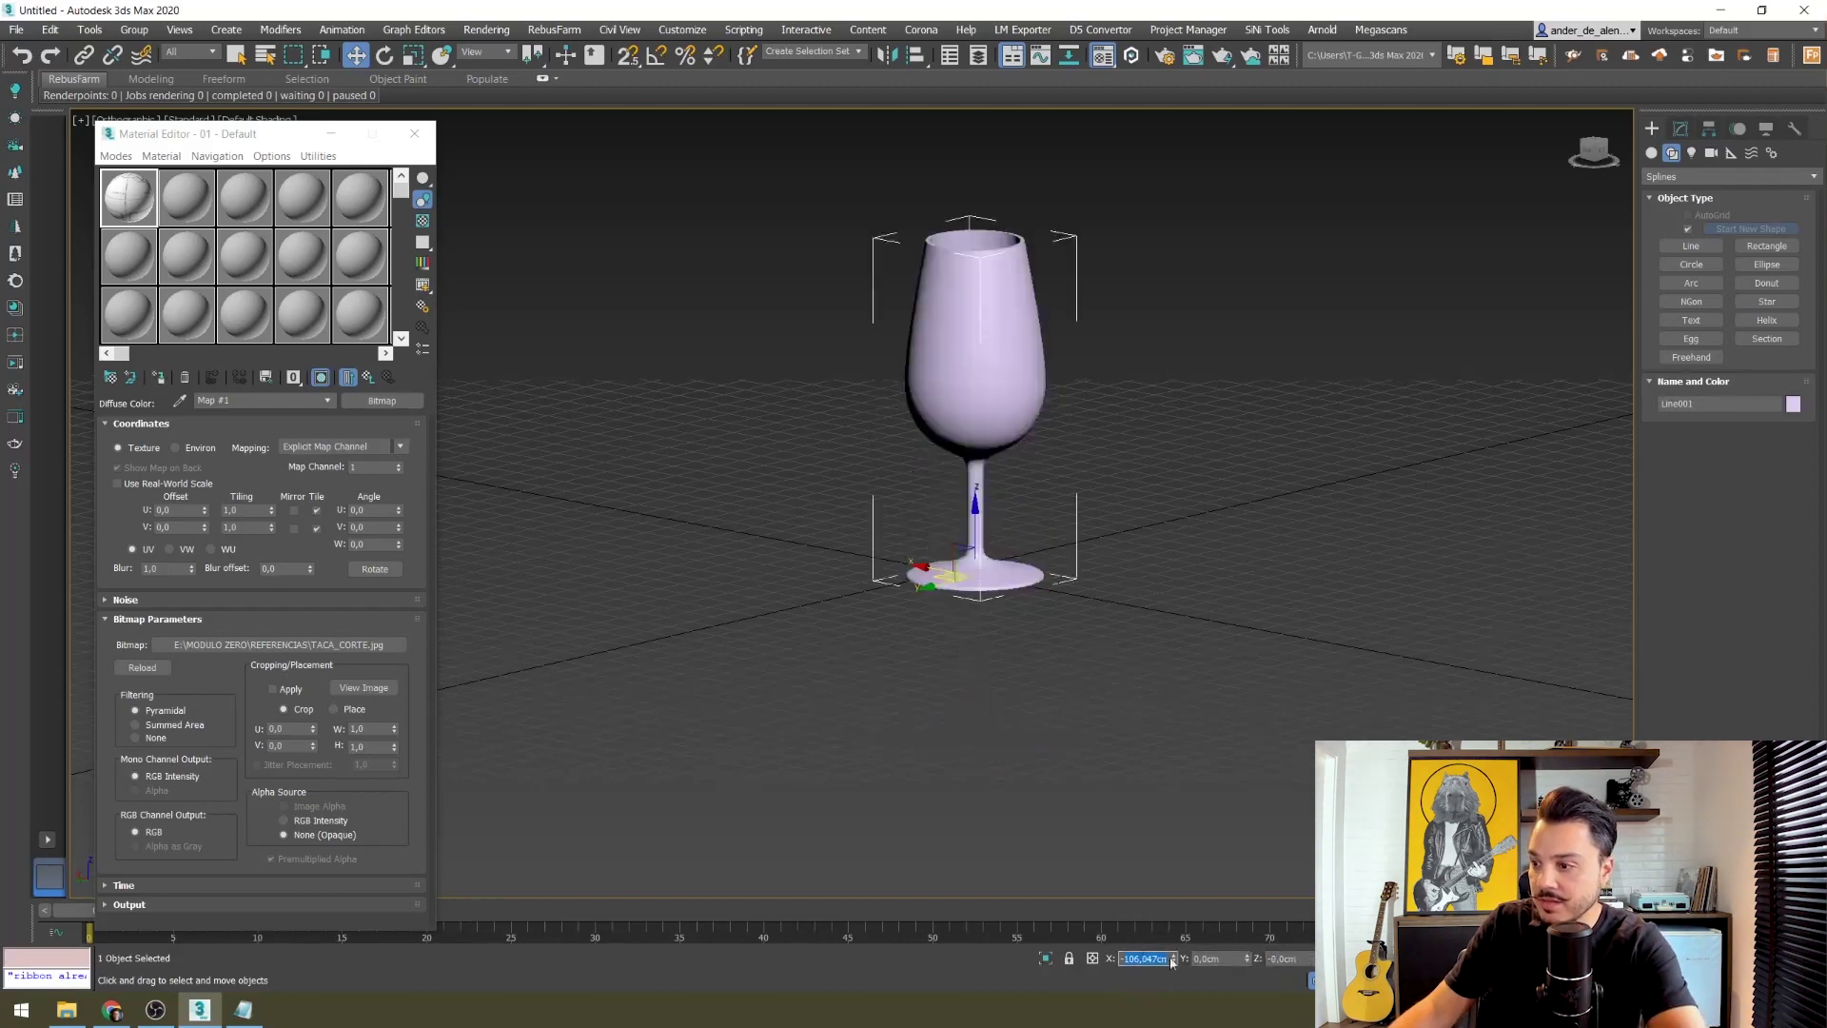
text(0)
click(1154, 681)
Step: Orbit around the glass to check its base sits on the grid
mouse_move(1154, 682)
alt+middle_down()
mouse_move(946, 624)
mouse_move(941, 649)
mouse_move(995, 583)
mouse_move(983, 575)
mouse_move(983, 628)
mouse_move(1058, 730)
alt+middle_up()
scroll(1058, 731, up, 3)
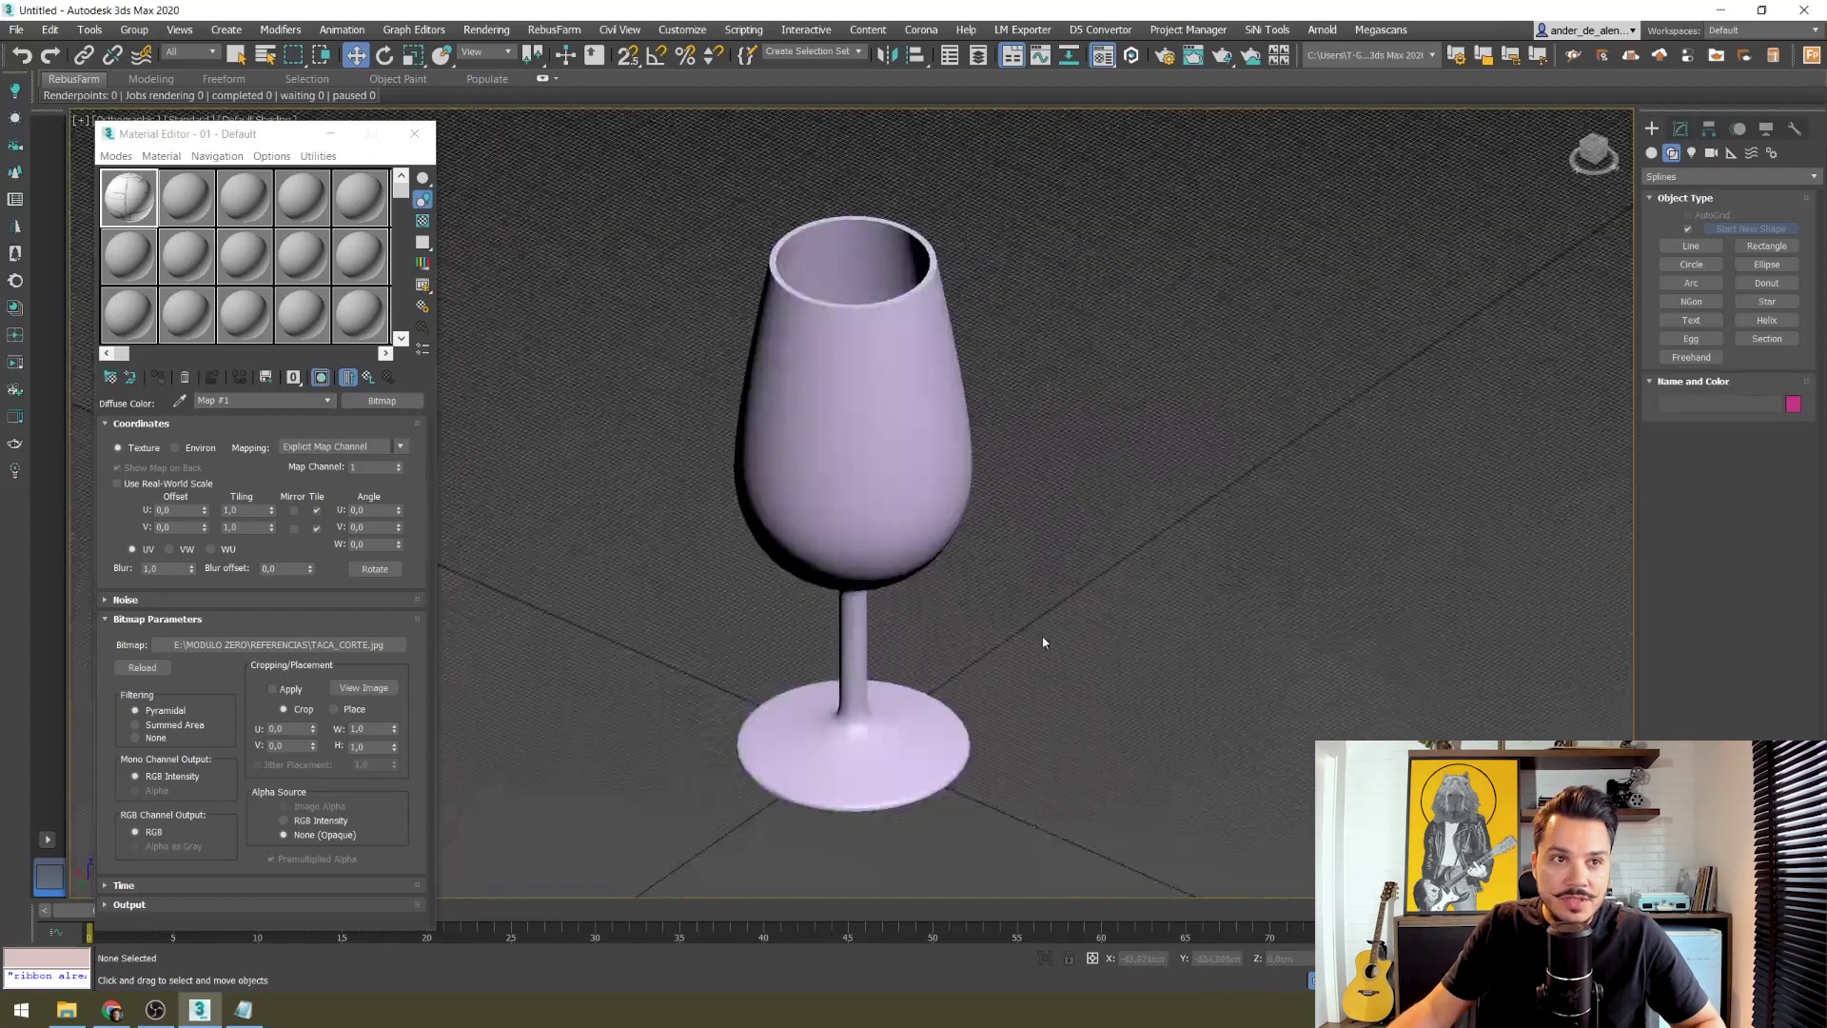
scroll(1043, 642, down, 3)
mouse_move(1187, 612)
alt+middle_down()
mouse_move(1130, 653)
mouse_move(1109, 556)
alt+middle_up()
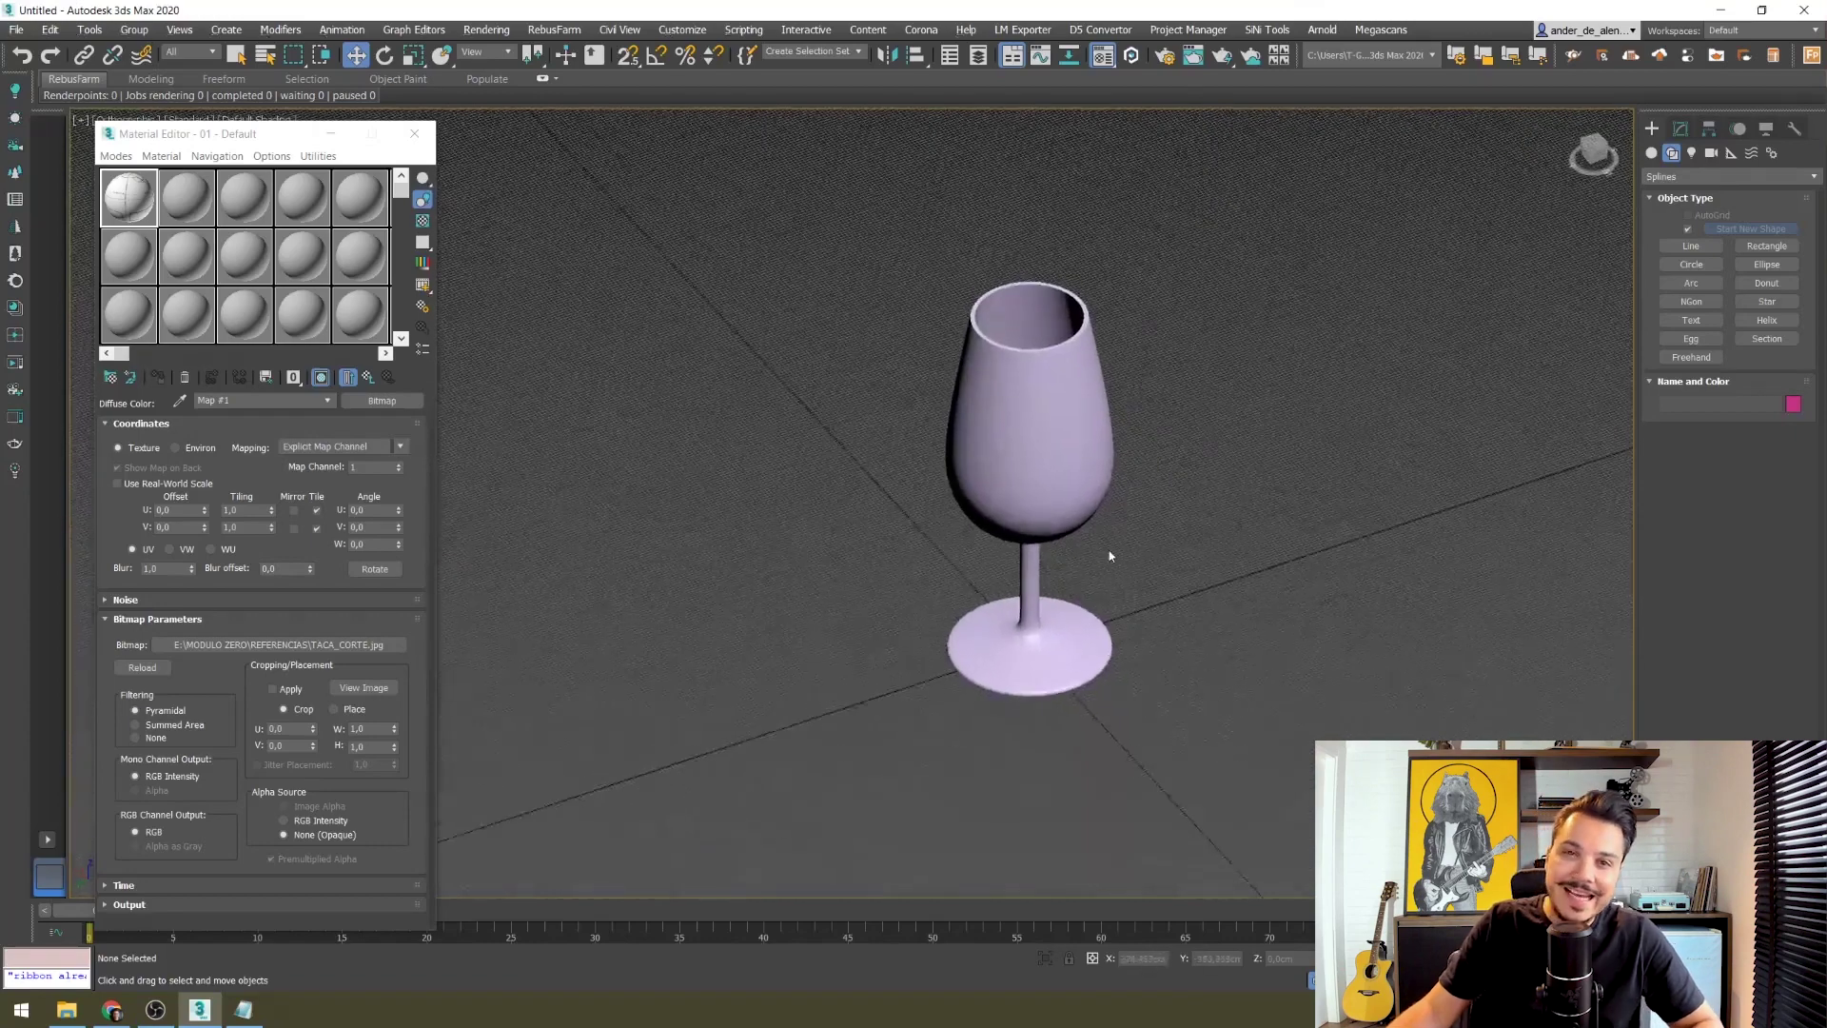
click(1078, 651)
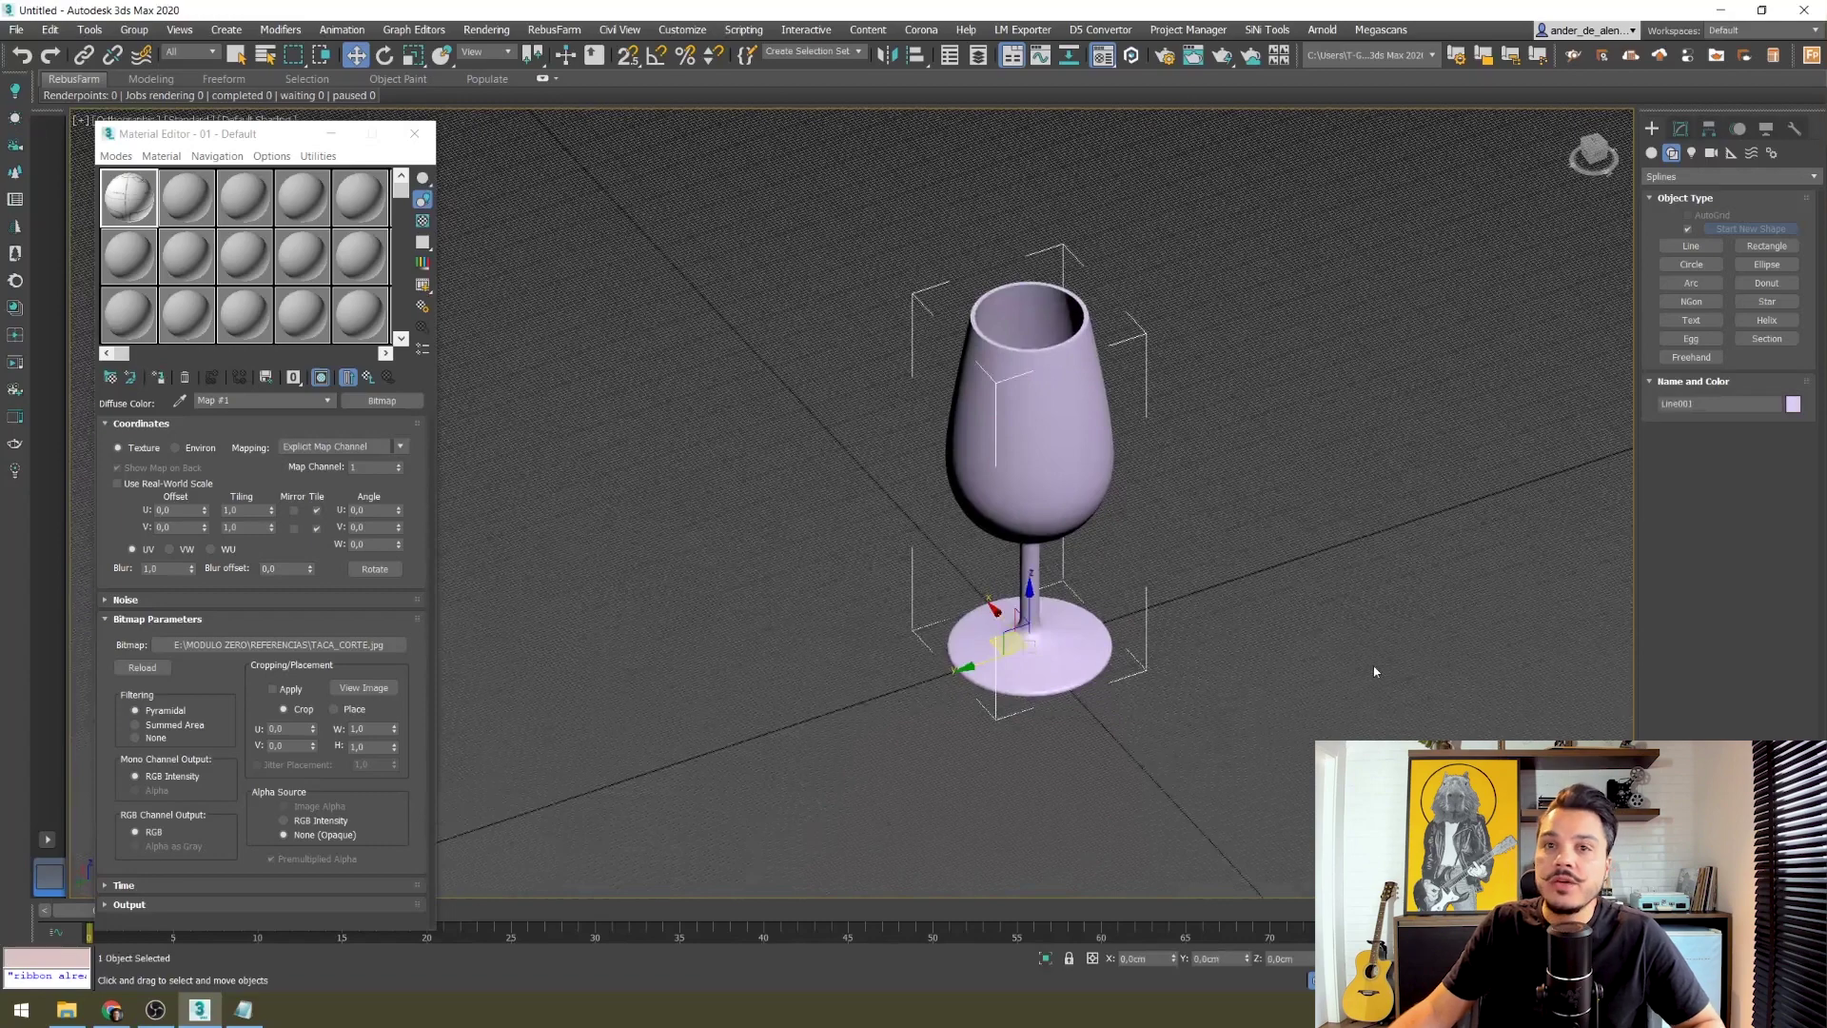
mouse_move(1008, 666)
alt+middle_down()
mouse_move(1027, 657)
mouse_move(1047, 571)
mouse_move(1062, 601)
mouse_move(1037, 577)
alt+middle_up()
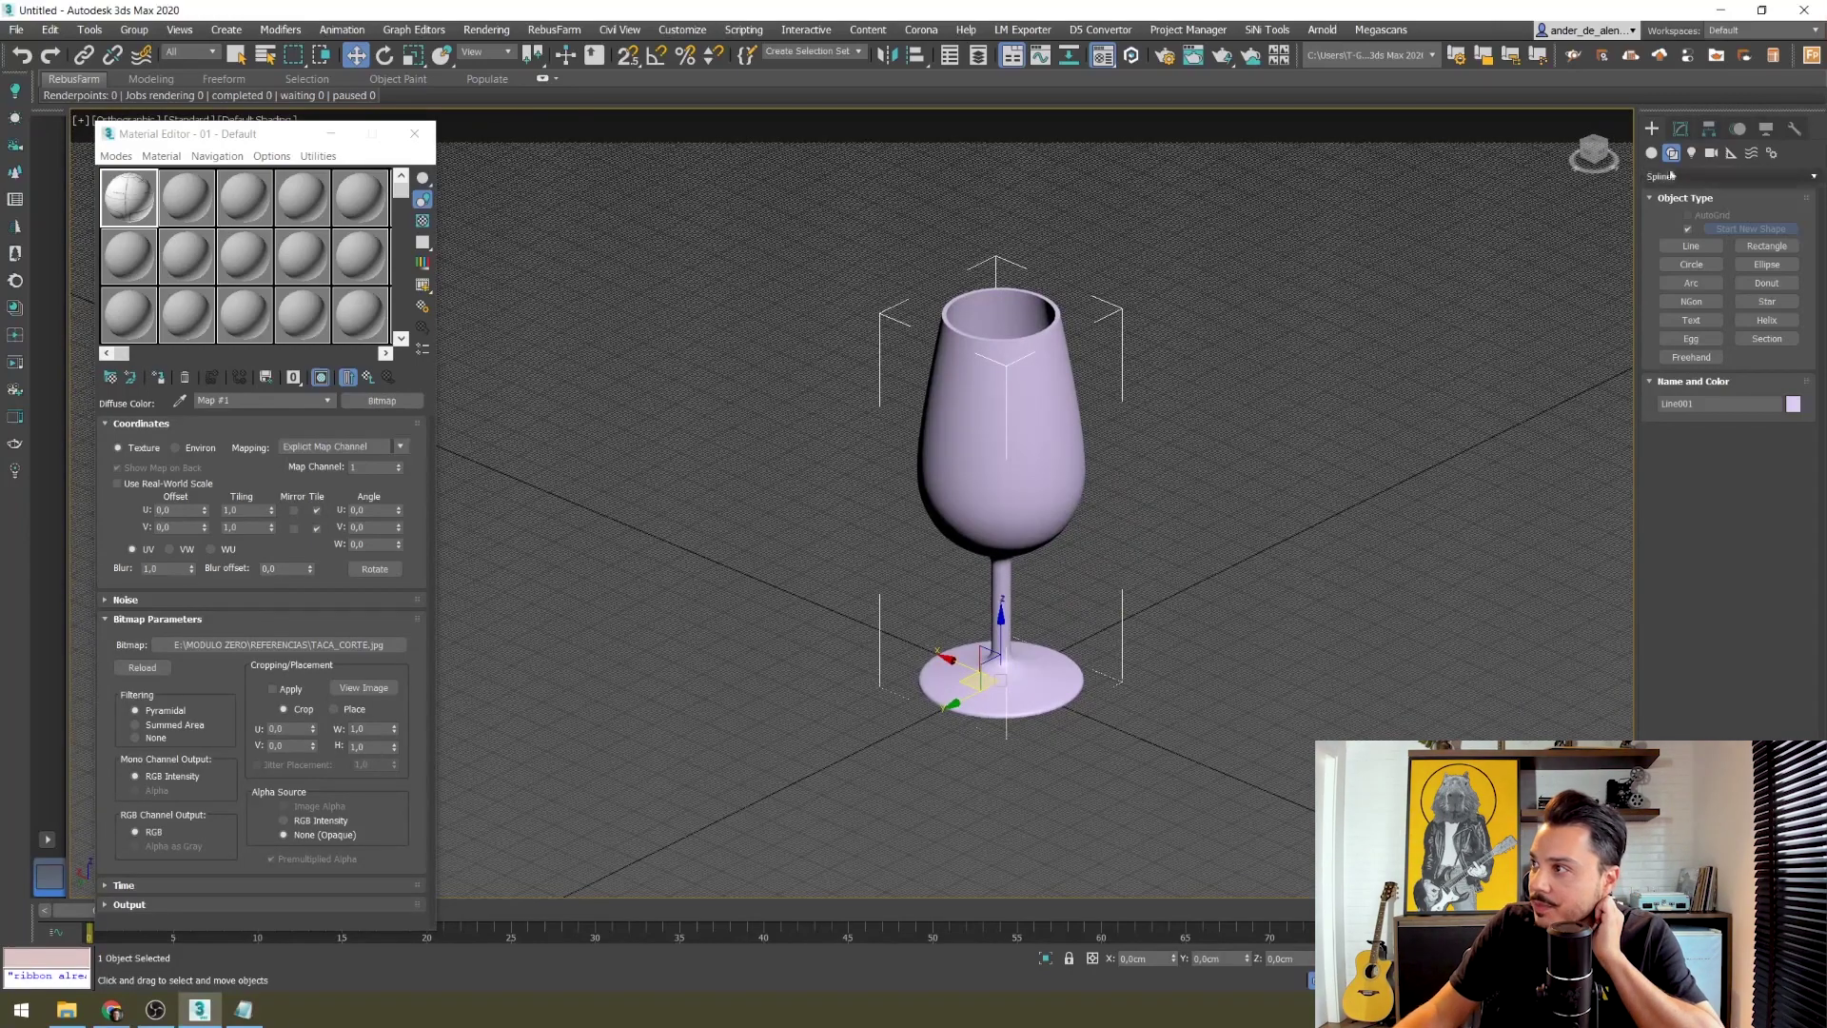
Step: Rename the glass object from Line001 to 'TACA DE CRISTAL 001'
click(1738, 406)
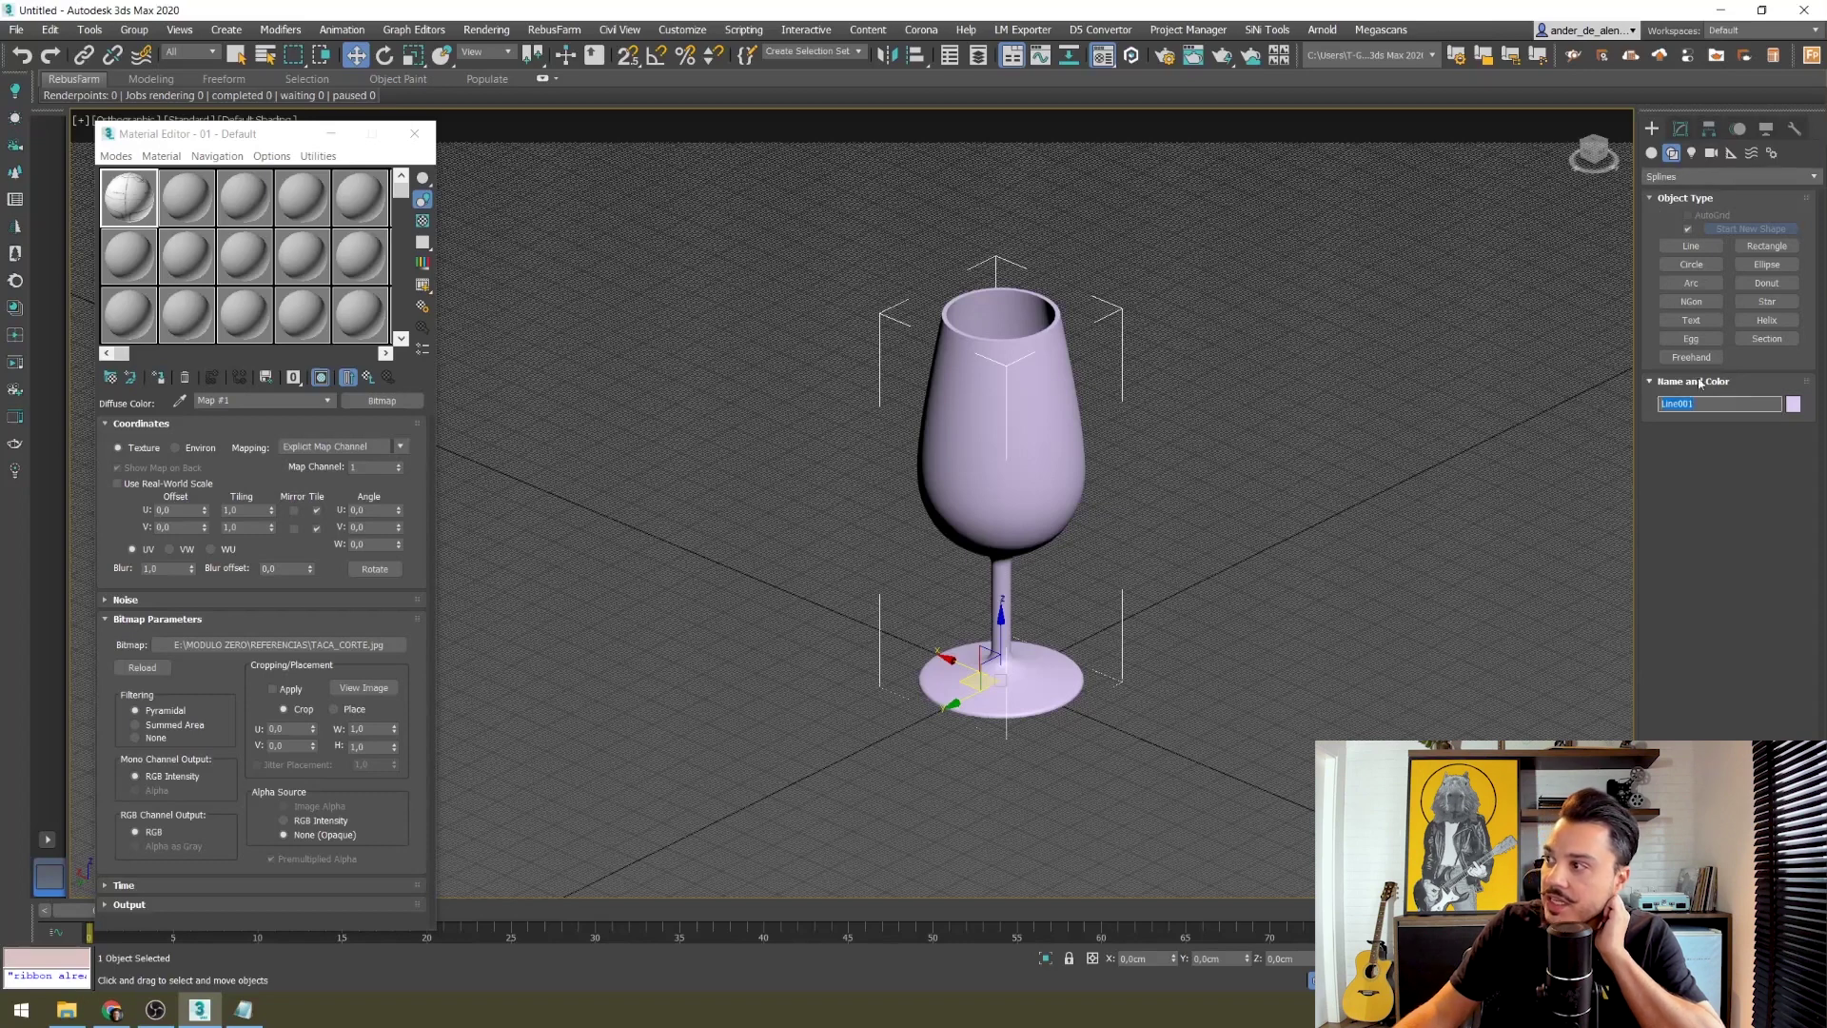
click(1461, 524)
click(1040, 423)
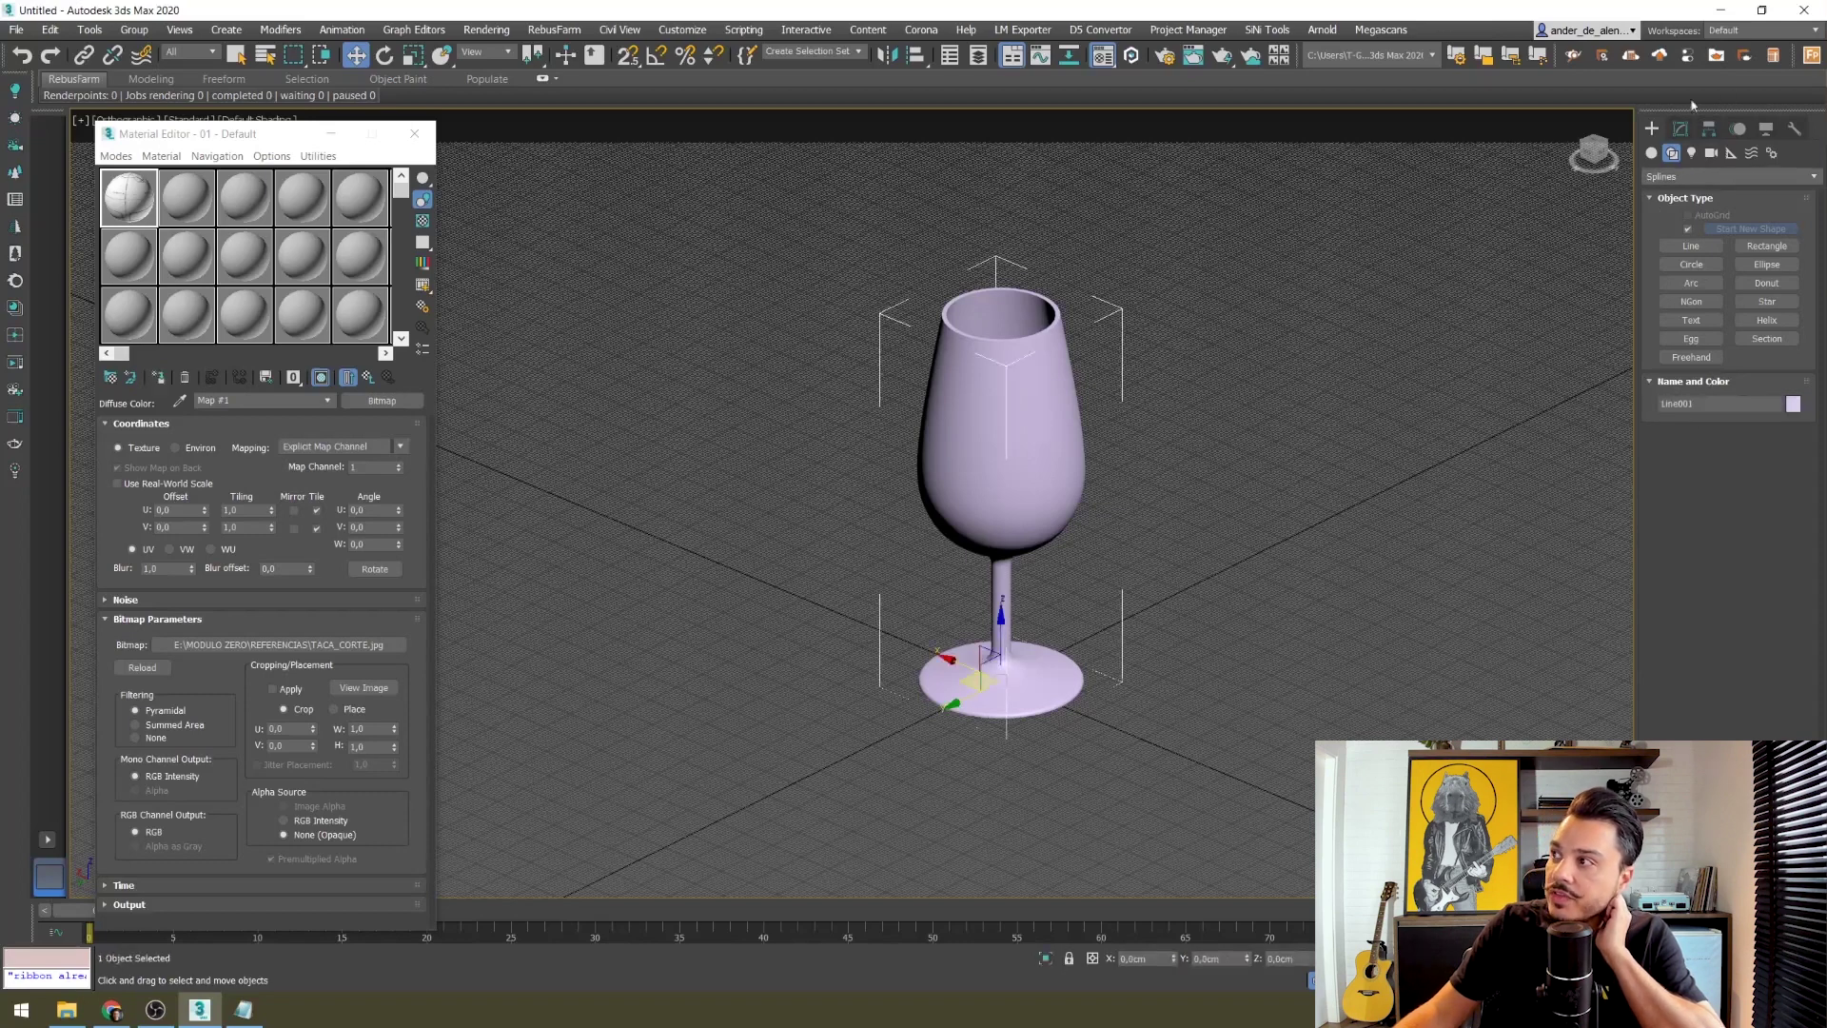
click(1681, 129)
double_click(1701, 155)
text(TACA D)
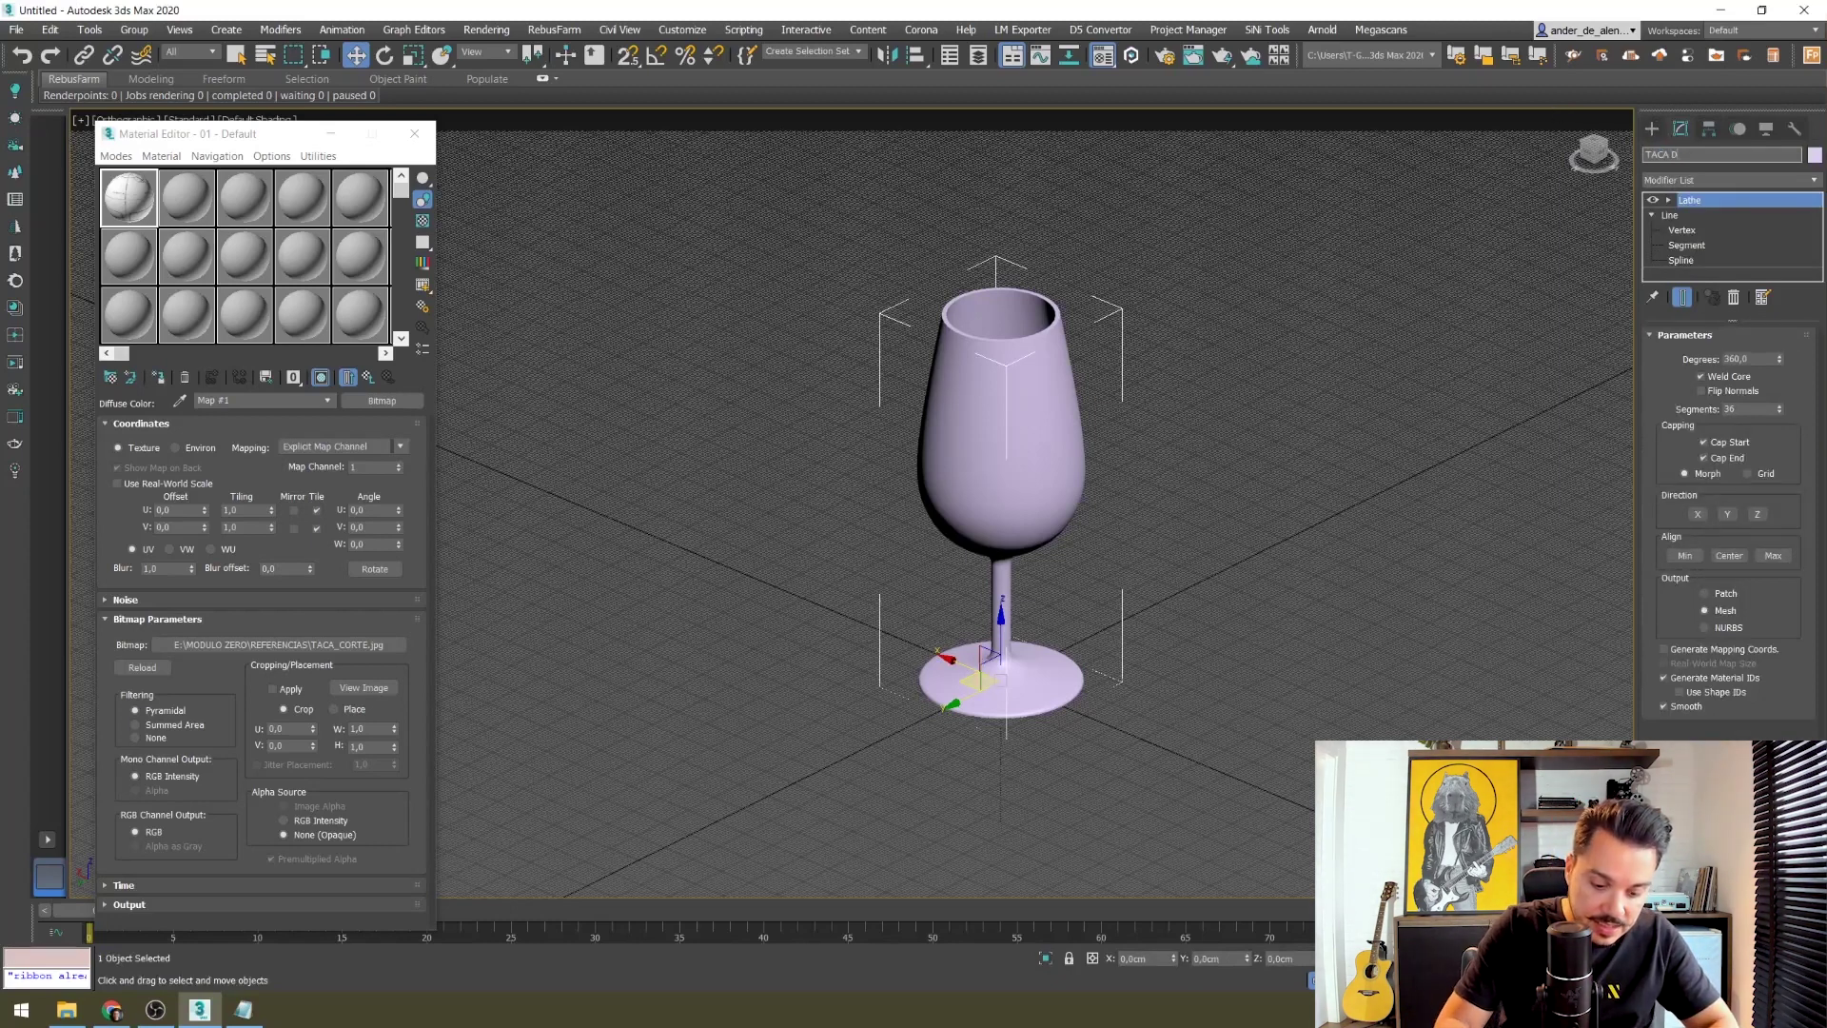
text(E CRISTAL 001)
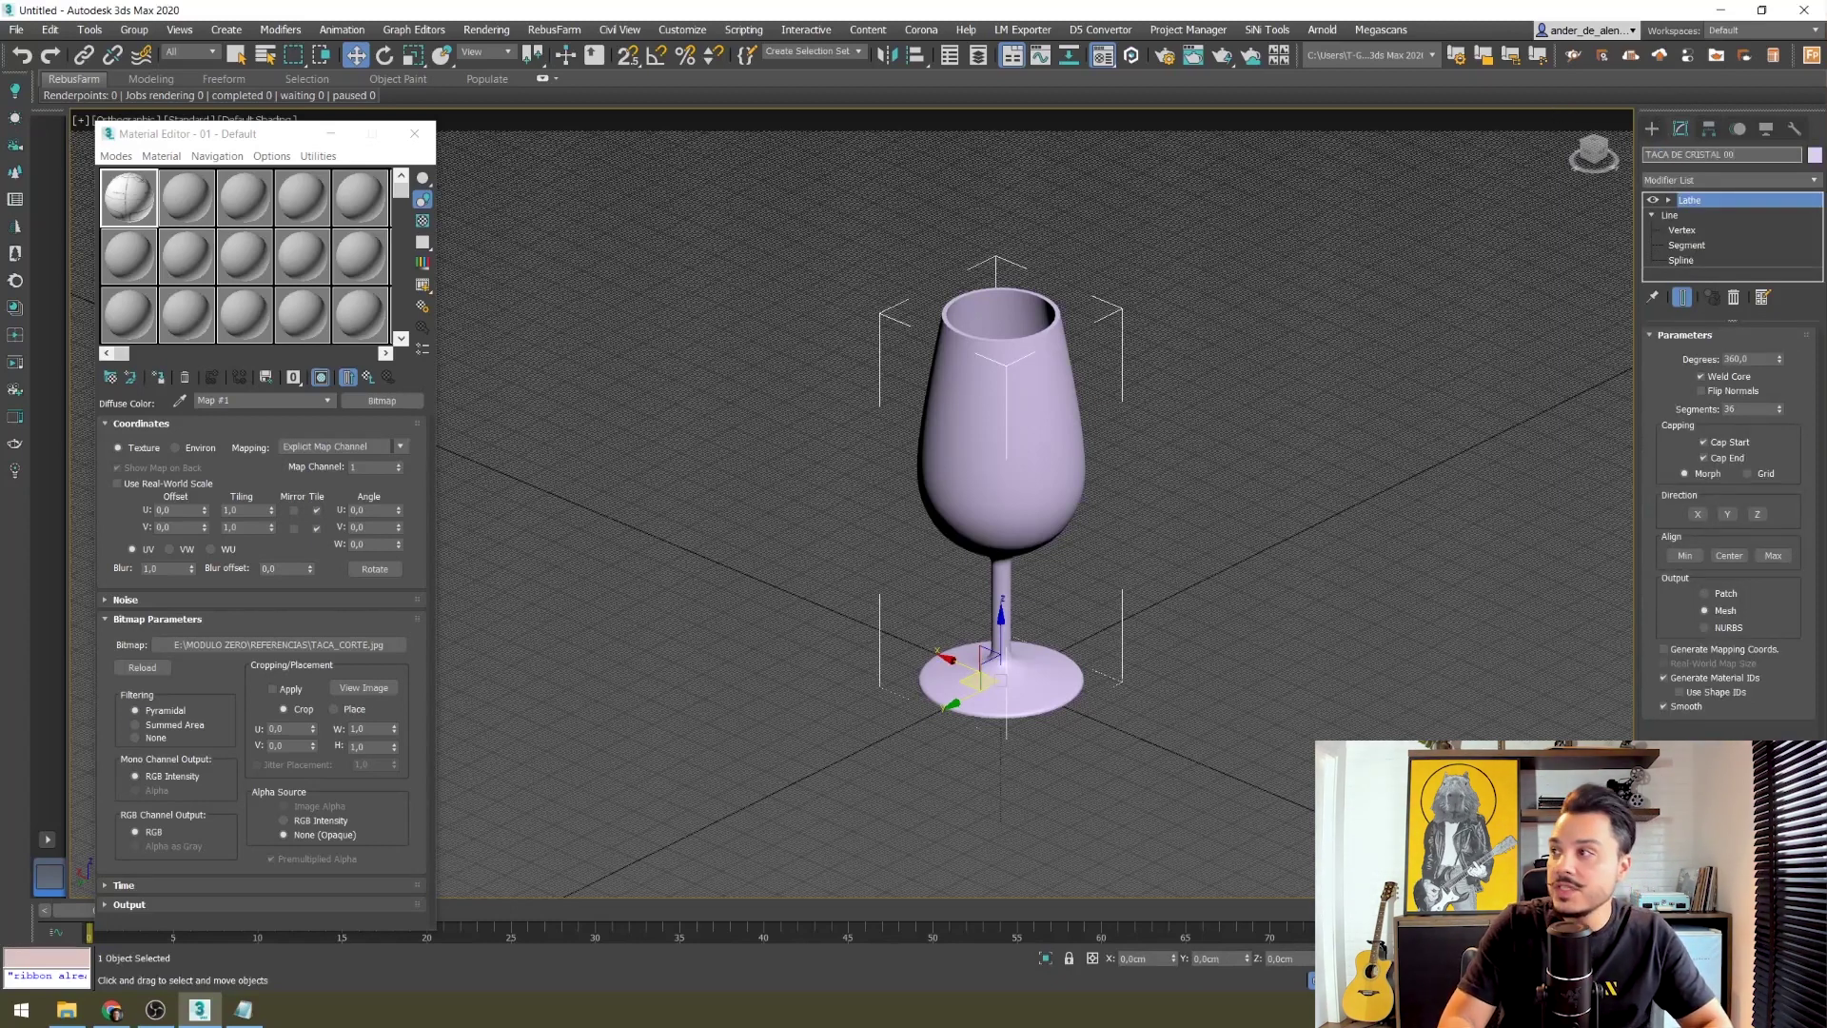
click(1133, 416)
Step: Toggle the Lathe off and on, then frame the glass in the Front view
click(1018, 429)
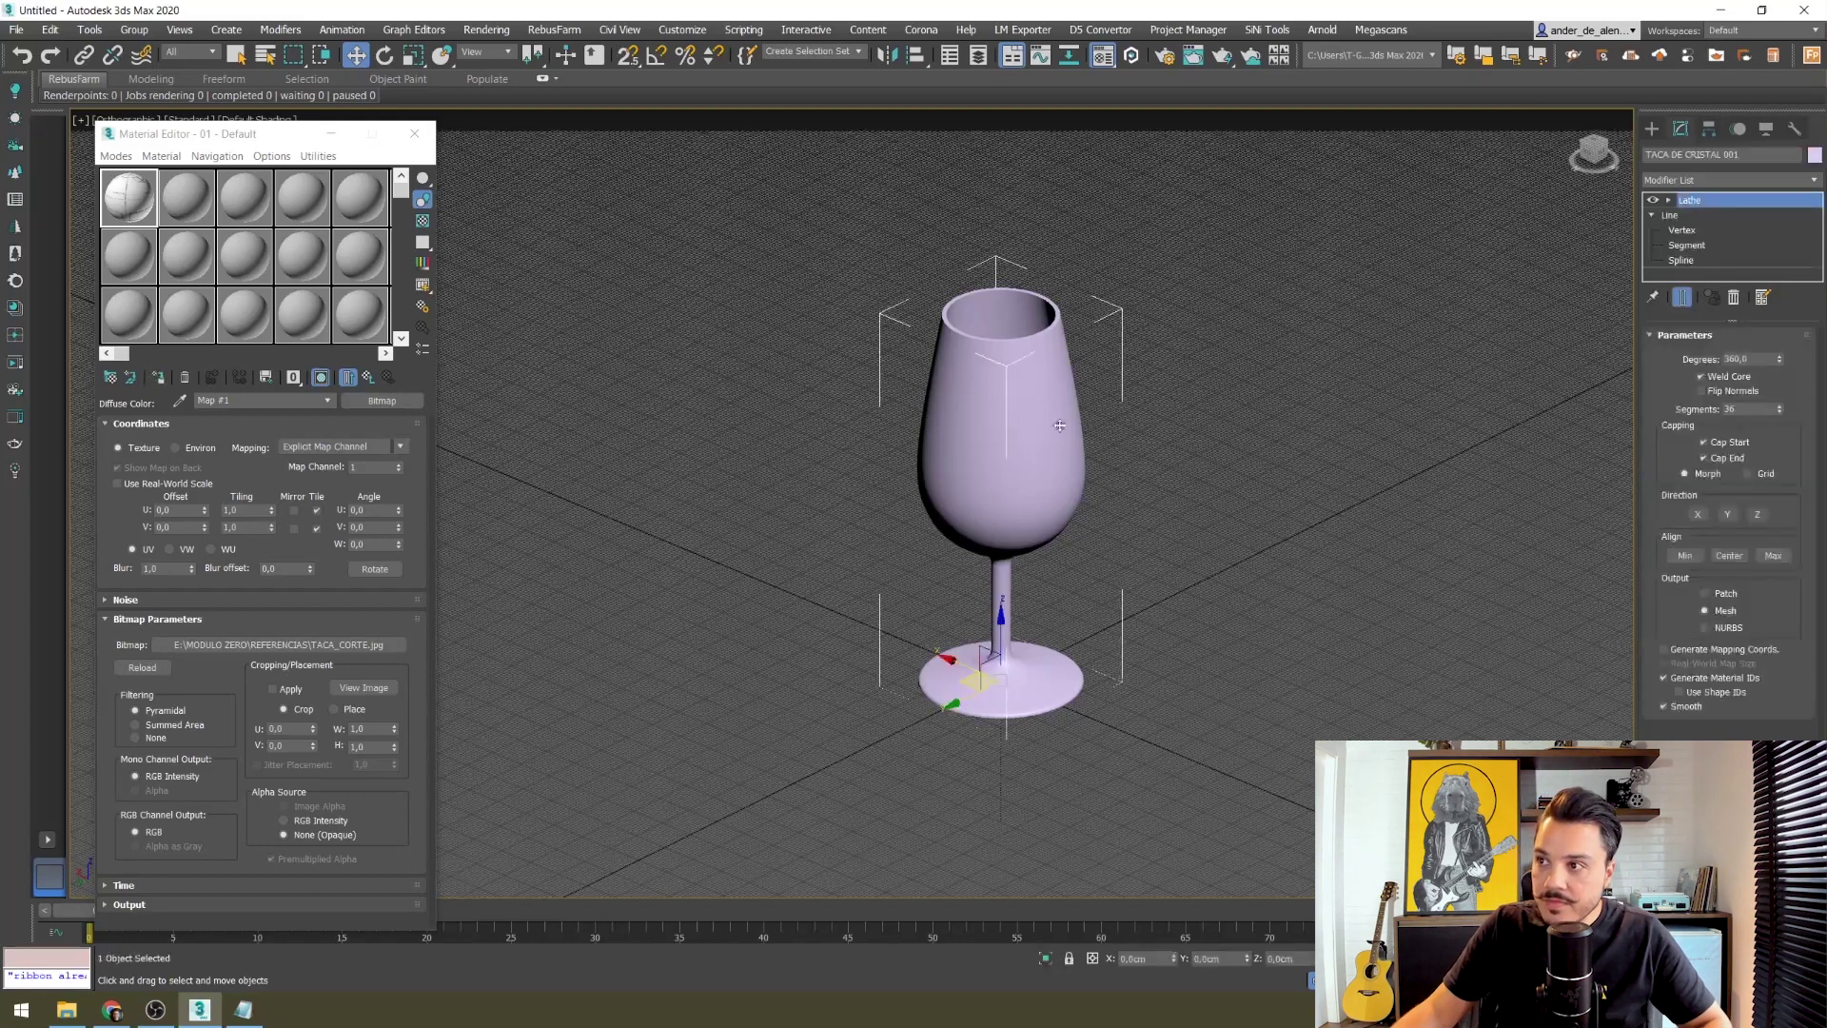
click(1653, 201)
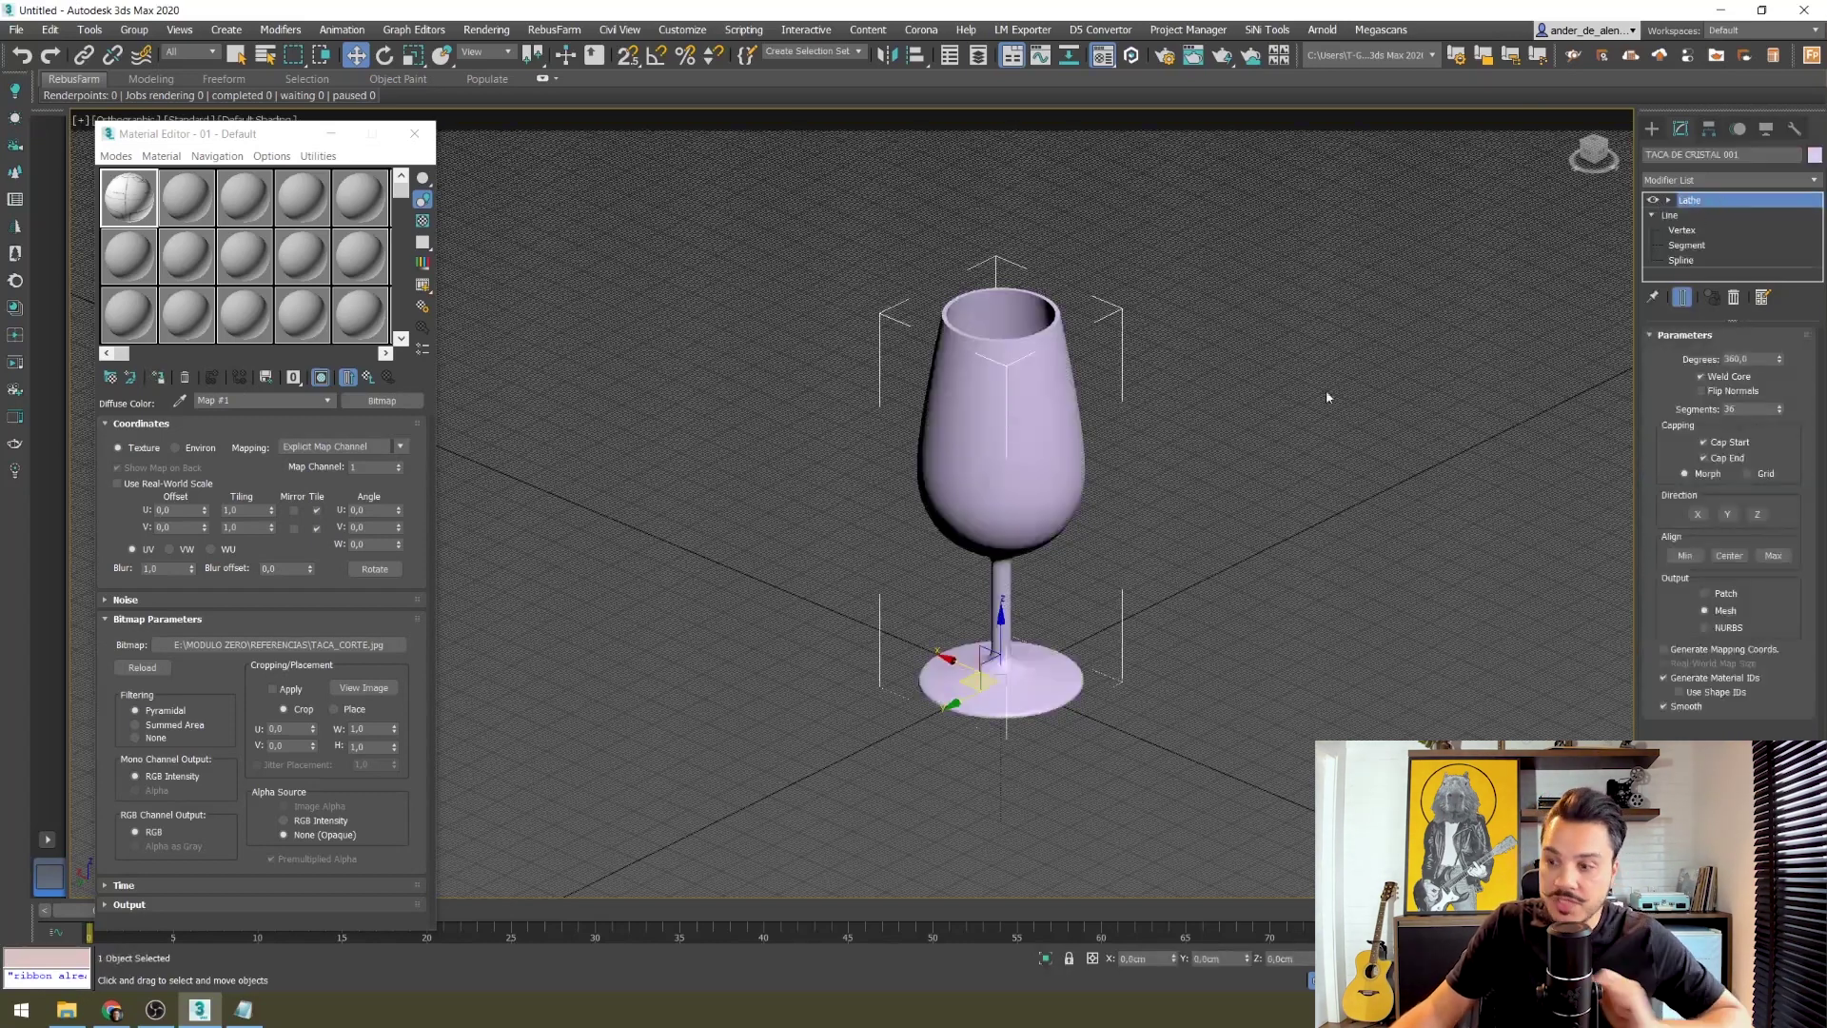
click(1294, 398)
key(f)
key(z)
click(830, 381)
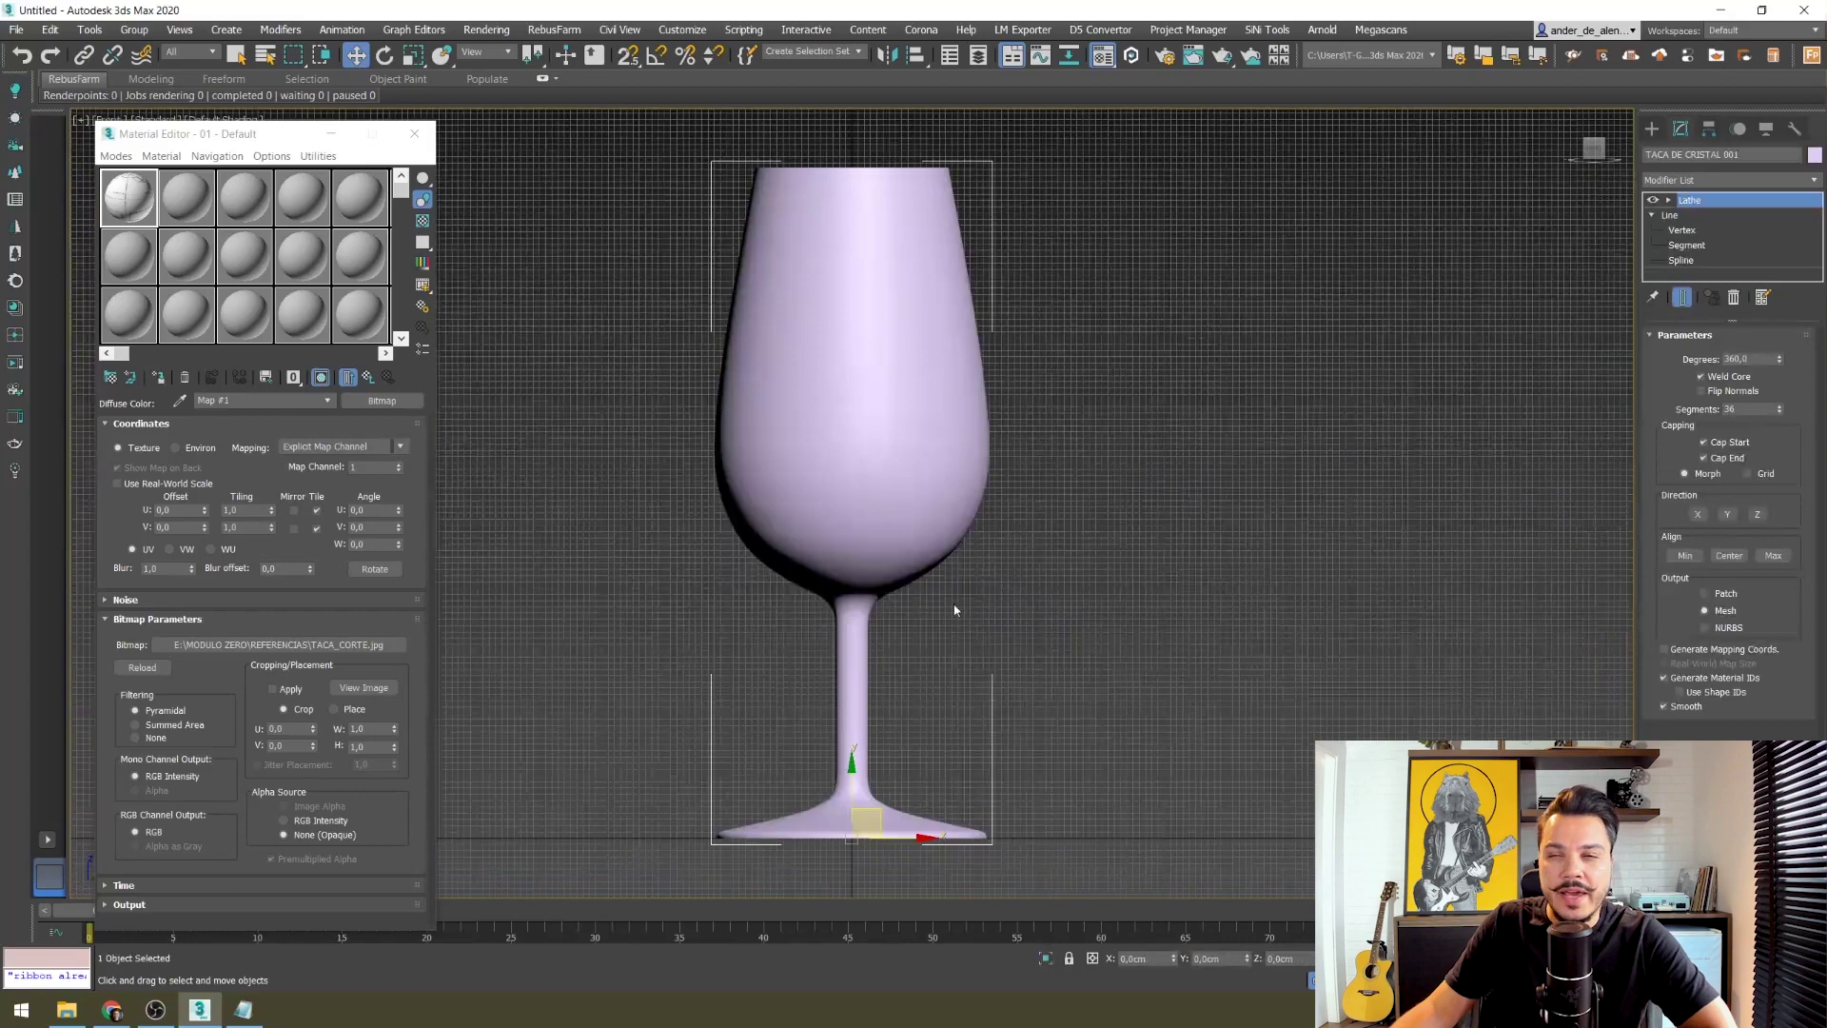
Step: Box-select the profile's upper bowl vertices and move them up along Y, returning to the Lathe result
scroll(885, 704, down, 2)
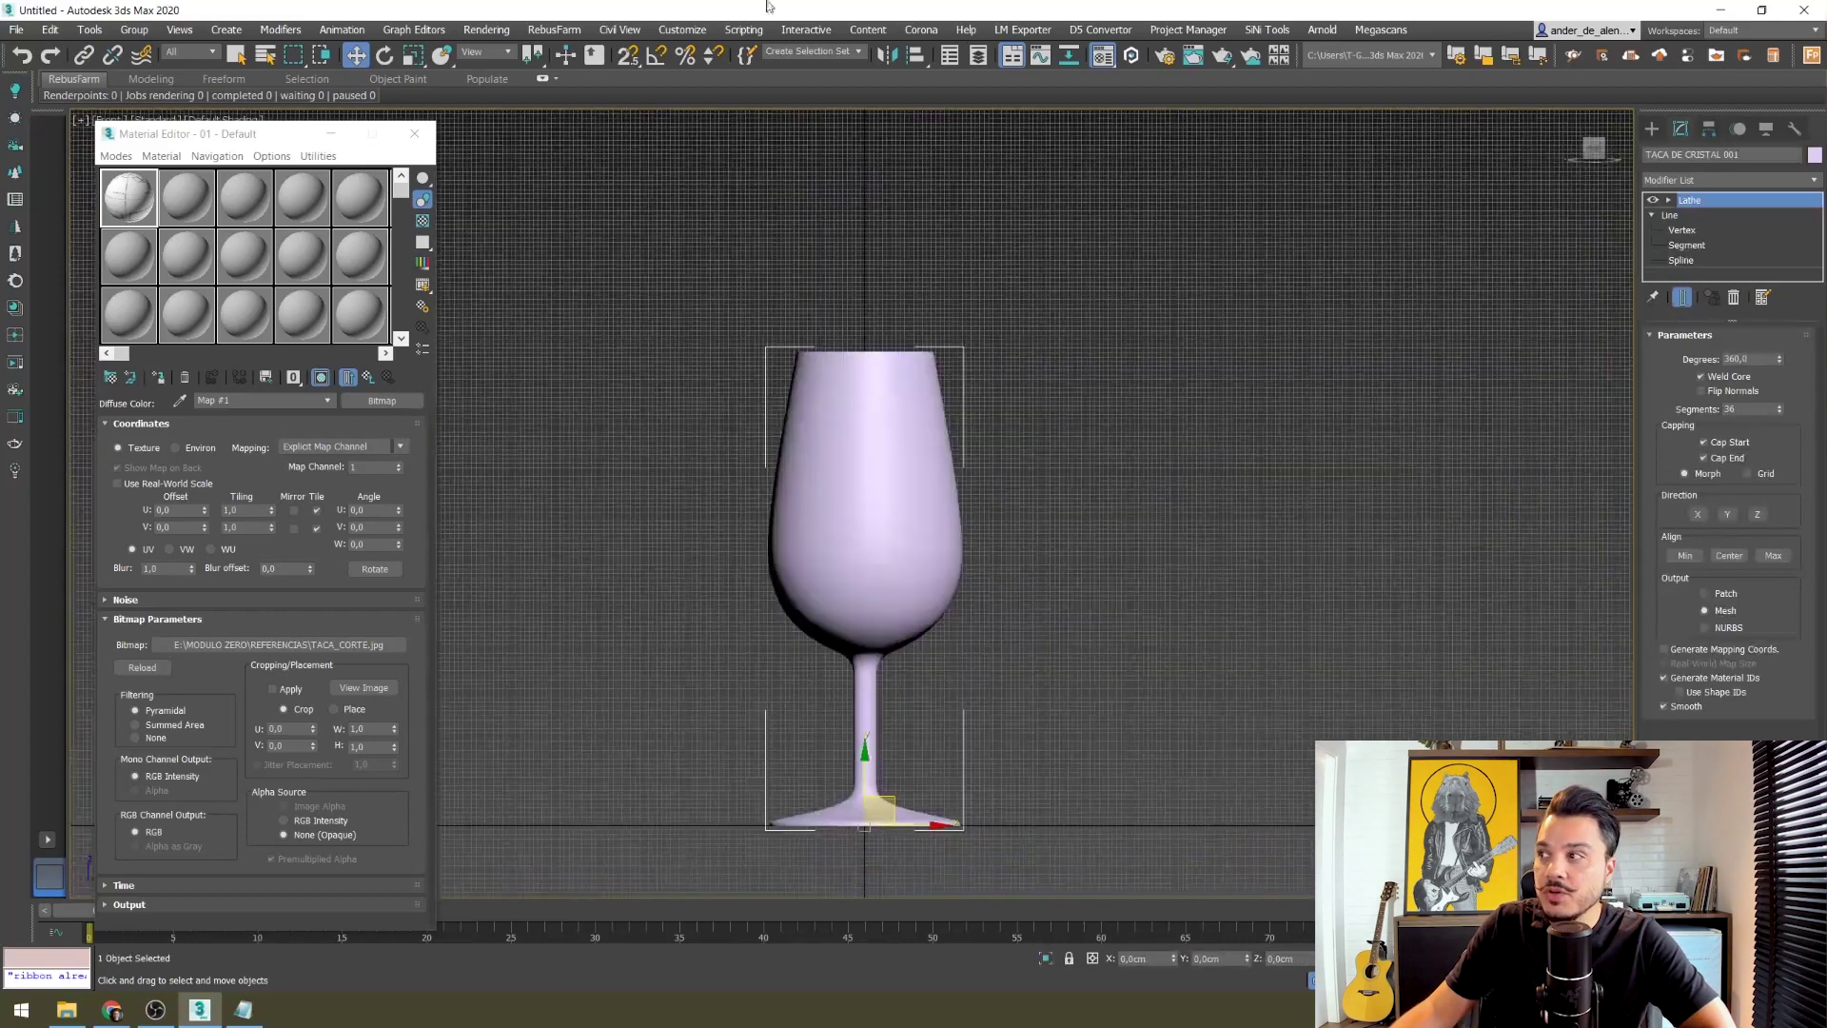
click(1677, 217)
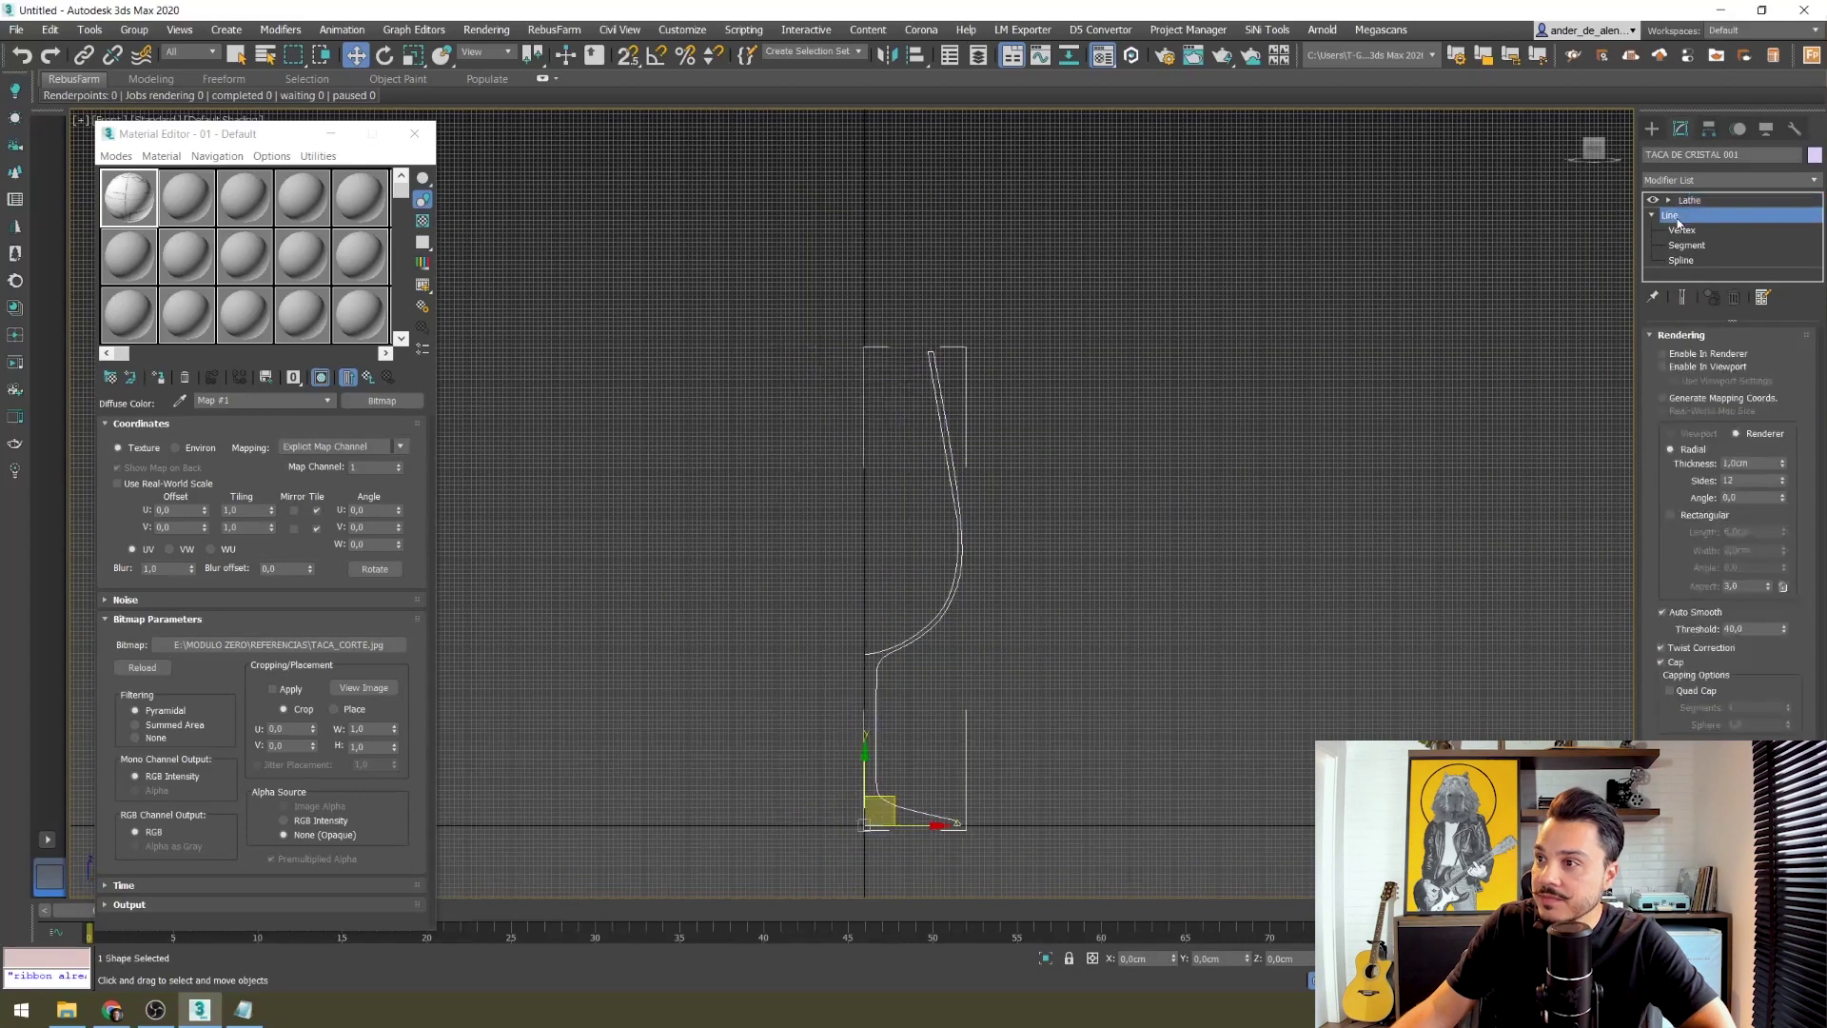
click(1693, 230)
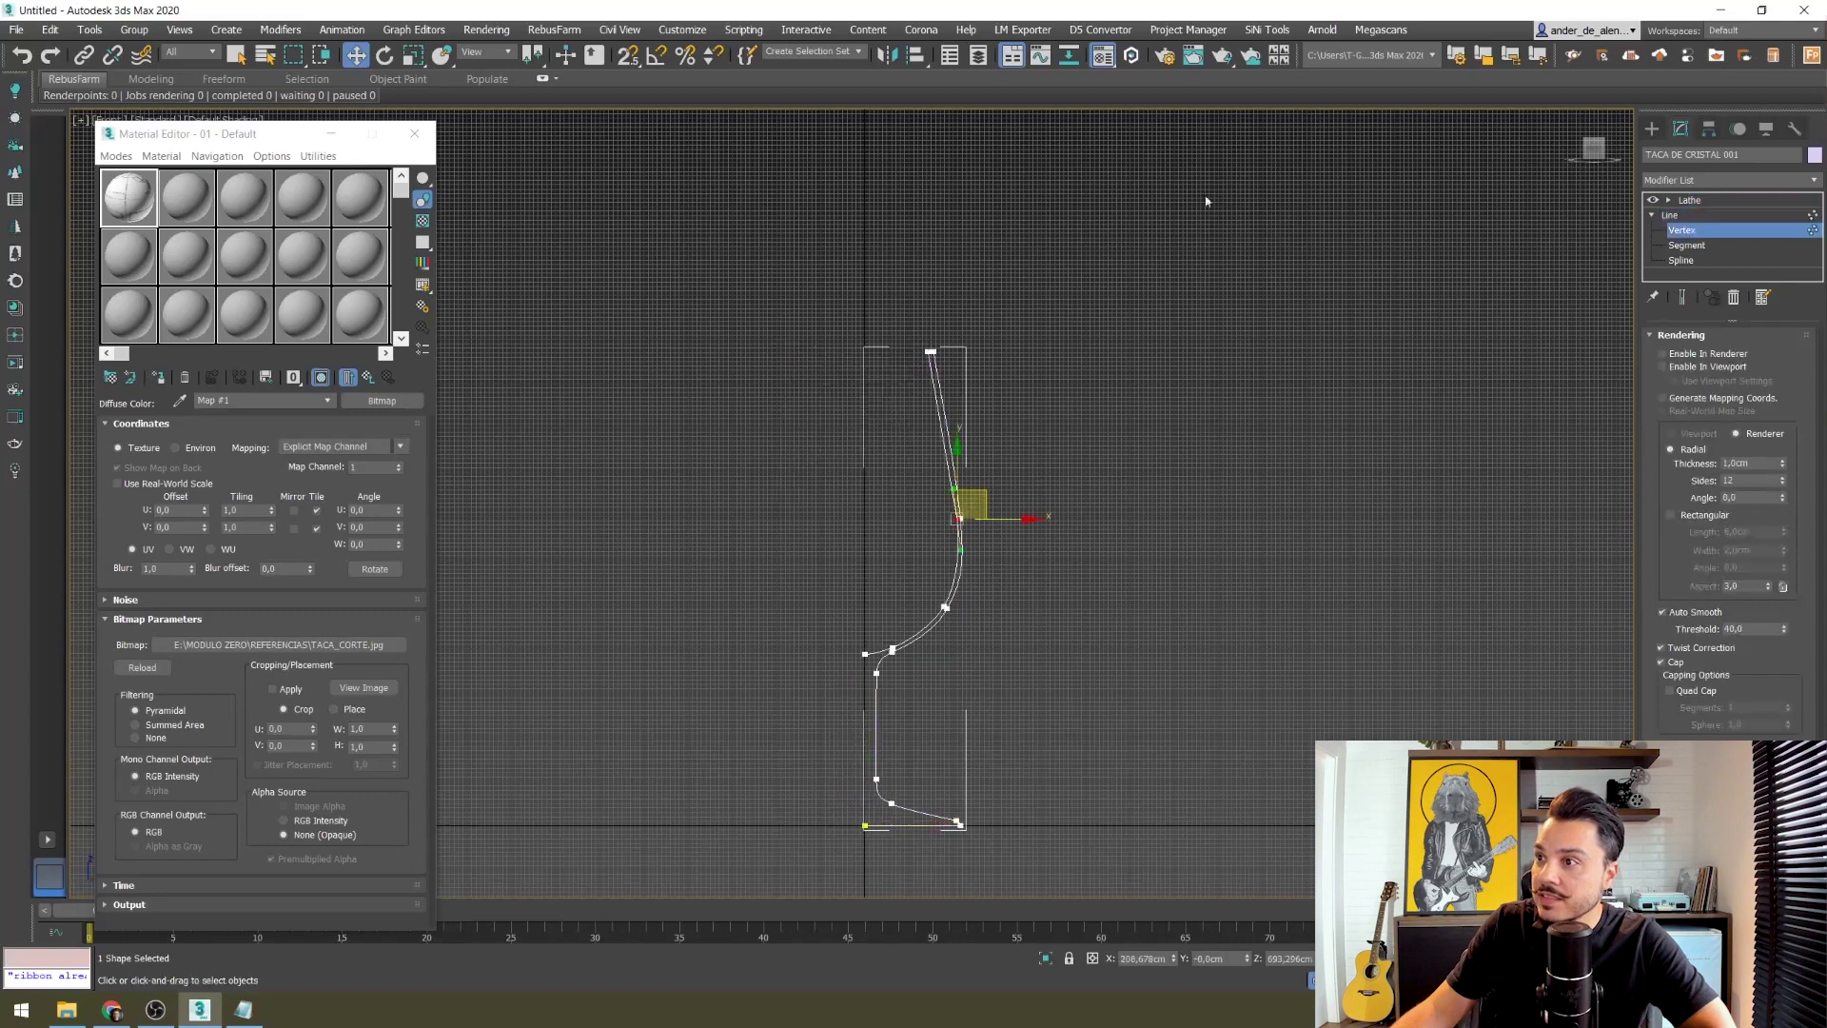
drag(1049, 484, 723, 747)
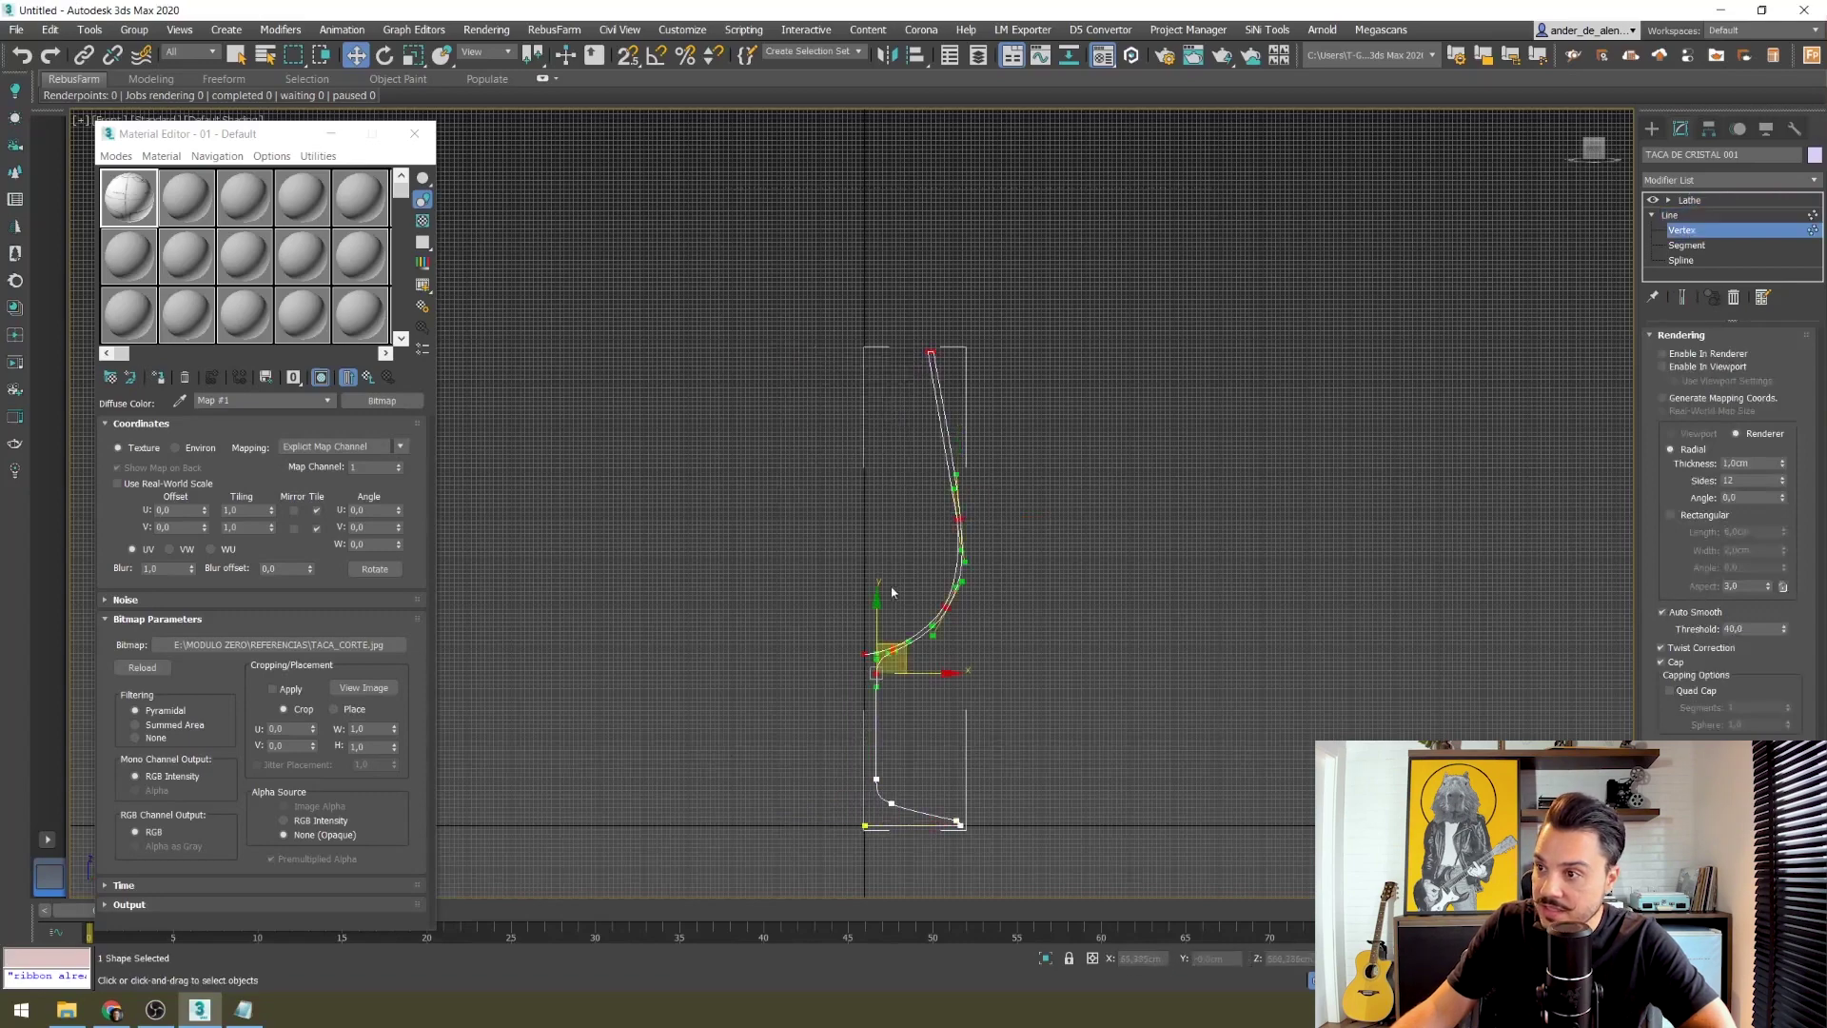
drag(875, 616, 886, 460)
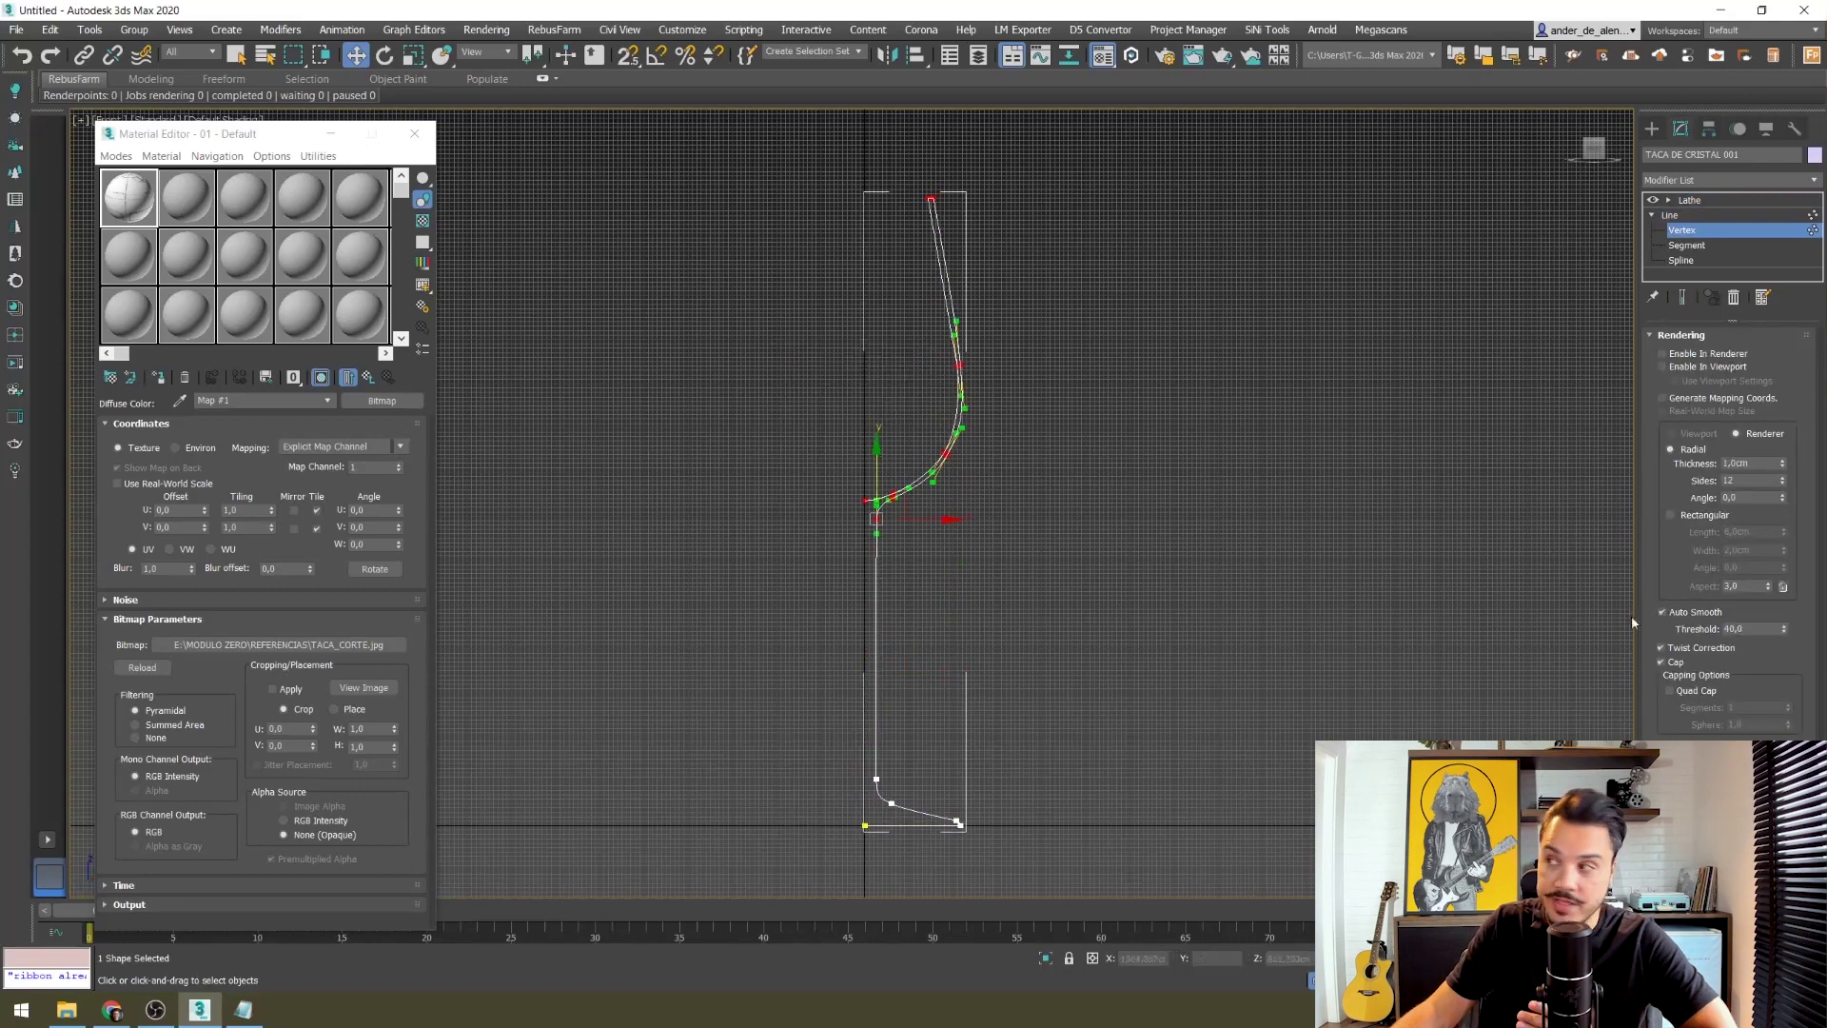
click(1682, 230)
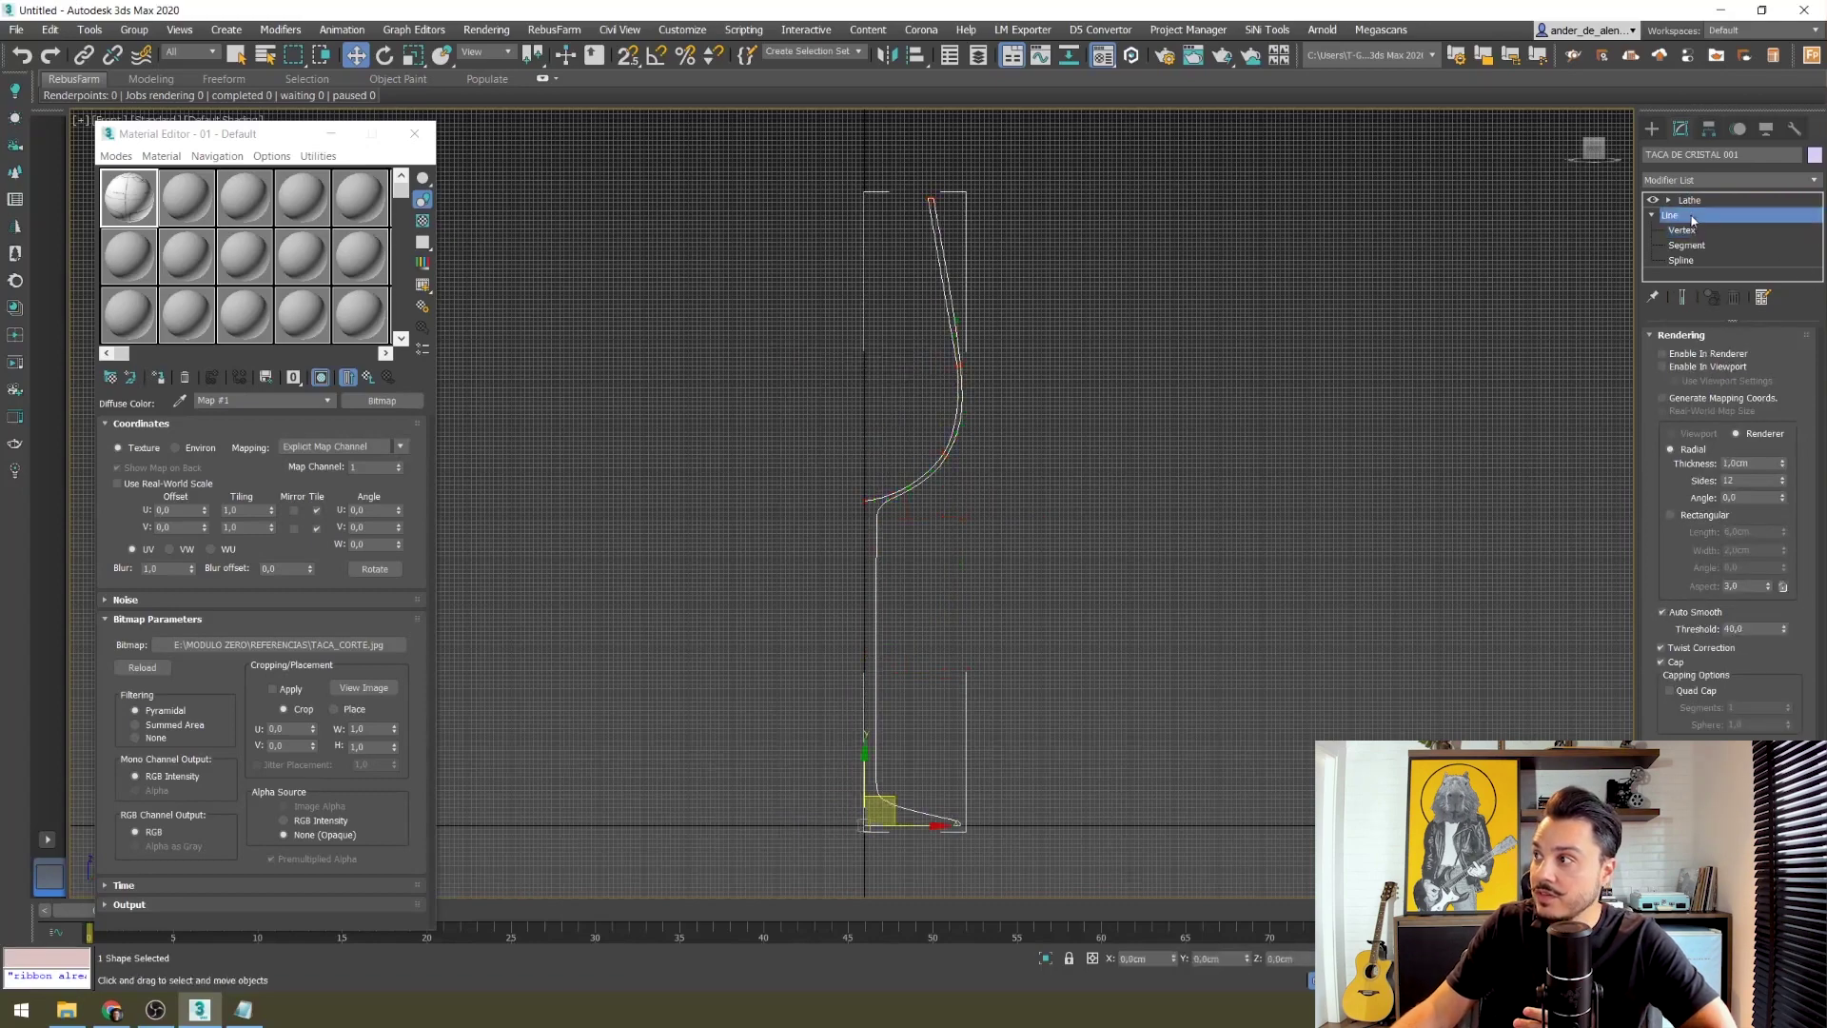
click(1652, 129)
click(822, 587)
scroll(986, 356, down, 3)
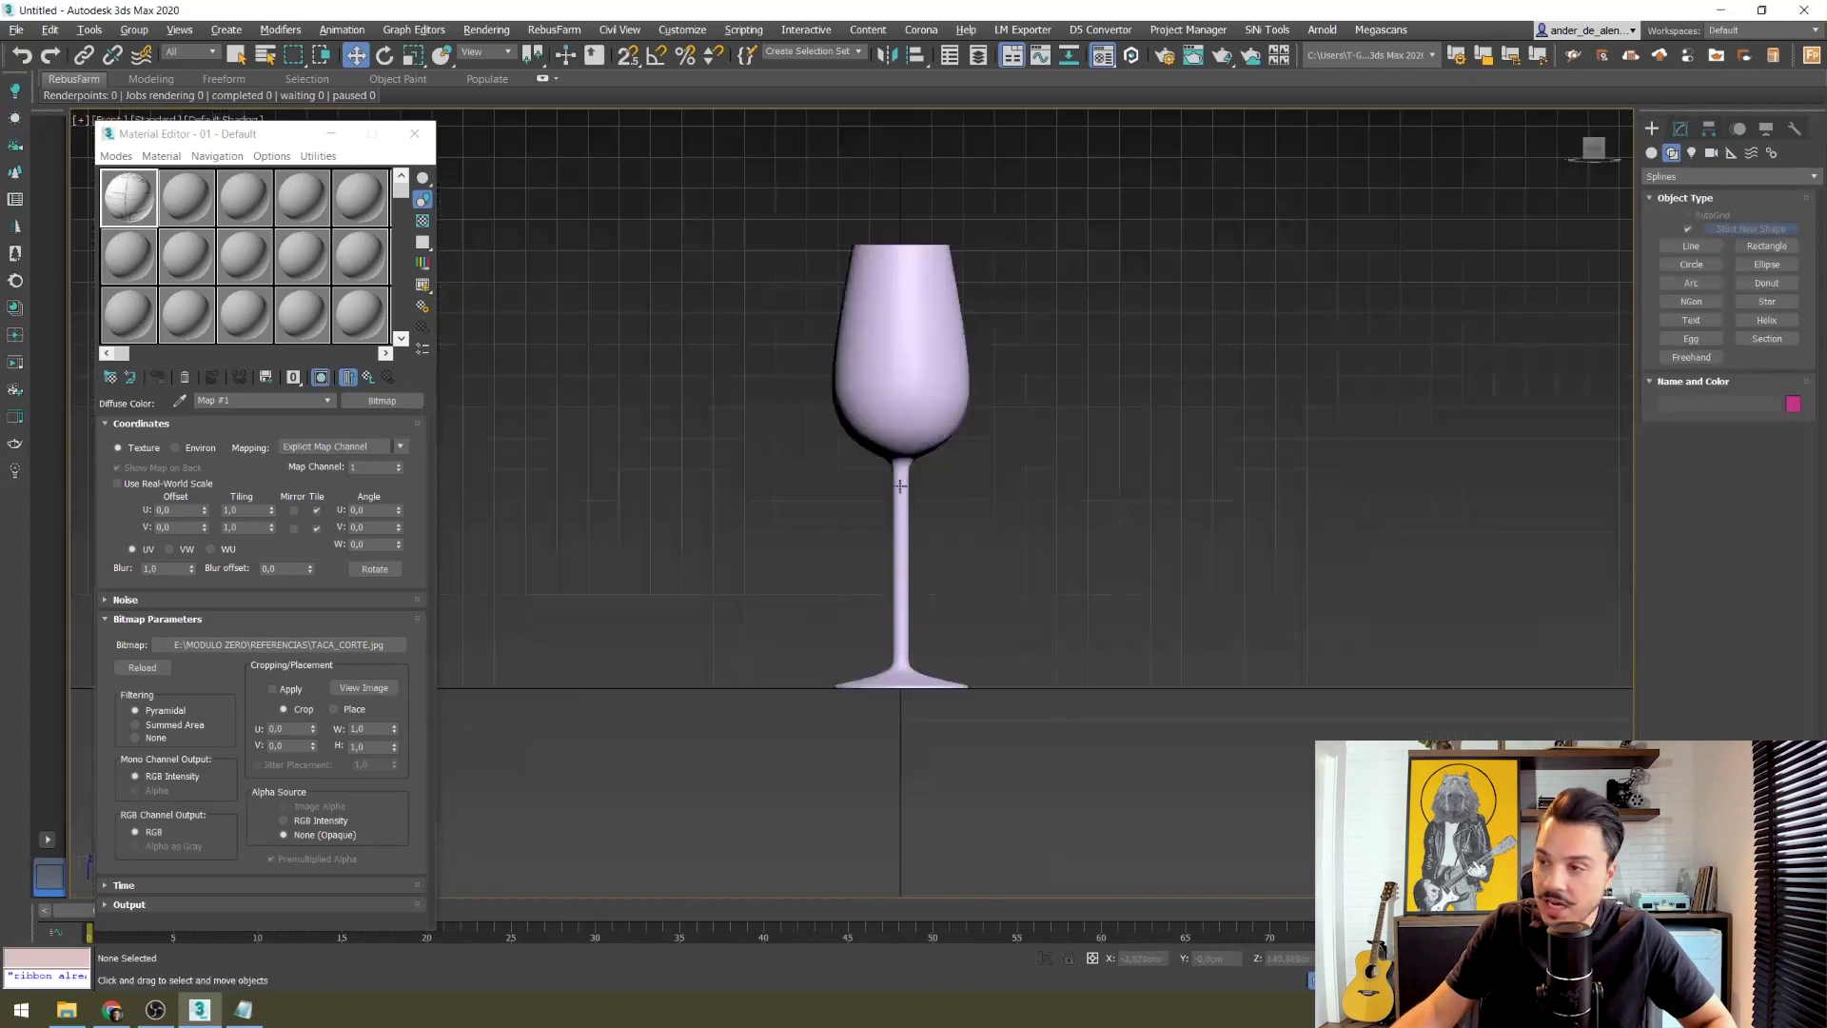
Step: Recenter the taller glass in the front view and turn off the grid with G
alt+middle_drag(986, 355, 1106, 635)
scroll(1106, 640, up, 2)
click(910, 444)
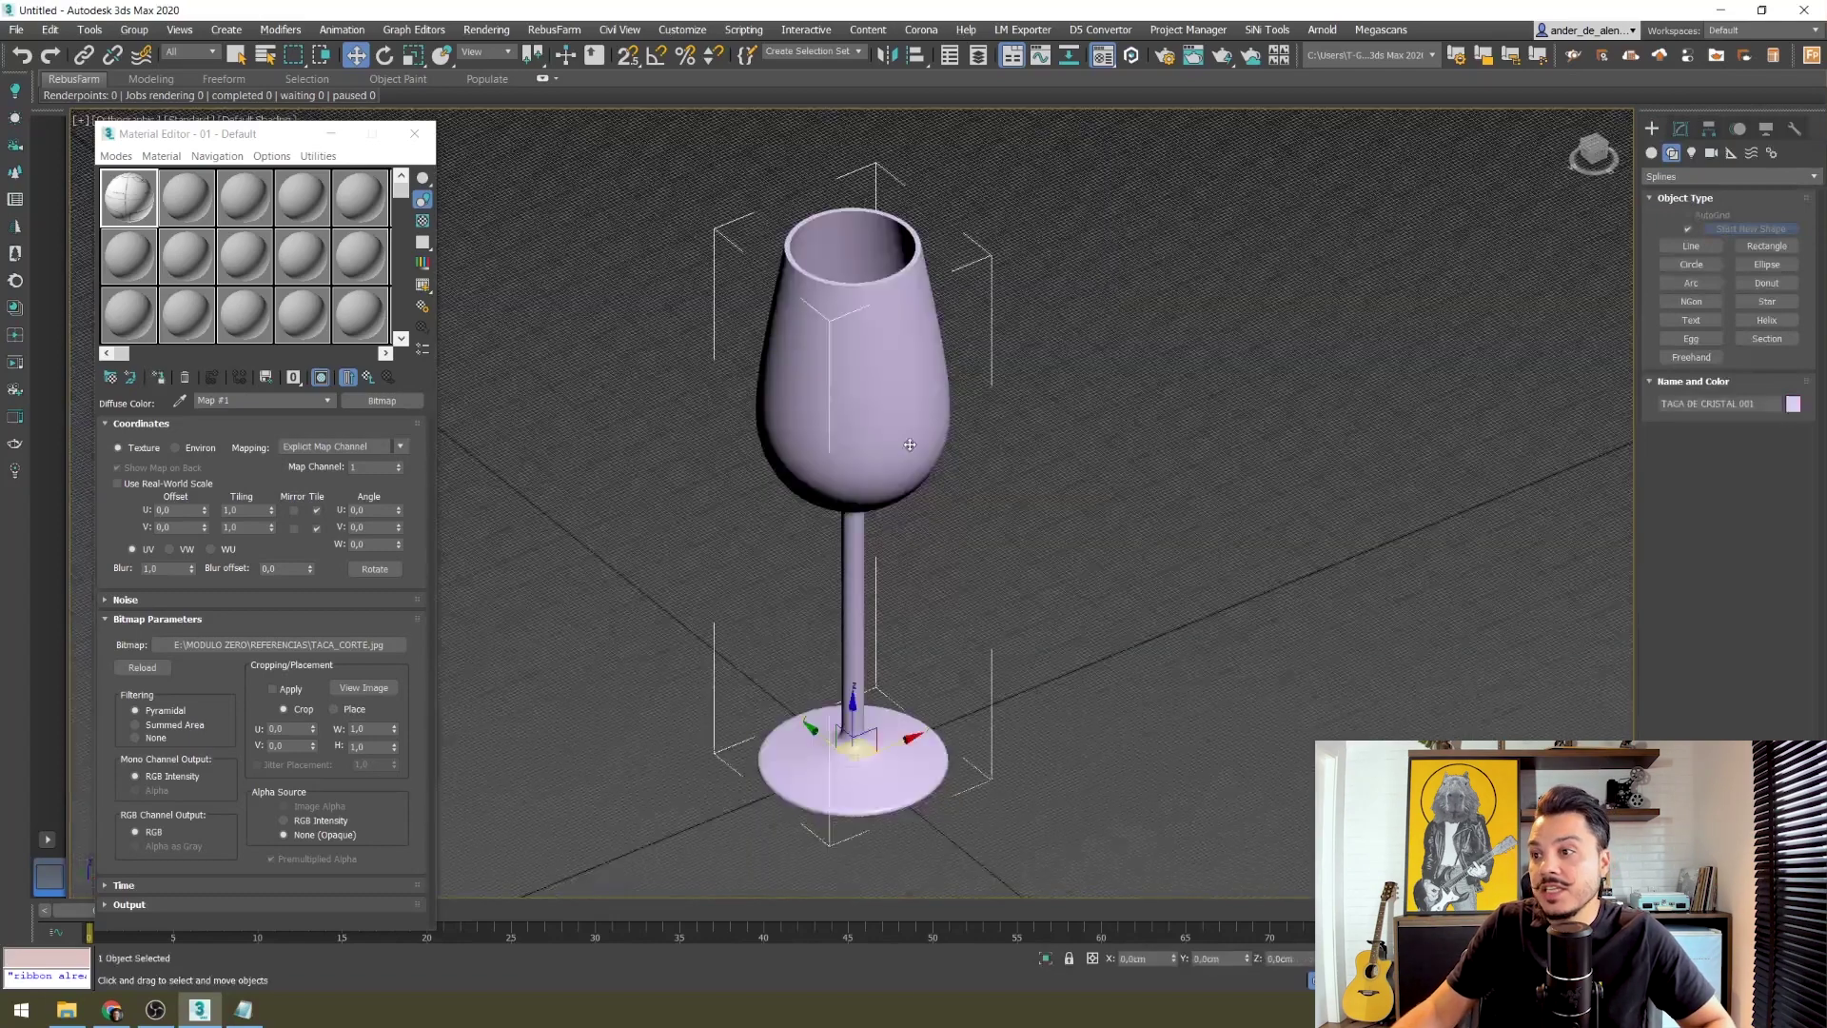
key(f)
scroll(1106, 512, down, 5)
scroll(1106, 512, up, 2)
mouse_move(1085, 539)
middle_down()
mouse_move(1049, 485)
mouse_move(1052, 516)
middle_up()
scroll(1053, 517, up, 4)
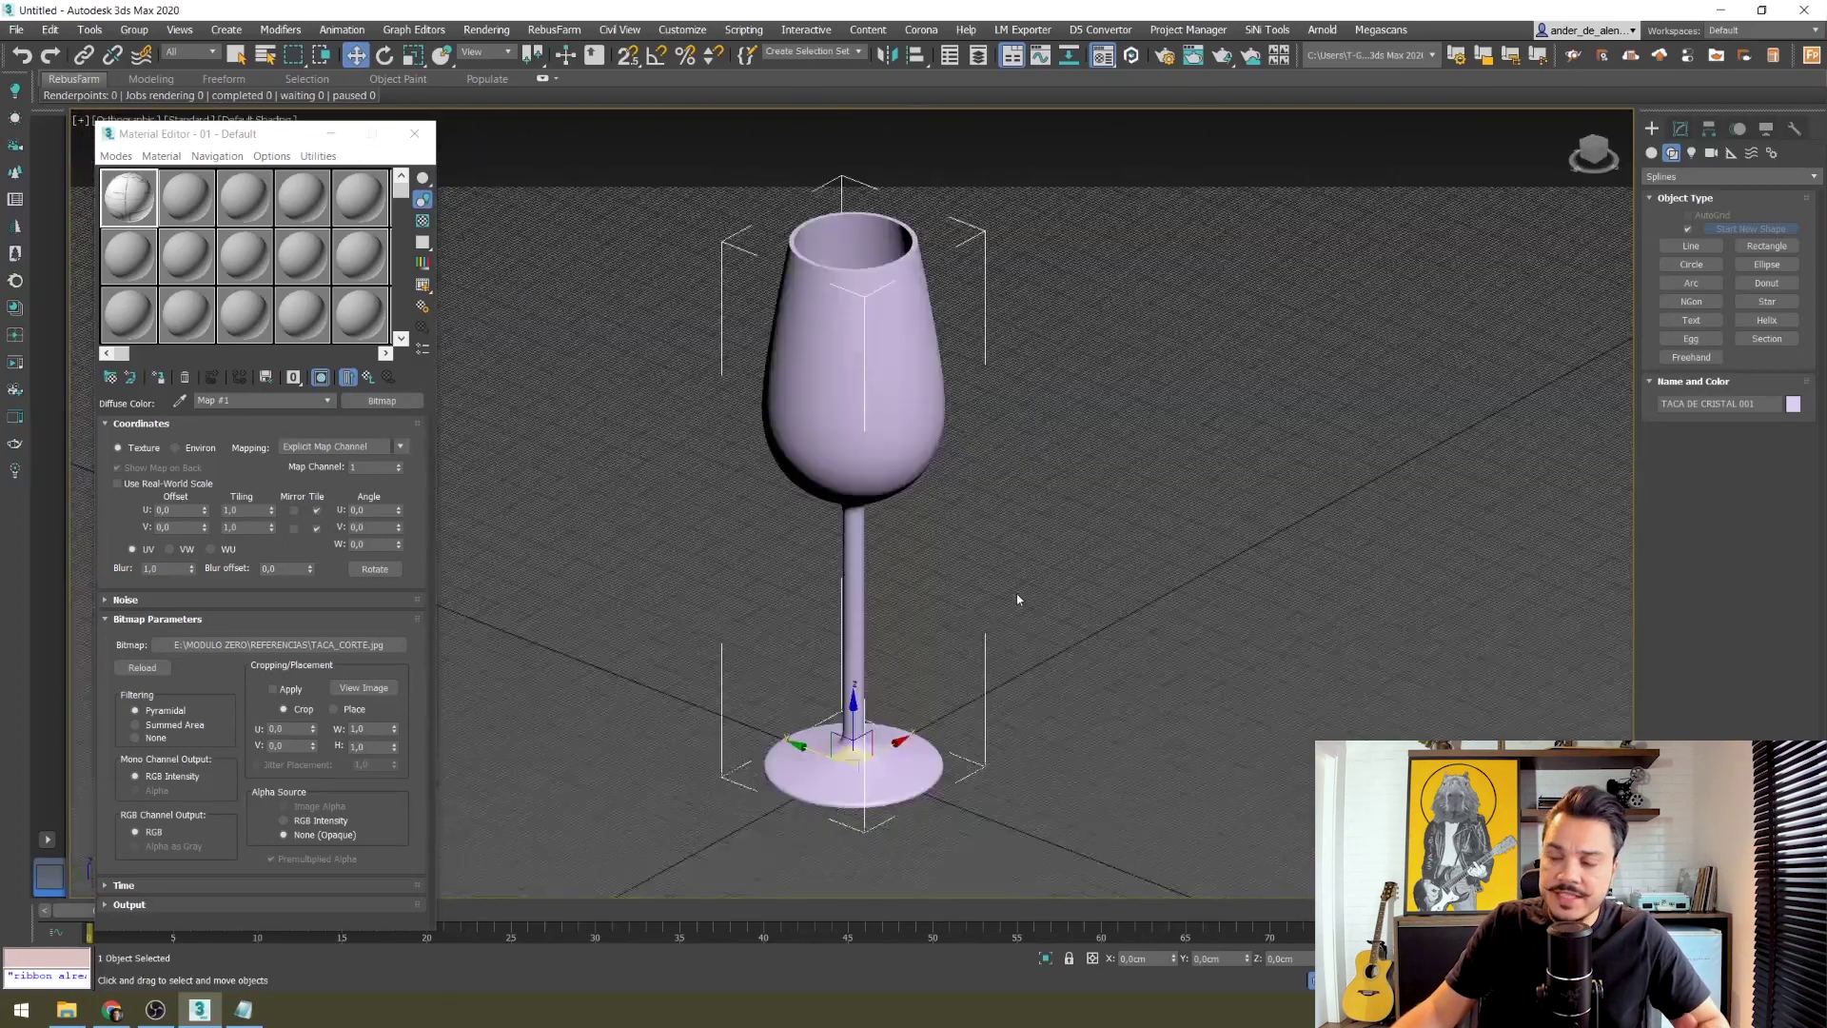
key(g)
scroll(990, 596, down, 3)
middle_drag(1088, 489, 1028, 506)
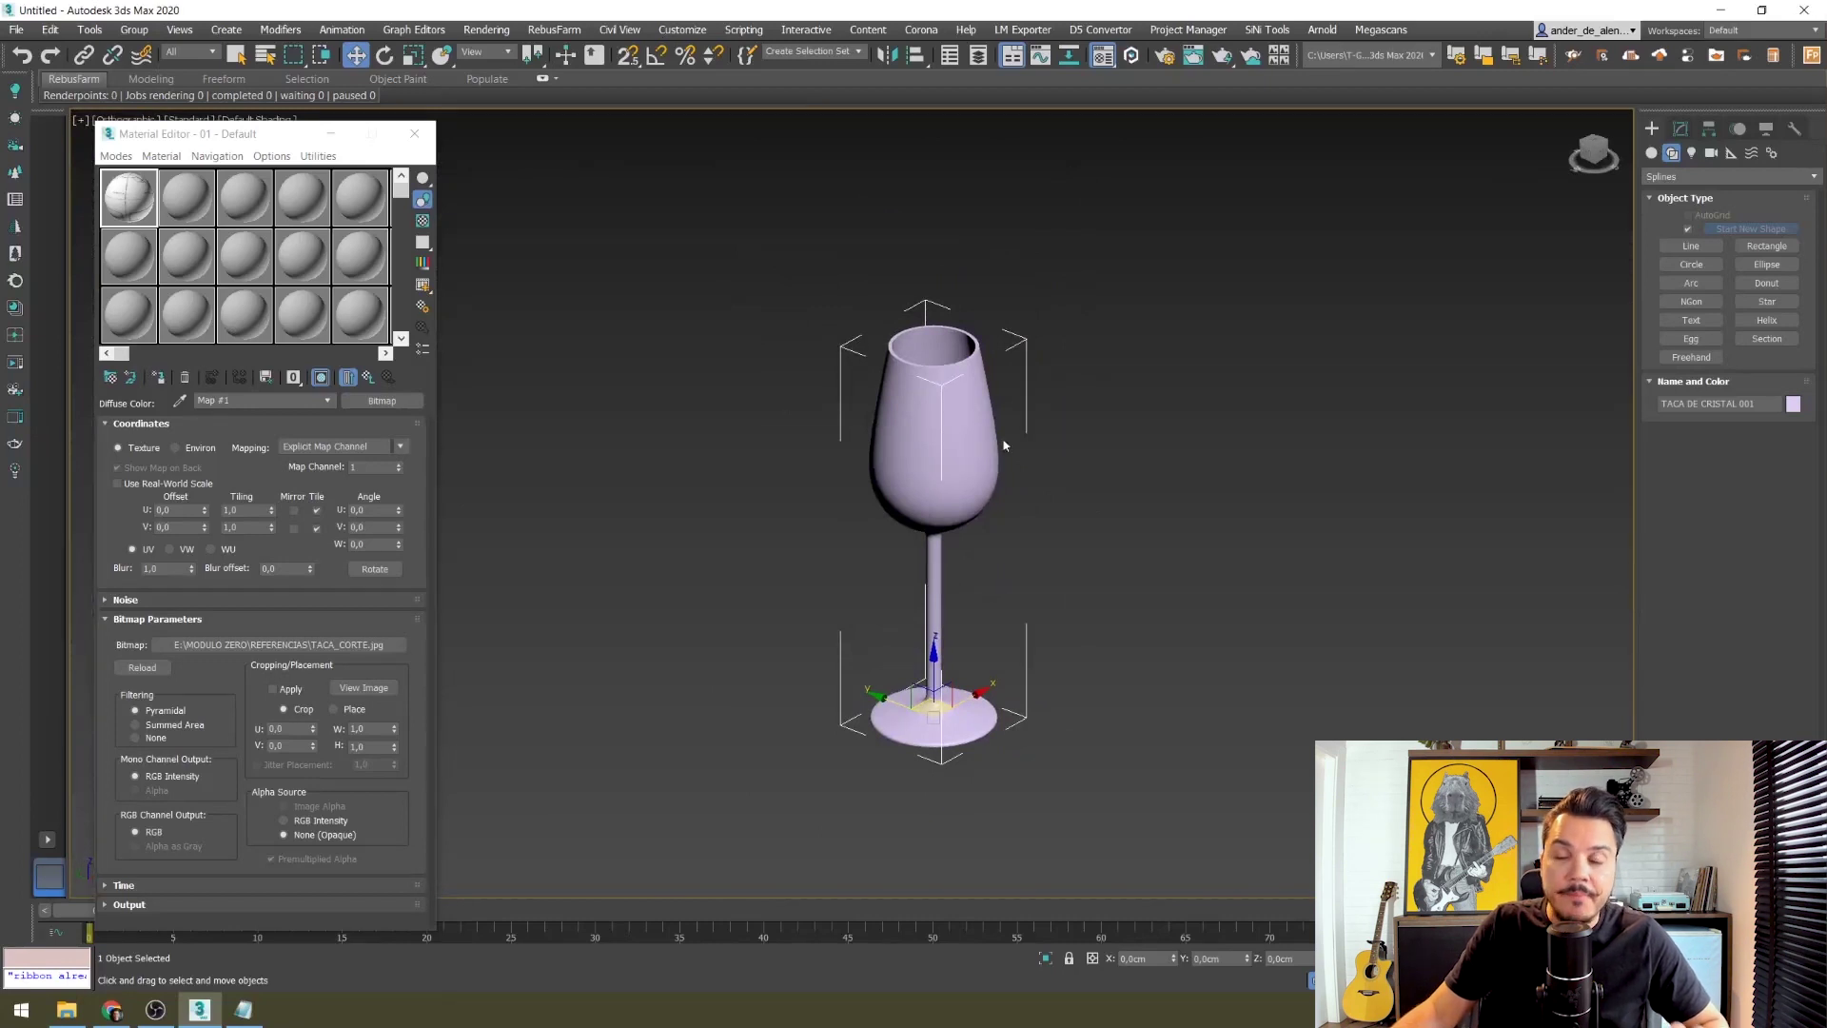
right_click(933, 455)
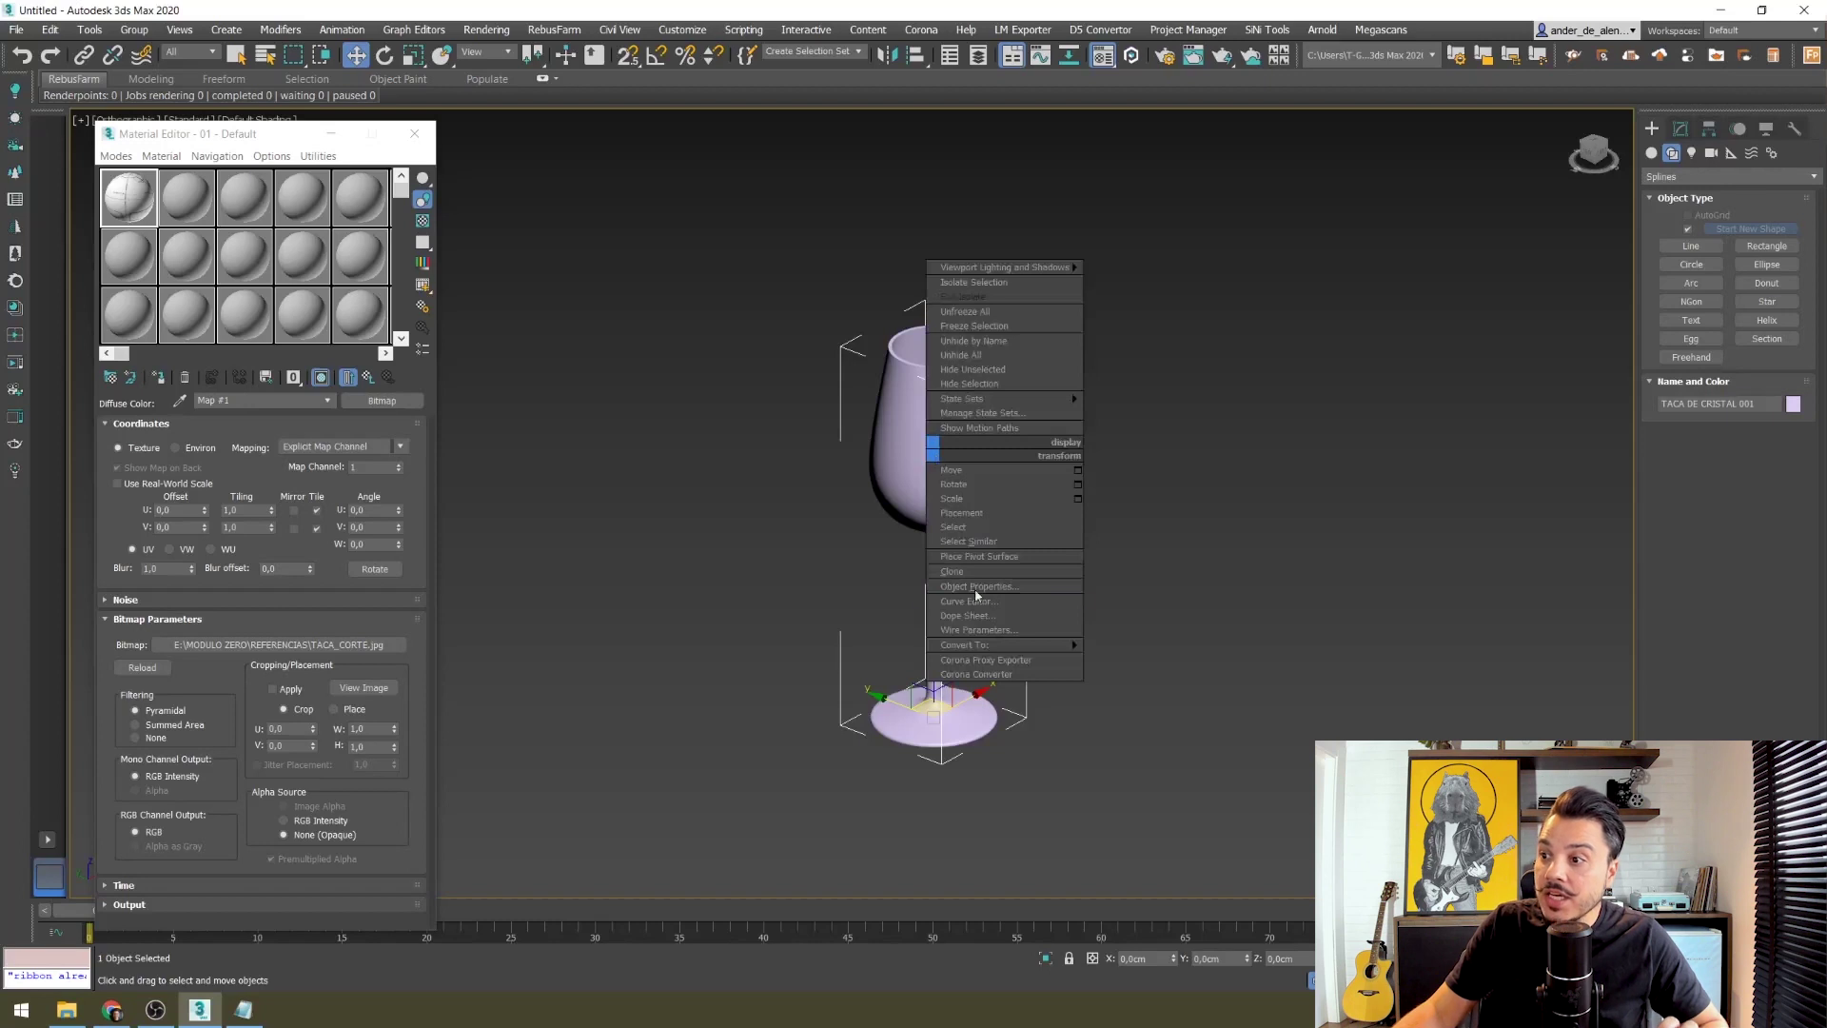
Step: Convert TACA DE CRISTAL 001 to an Editable Poly and frame it in the Front view
click(1168, 659)
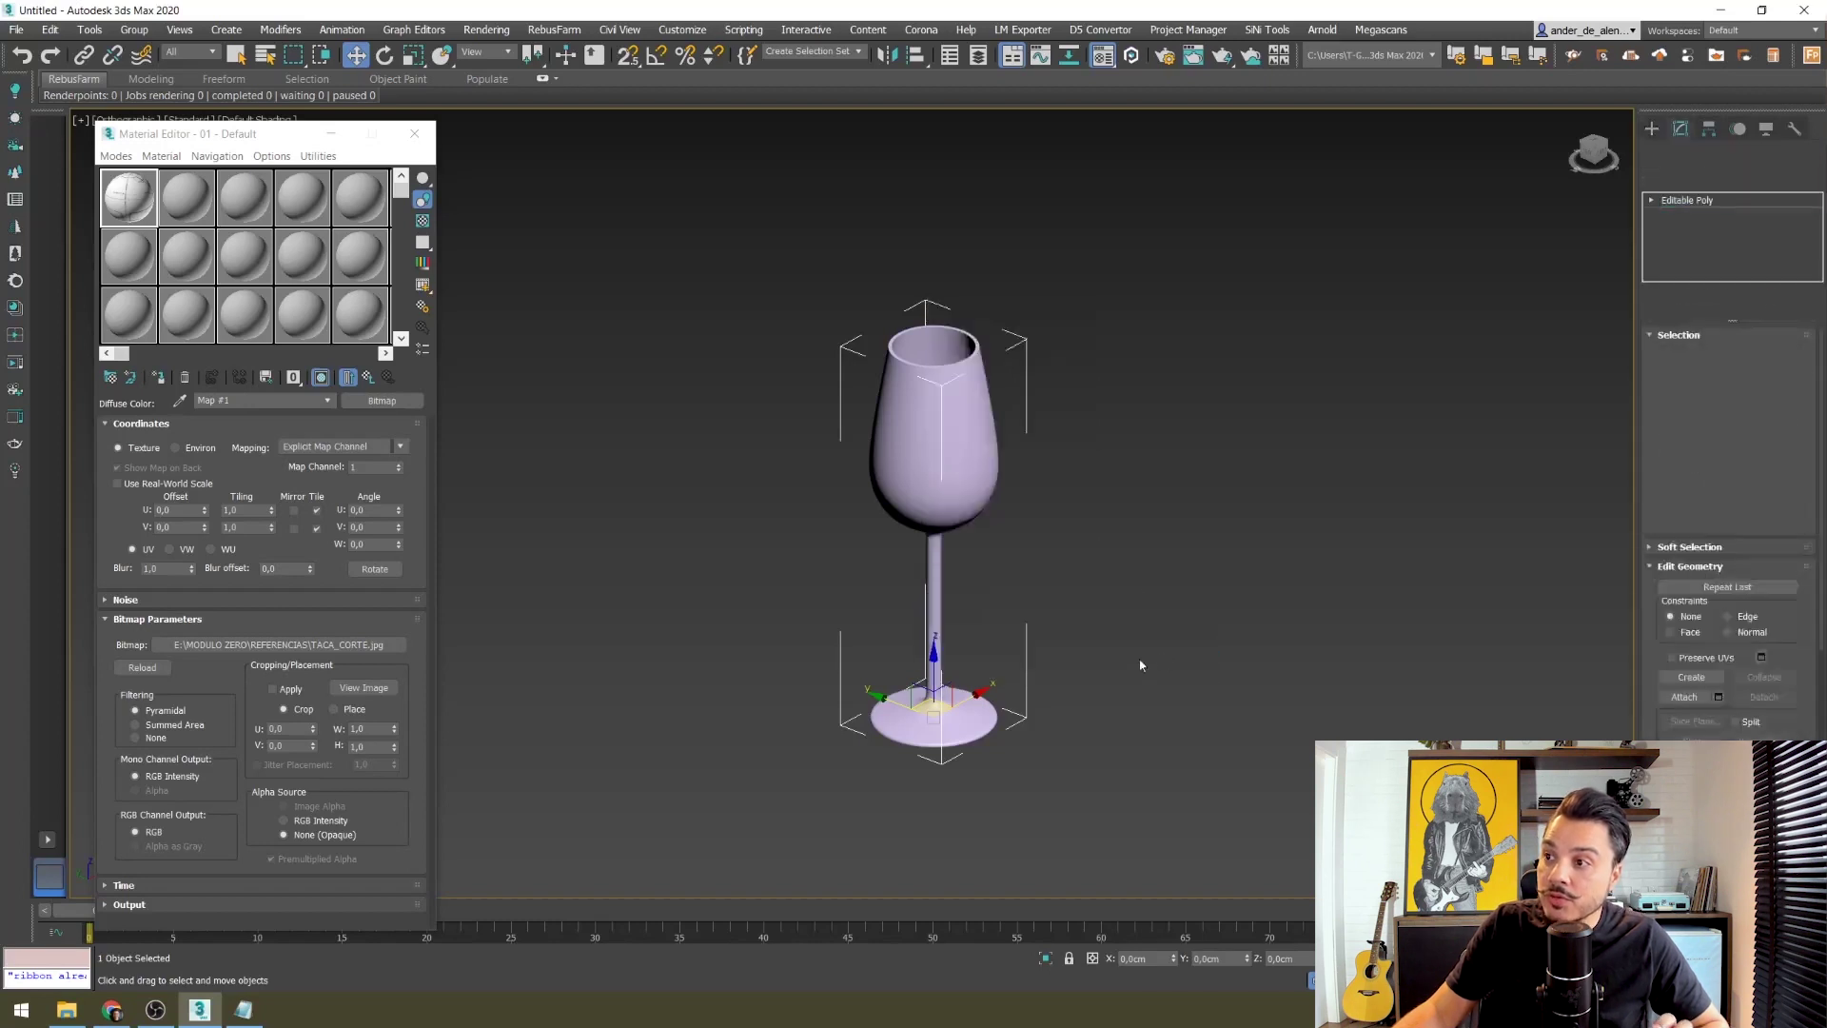
click(1080, 515)
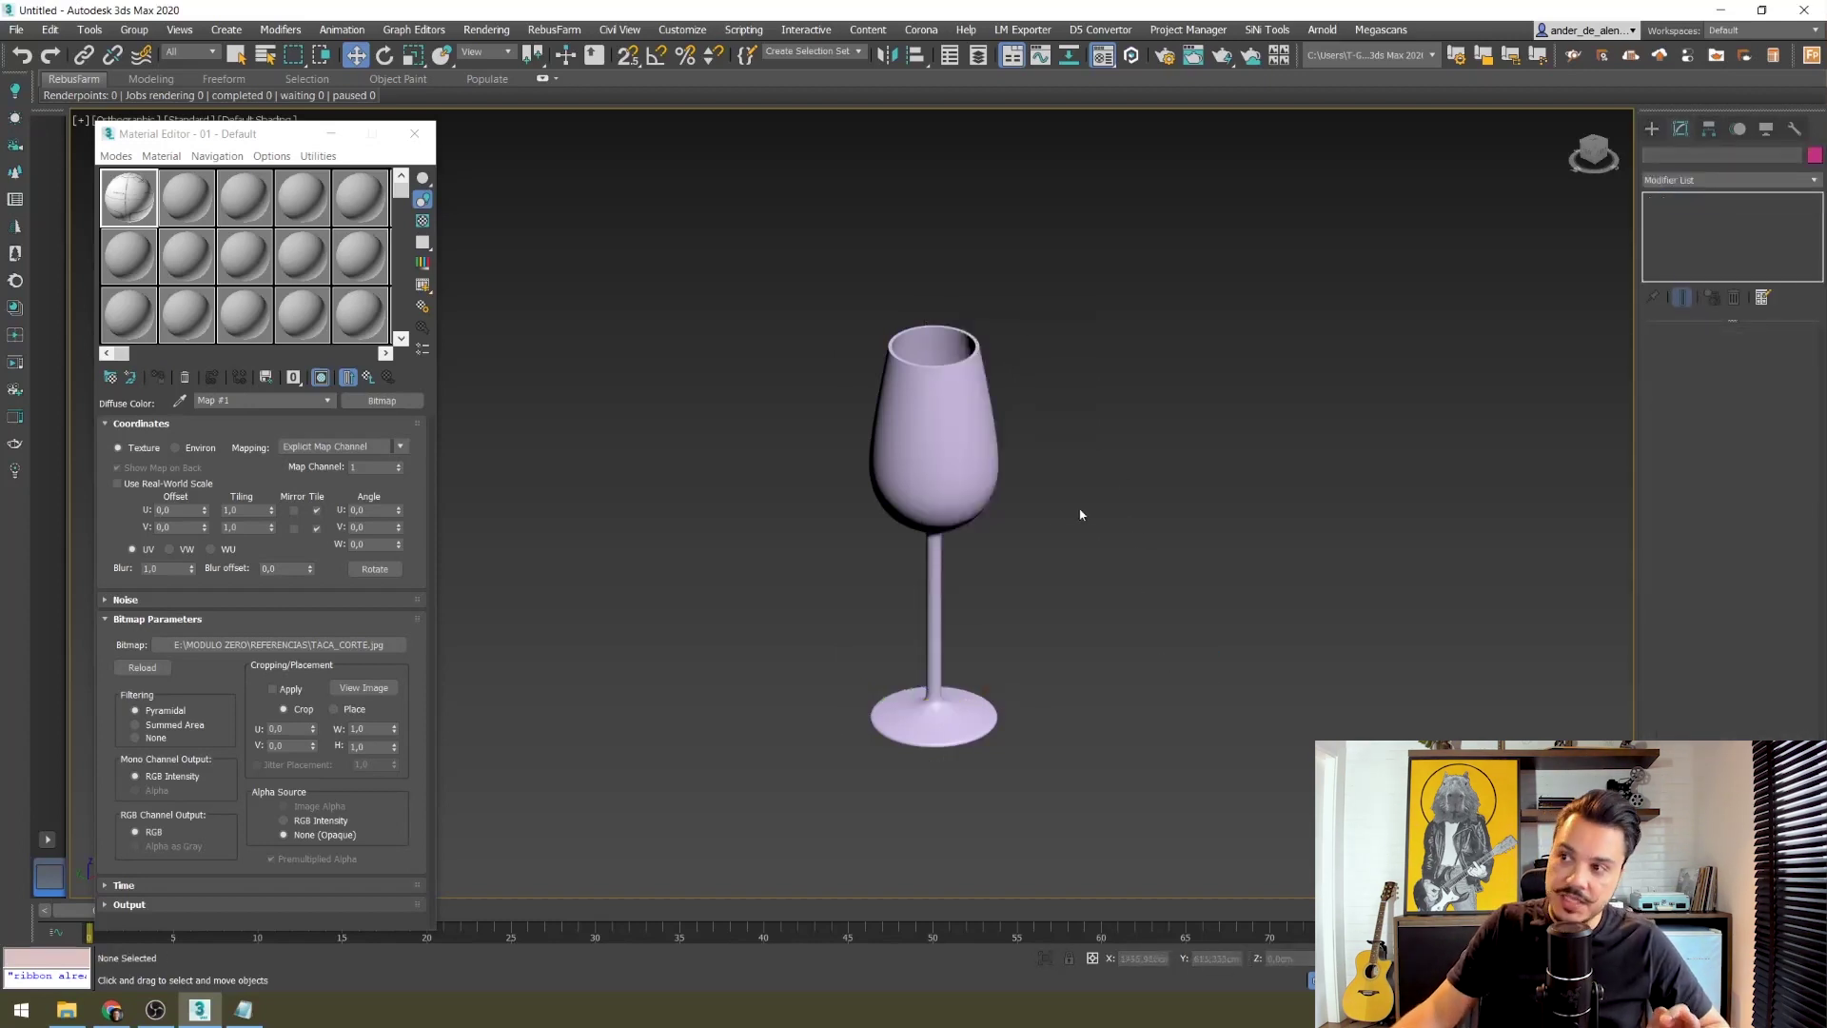
click(974, 490)
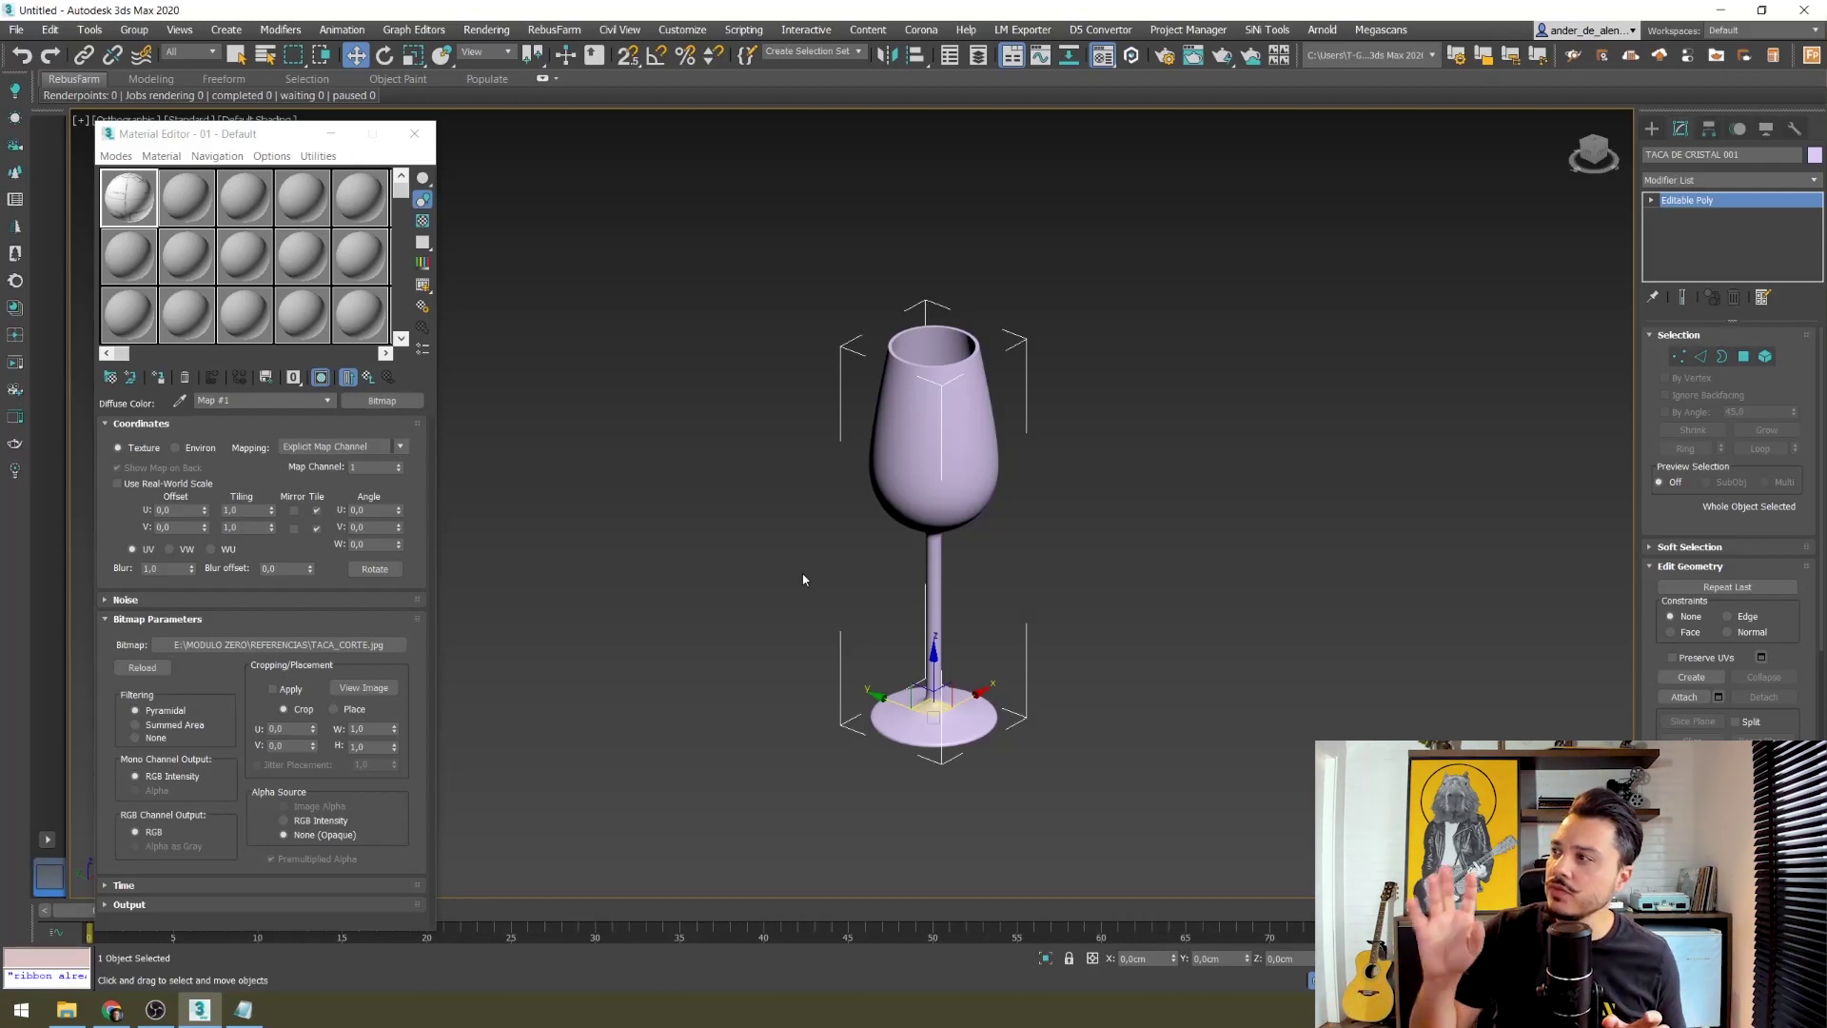
key(f)
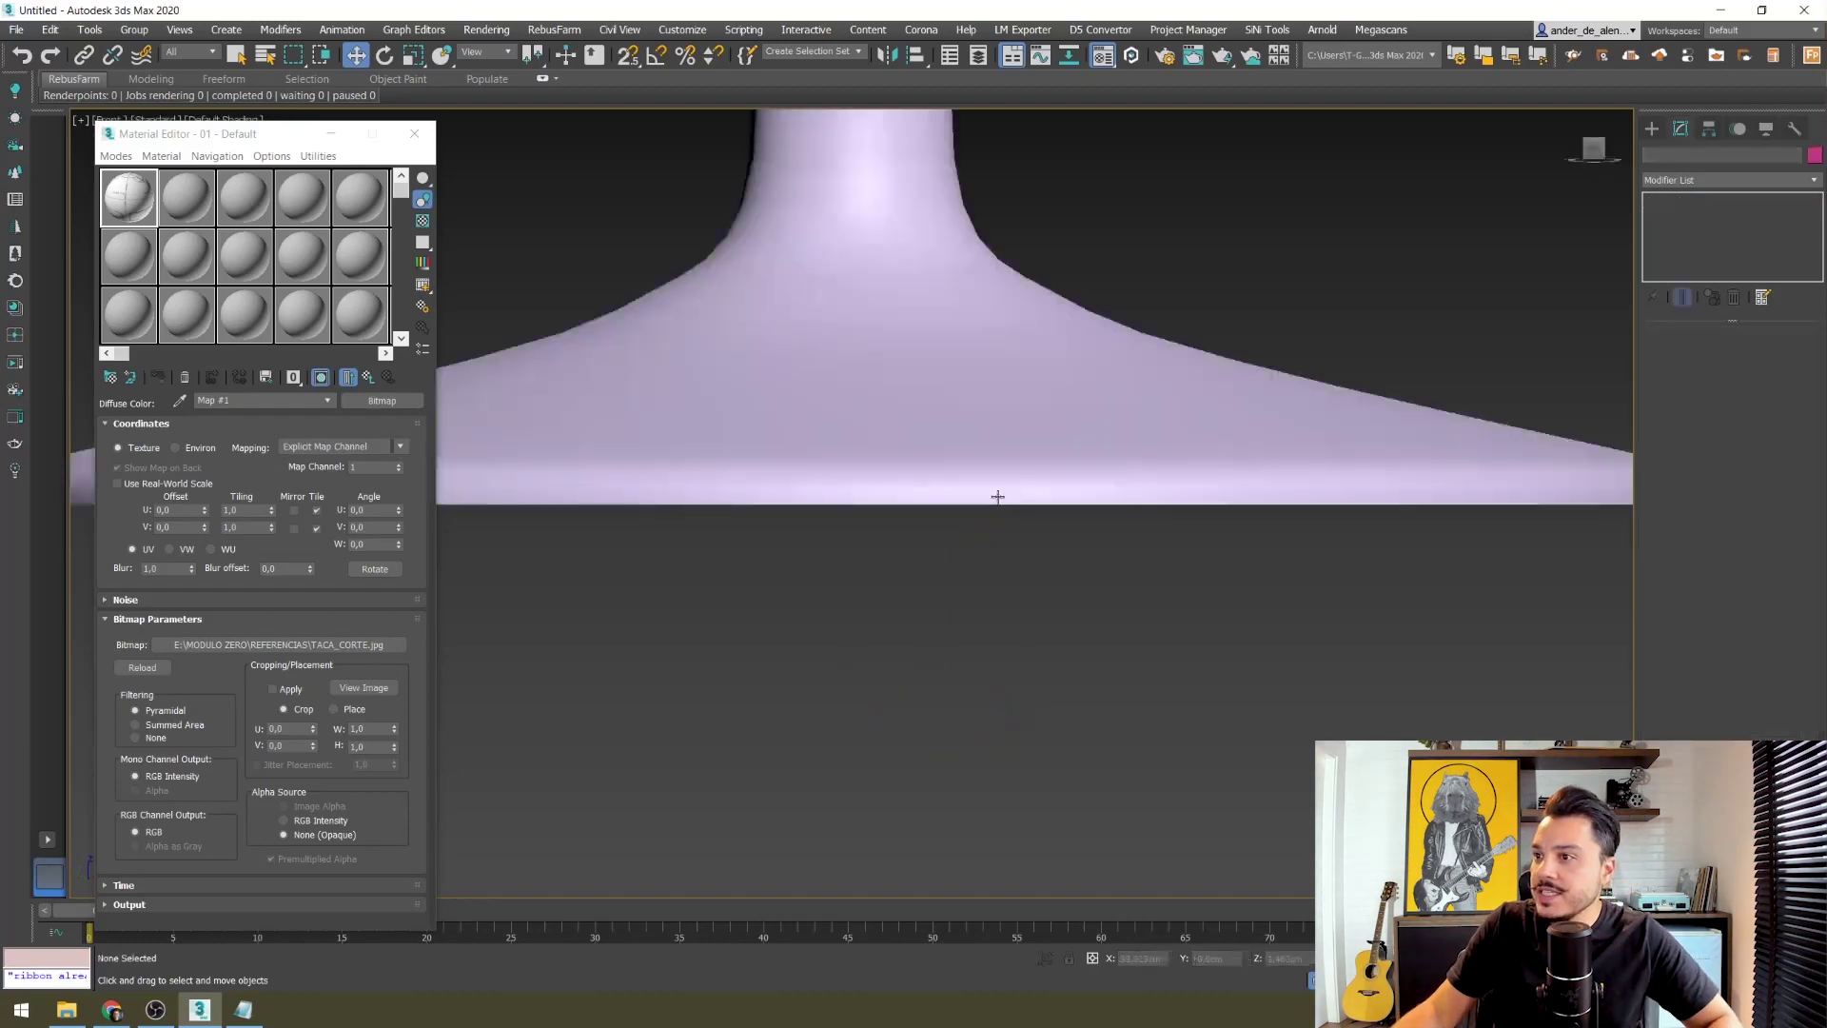
key(z)
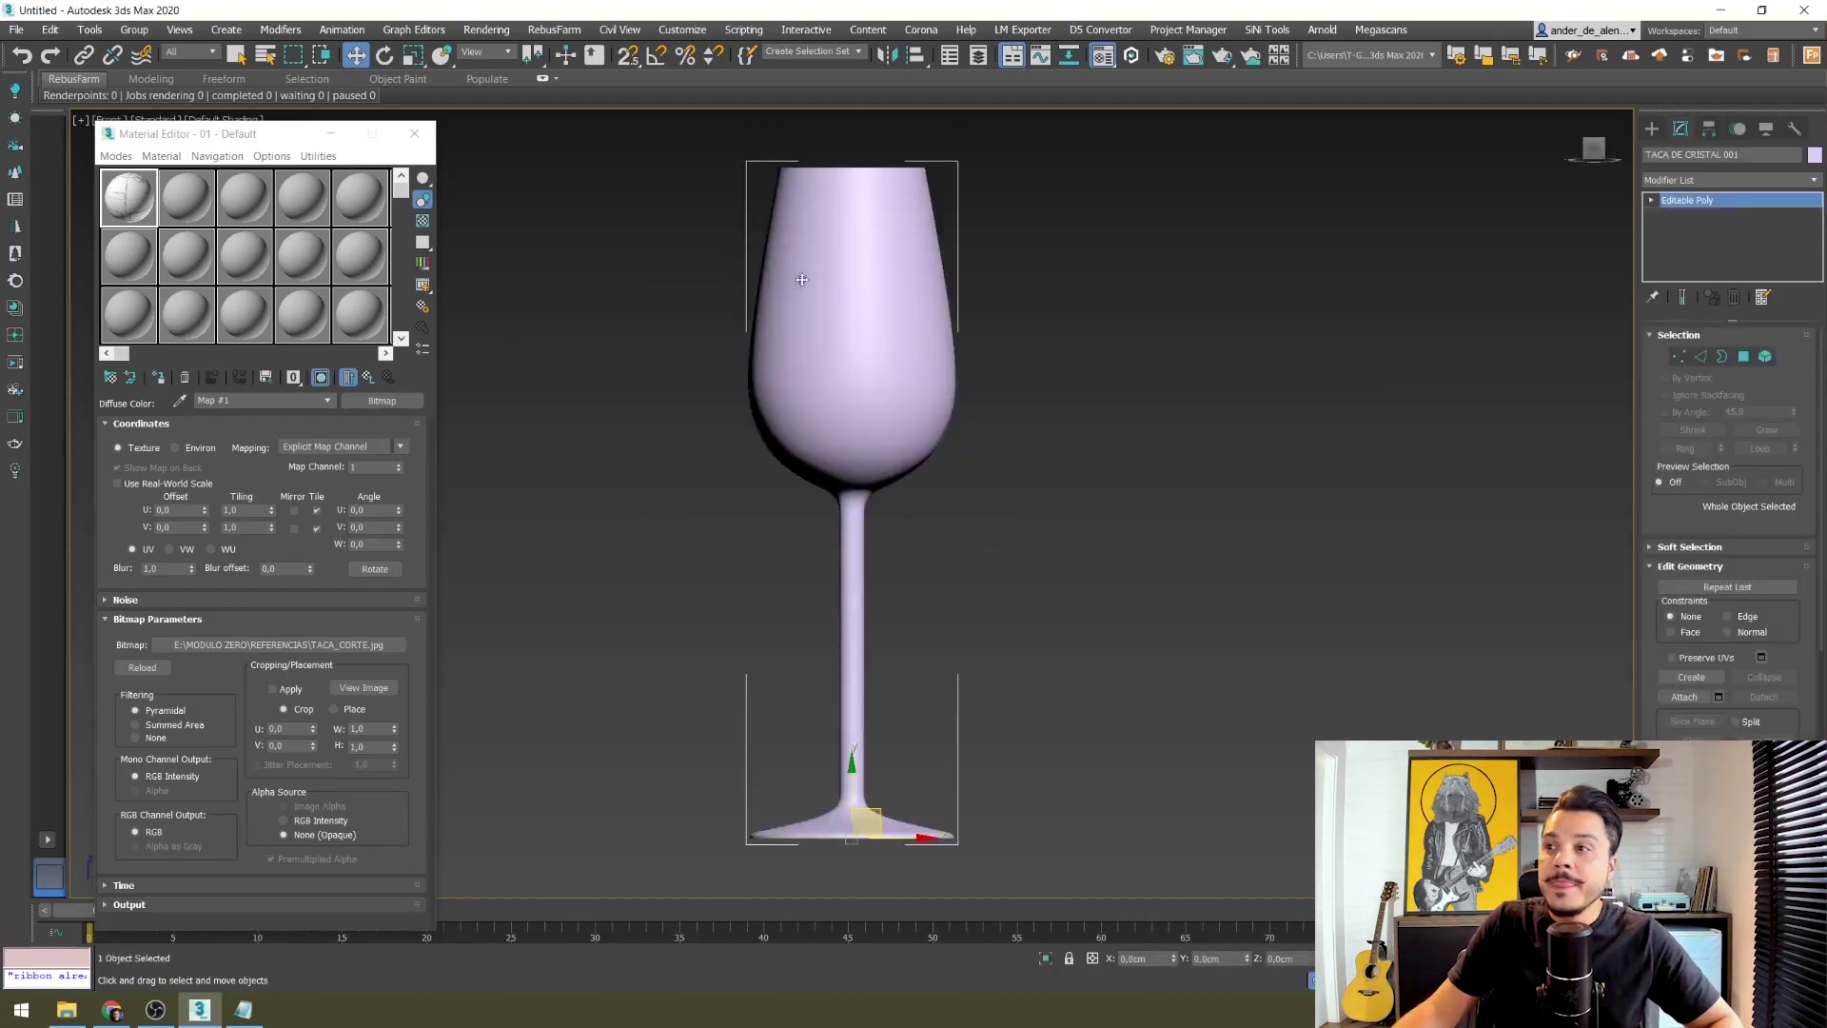
Step: Select the bowl vertices and move them down to shorten the stem, then orbit to perspective
click(1679, 357)
middle_drag(1053, 85, 1060, 222)
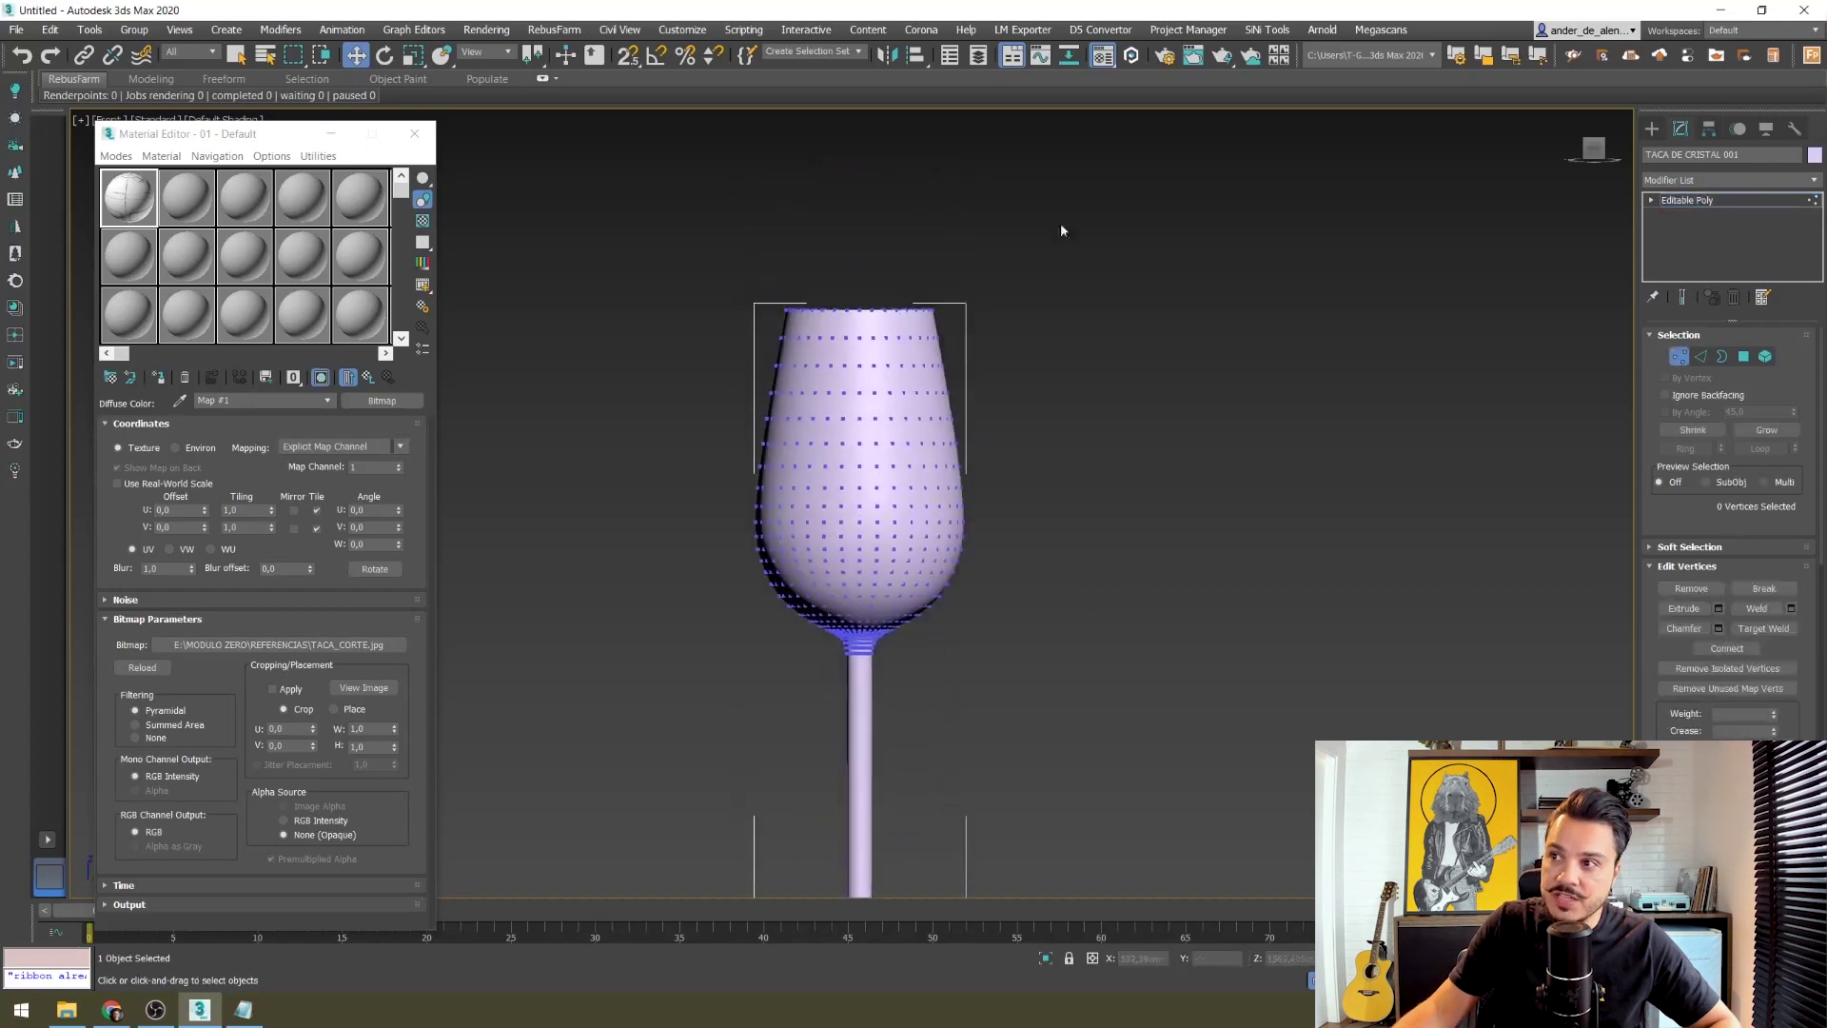
drag(641, 759, 640, 752)
middle_drag(968, 631, 1027, 441)
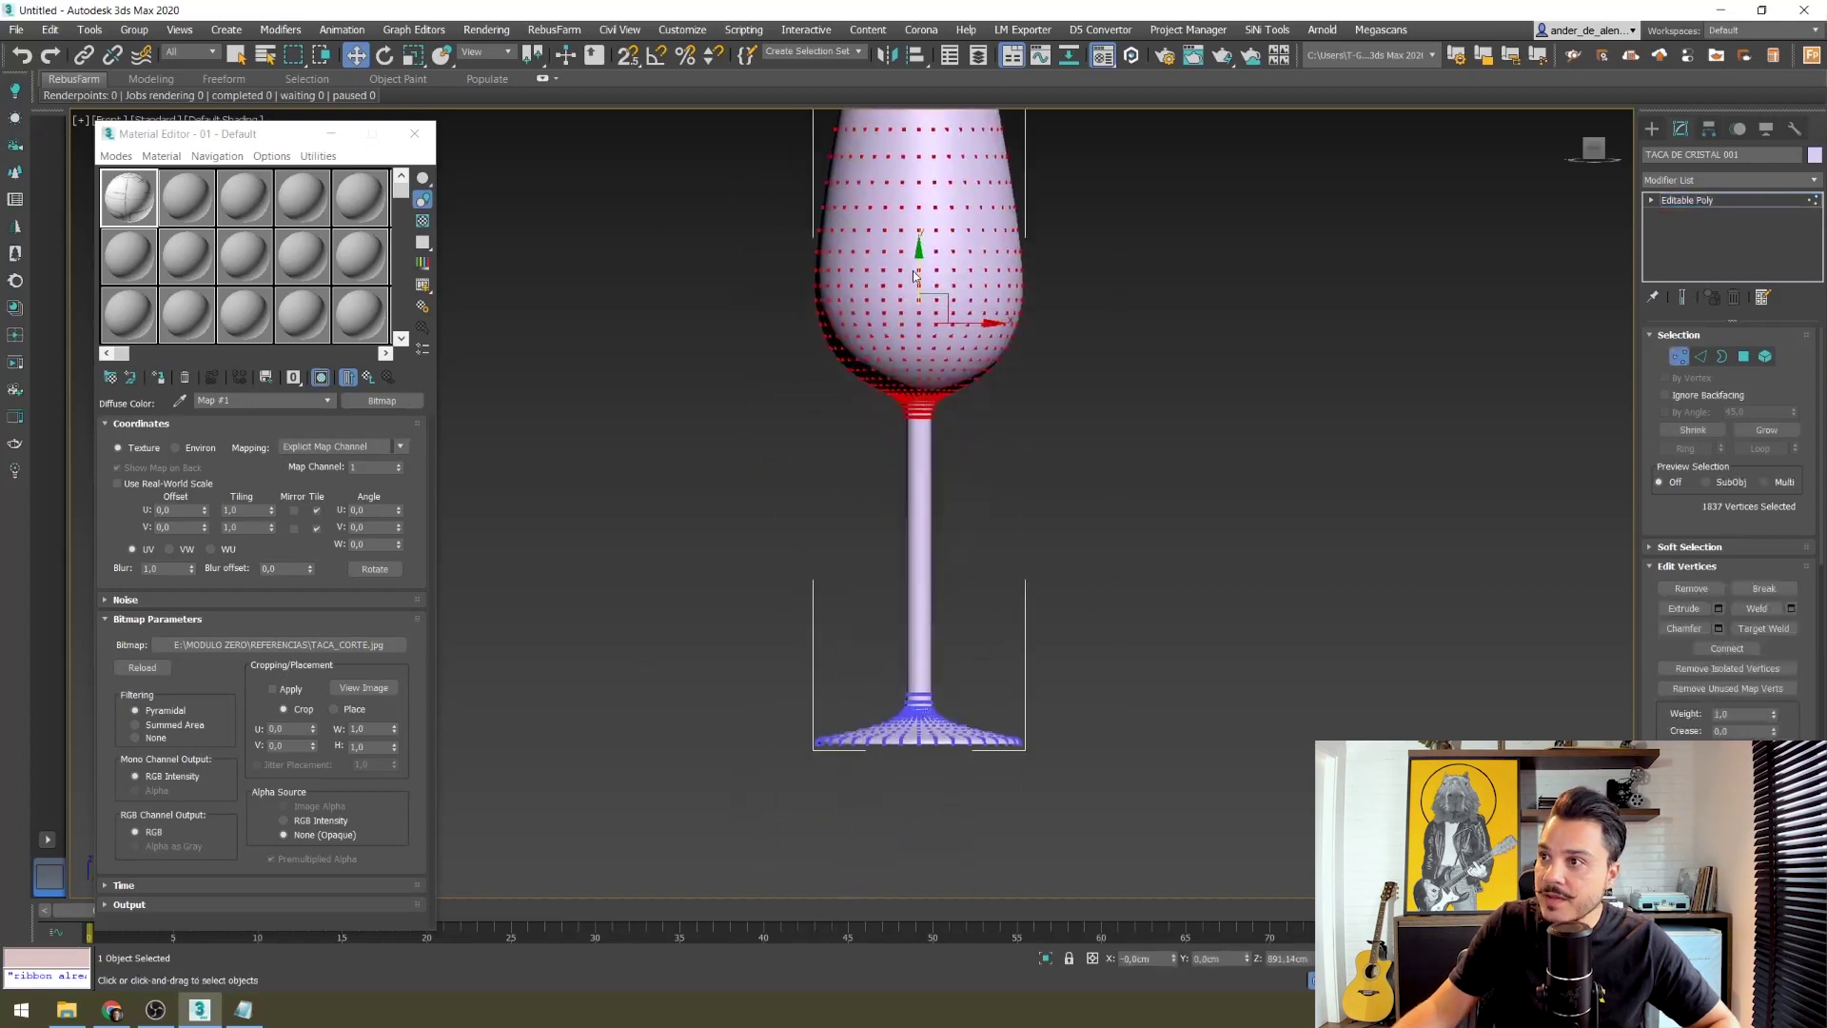
drag(919, 258, 919, 386)
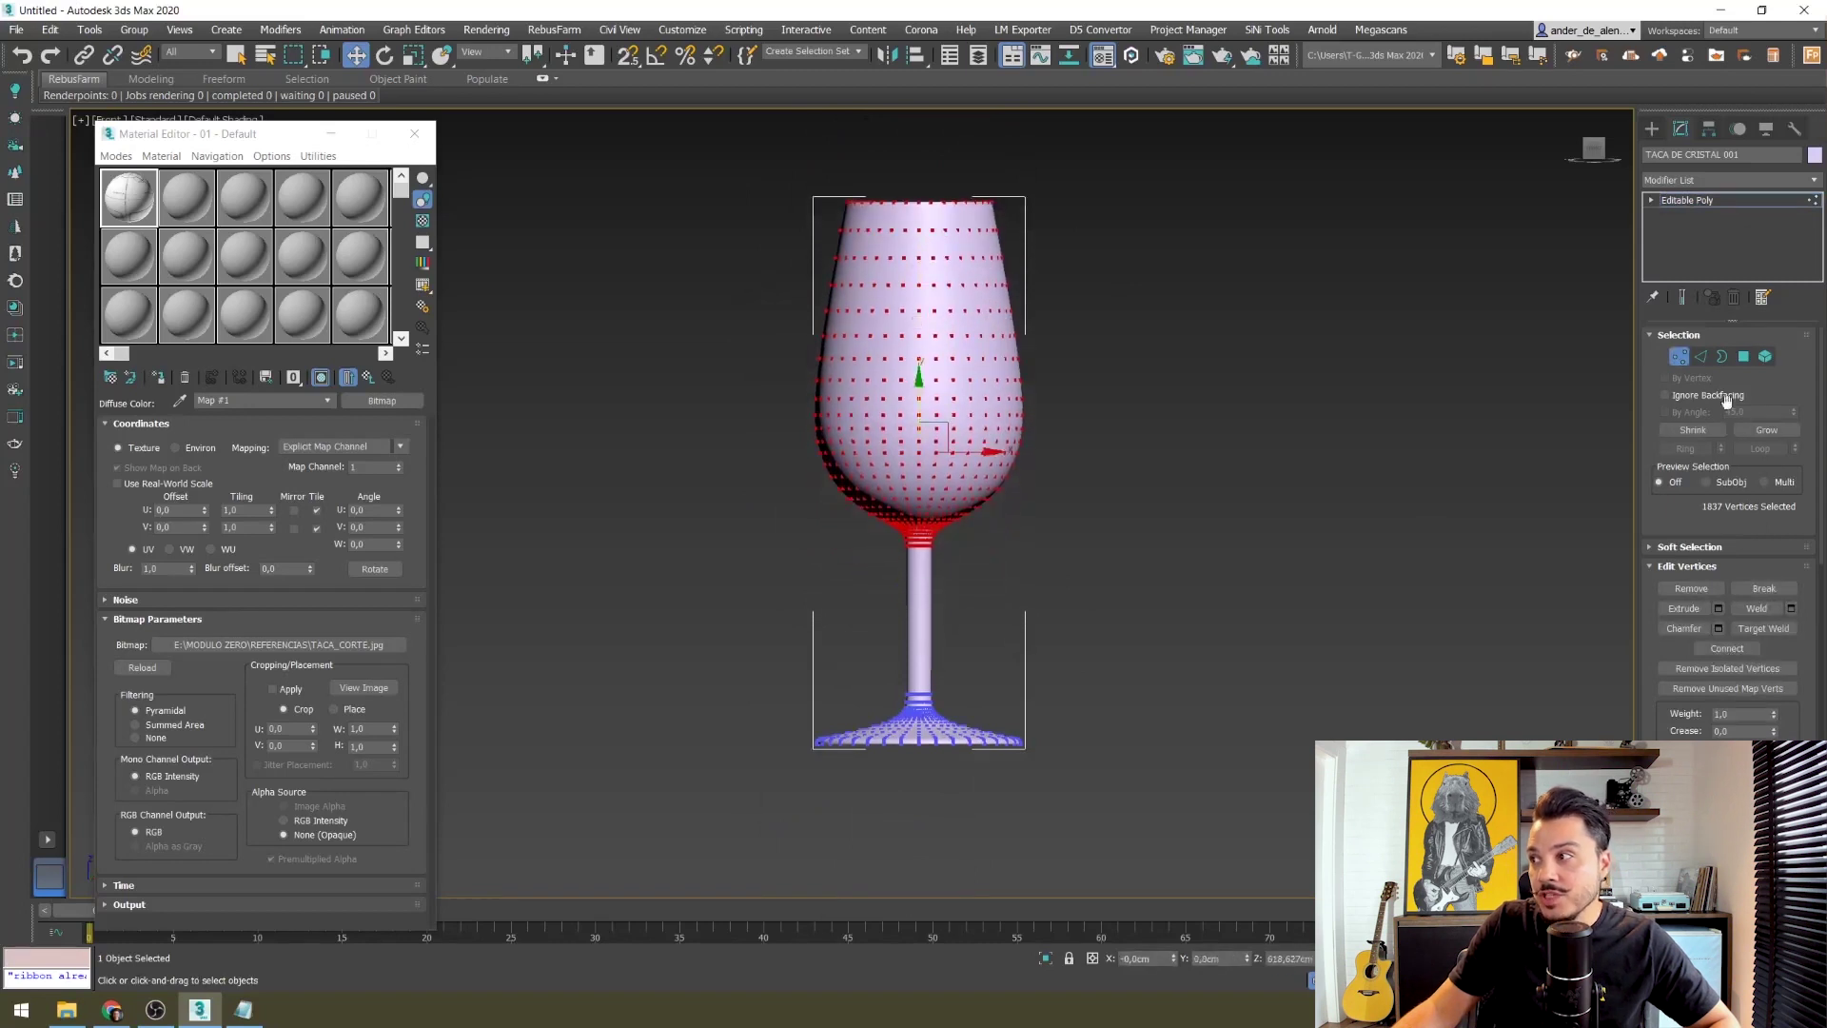
click(1679, 358)
alt+middle_drag(967, 419, 981, 301)
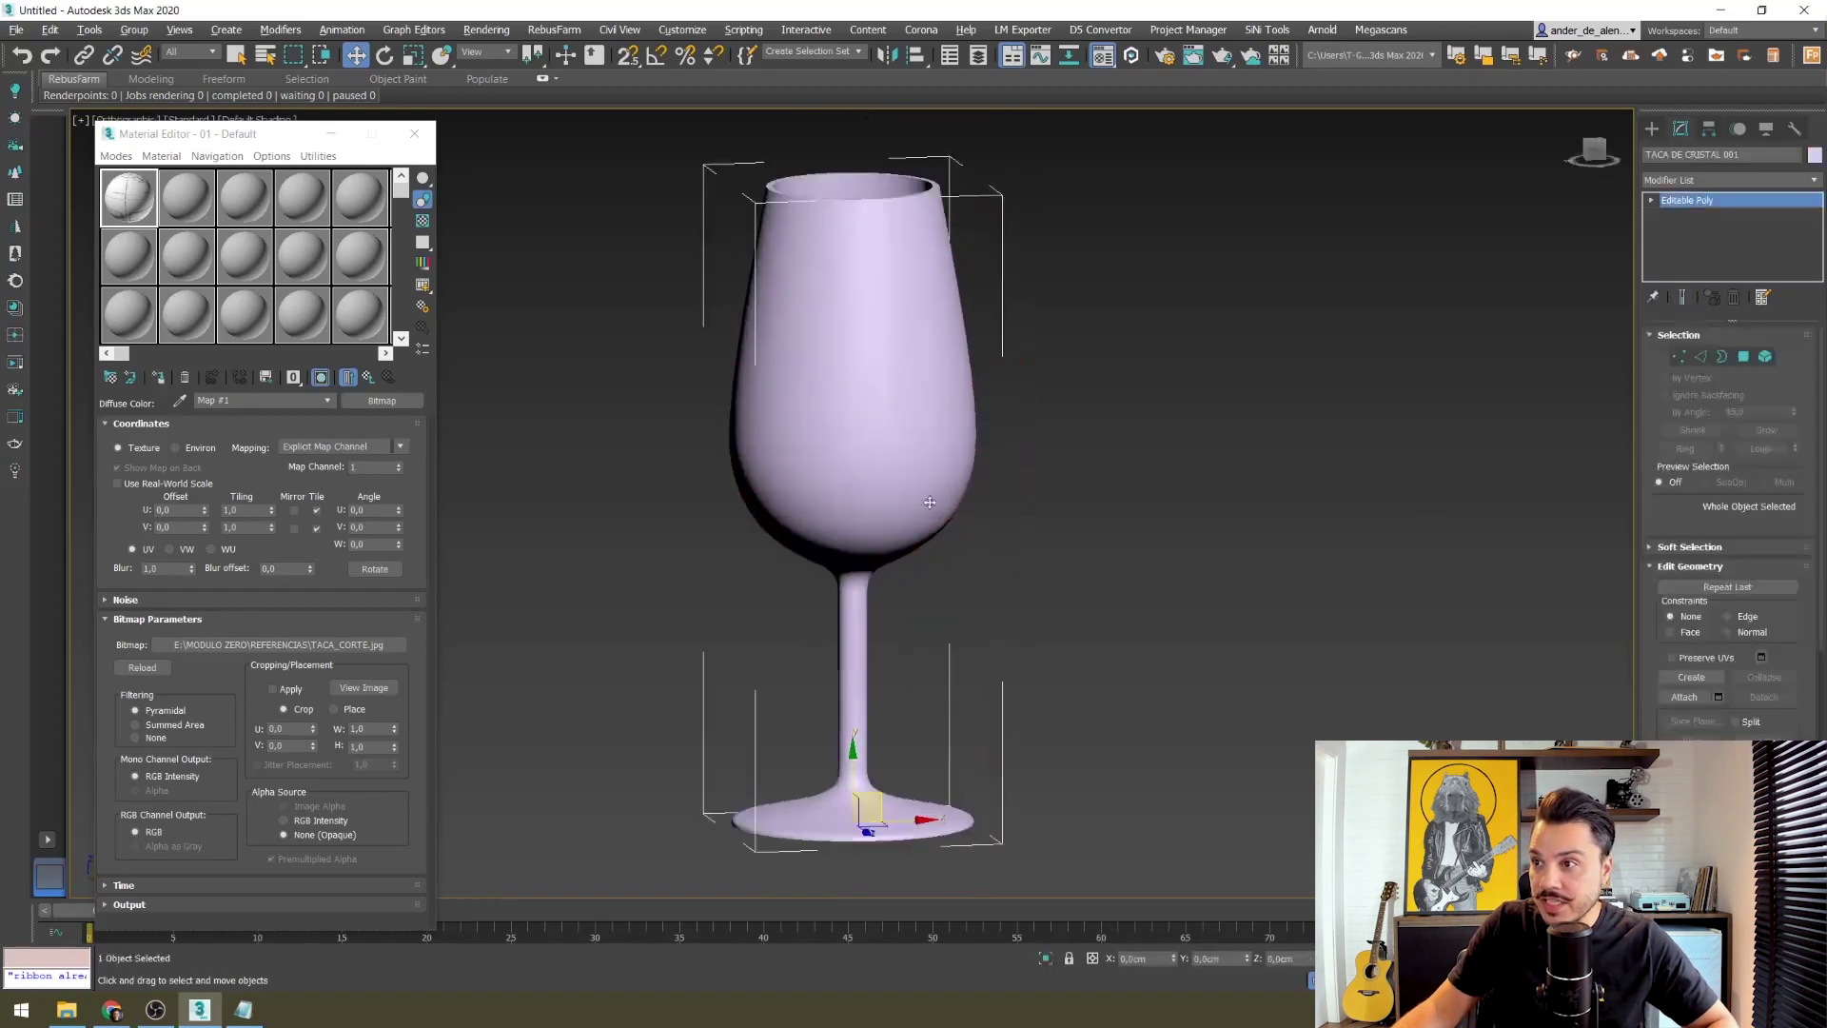
scroll(981, 301, up, 3)
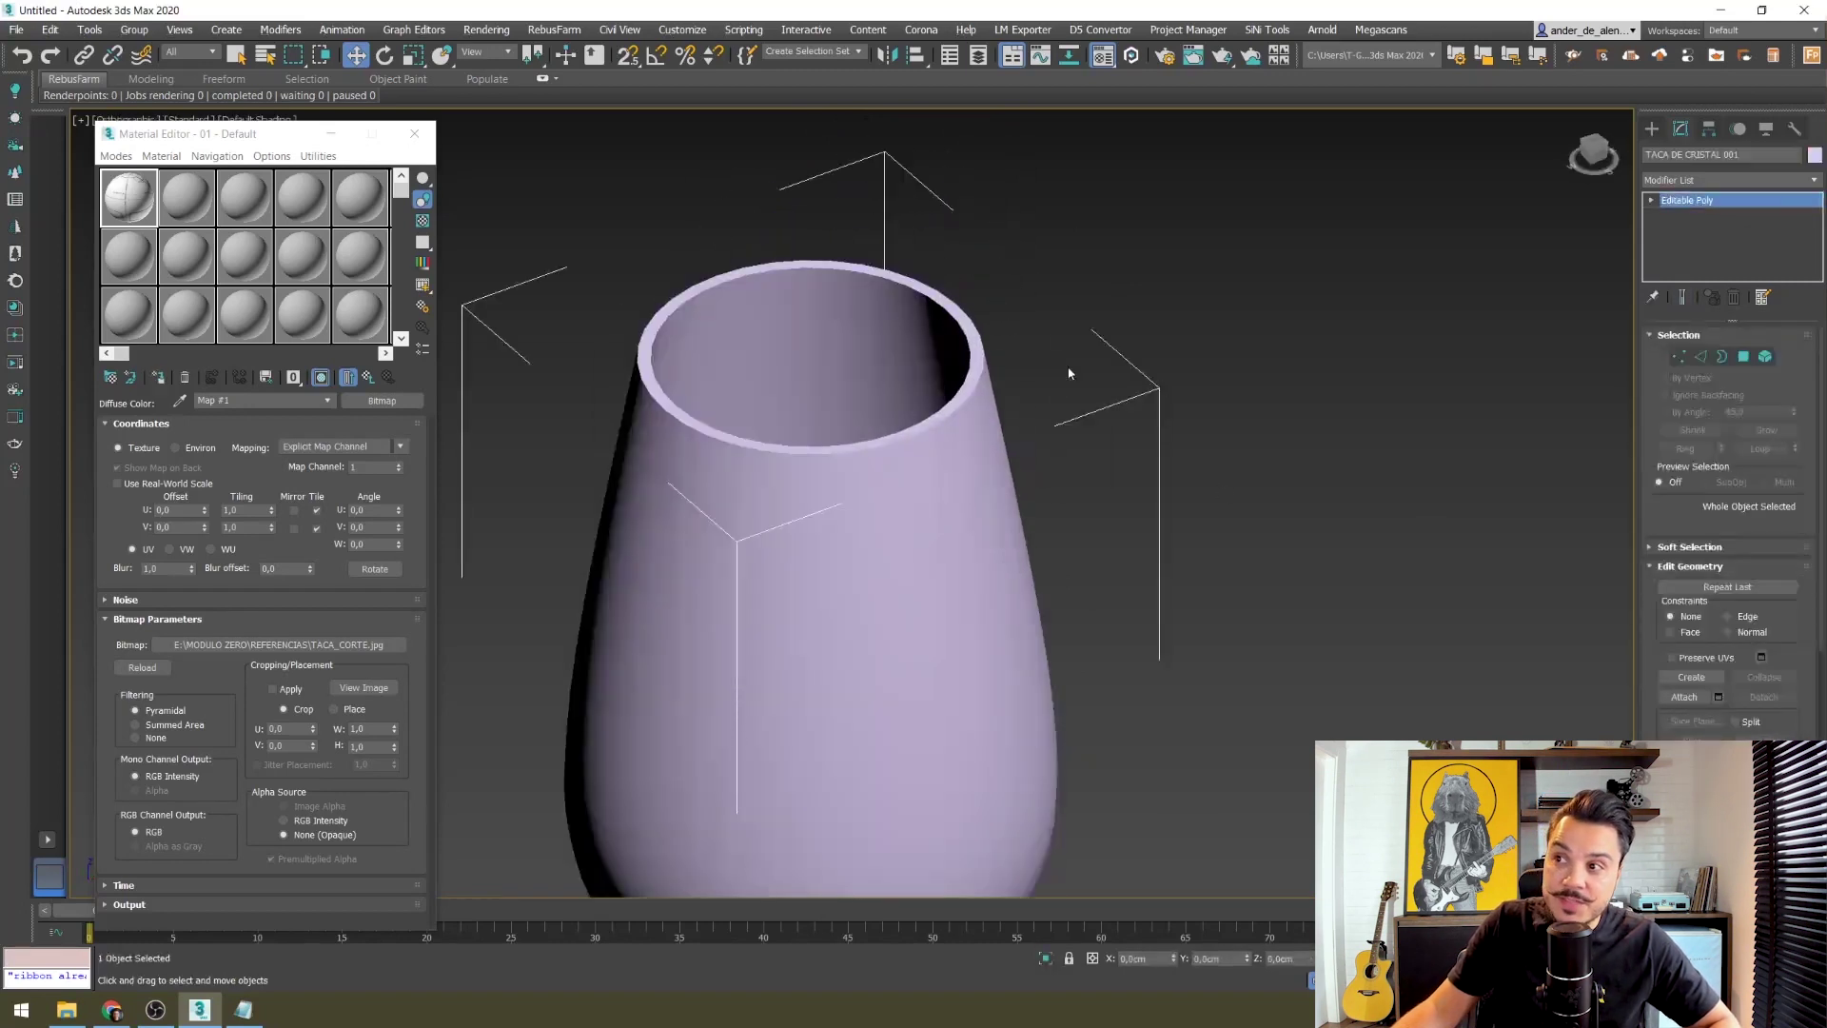
scroll(954, 315, down, 5)
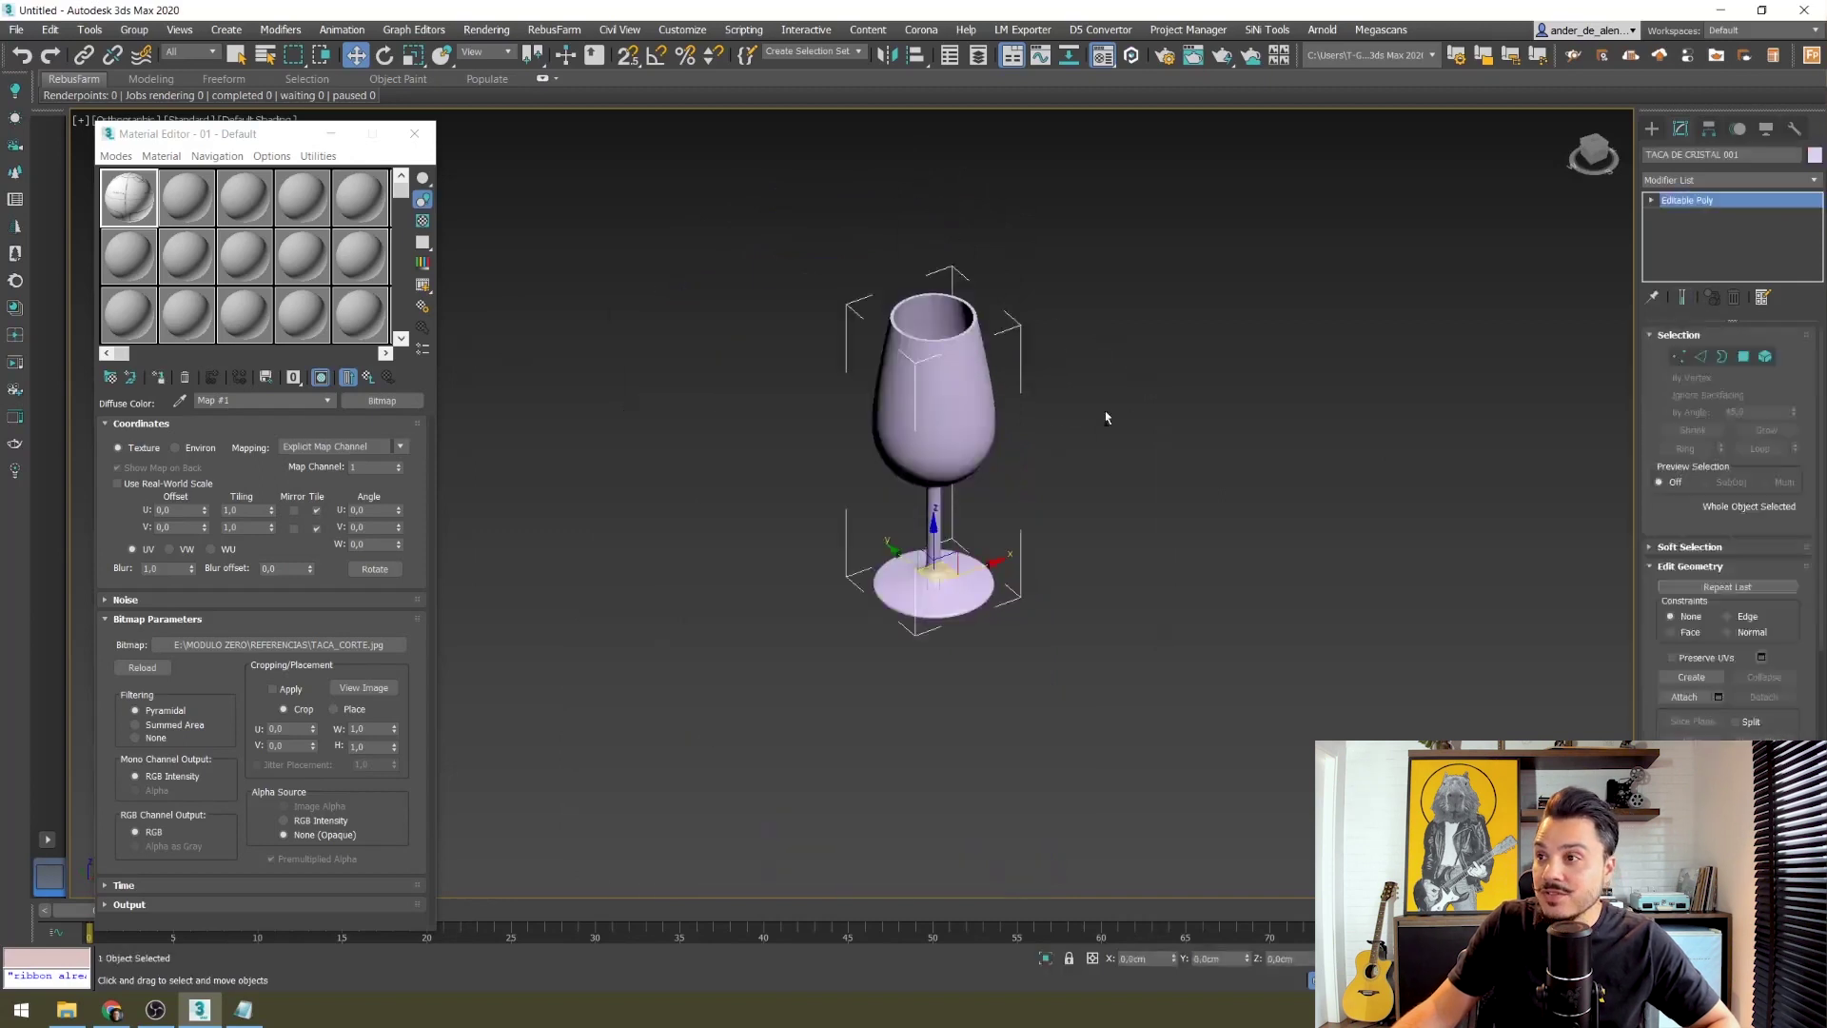
Step: Undo the Editable Poly conversion to restore the Line-plus-Lathe stack, framed in Front view
click(1358, 388)
key(ctrl+z)
click(1069, 453)
key(ctrl+z)
key(ctrl+z)
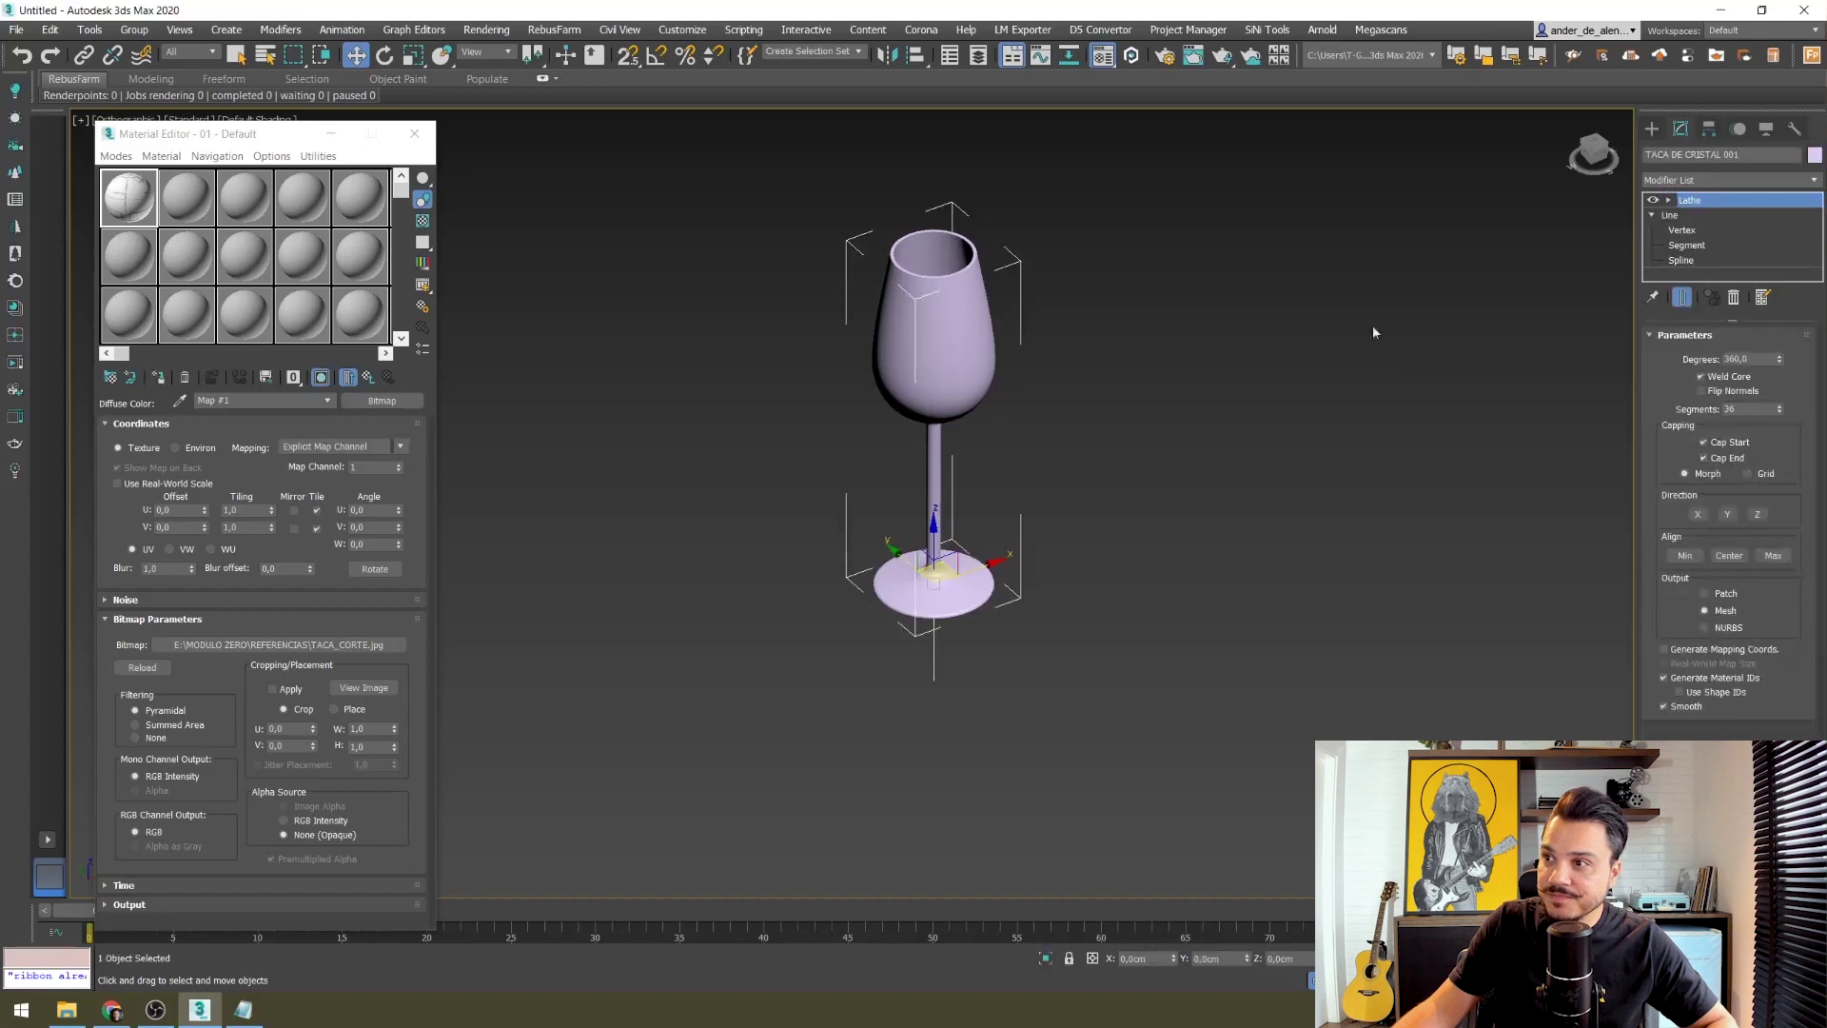
click(1081, 476)
key(ctrl+z)
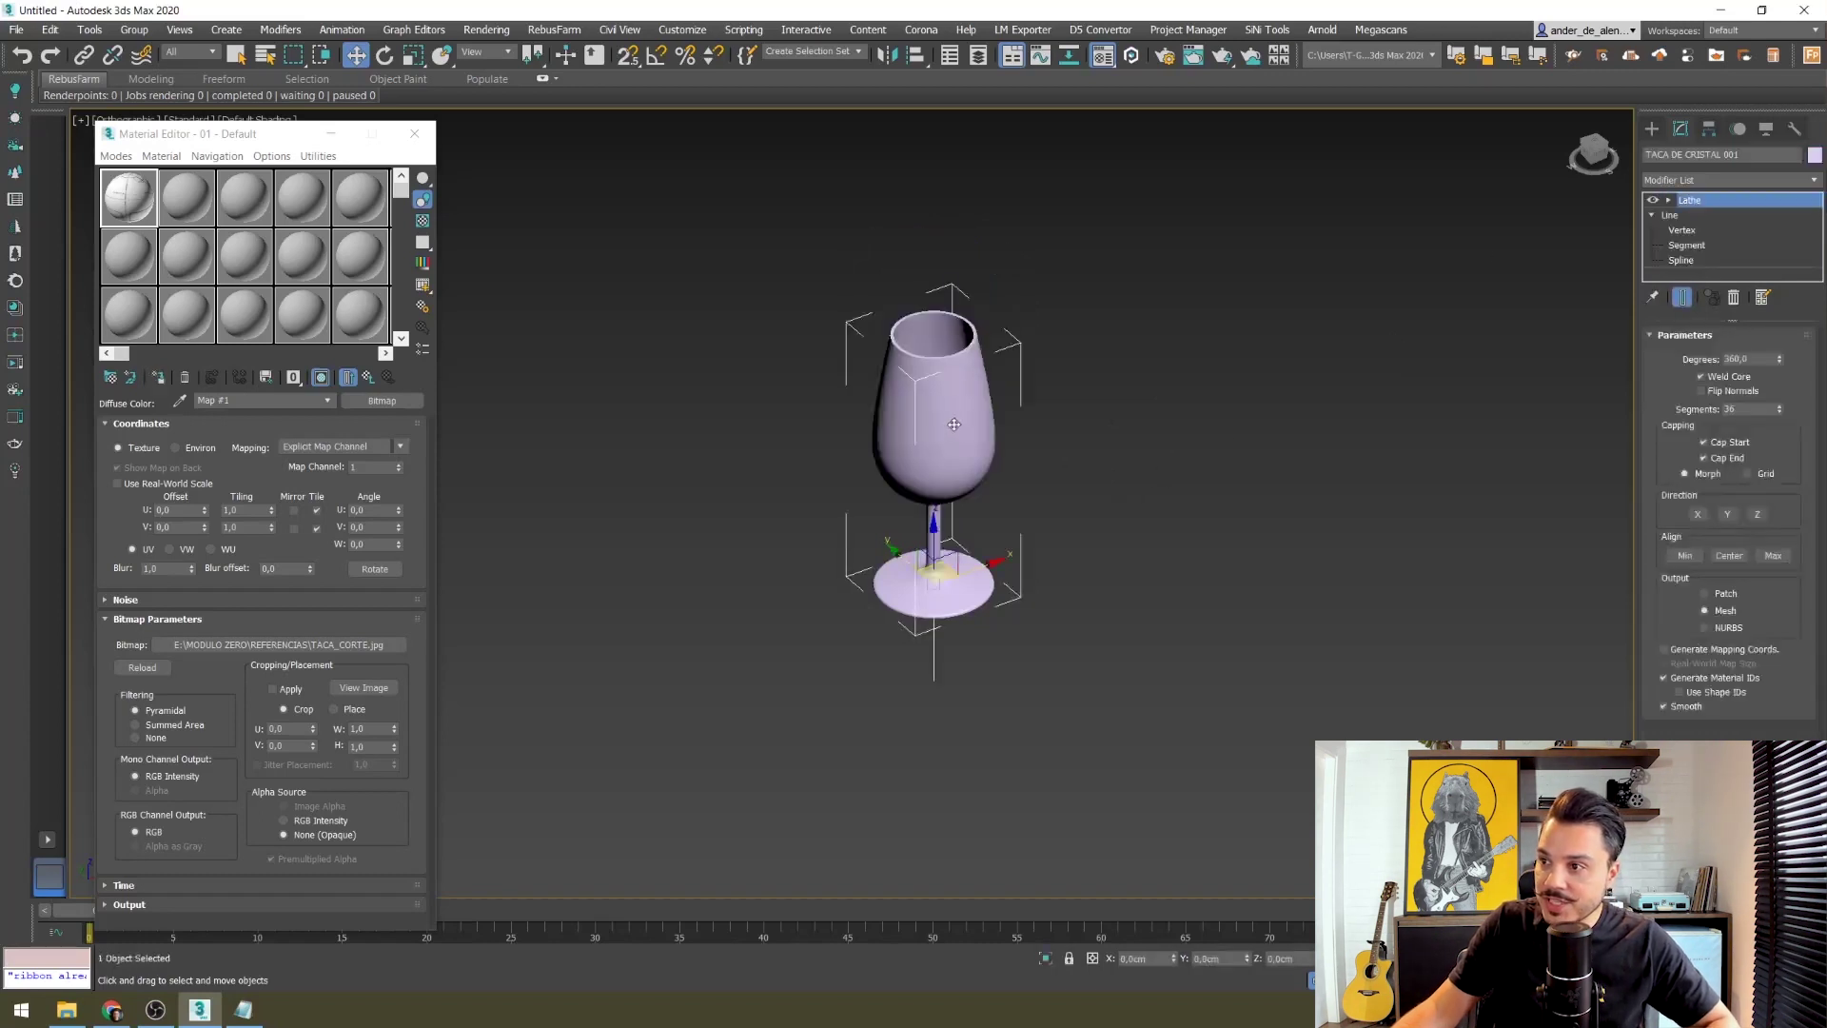
key(f)
key(z)
Step: In Line vertex mode, move the rim's top vertex onto the other profile line
click(1681, 229)
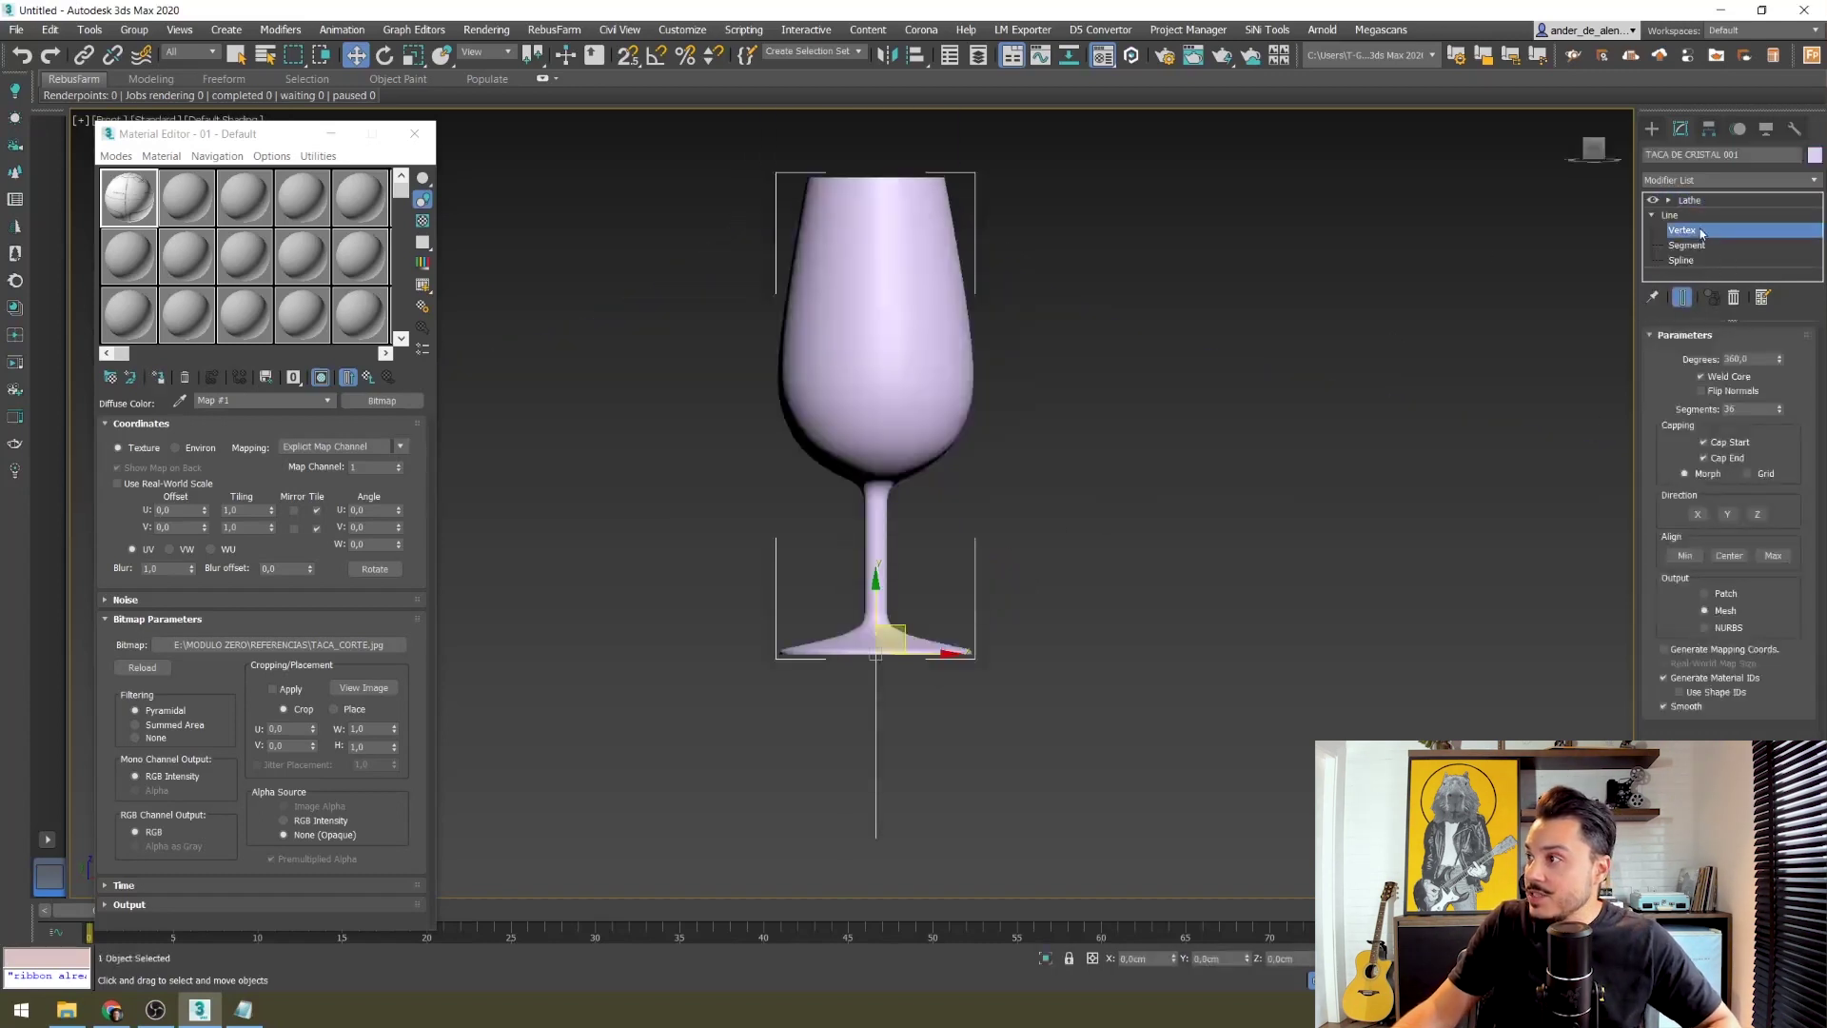
scroll(917, 274, up, 3)
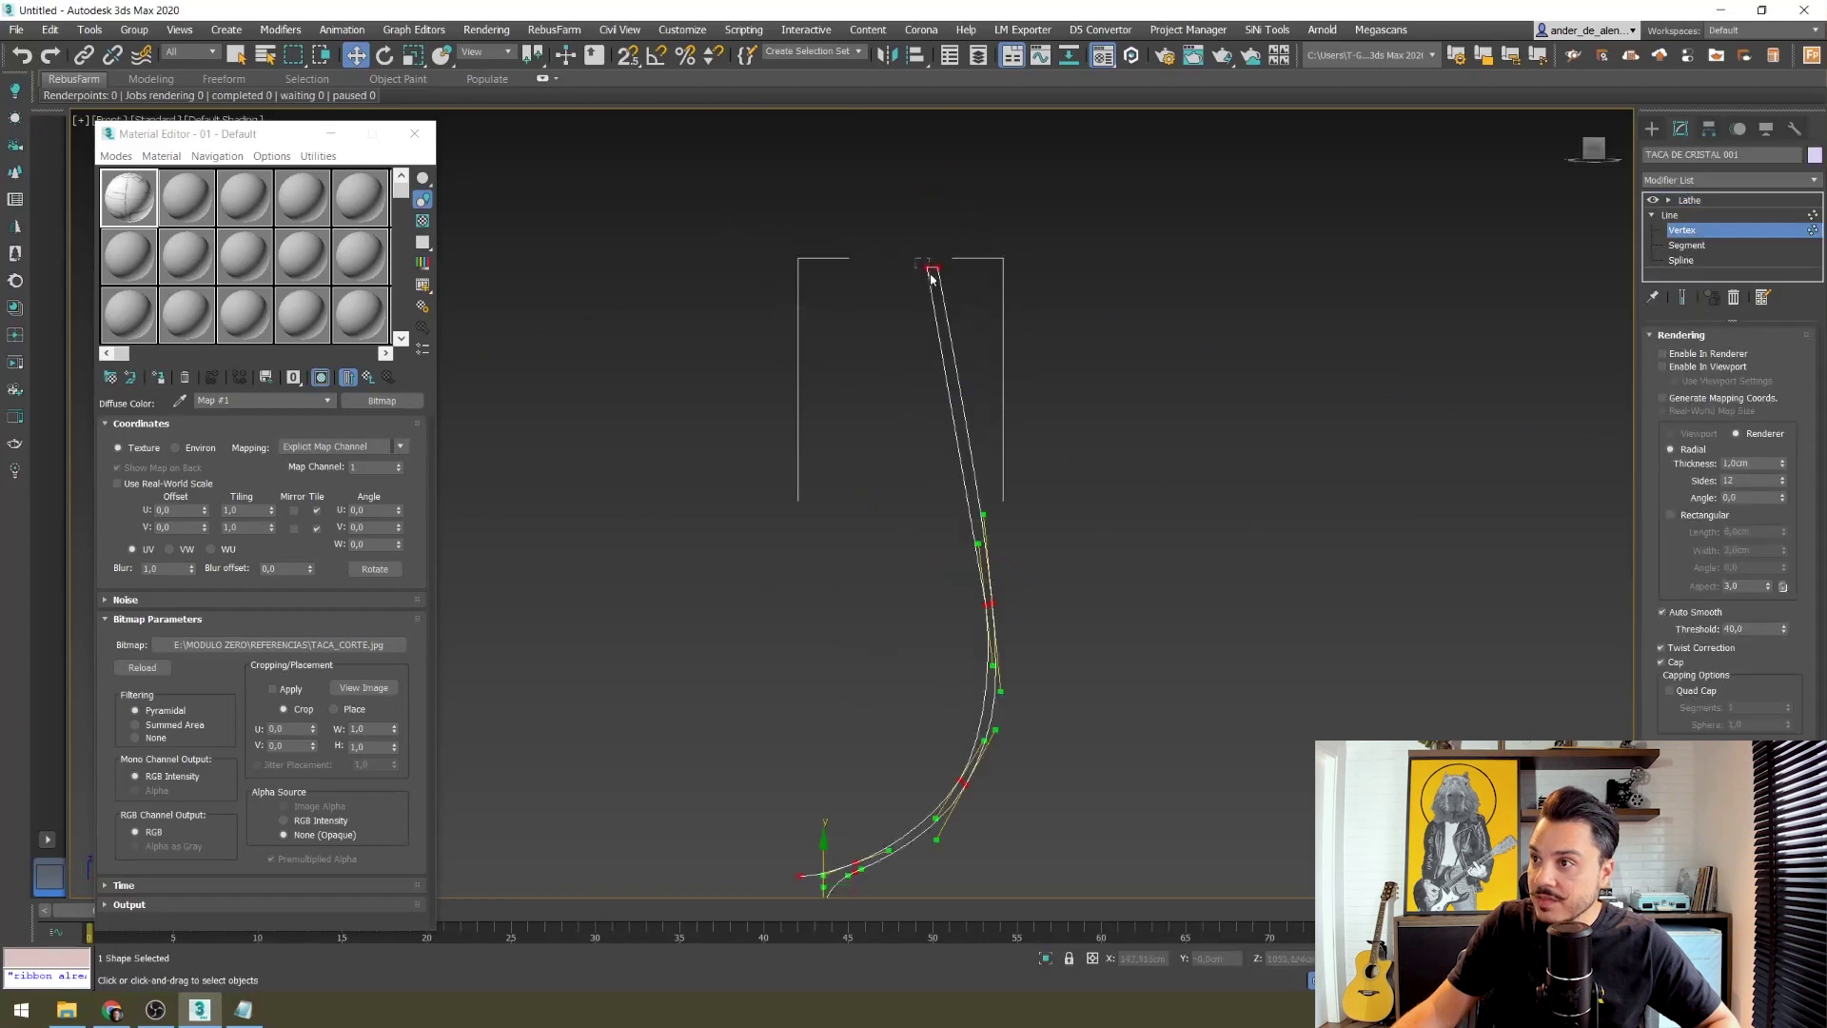
scroll(943, 539, up, 4)
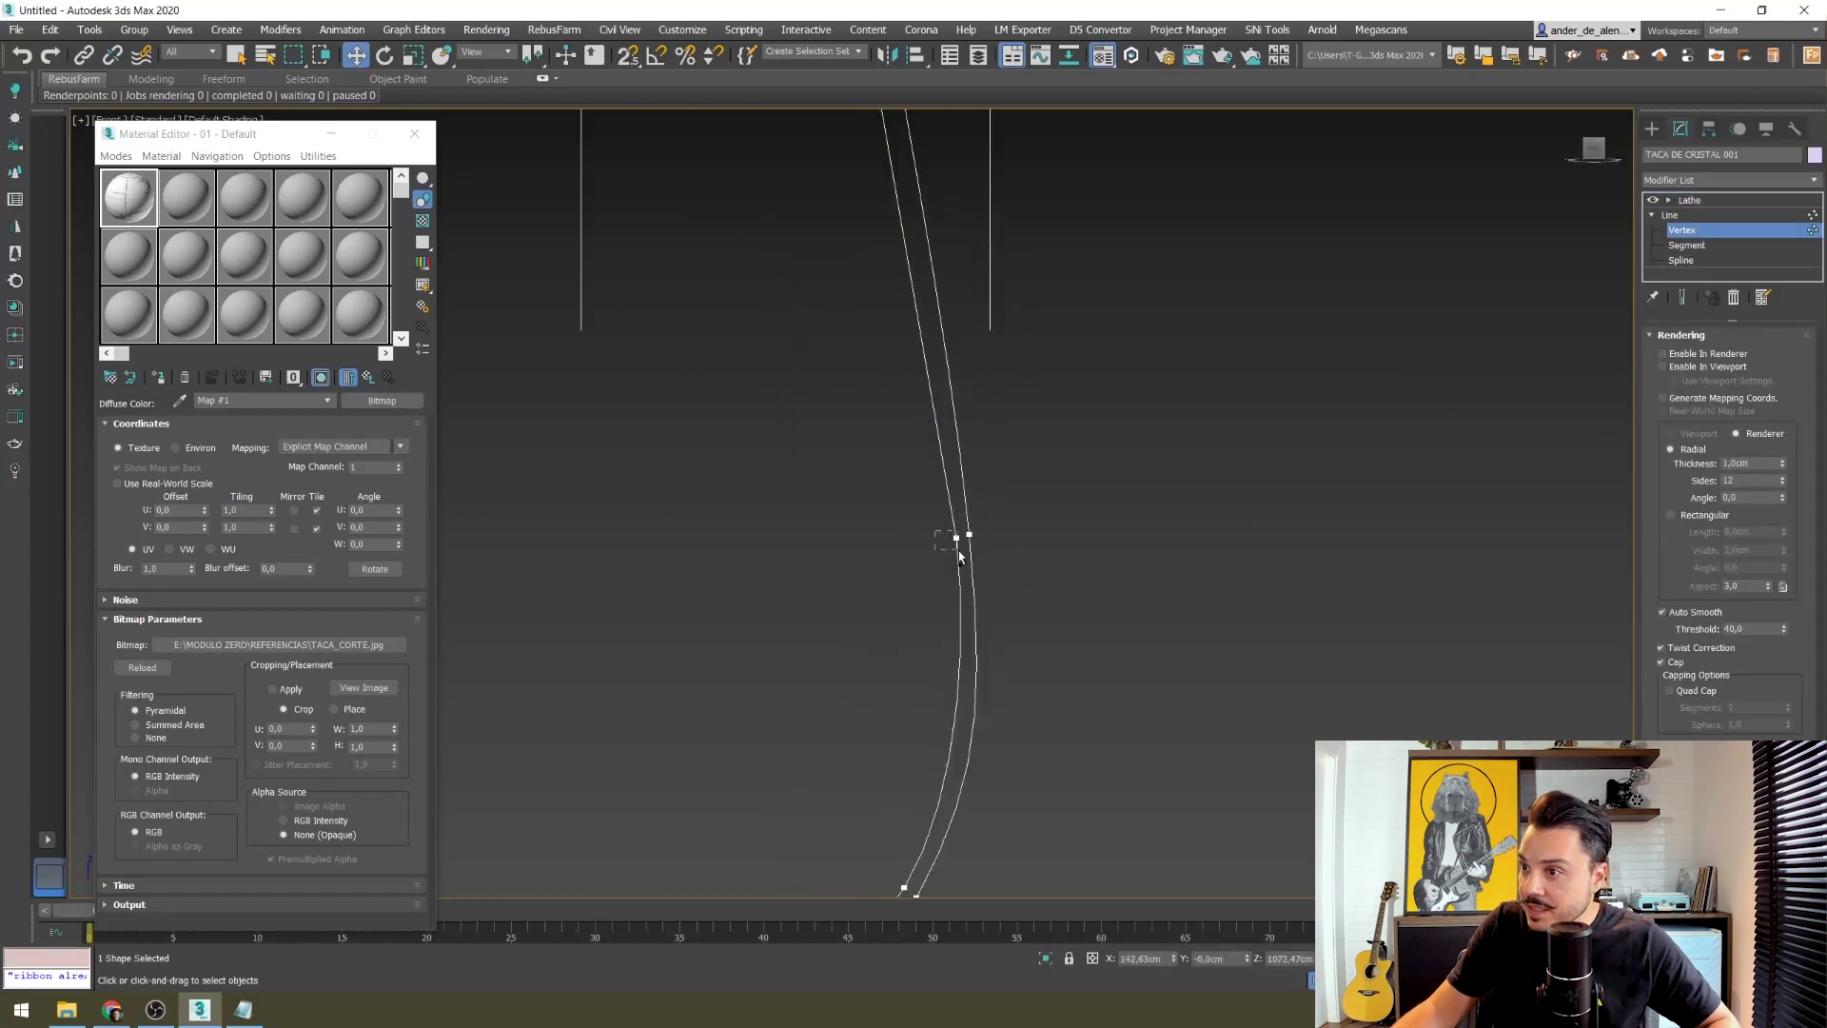
scroll(1000, 550, down, 4)
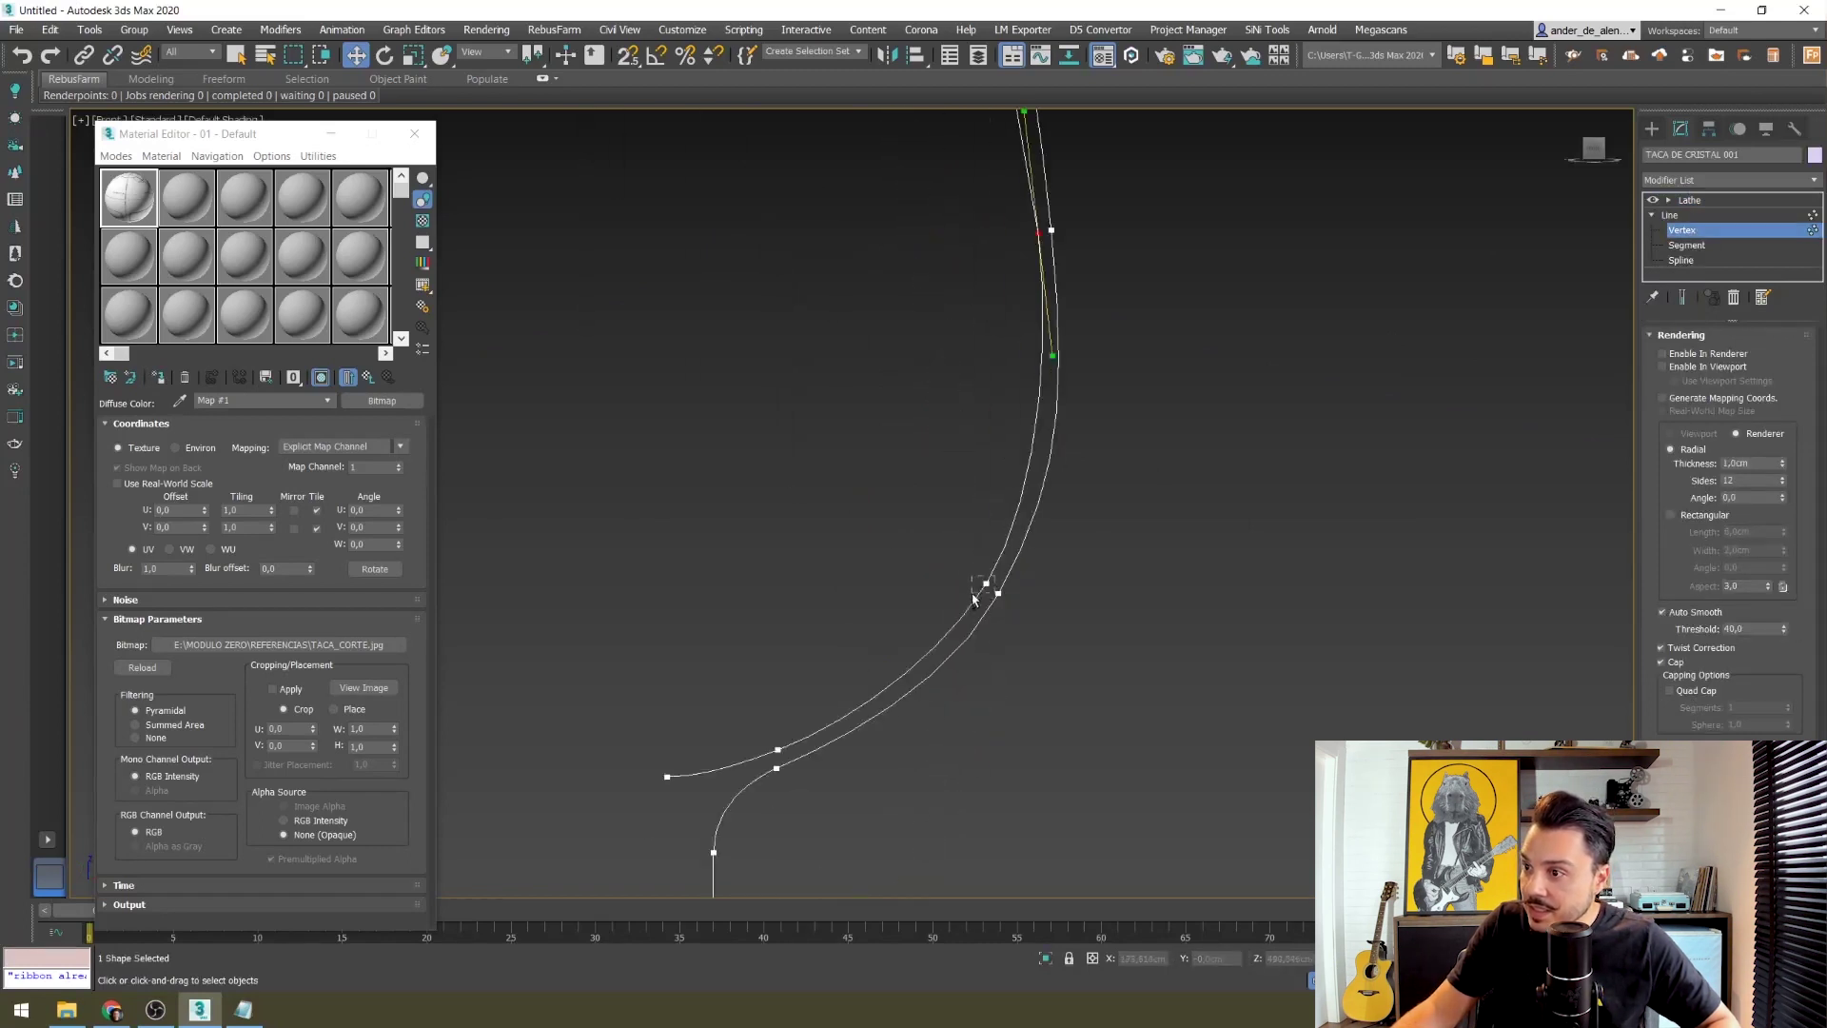
scroll(1020, 573, down, 3)
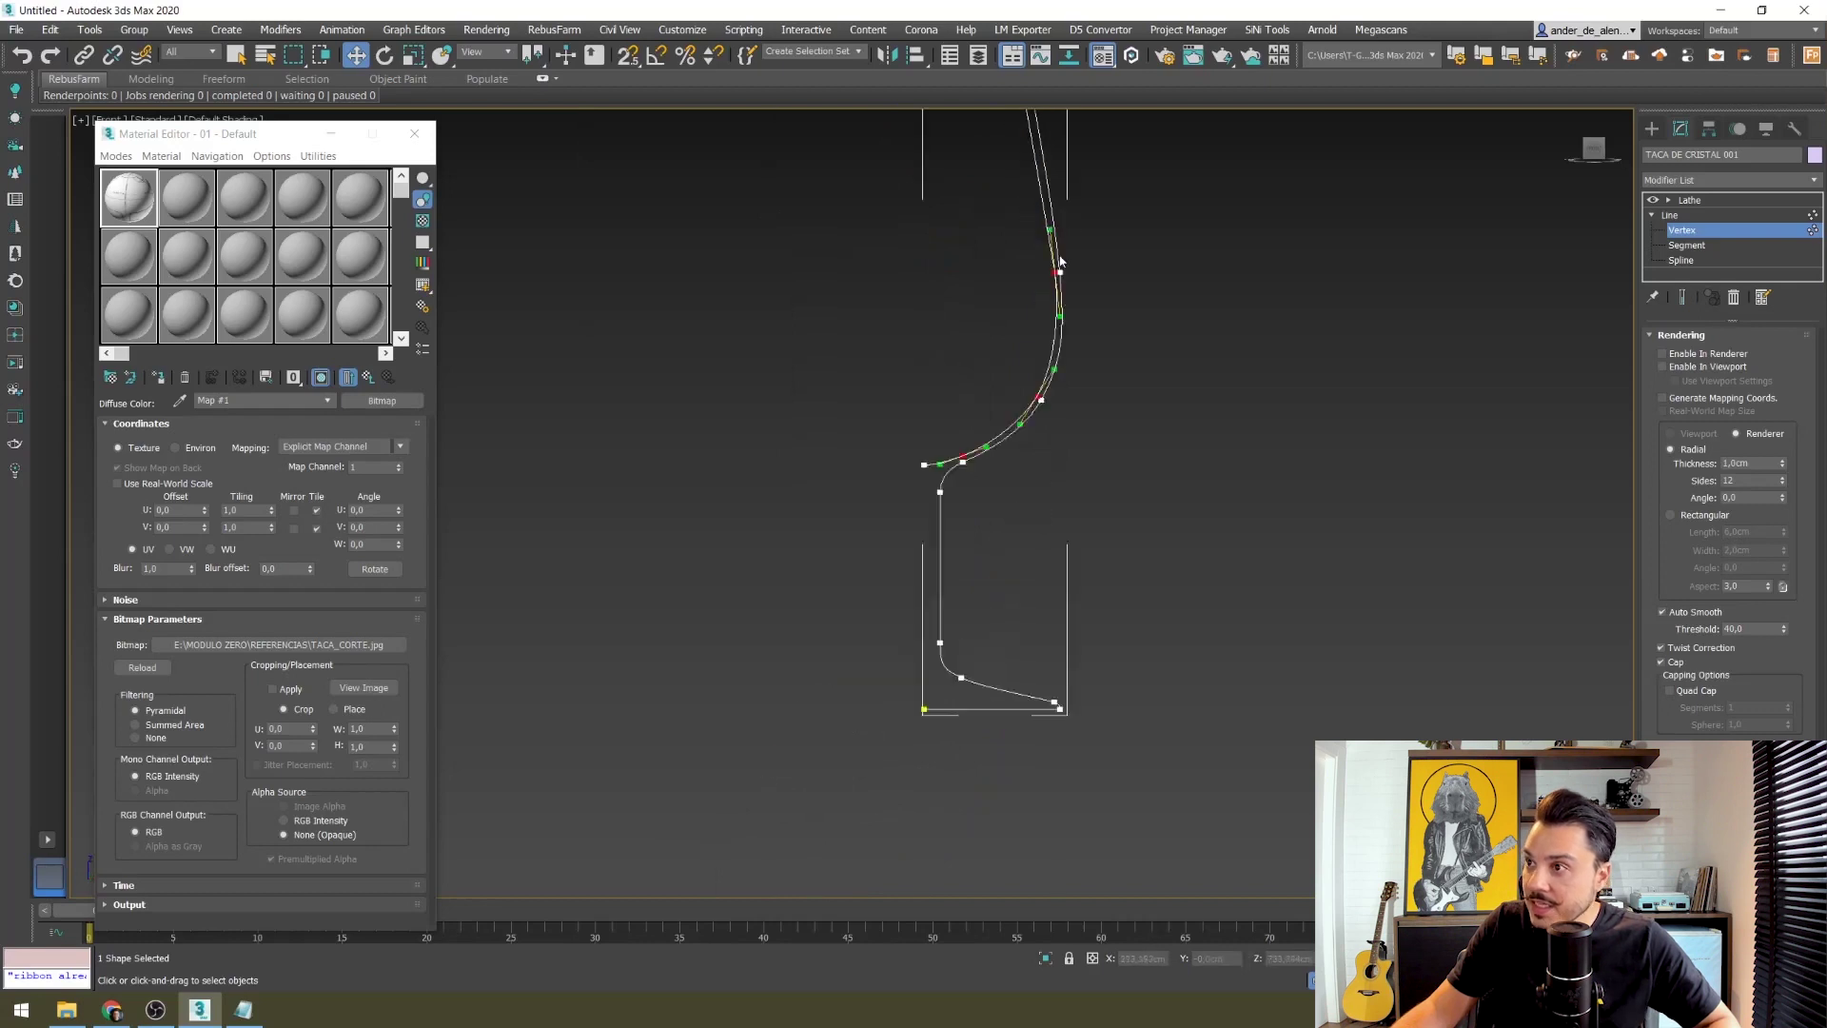
scroll(1084, 569, down, 2)
scroll(1078, 338, up, 5)
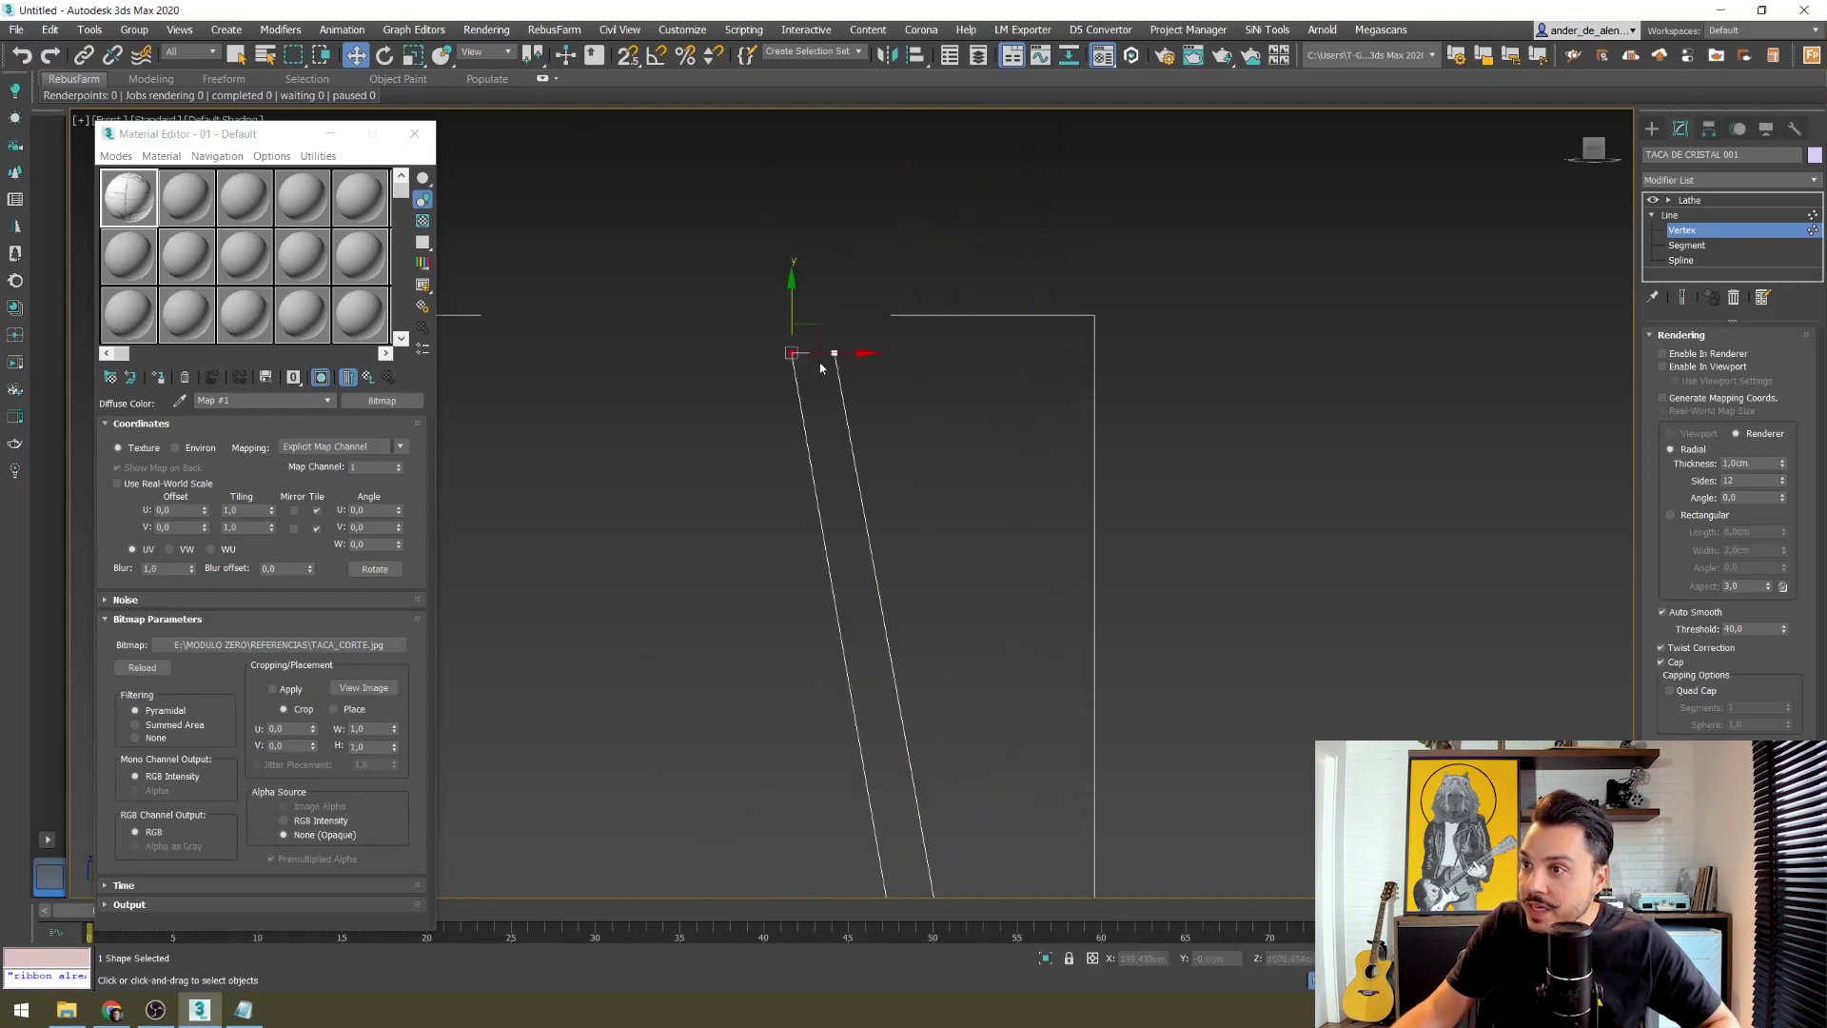
drag(850, 354, 894, 354)
scroll(975, 657, down, 4)
scroll(976, 662, up, 3)
scroll(1012, 530, up, 2)
Step: Pull the midway and lower profile vertices to smooth the bowl's side curve
click(949, 515)
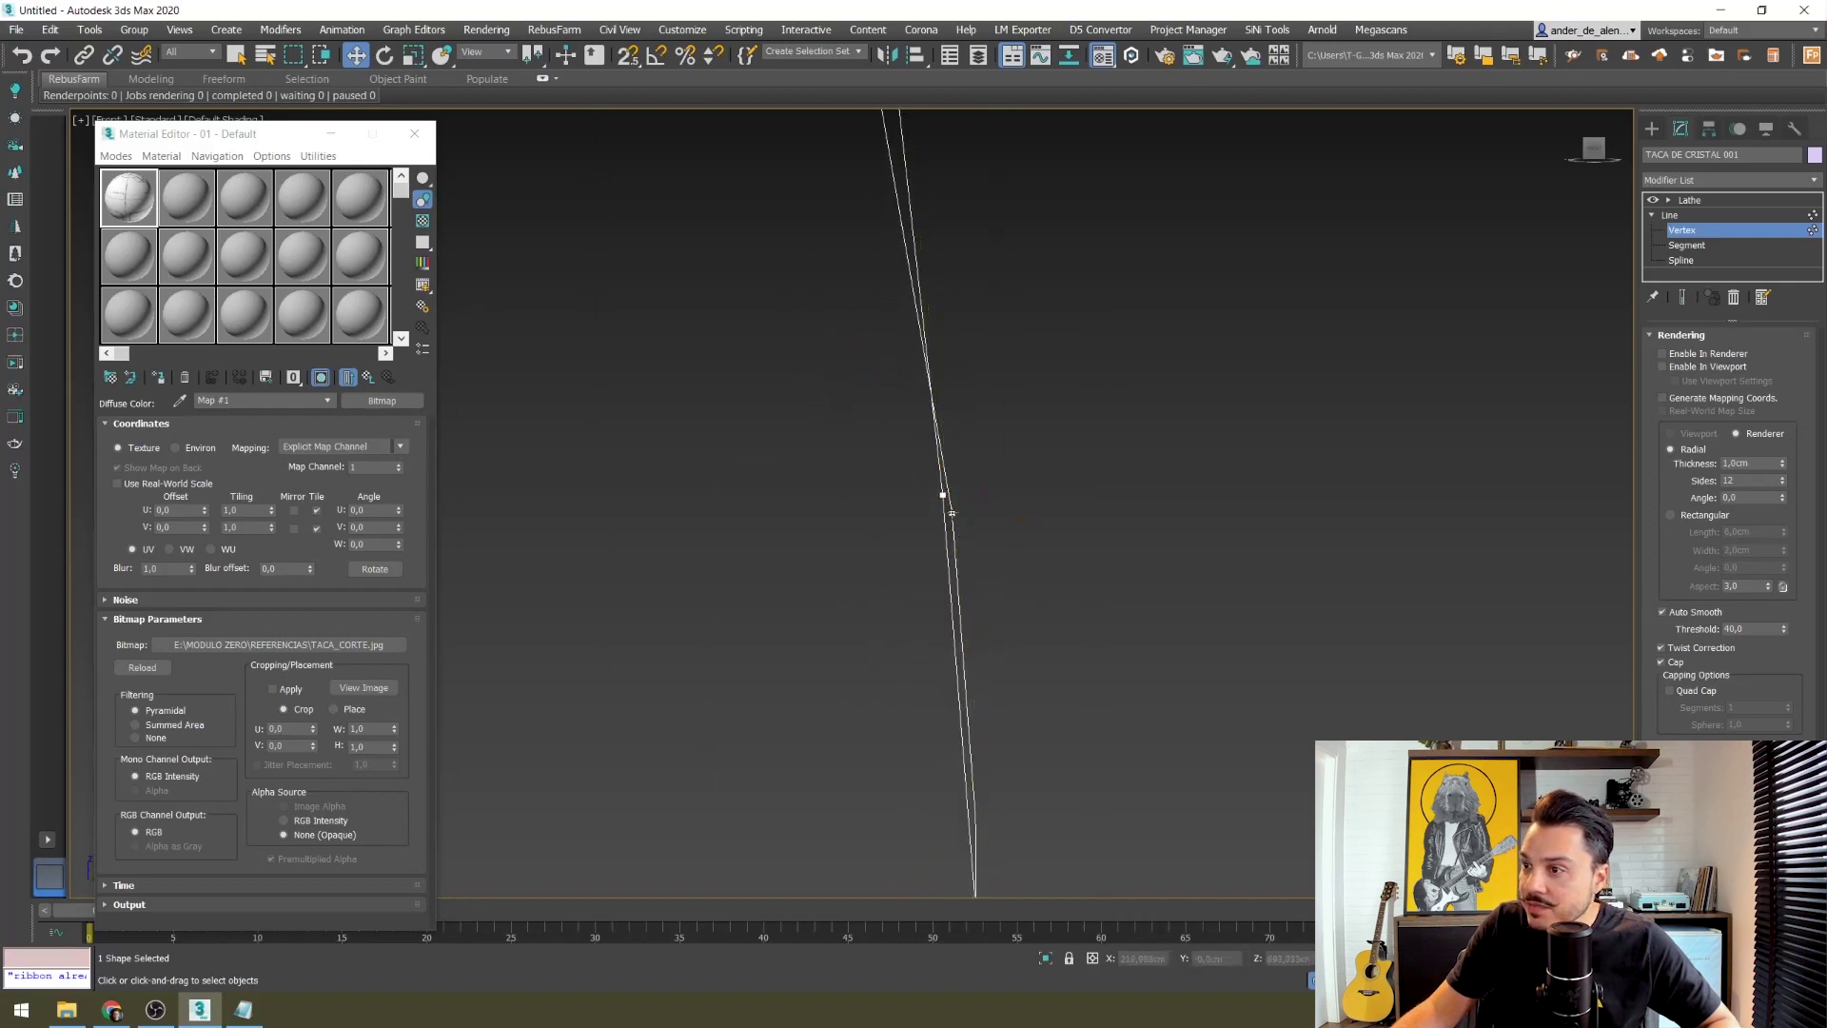
drag(1003, 511, 974, 633)
scroll(974, 633, down, 5)
scroll(913, 542, up, 4)
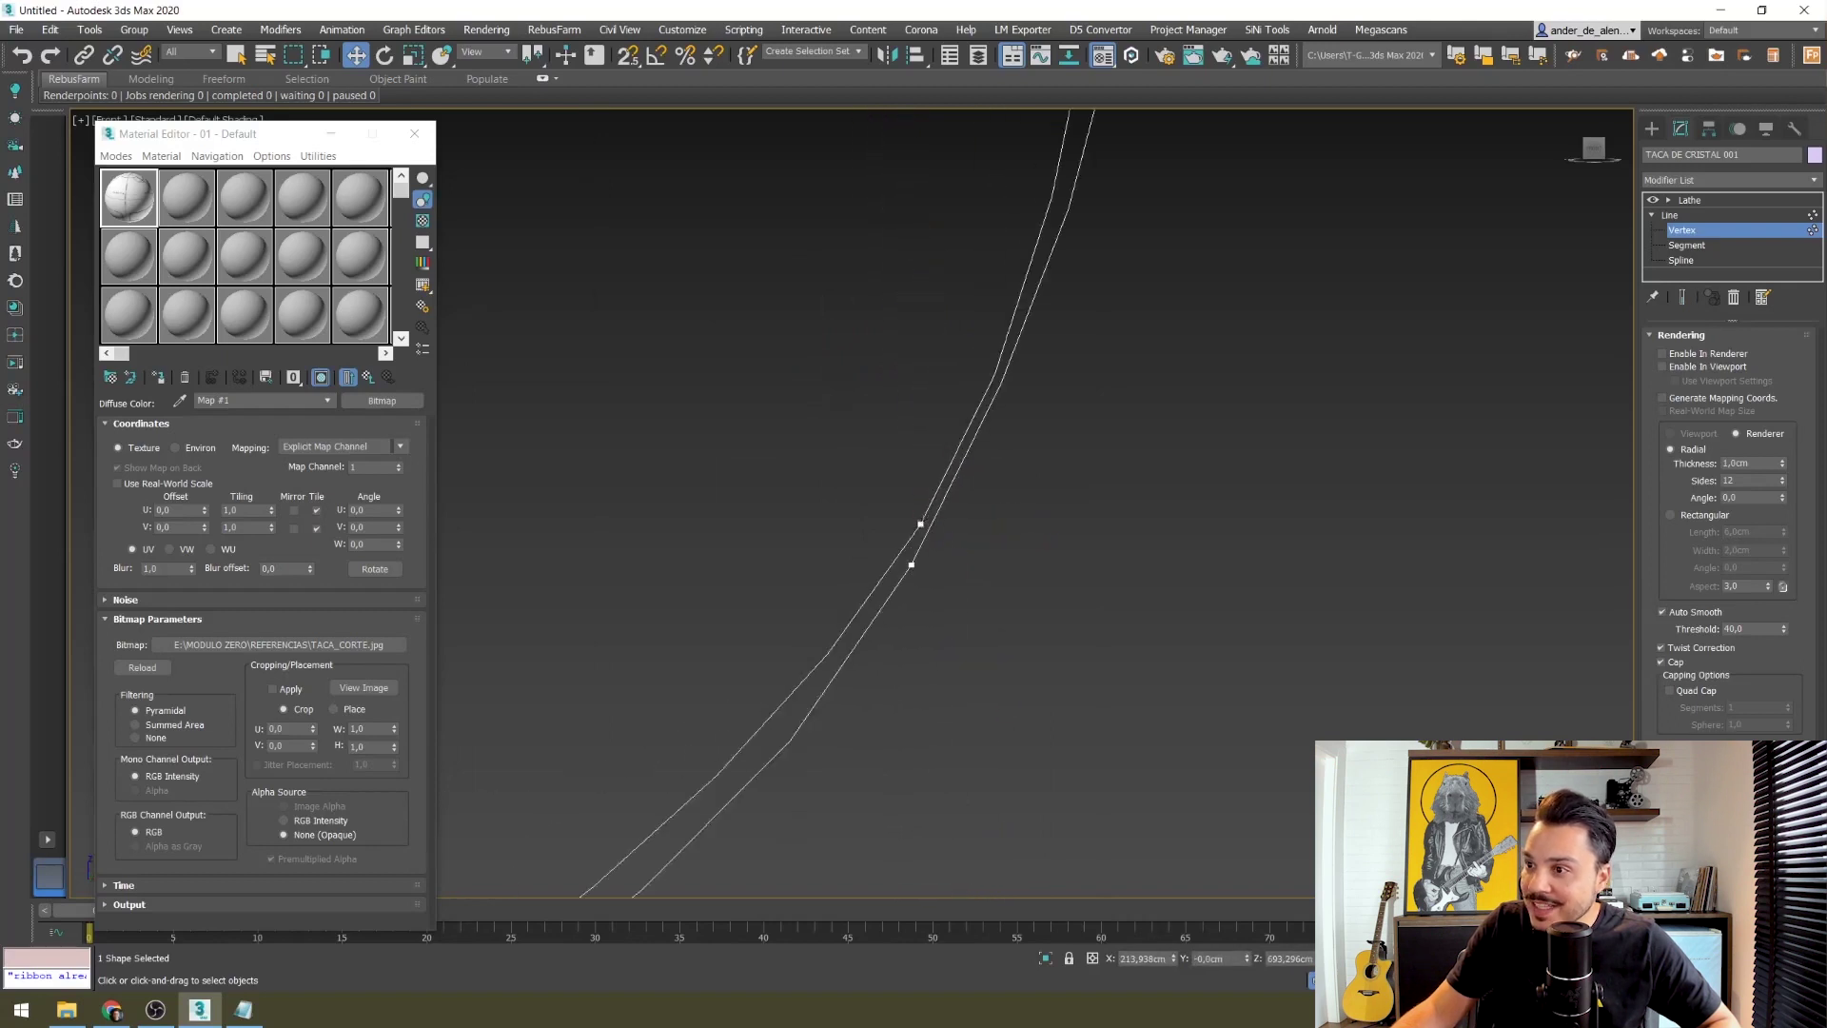
click(920, 525)
scroll(914, 533, down, 1)
scroll(904, 537, down, 2)
scroll(885, 541, down, 1)
scroll(892, 480, up, 3)
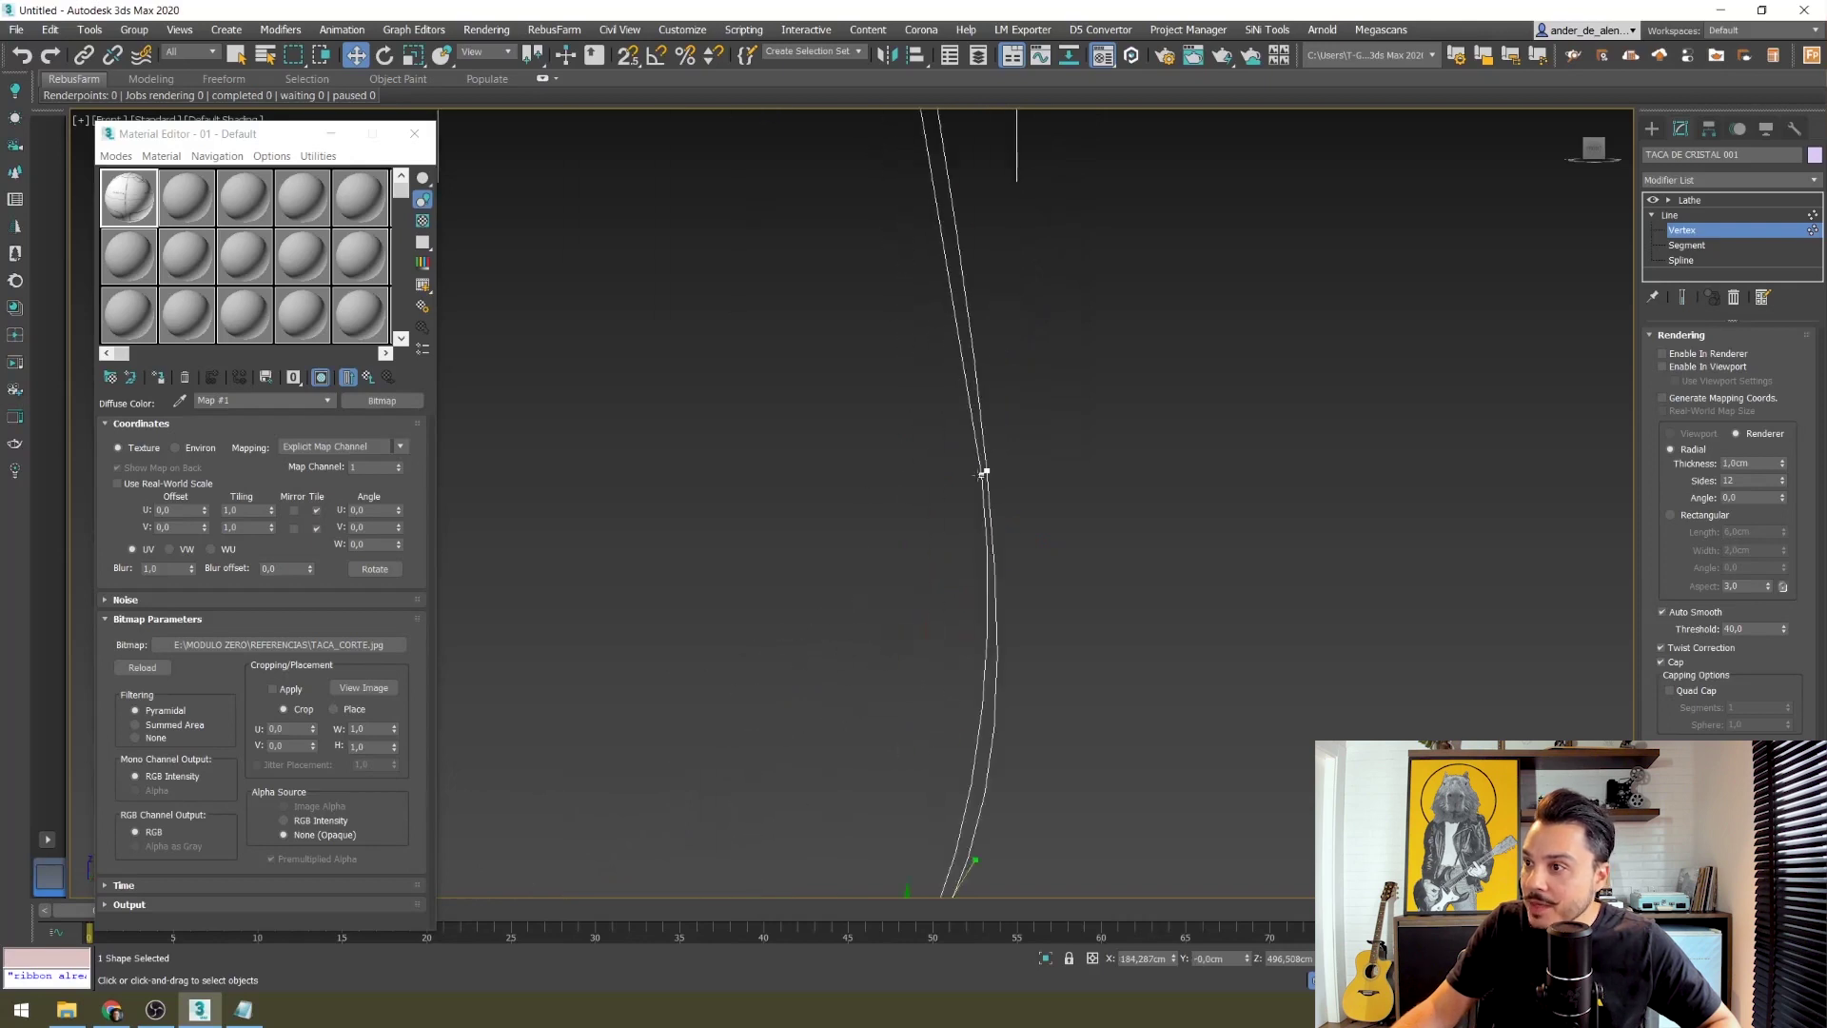
drag(1011, 472, 999, 473)
Step: Nudge the top rim vertex slightly right and return to the lathed glass
scroll(1029, 601, down, 2)
scroll(1029, 601, down, 2)
scroll(942, 453, up, 1)
scroll(992, 355, up, 2)
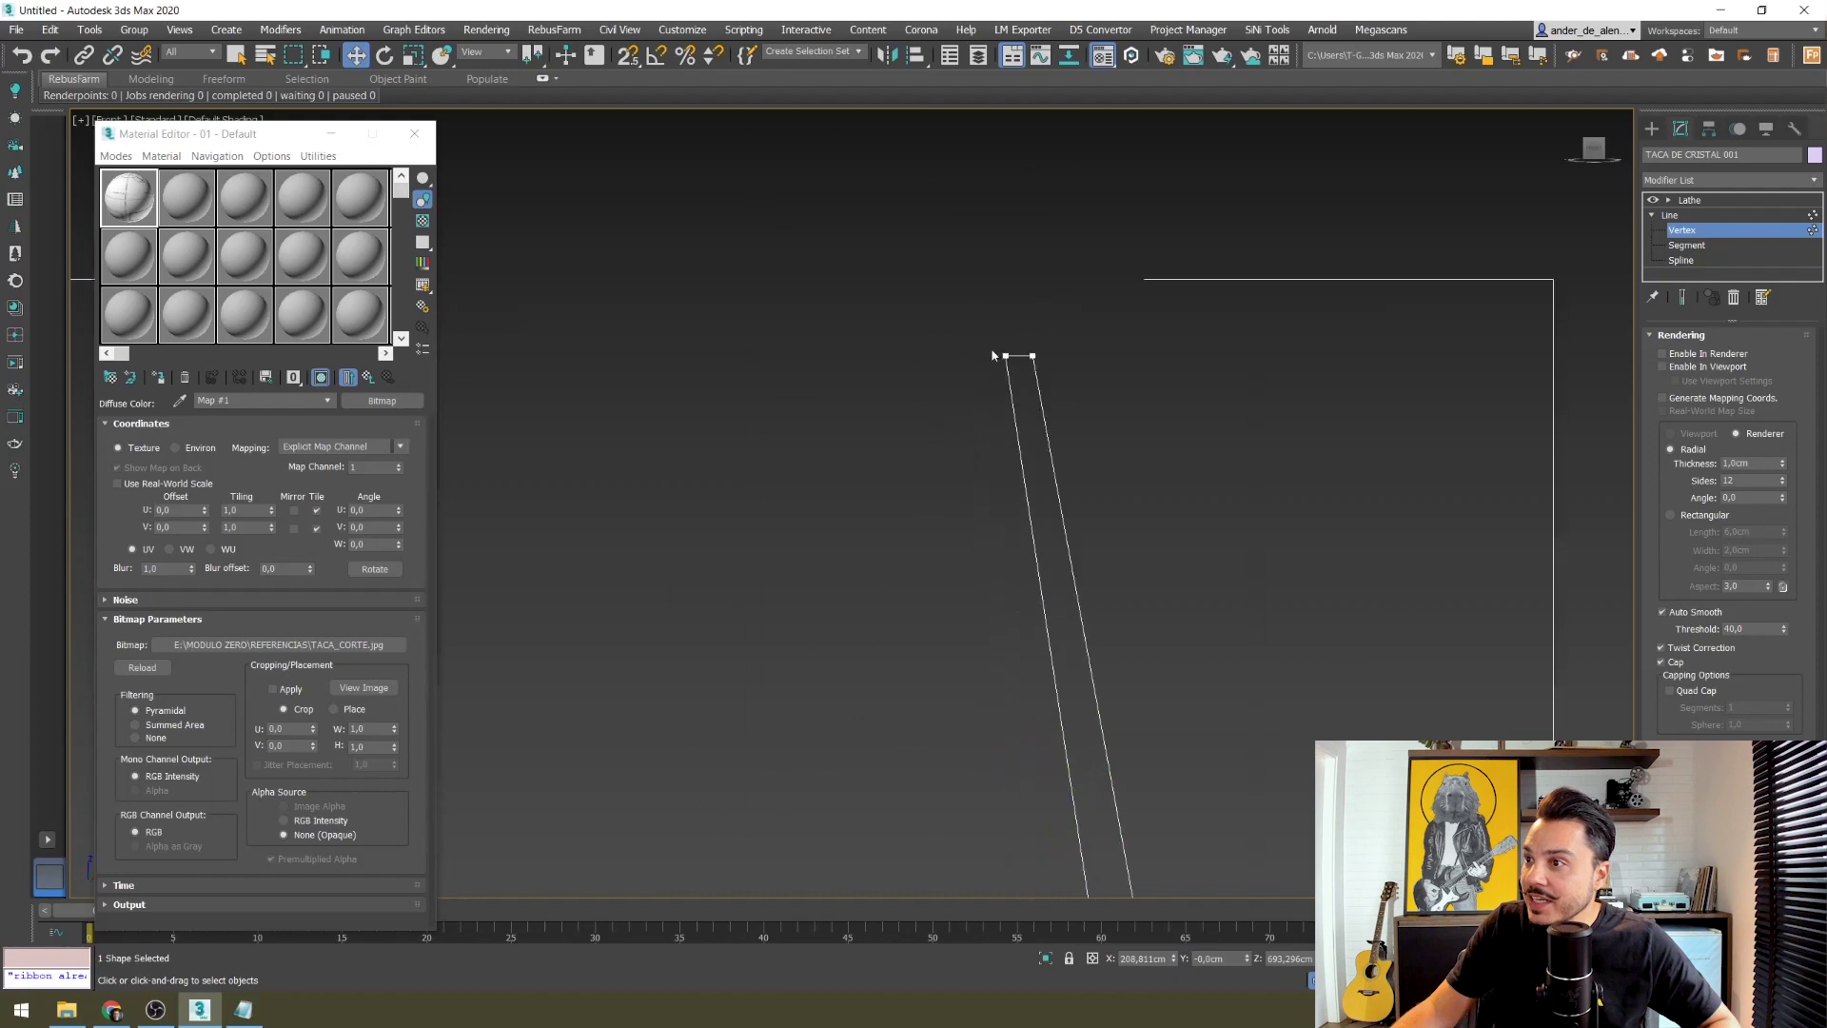
drag(1058, 355, 1062, 355)
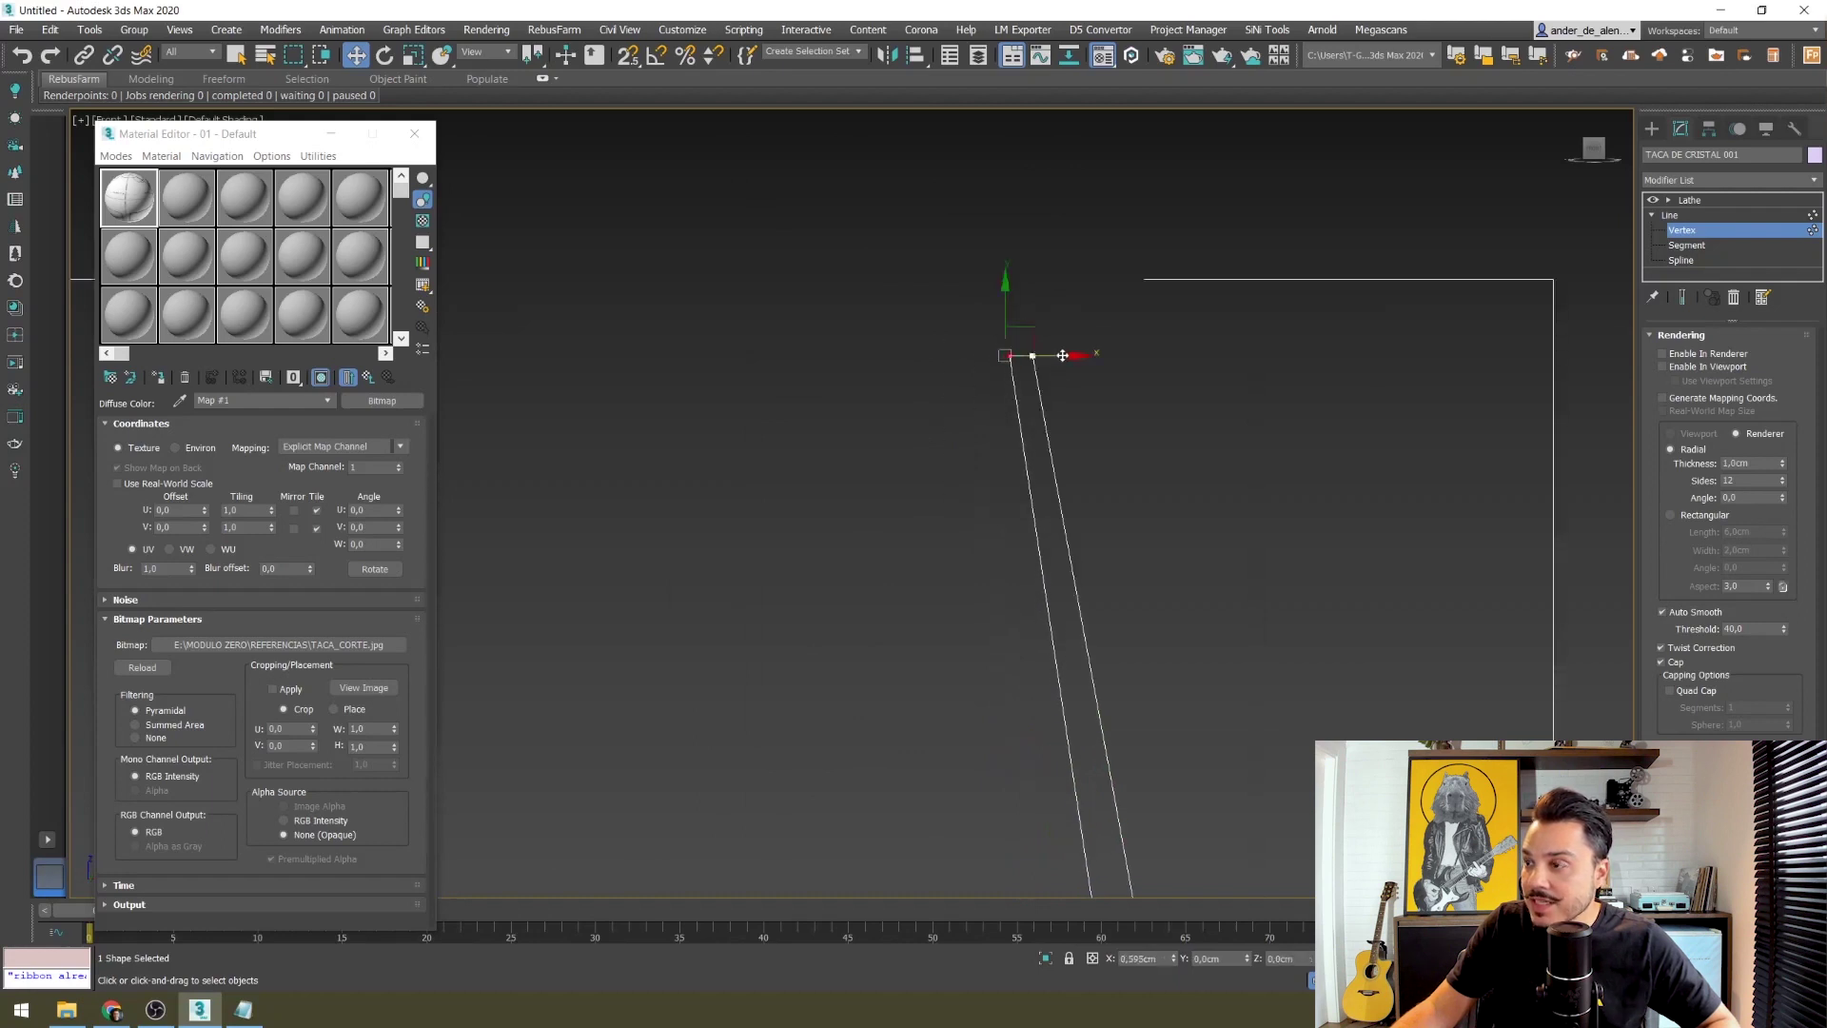
click(1652, 129)
scroll(951, 530, down, 3)
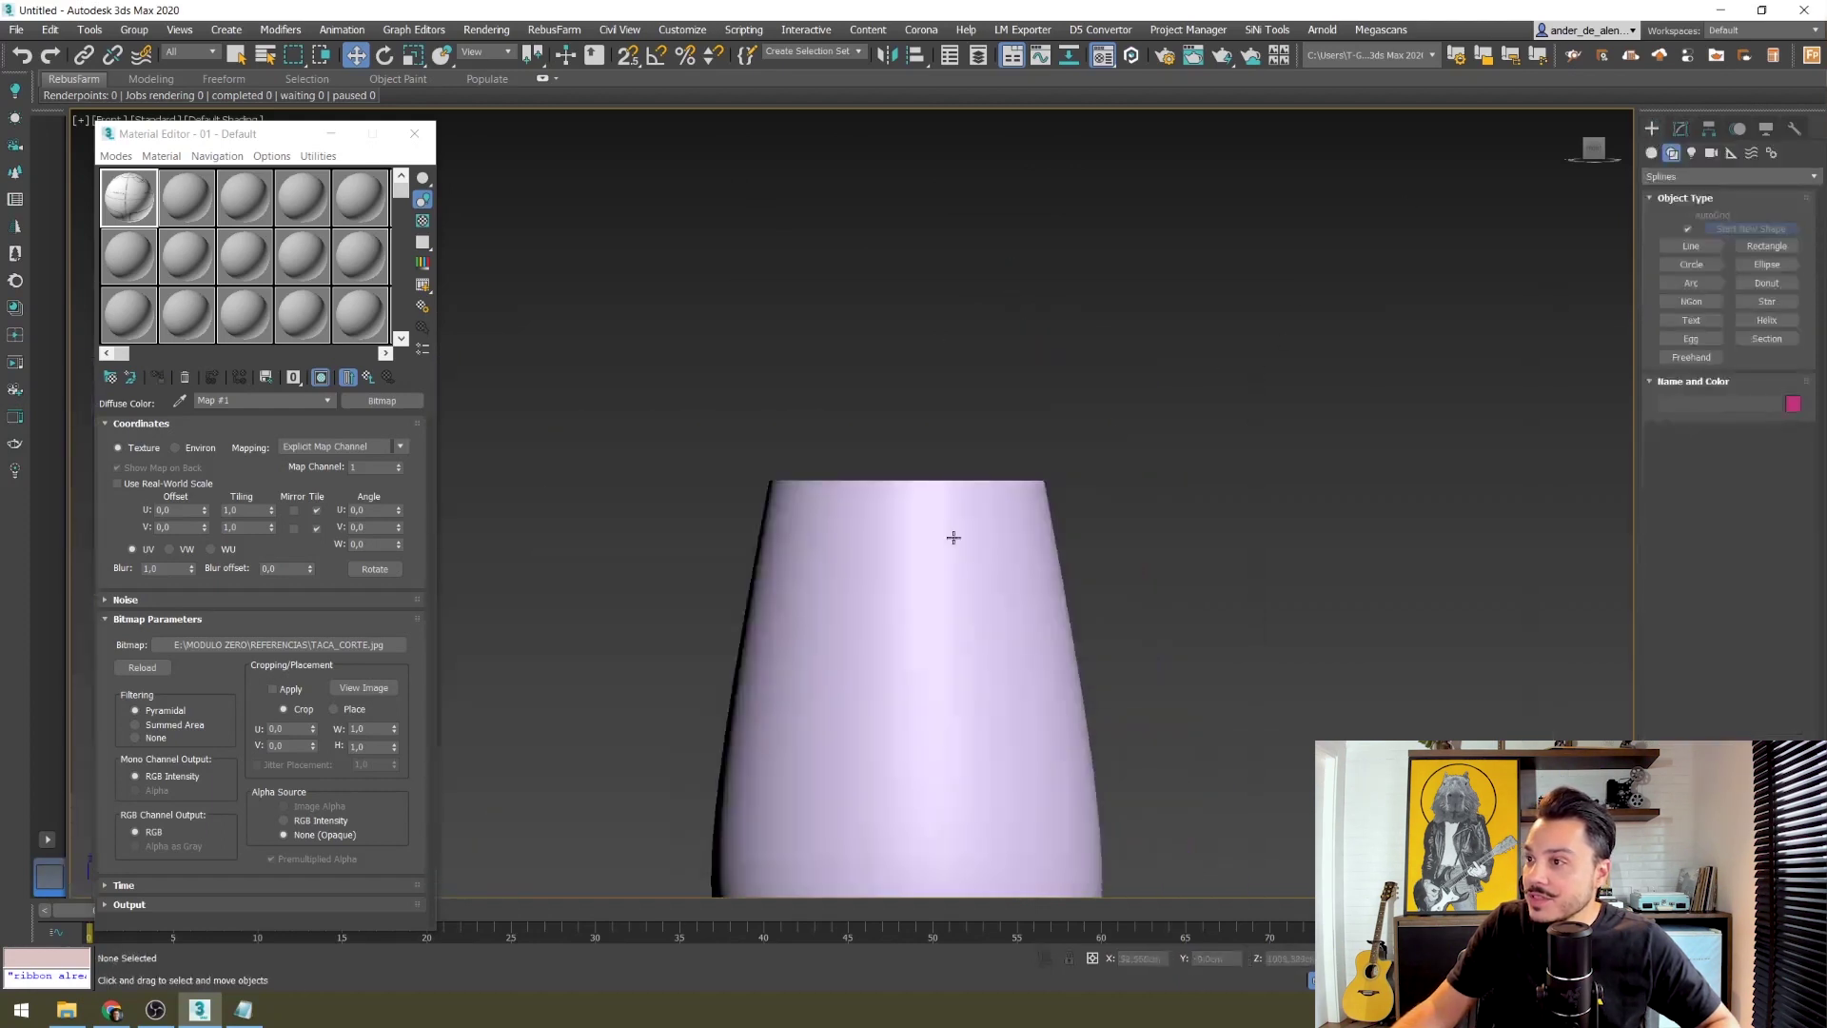
Step: Convert the reshaped glass into an Editable Poly mesh
scroll(885, 571, down, 3)
mouse_move(885, 618)
alt+middle_down()
mouse_move(957, 672)
mouse_move(895, 467)
alt+middle_up()
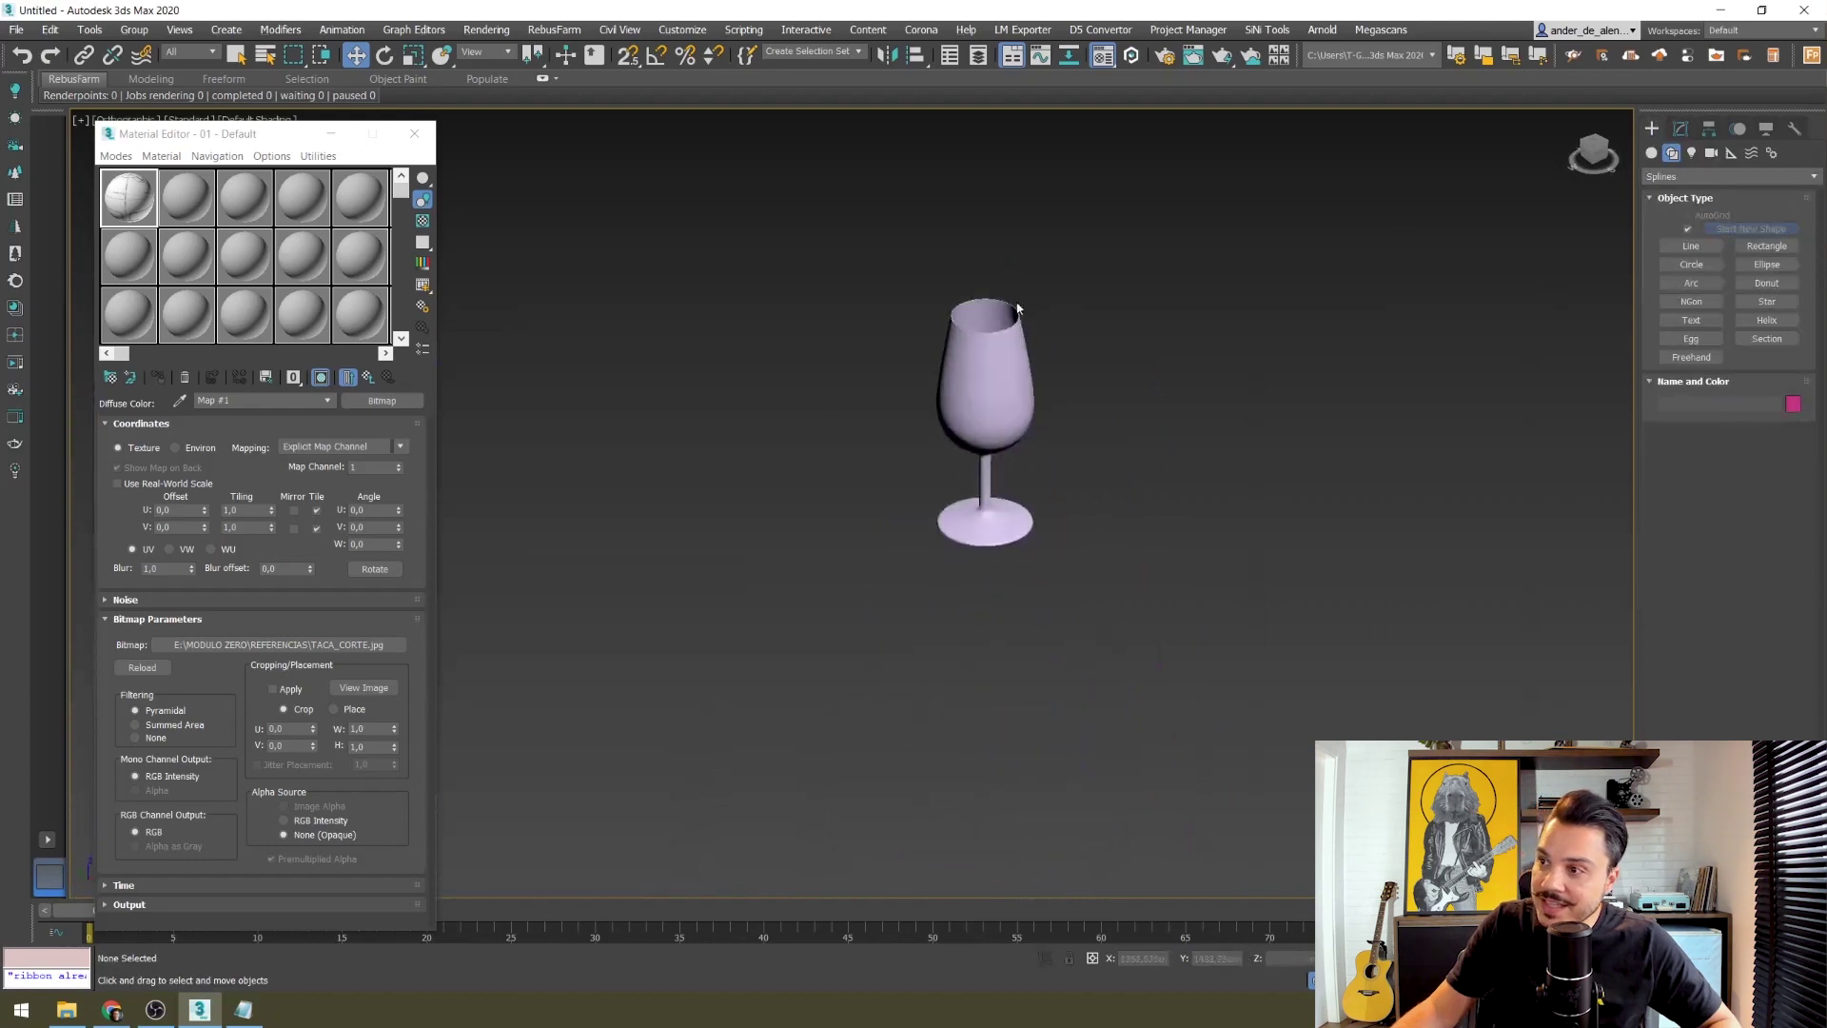
scroll(1007, 320, up, 5)
scroll(1196, 383, down, 4)
scroll(1224, 571, down, 2)
click(942, 469)
right_click(934, 430)
mouse_move(999, 627)
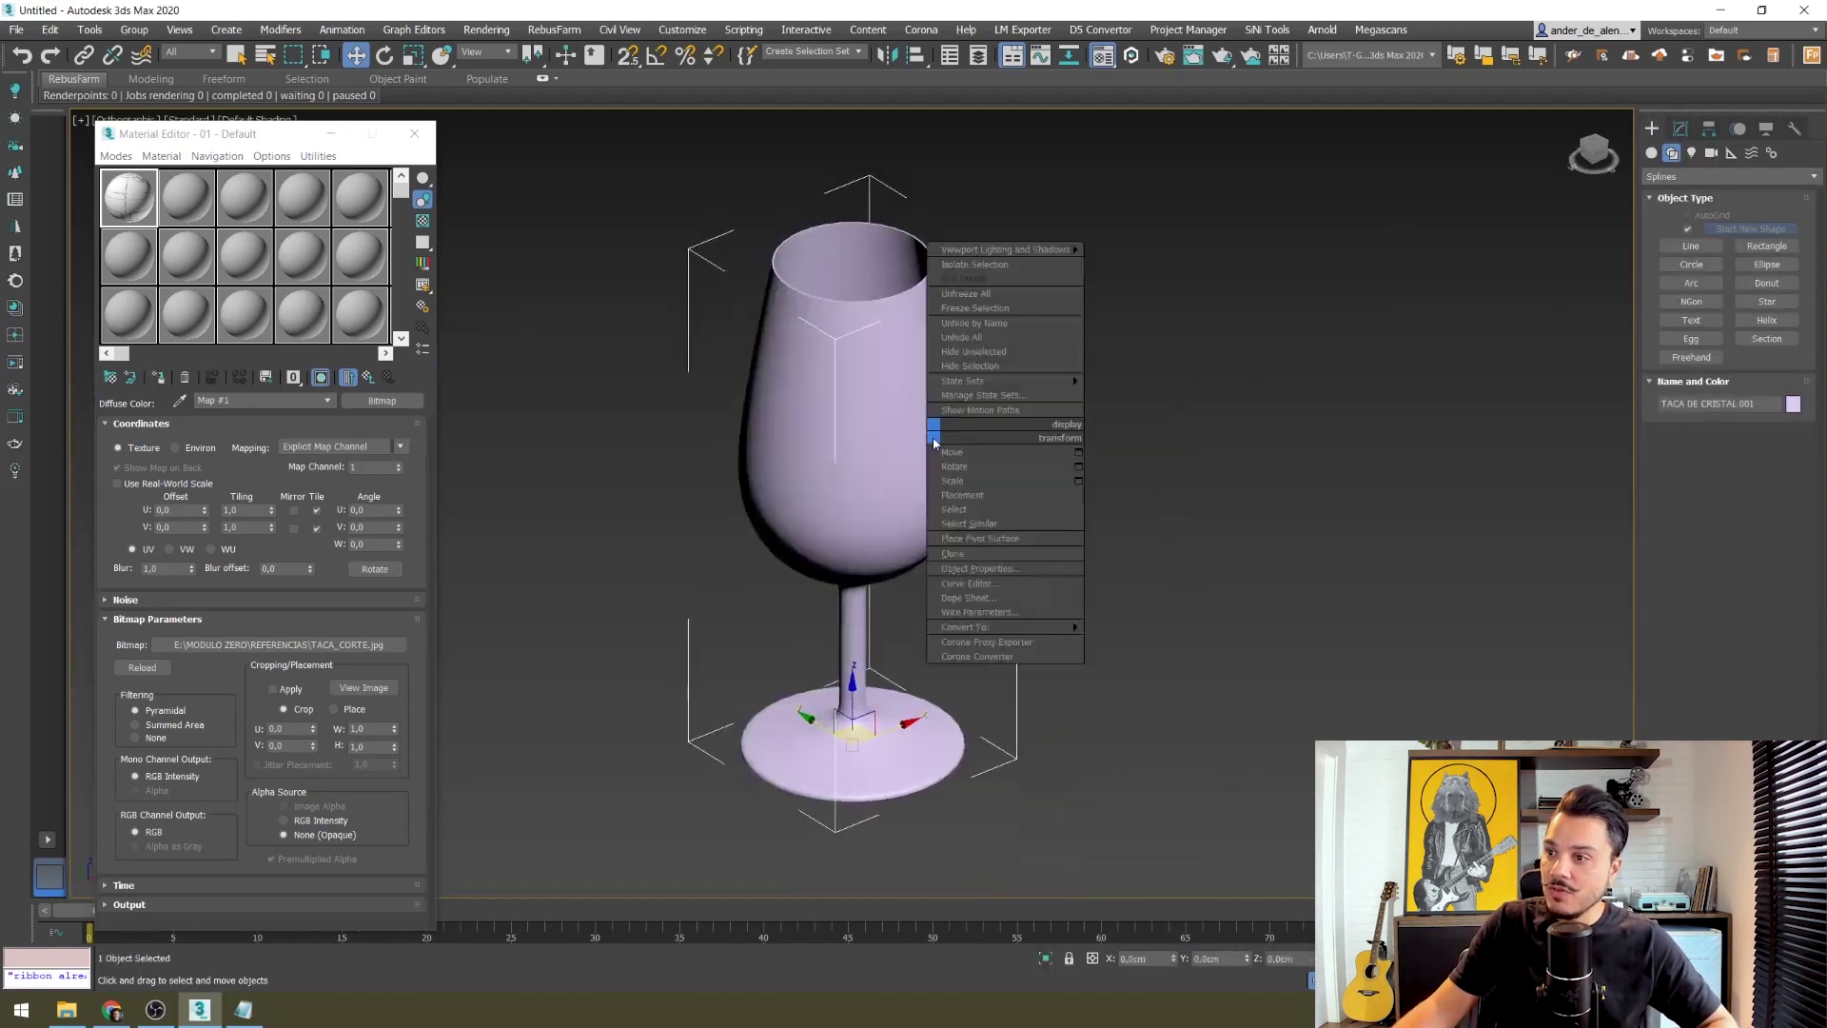
click(1146, 641)
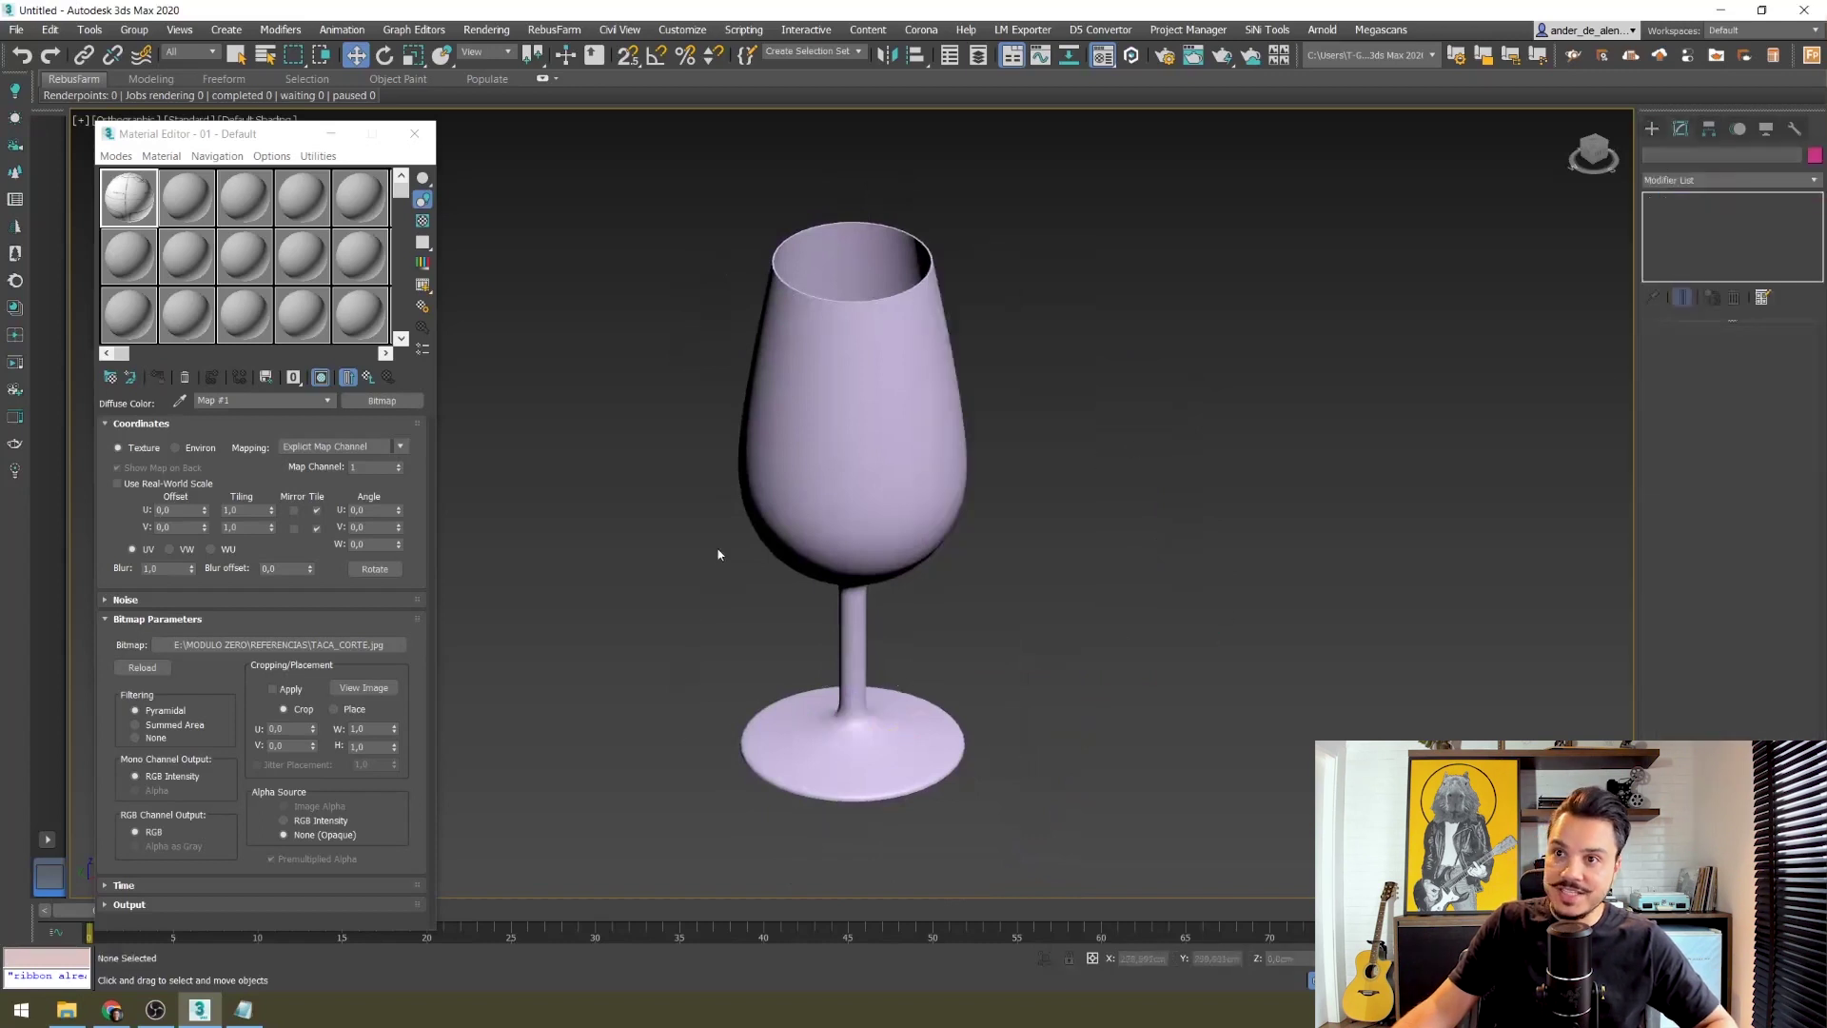
click(1171, 593)
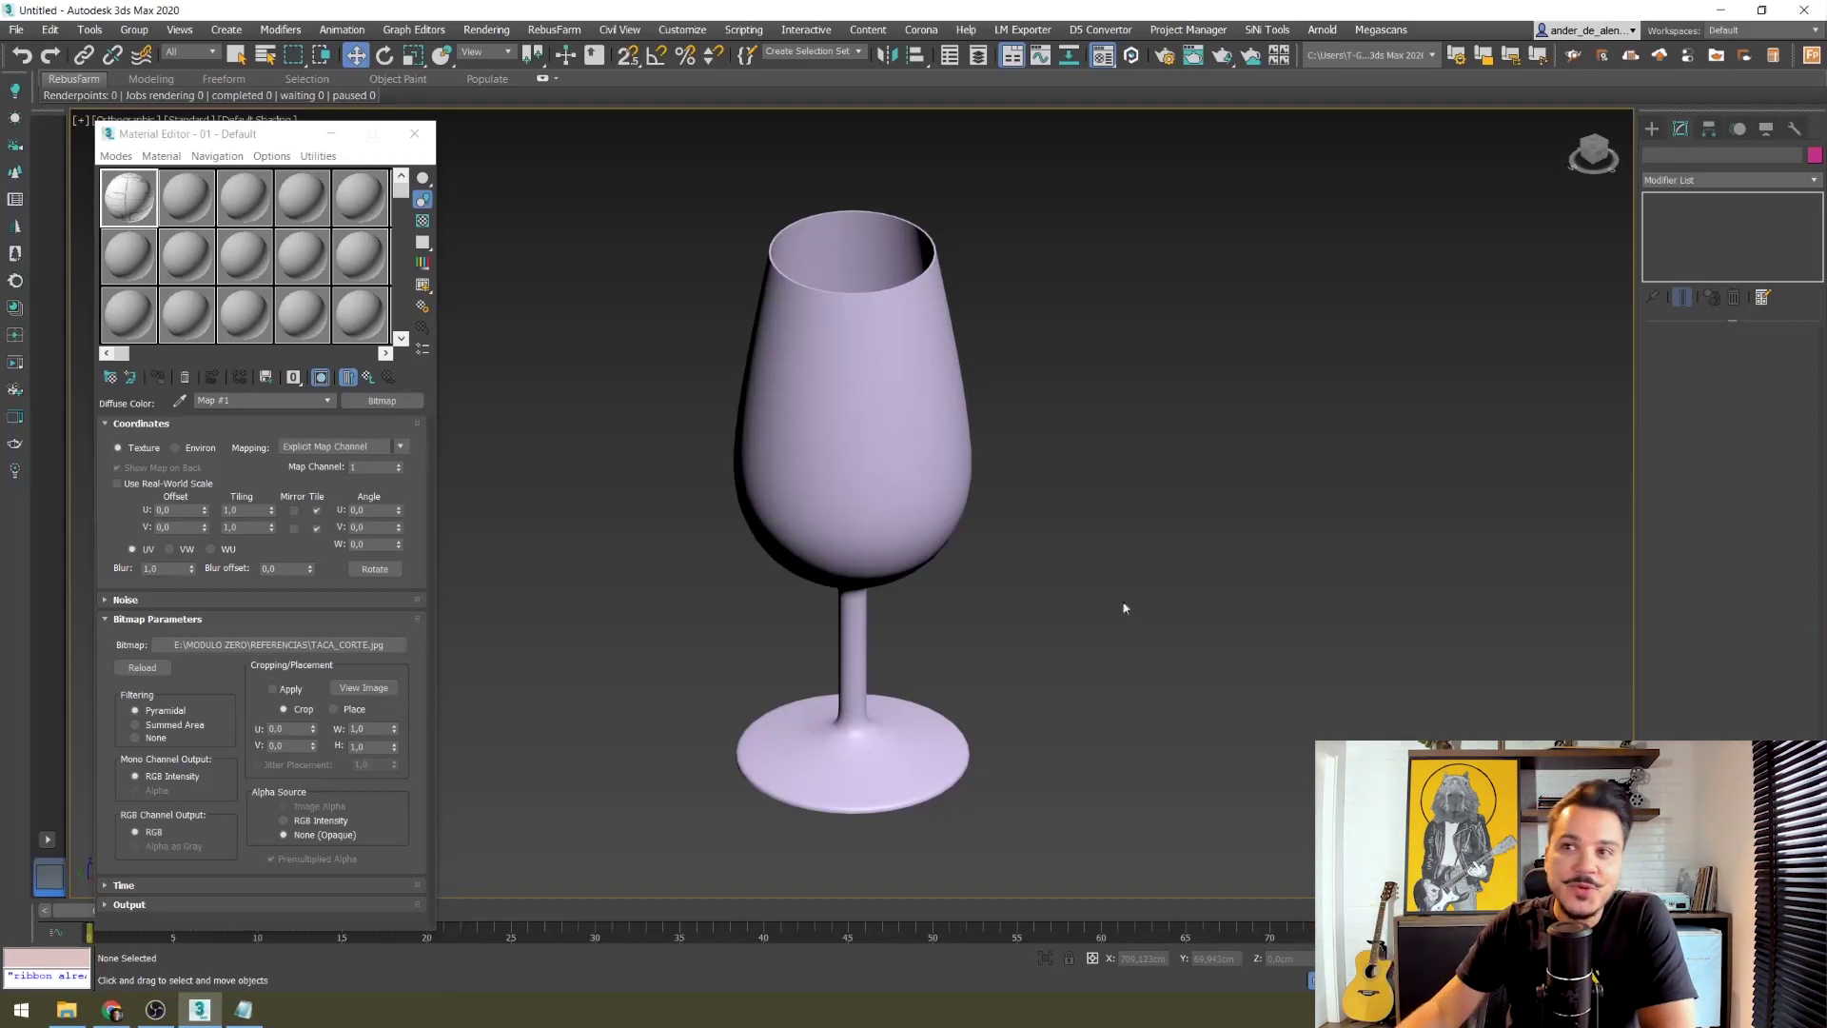
Step: Frame the whole wine glass in the Front view
click(936, 395)
click(1189, 593)
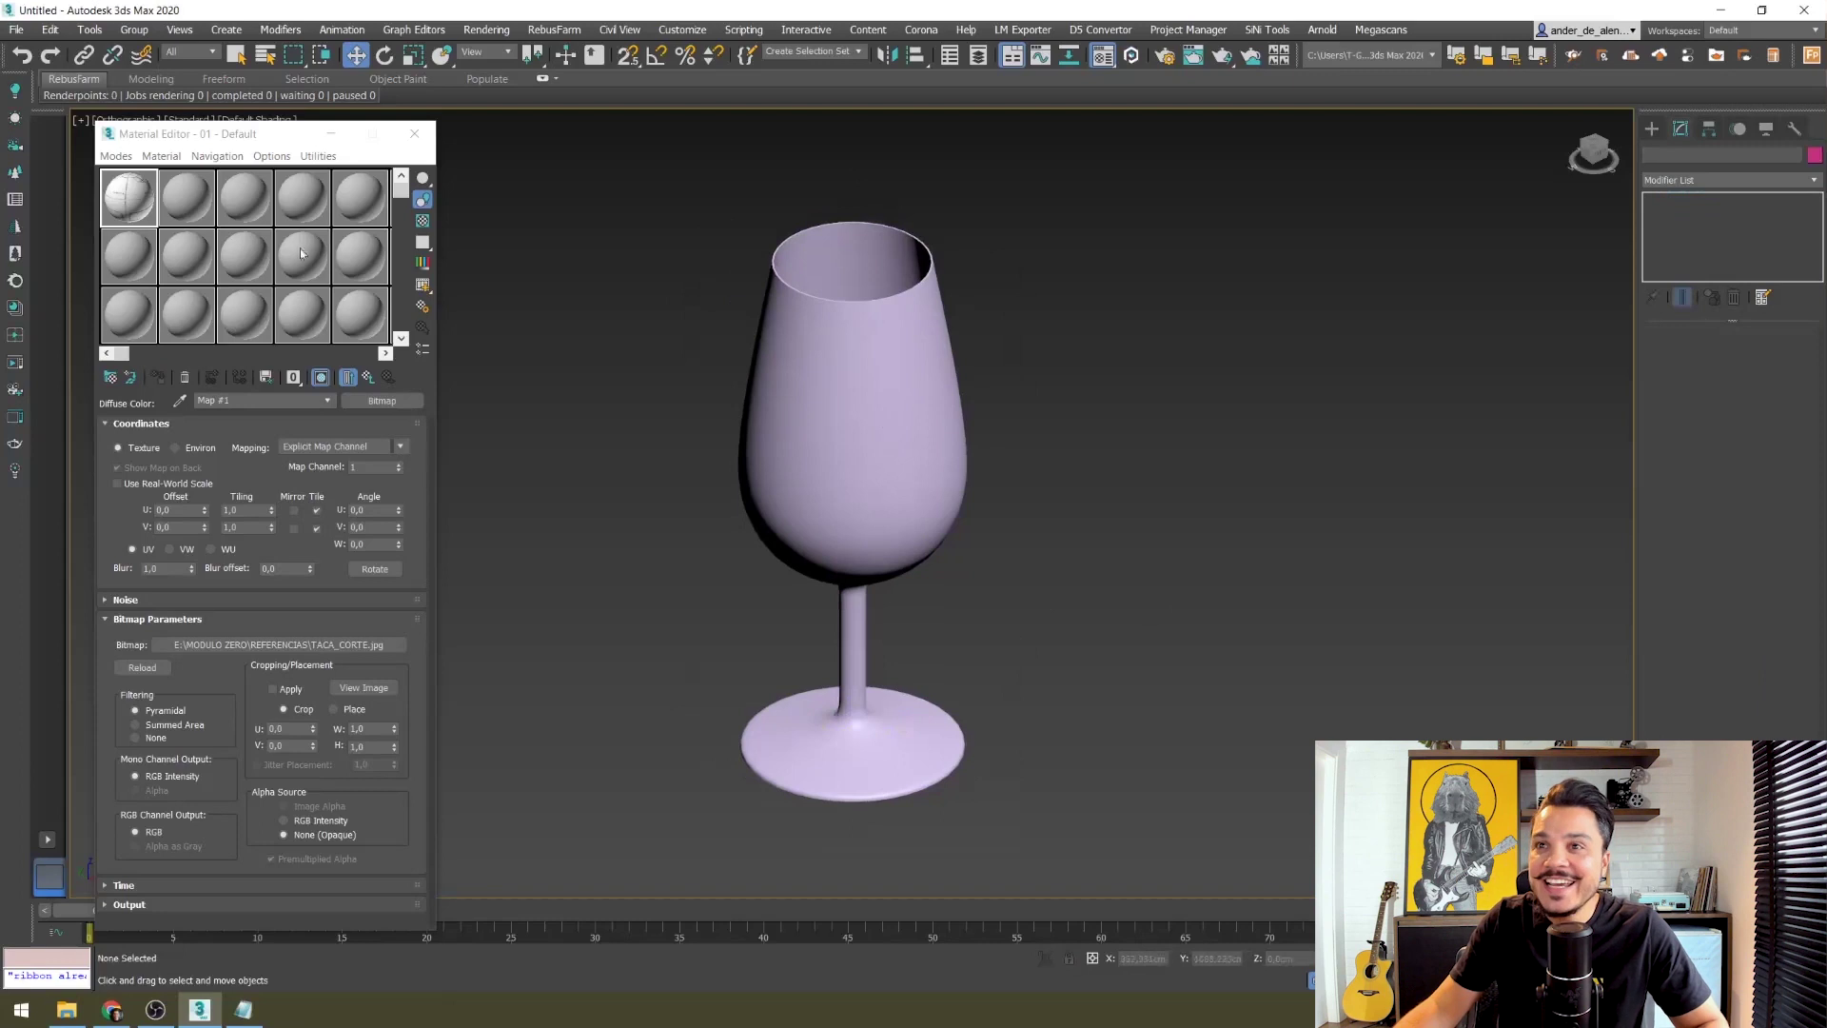
middle_drag(725, 407, 754, 425)
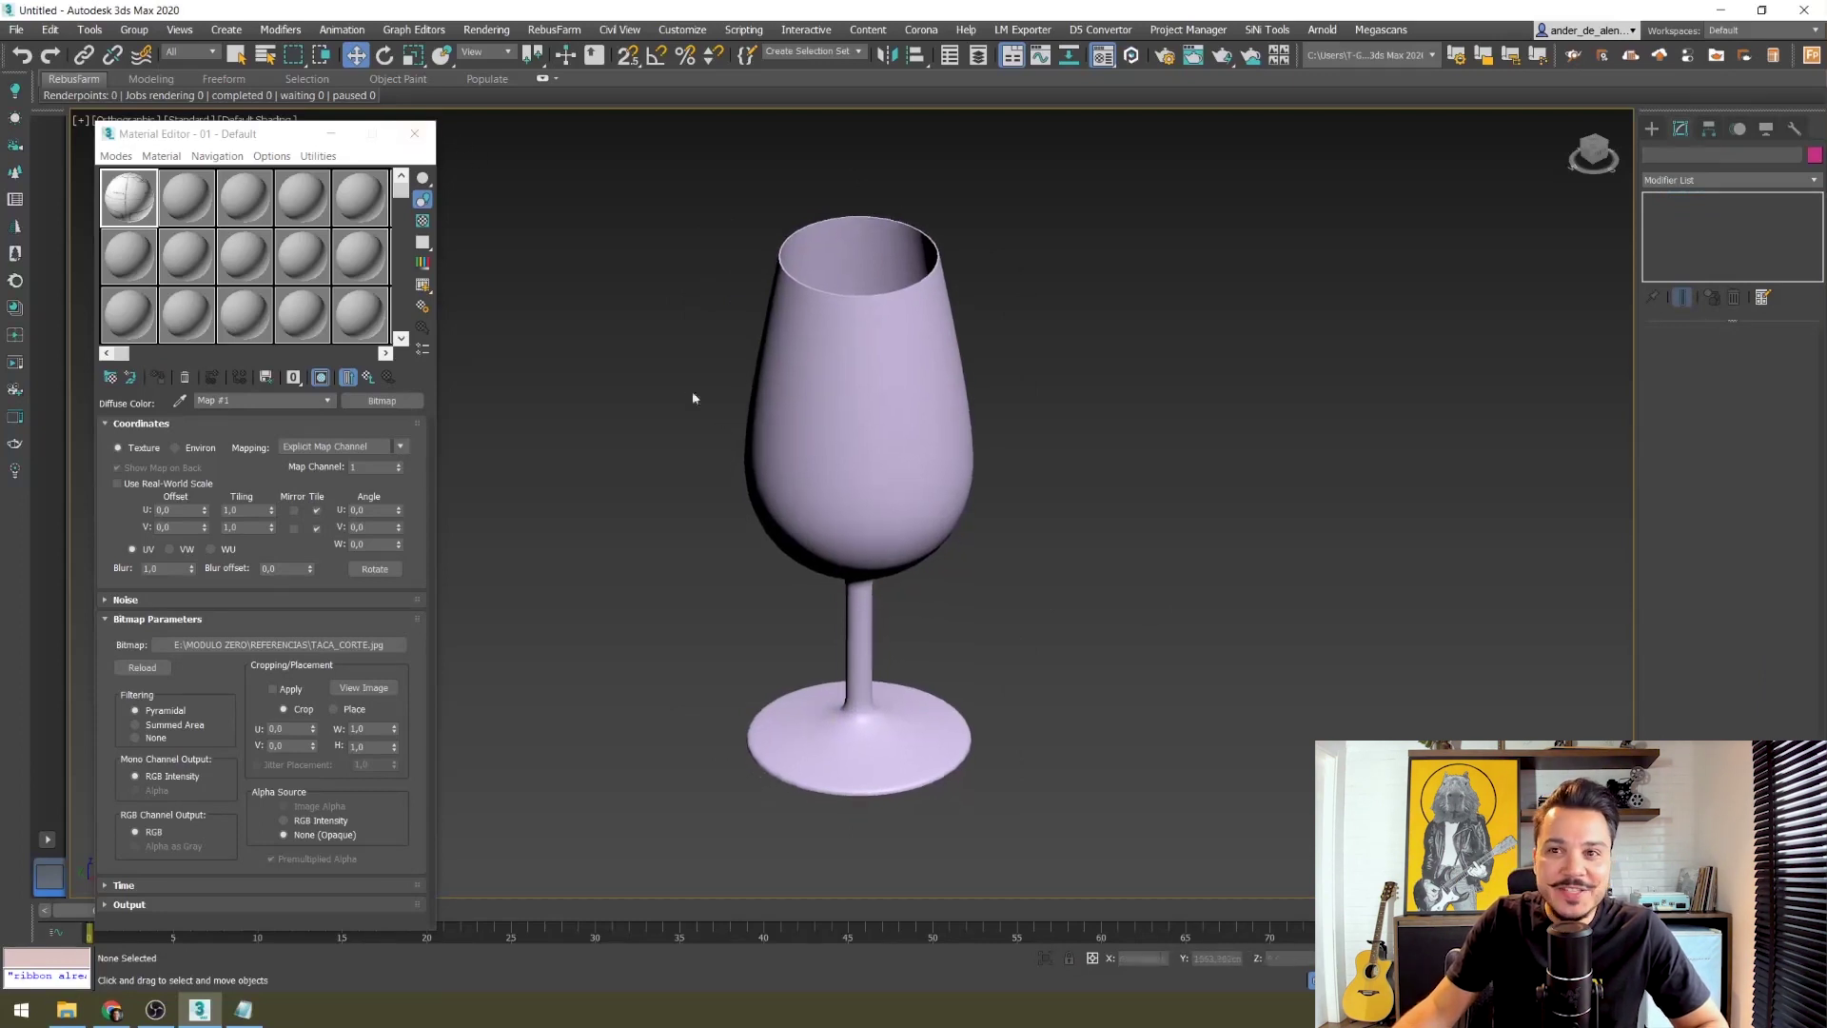
click(890, 563)
click(1247, 514)
key(f)
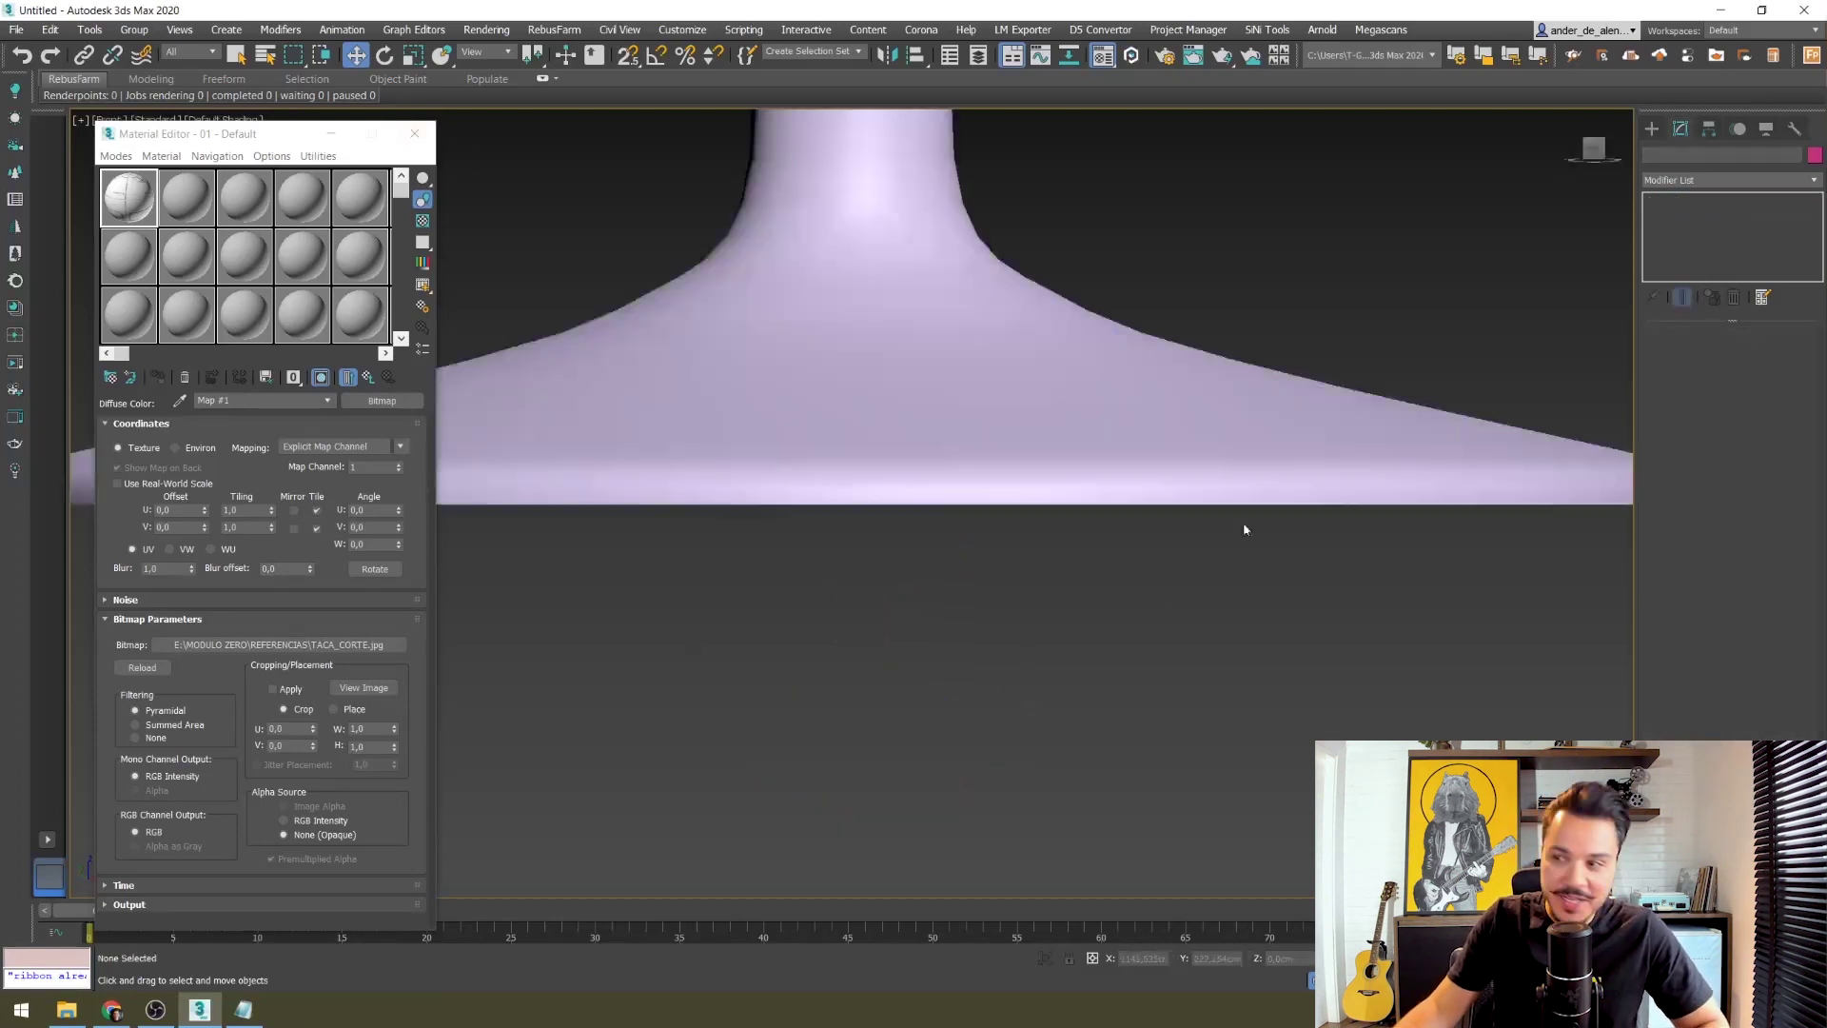
key(z)
Step: Shift the glass left, toggle wireframe with F3, show the grid, and clear space beside it
scroll(1026, 608, down, 2)
mouse_move(1046, 572)
middle_down()
mouse_move(1002, 603)
mouse_move(1018, 537)
middle_up()
key(F3)
key(F3)
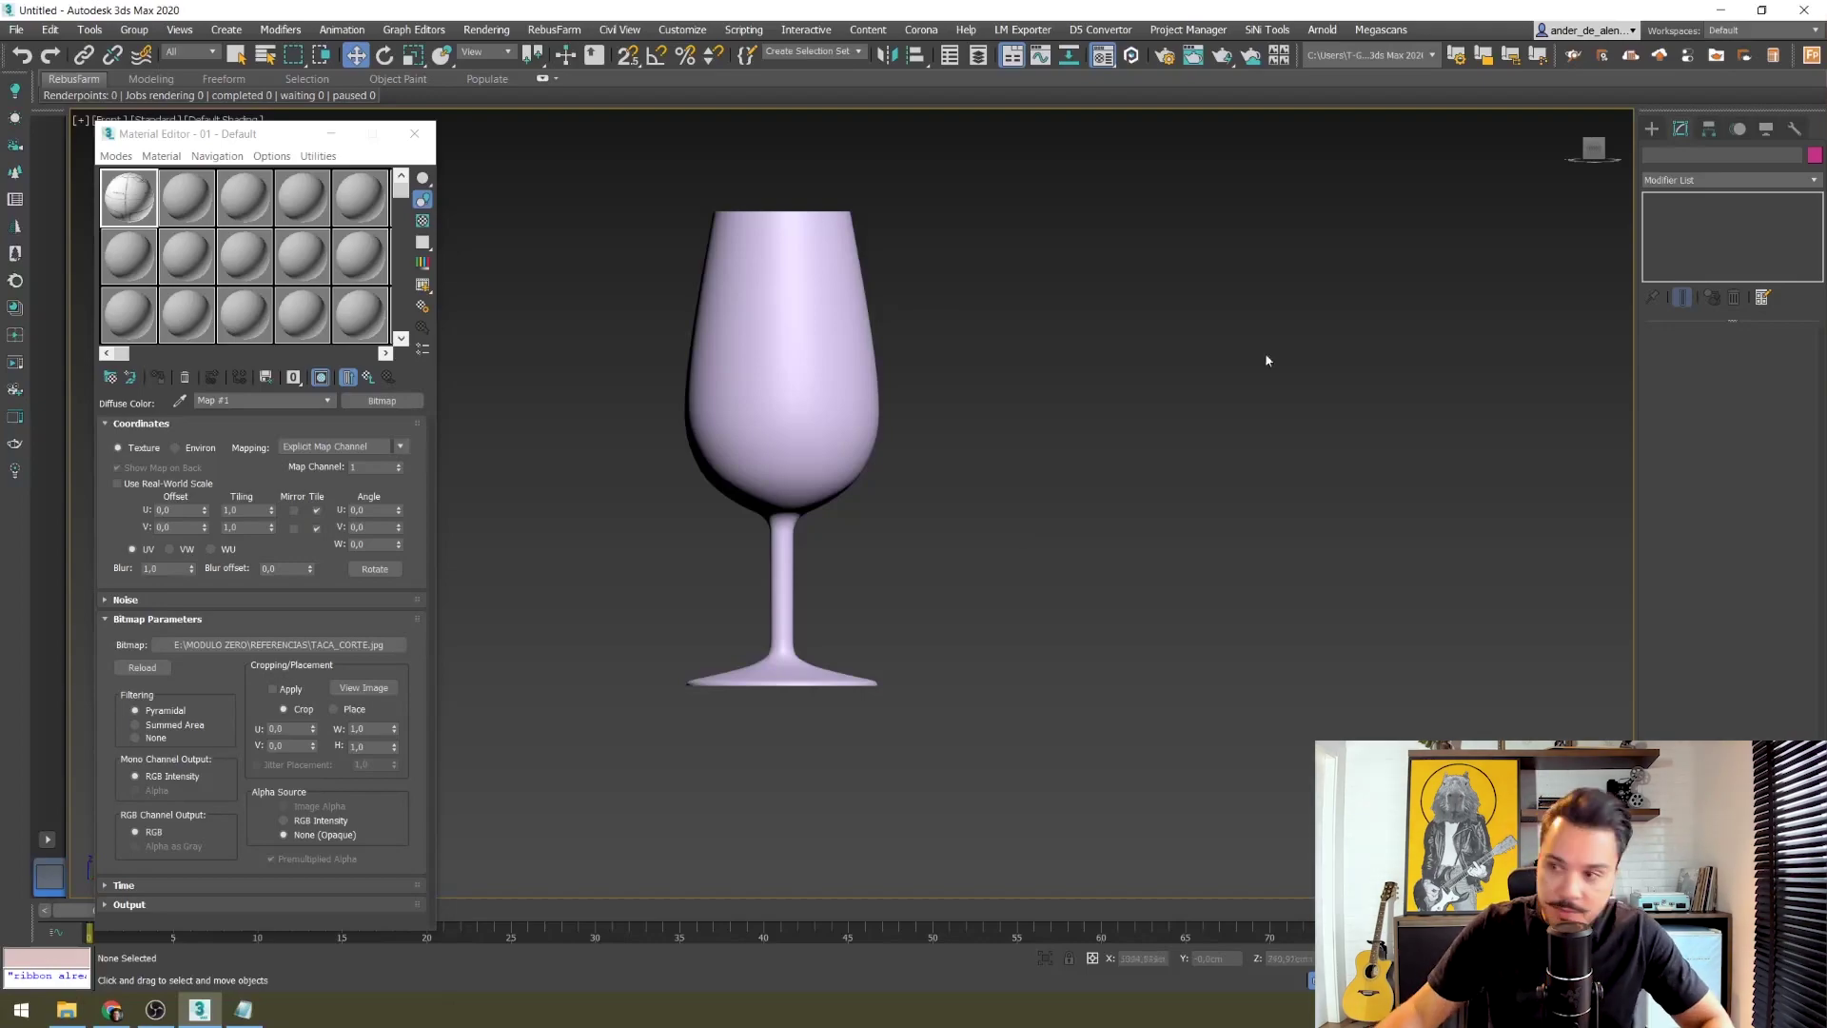
key(g)
mouse_move(1090, 600)
middle_down()
mouse_move(900, 651)
mouse_move(848, 635)
middle_up()
Step: Draw the plate's half-profile as a Line: centre, bottom, foot ring, outer rim, upper surface
click(1651, 129)
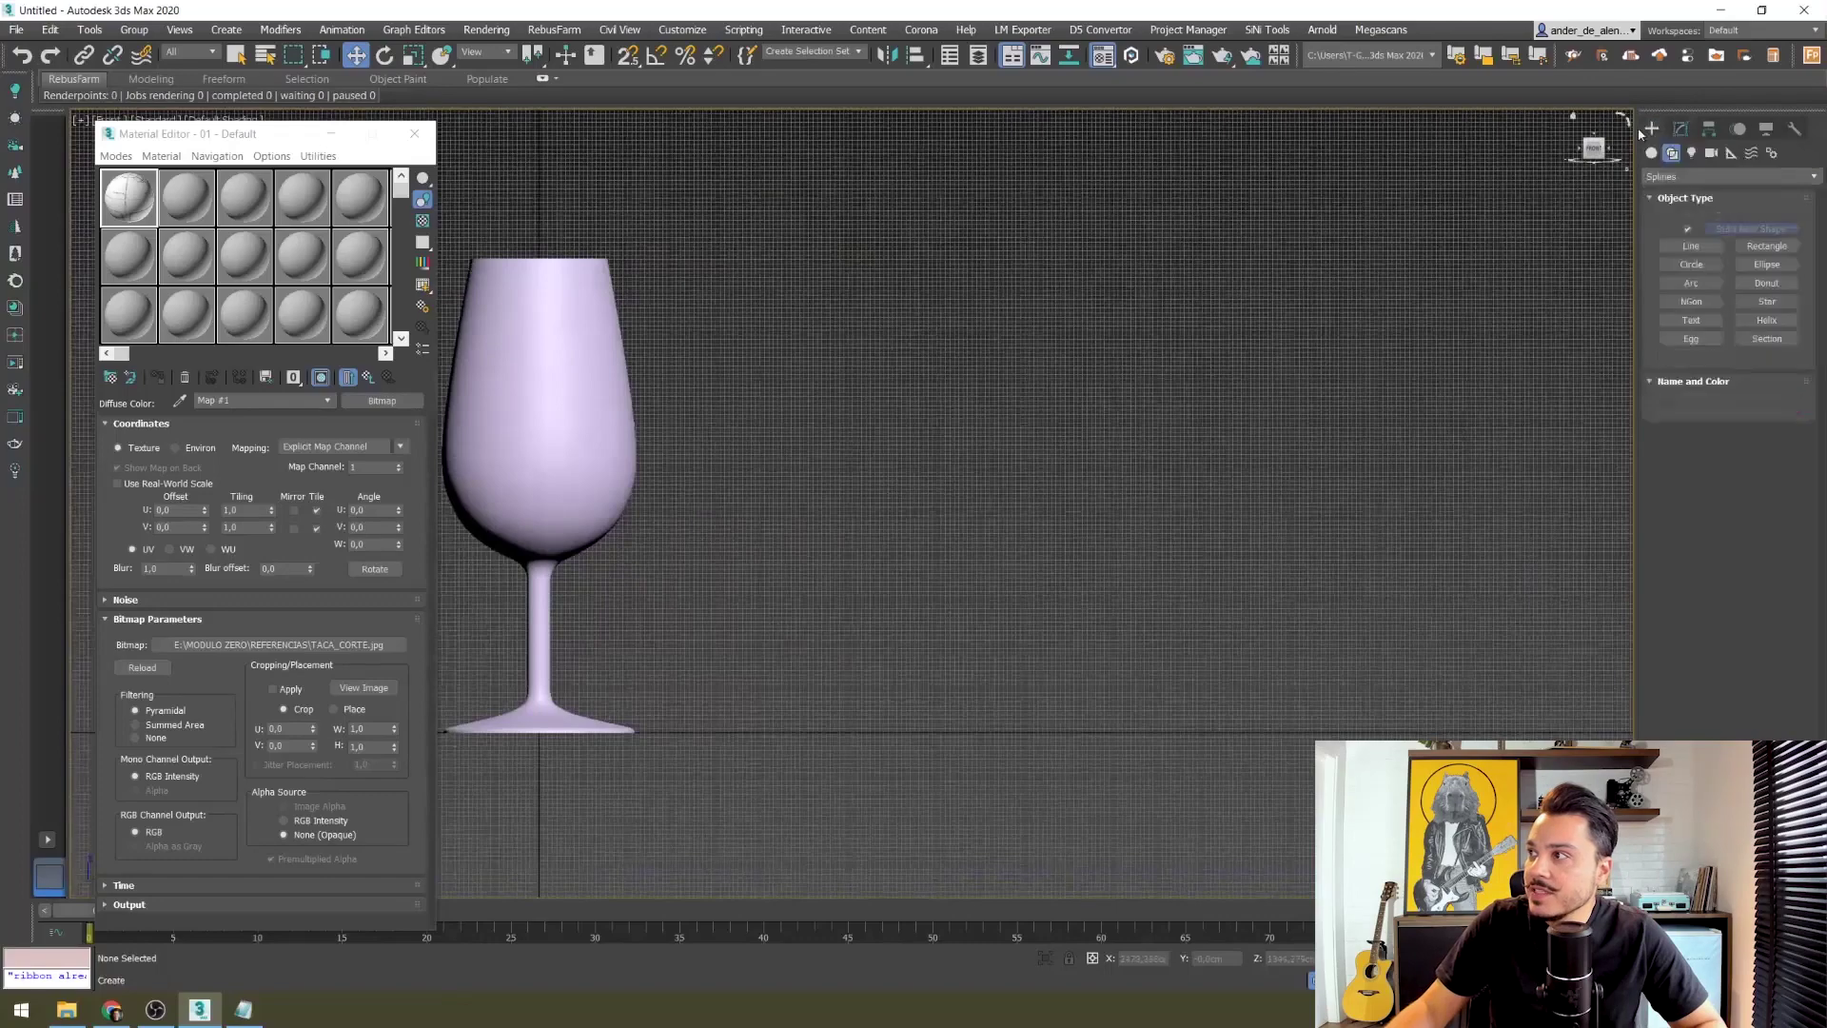
click(1680, 246)
middle_drag(1031, 692, 860, 639)
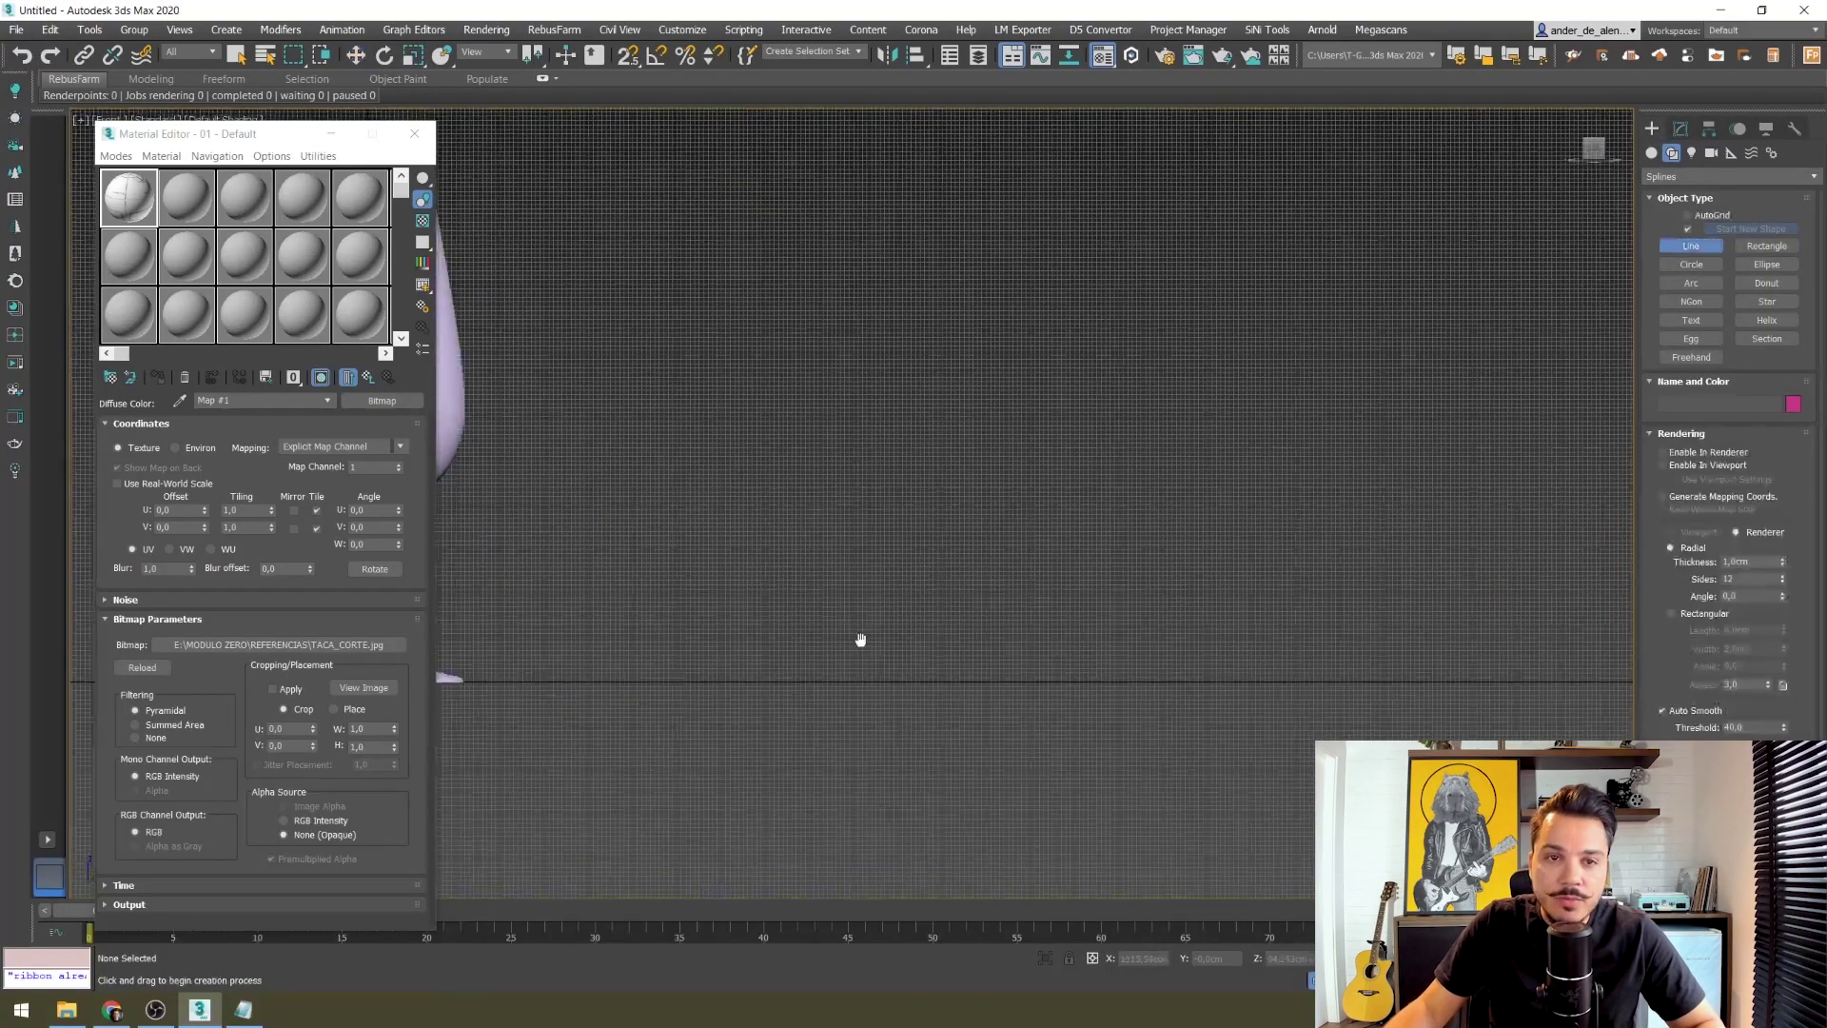
scroll(798, 678, up, 5)
click(818, 680)
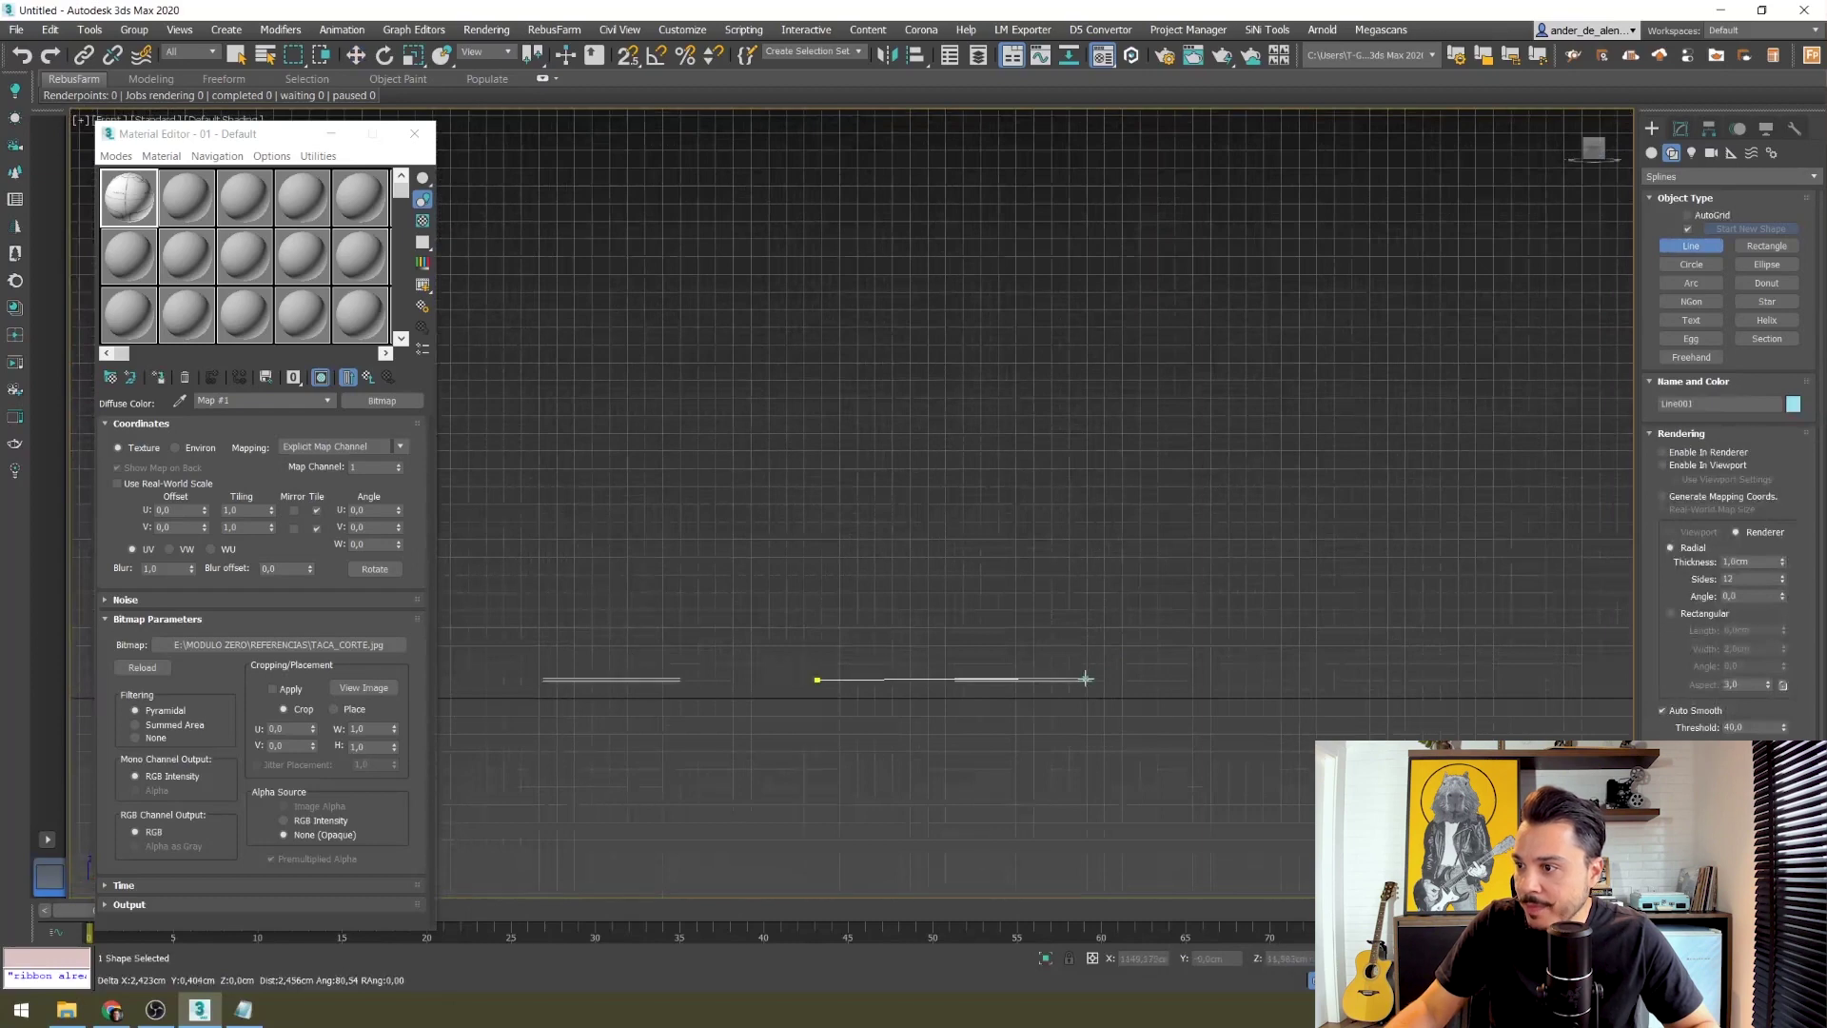
click(1175, 696)
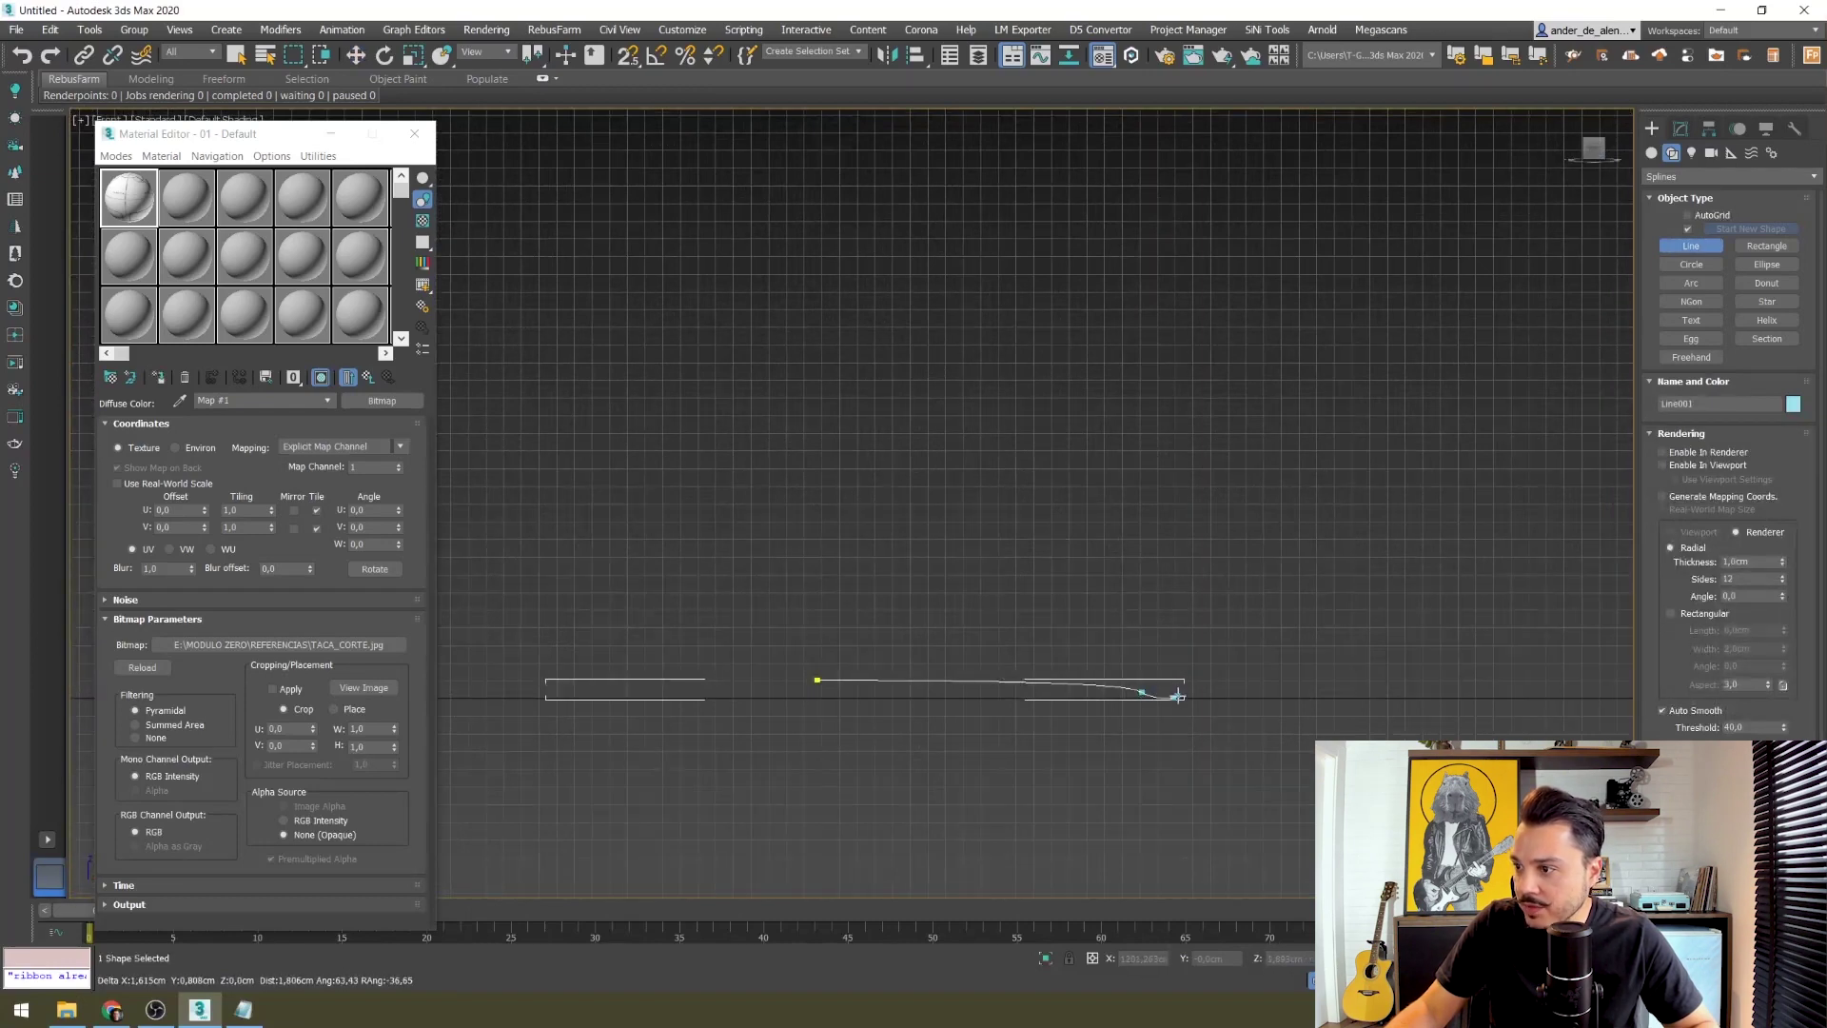
click(1224, 682)
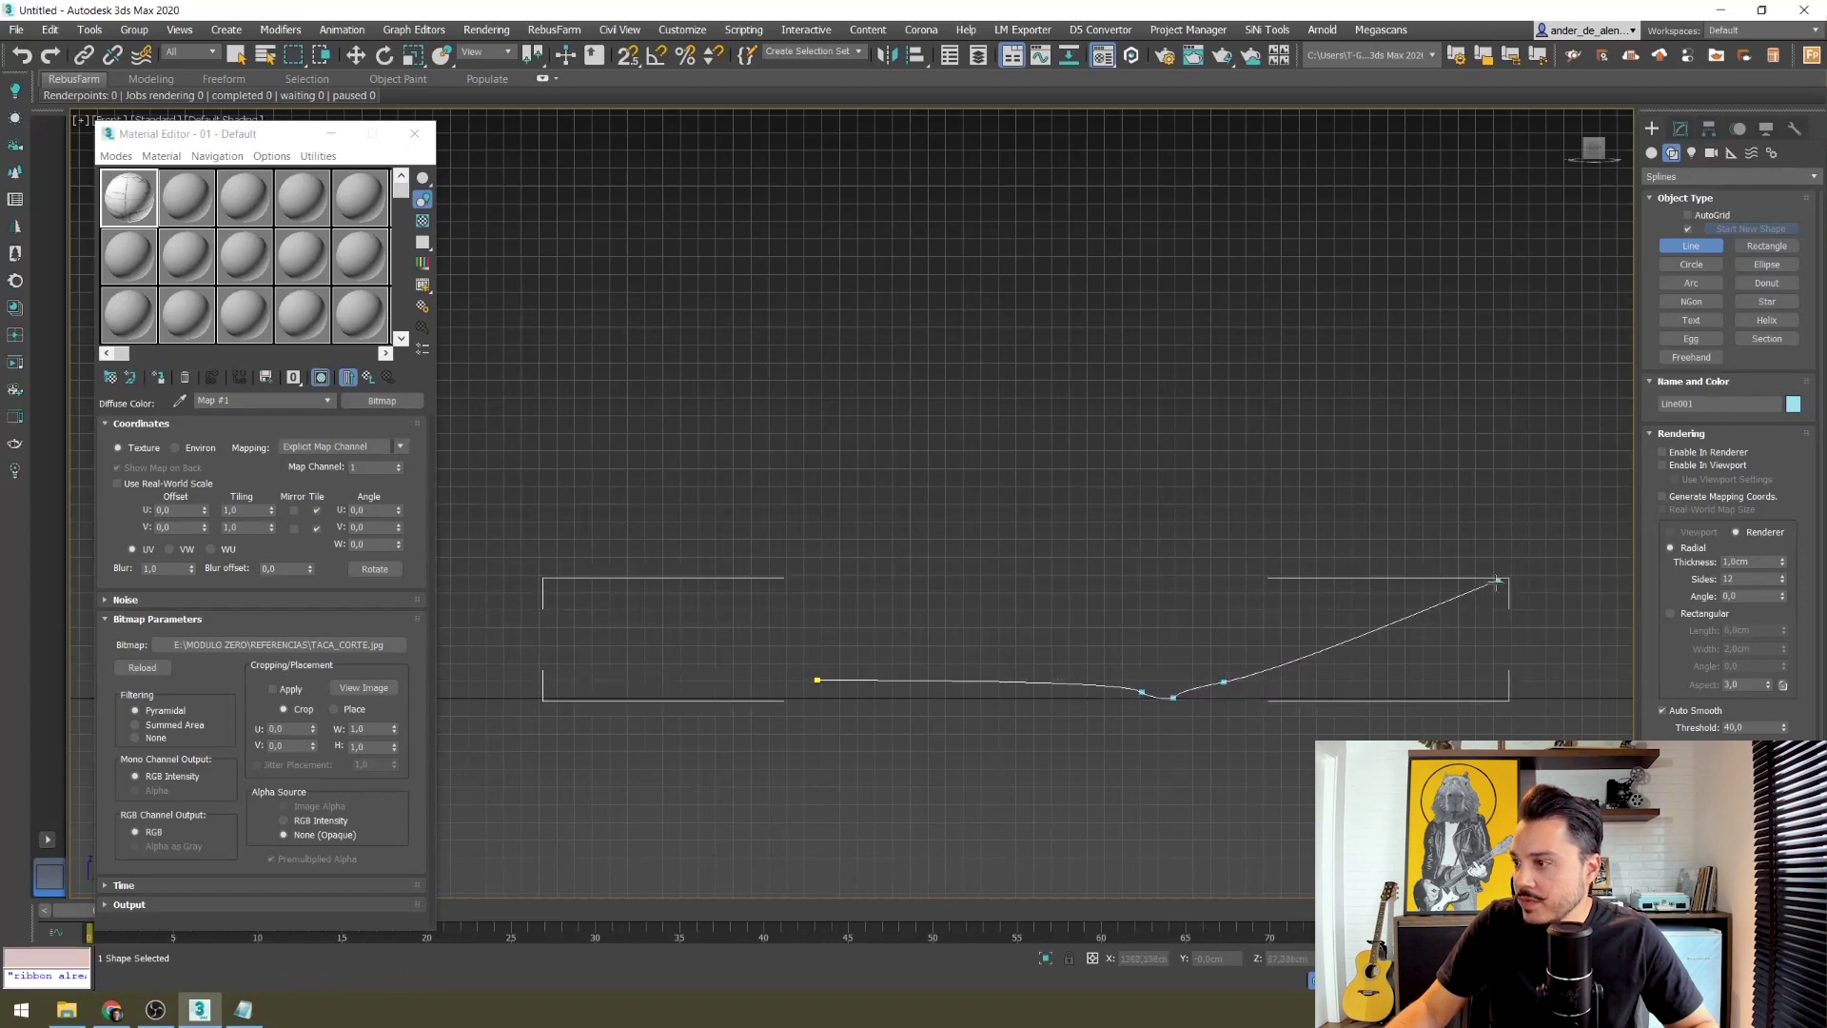
click(1526, 581)
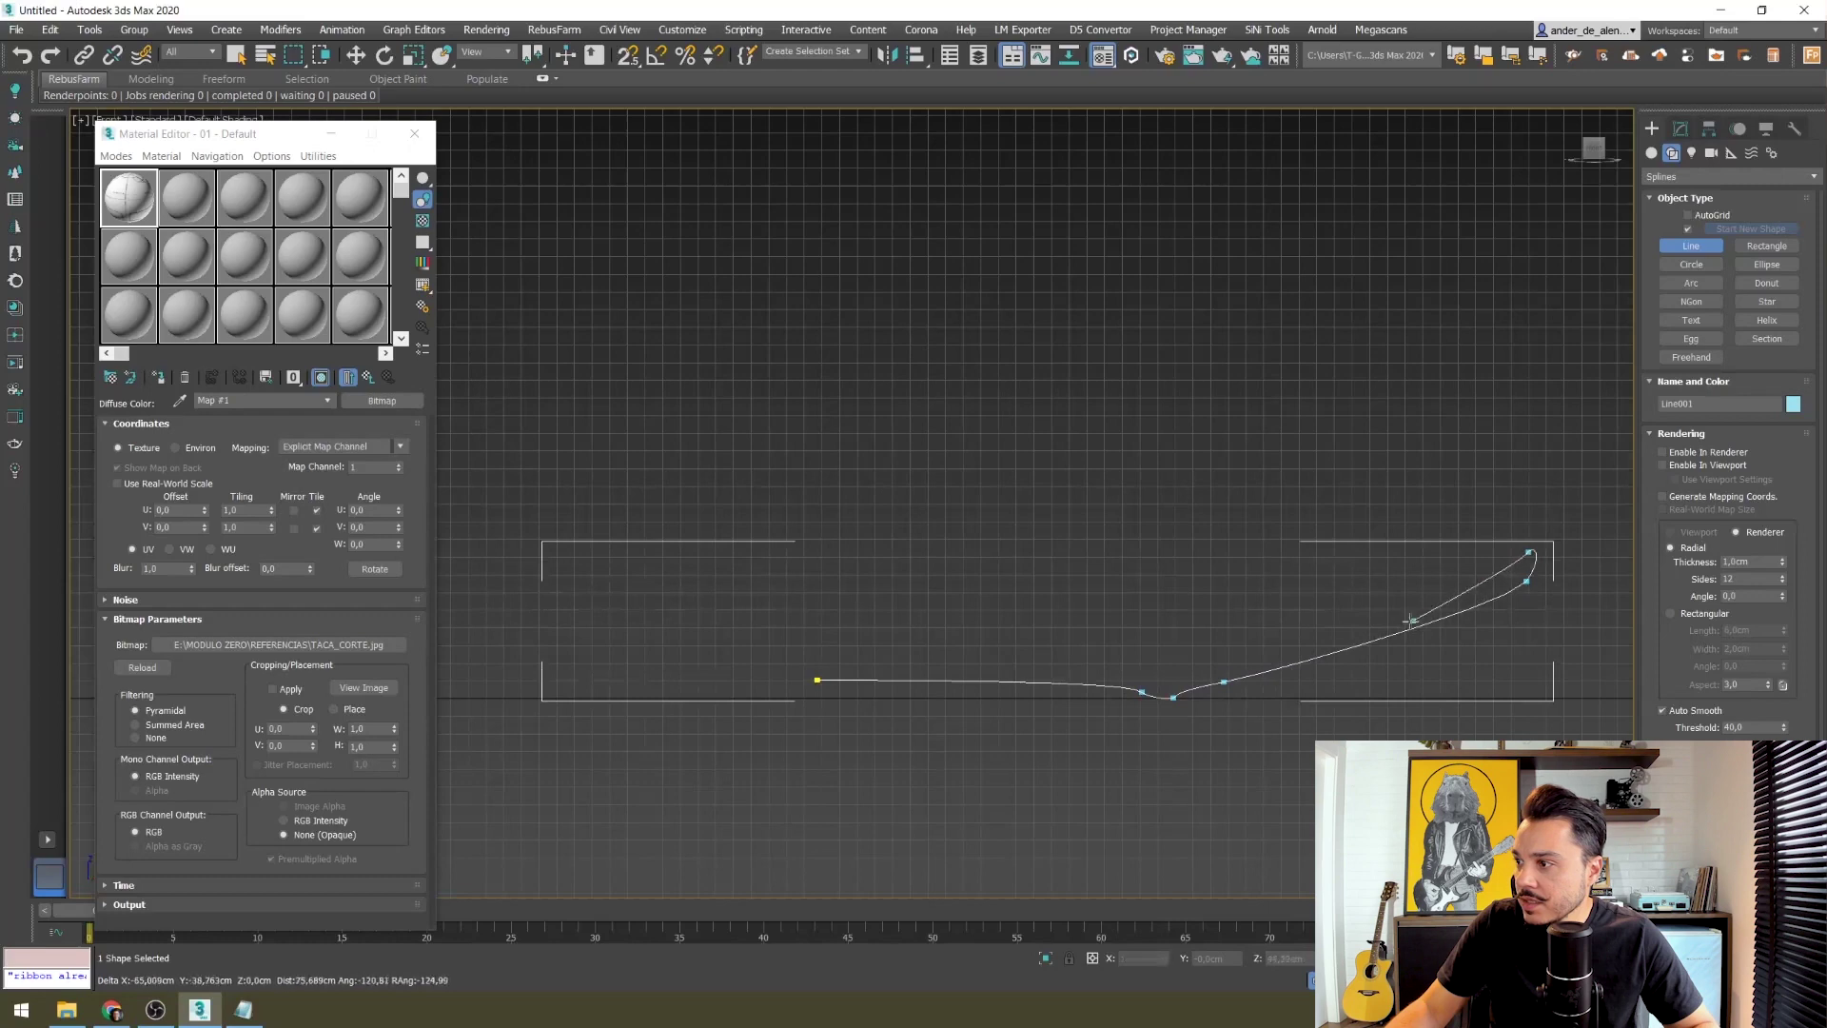
click(1191, 668)
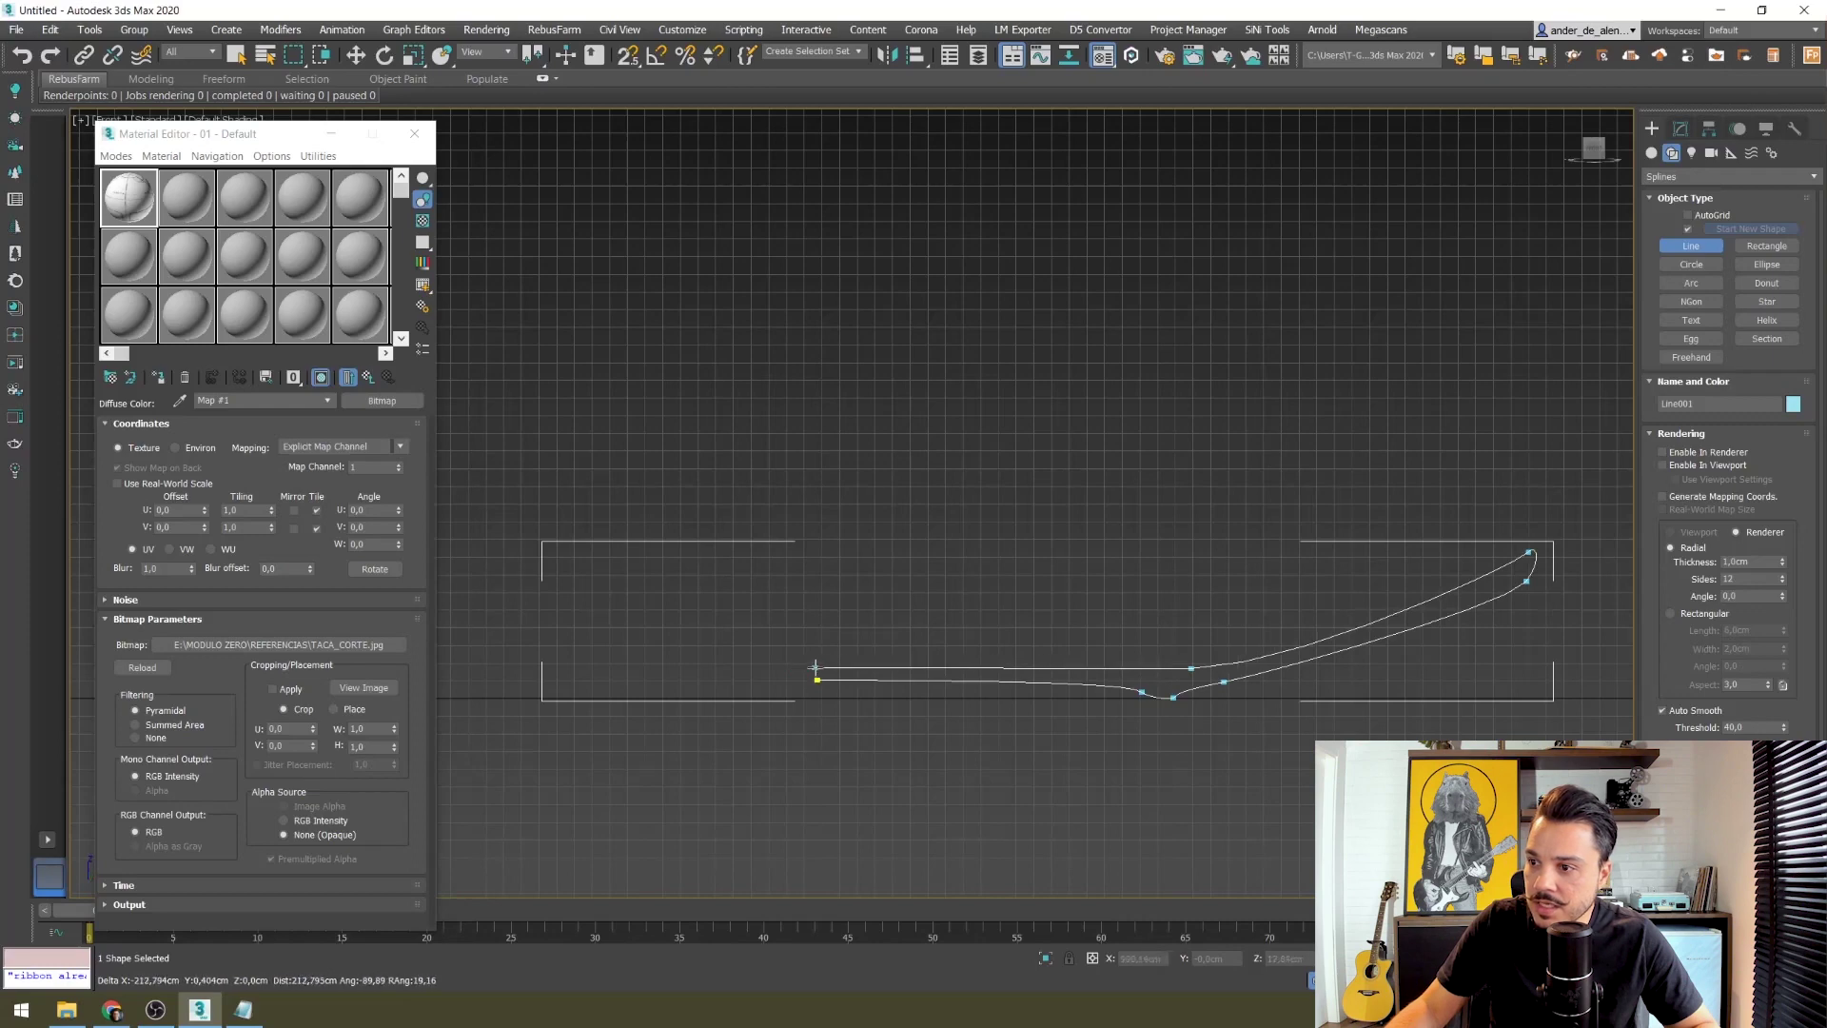
right_click(818, 668)
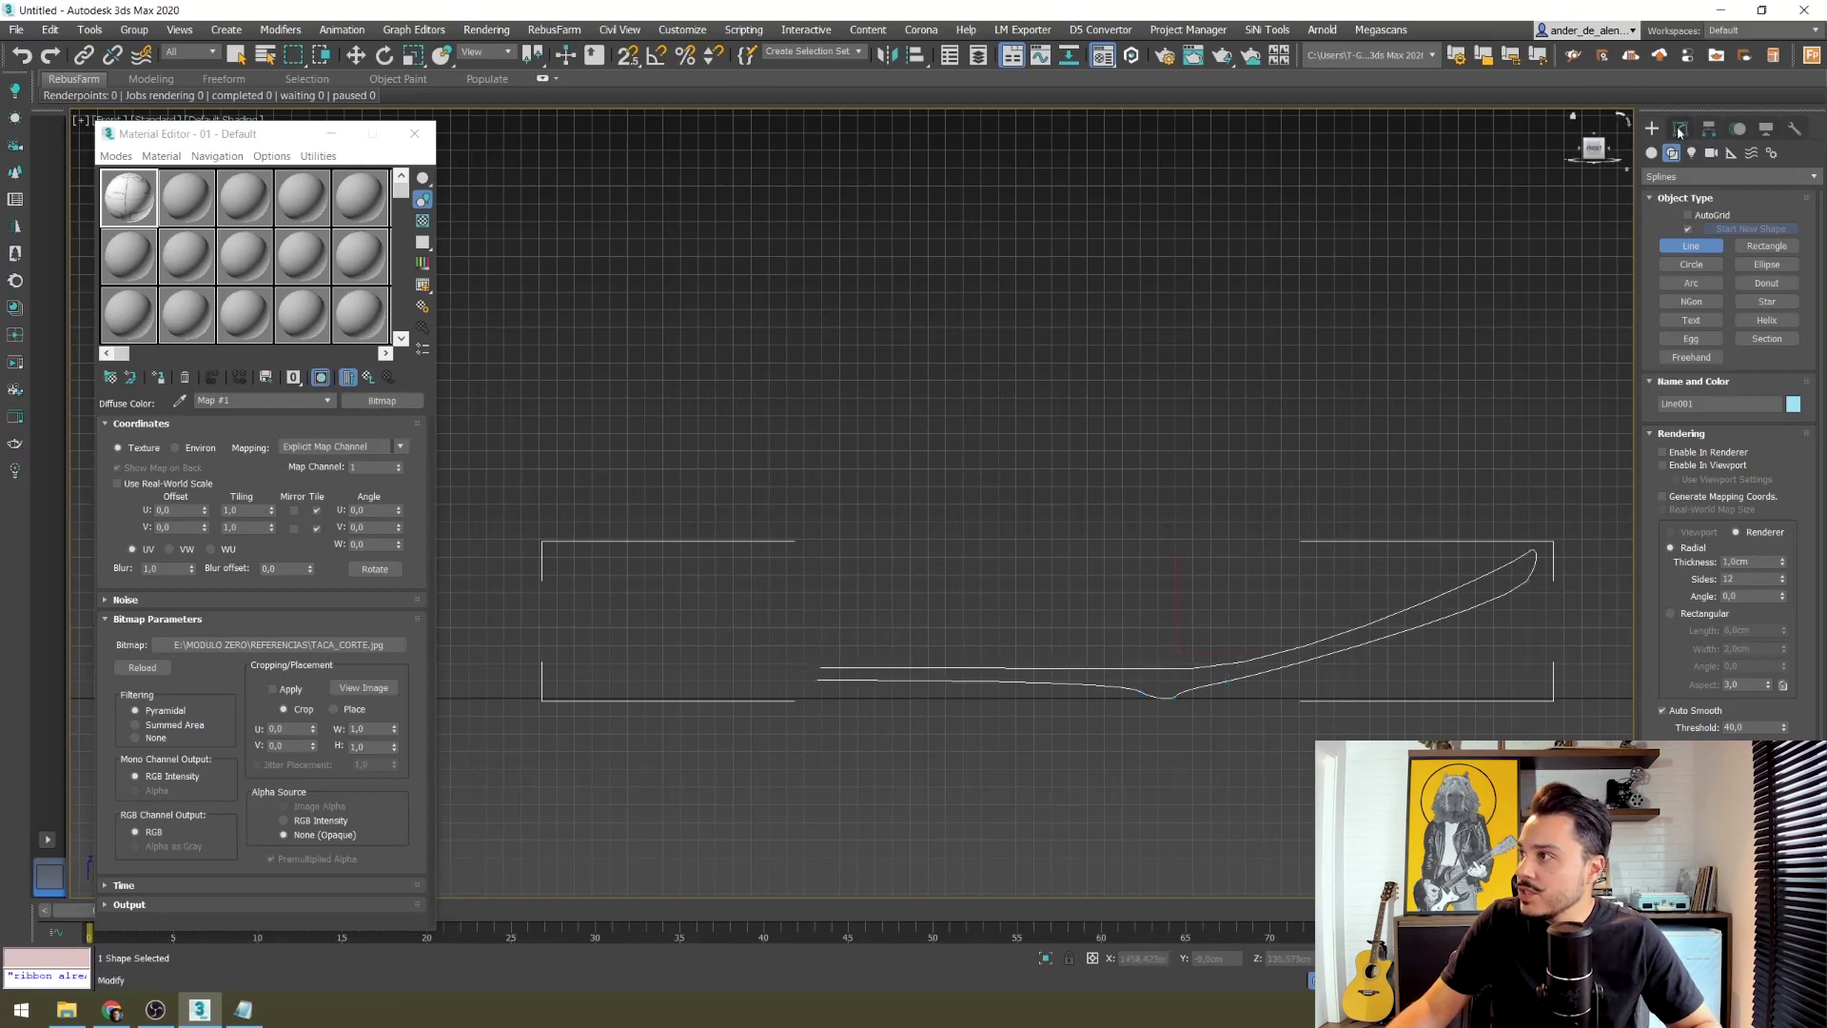
Step: With Affect Pivot Only and vertex snapping, move the profile's pivot to its left end vertex
click(1710, 131)
click(1729, 243)
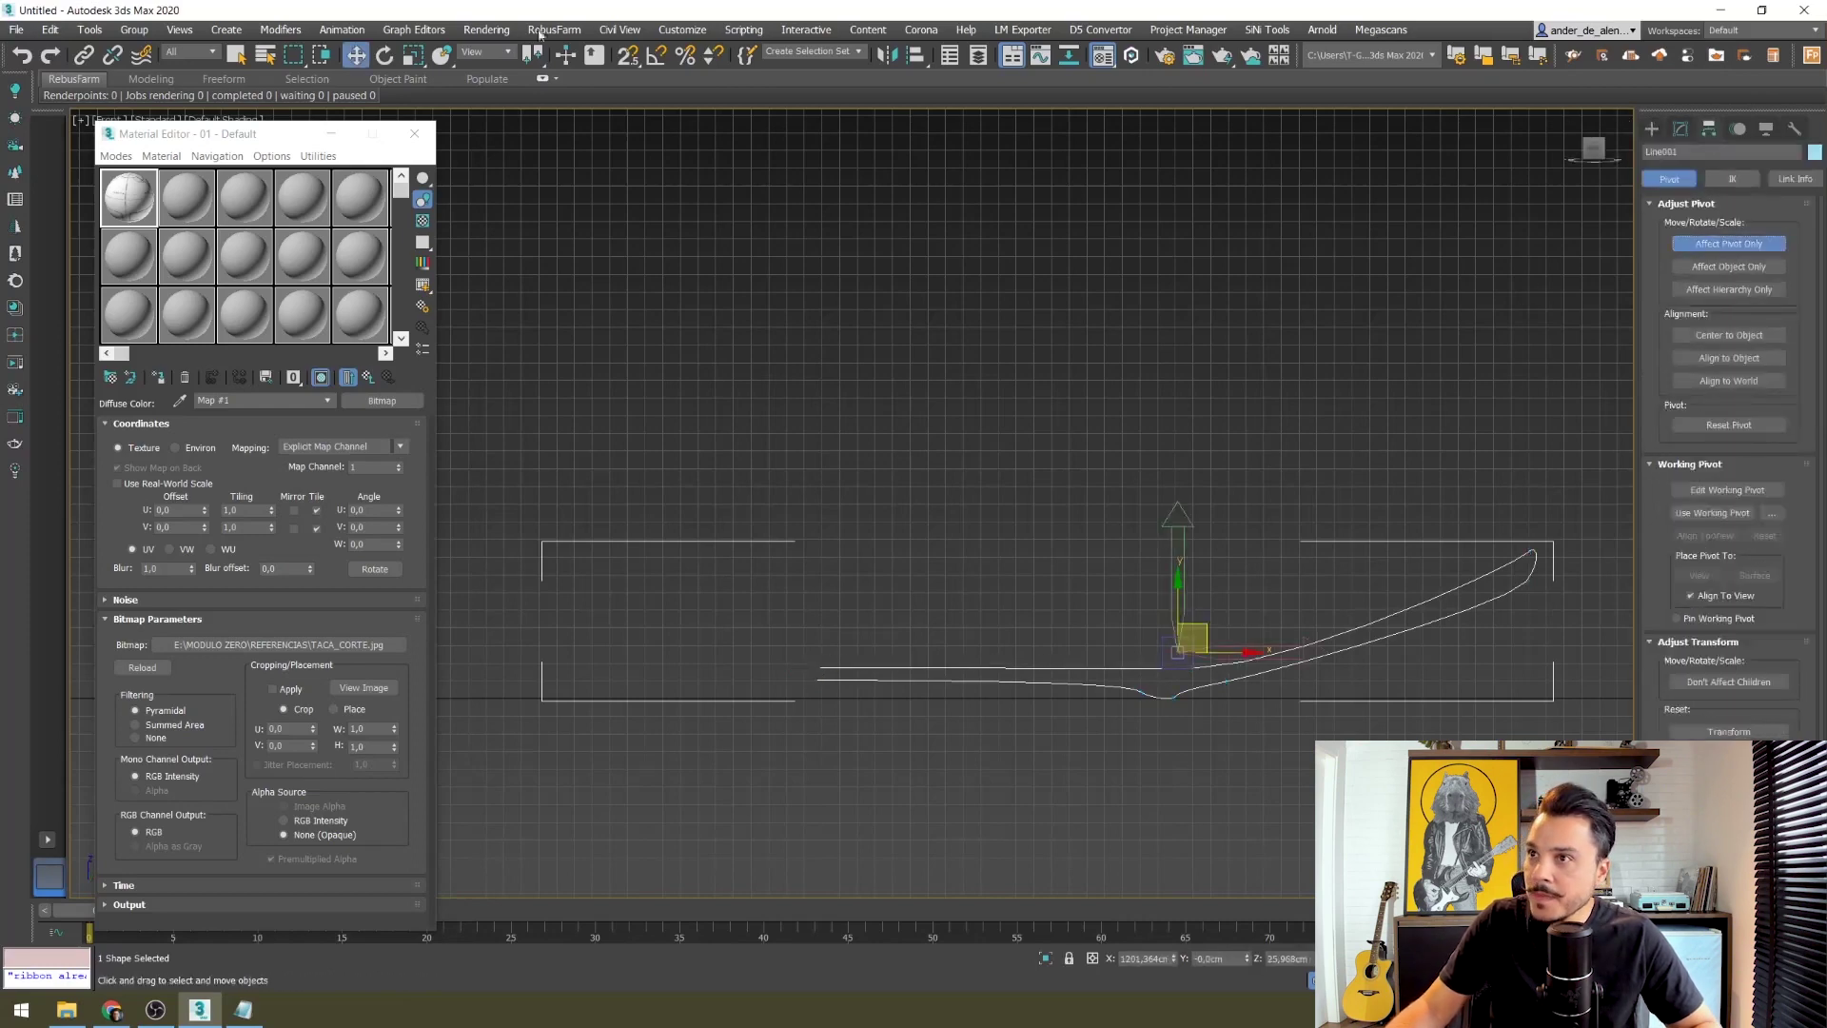
click(630, 59)
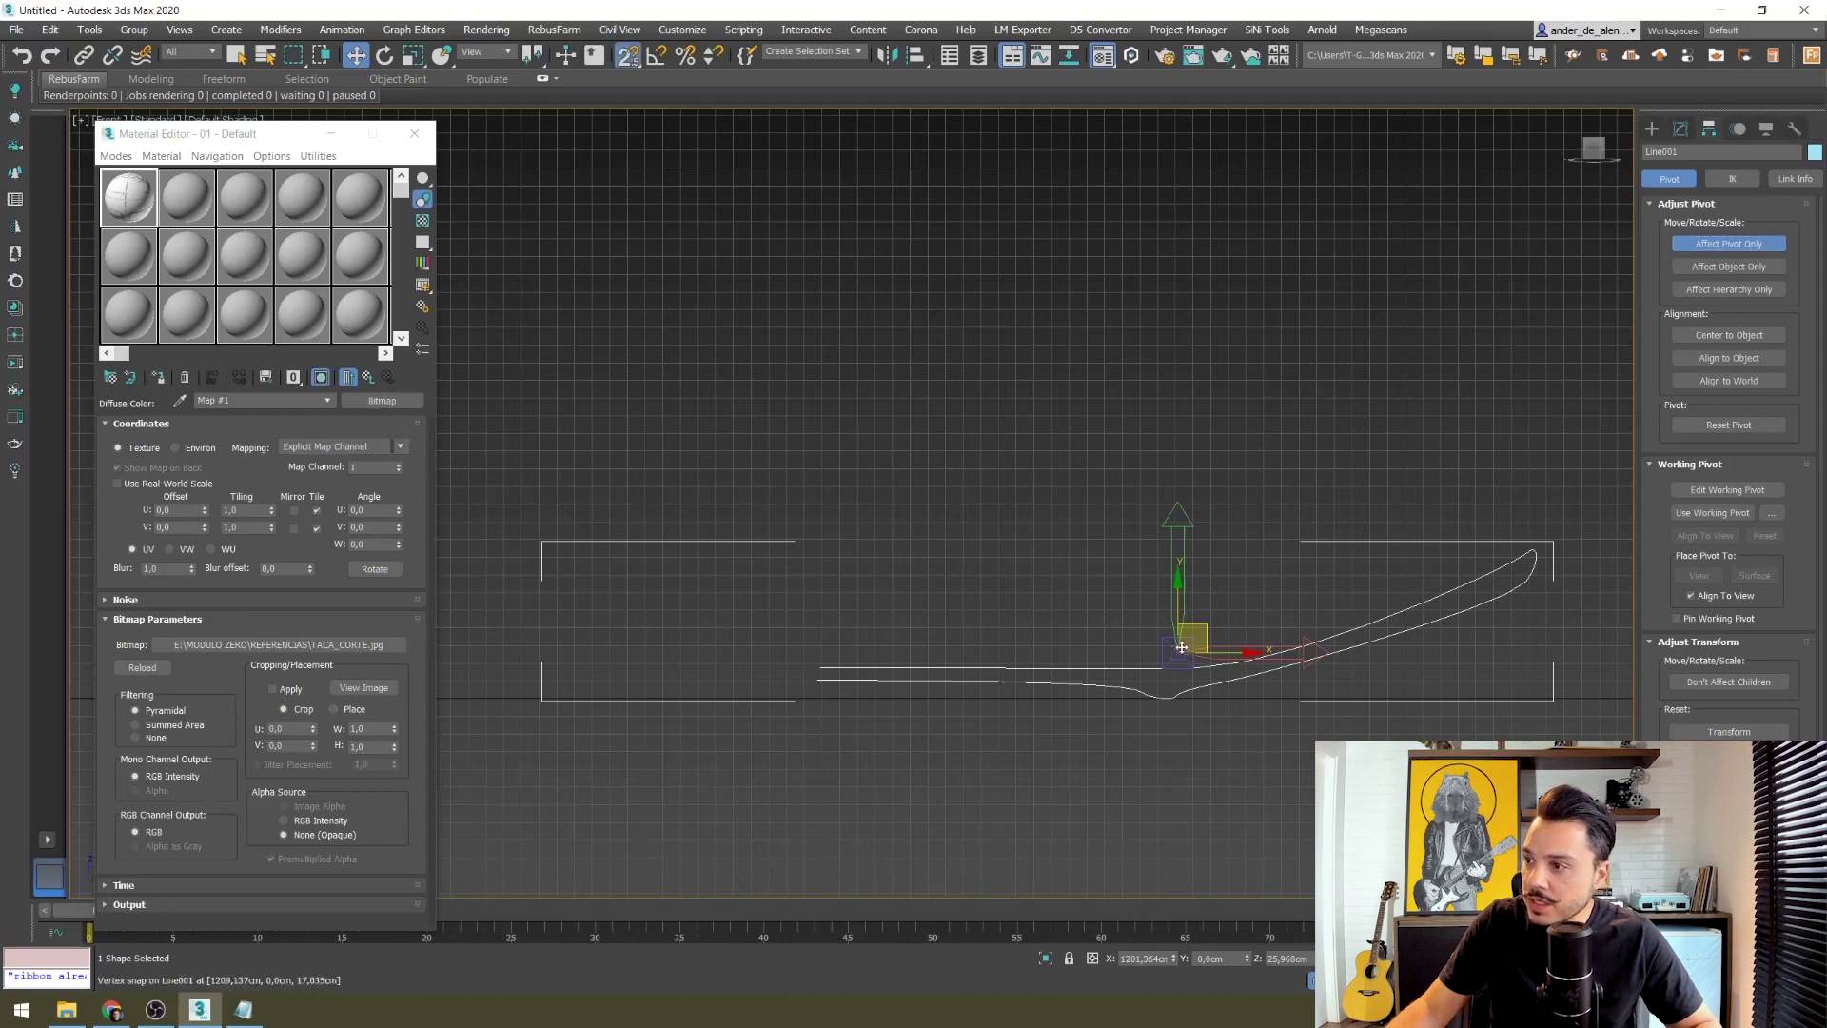
drag(1181, 648, 819, 678)
click(1701, 246)
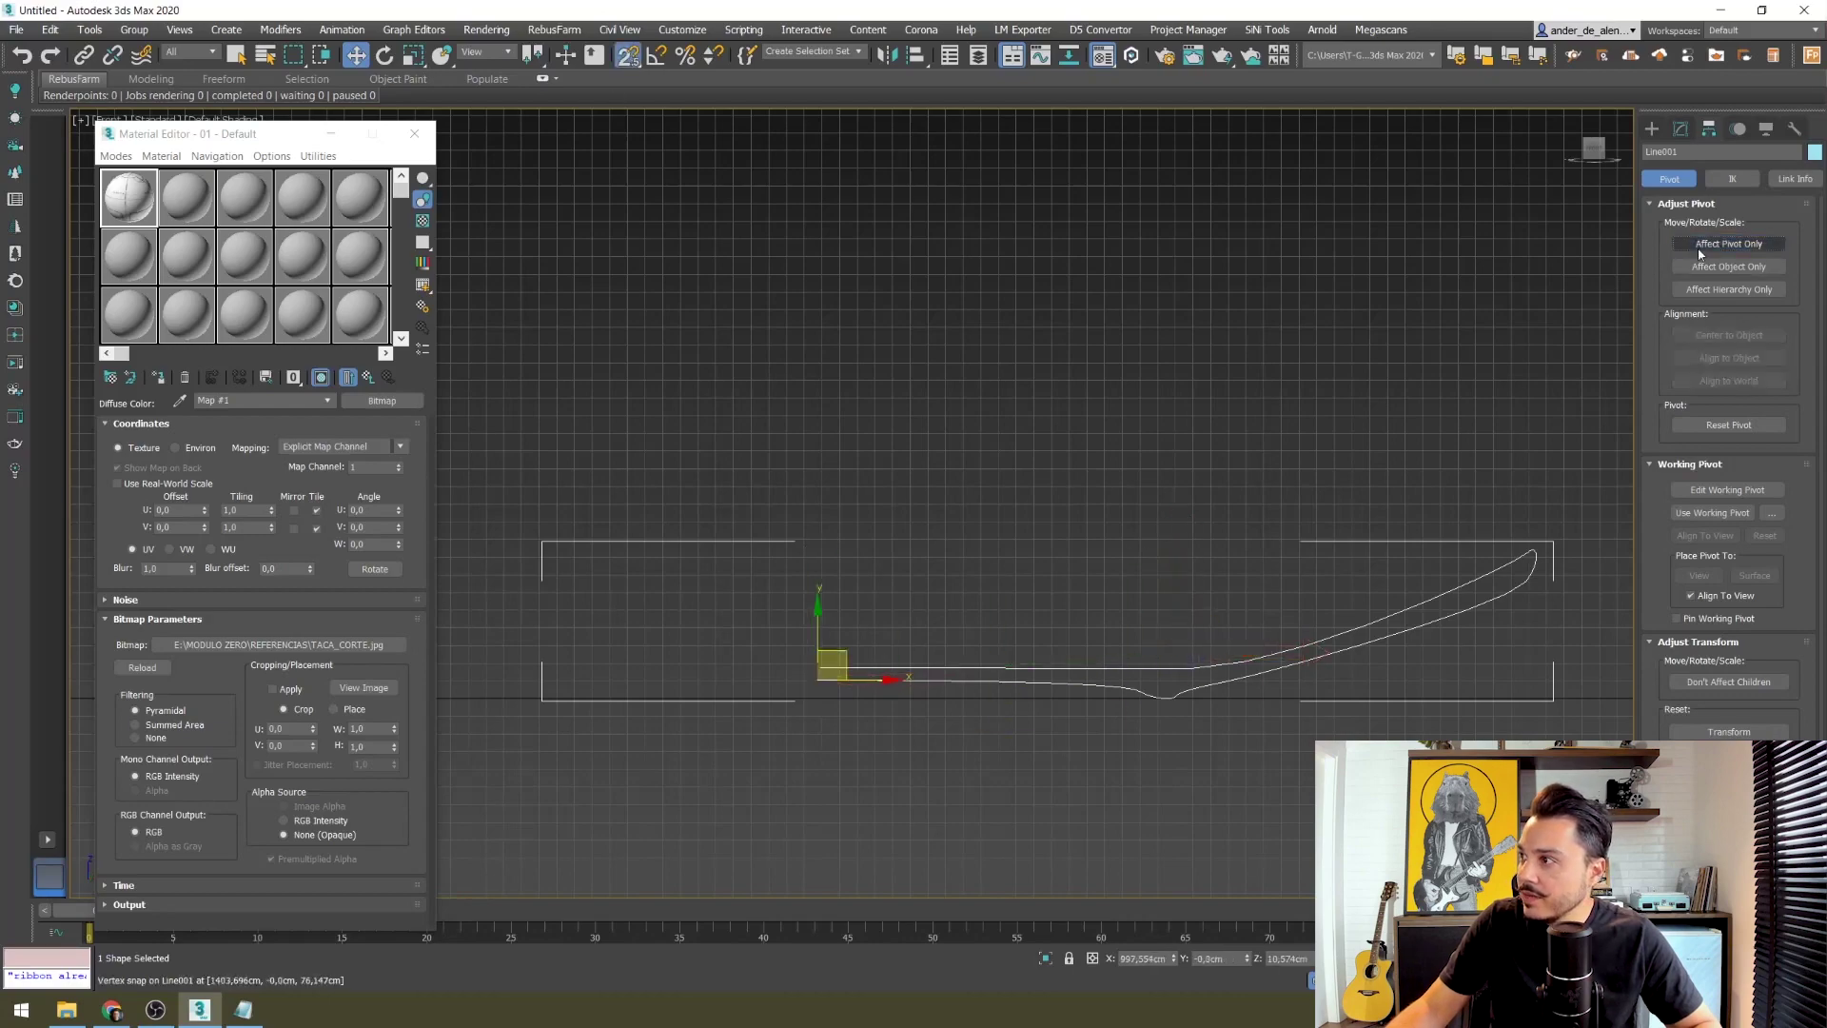
Step: Apply a Lathe modifier to revolve the Line001 profile into a 360-degree shallow plate
mouse_move(1150, 592)
alt+middle_down()
mouse_move(963, 672)
mouse_move(1085, 673)
mouse_move(1173, 633)
alt+middle_up()
scroll(918, 666, down, 3)
scroll(999, 675, up, 5)
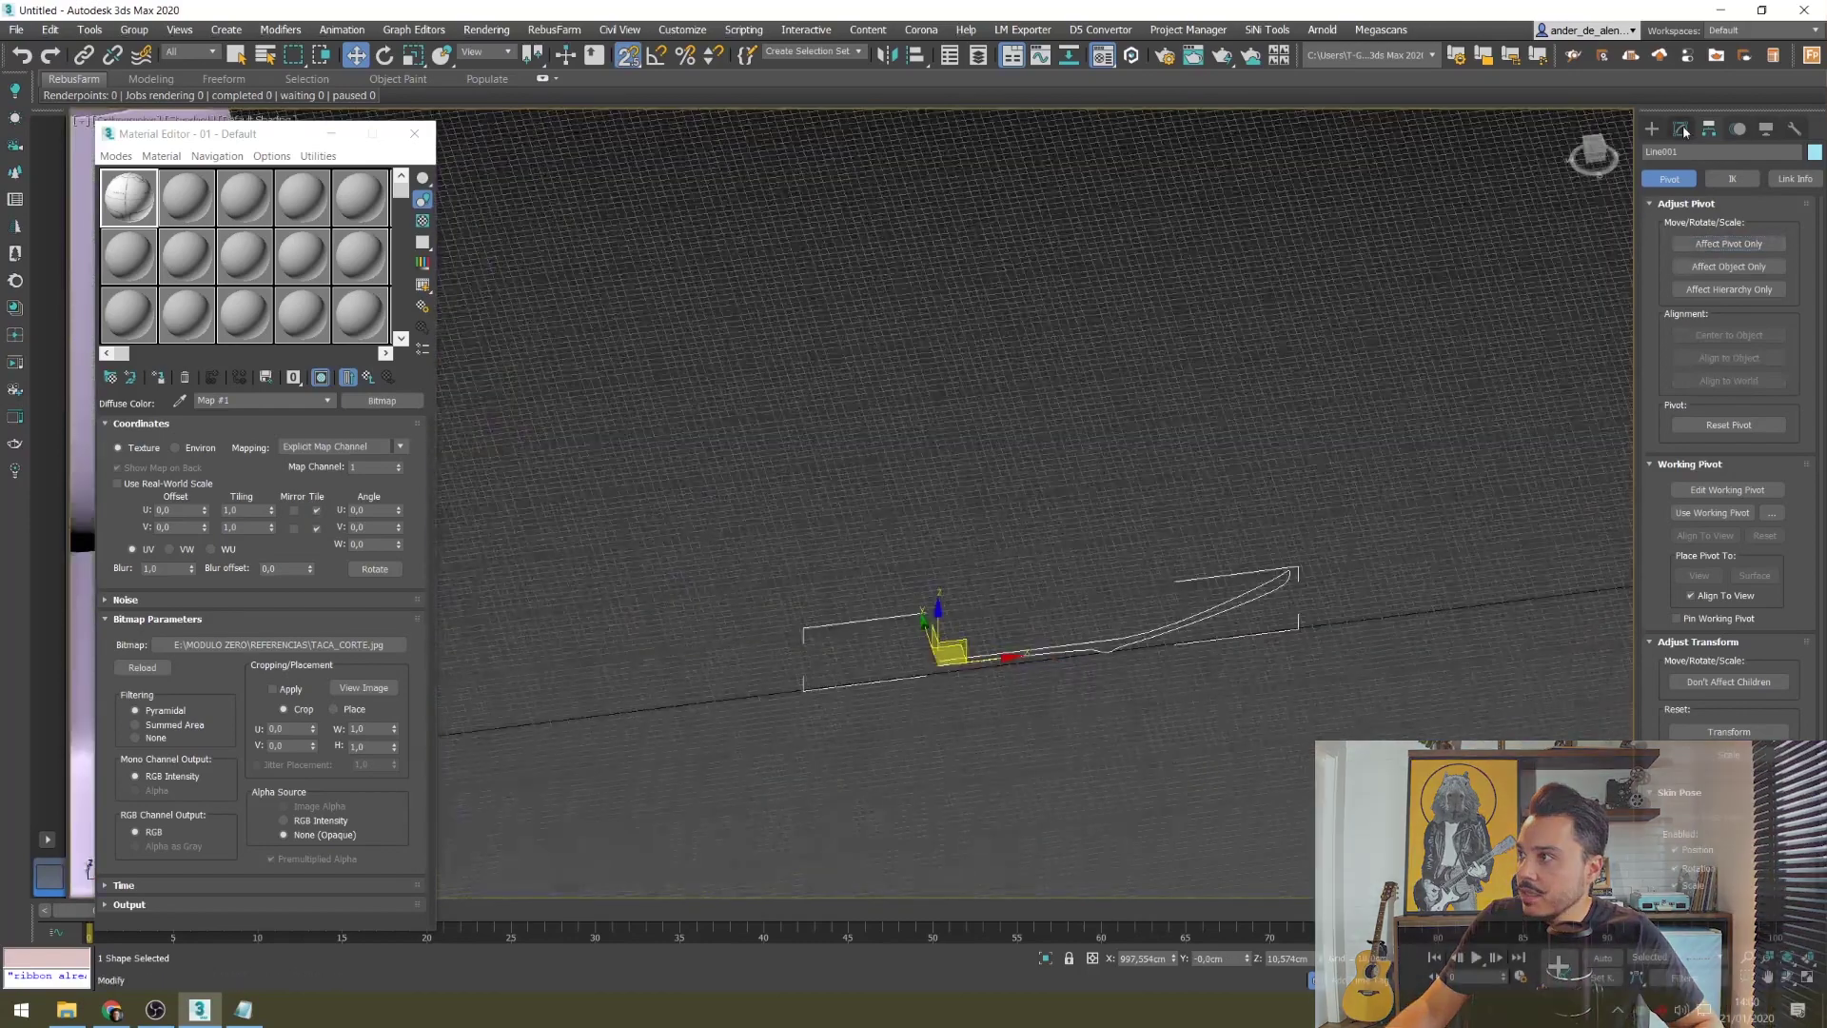
click(1682, 129)
click(1709, 179)
scroll(1695, 857, down, 10)
scroll(1700, 828, down, 3)
scroll(1704, 807, up, 5)
click(1703, 331)
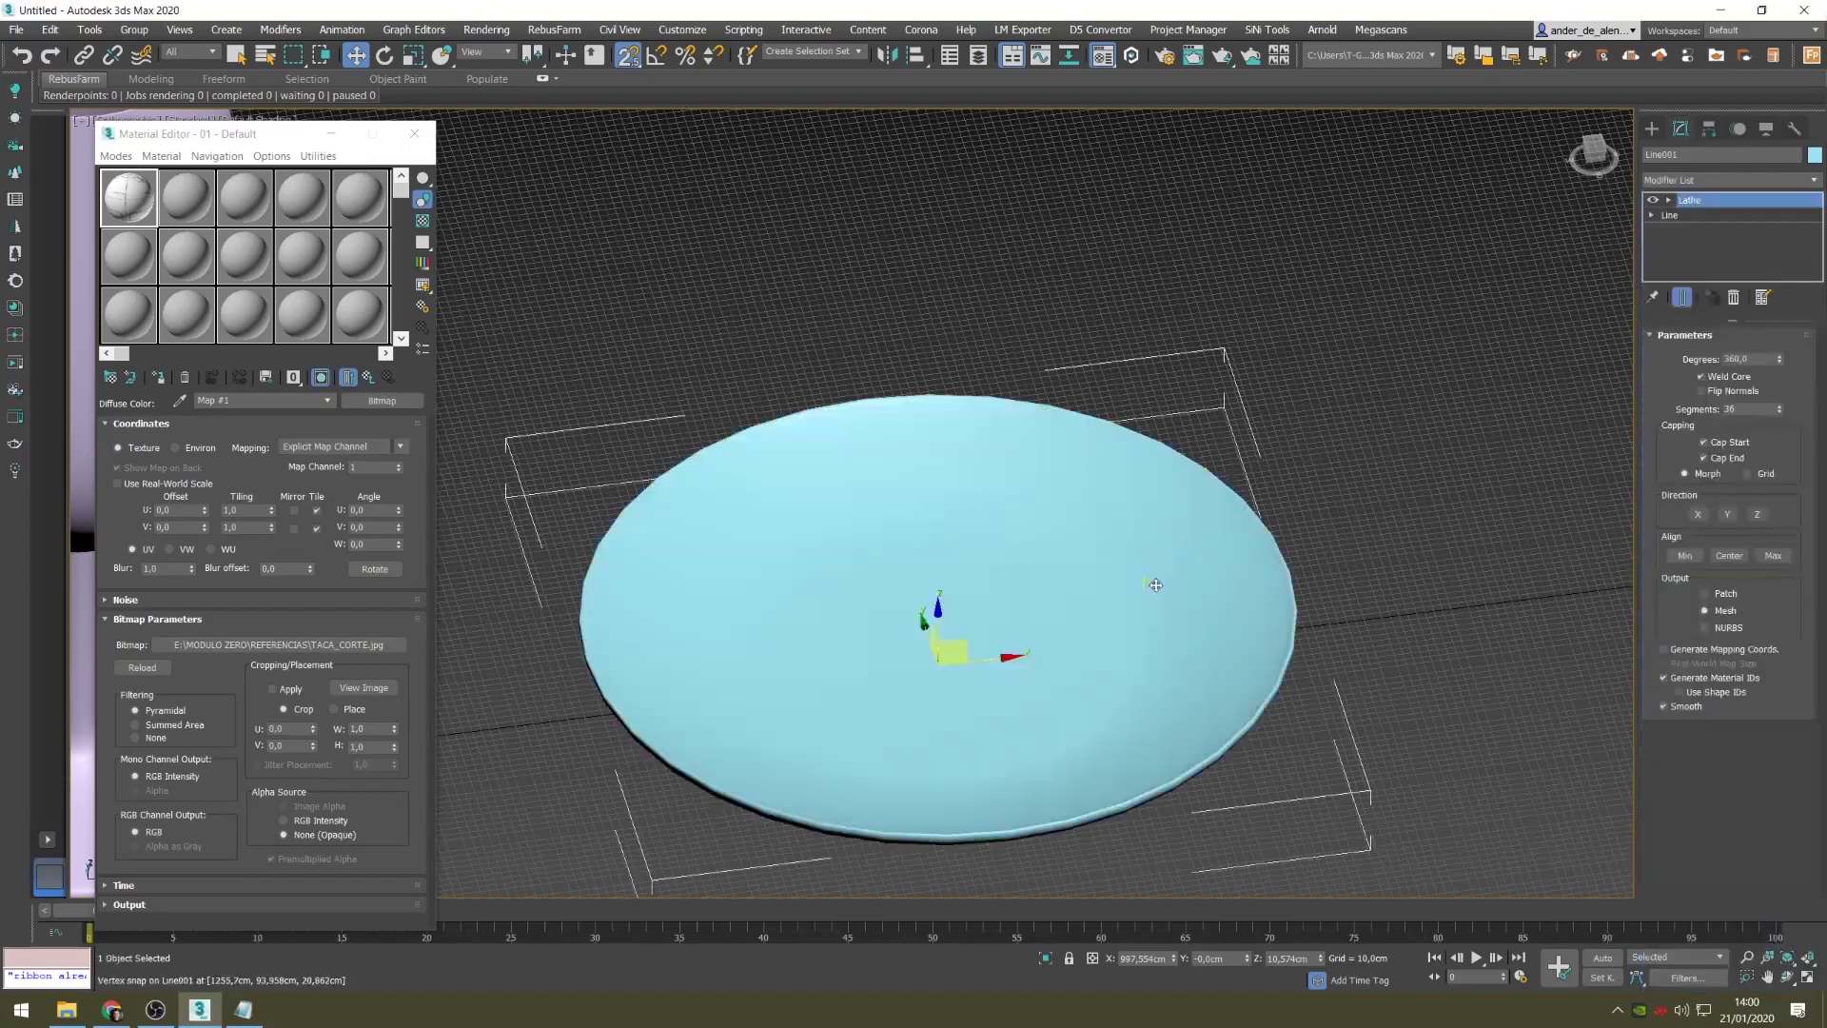
Step: Switch the plate to wireframe, then Edged Faces, and orbit to inspect its underside
scroll(1155, 584, down, 5)
key(F3)
key(F3)
key(F4)
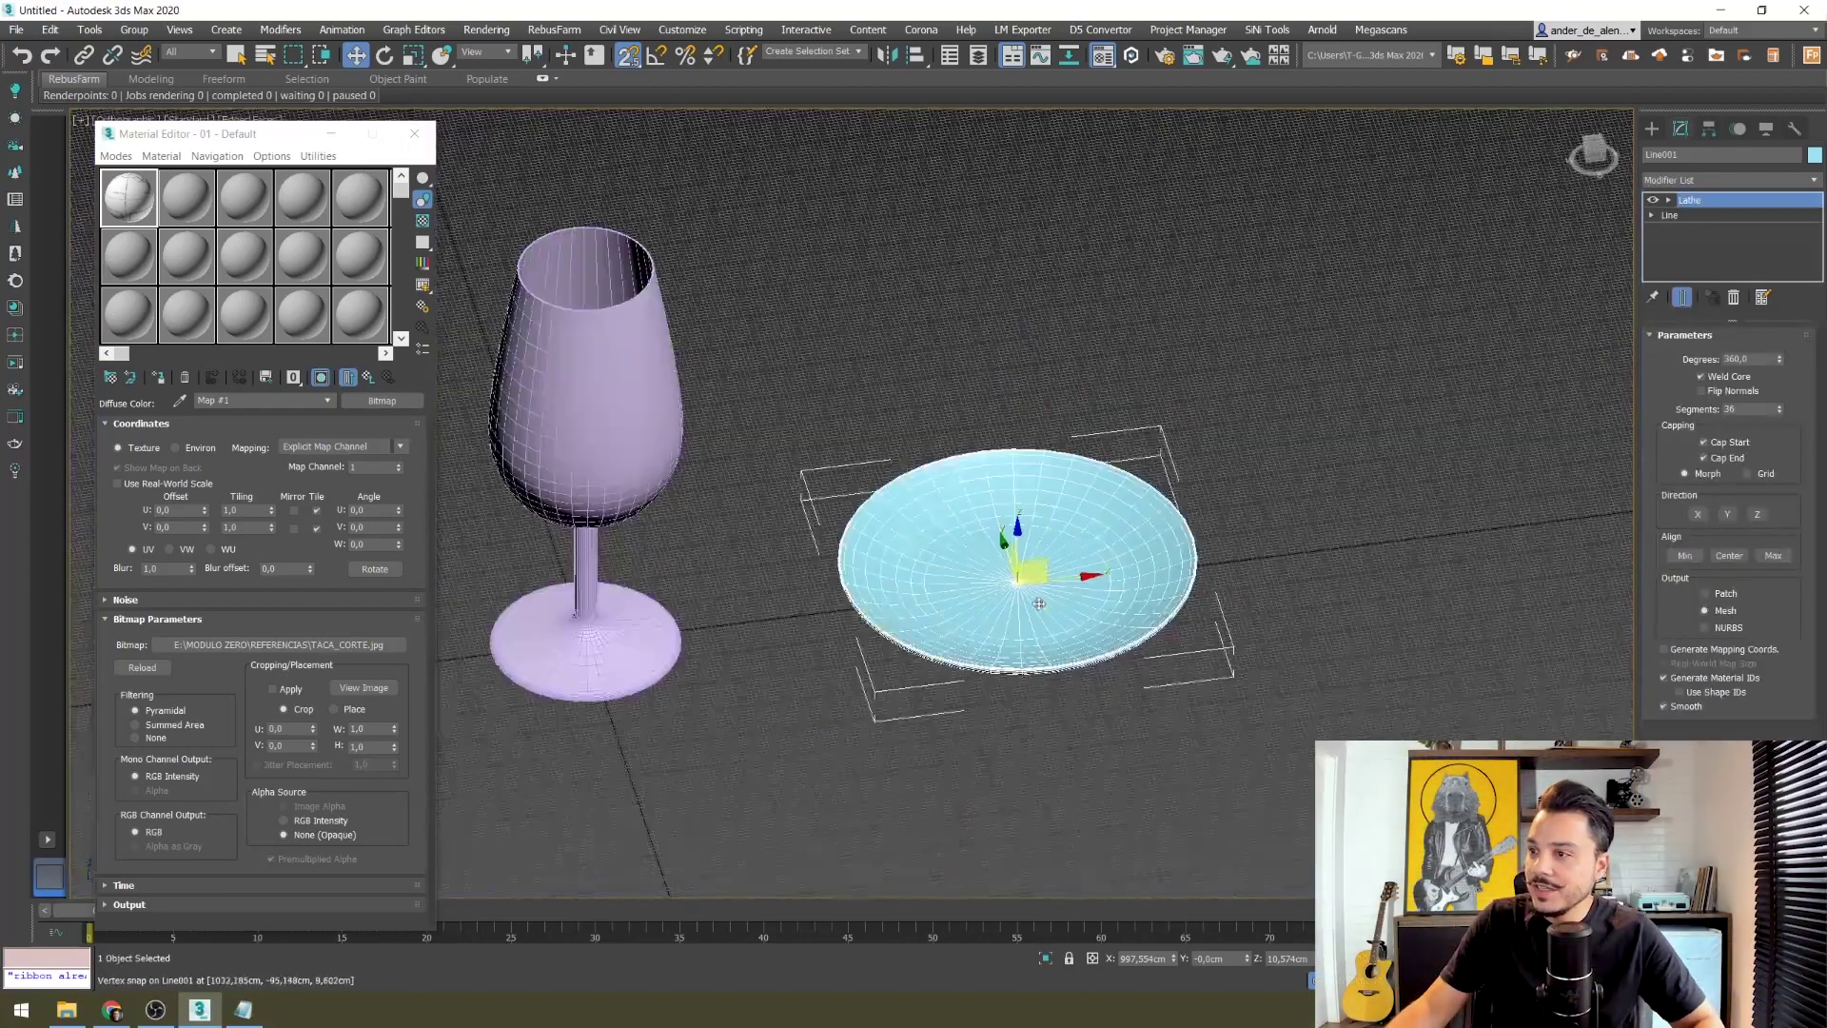
alt+middle_drag(1039, 603, 1033, 627)
scroll(1033, 626, up, 3)
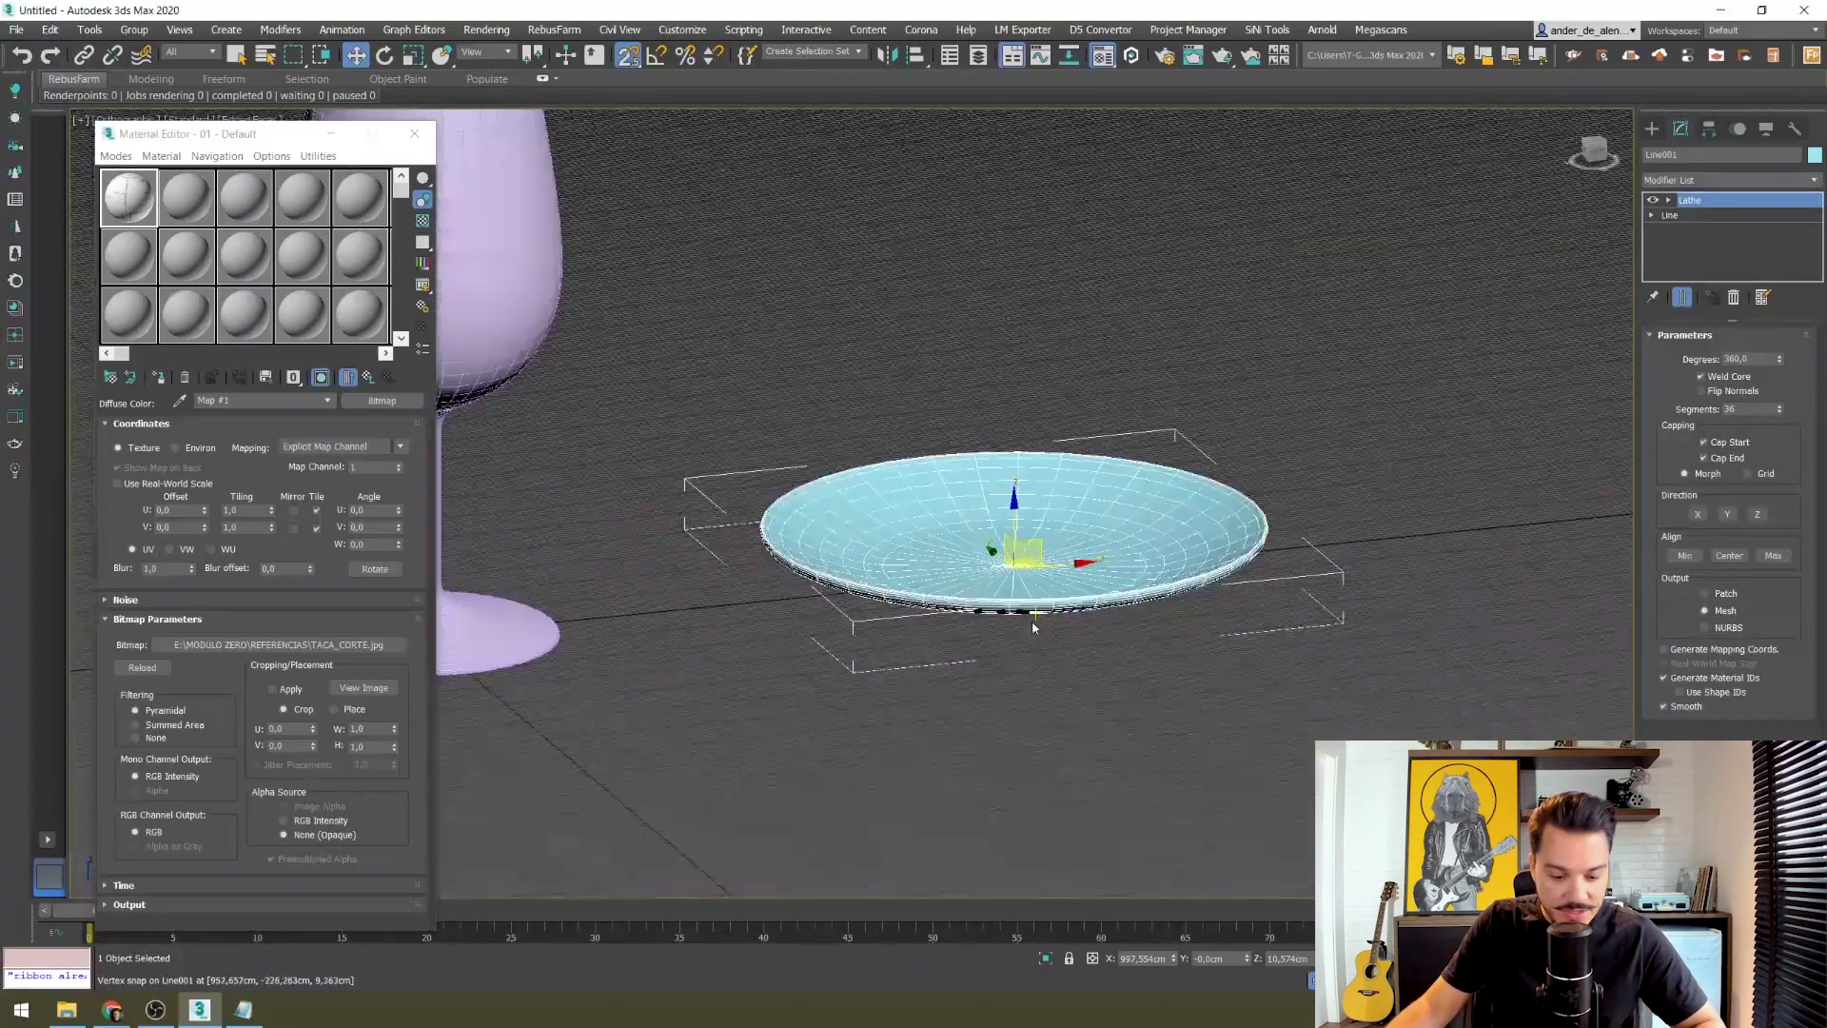
alt+middle_drag(1170, 682, 1142, 569)
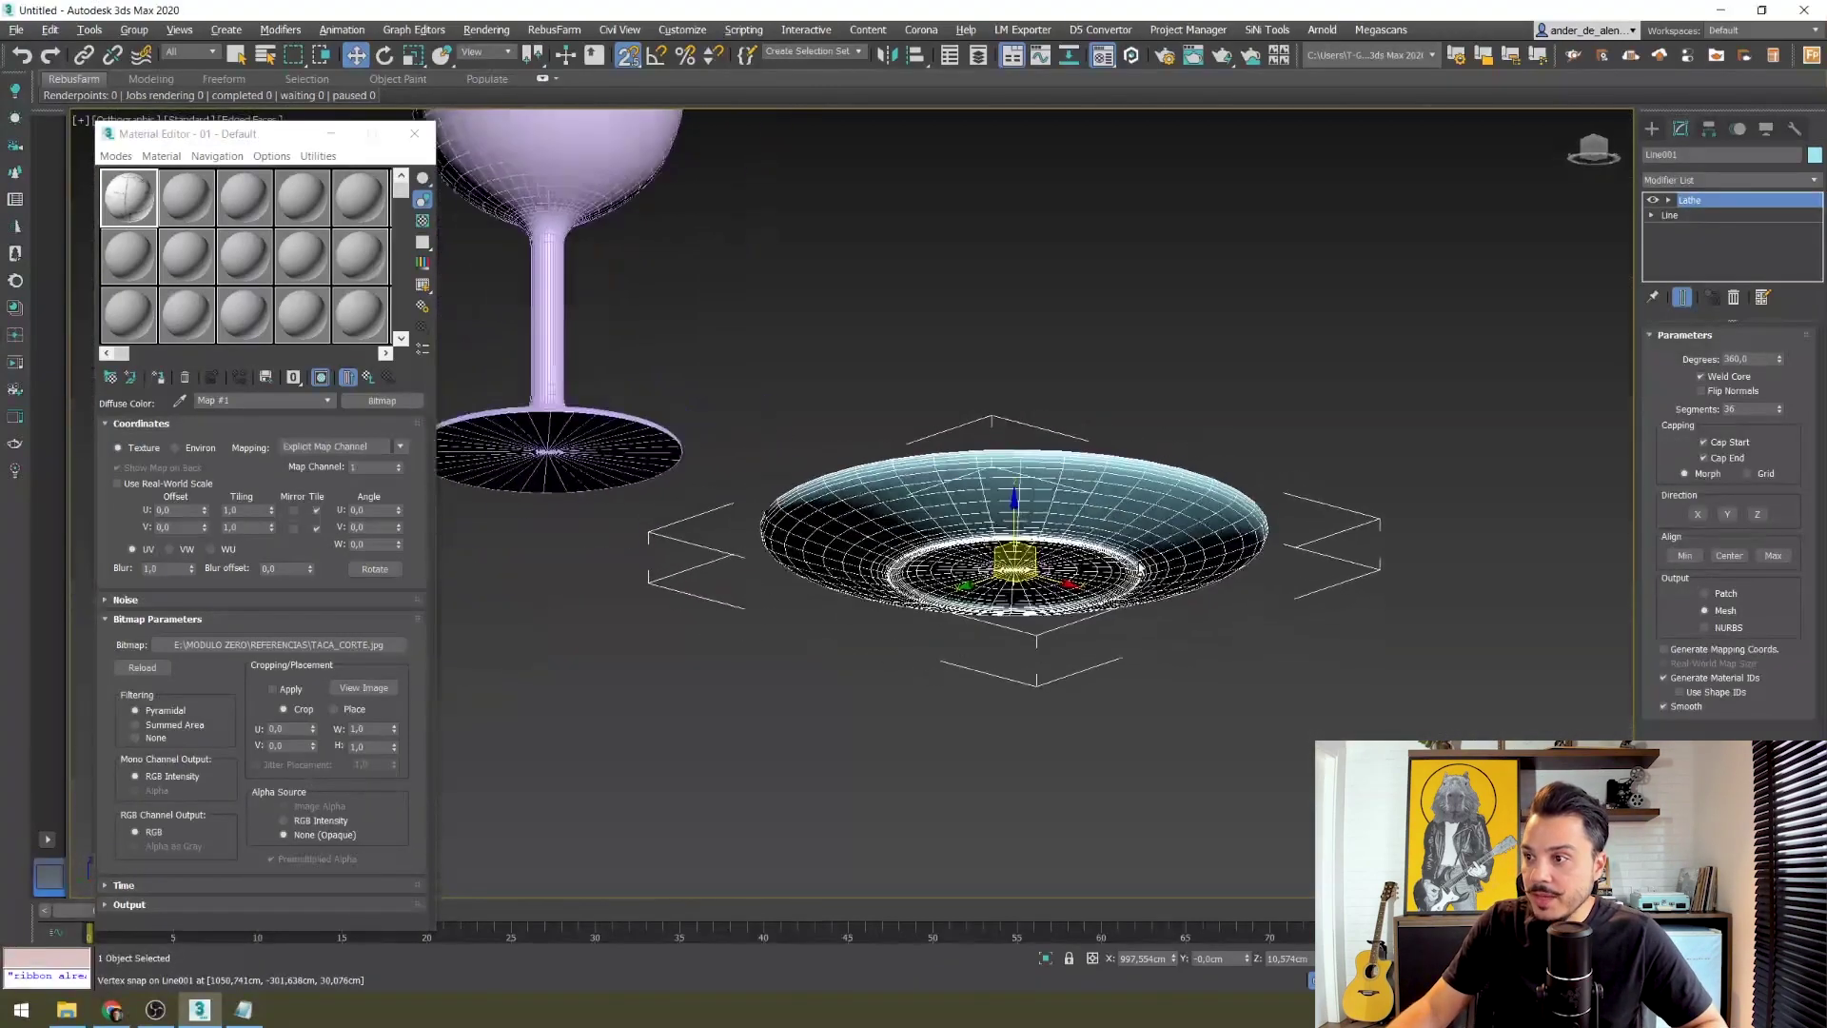
Step: Reselect the lathed plate, orbit back above it, then deselect it
click(1190, 723)
click(1094, 494)
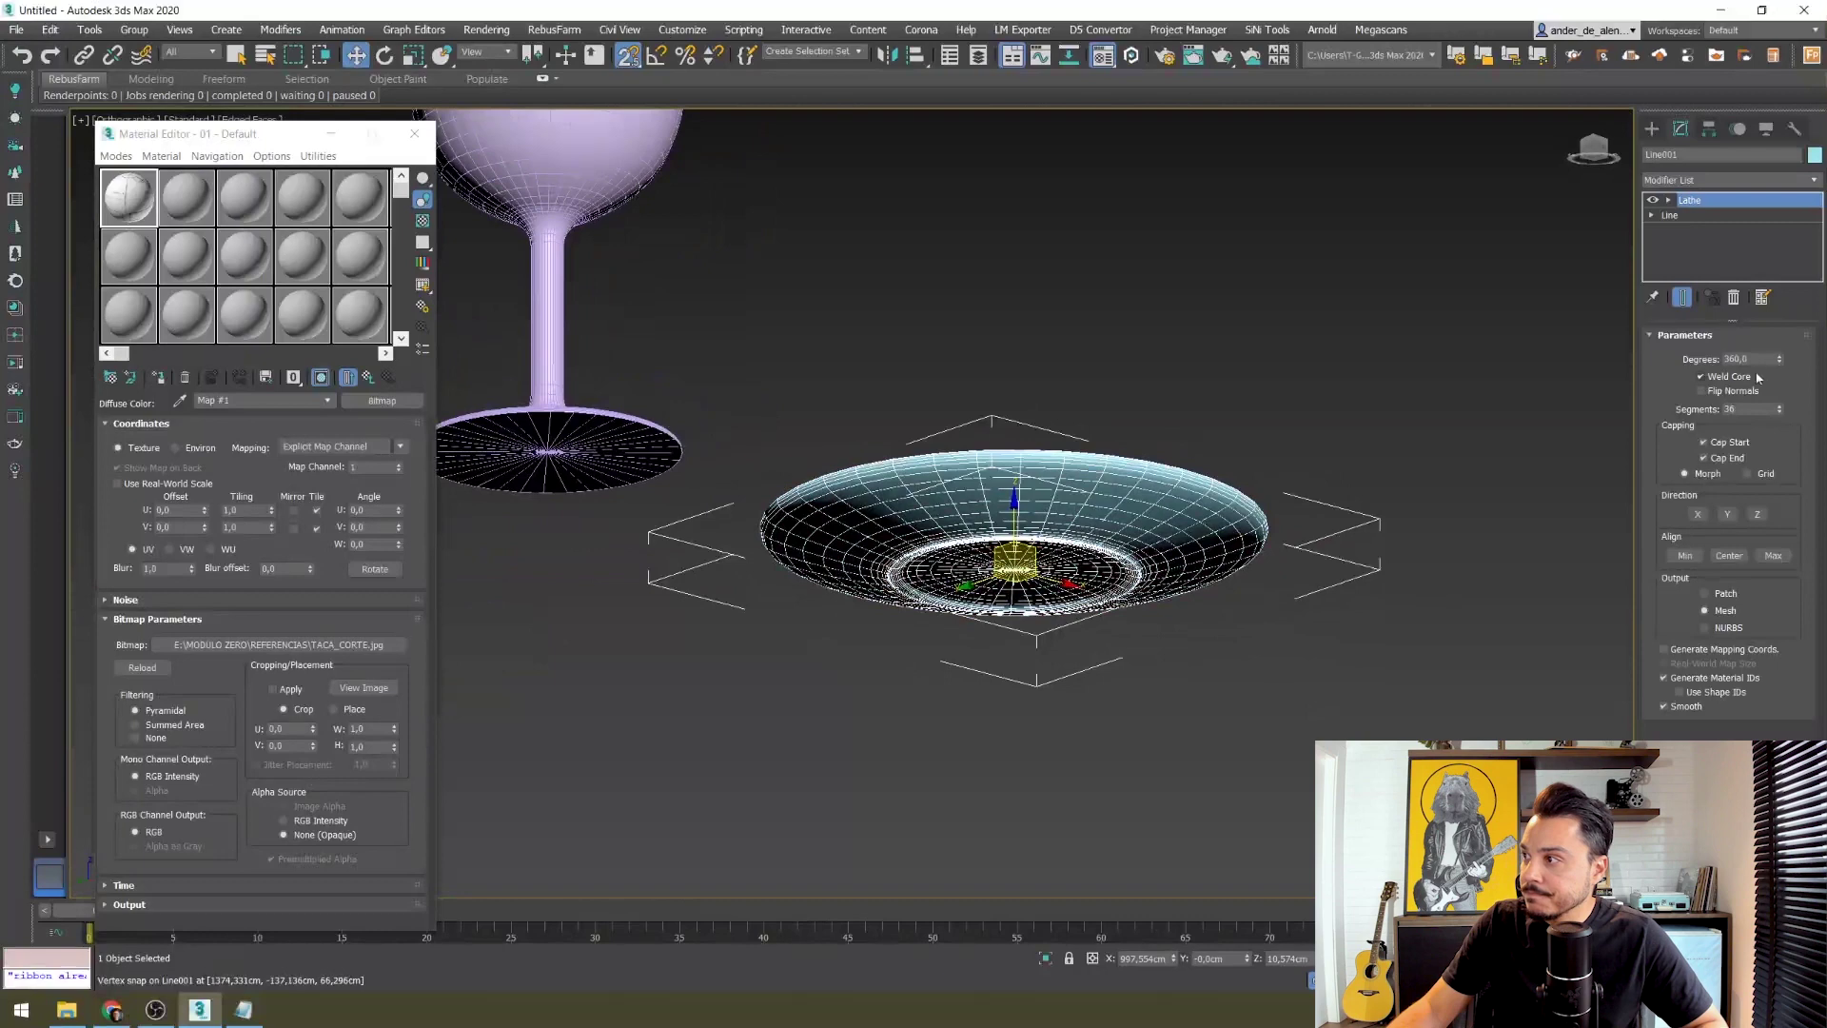
alt+middle_drag(852, 633, 773, 440)
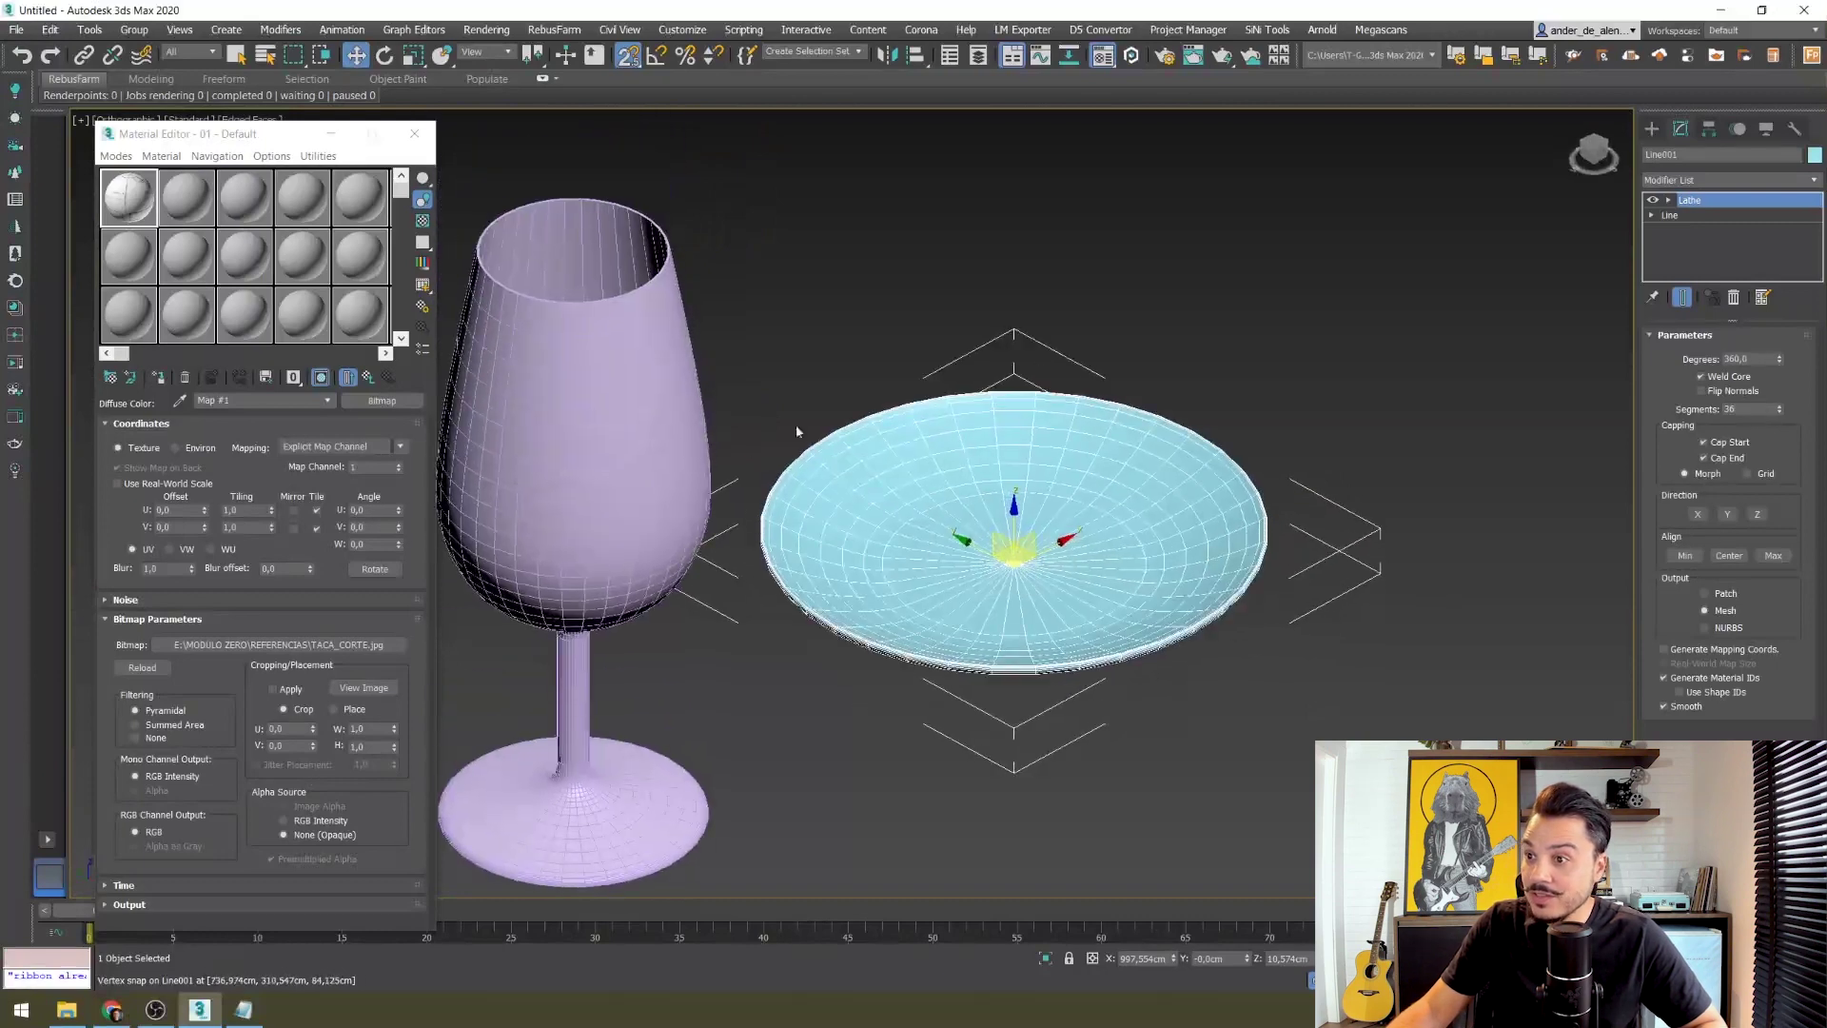
scroll(829, 447, up, 4)
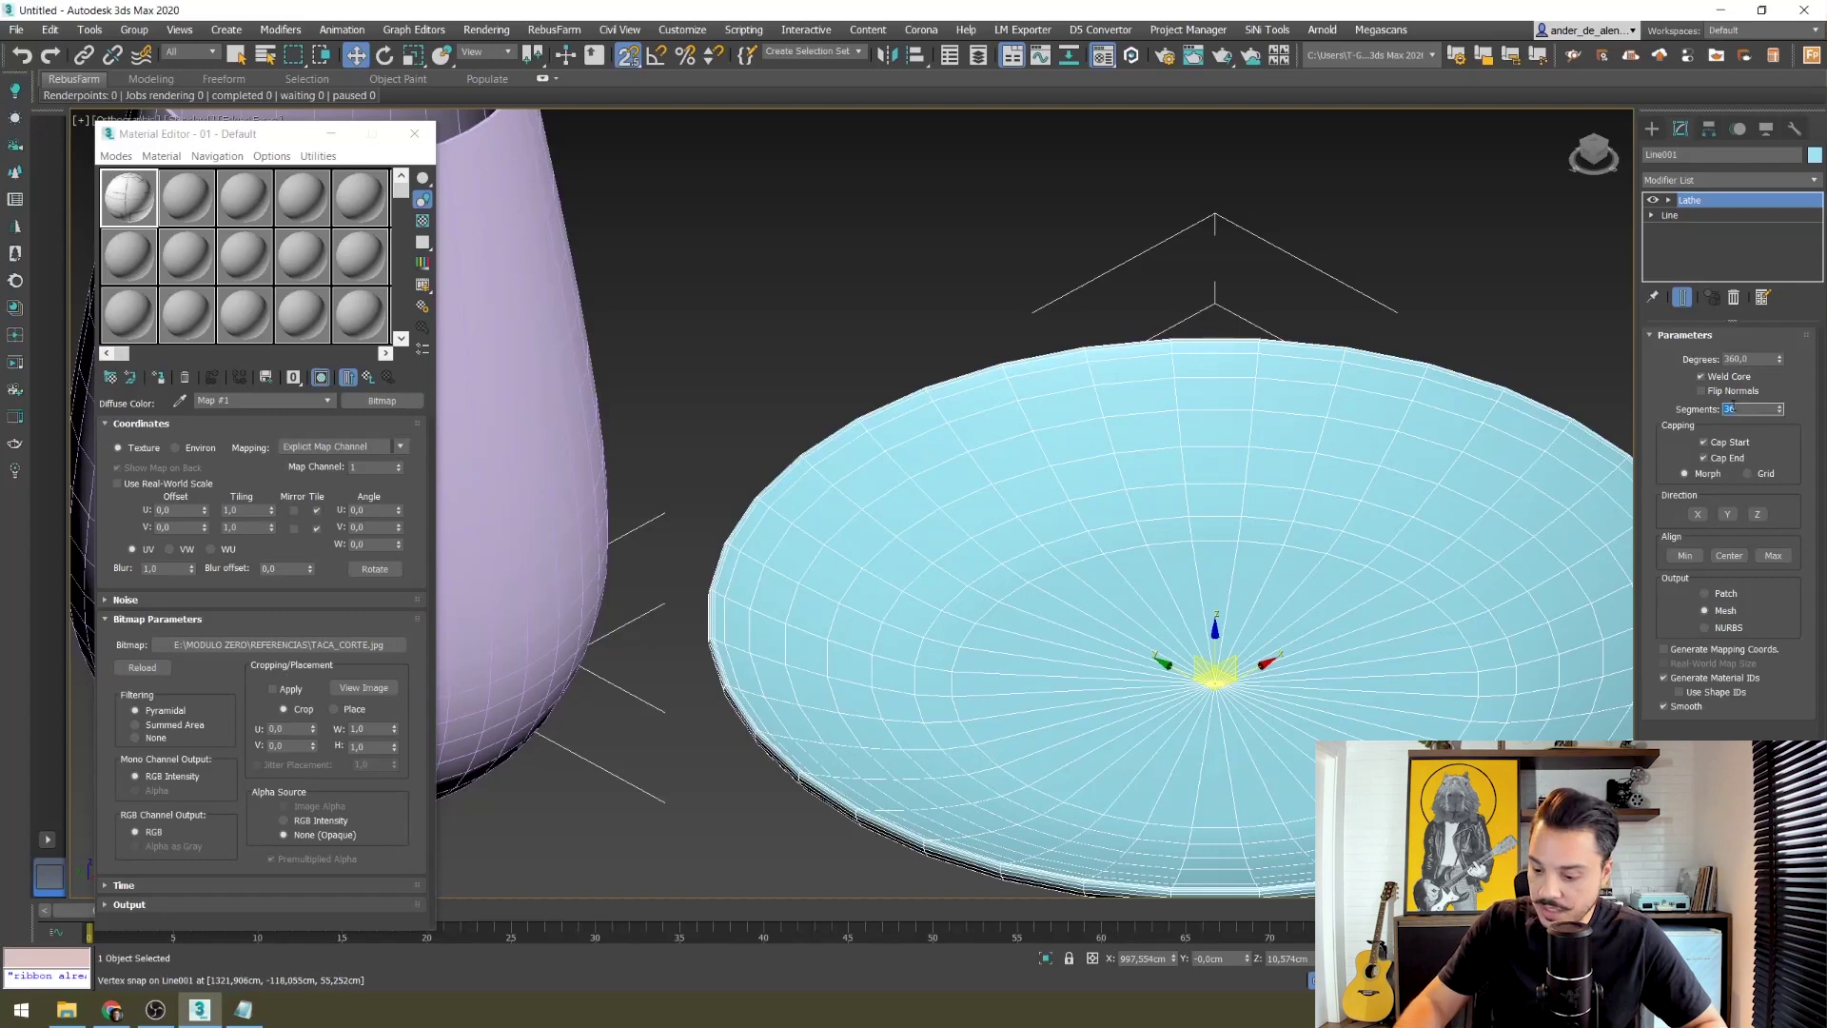
click(775, 171)
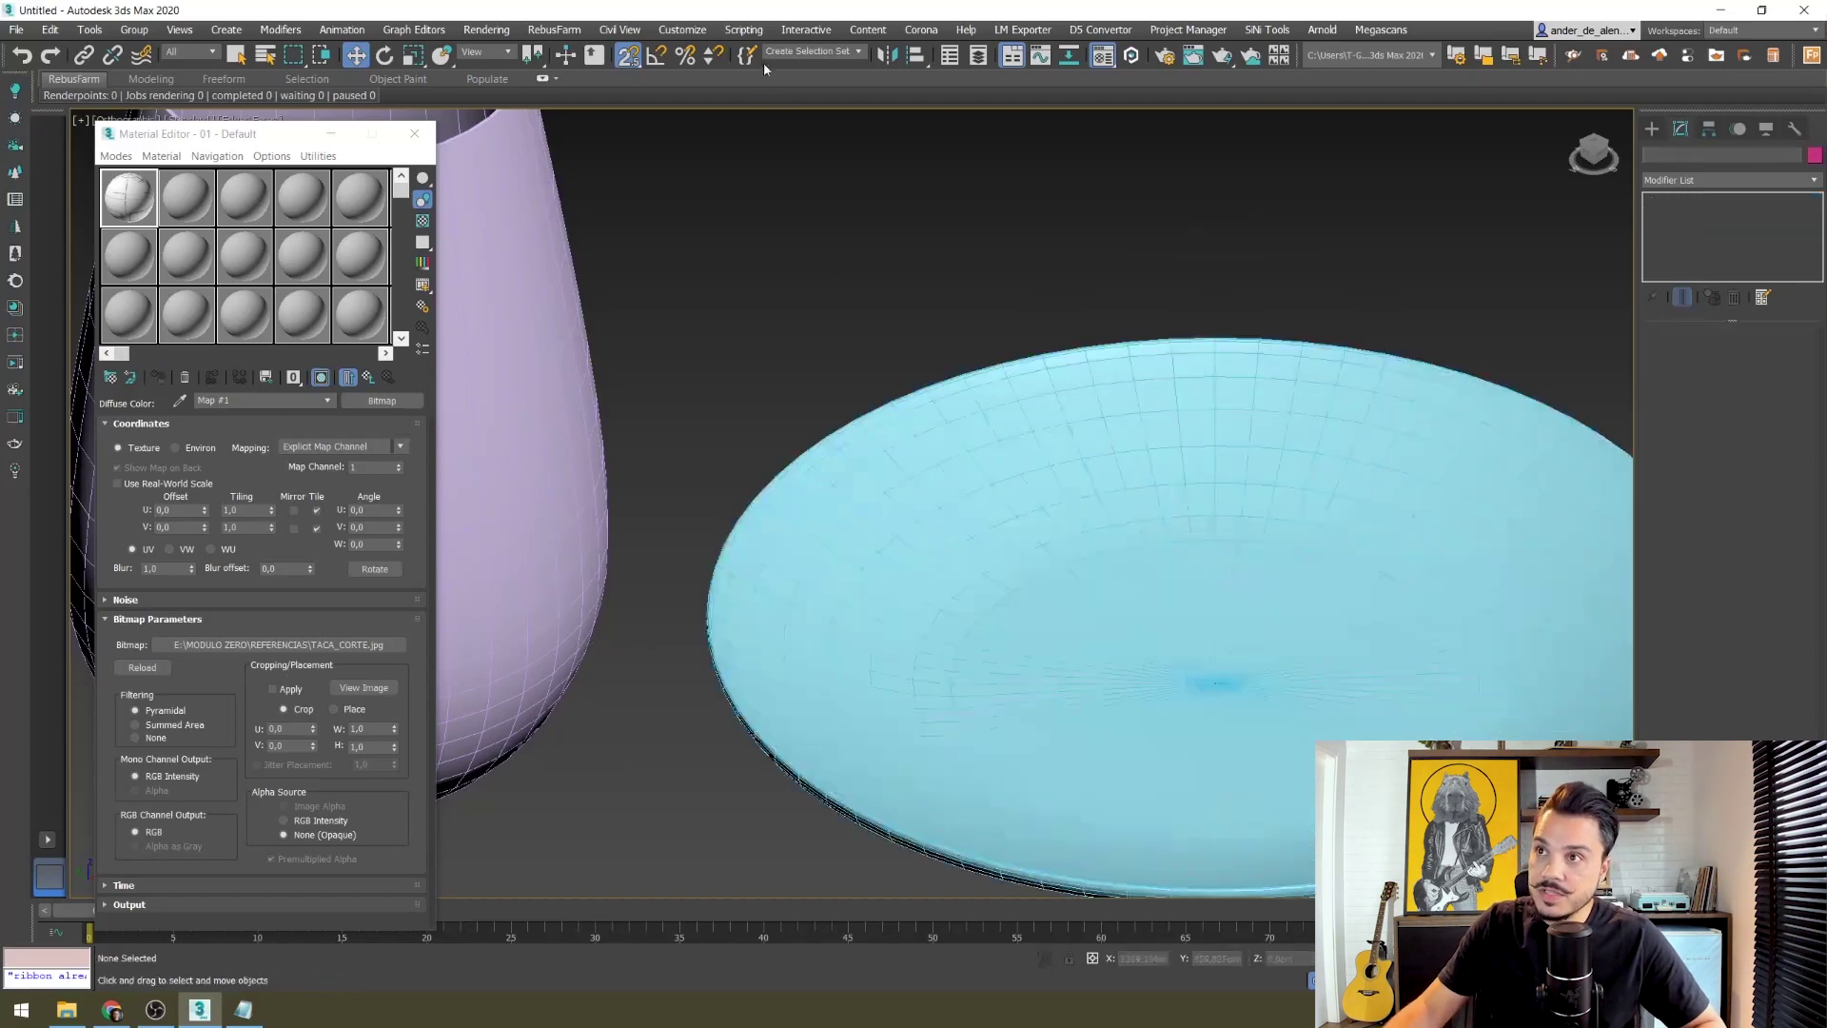
scroll(1047, 427, down, 4)
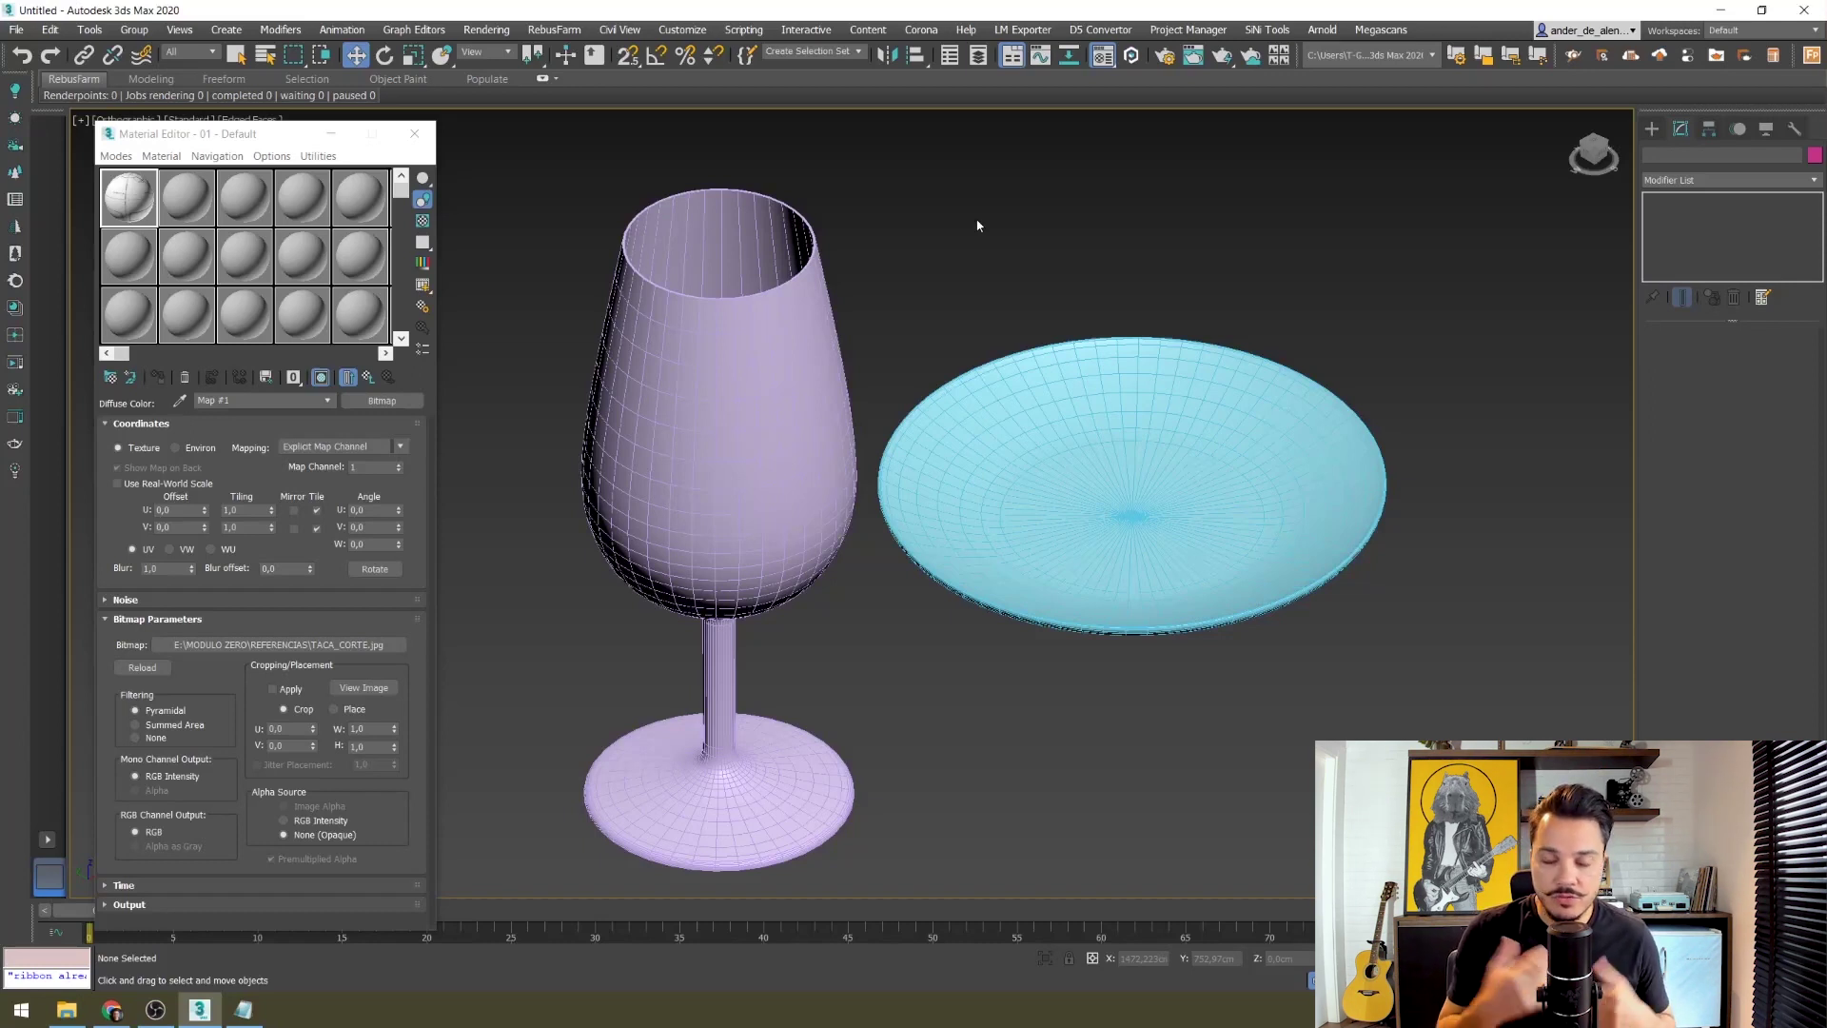
Step: Turn off Edged Faces, orbit the selected plate from below and above, then deselect it
key(F4)
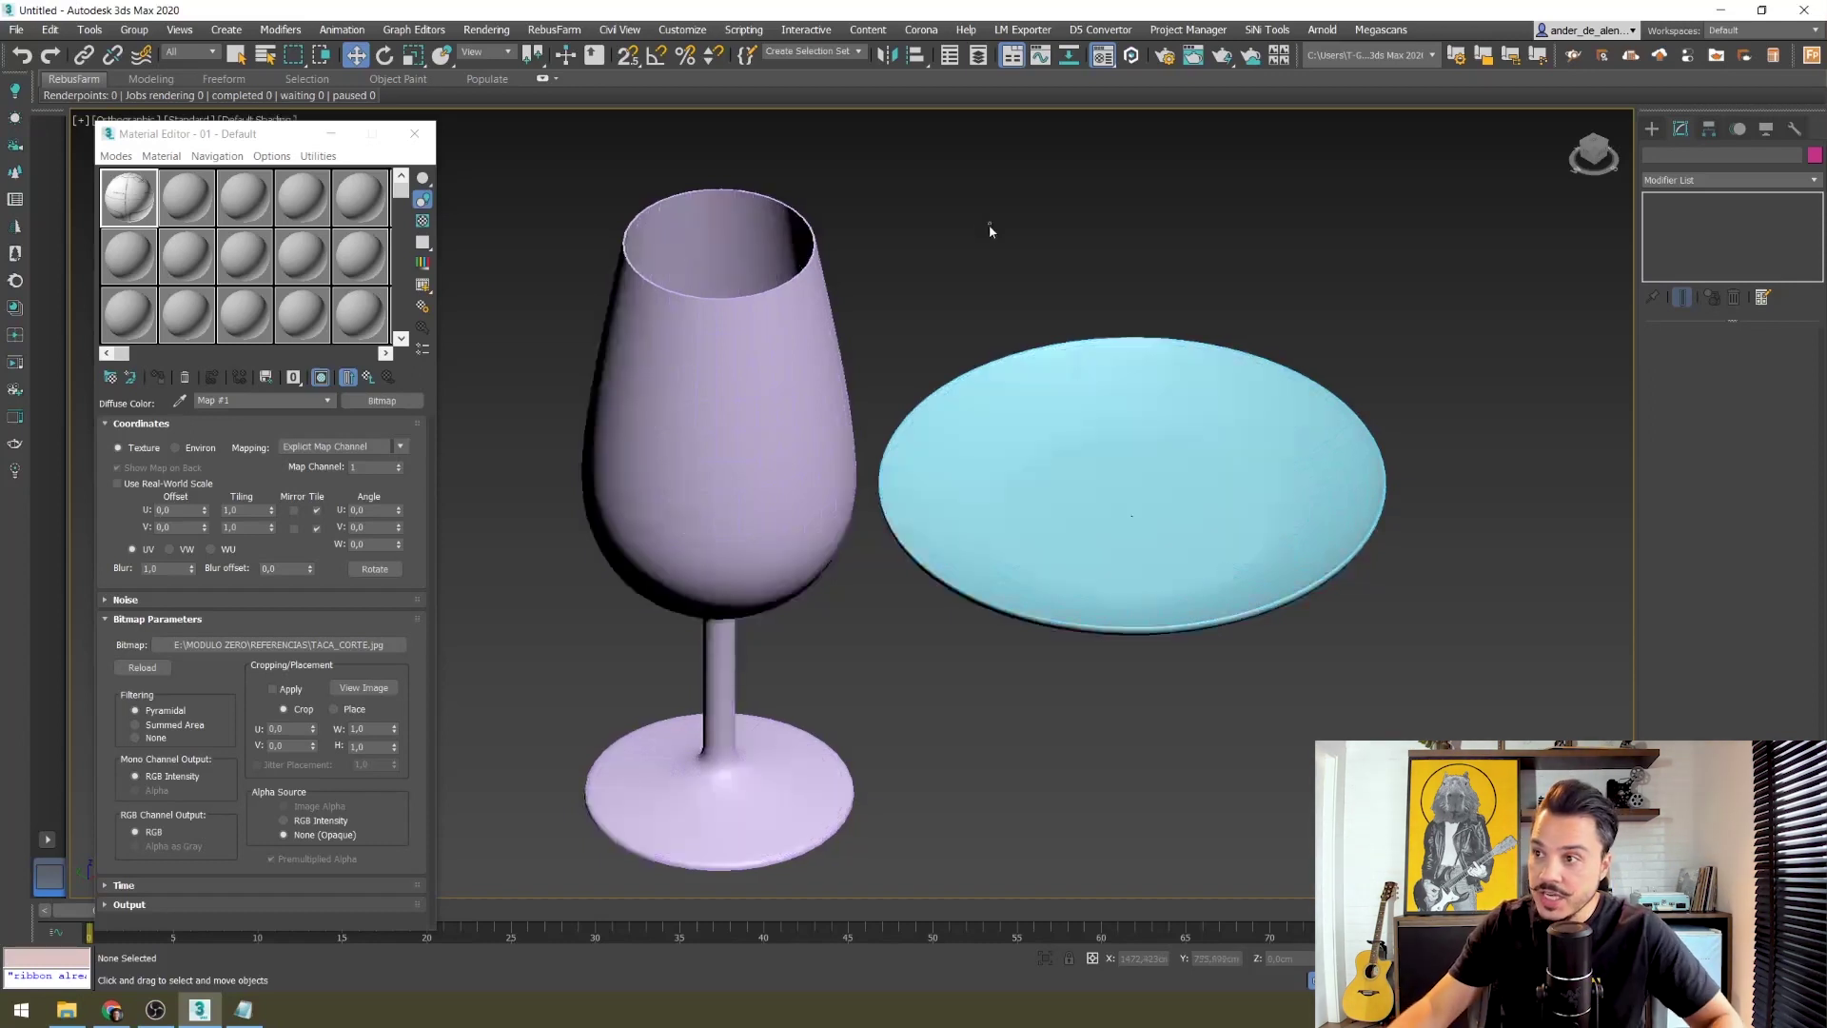
scroll(990, 228, down, 5)
click(1060, 375)
scroll(1060, 390, up, 5)
scroll(1072, 461, down, 4)
alt+middle_drag(1071, 461, 988, 380)
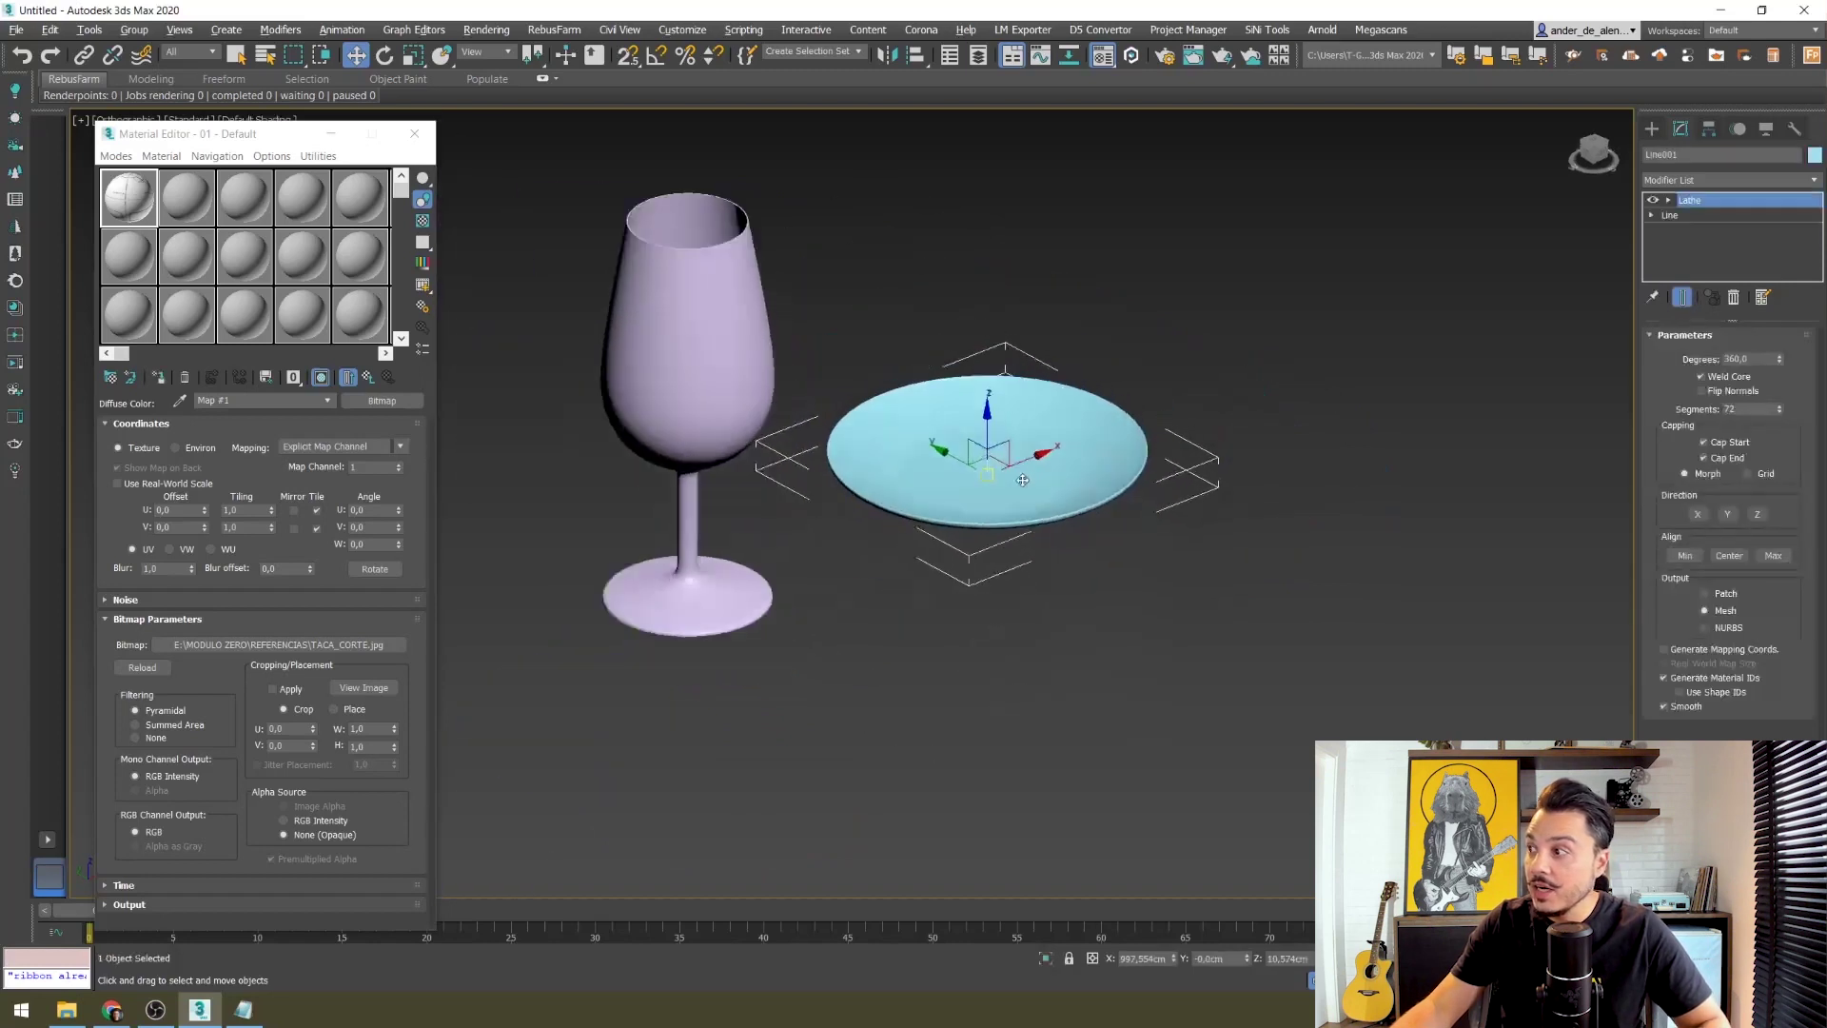
mouse_move(988, 381)
alt+middle_down()
mouse_move(815, 569)
mouse_move(873, 583)
alt+middle_up()
click(816, 569)
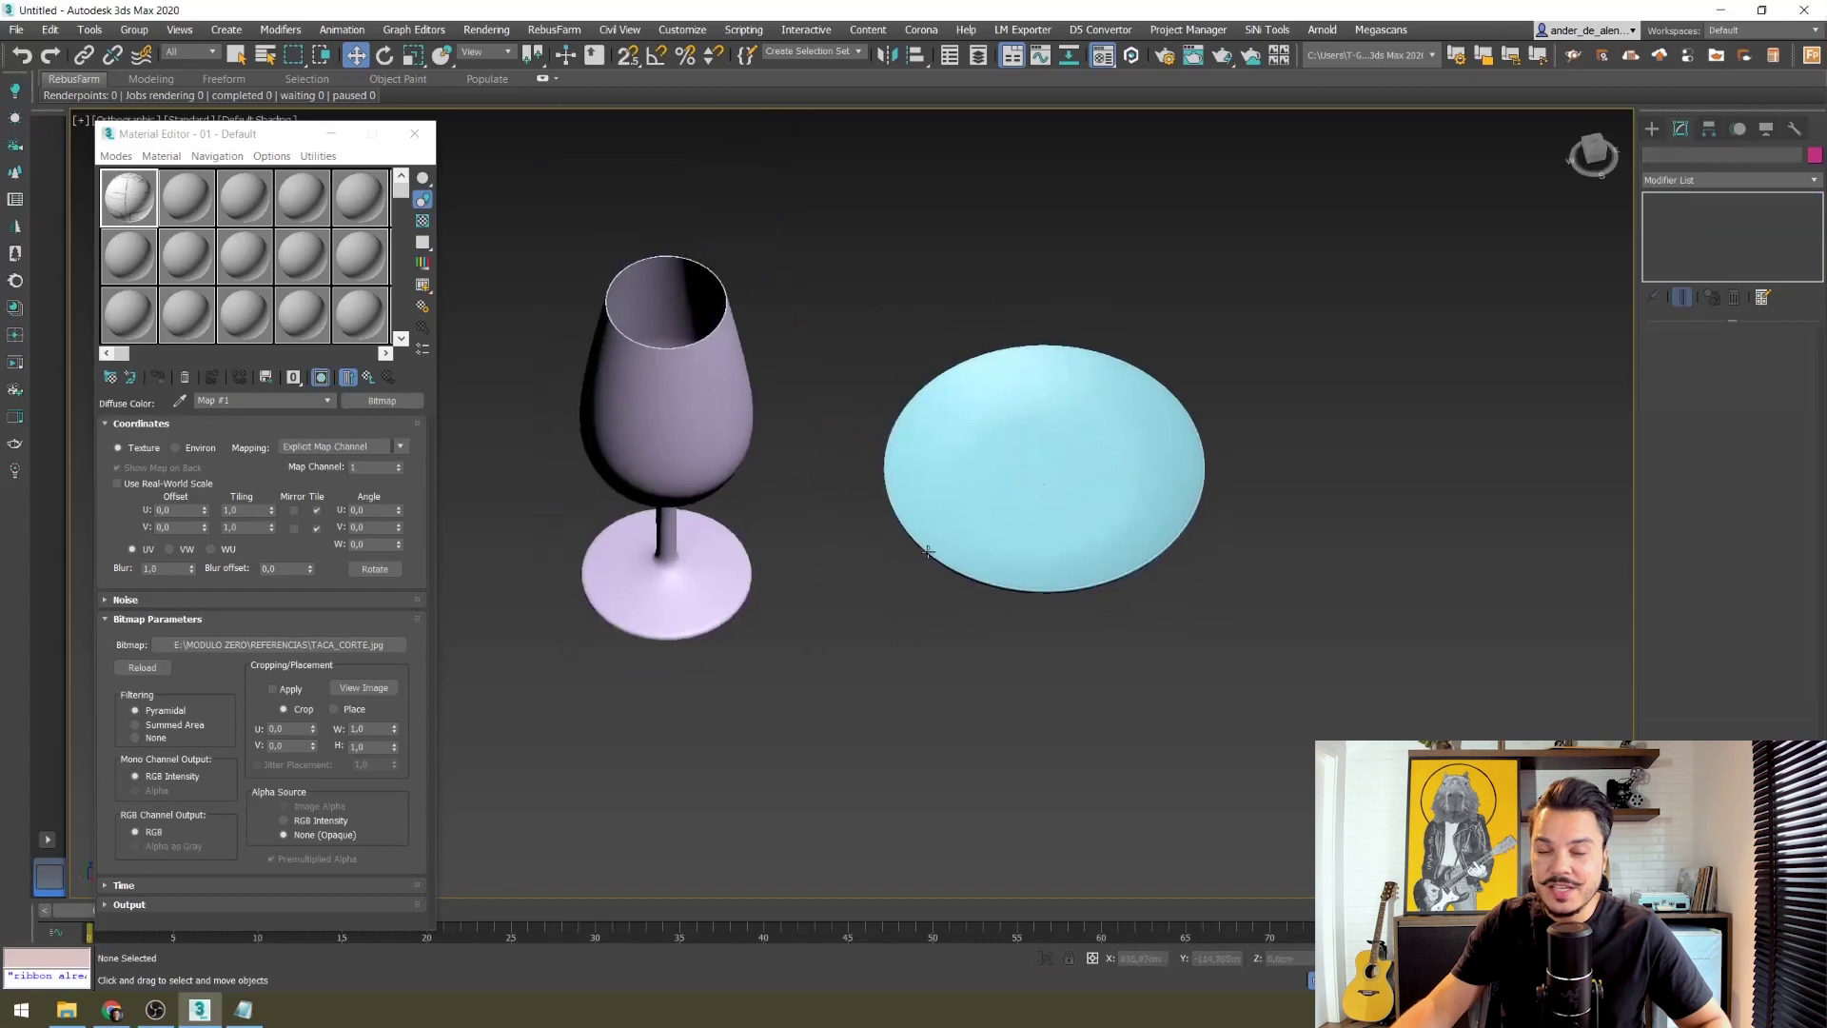